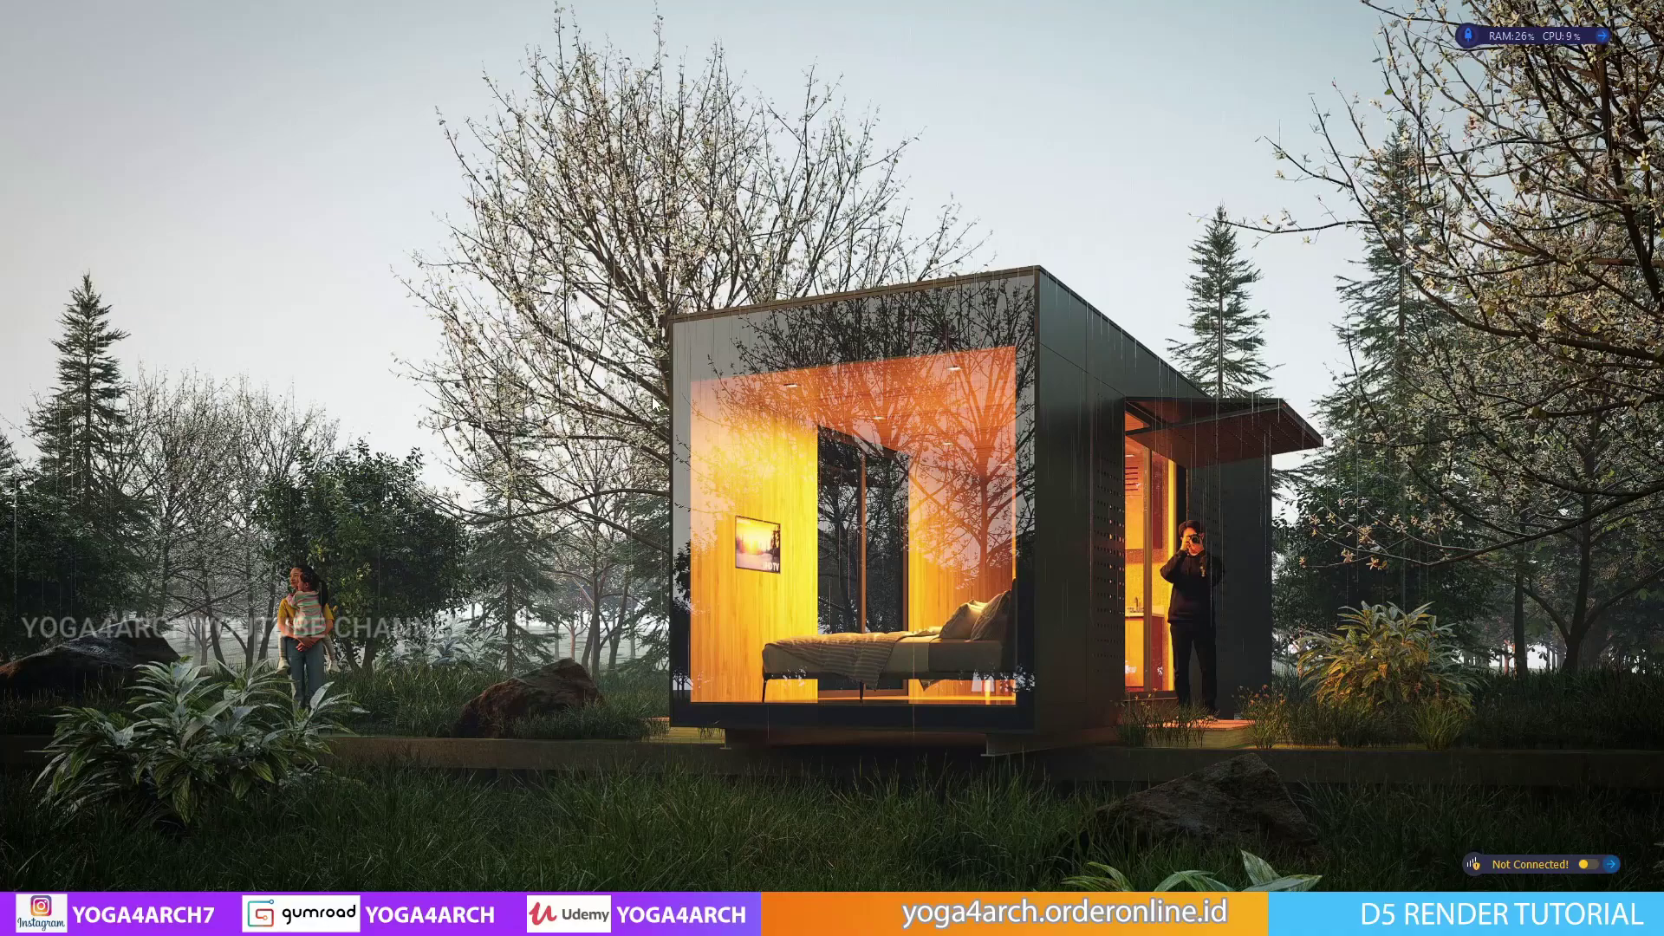
# Refresh the desktop from its right-click menu
pyautogui.rightClick(653, 400)
pyautogui.click(663, 512)
# Restore BOX HOUSE 2 in SketchUp, orbit it, show Scene 2, then minimise SketchUp
pyautogui.click(1352, 813)
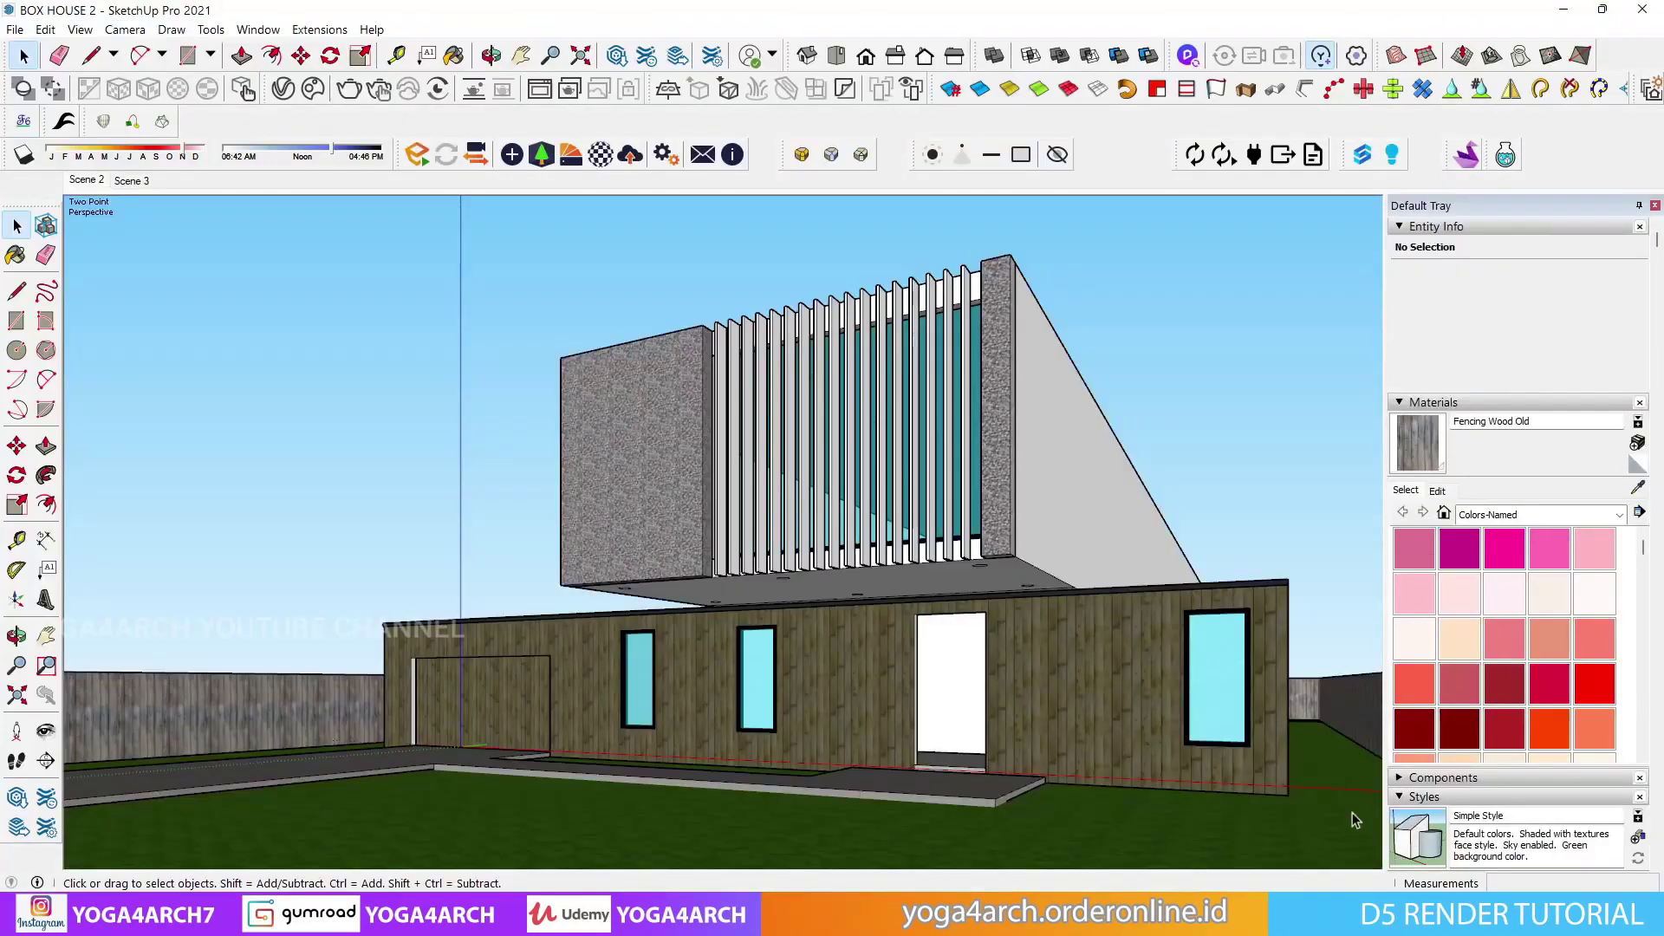
pyautogui.moveTo(898, 511); pyautogui.dragTo(385, 504, button='middle')
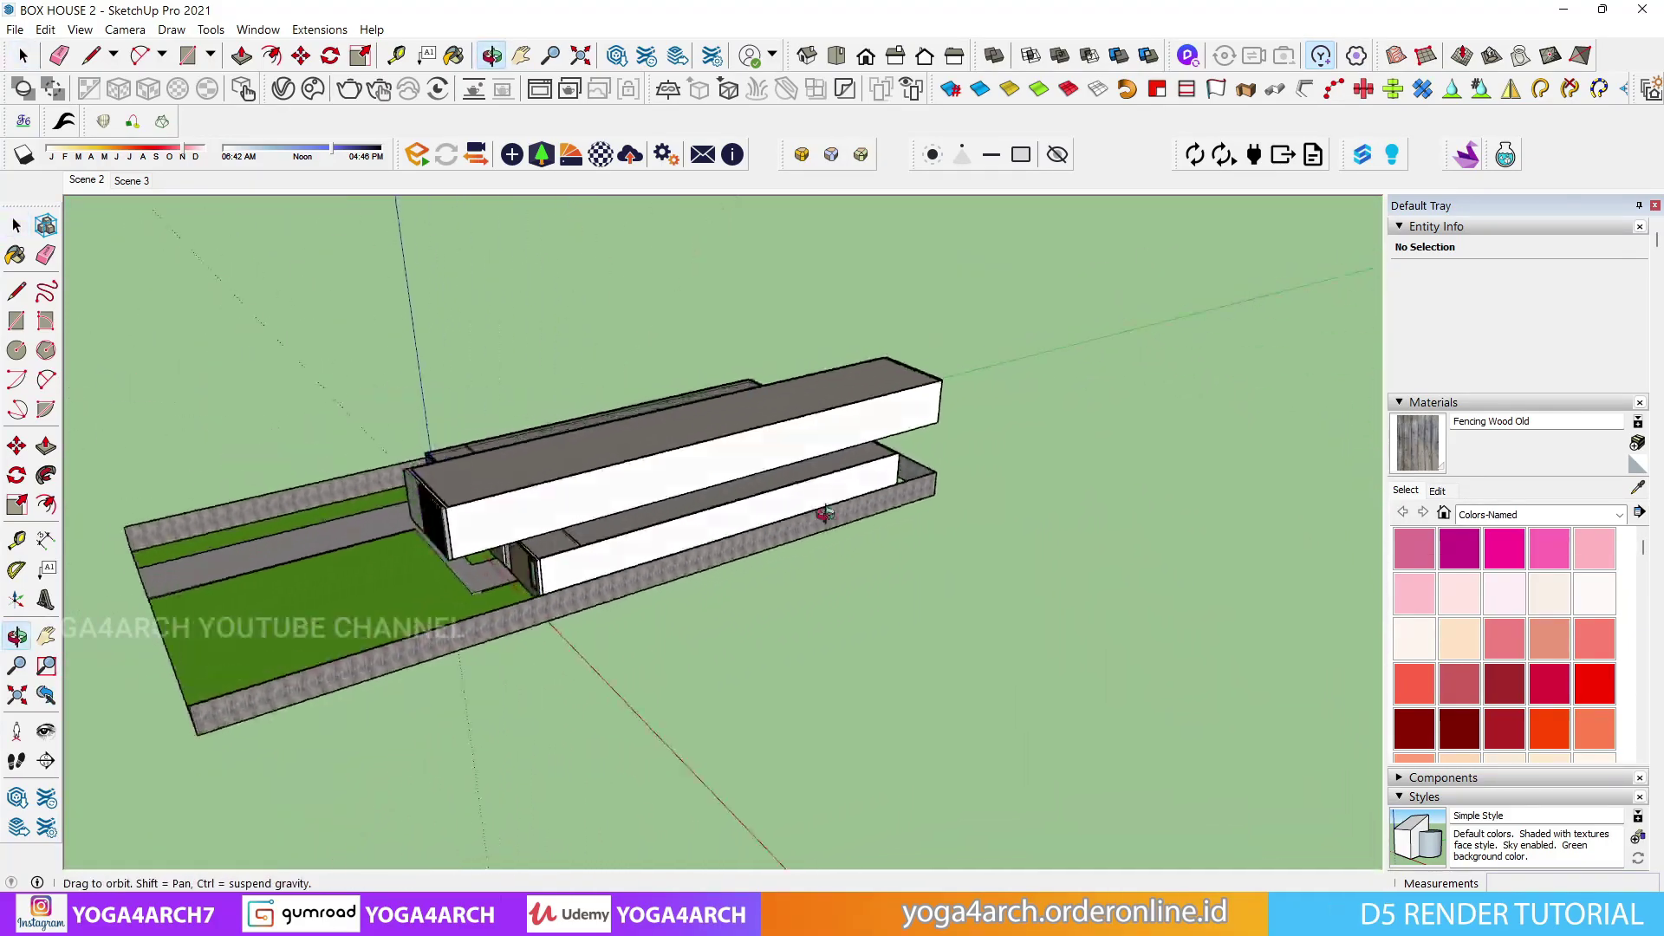
pyautogui.moveTo(386, 504); pyautogui.dragTo(609, 616, button='middle')
pyautogui.scroll(2, 610, 616)
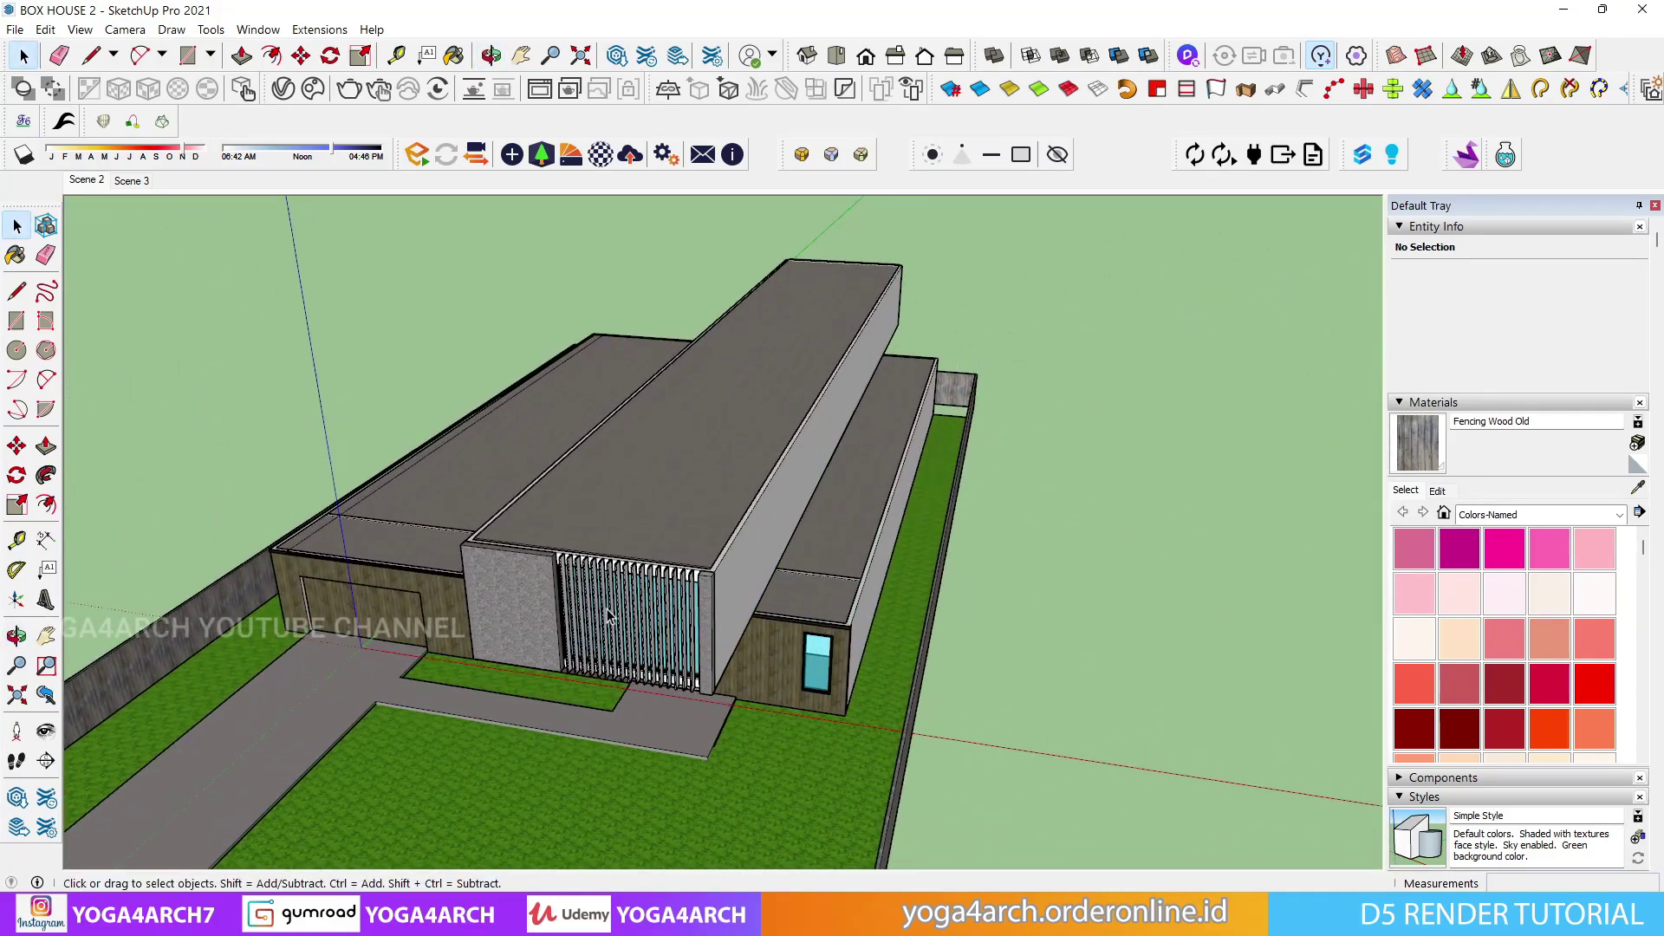
pyautogui.click(90, 182)
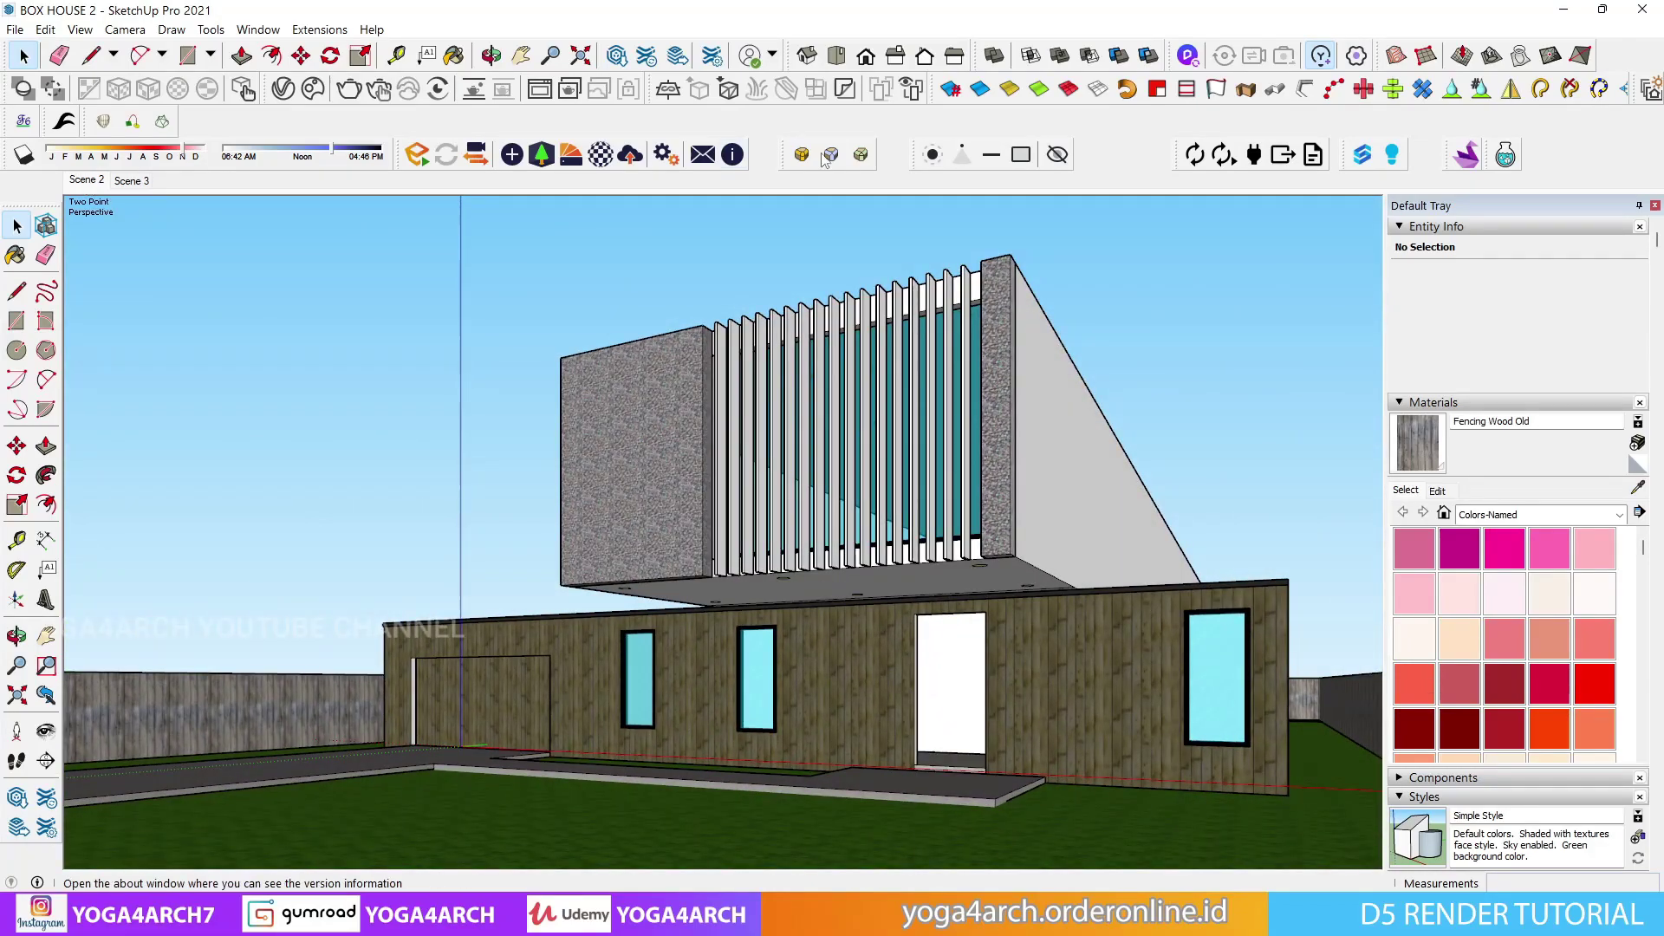
pyautogui.click(1566, 12)
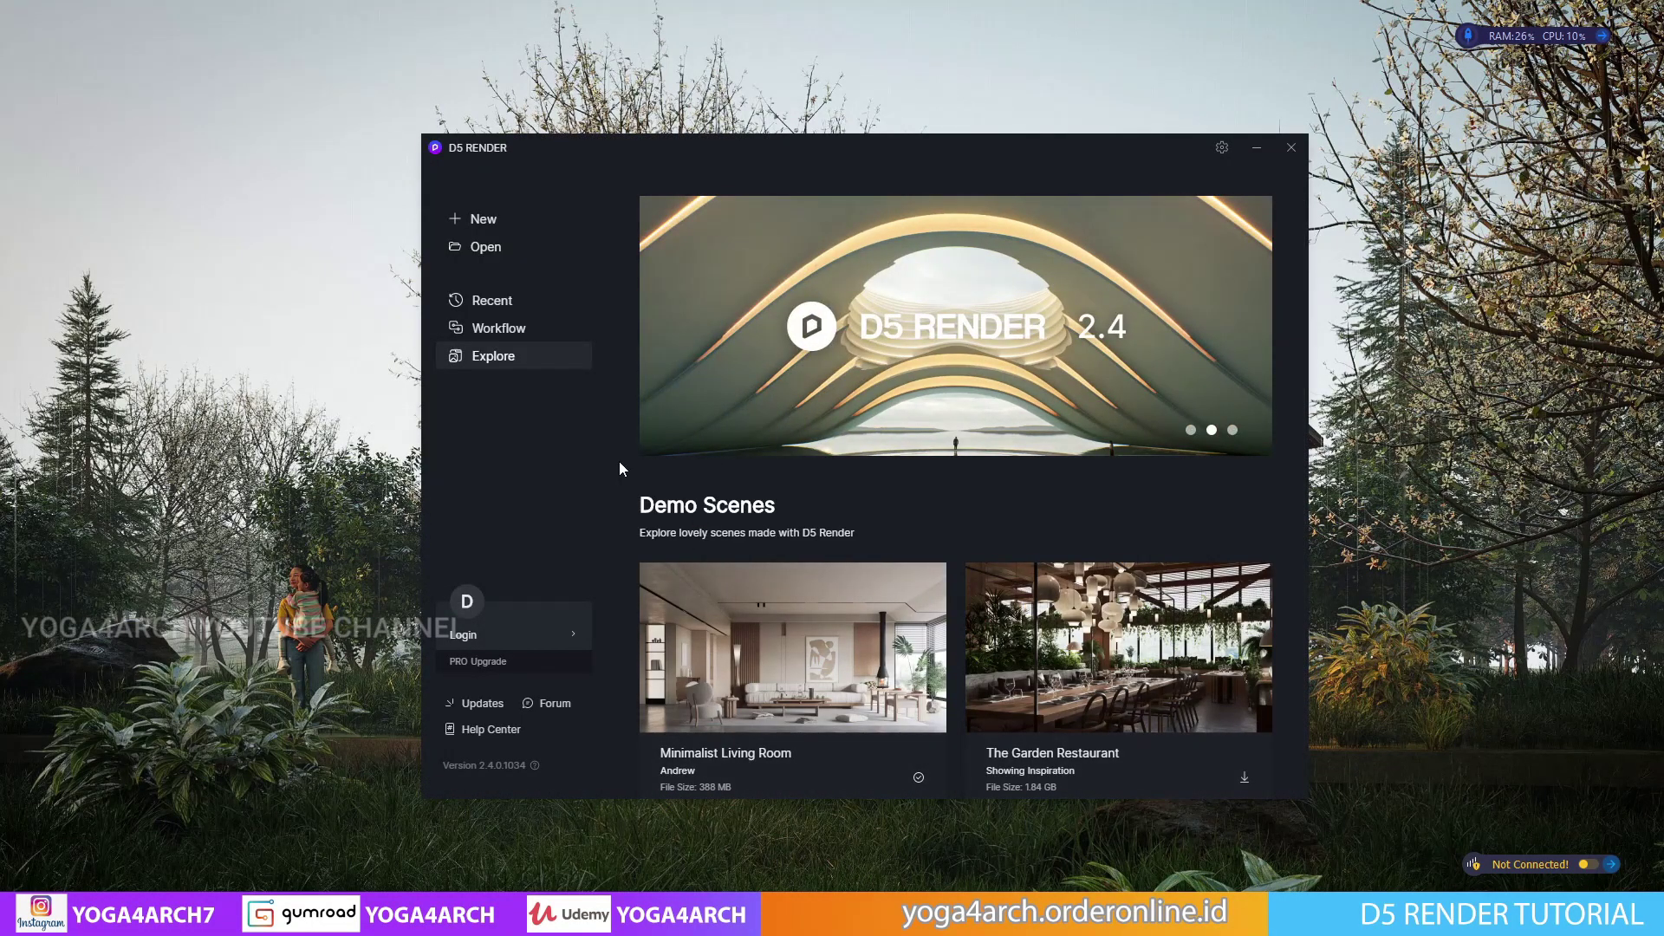
# Start a new D5 project and import BOX HOUSE 2.skp from the tutorial subfolder
pyautogui.click(507, 222)
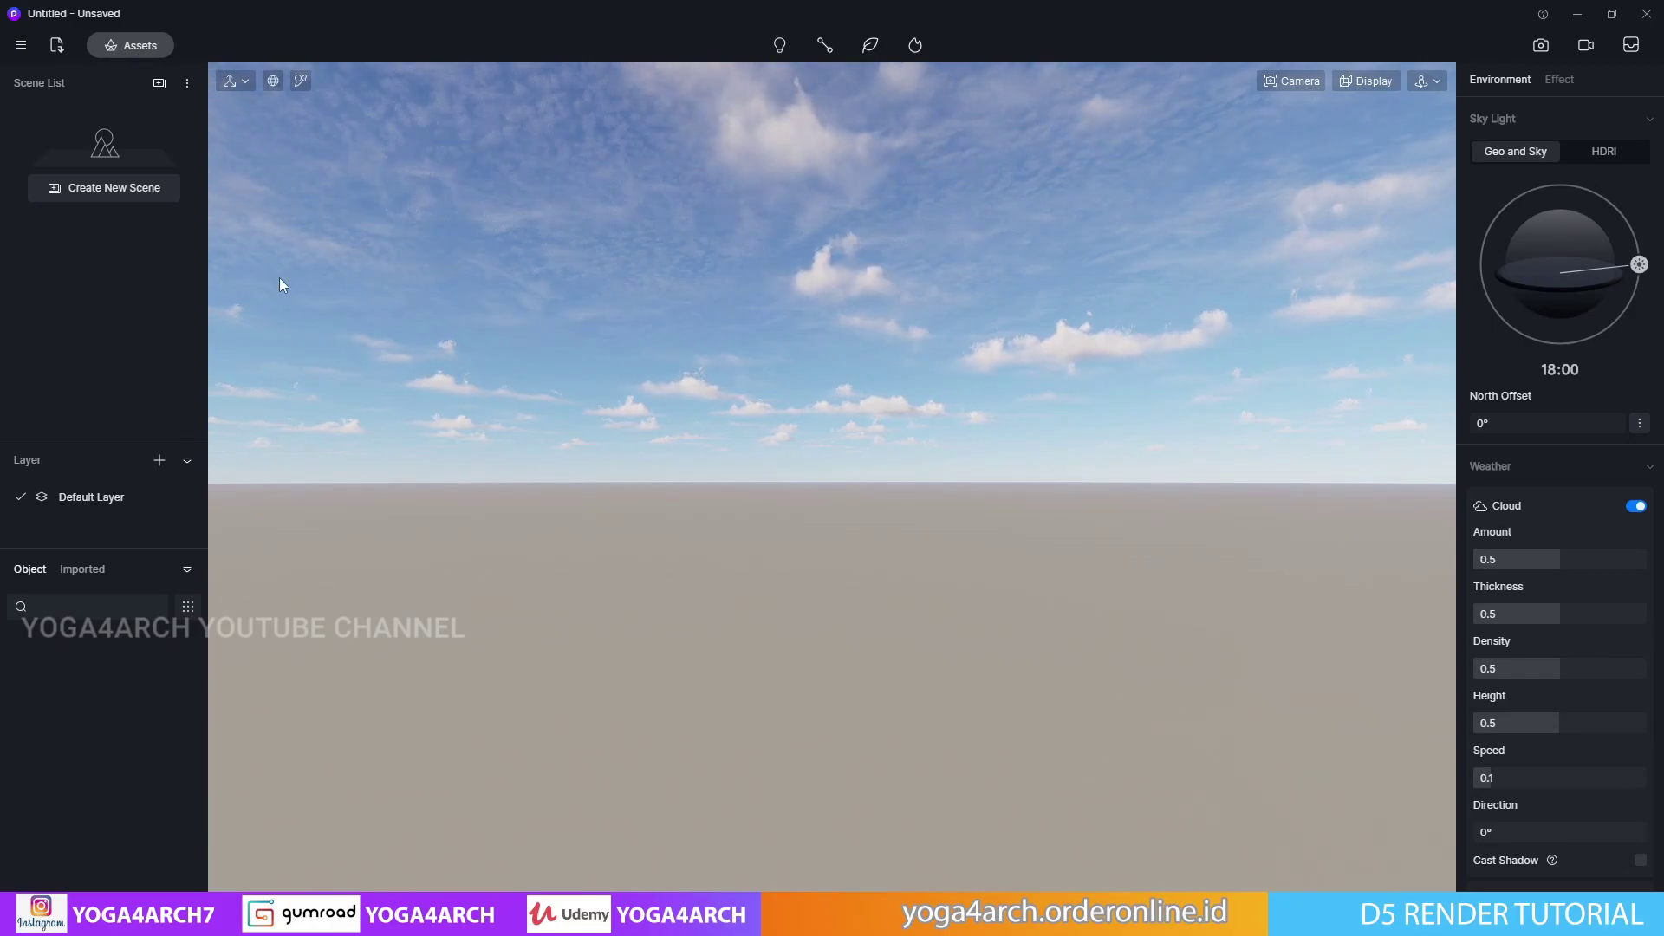
pyautogui.click(56, 45)
pyautogui.click(347, 52)
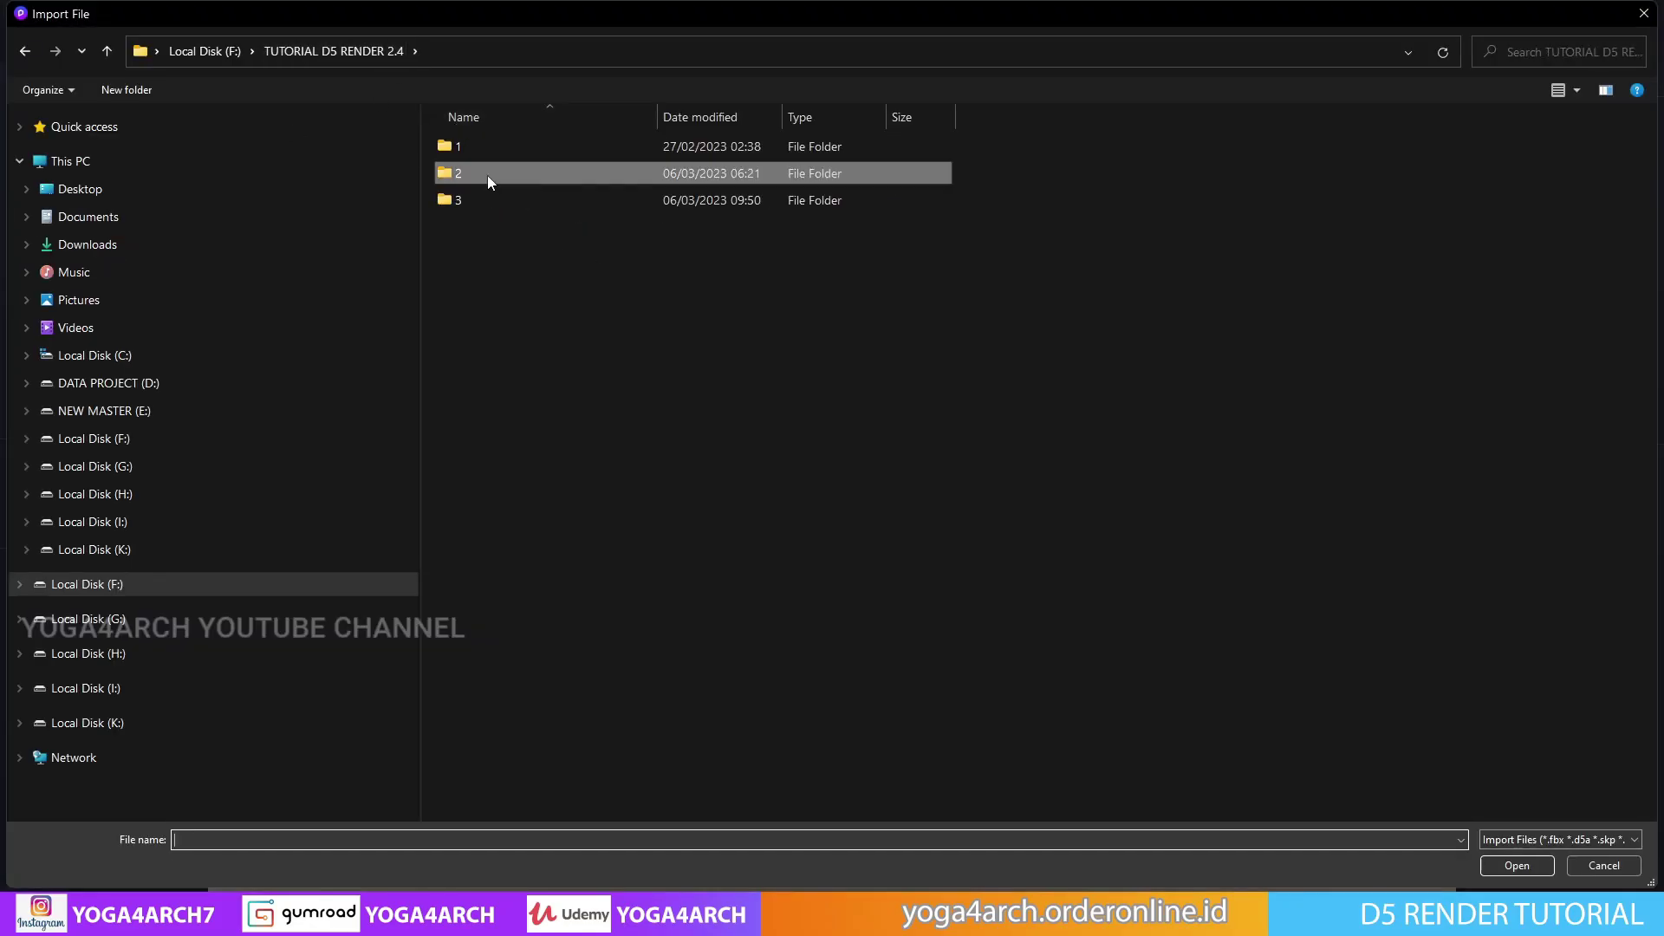
pyautogui.doubleClick(488, 174)
pyautogui.doubleClick(548, 137)
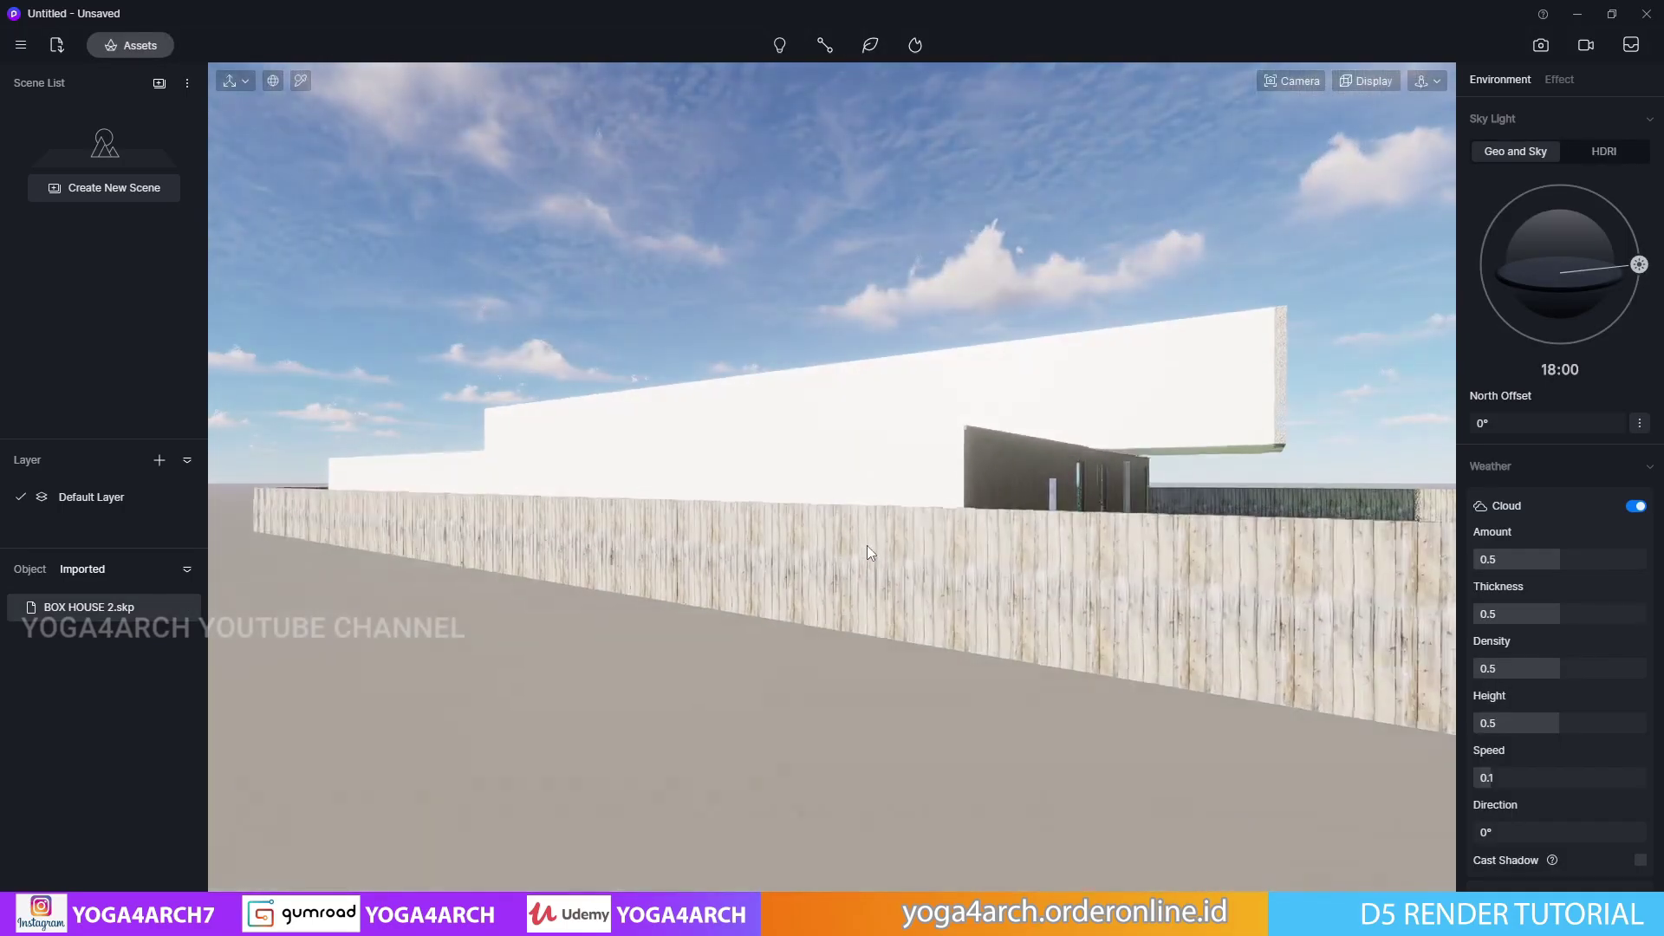
# Place the imported house in the scene and switch navigation to Fly mode
pyautogui.click(867, 545)
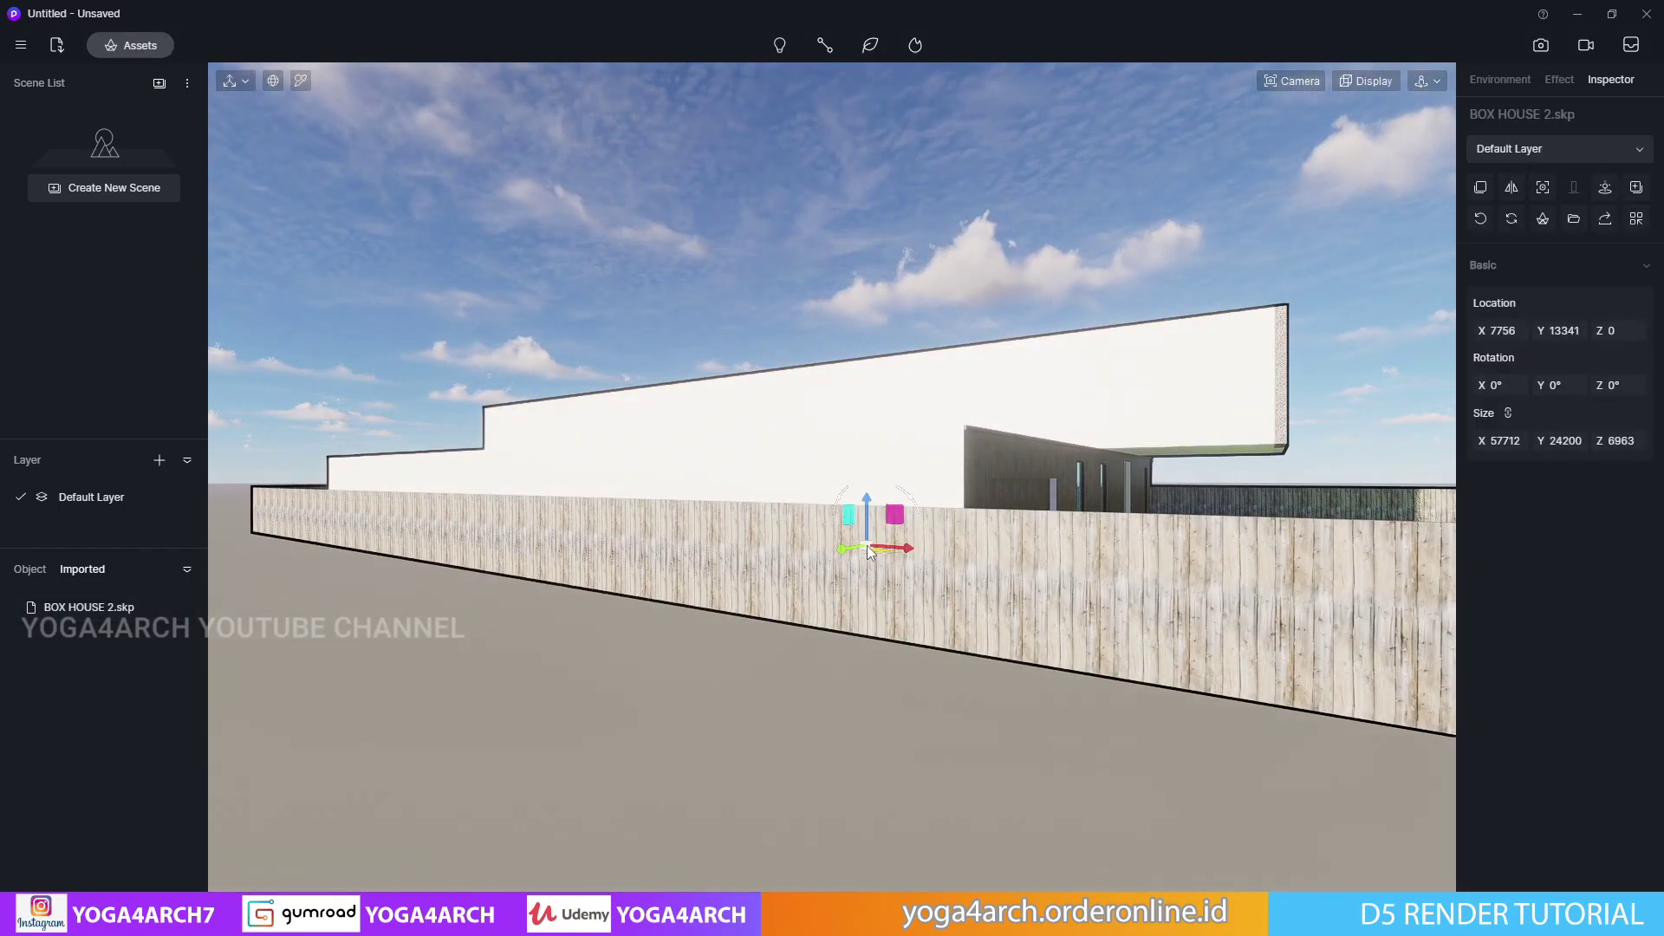
pyautogui.click(1428, 81)
pyautogui.click(1409, 133)
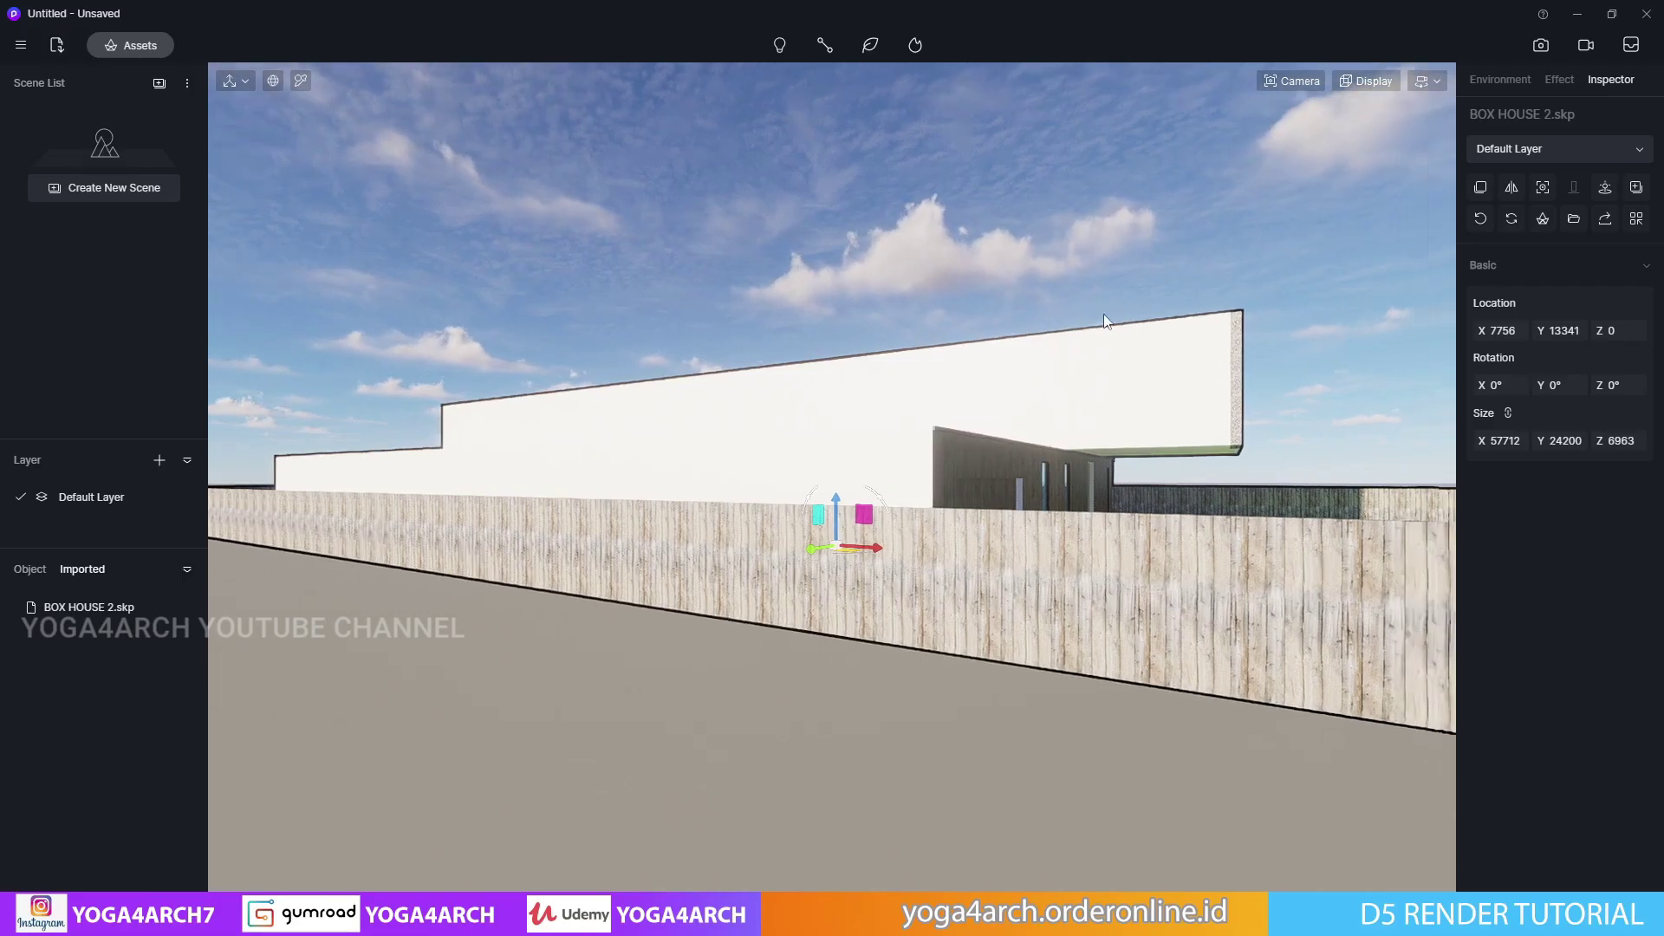
# Frame a low, square-on view of the house facade with more sky showing
pyautogui.moveTo(1003, 439)
pyautogui.mouseDown(button='right')
pyautogui.moveTo(511, 449)
pyautogui.moveTo(870, 539)
pyautogui.mouseUp(button='right')
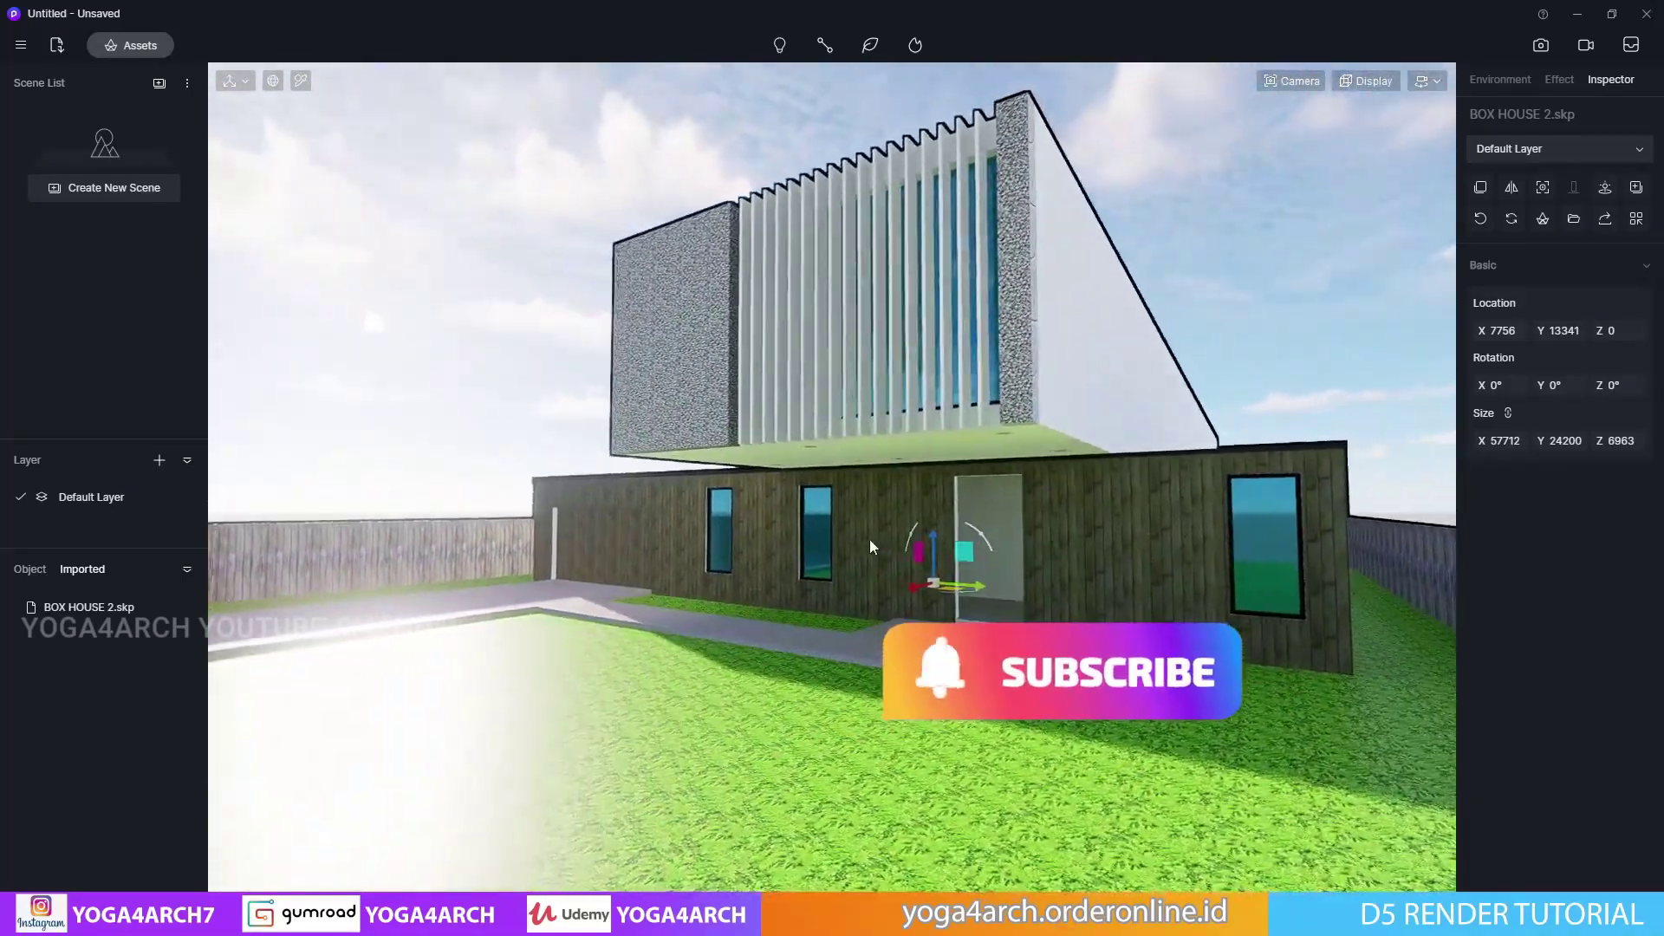
pyautogui.press('d')
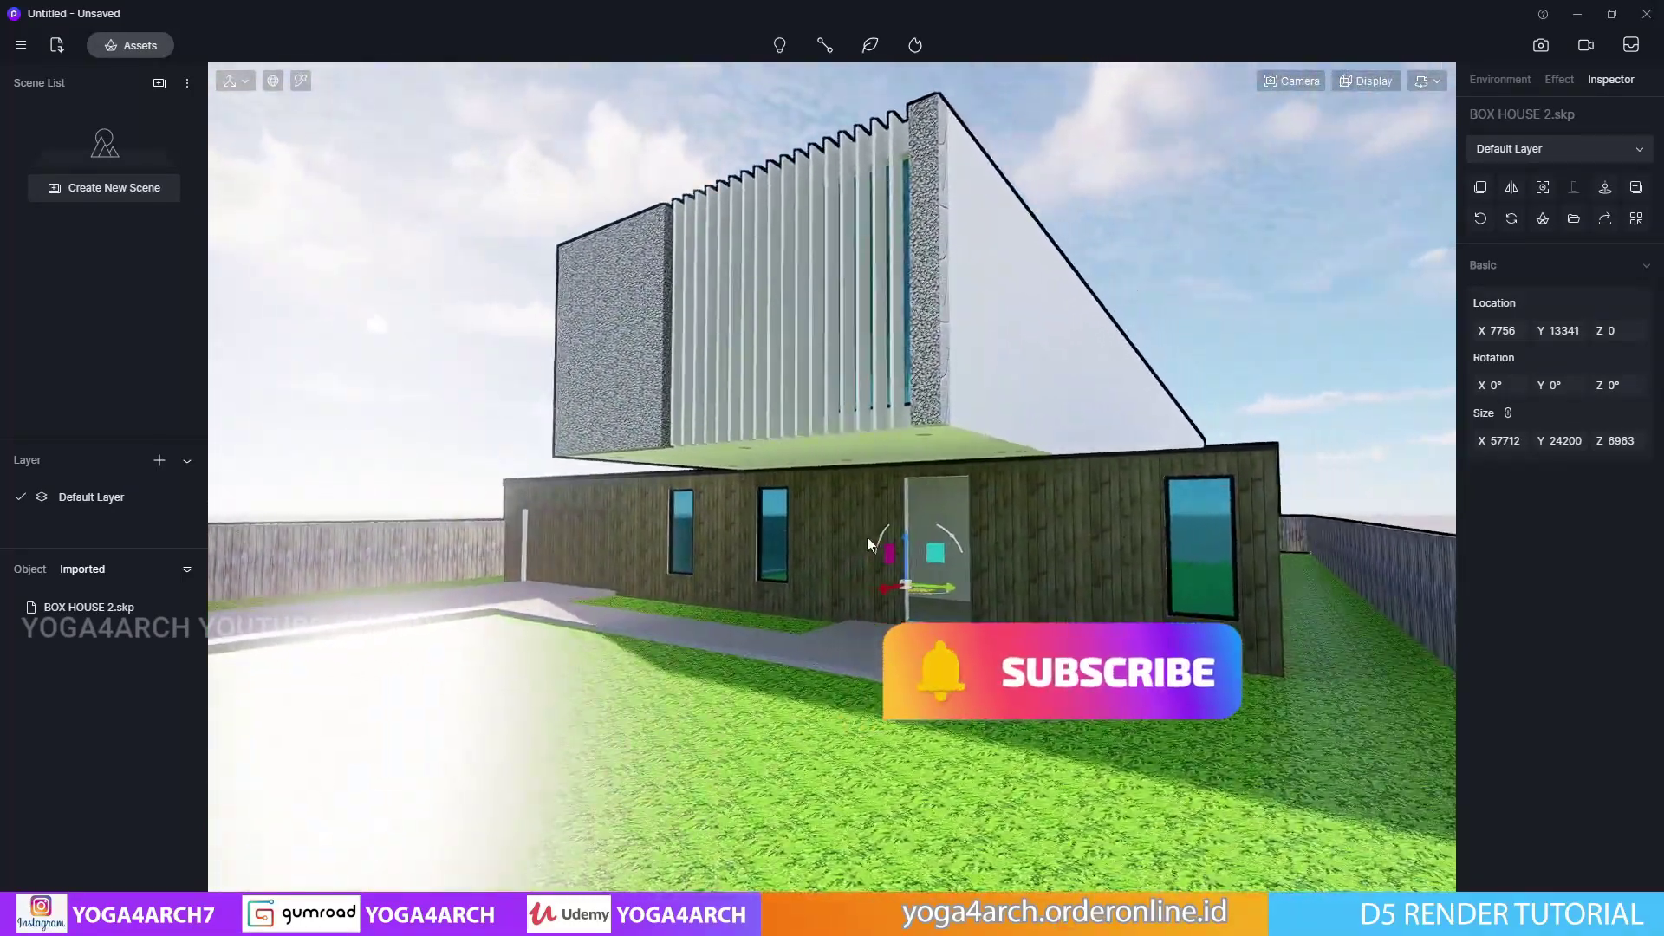
pyautogui.moveTo(851, 523); pyautogui.dragTo(1012, 513, button='right')
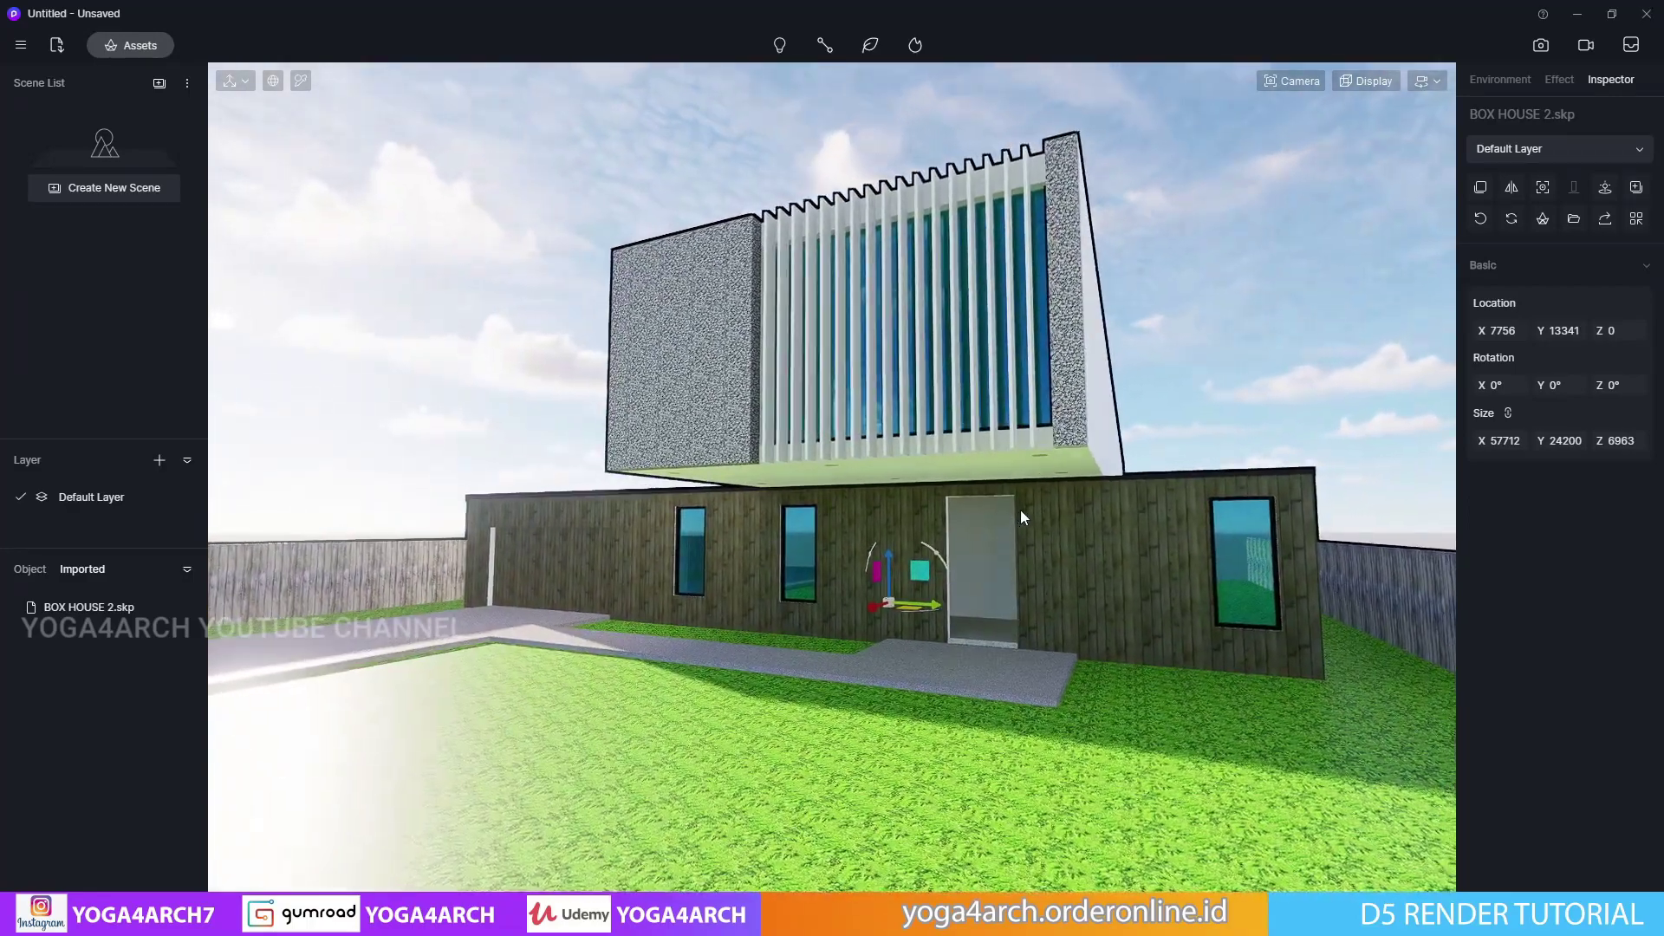
pyautogui.click(1293, 80)
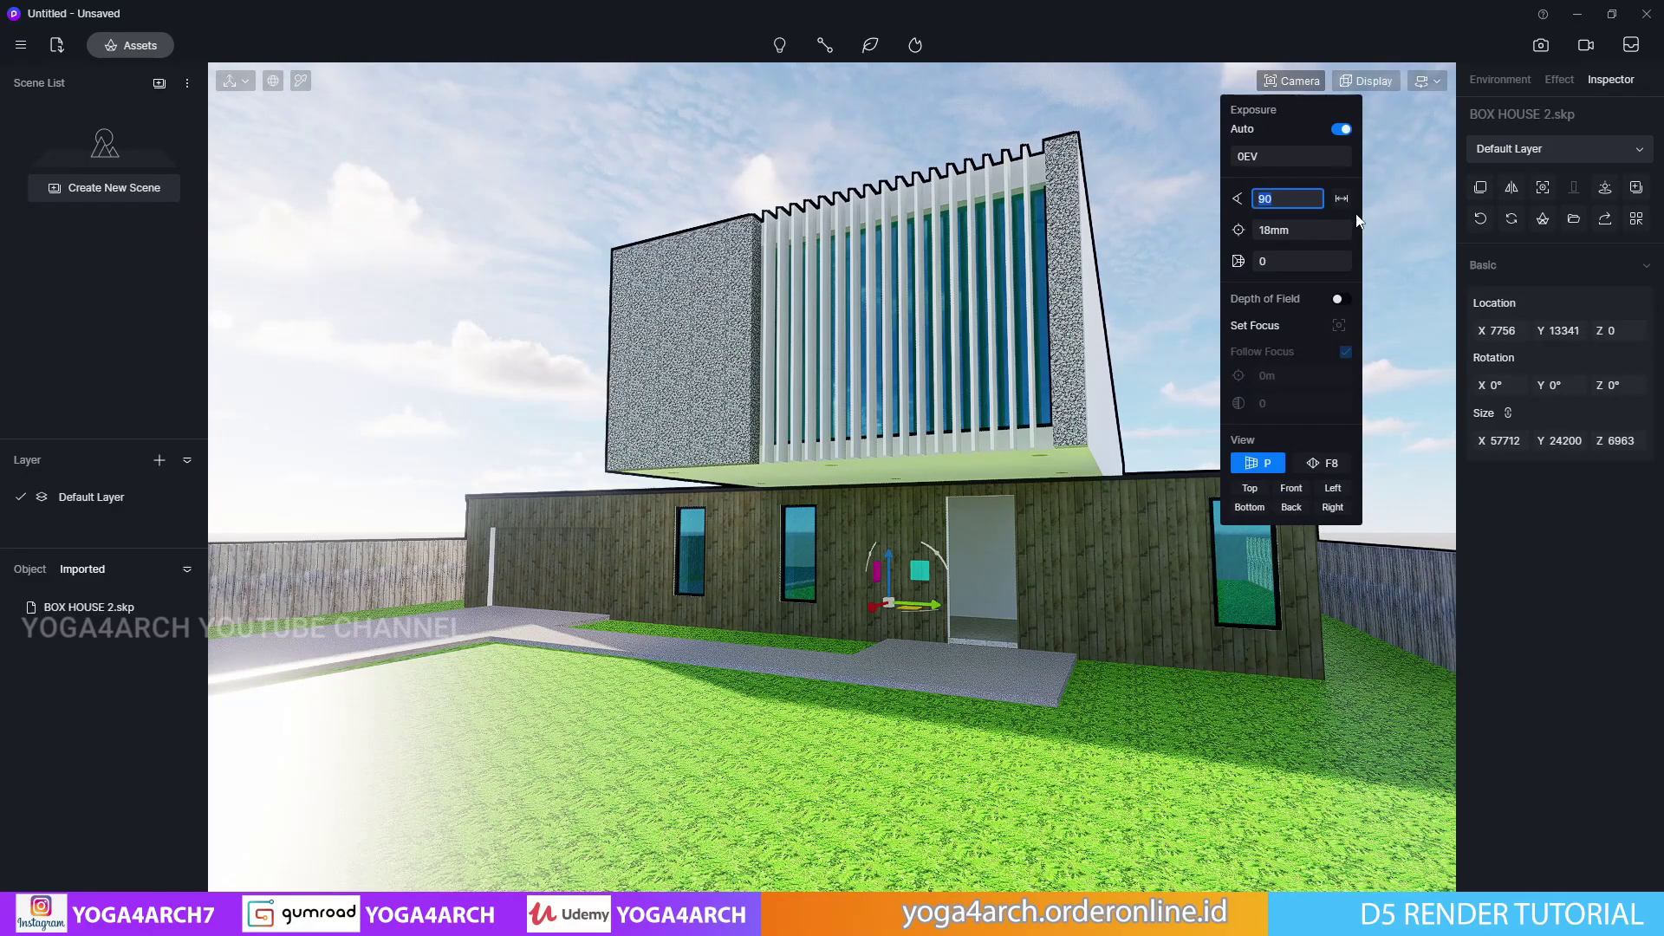
pyautogui.scroll(3, 825, 398)
pyautogui.scroll(2, 909, 404)
pyautogui.press('Escape')
pyautogui.scroll(-3, 909, 404)
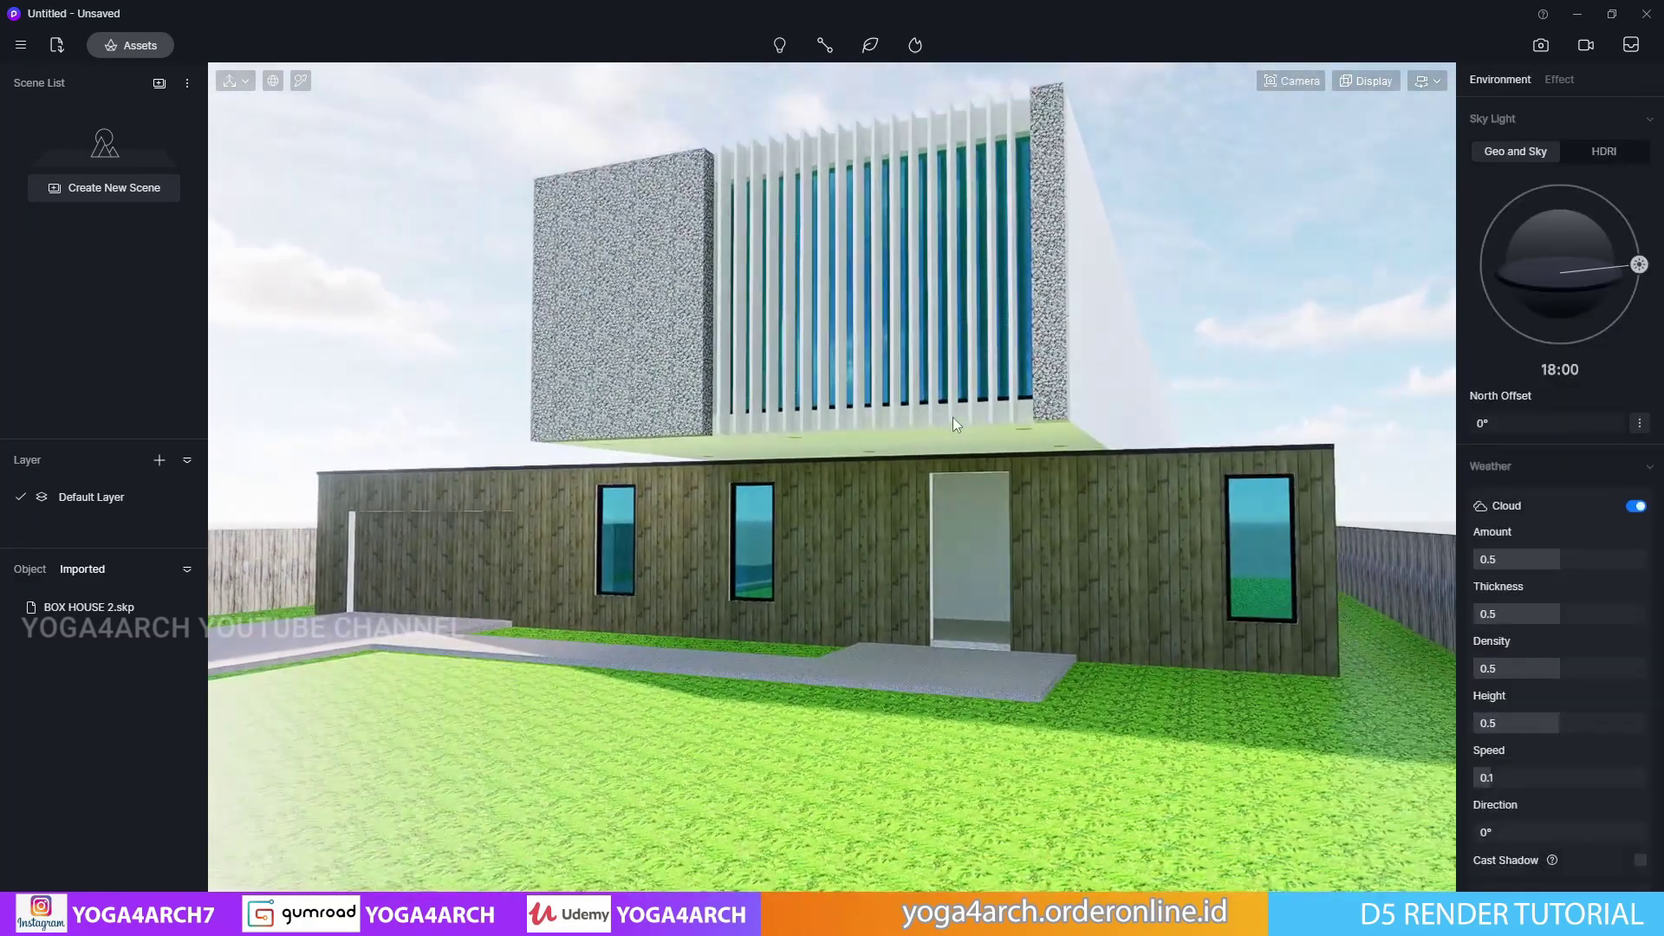
pyautogui.moveTo(965, 385); pyautogui.dragTo(886, 307, button='right')
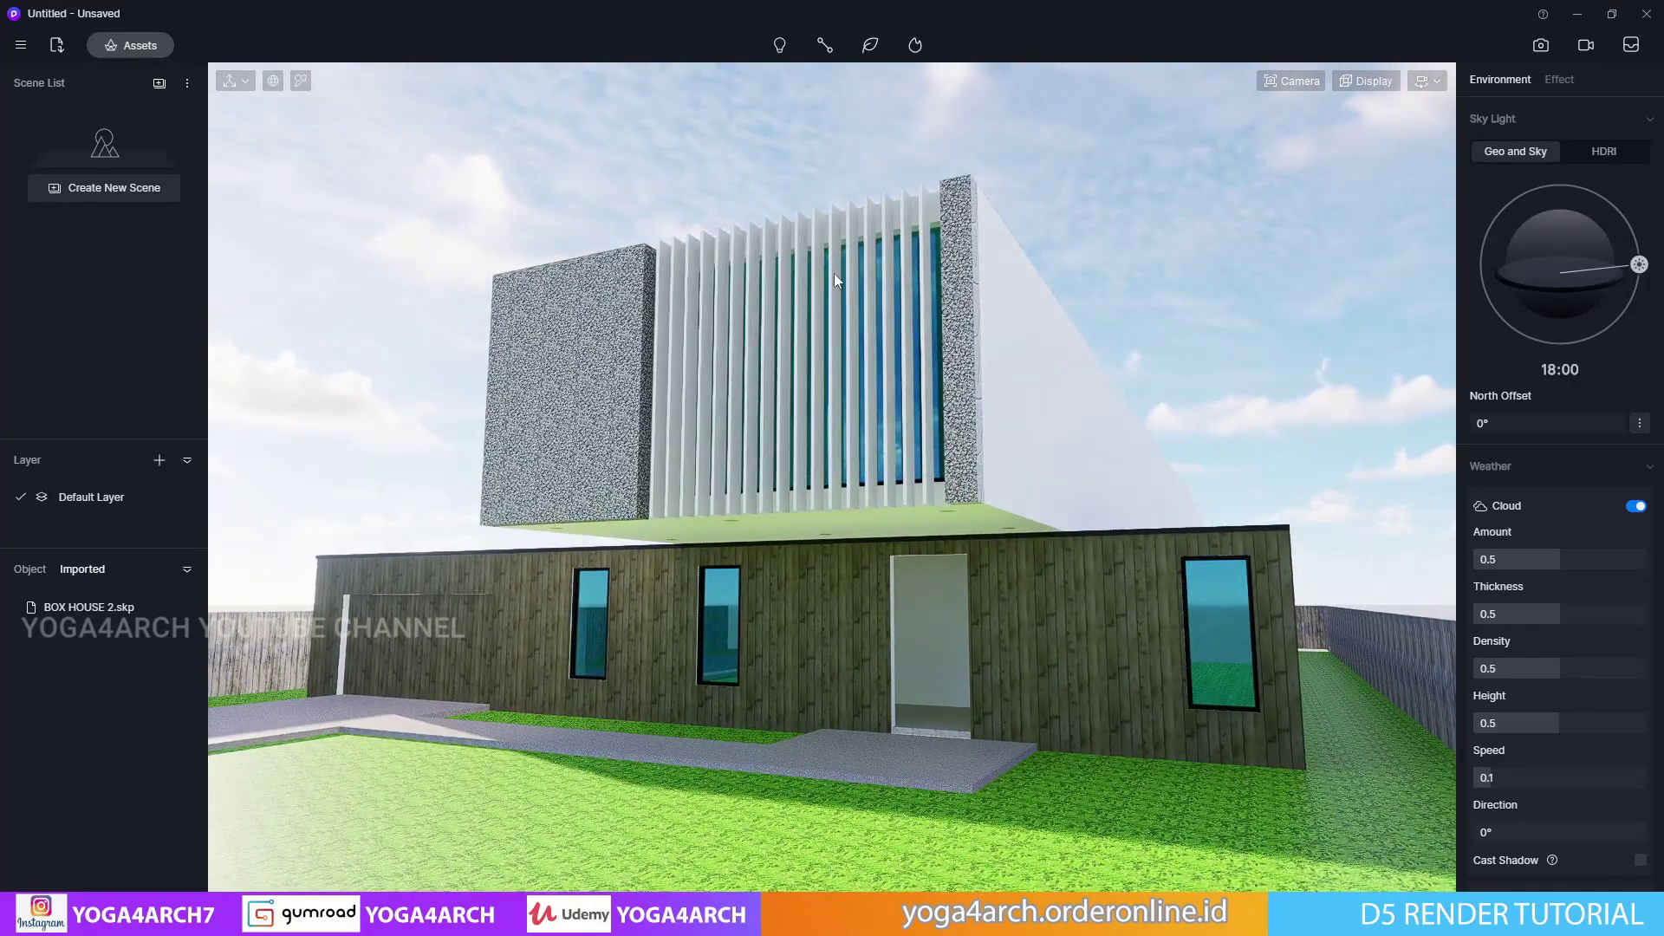
# Save Scene 1, turn off clouds, and load the custom HDRI GHDRI_STCD_015_10k_3
pyautogui.click(104, 187)
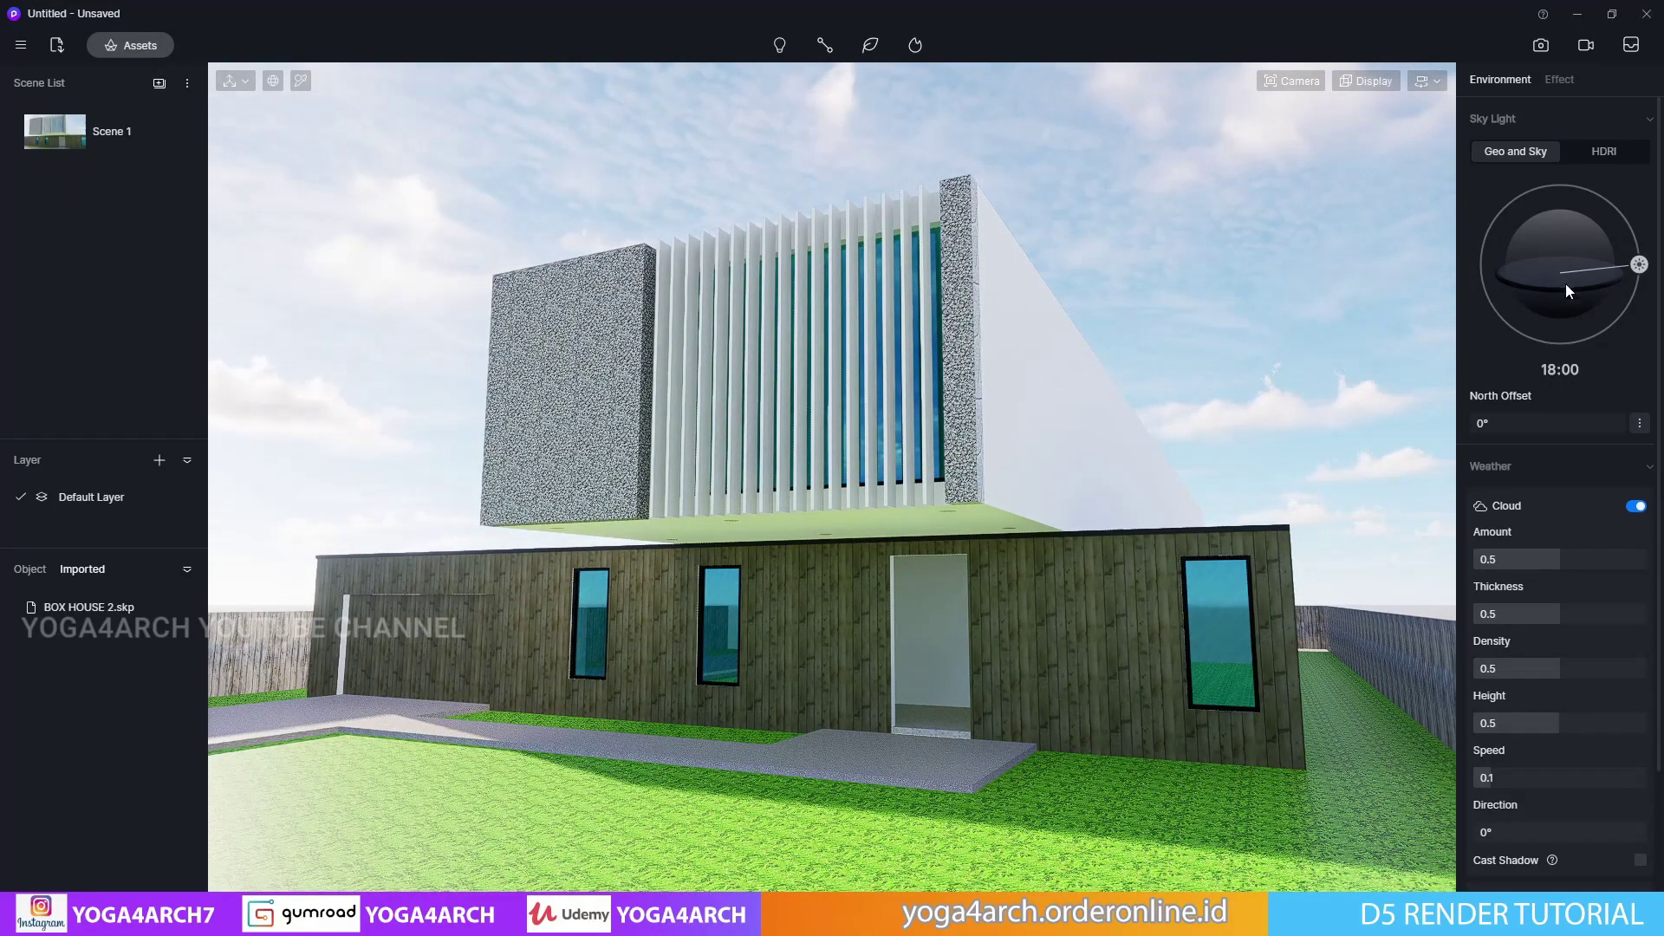
pyautogui.click(1585, 505)
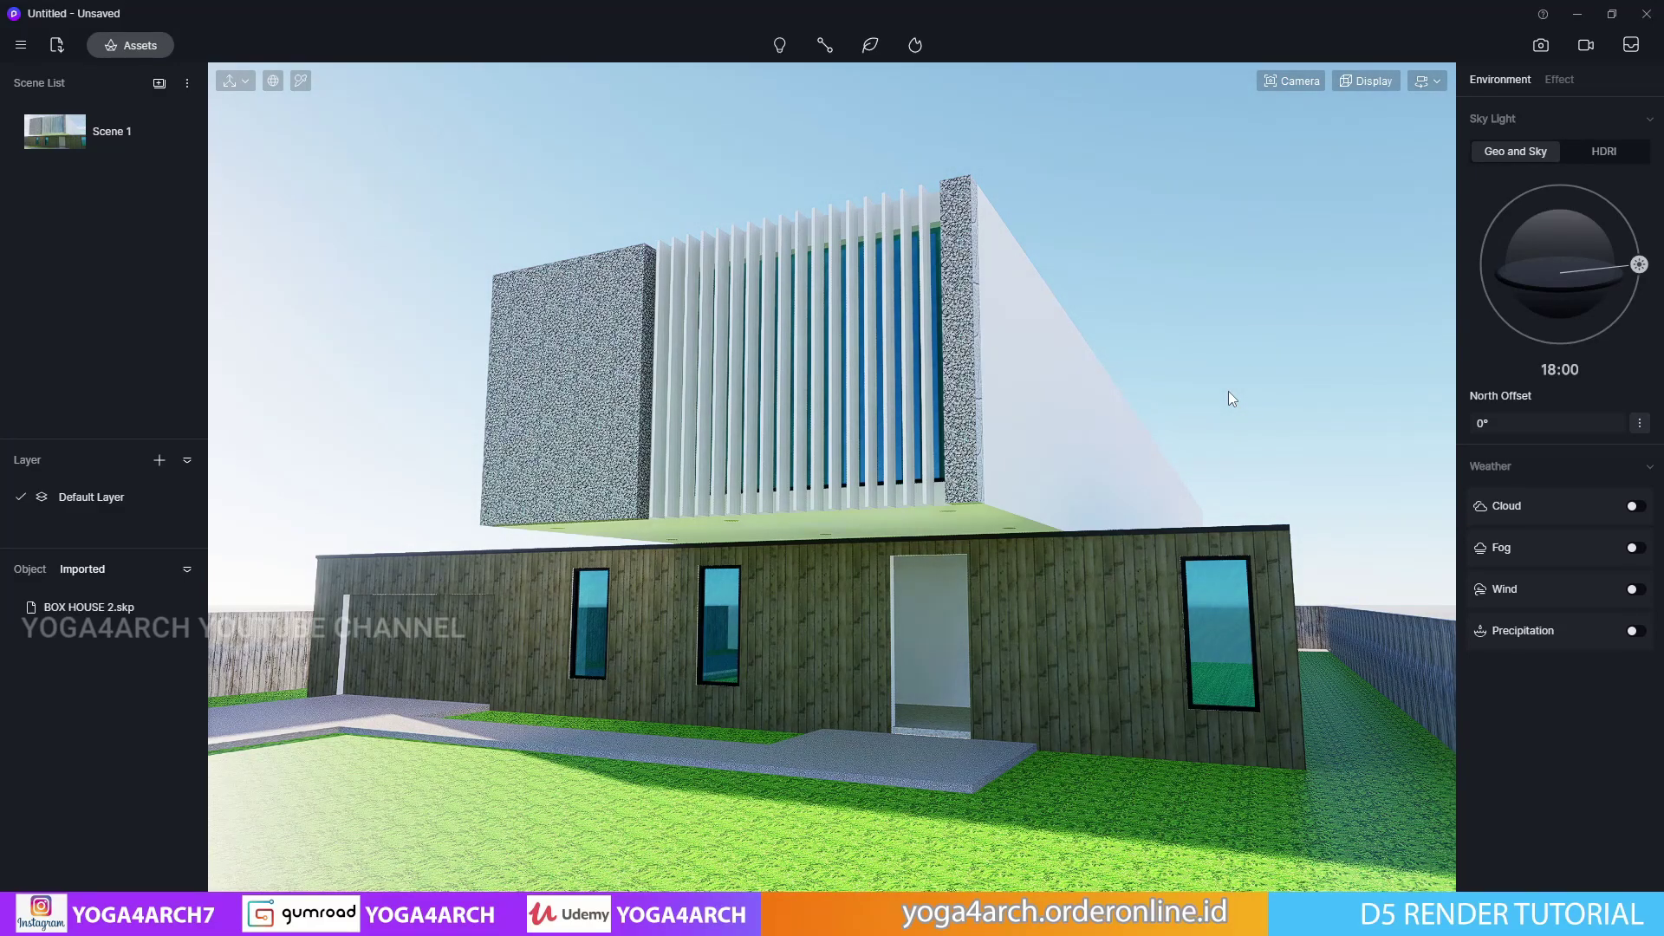
pyautogui.click(1604, 151)
pyautogui.click(1555, 235)
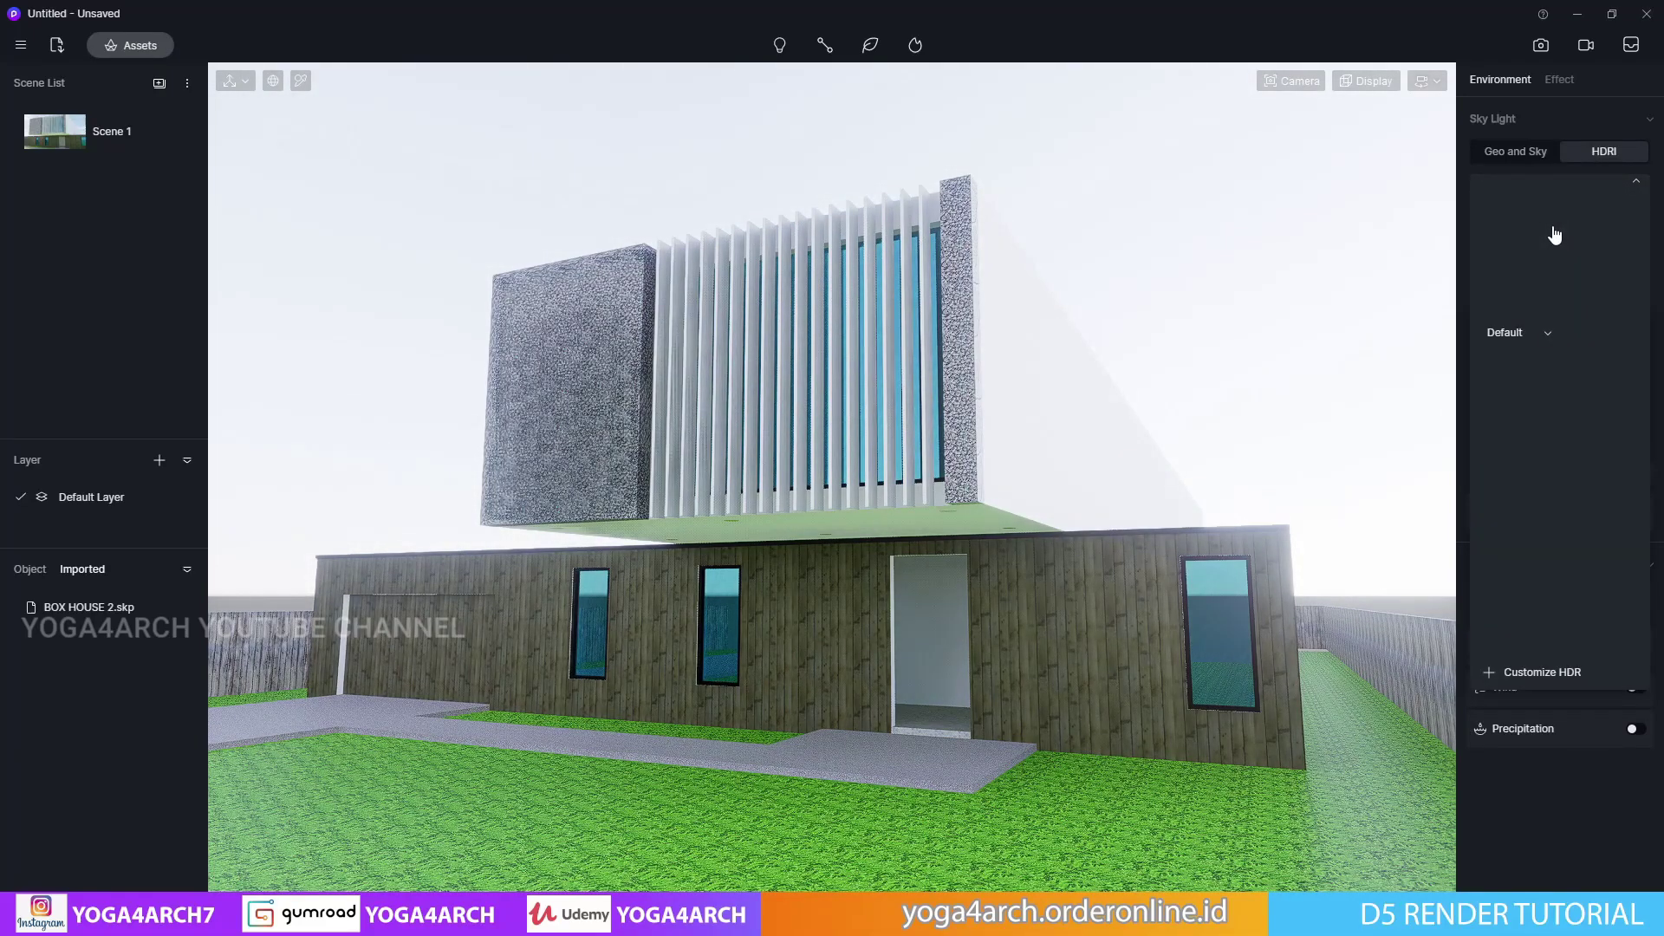
pyautogui.click(1566, 675)
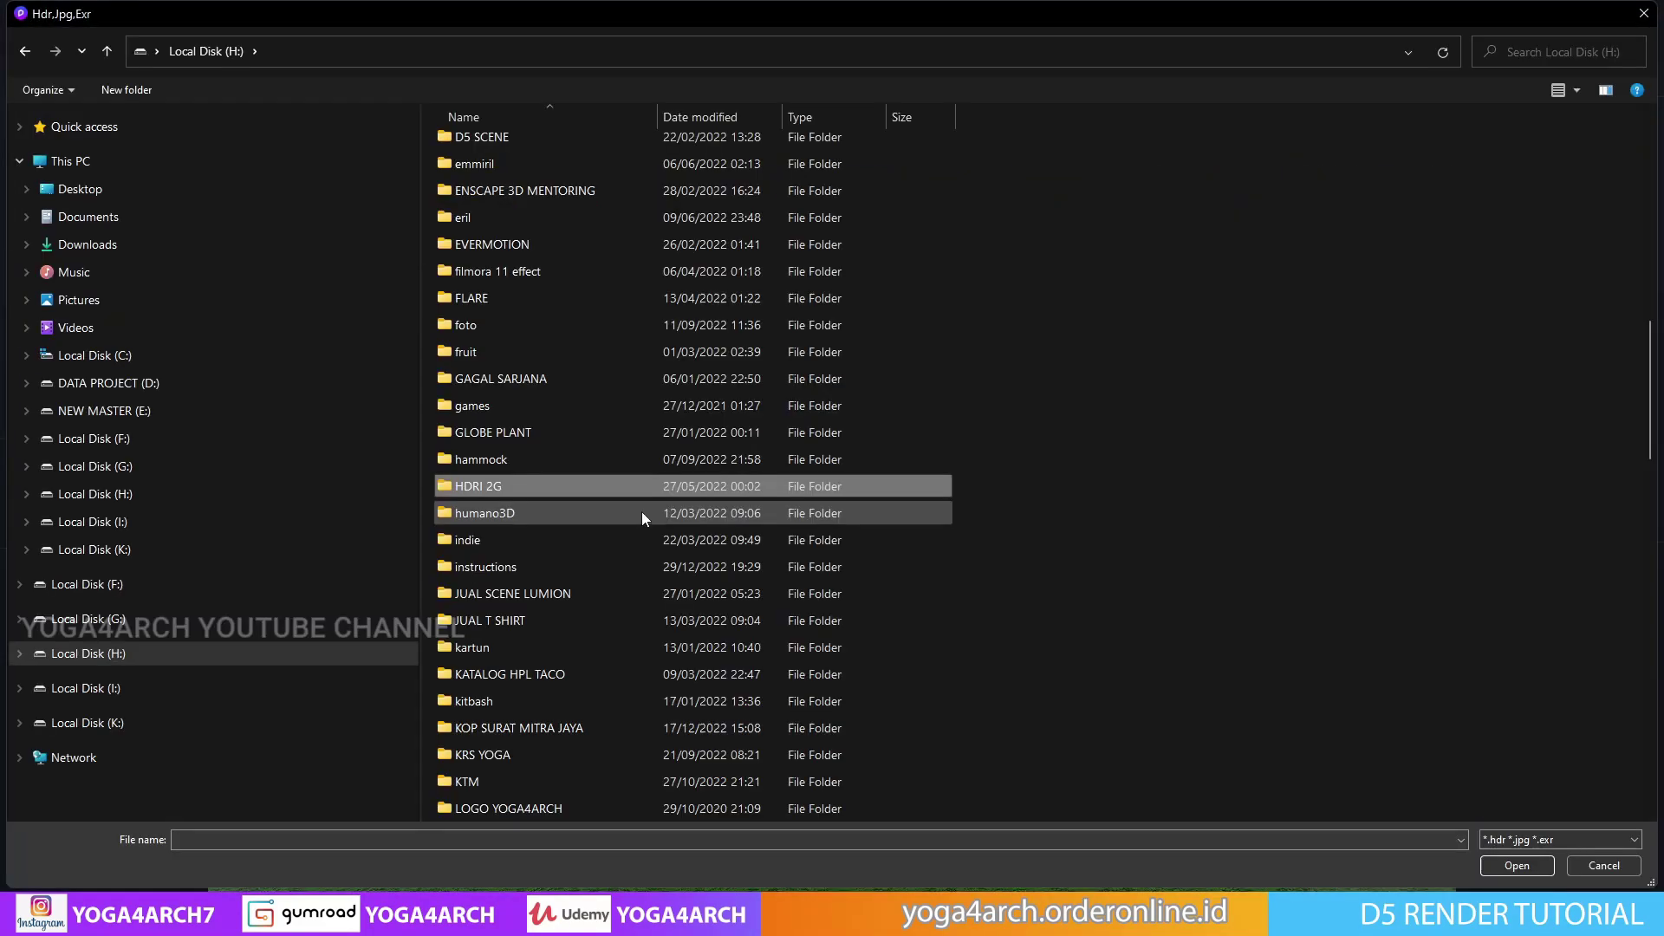
pyautogui.doubleClick(600, 482)
pyautogui.doubleClick(479, 187)
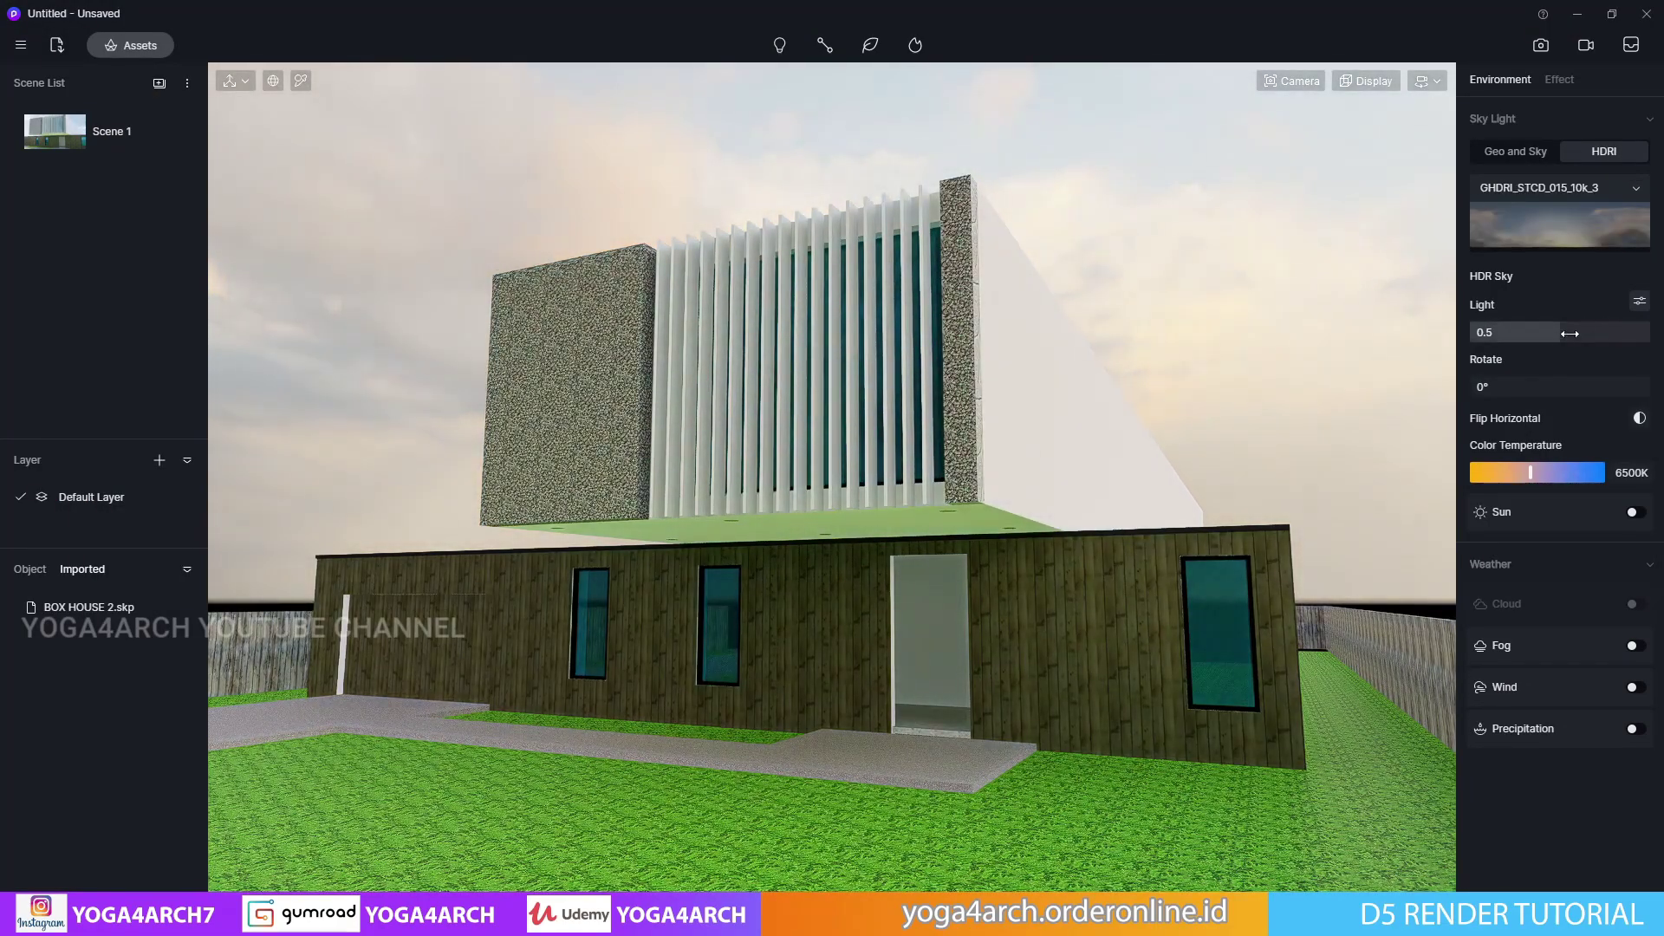
# Rotate the HDRI to 219.8°, enable two-point perspective, and reframe the facade
pyautogui.moveTo(1485, 387); pyautogui.dragTo(1579, 386)
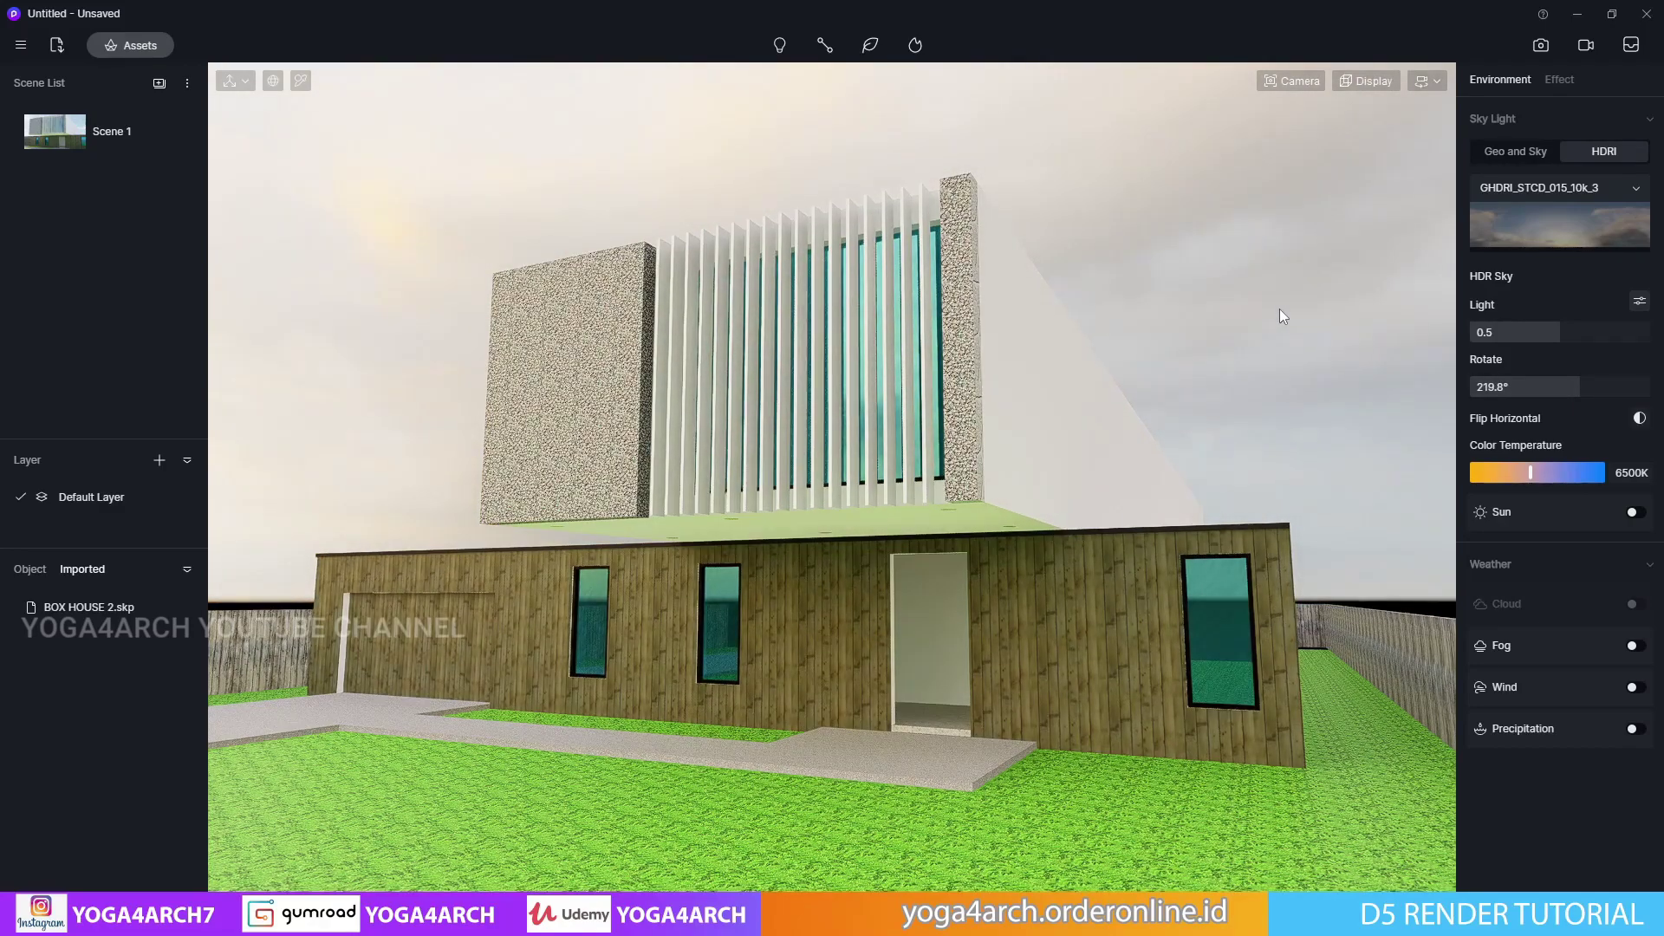
pyautogui.click(1559, 79)
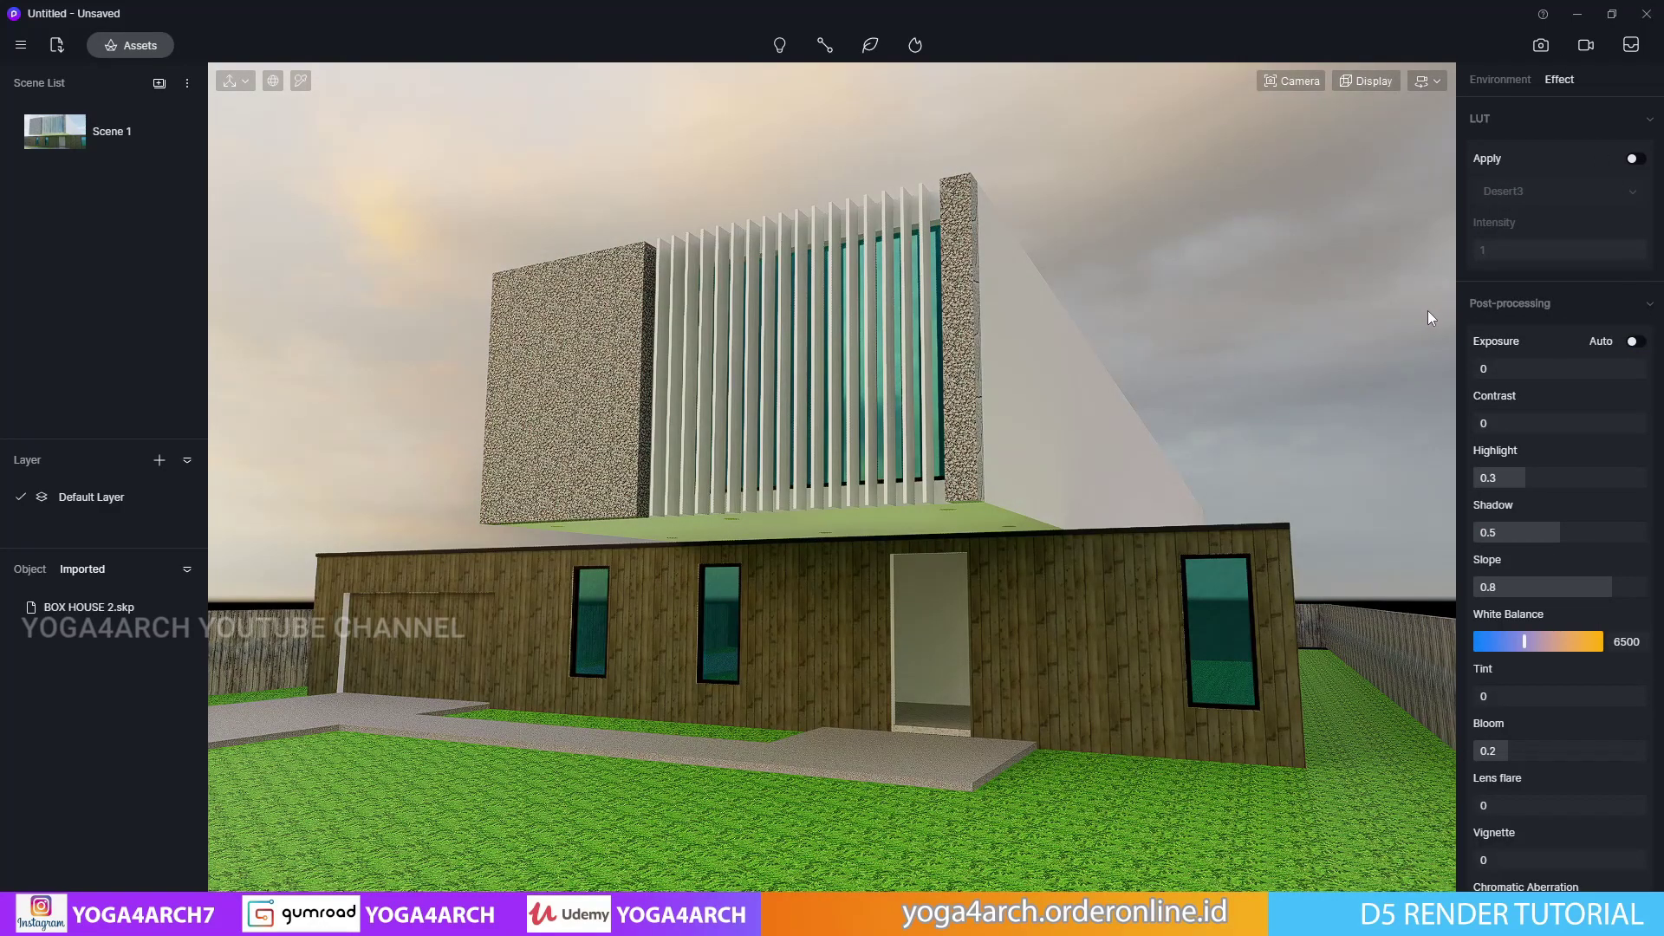
pyautogui.moveTo(337, 191); pyautogui.dragTo(587, 264, button='right')
pyautogui.press('F8')
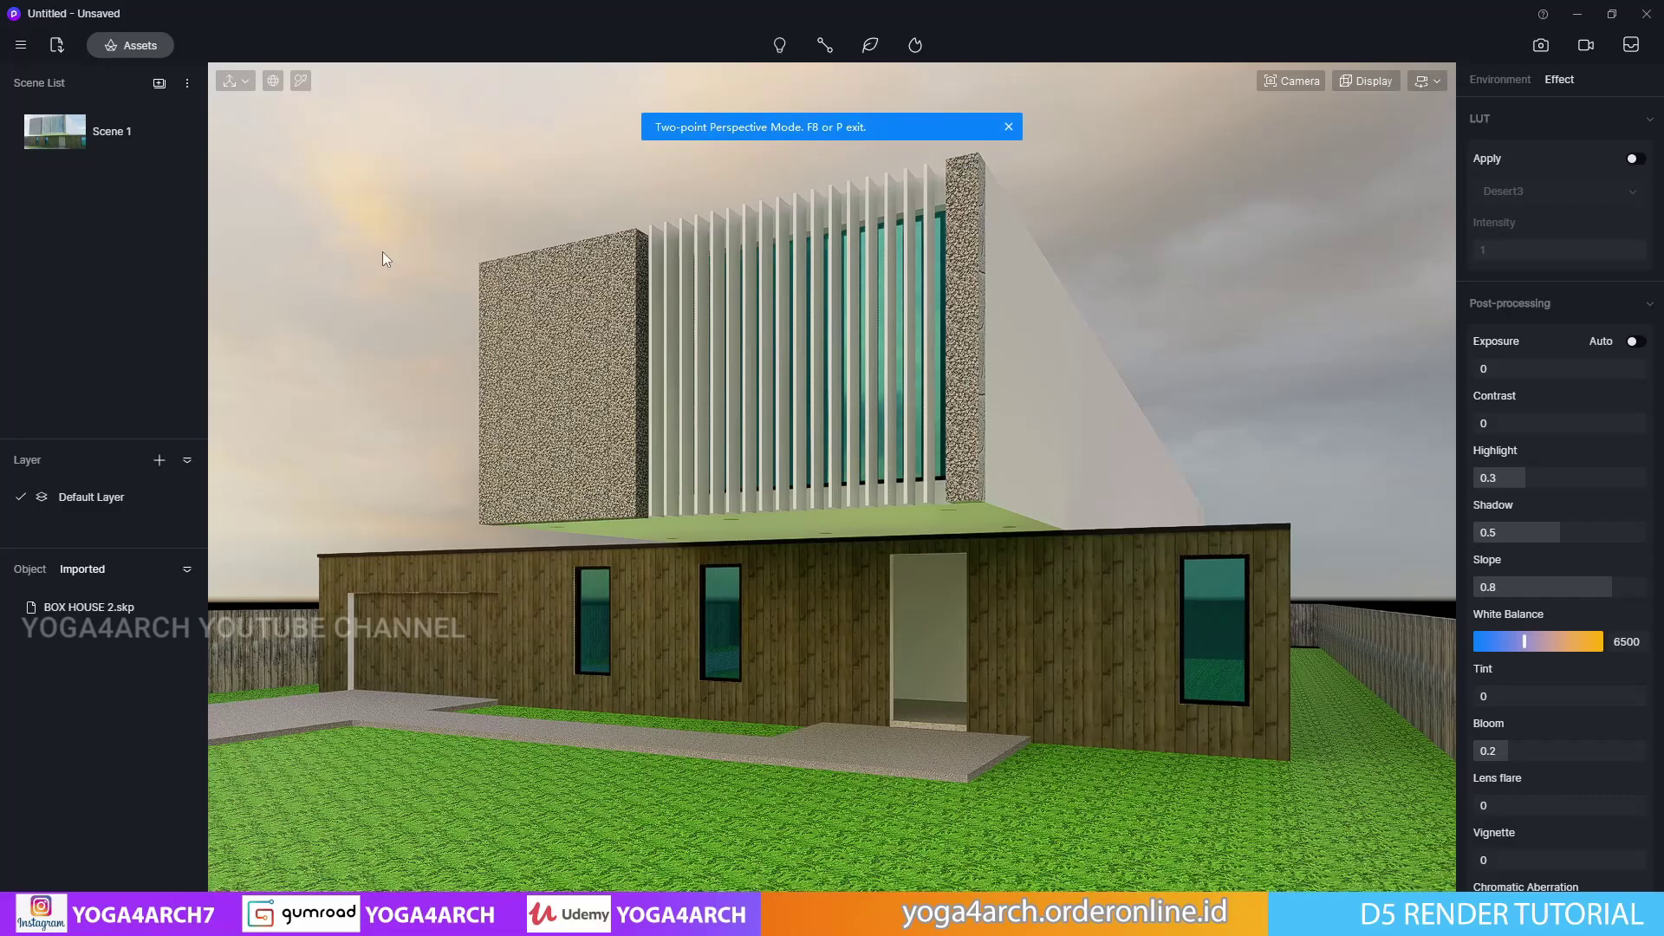
pyautogui.press('s')
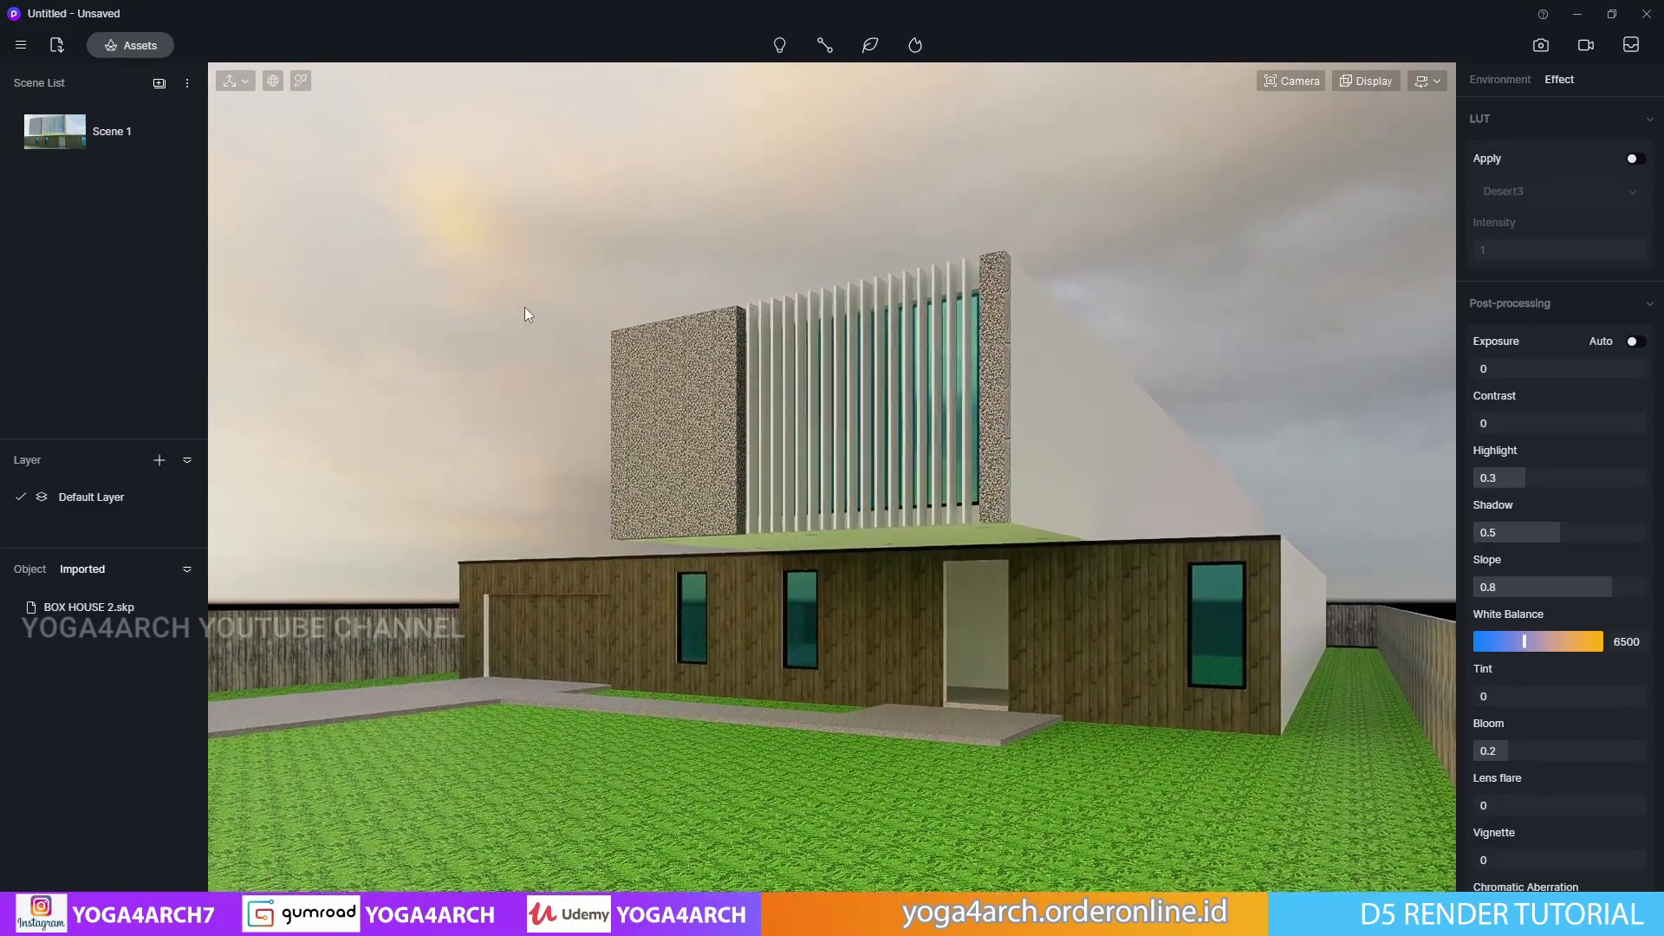
pyautogui.moveTo(492, 294); pyautogui.dragTo(572, 299, button='right')
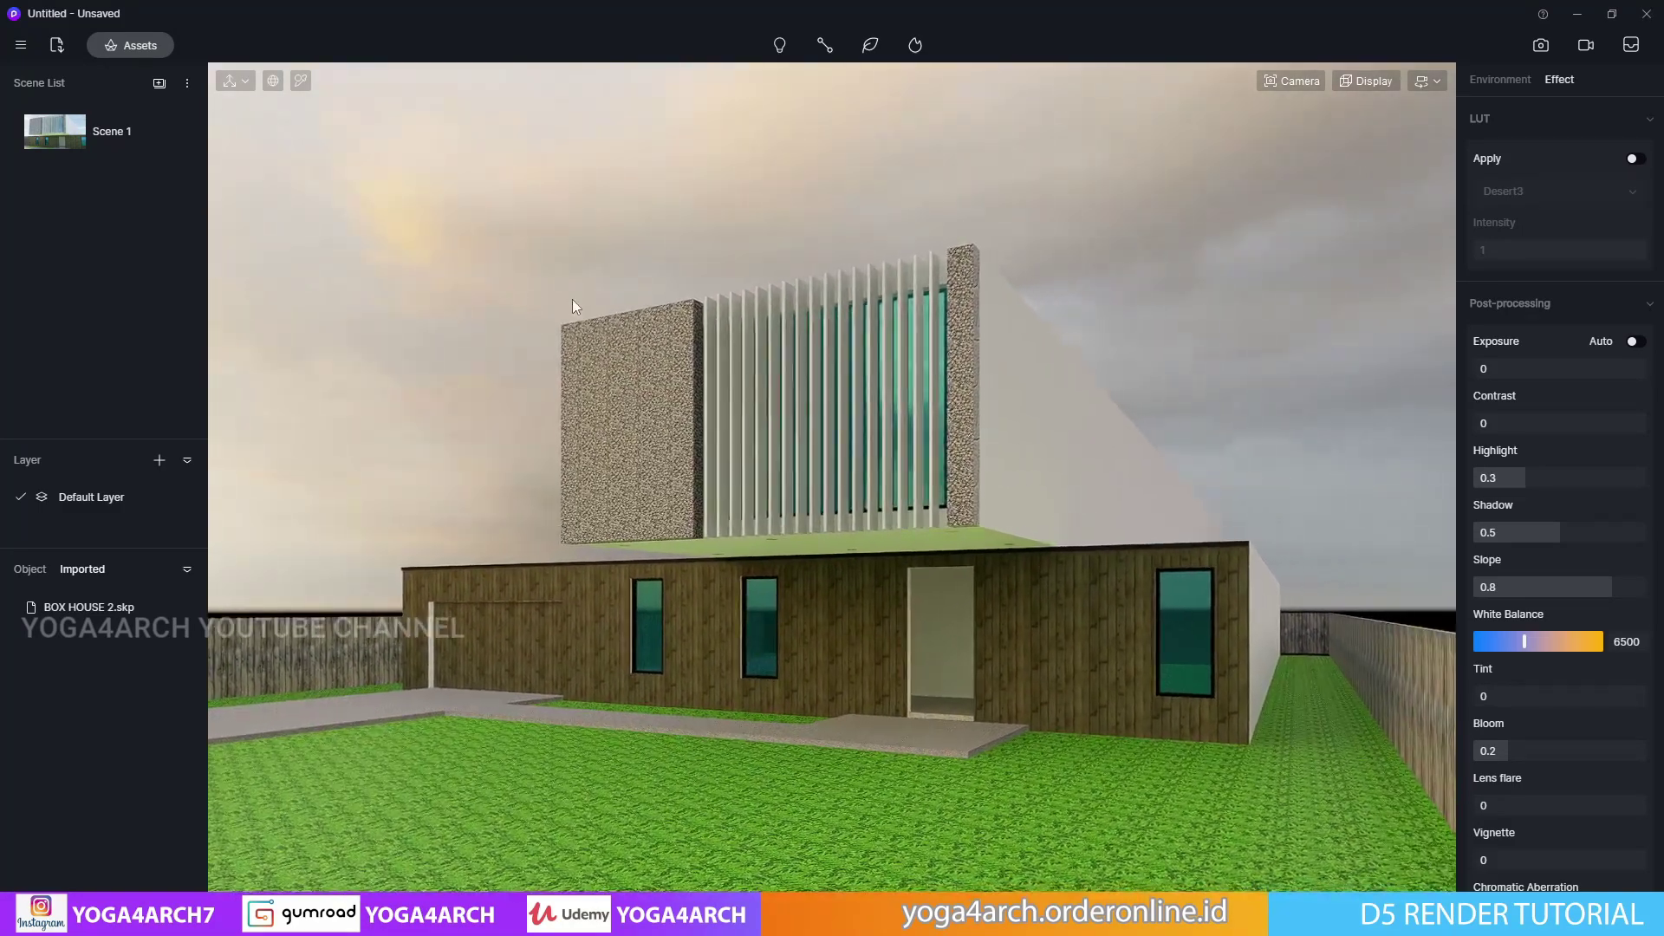
pyautogui.press('q')
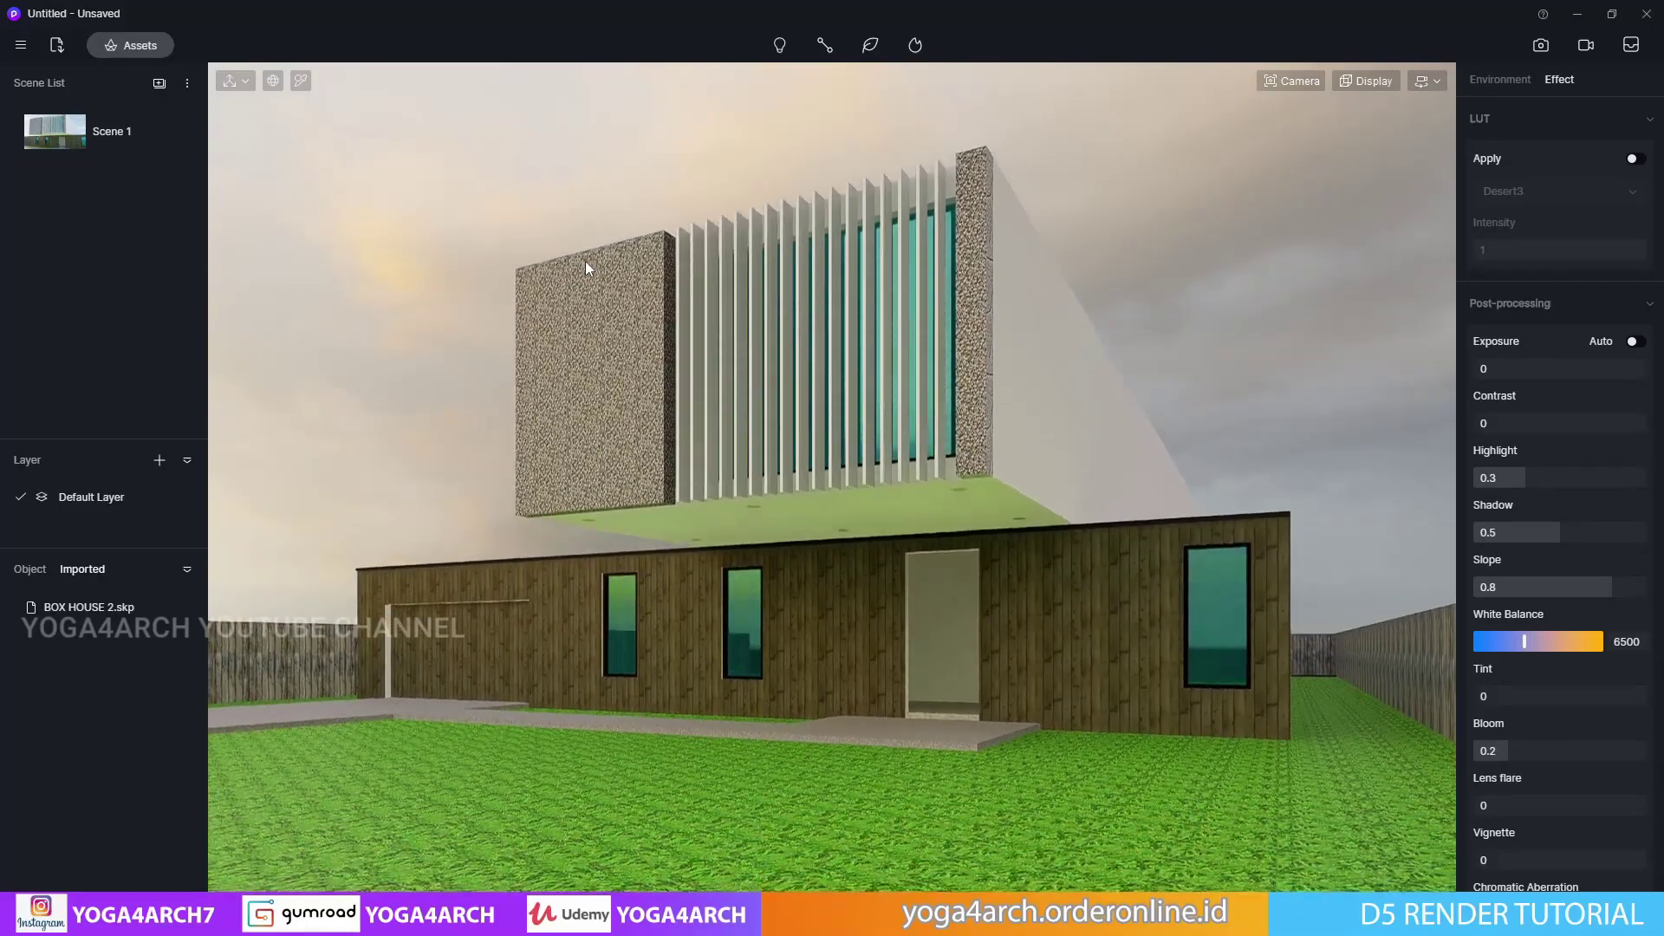
pyautogui.moveTo(579, 247)
pyautogui.mouseDown(button='right')
pyautogui.moveTo(527, 227)
pyautogui.moveTo(547, 223)
pyautogui.mouseUp(button='right')
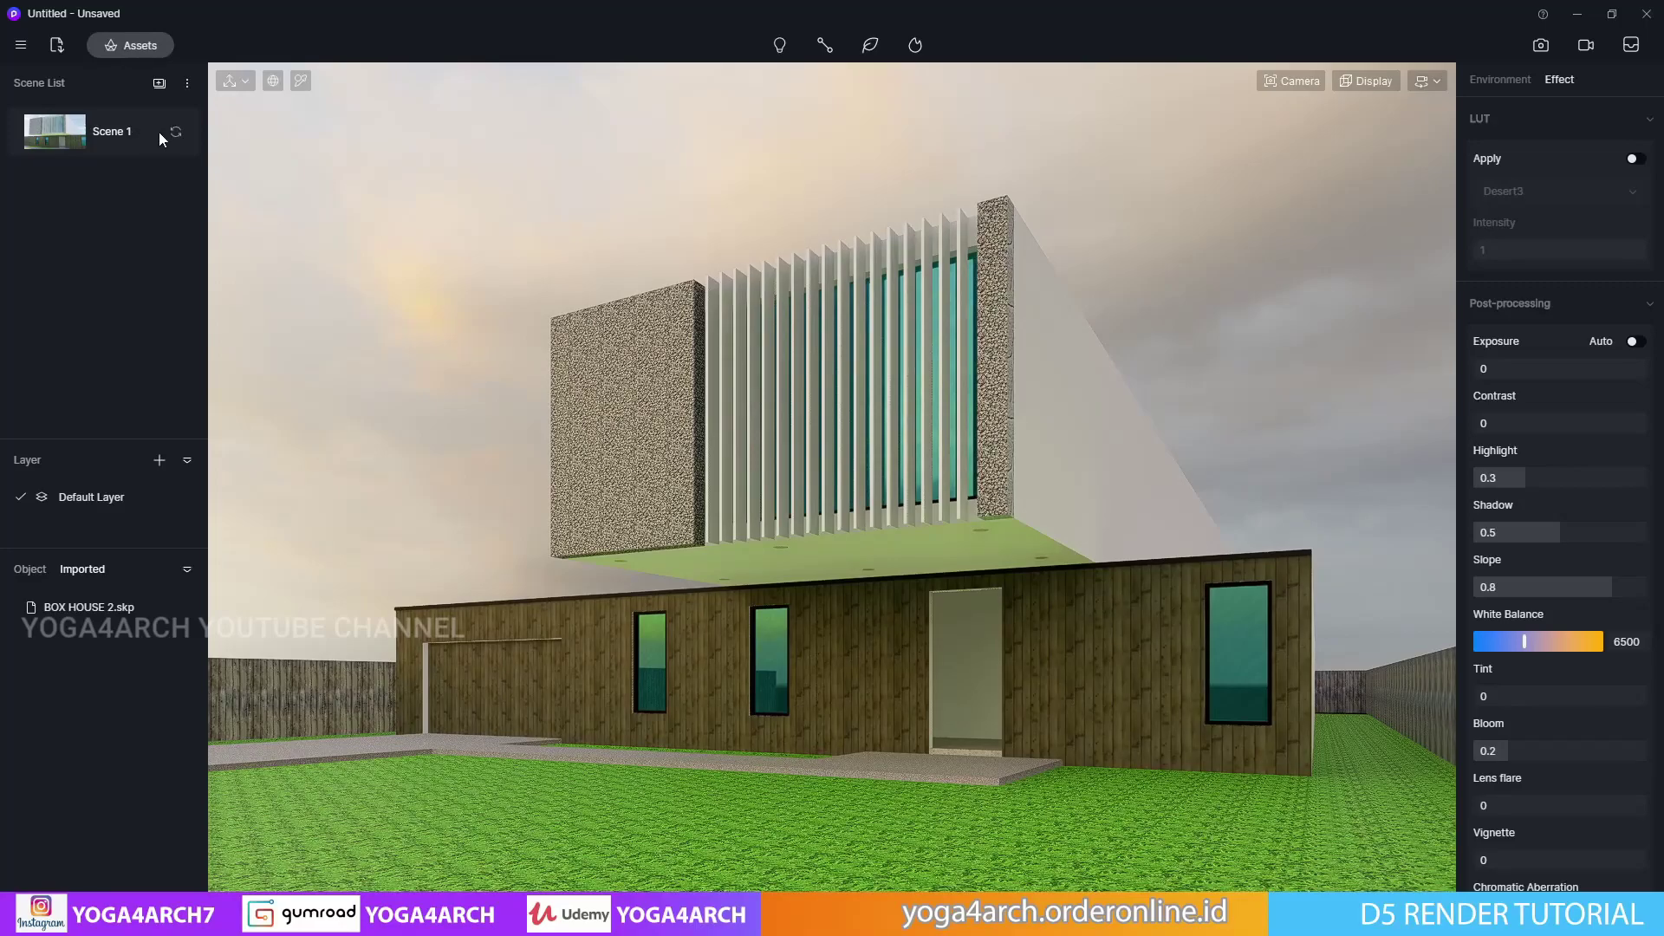
# Switch the environment sky to the cloudy 1b HDRI
pyautogui.click(1500, 80)
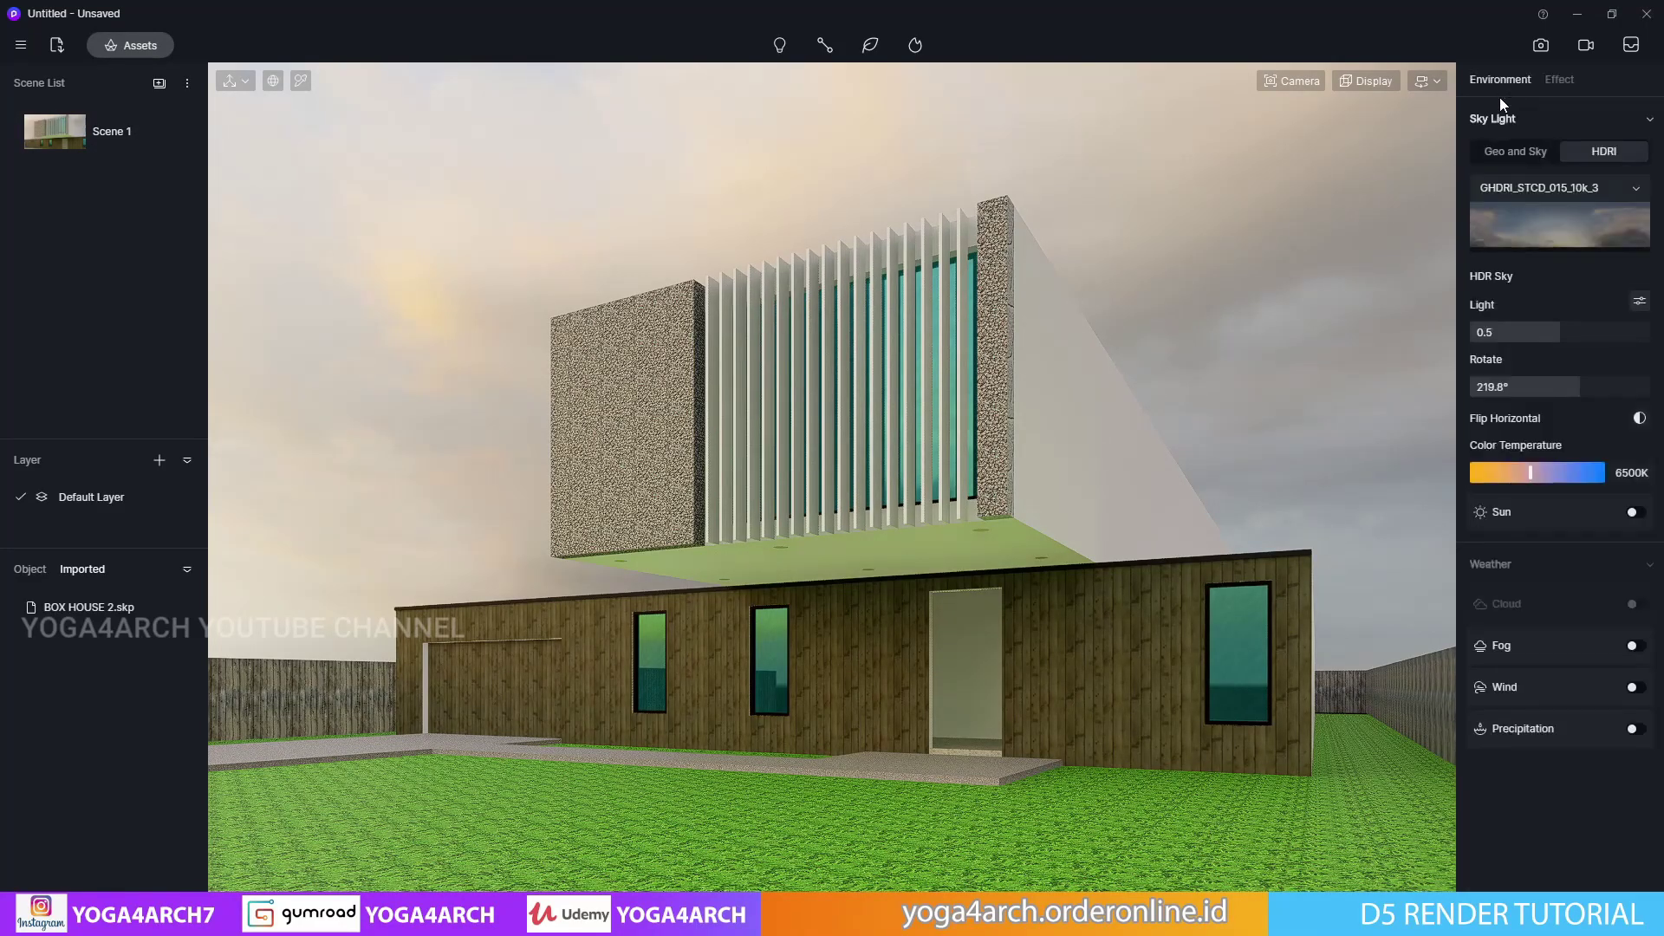
pyautogui.click(1599, 241)
pyautogui.scroll(-3, 1578, 362)
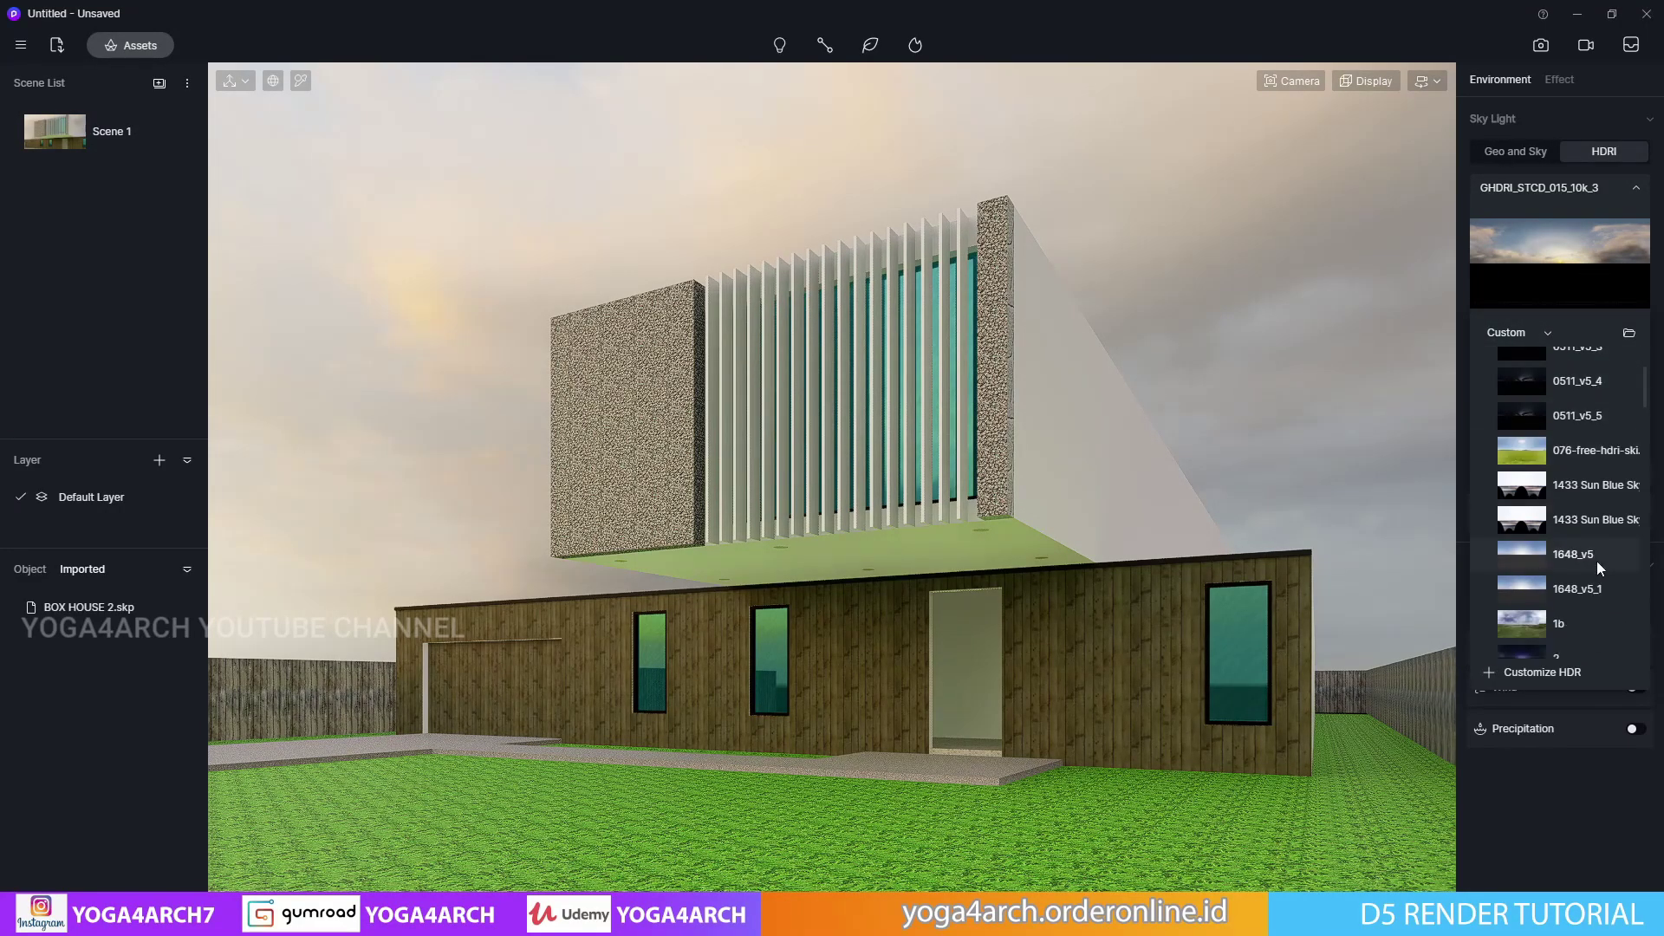
pyautogui.click(1587, 559)
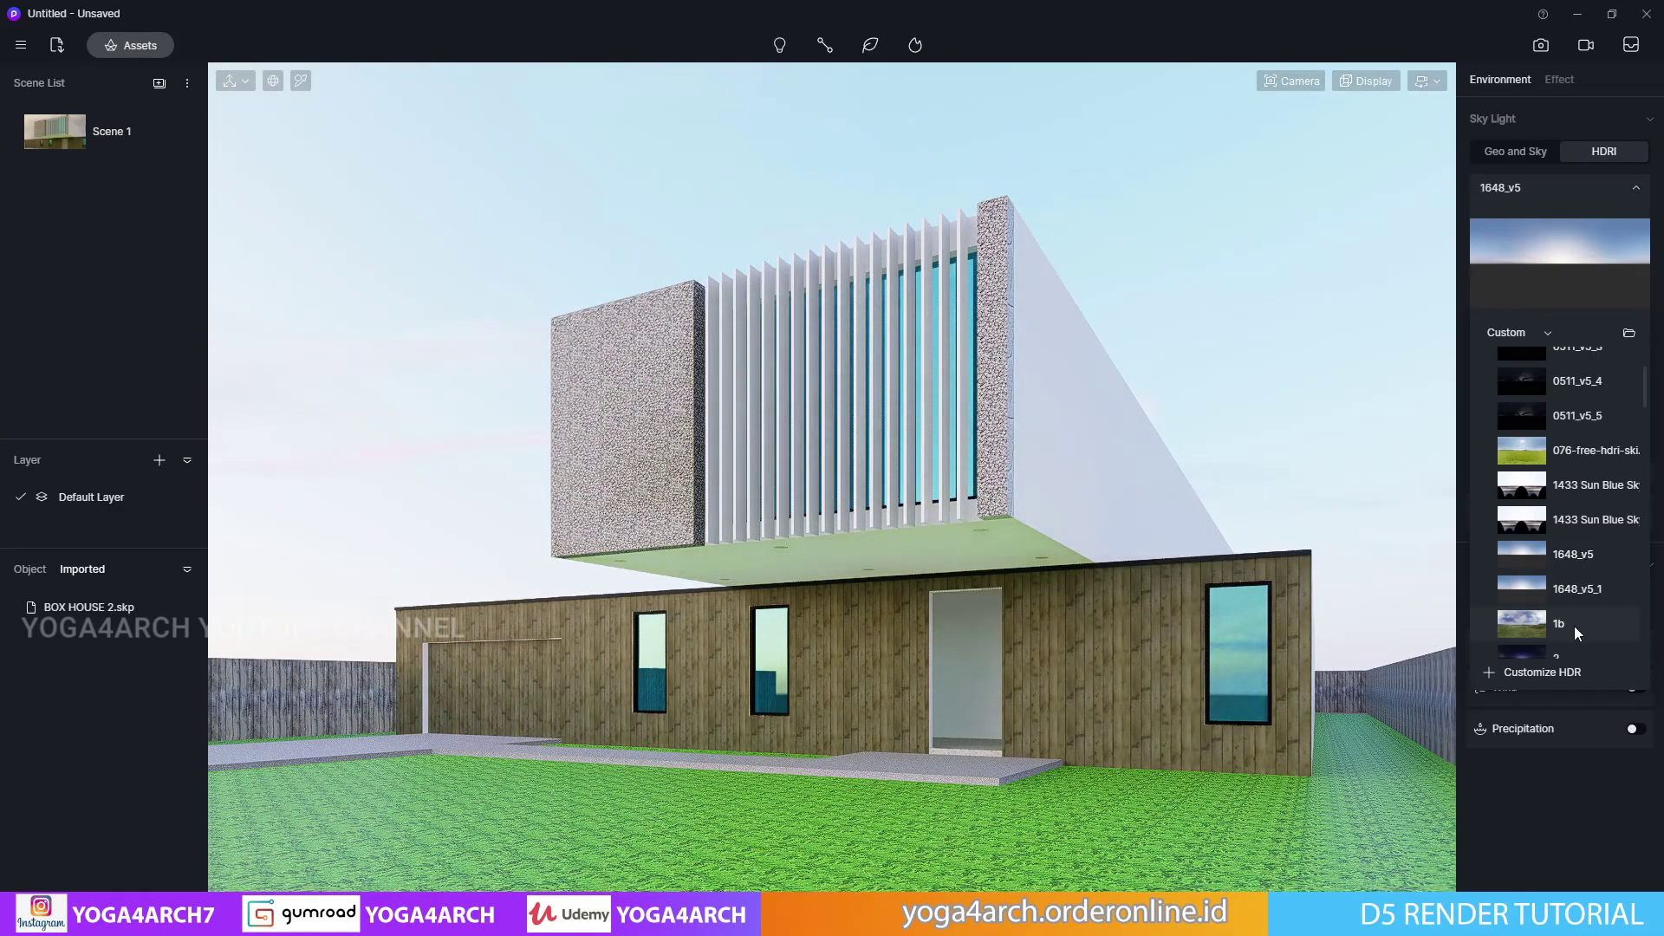
pyautogui.click(1574, 626)
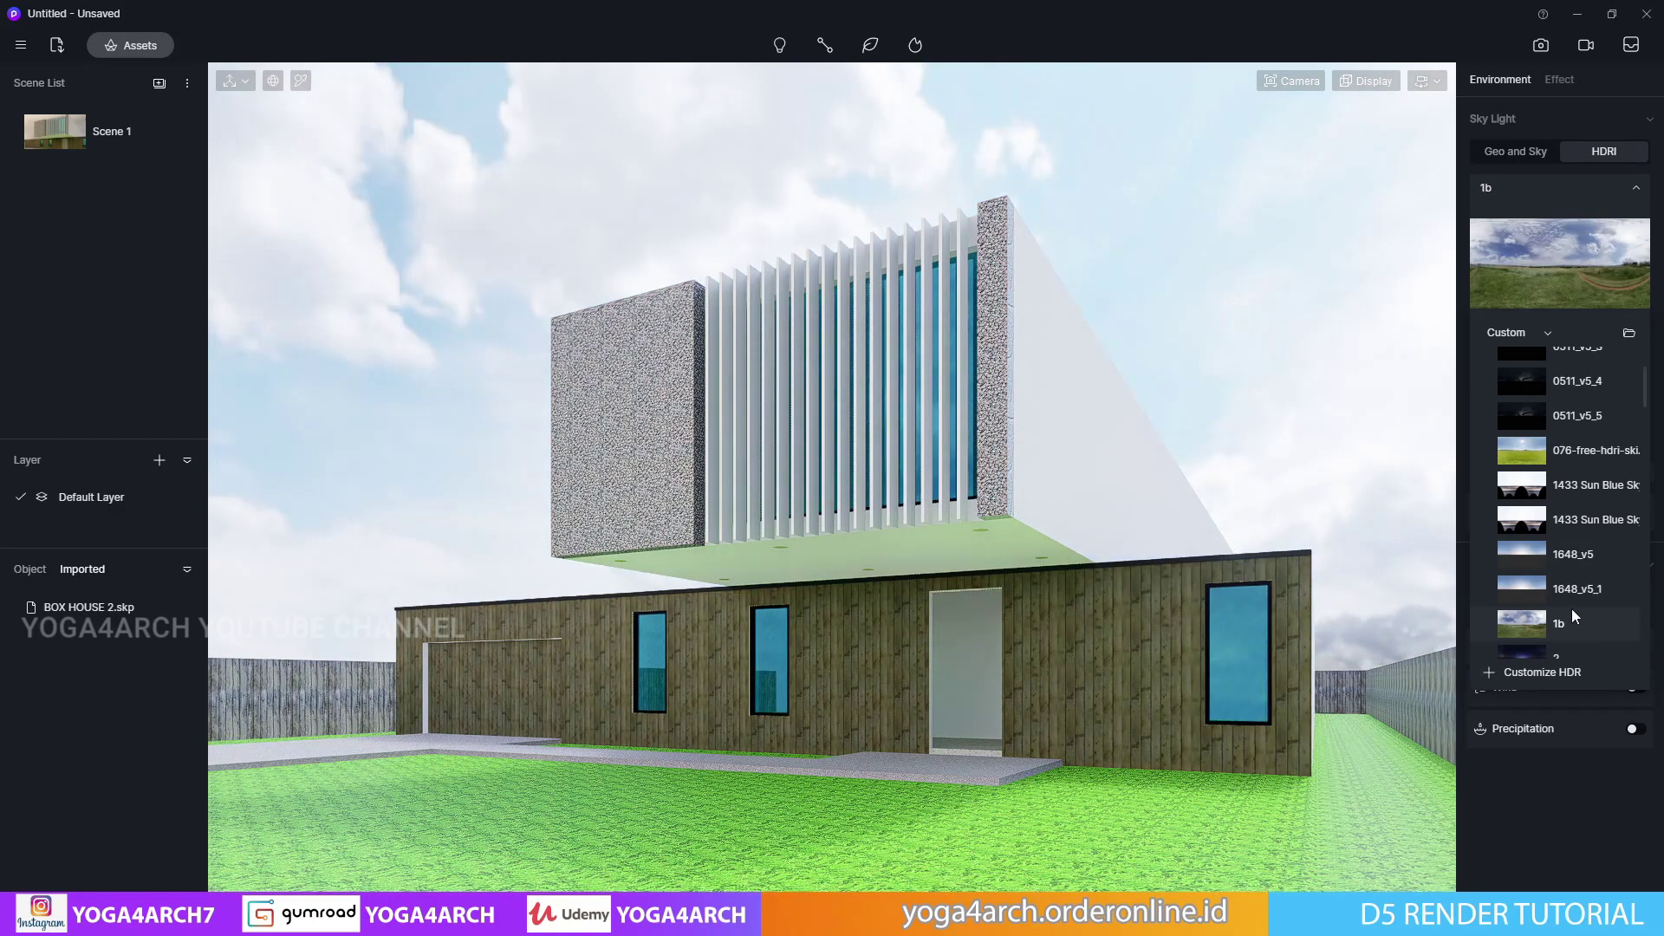
pyautogui.scroll(-3, 1573, 642)
pyautogui.click(1579, 779)
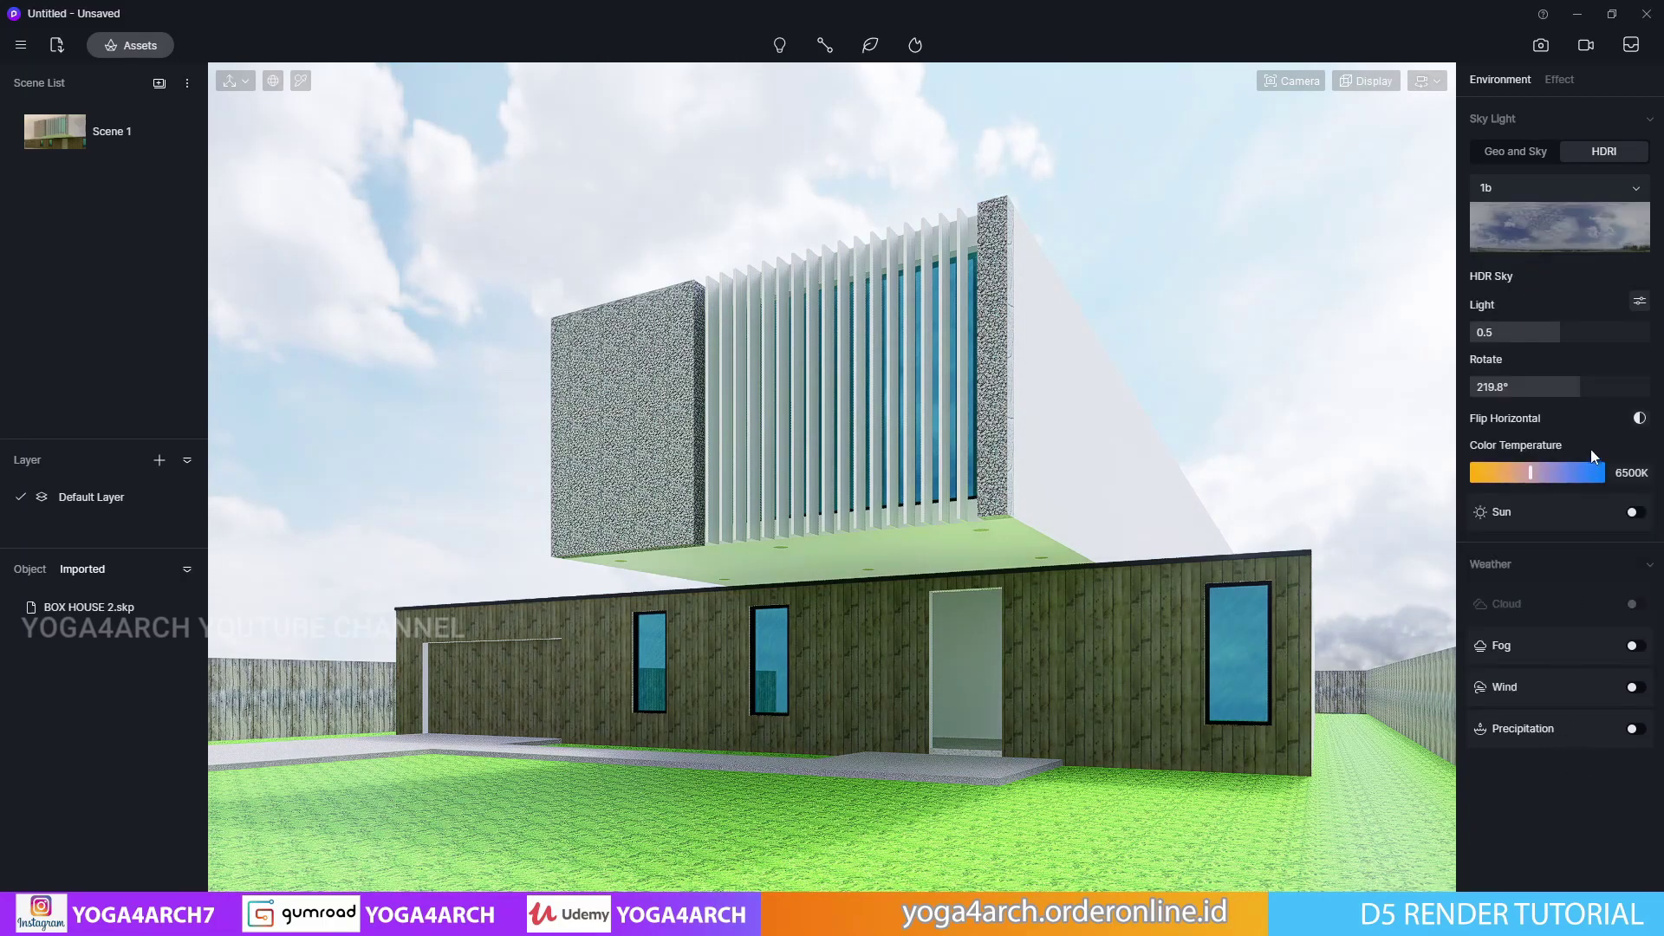
# Enable sun, rotate the sky to 109°, dim light to 0.3, and update Scene 1
pyautogui.moveTo(1526, 386)
pyautogui.mouseDown()
pyautogui.moveTo(1471, 383)
pyautogui.moveTo(1557, 494)
pyautogui.mouseUp()
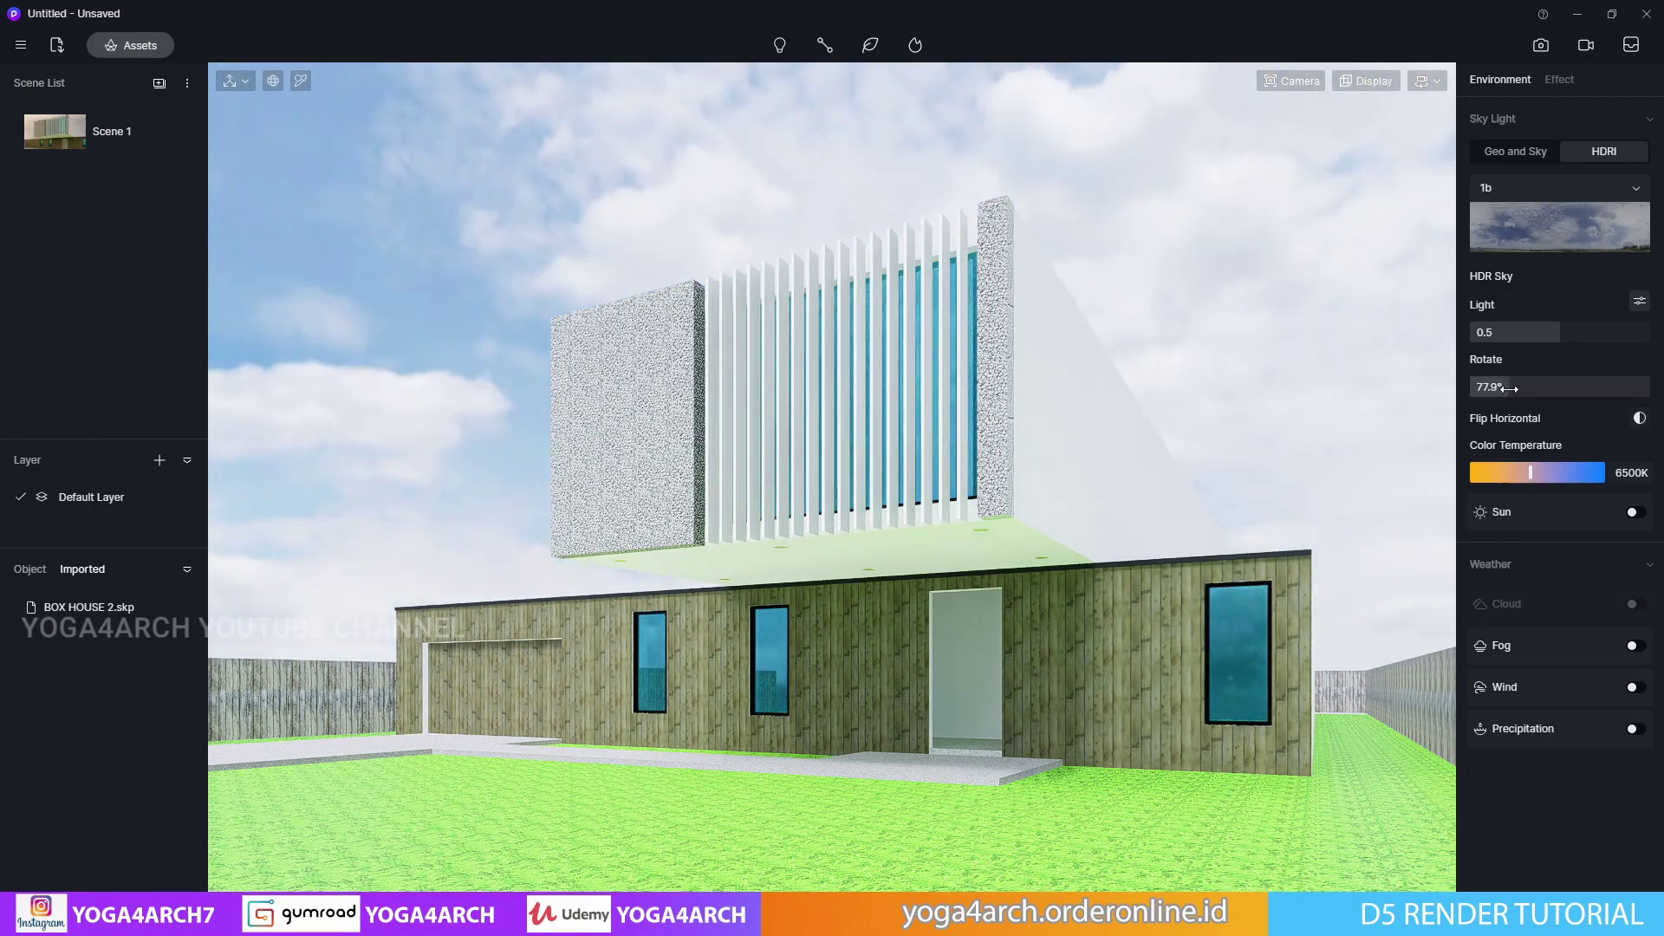
pyautogui.click(1635, 512)
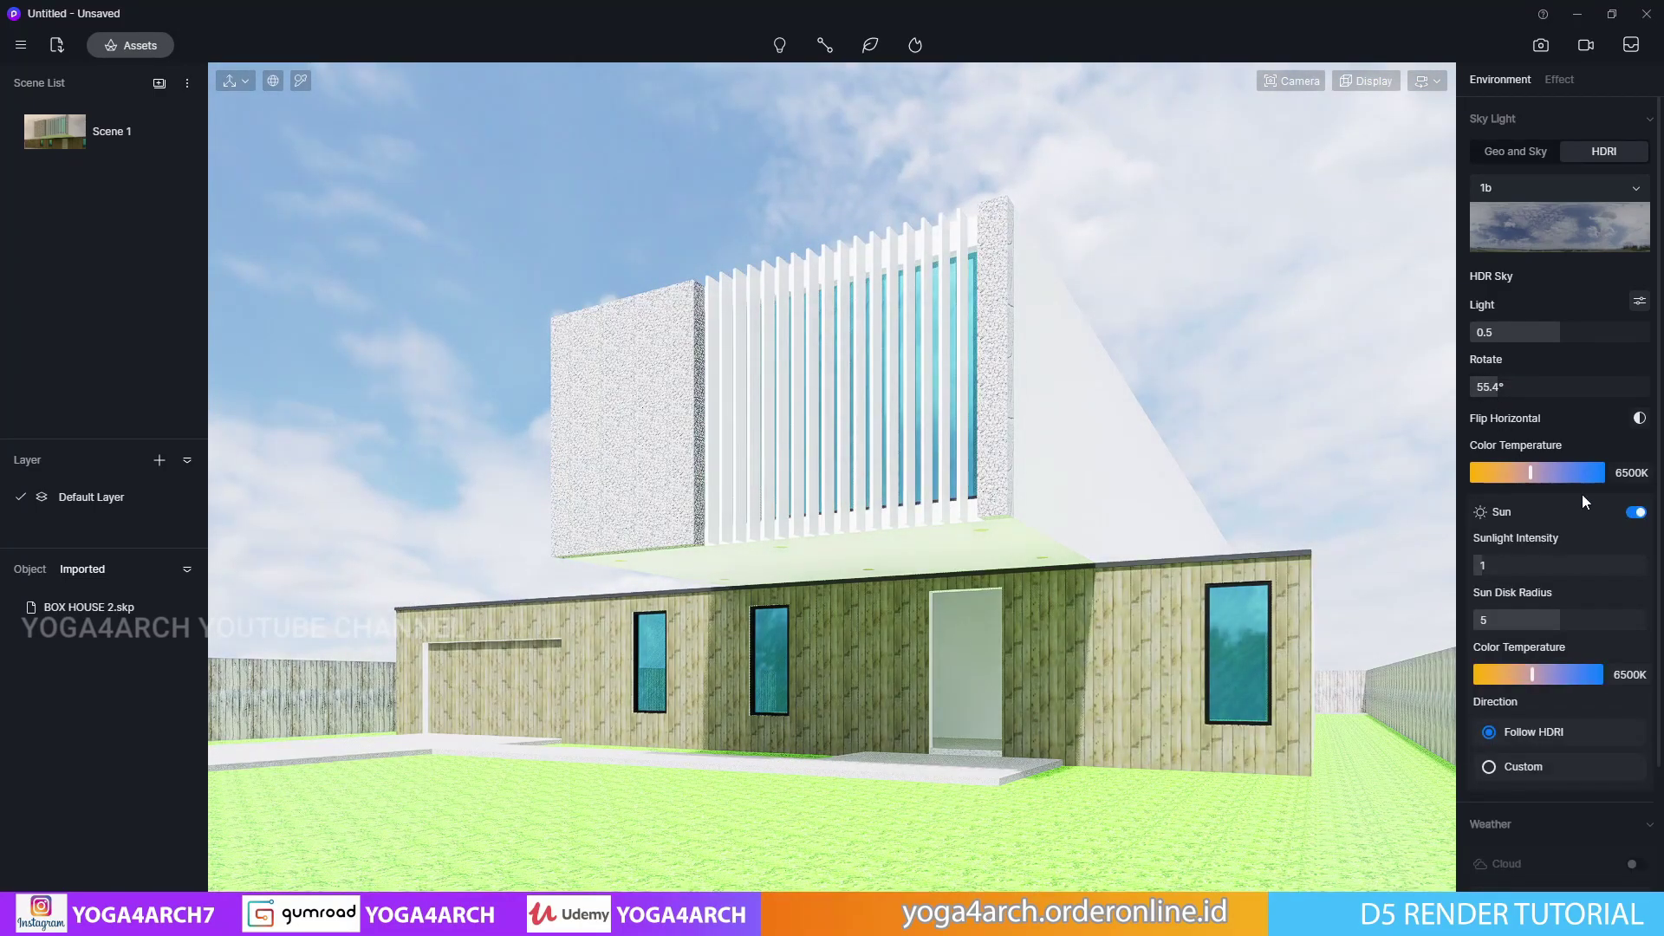
pyautogui.moveTo(1493, 389); pyautogui.dragTo(1533, 388)
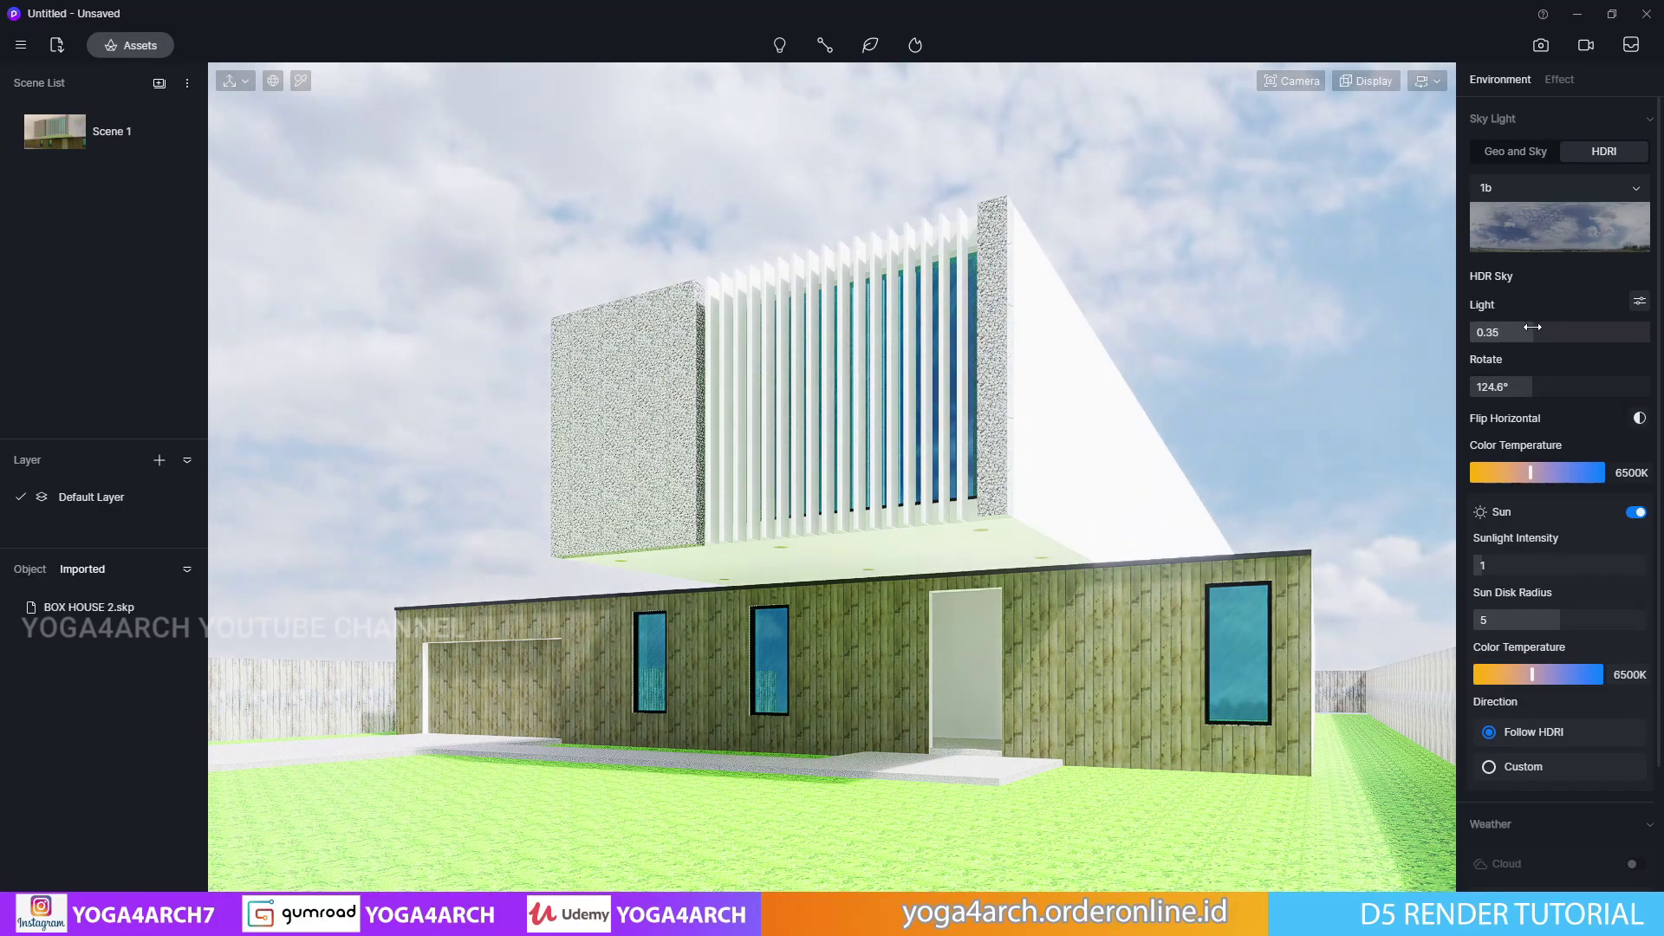
pyautogui.moveTo(1553, 325)
pyautogui.mouseDown()
pyautogui.moveTo(1523, 332)
pyautogui.moveTo(1525, 388)
pyautogui.mouseUp()
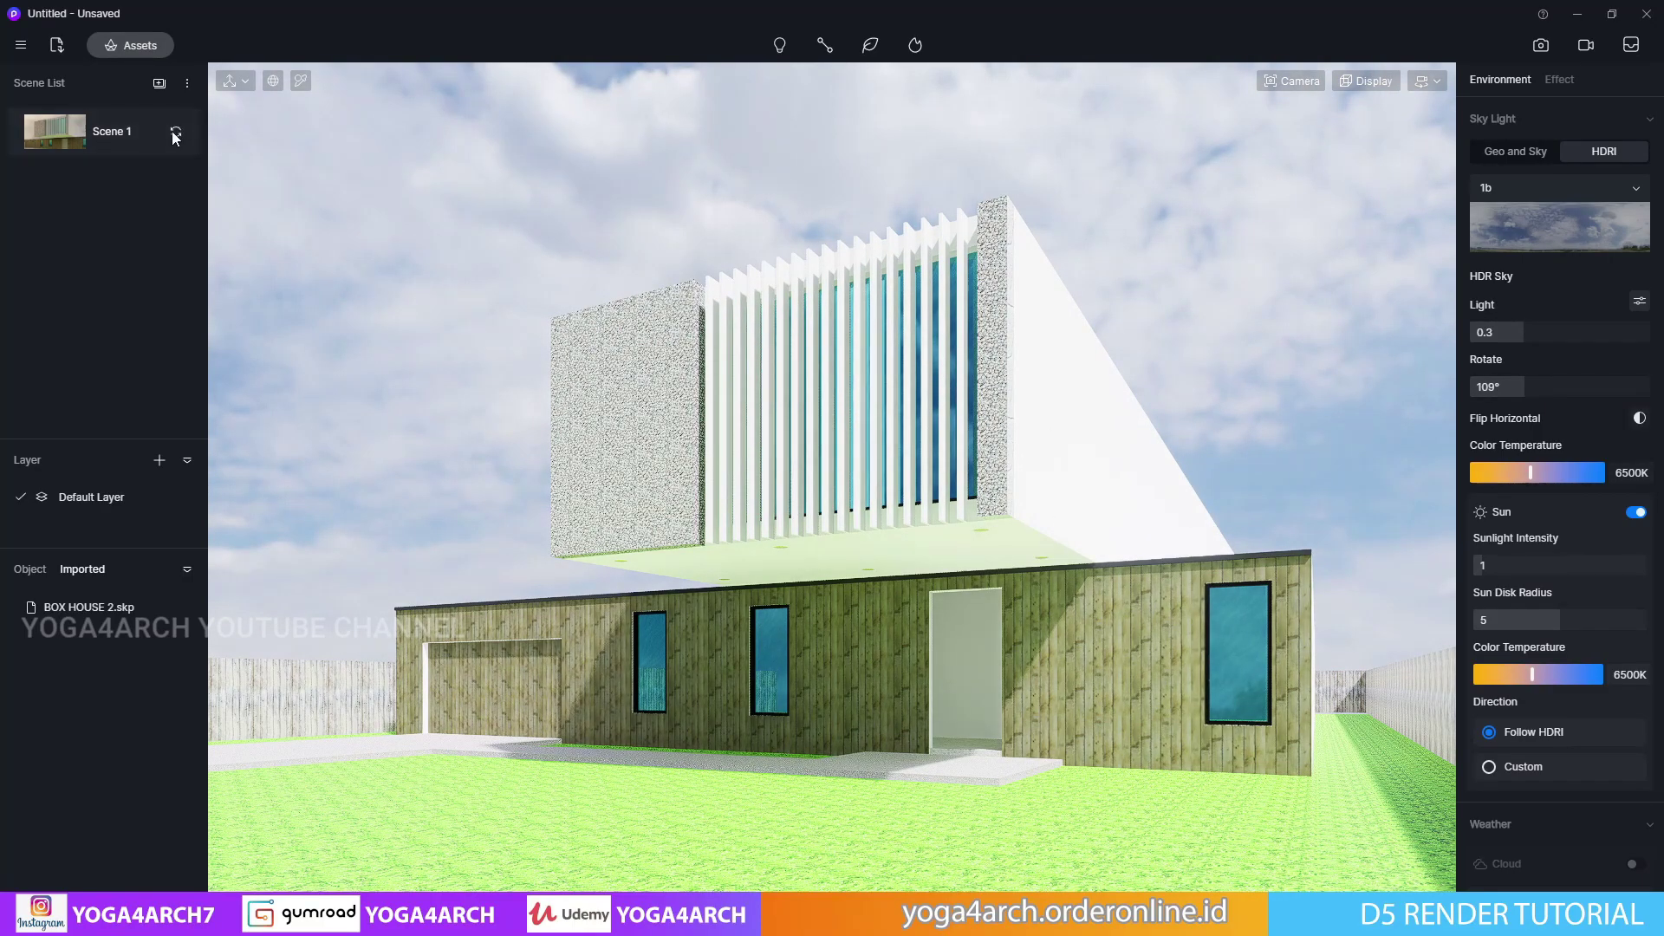
pyautogui.click(175, 132)
pyautogui.click(1557, 79)
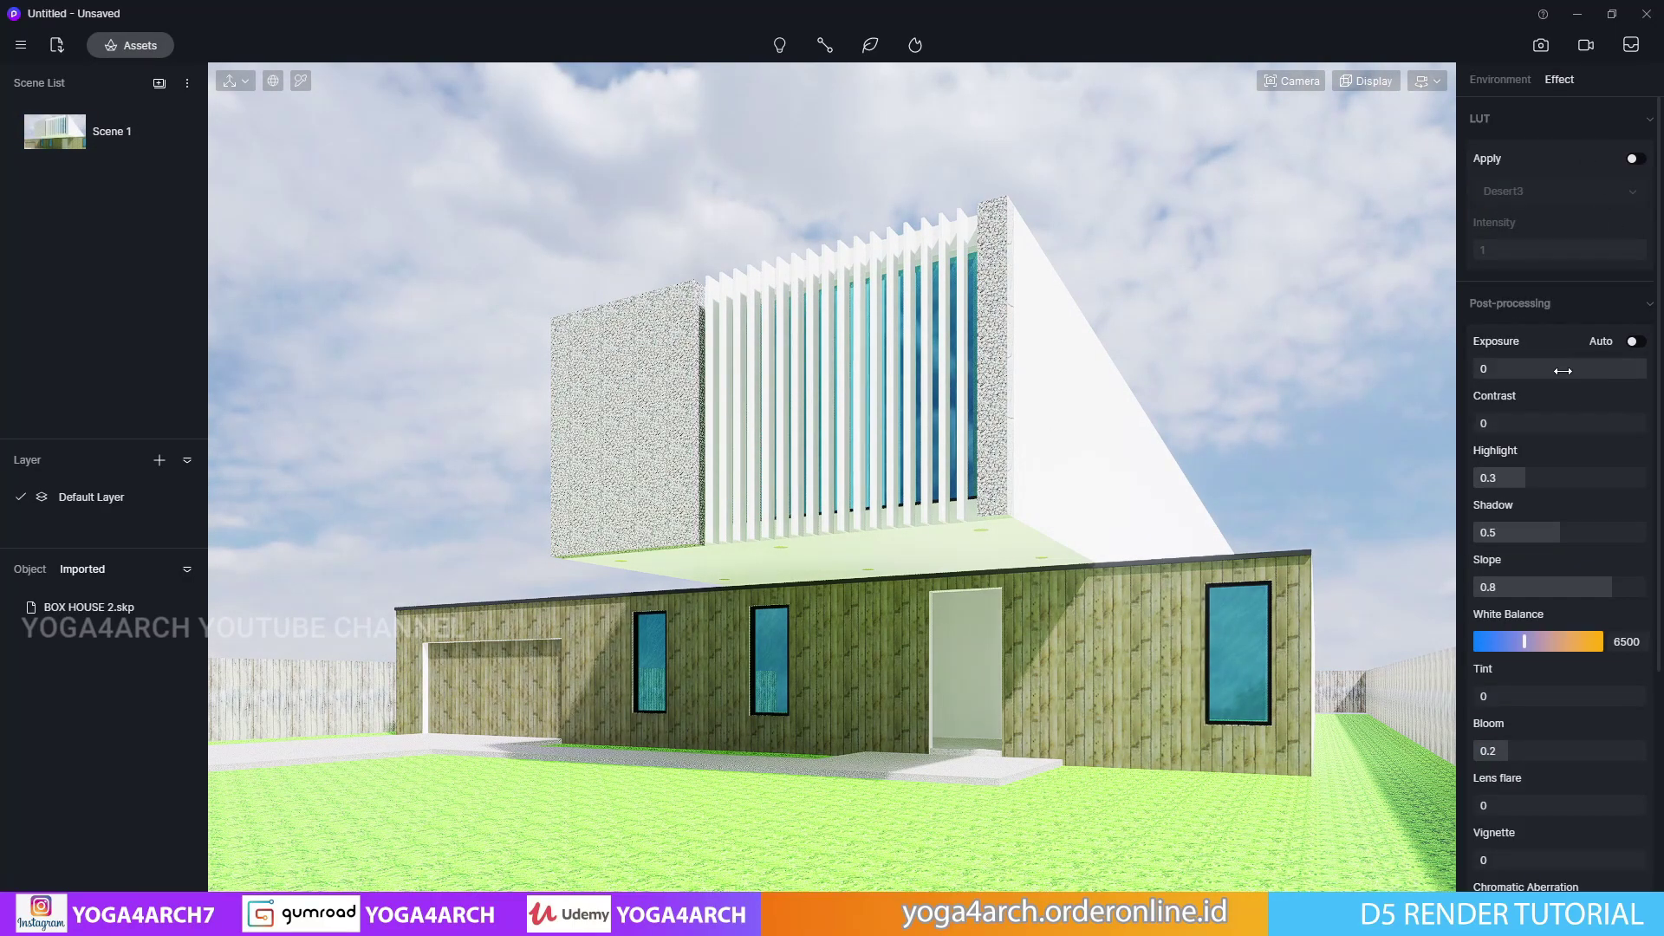
# Lower exposure to -0.12 and shift the camera so more left fence shows
pyautogui.moveTo(1563, 371); pyautogui.dragTo(1550, 374)
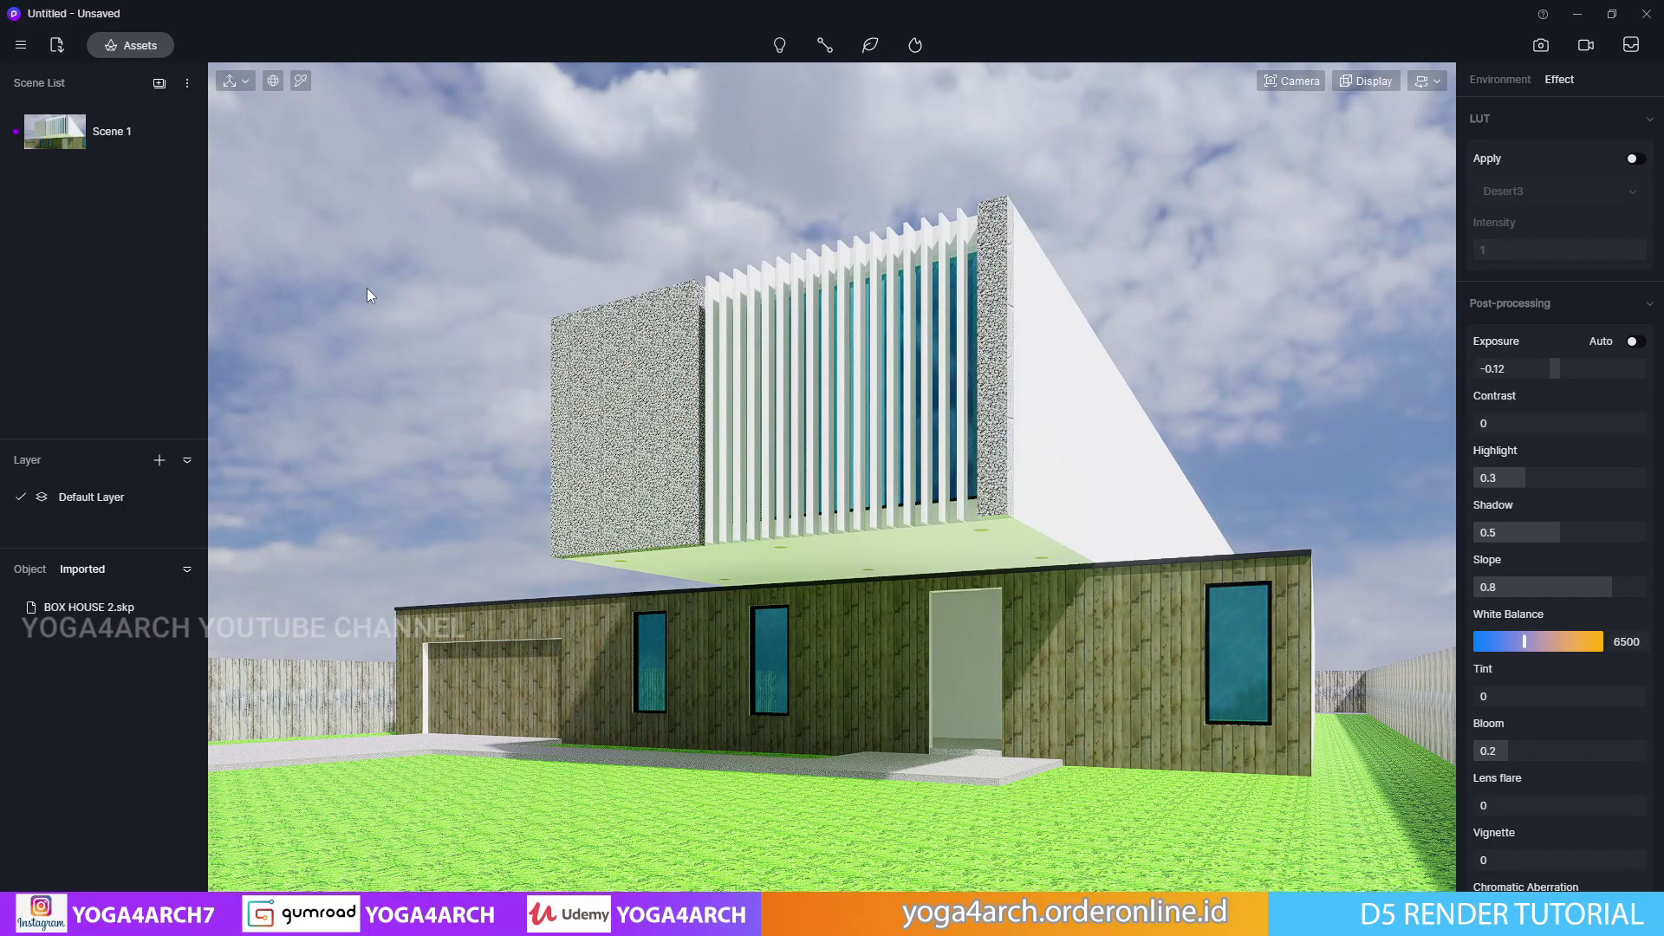
pyautogui.press('a')
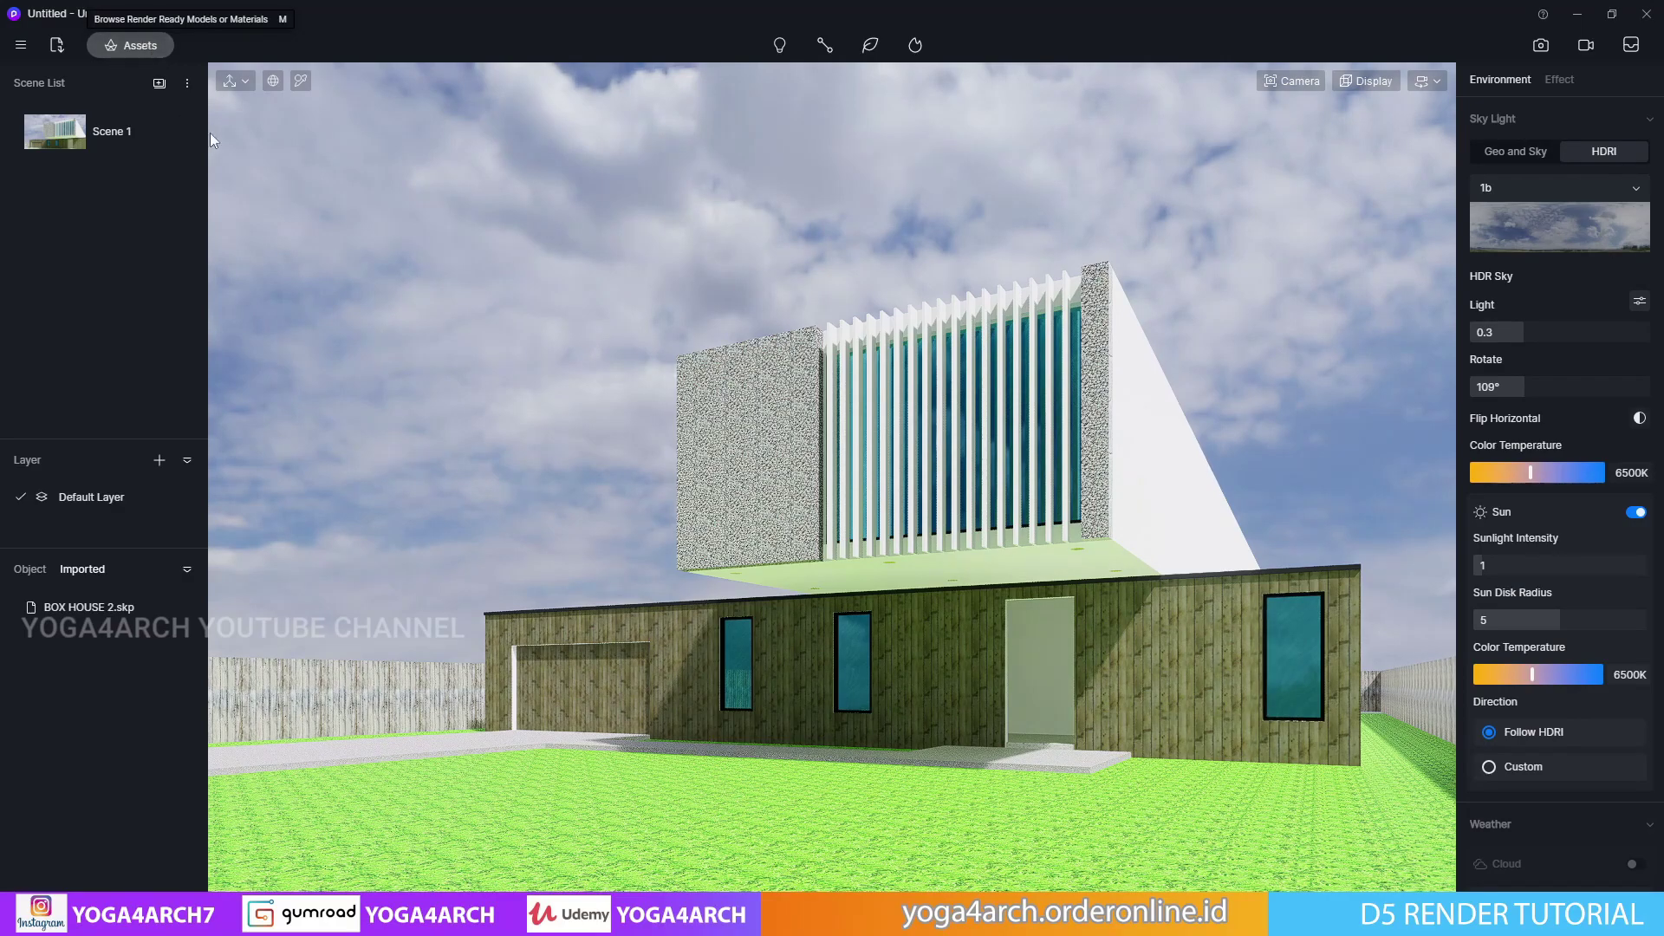
# Apply the Concrete Wall material to the upper box's side walls
pyautogui.press('m')
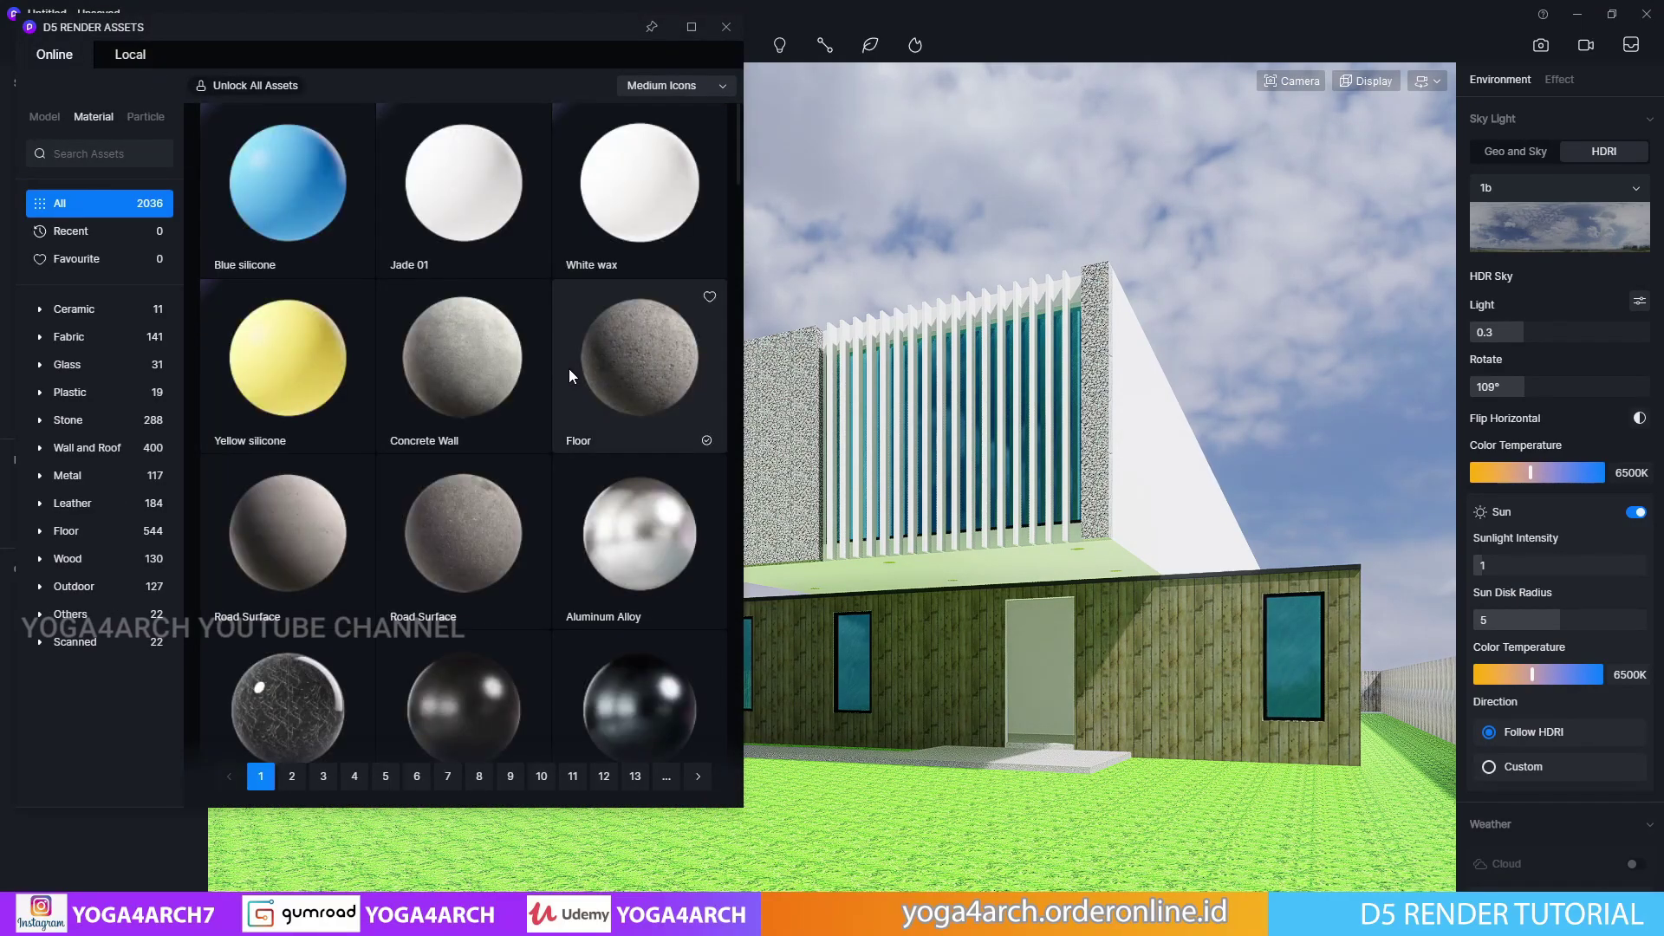
pyautogui.moveTo(529, 381); pyautogui.dragTo(806, 404)
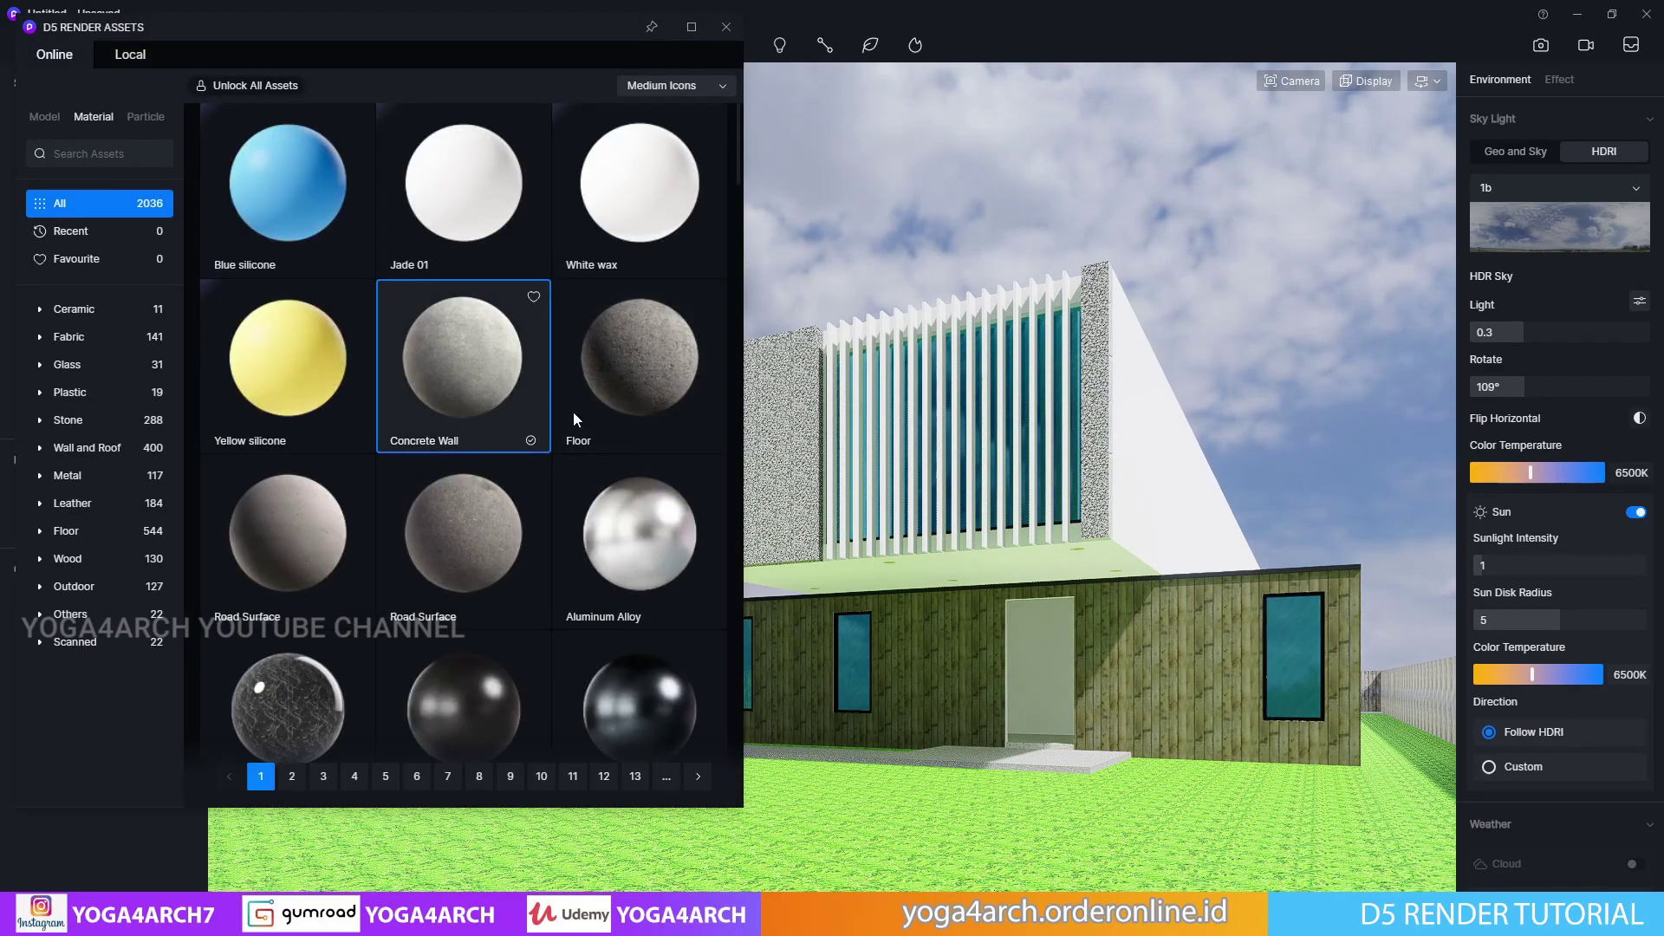
pyautogui.click(796, 399)
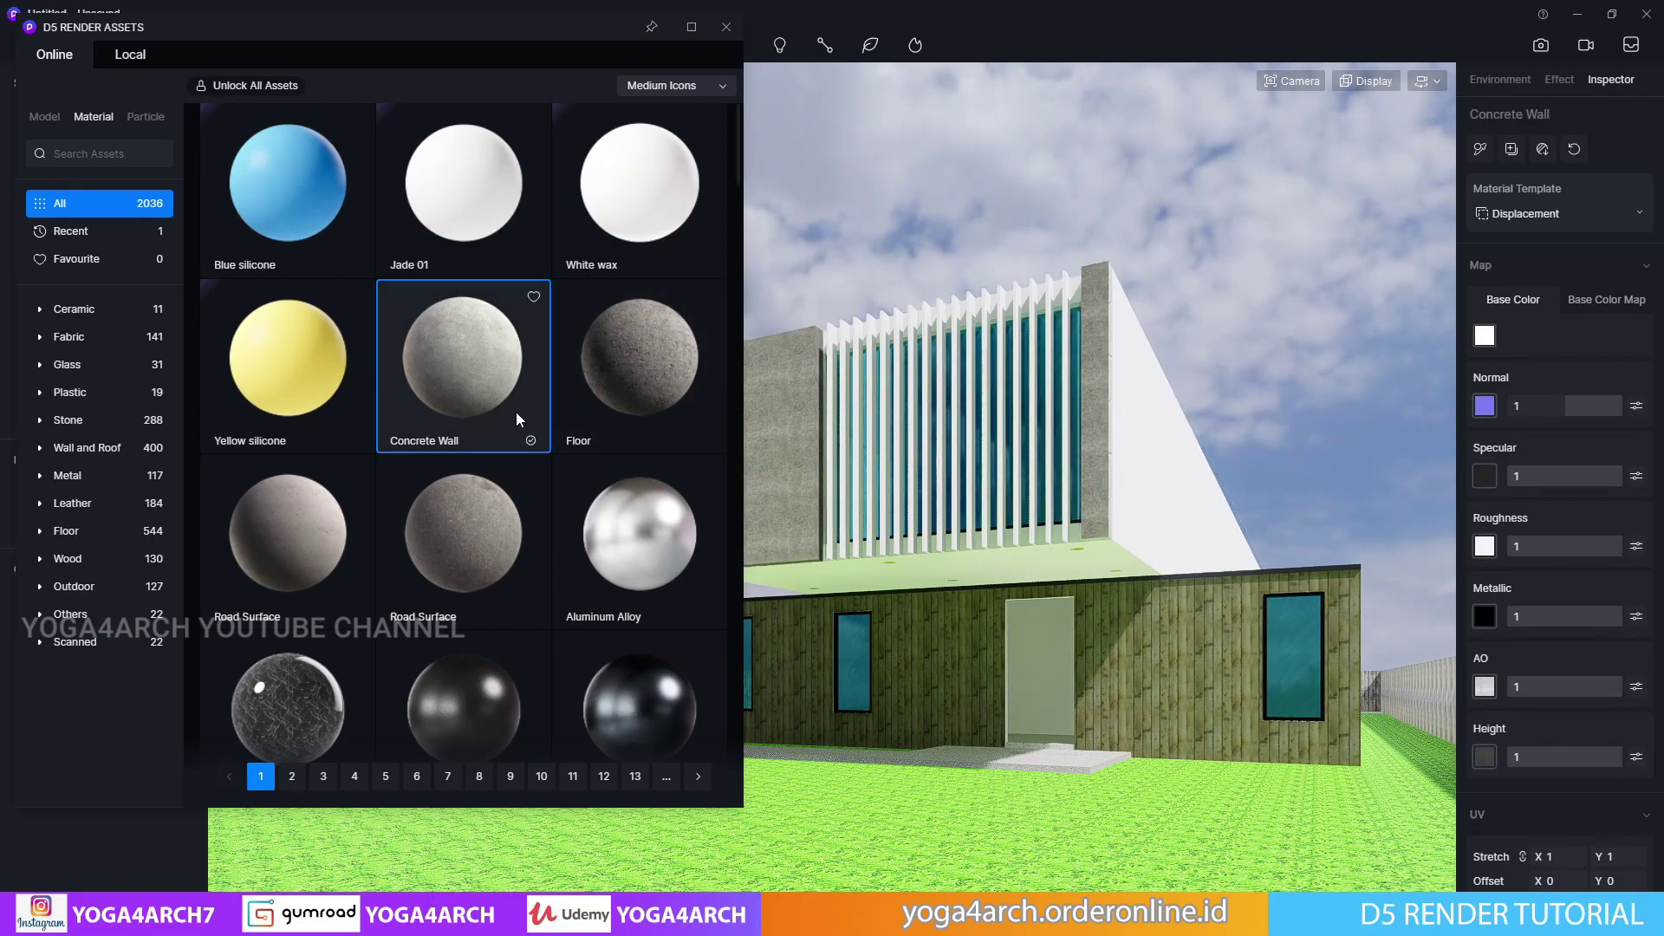
# Give the entrance step Road Surface with corners rounded to radius 6.5
pyautogui.scroll(-2, 517, 412)
pyautogui.moveTo(552, 431); pyautogui.dragTo(1117, 766)
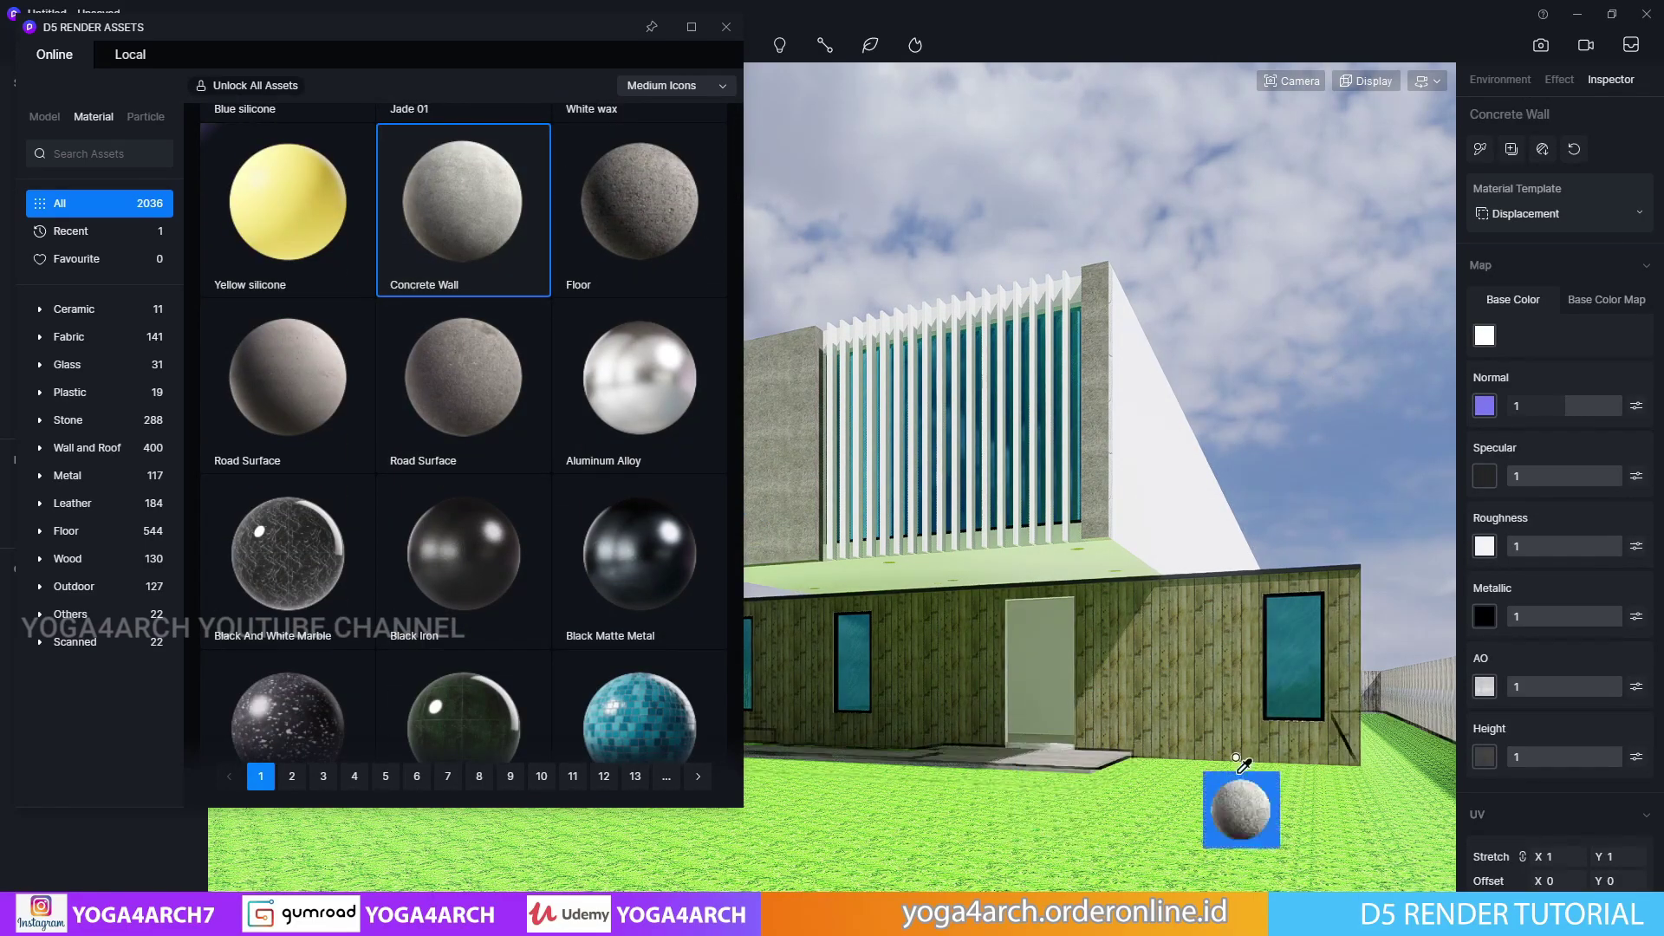
pyautogui.click(1071, 767)
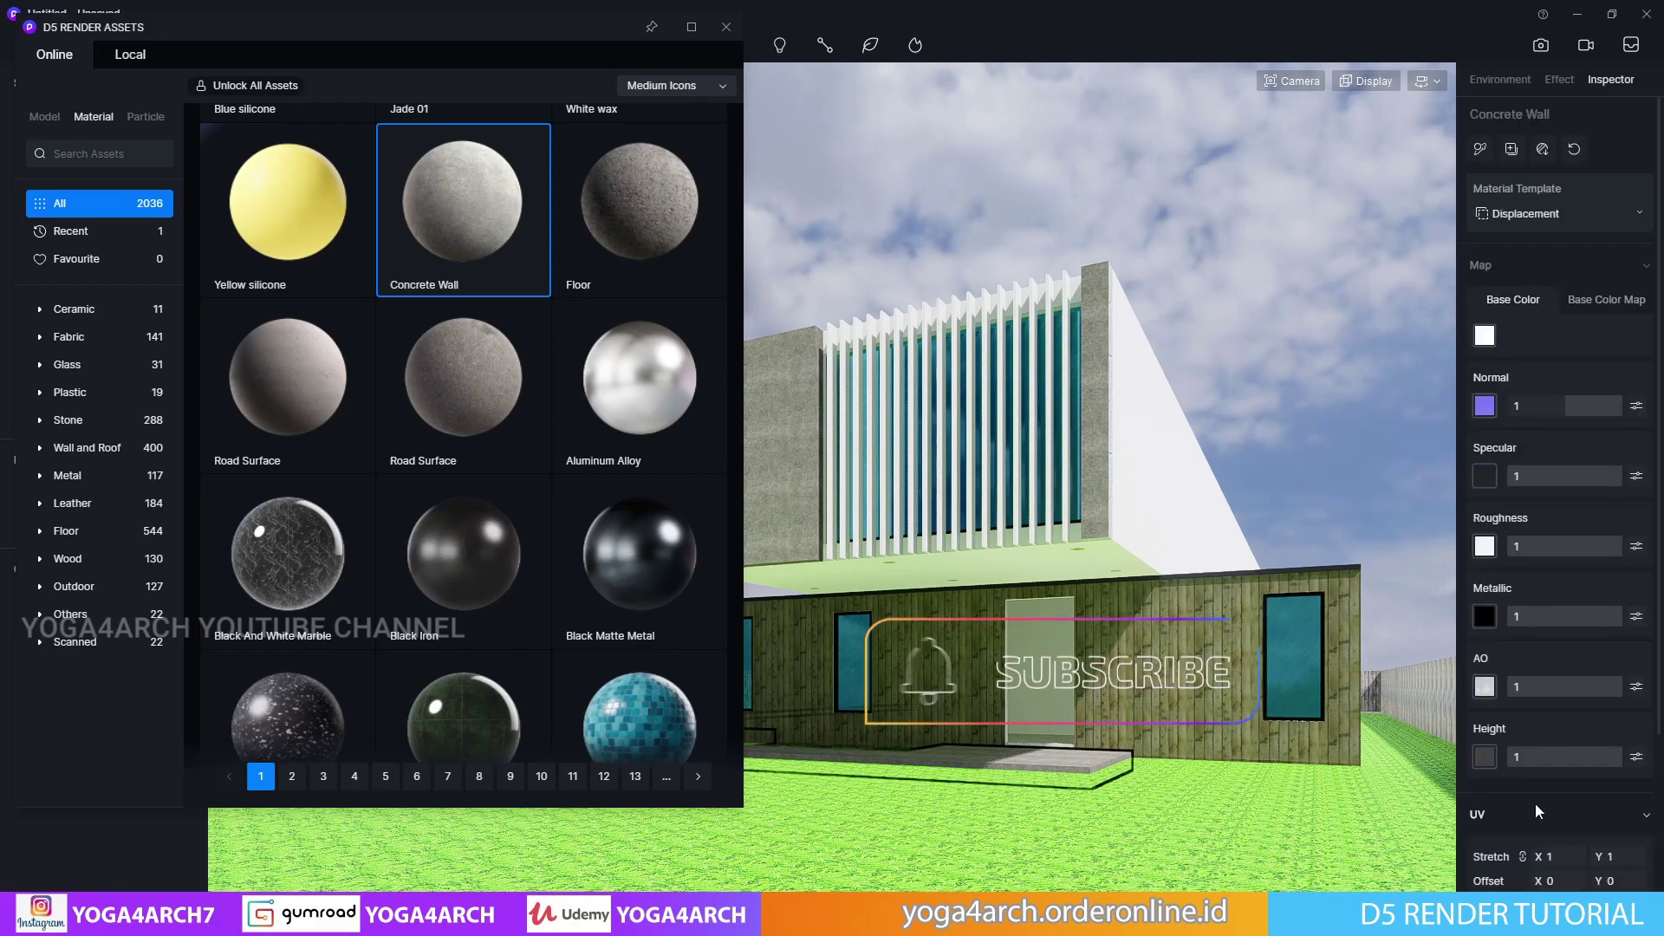
pyautogui.scroll(-3, 1619, 811)
pyautogui.moveTo(1493, 852); pyautogui.dragTo(1510, 852)
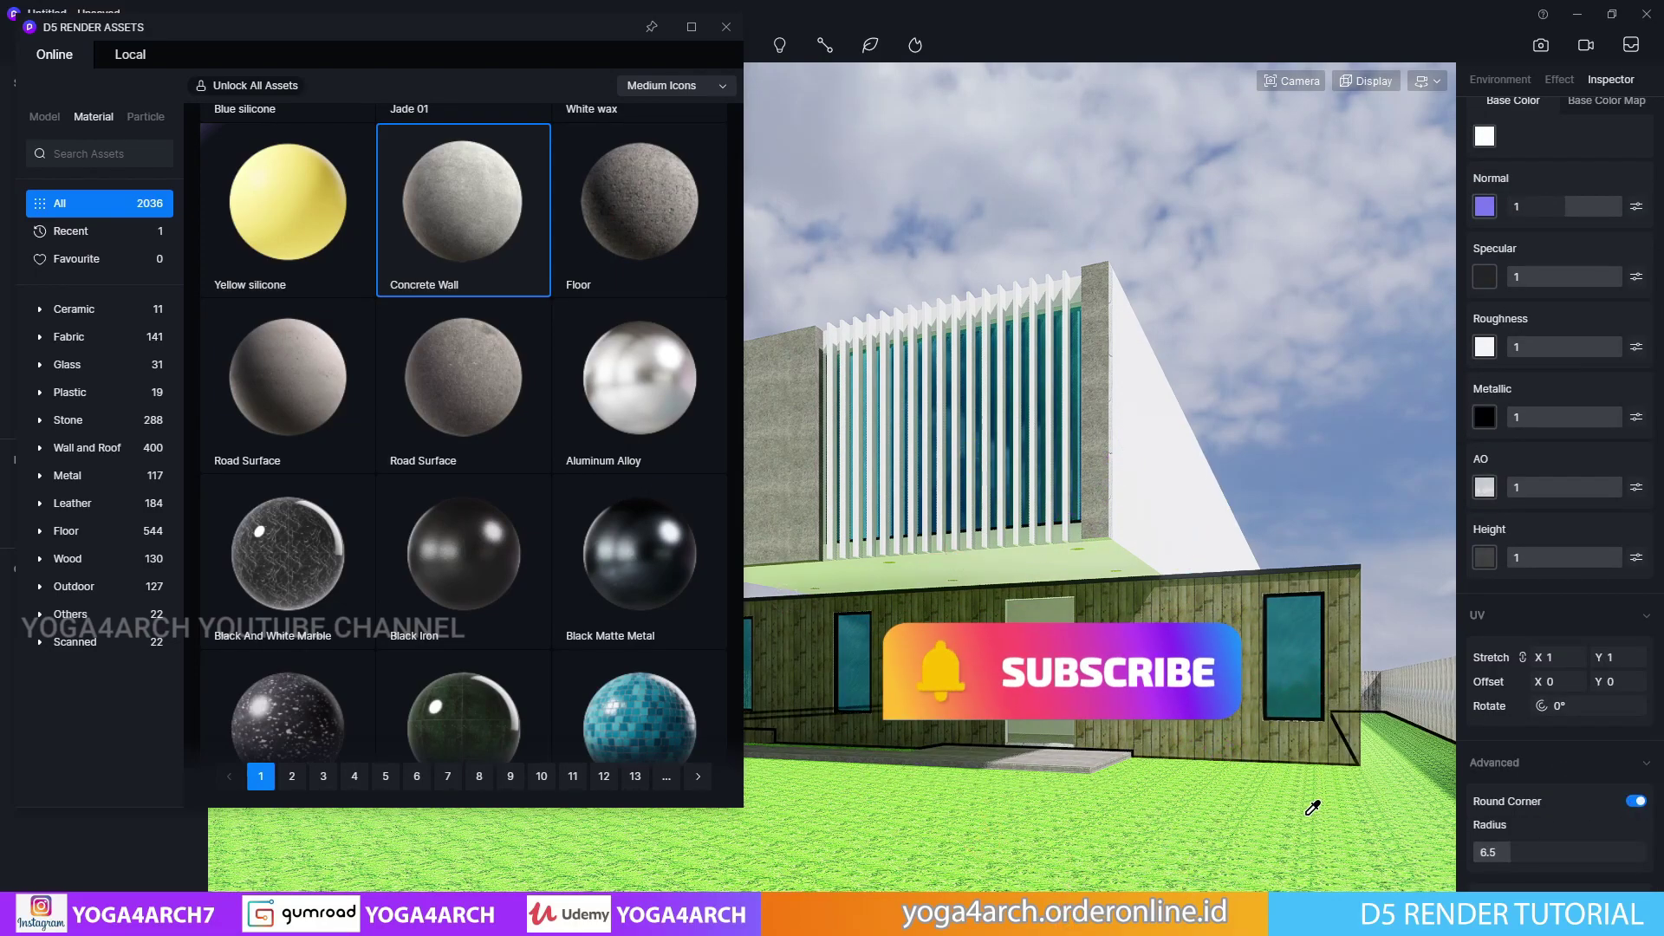
pyautogui.click(157, 611)
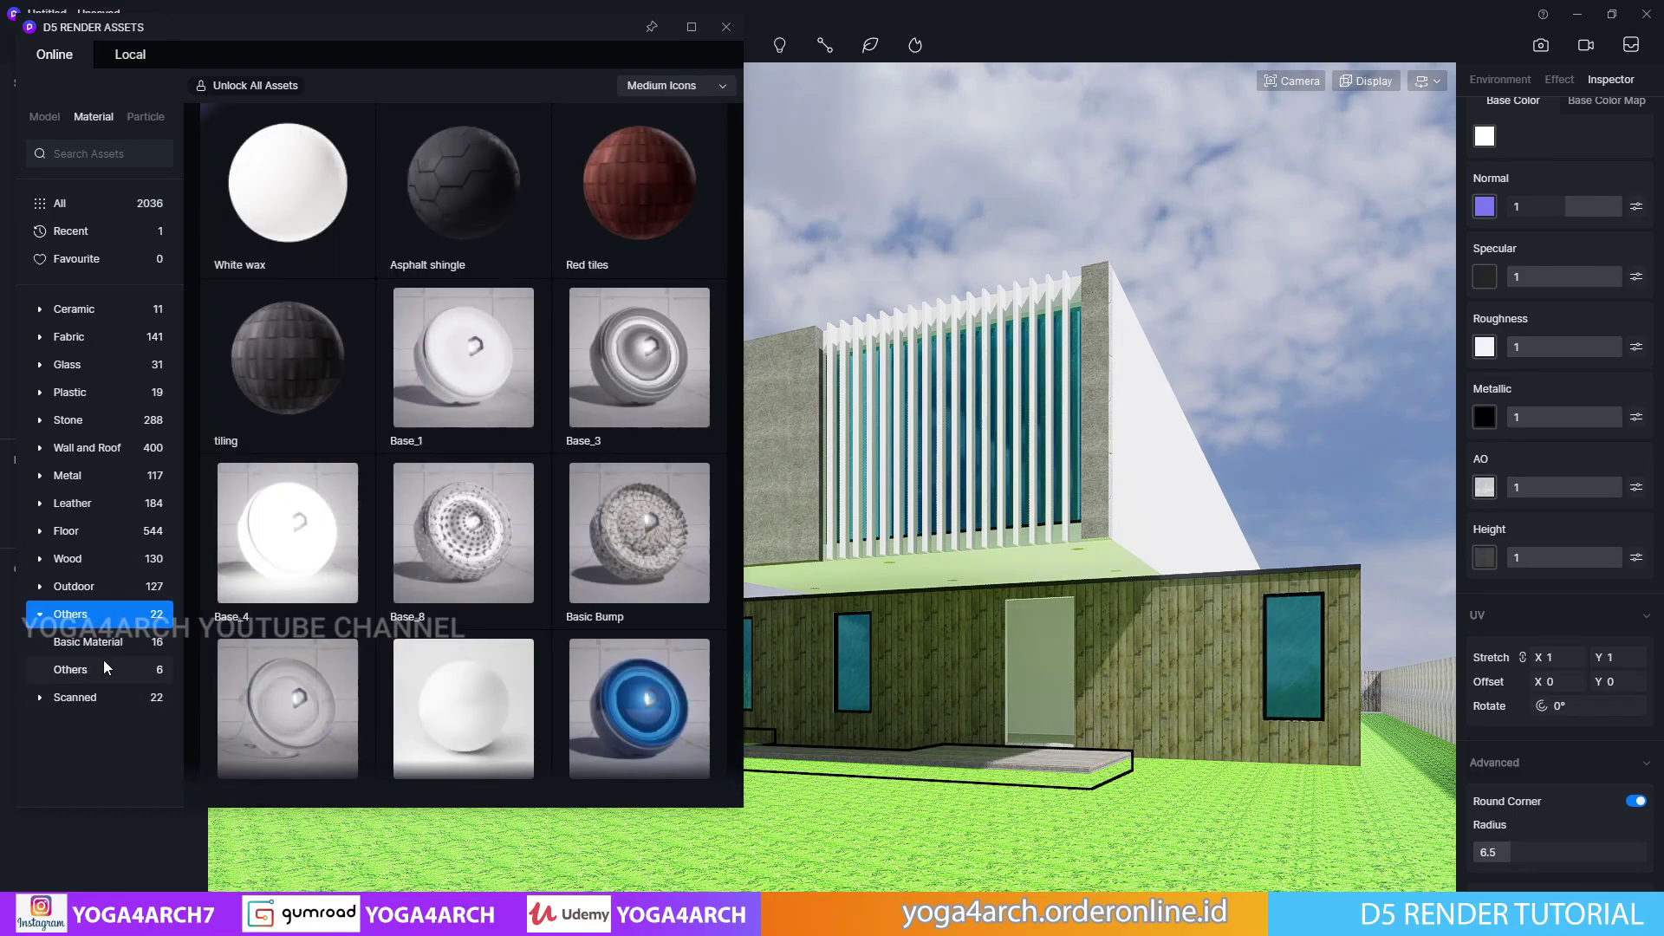
# Cover the ground with the Outdoor material Dry Deciduous Woodland2
pyautogui.click(97, 585)
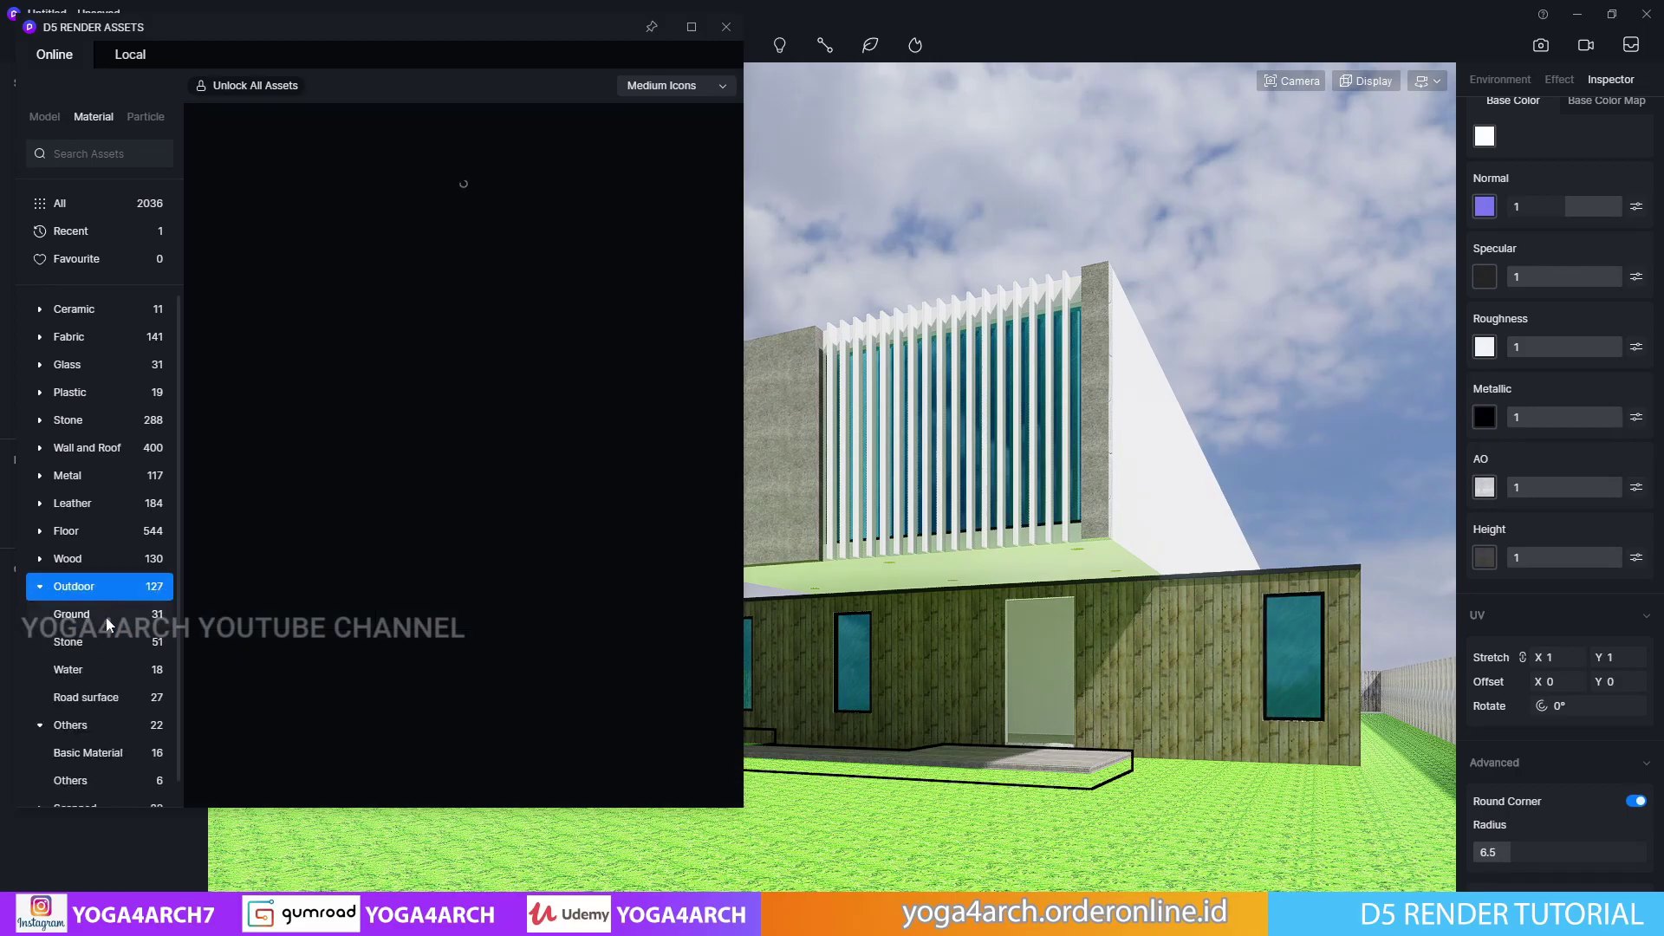
pyautogui.scroll(-1, 543, 362)
pyautogui.scroll(-10, 544, 362)
pyautogui.scroll(-3, 545, 361)
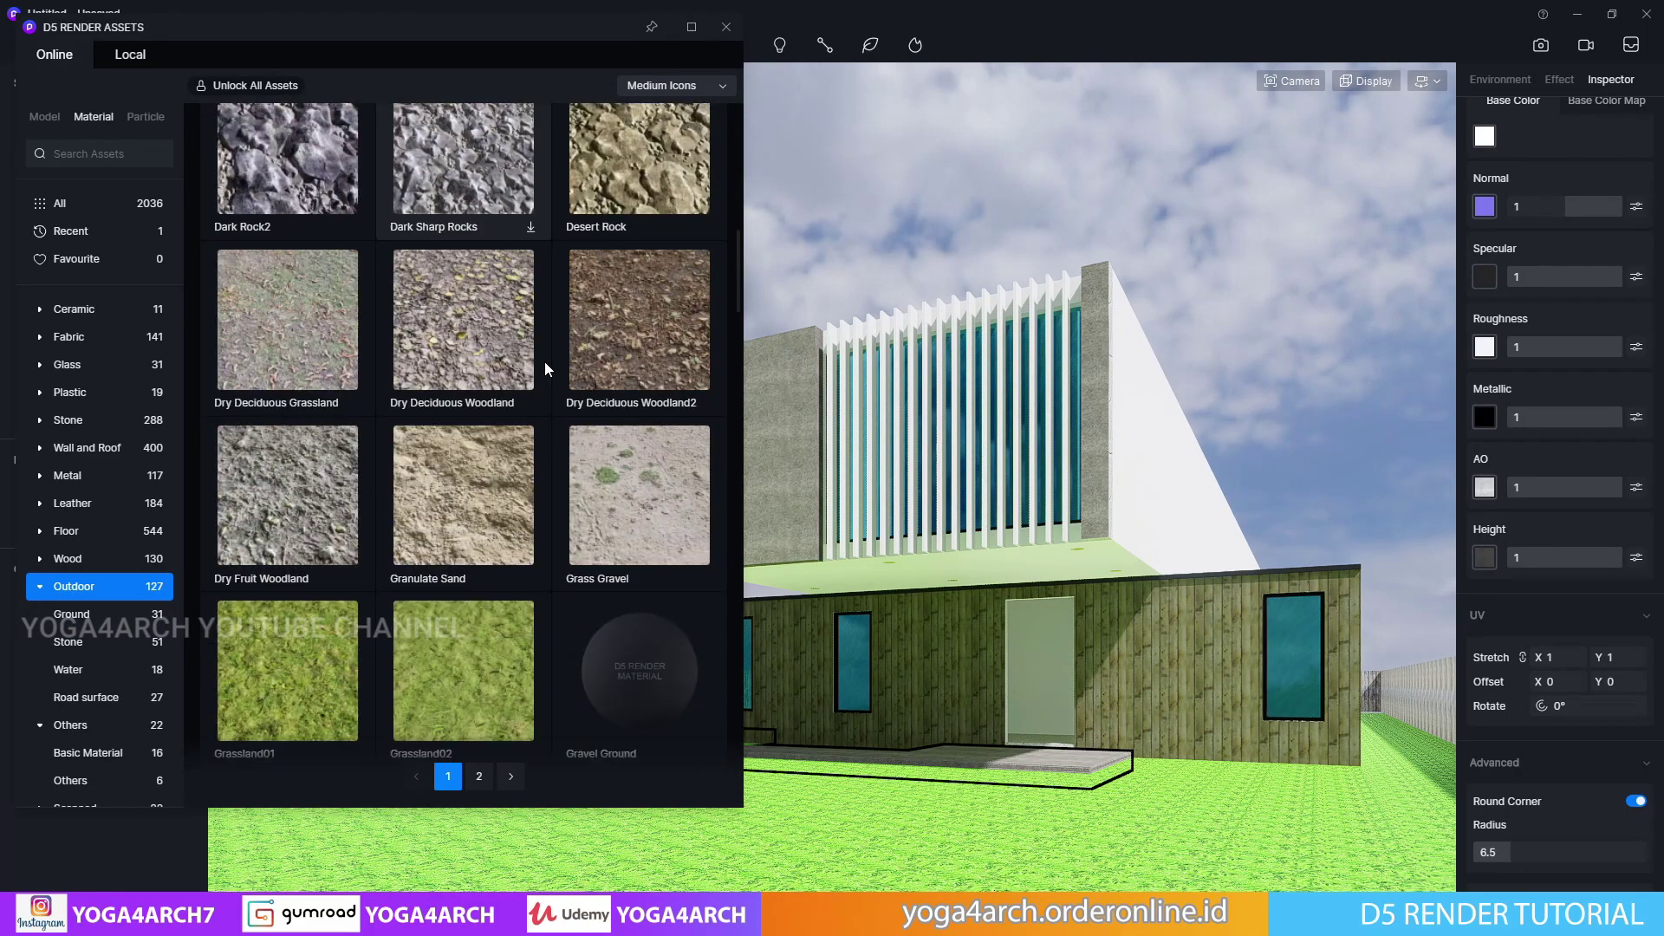
pyautogui.scroll(-2, 545, 362)
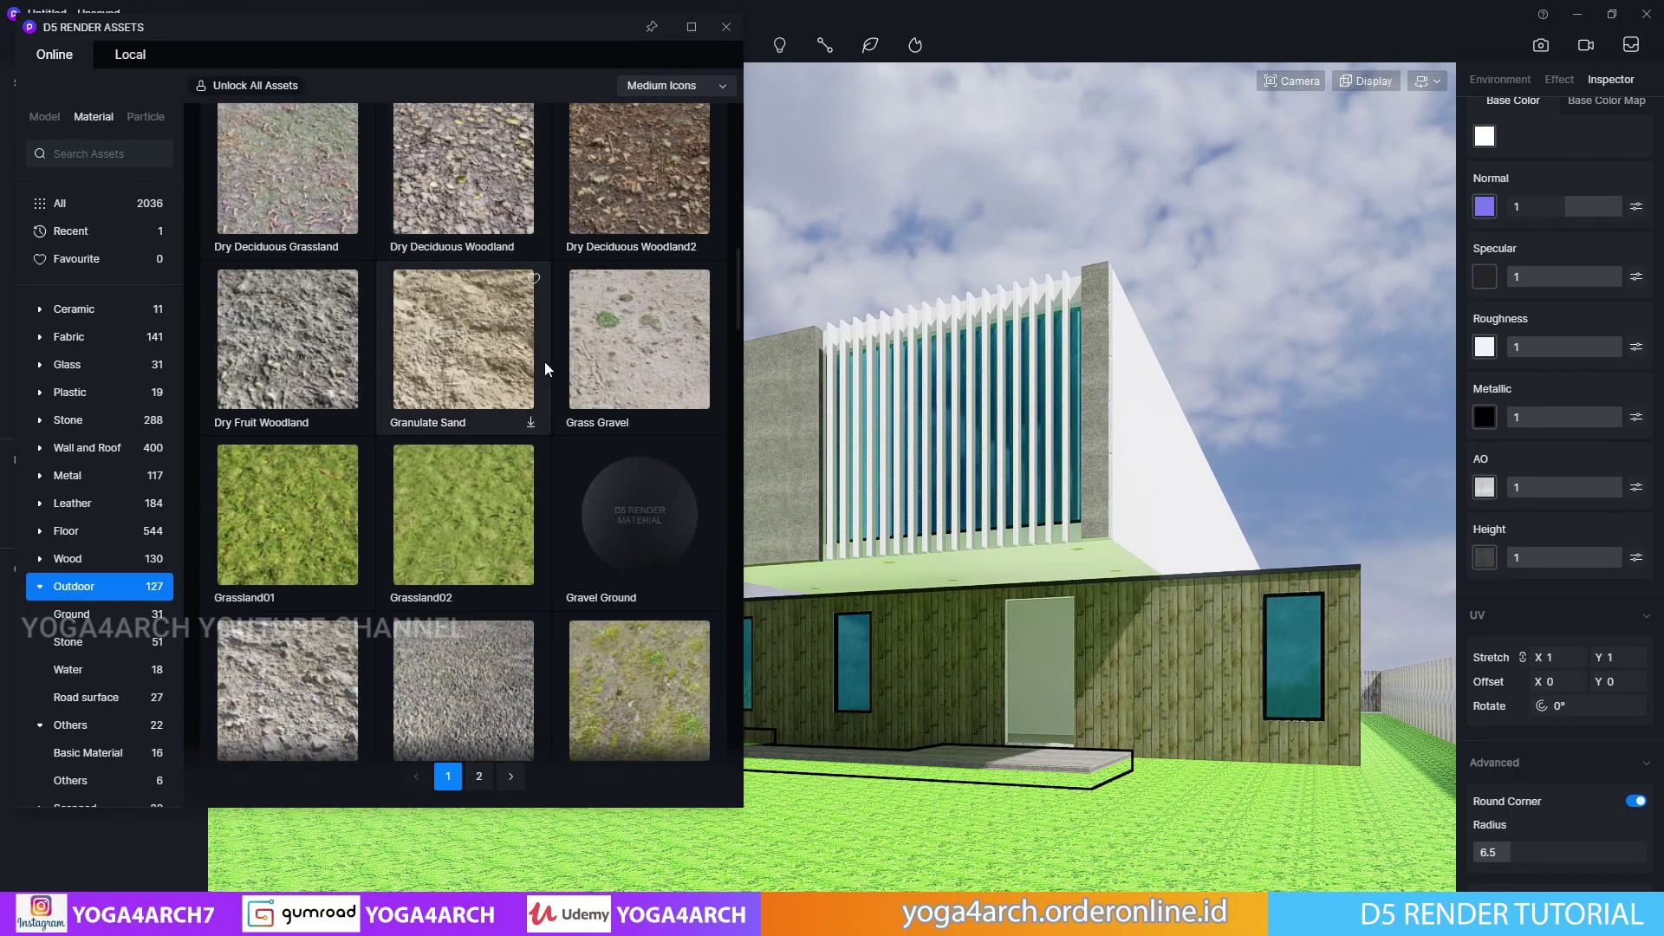
pyautogui.click(705, 249)
pyautogui.scroll(1, 669, 285)
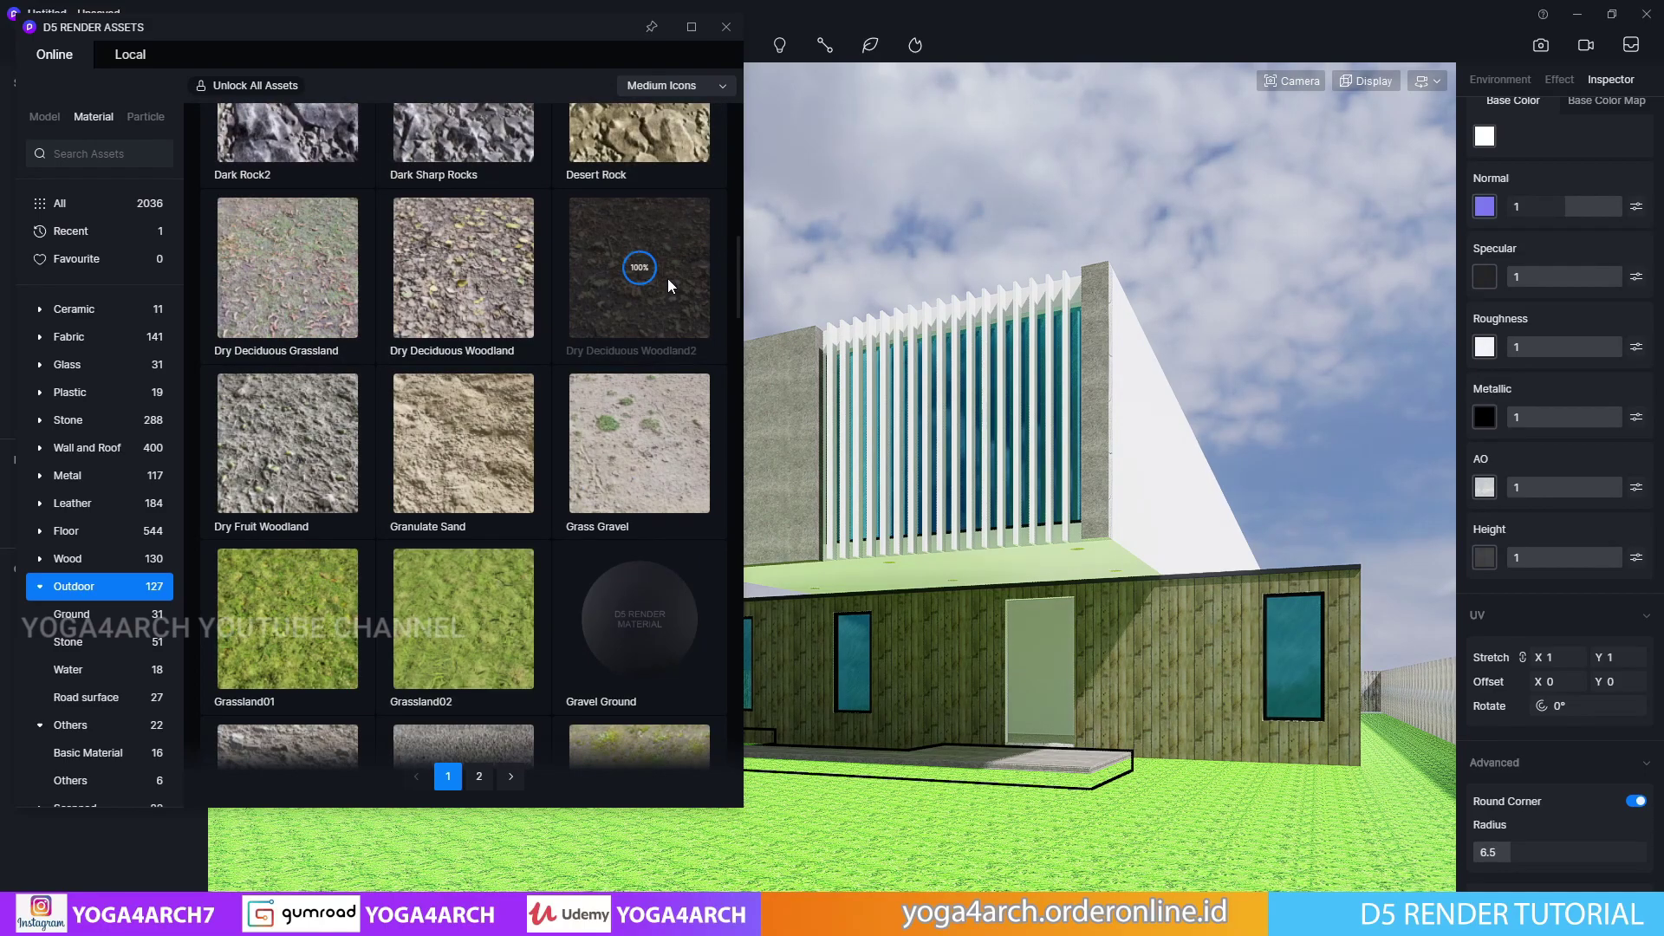
pyautogui.moveTo(668, 279); pyautogui.dragTo(976, 824)
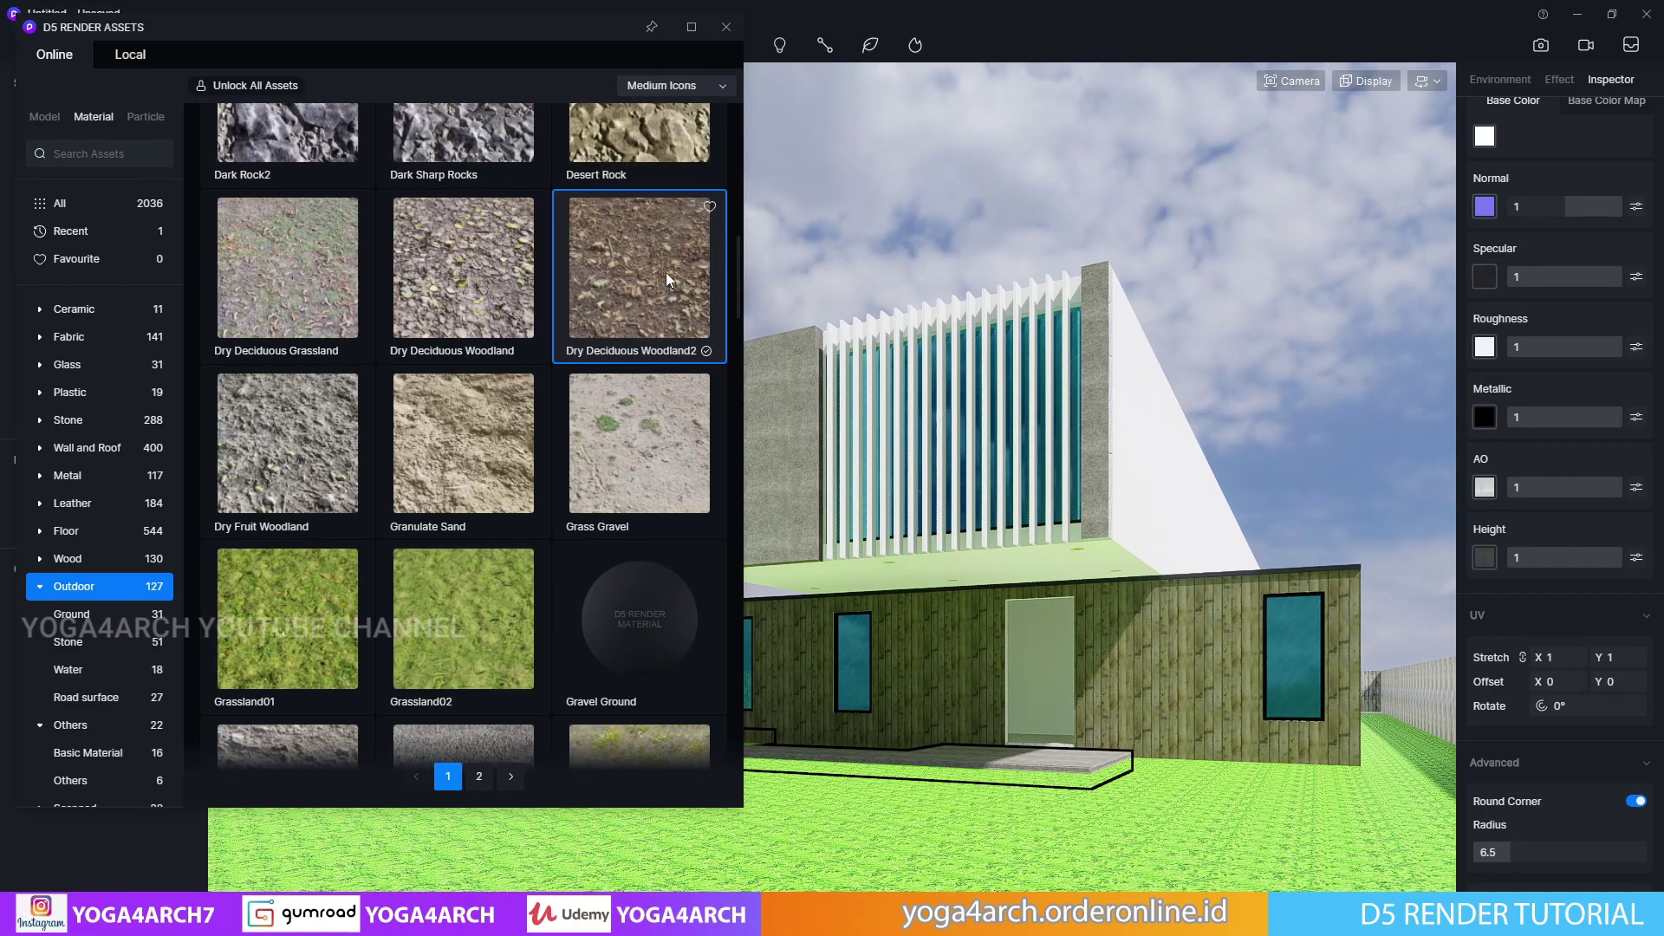
pyautogui.click(976, 823)
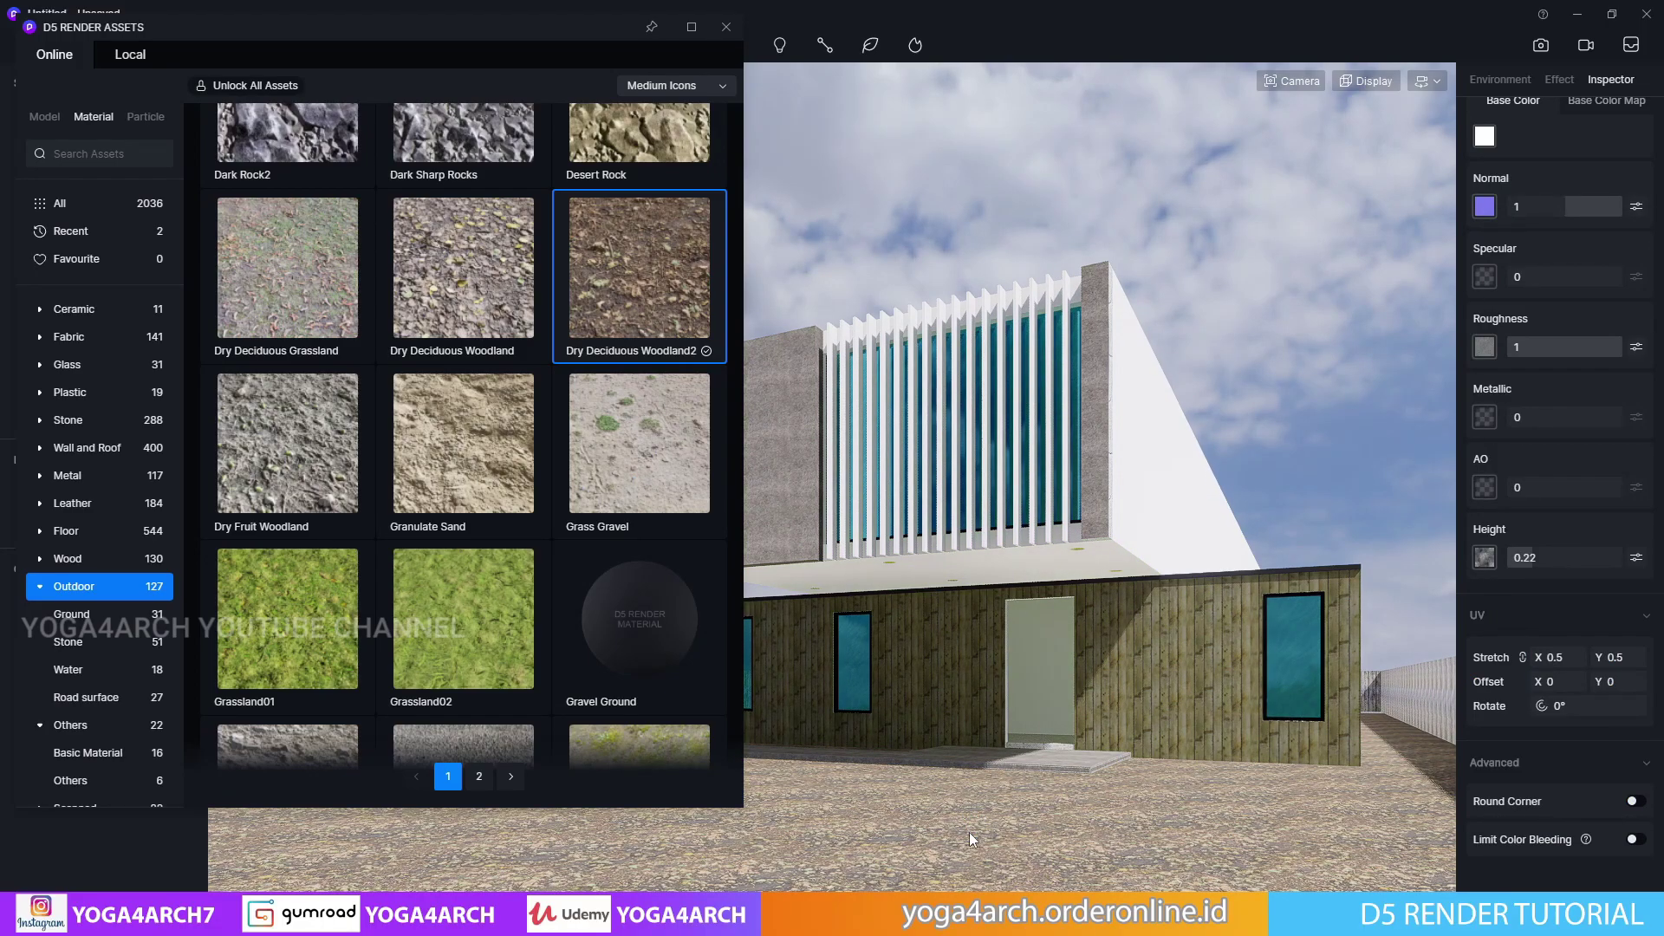
# Remove the window glass's cyan colour map and set its base colour to grey
pyautogui.click(1294, 656)
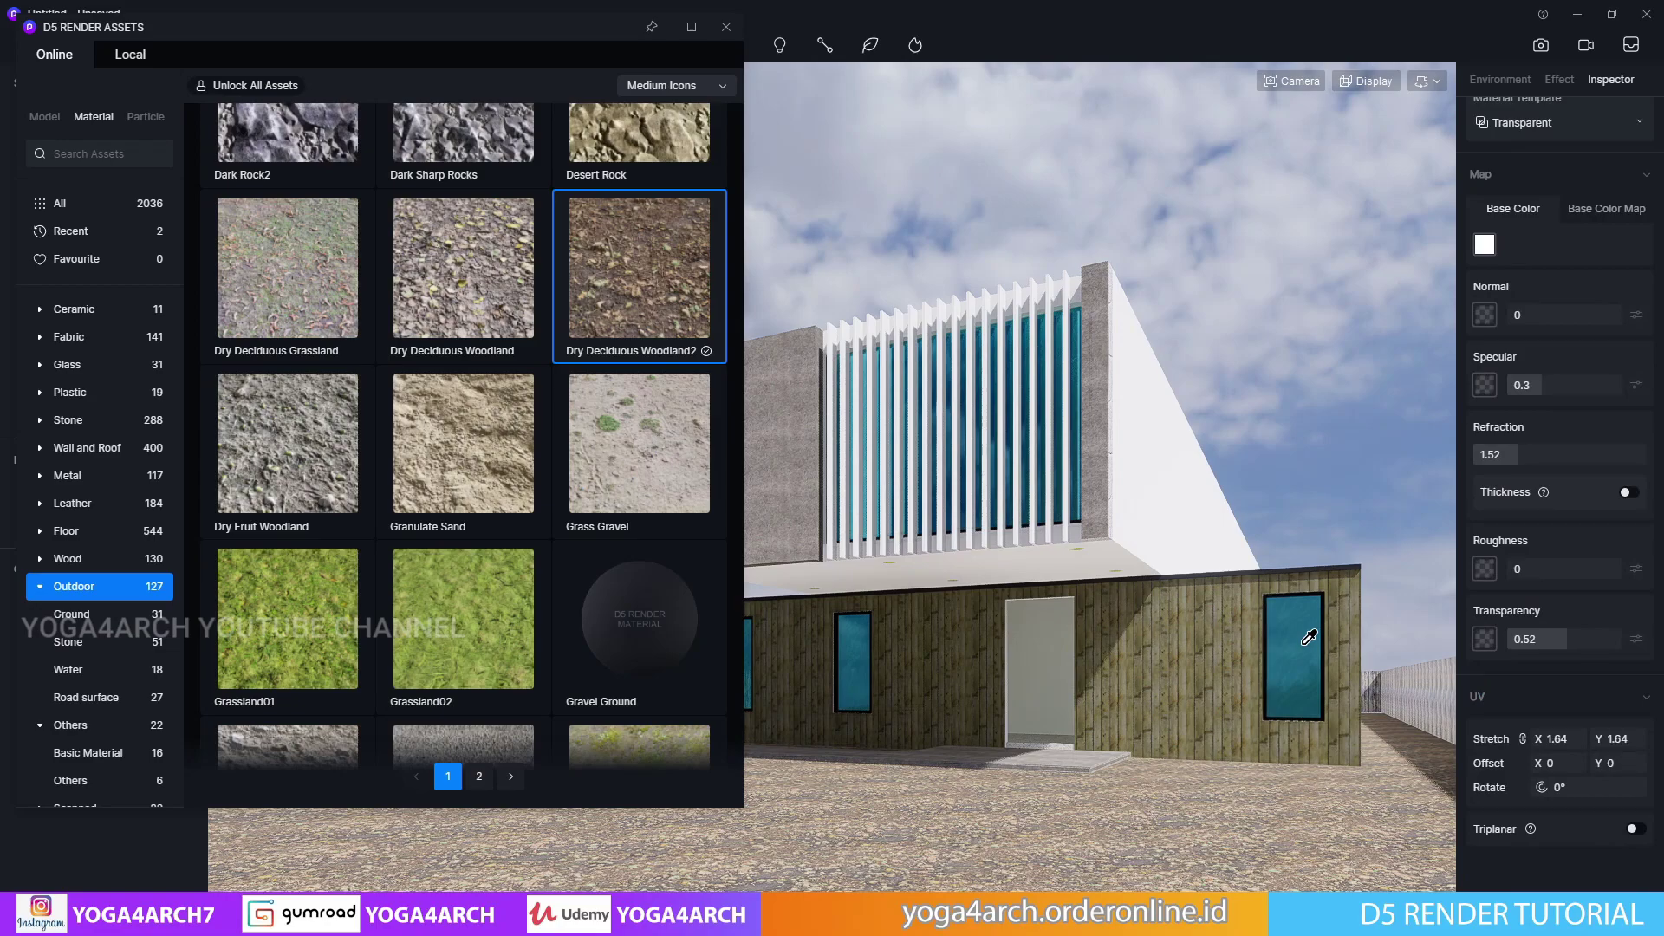
pyautogui.click(1489, 248)
pyautogui.click(1522, 408)
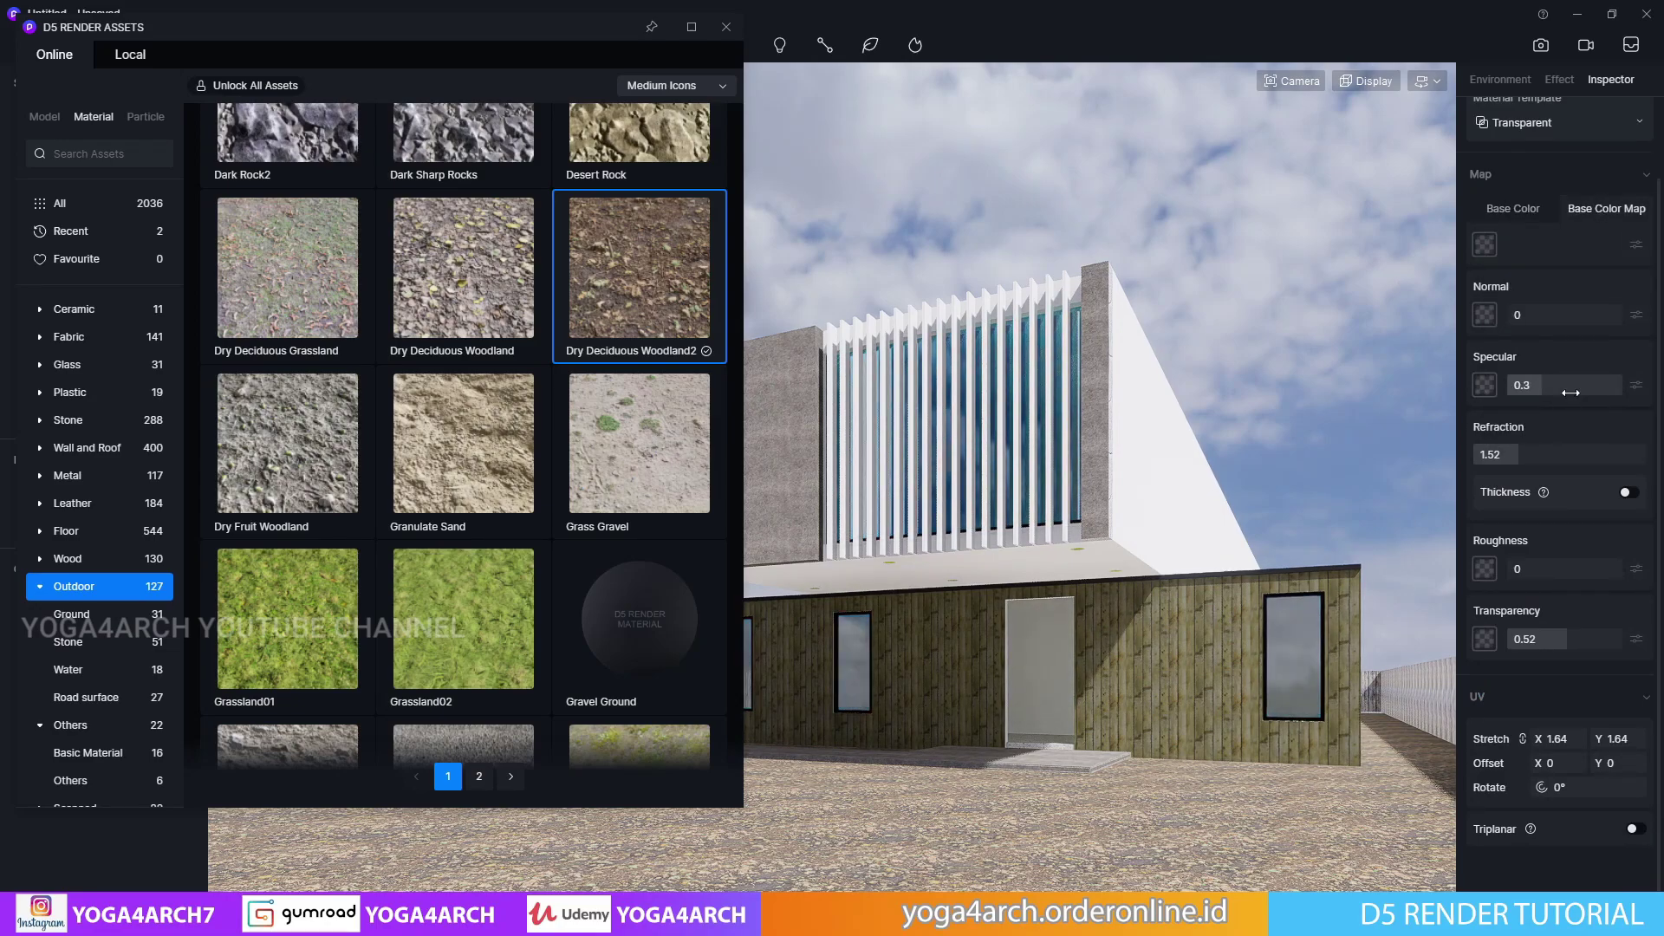
pyautogui.click(1485, 244)
pyautogui.click(1477, 340)
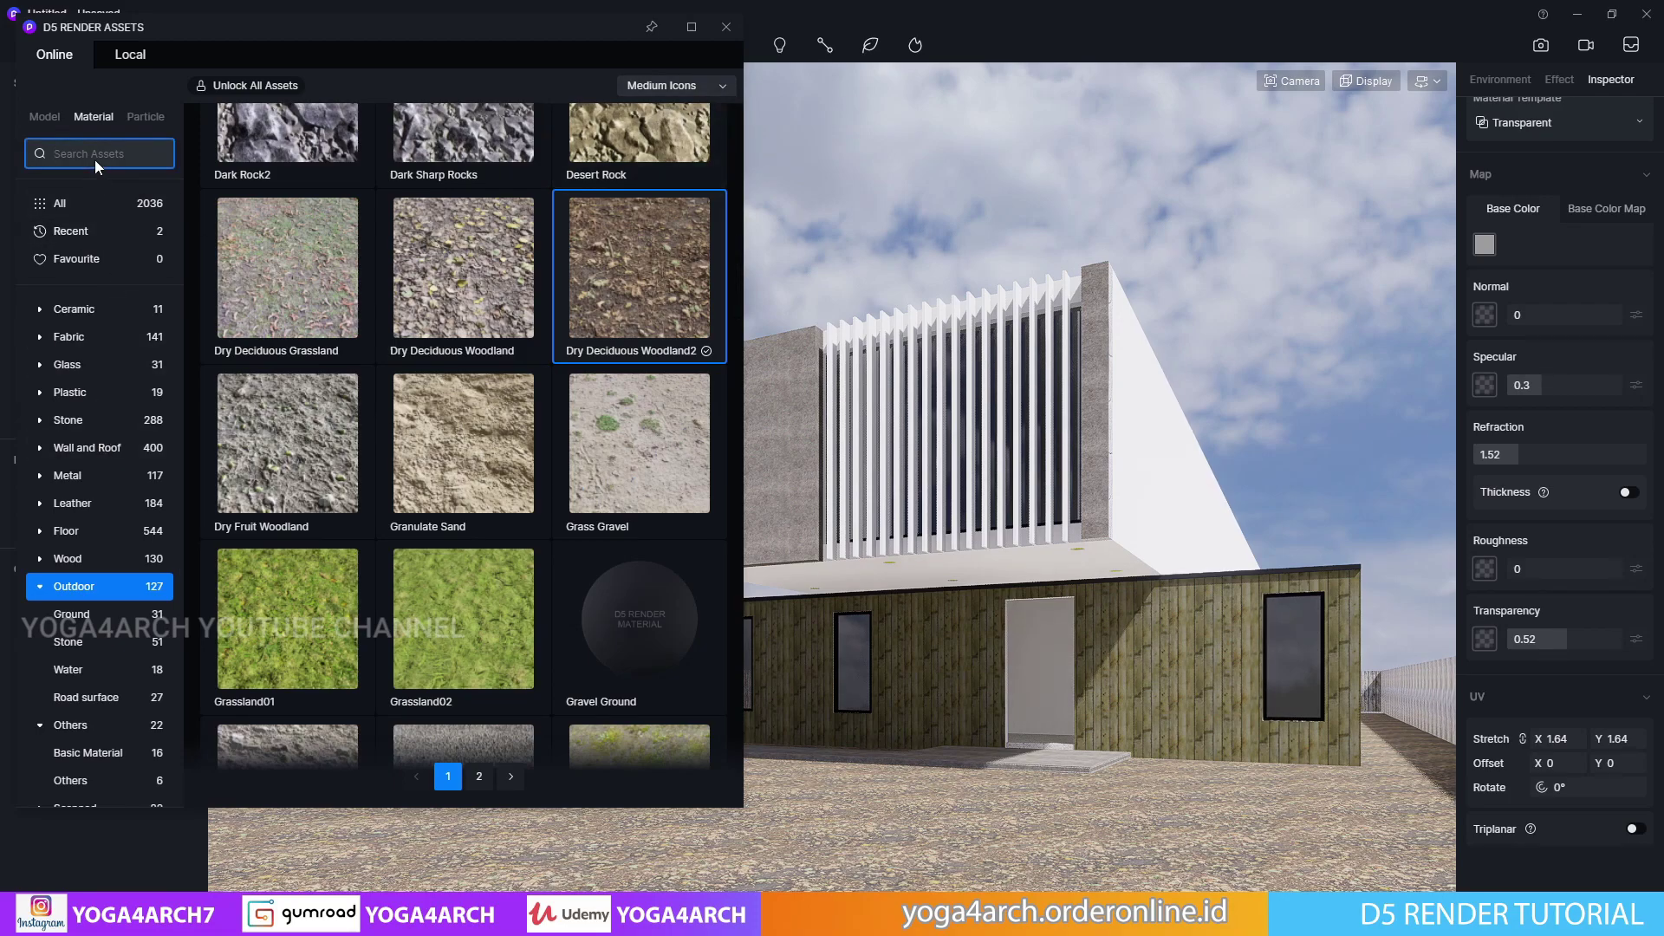
# Search materials for 'wood' and try Anti-corrosion wood 08 on the lower facade
pyautogui.write('wood')
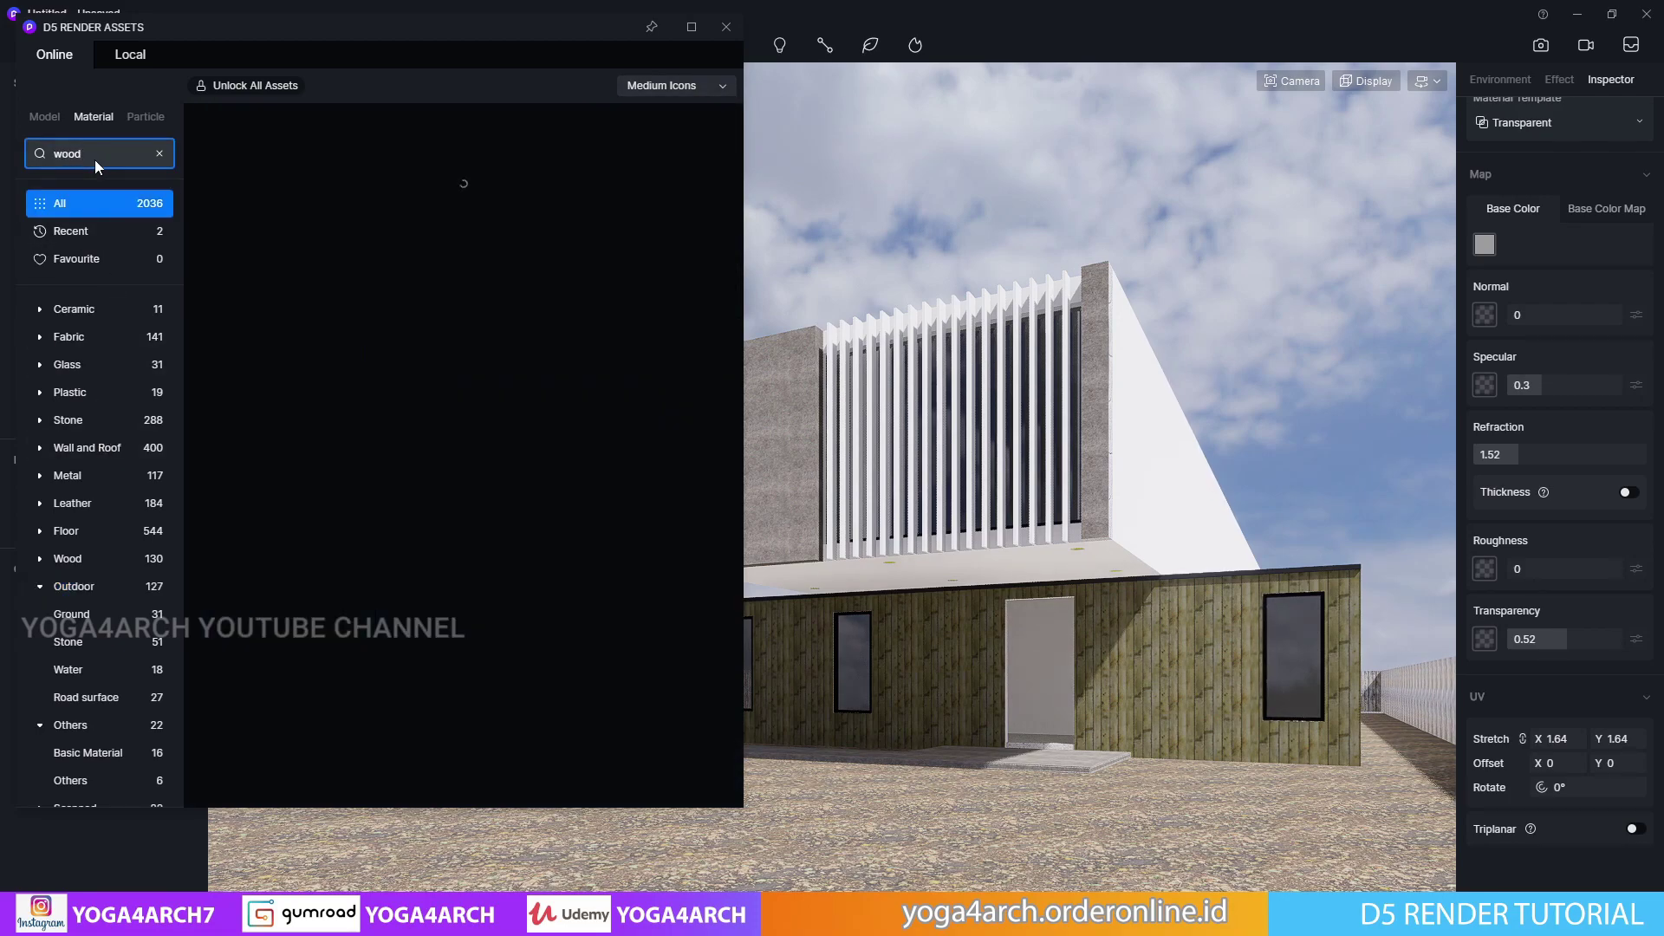
pyautogui.scroll(-2, 390, 458)
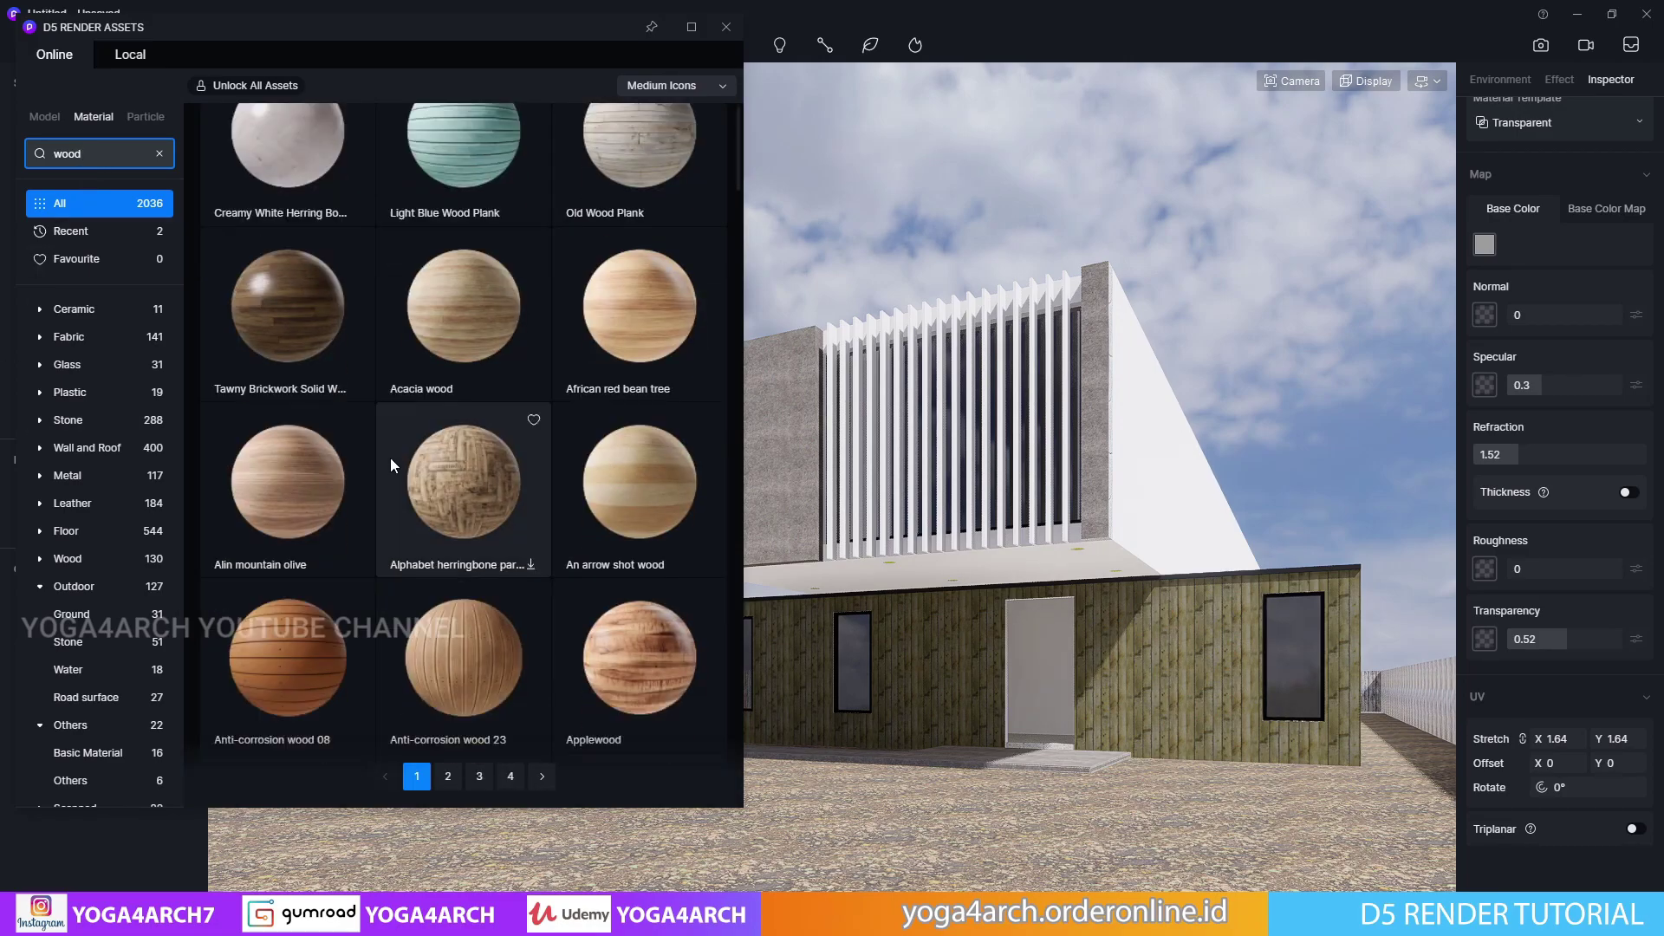
pyautogui.scroll(-2, 333, 465)
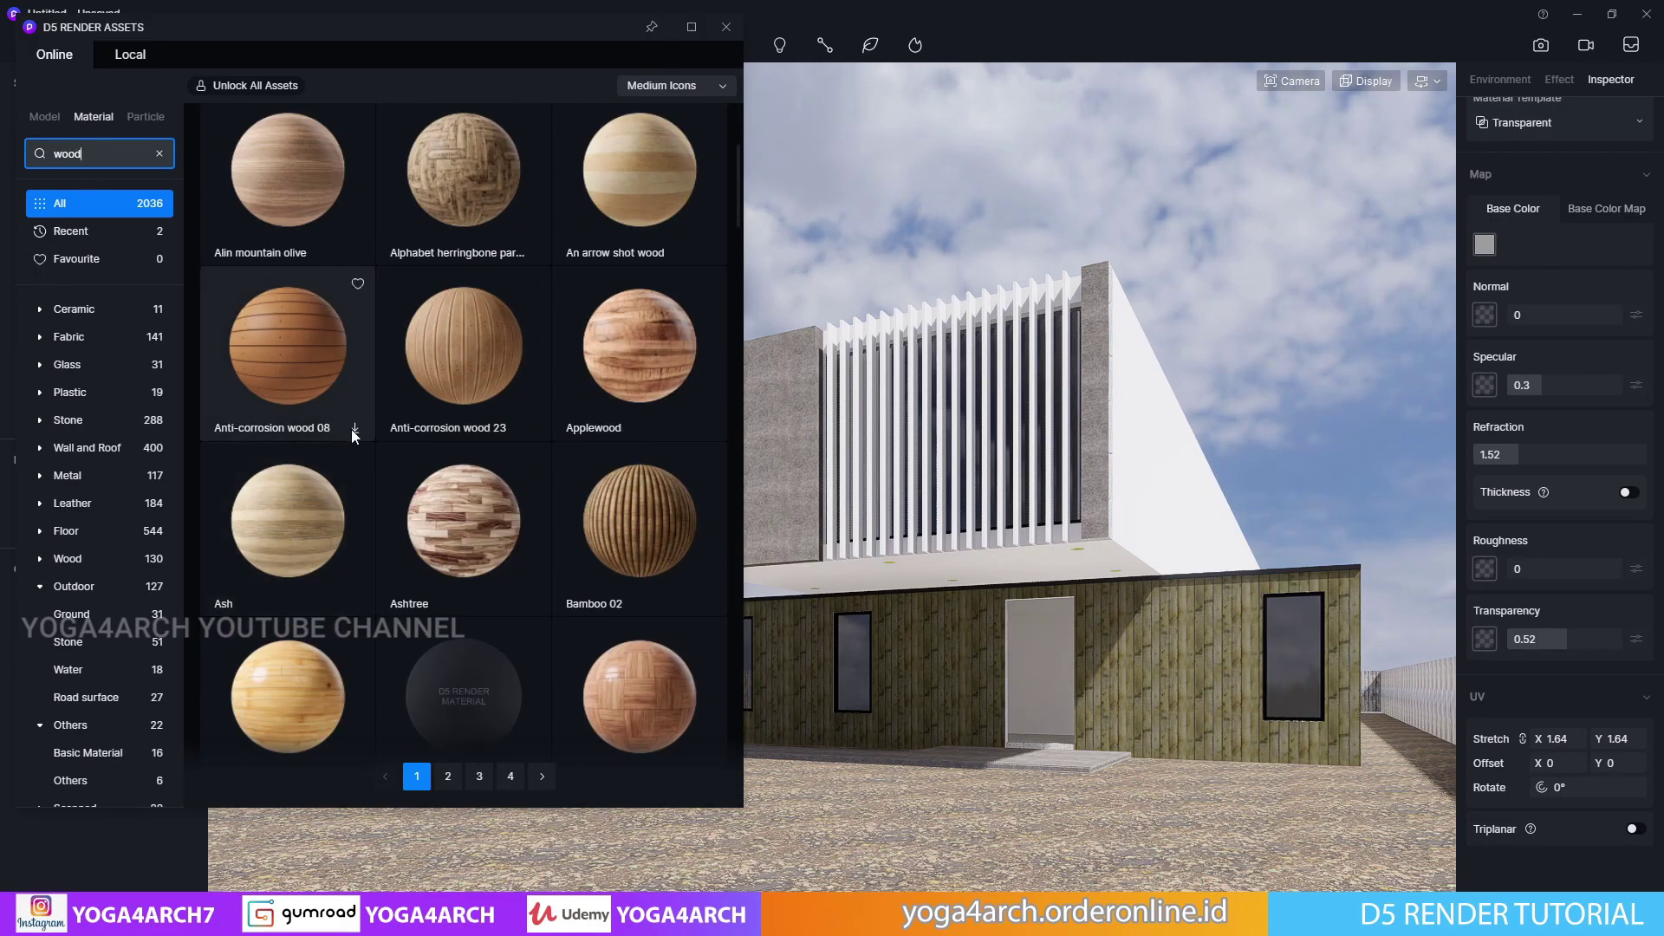
pyautogui.click(354, 428)
pyautogui.moveTo(346, 423); pyautogui.dragTo(951, 600)
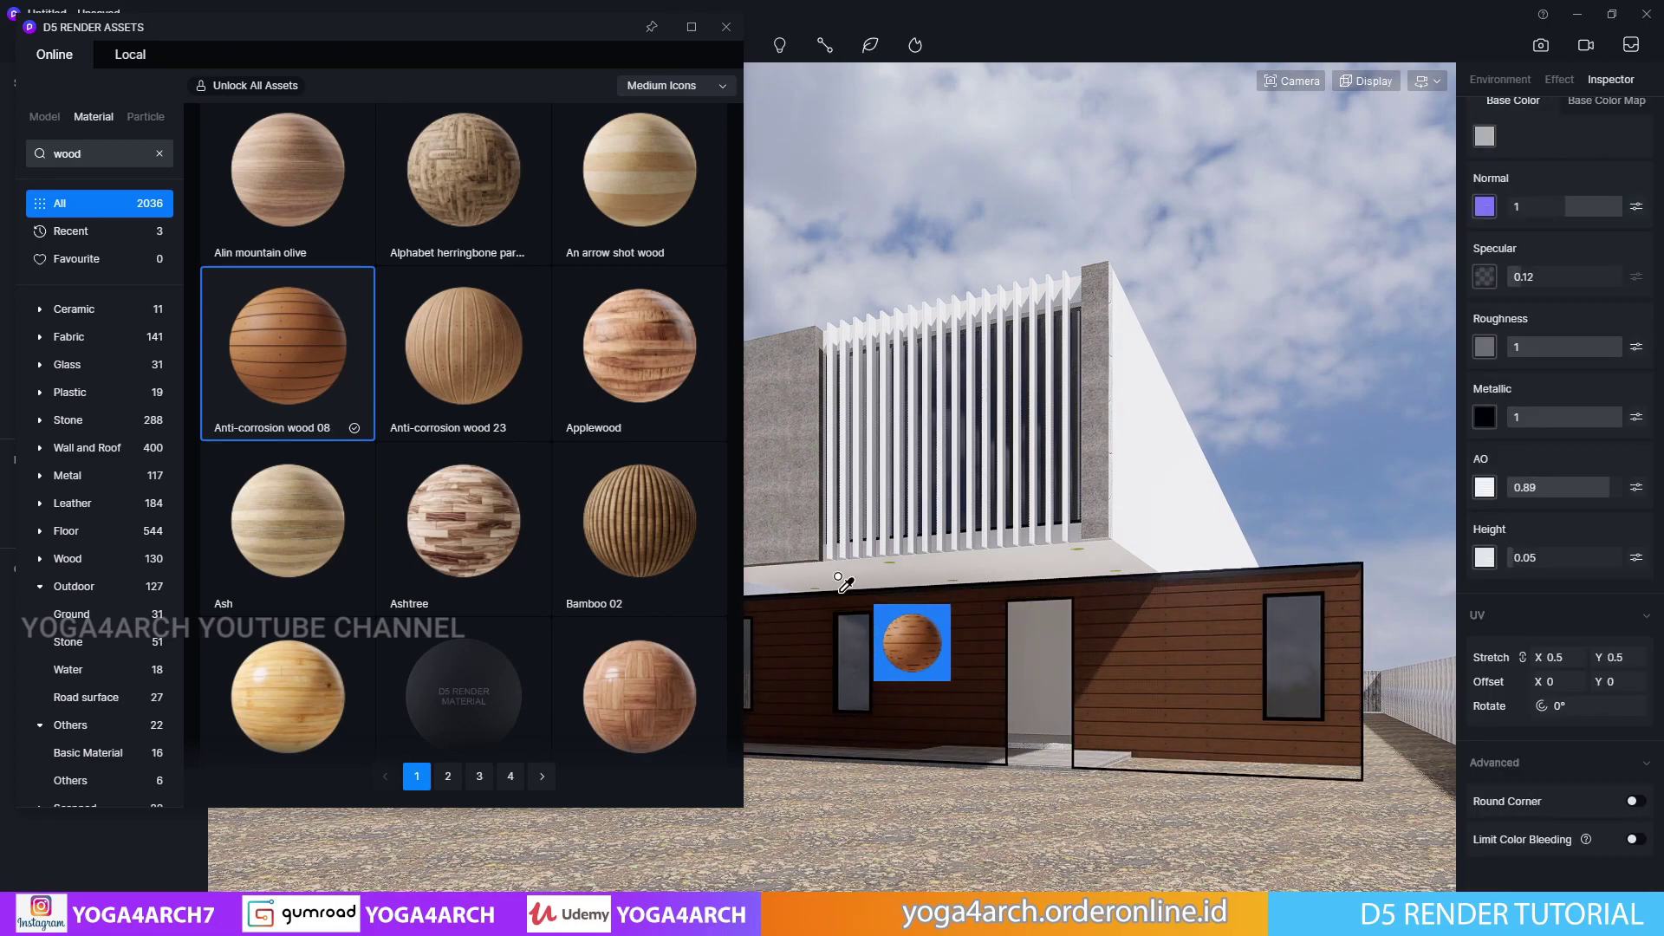
pyautogui.moveTo(951, 600); pyautogui.dragTo(846, 583)
# Download Brown Antiseptic Wood and apply it to the ground-floor walls
pyautogui.scroll(-3, 524, 491)
pyautogui.scroll(-3, 524, 491)
pyautogui.scroll(-4, 524, 491)
pyautogui.scroll(-2, 523, 491)
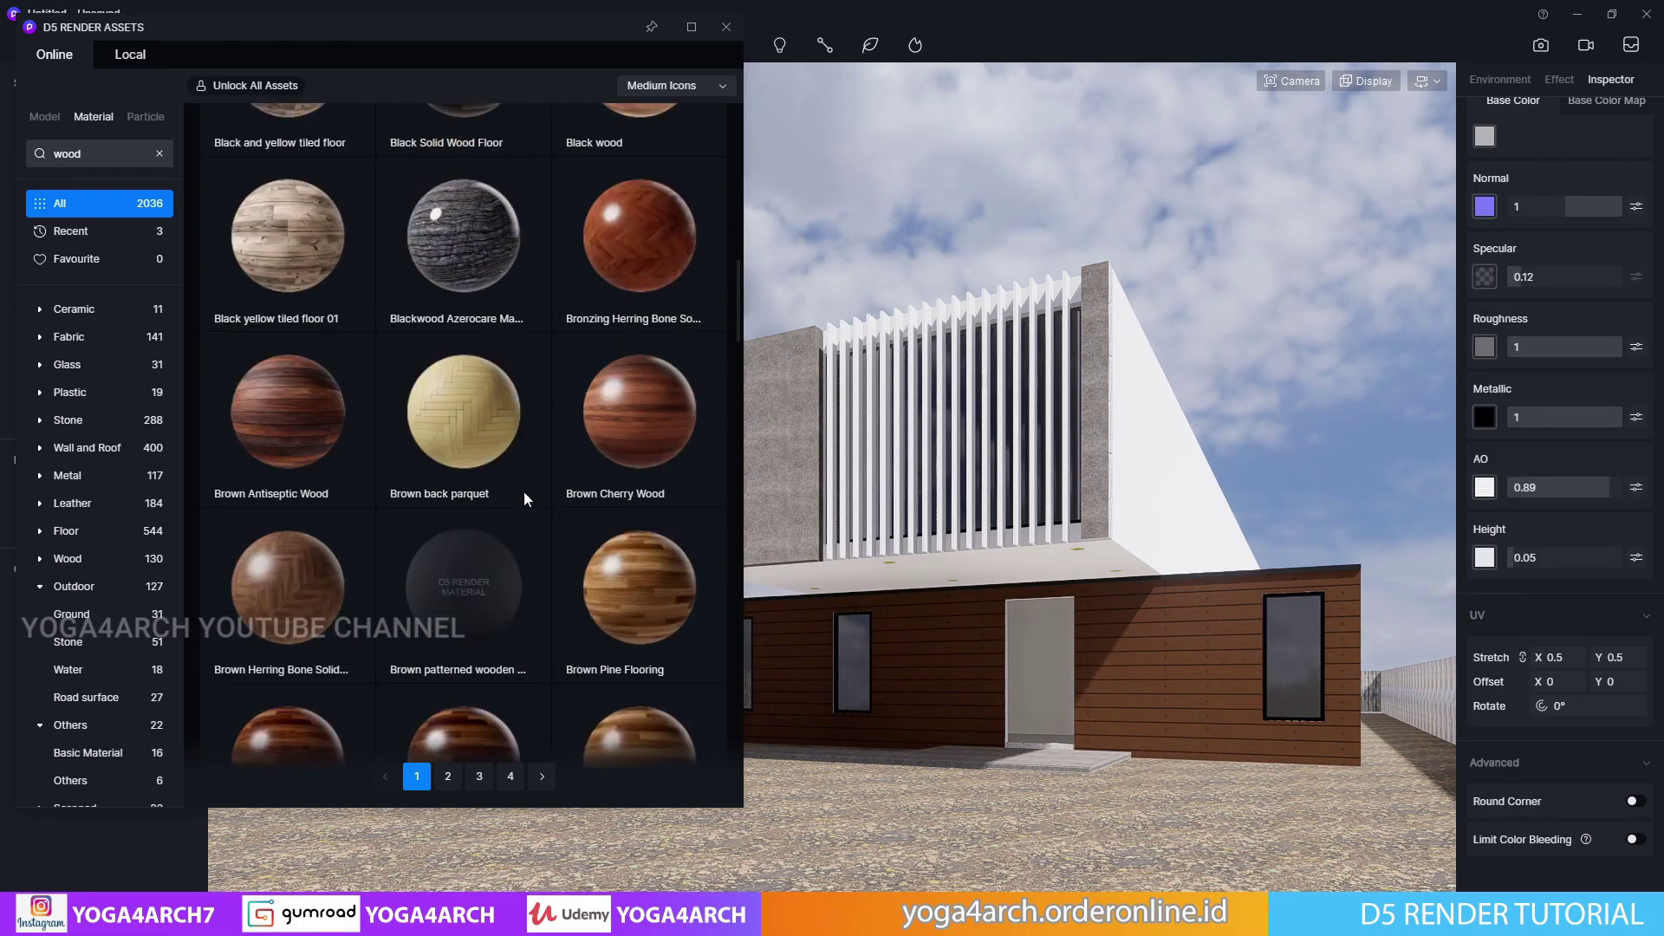
pyautogui.click(356, 395)
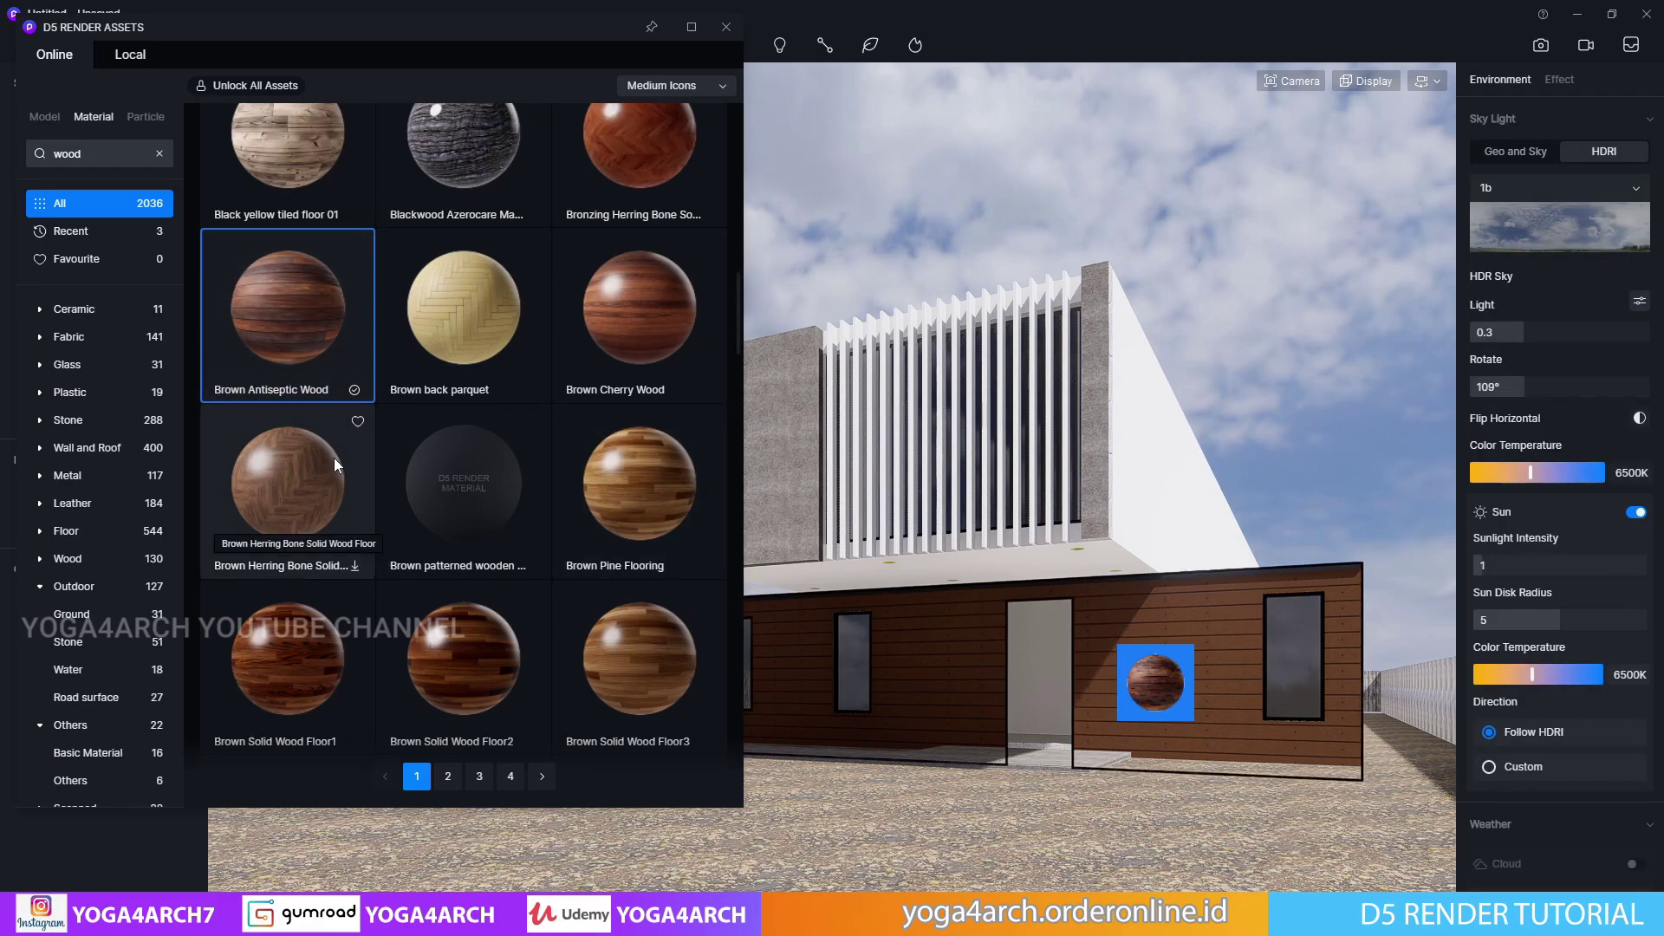
pyautogui.moveTo(336, 458); pyautogui.dragTo(450, 775)
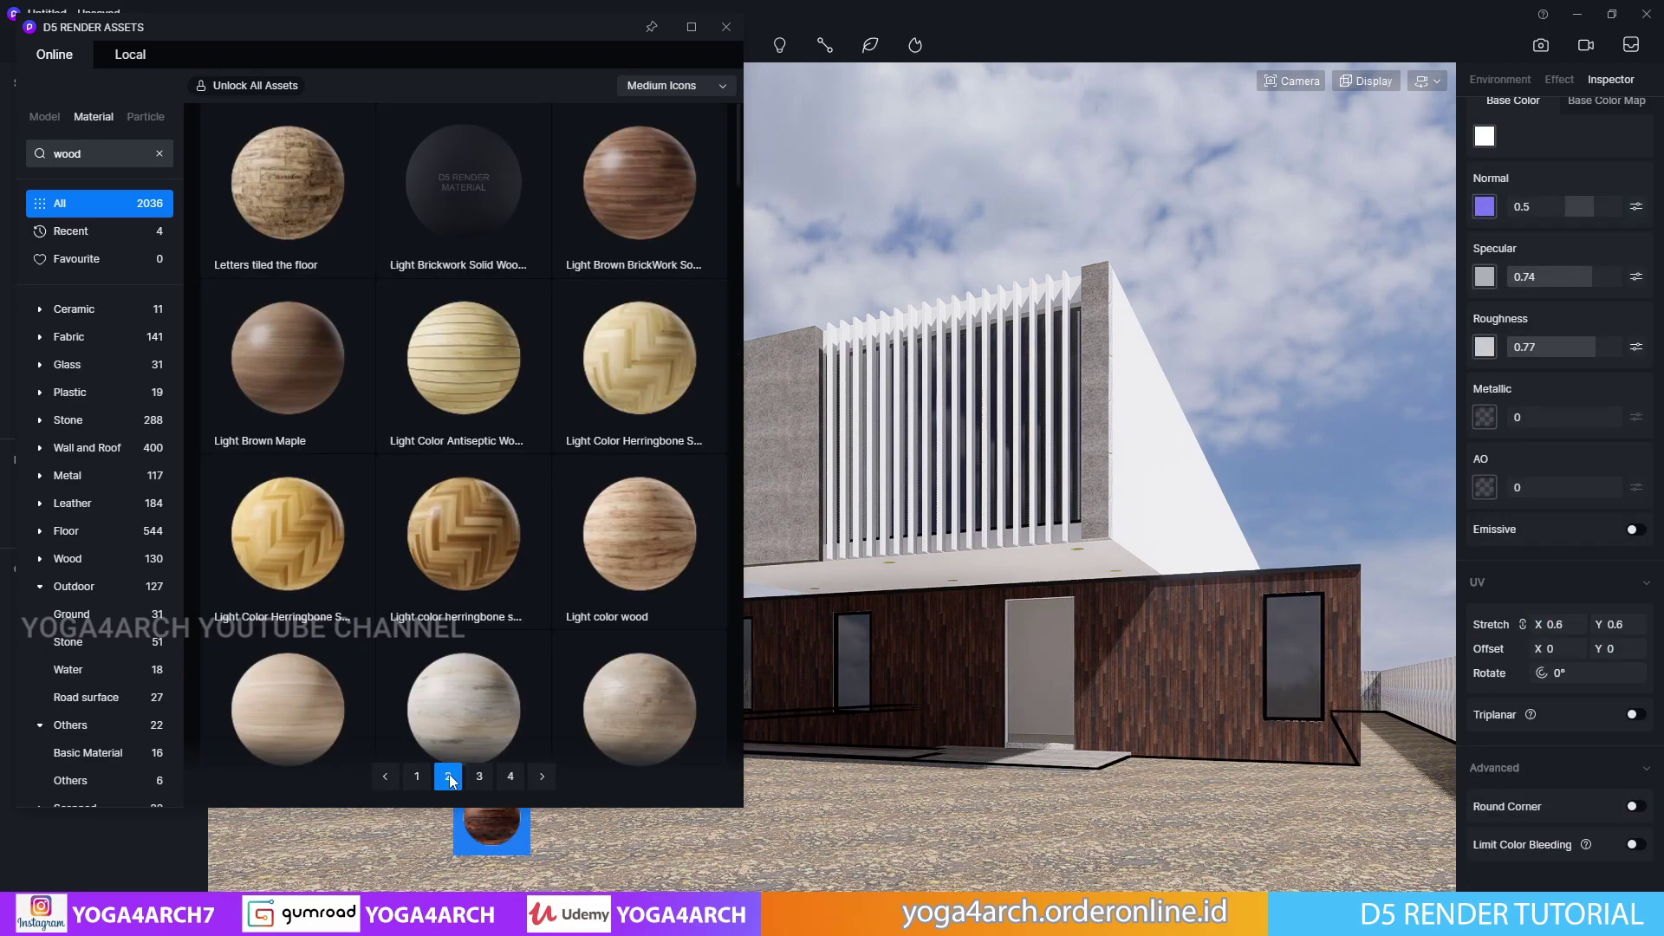
# Browse further through the 'wood' search results to page 3
pyautogui.scroll(-3, 522, 641)
pyautogui.scroll(-2, 522, 642)
pyautogui.scroll(-3, 522, 643)
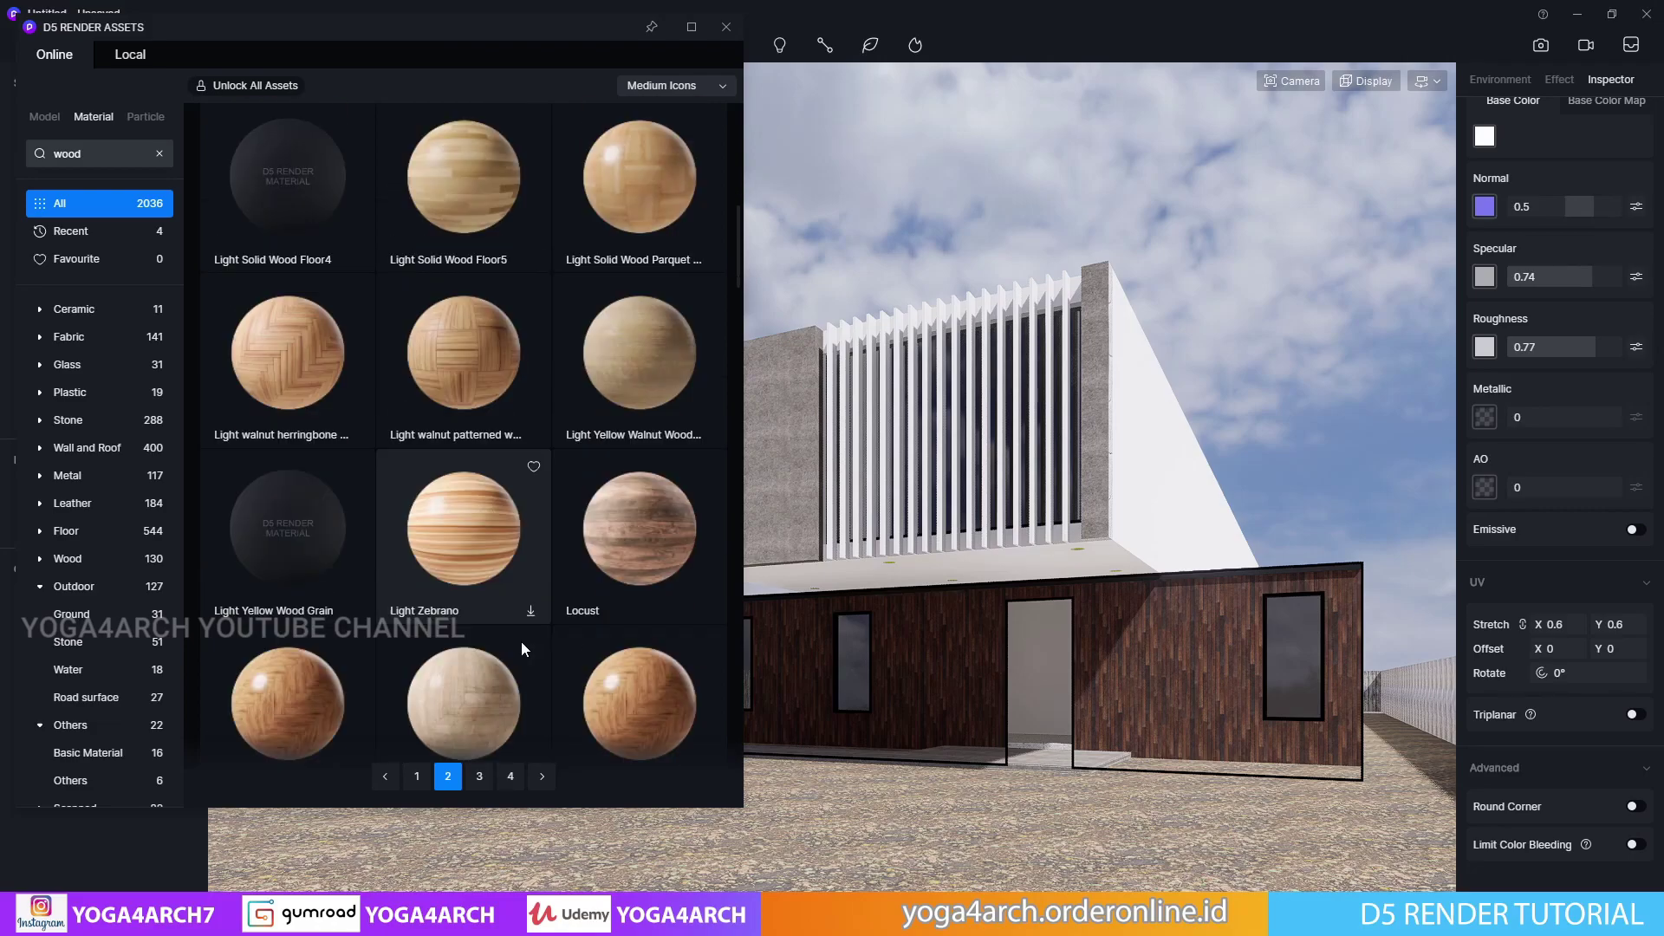
pyautogui.scroll(-2, 522, 643)
pyautogui.scroll(-5, 522, 648)
pyautogui.scroll(-4, 522, 648)
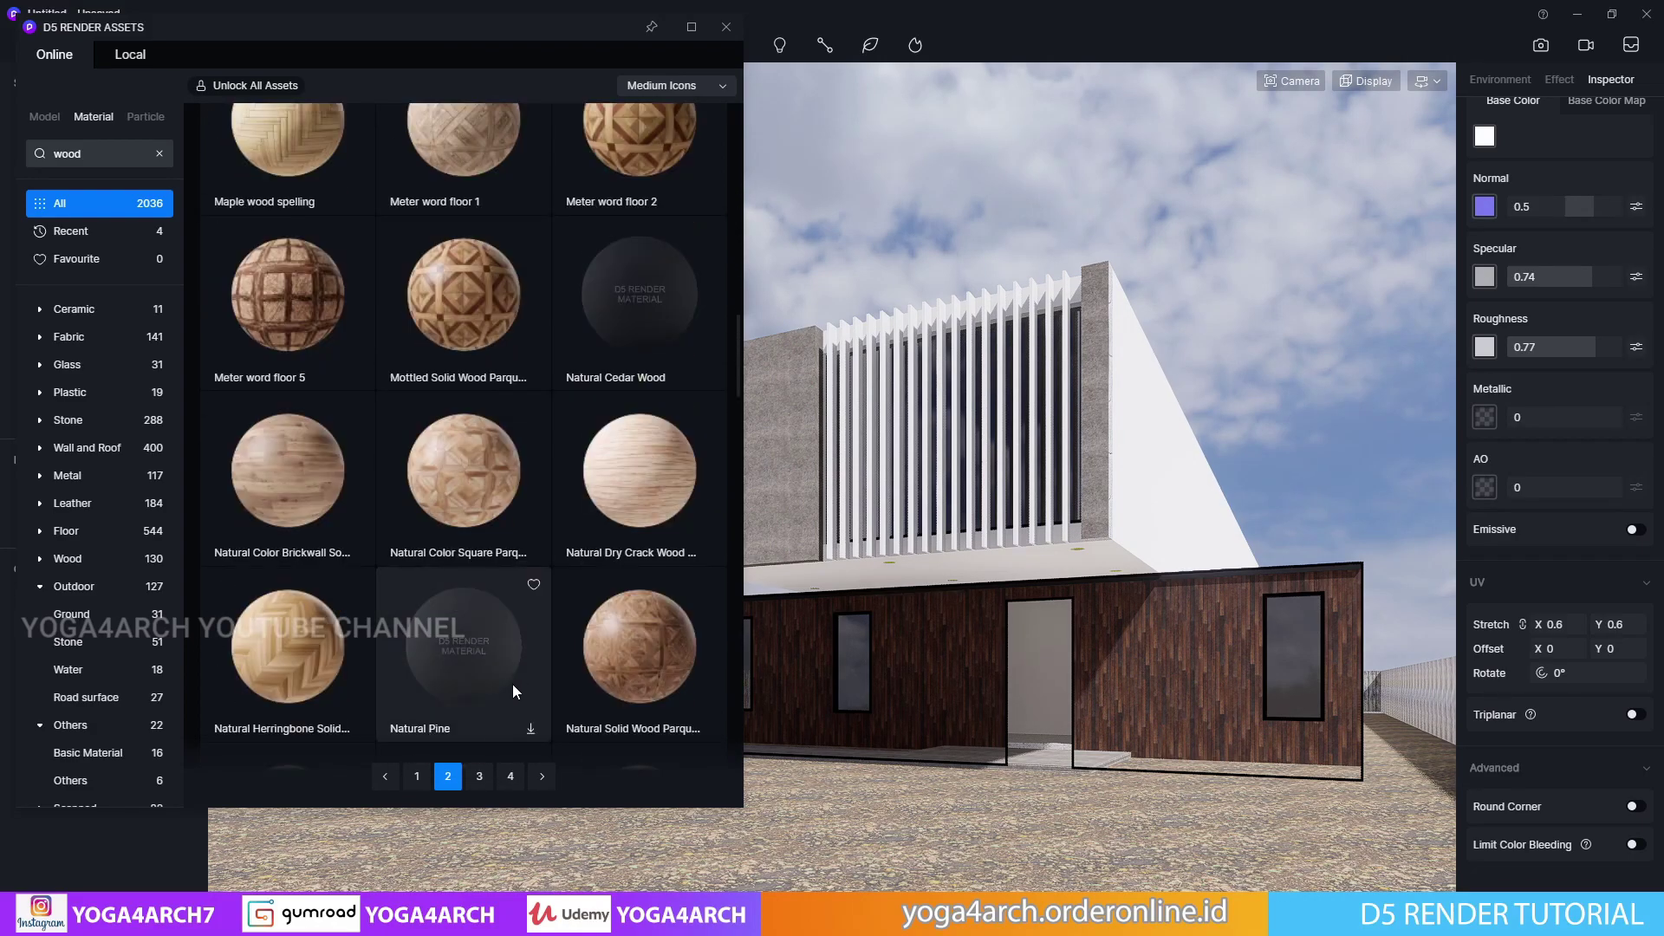
pyautogui.moveTo(513, 684); pyautogui.dragTo(488, 778)
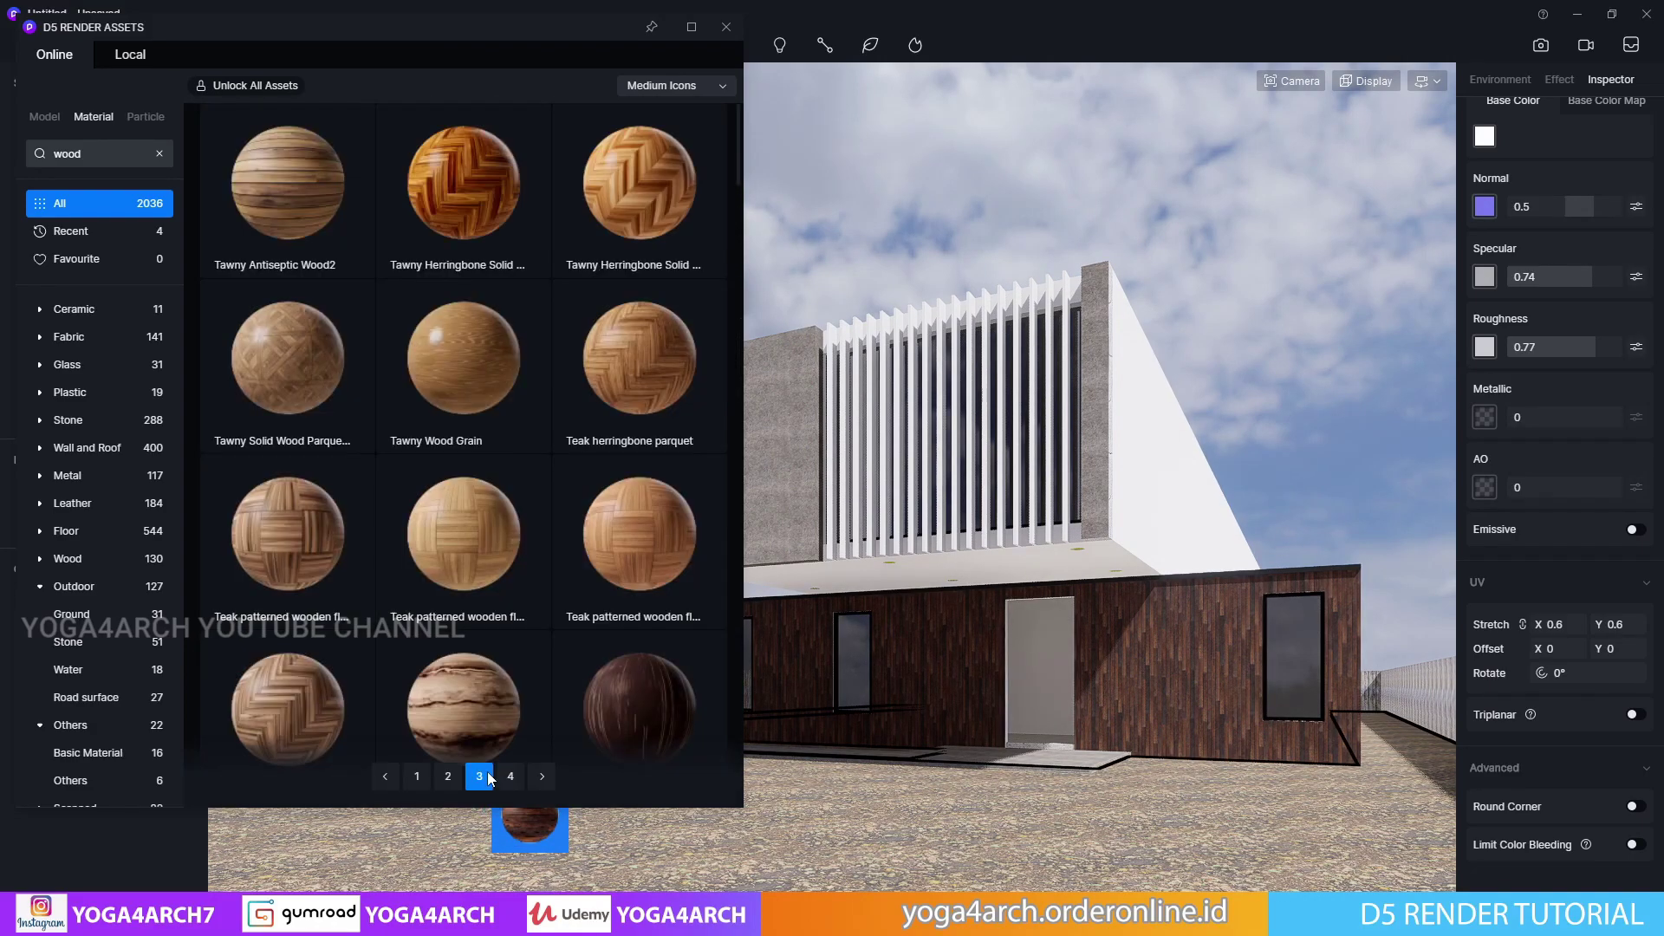
pyautogui.scroll(-3, 492, 566)
pyautogui.scroll(-3, 493, 567)
pyautogui.scroll(-2, 493, 567)
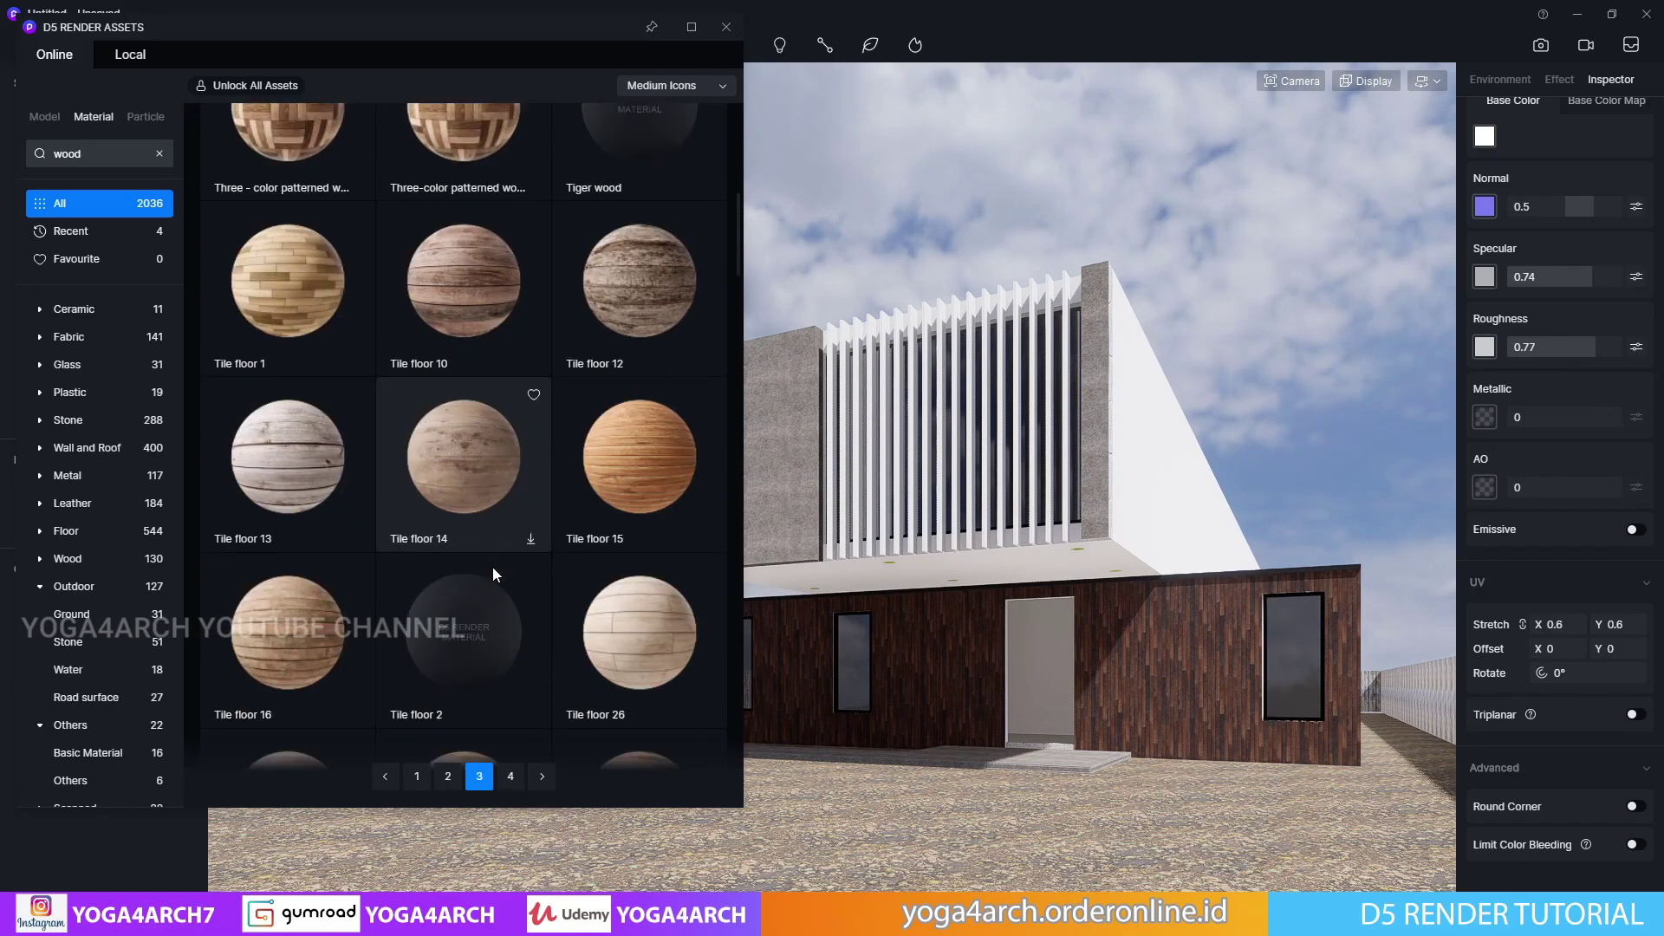
pyautogui.scroll(-2, 492, 567)
pyautogui.scroll(-2, 492, 567)
pyautogui.scroll(-2, 492, 567)
pyautogui.scroll(-2, 492, 567)
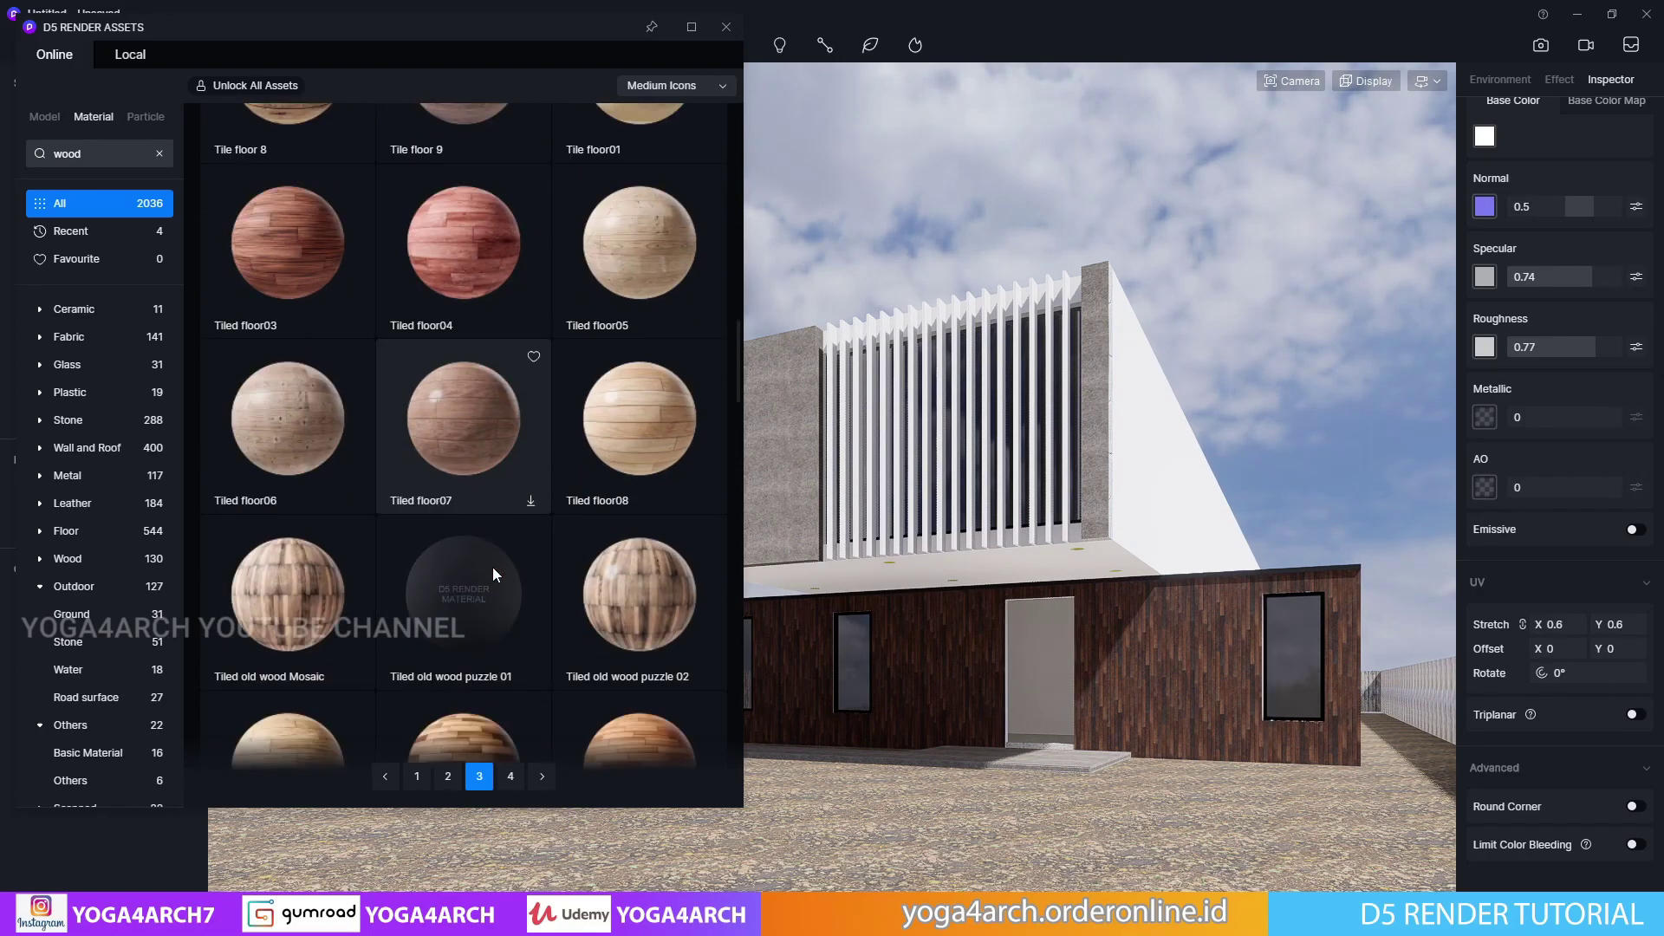
pyautogui.scroll(-2, 492, 567)
pyautogui.scroll(-2, 492, 567)
pyautogui.scroll(-2, 493, 567)
pyautogui.scroll(-2, 493, 567)
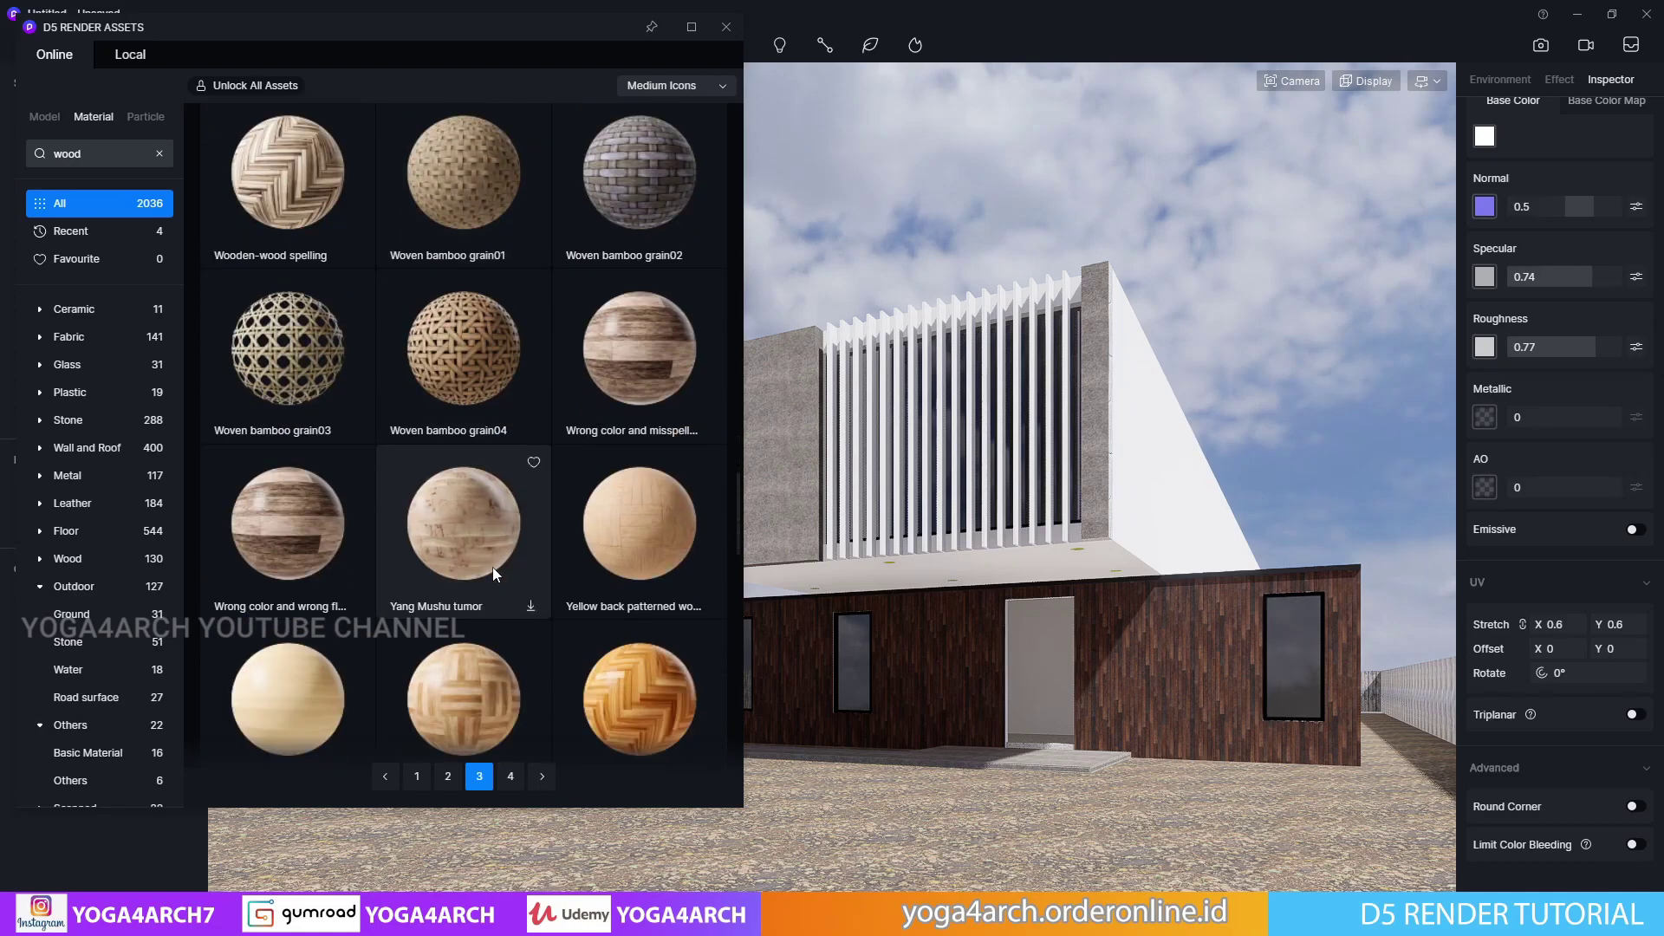
pyautogui.scroll(-2, 492, 566)
pyautogui.scroll(-2, 493, 567)
pyautogui.scroll(-2, 493, 567)
pyautogui.scroll(-2, 493, 567)
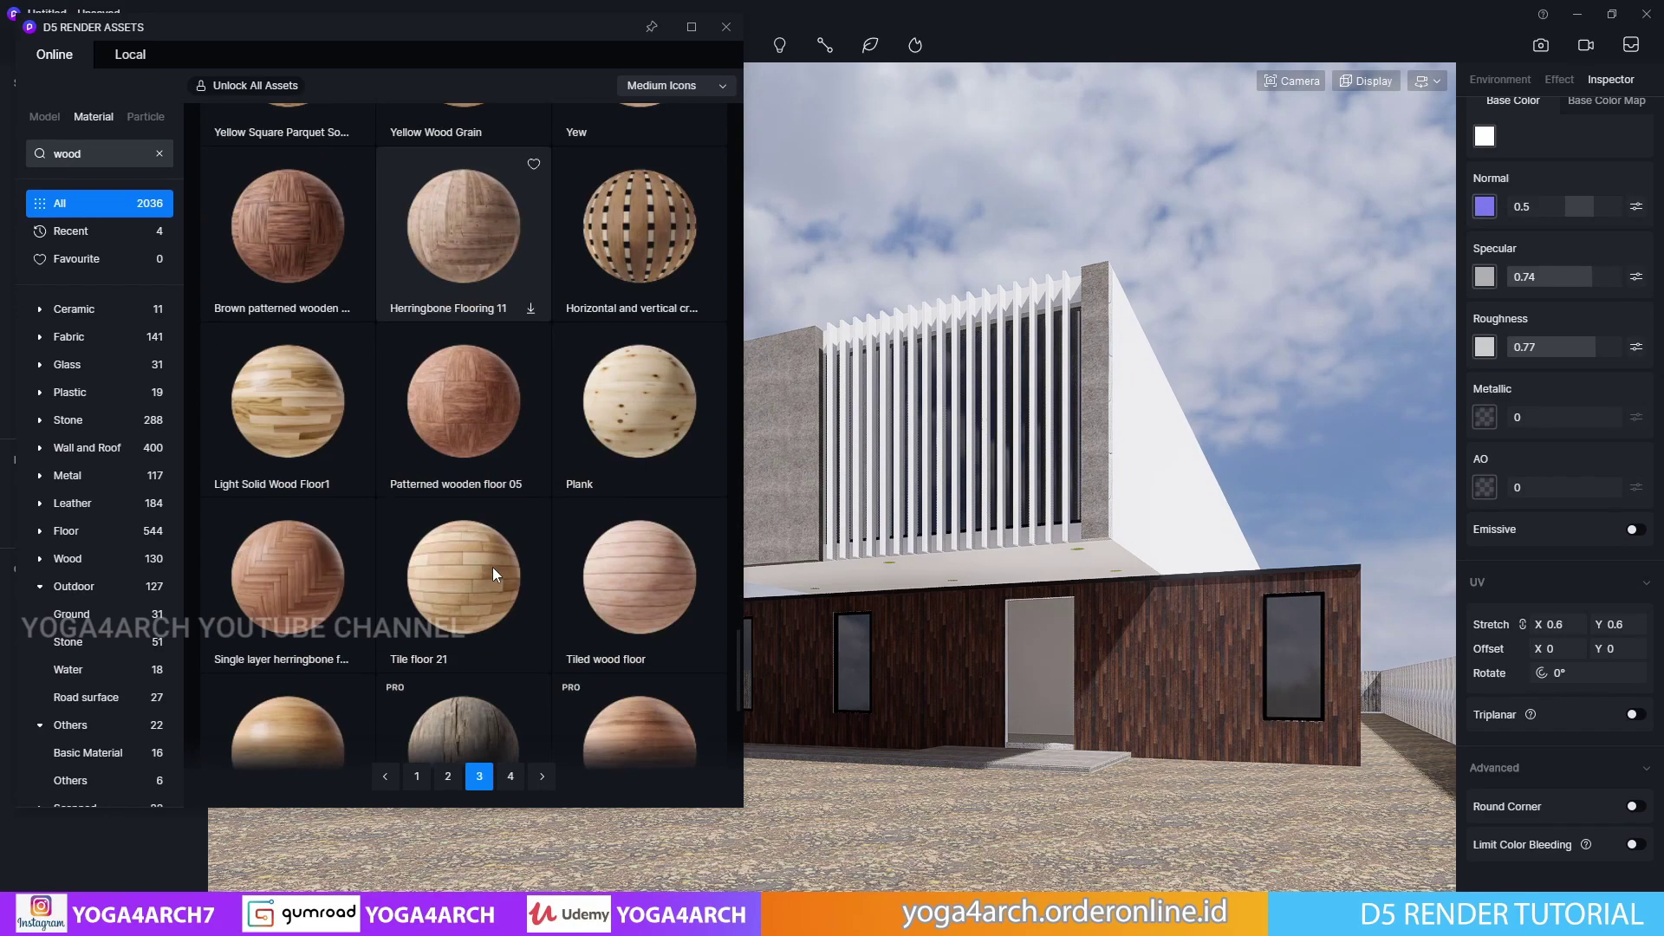
pyautogui.scroll(-2, 492, 567)
pyautogui.scroll(-2, 493, 567)
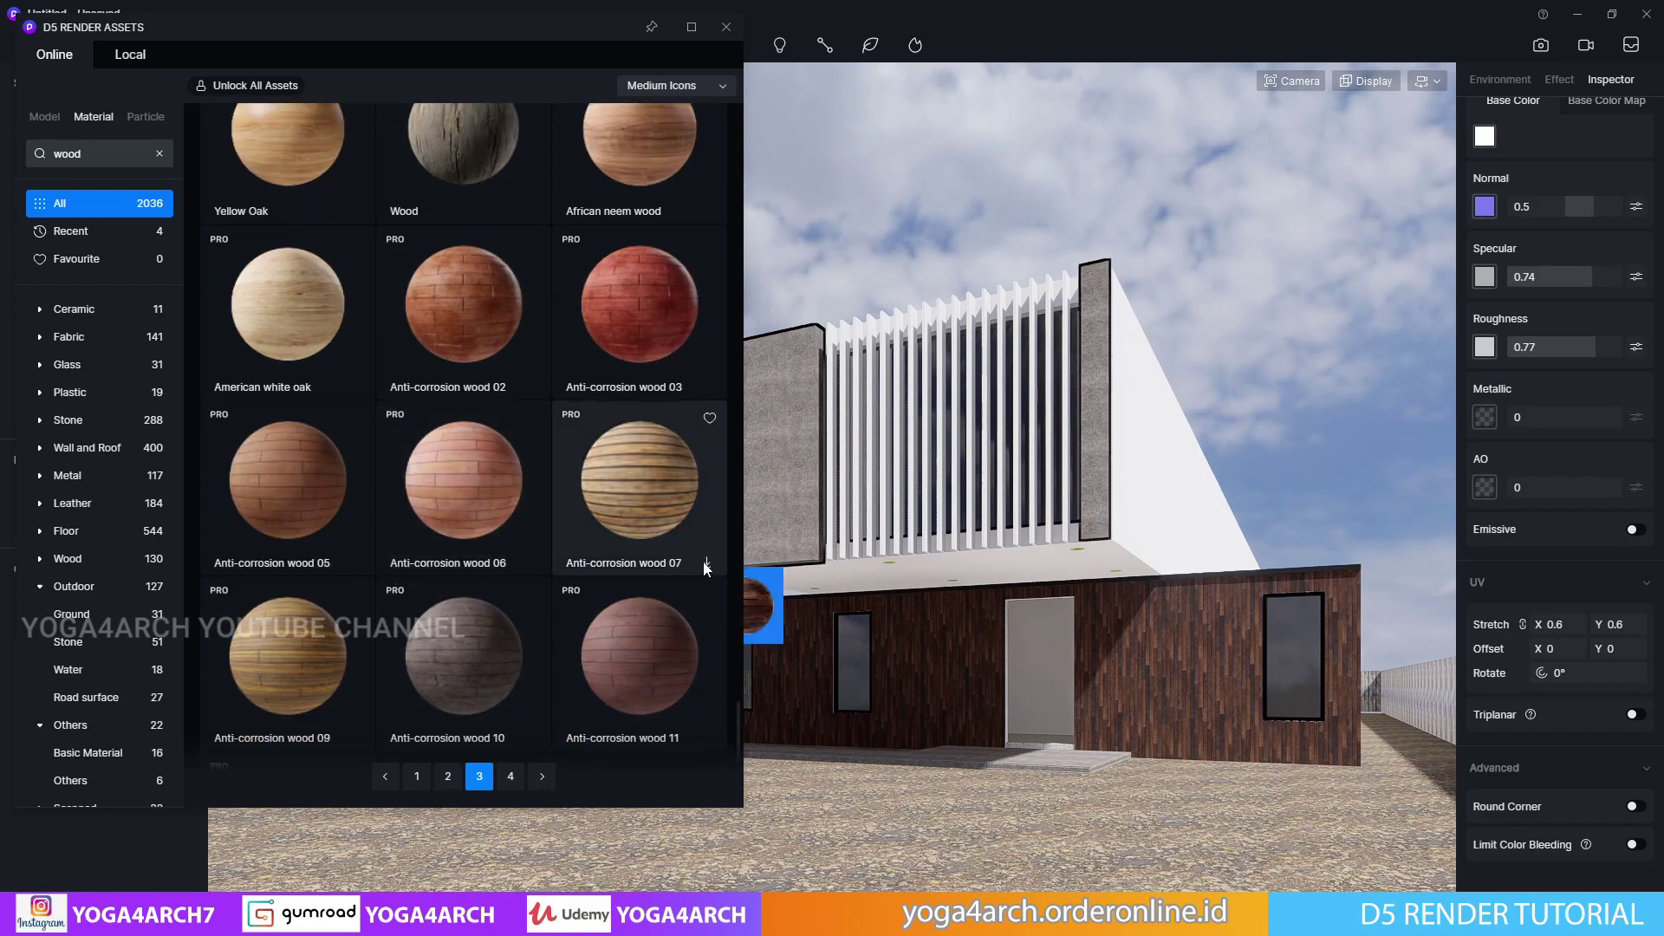
# Sign in to the Pro account with its password after trying the PRO Anti-corrosion wood 07
pyautogui.moveTo(624, 514); pyautogui.dragTo(1127, 685)
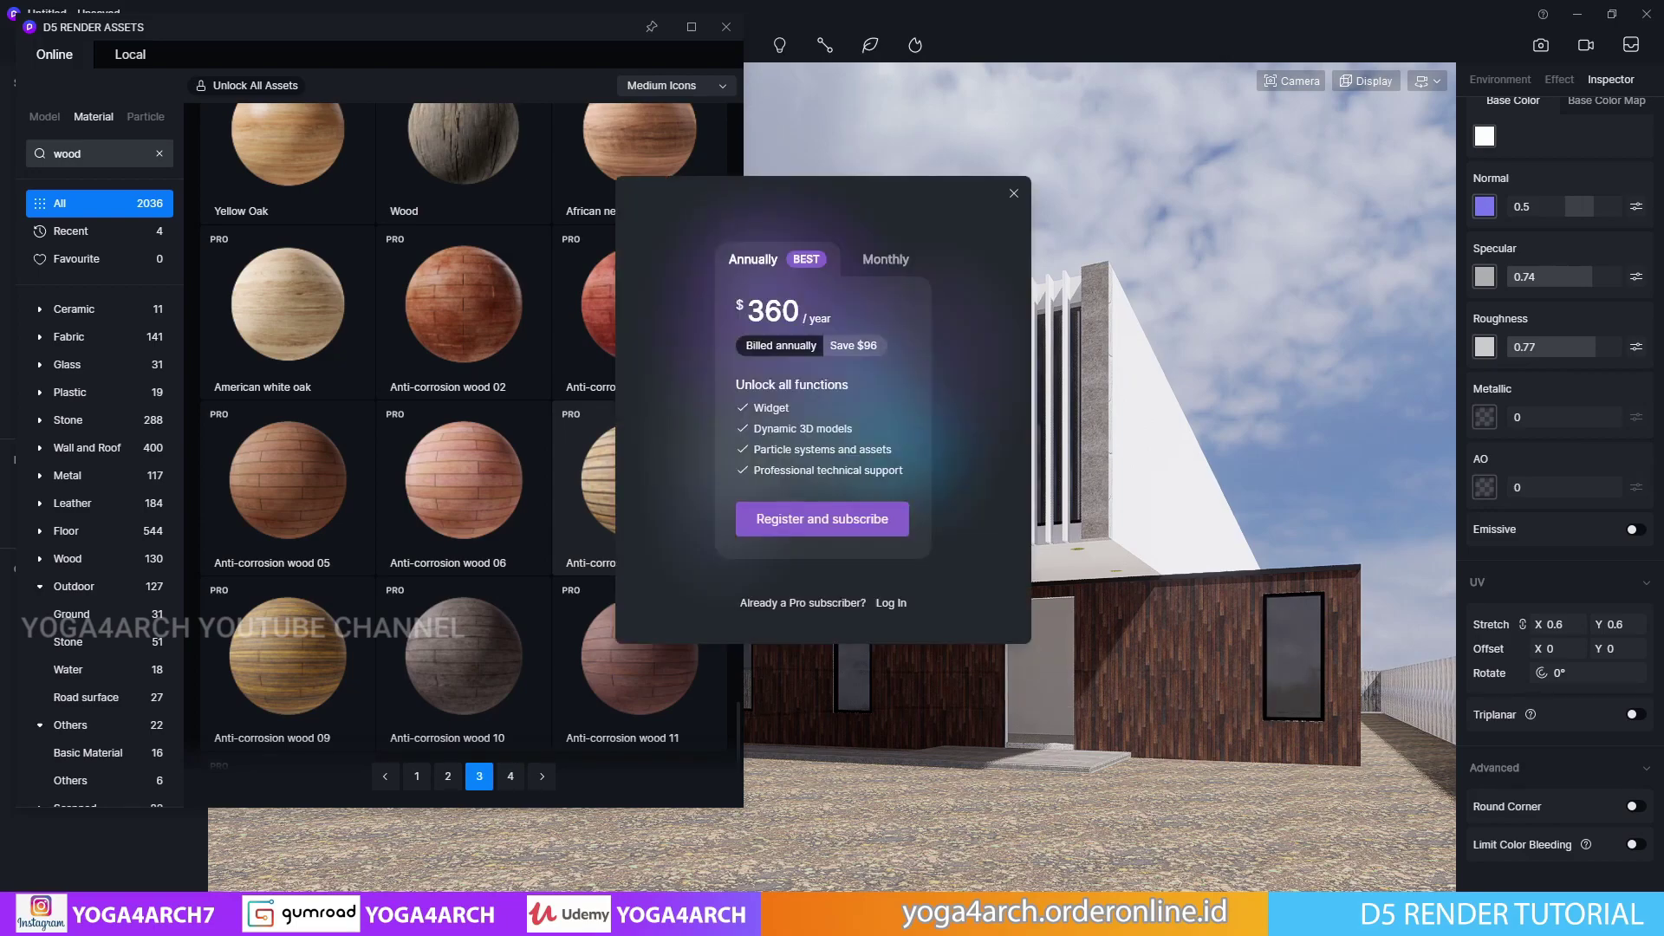
pyautogui.click(891, 603)
pyautogui.click(827, 365)
pyautogui.write('•••••')
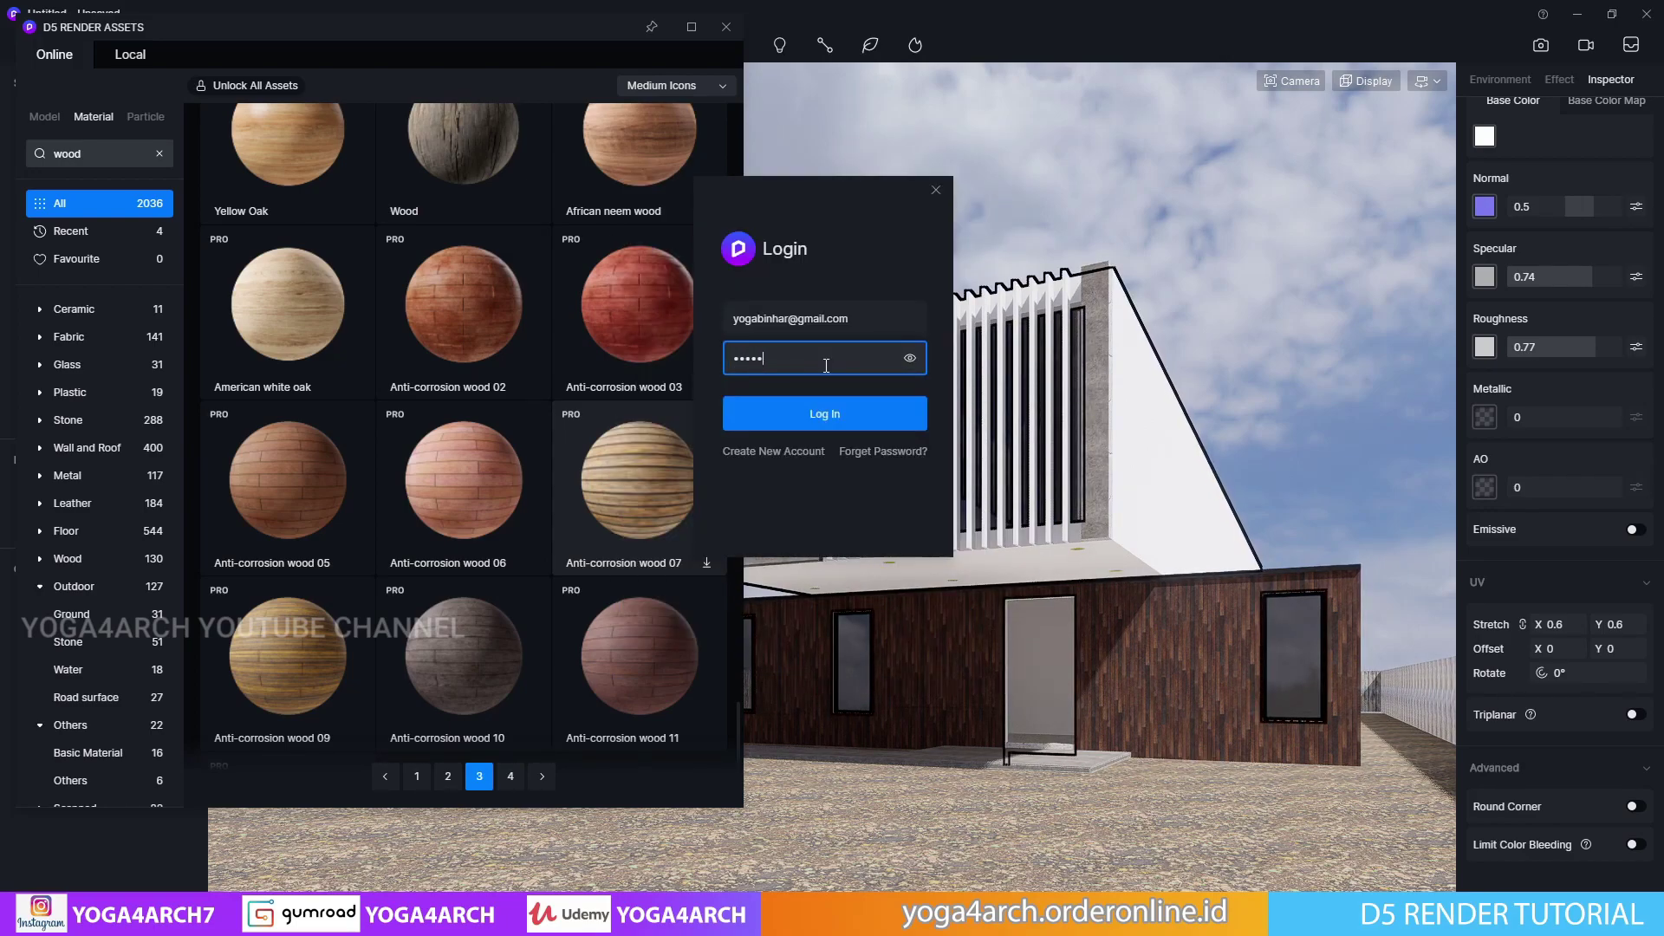
pyautogui.click(796, 421)
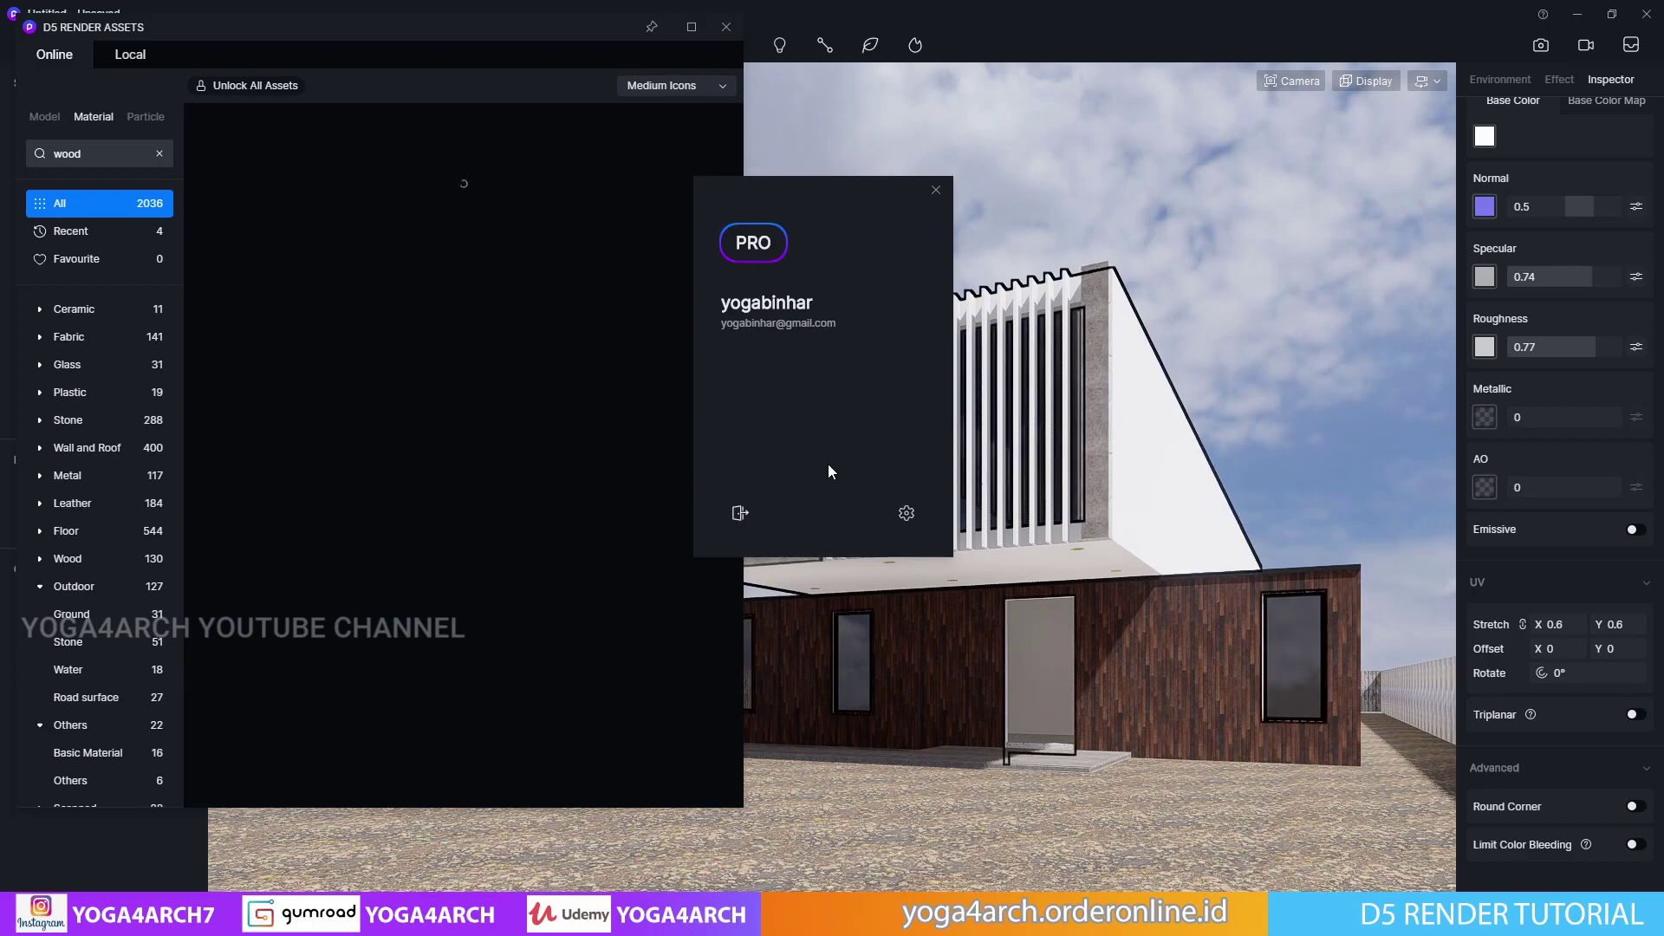
# Download the Tawny Antiseptic Wood2 material from the wood results
pyautogui.moveTo(828, 450); pyautogui.dragTo(749, 519)
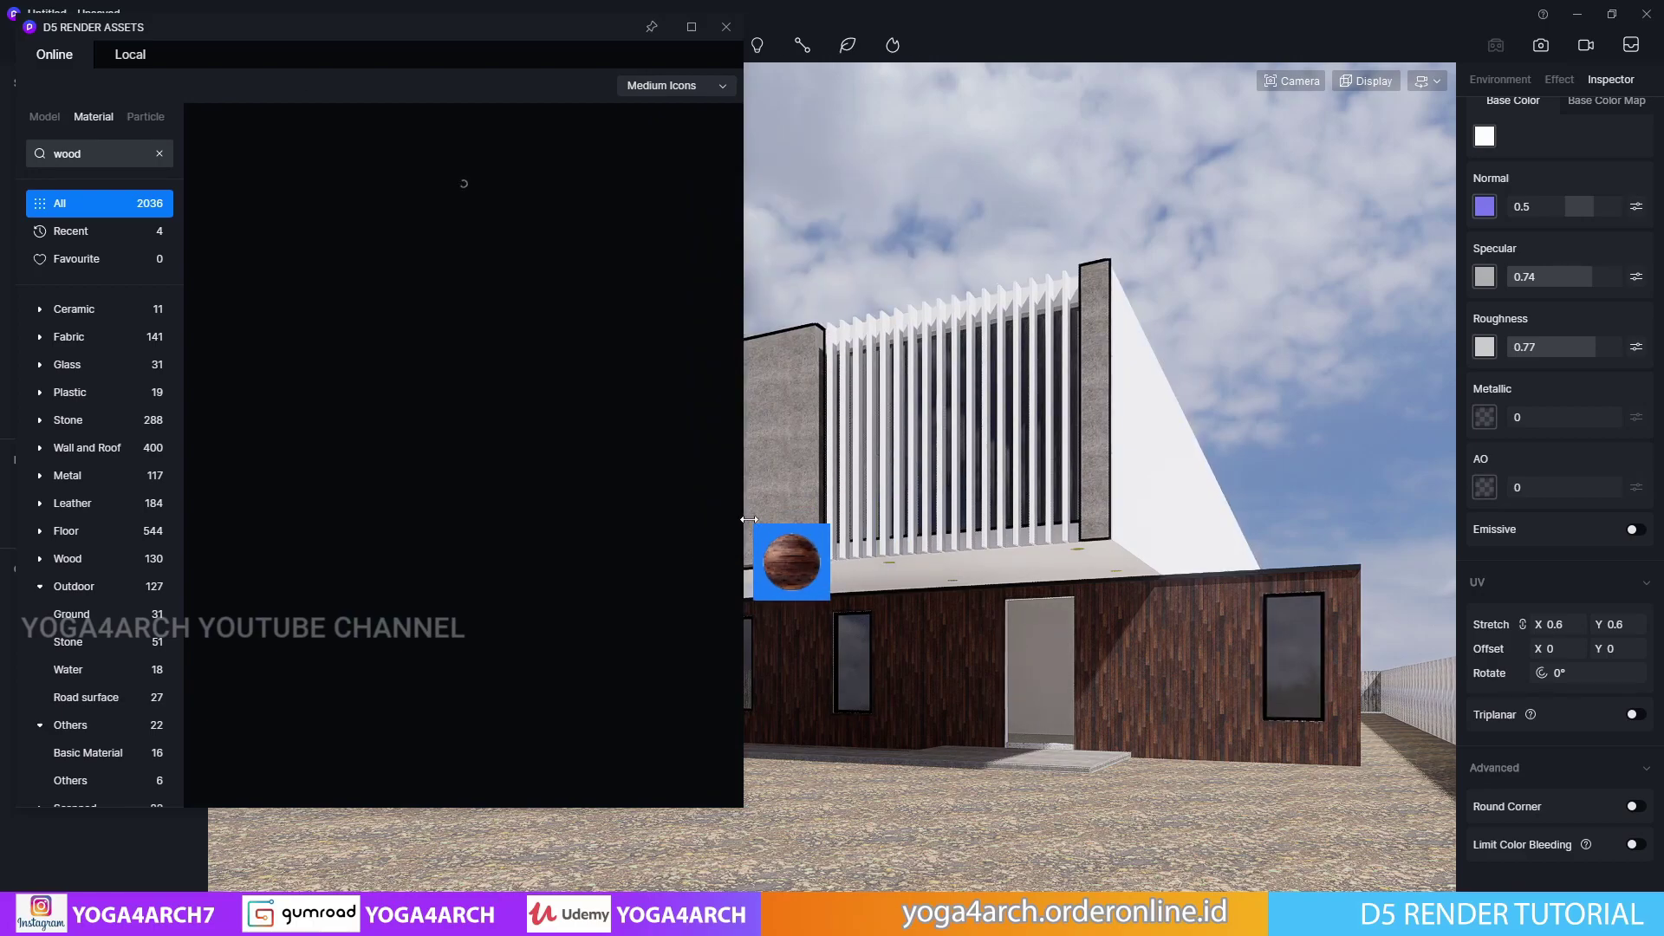
pyautogui.moveTo(749, 519); pyautogui.dragTo(646, 548)
pyautogui.click(346, 227)
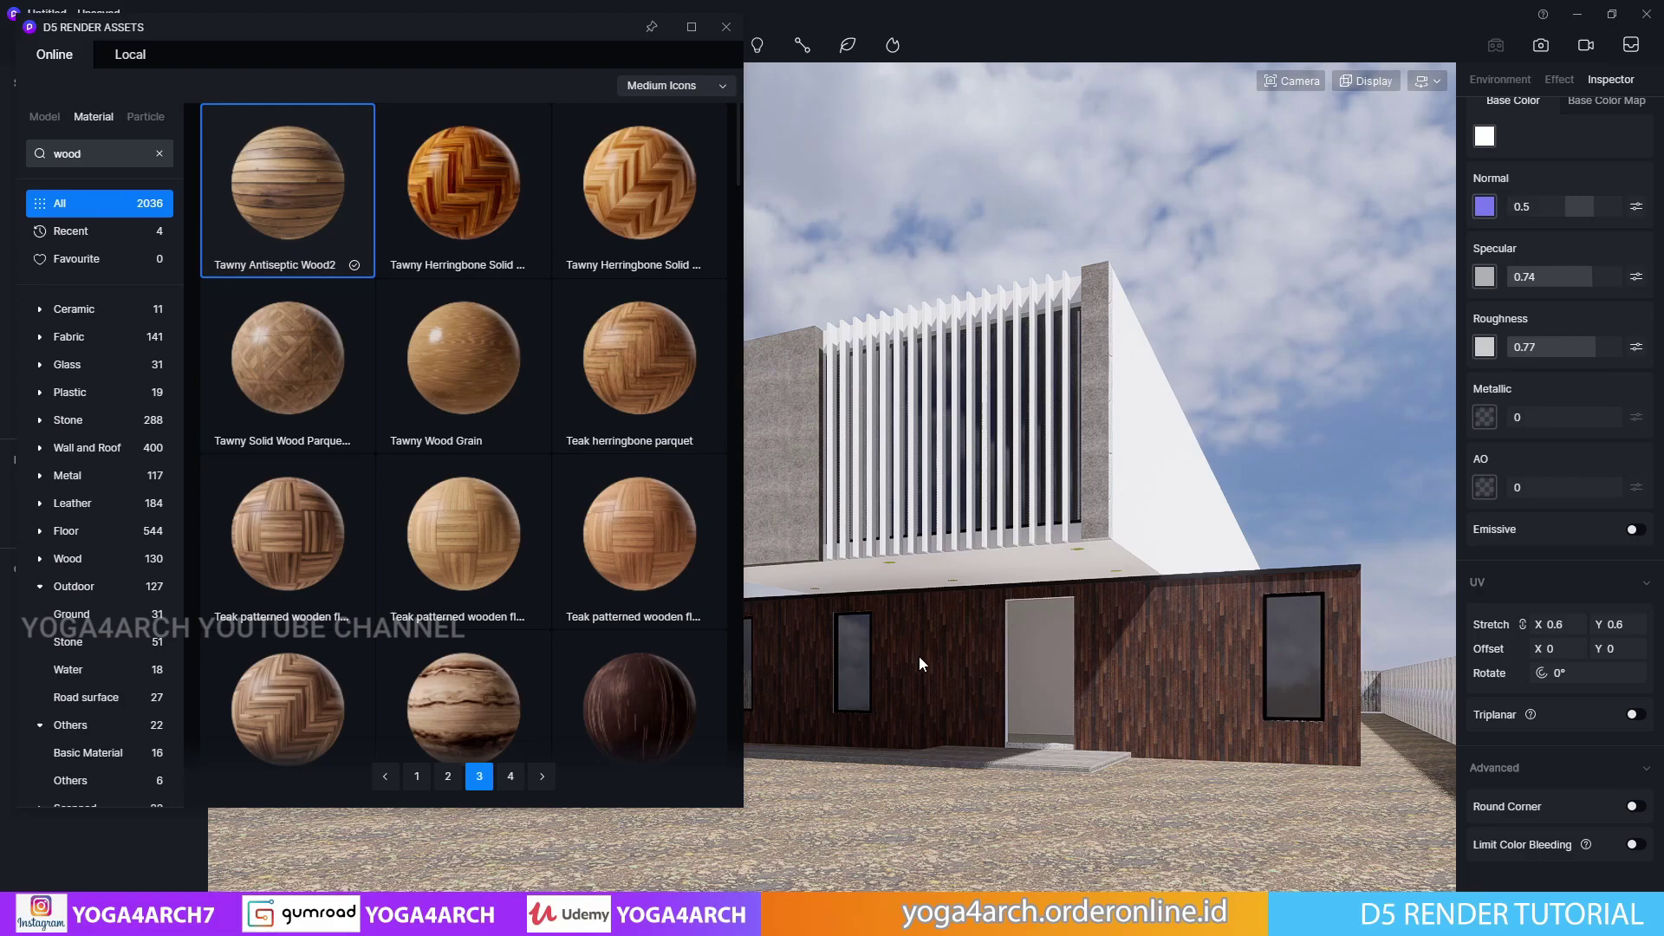
# Apply Tawny Antiseptic Wood2 to the ground-floor wall with UV stretch 0.25, then close Assets
pyautogui.click(924, 614)
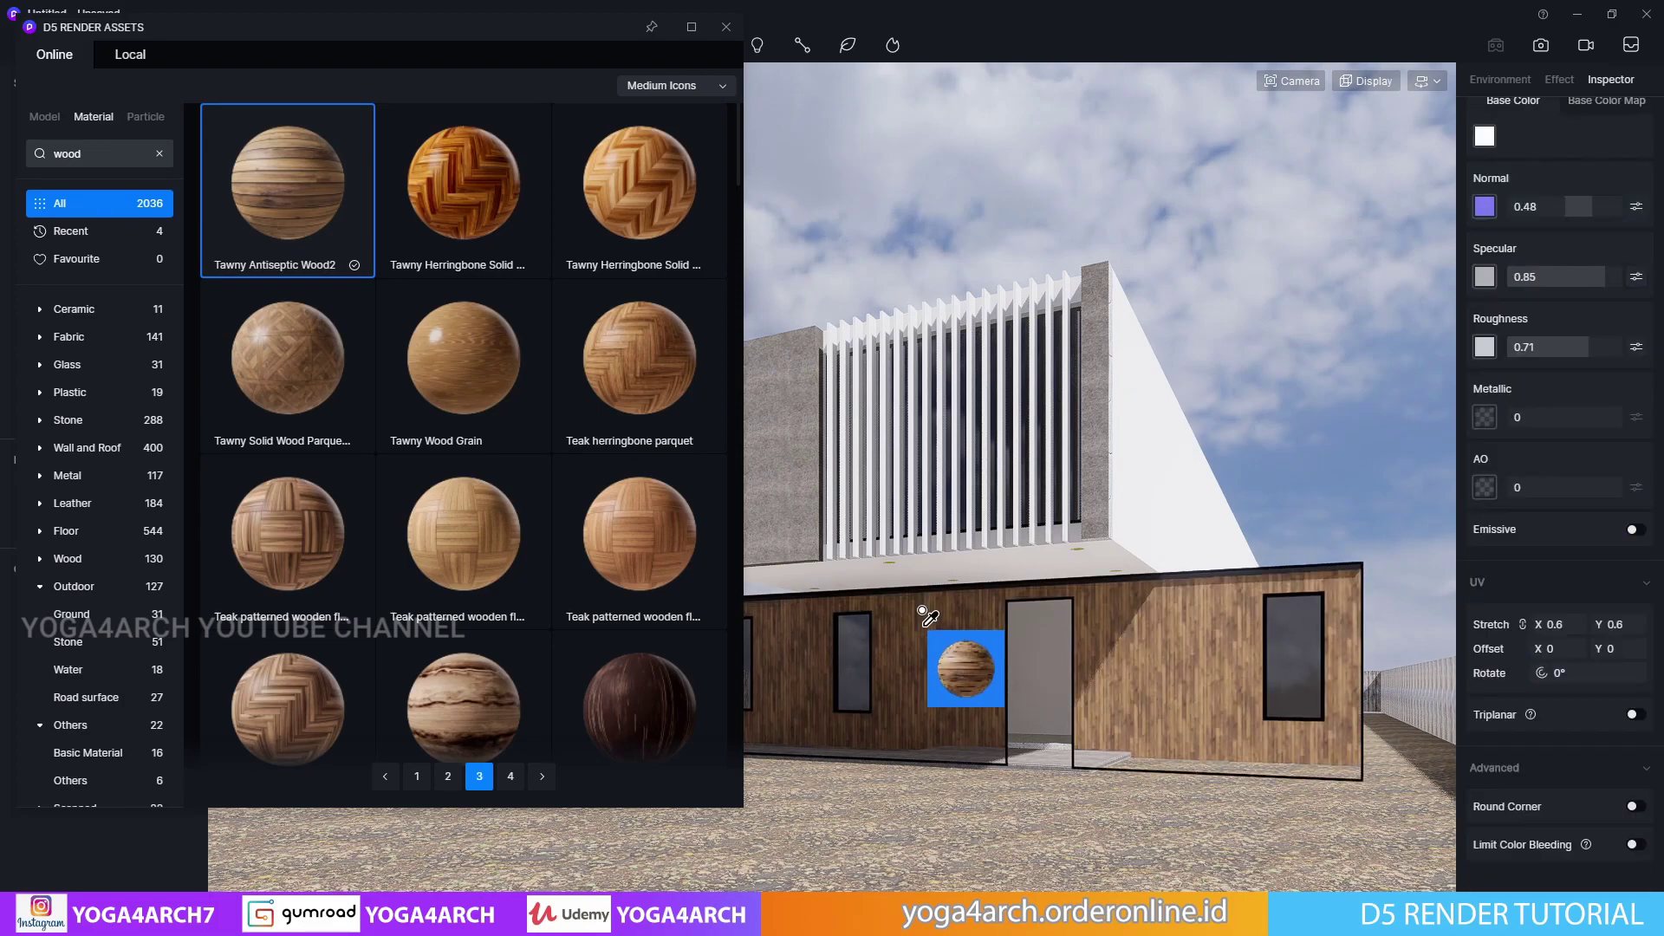
pyautogui.click(924, 626)
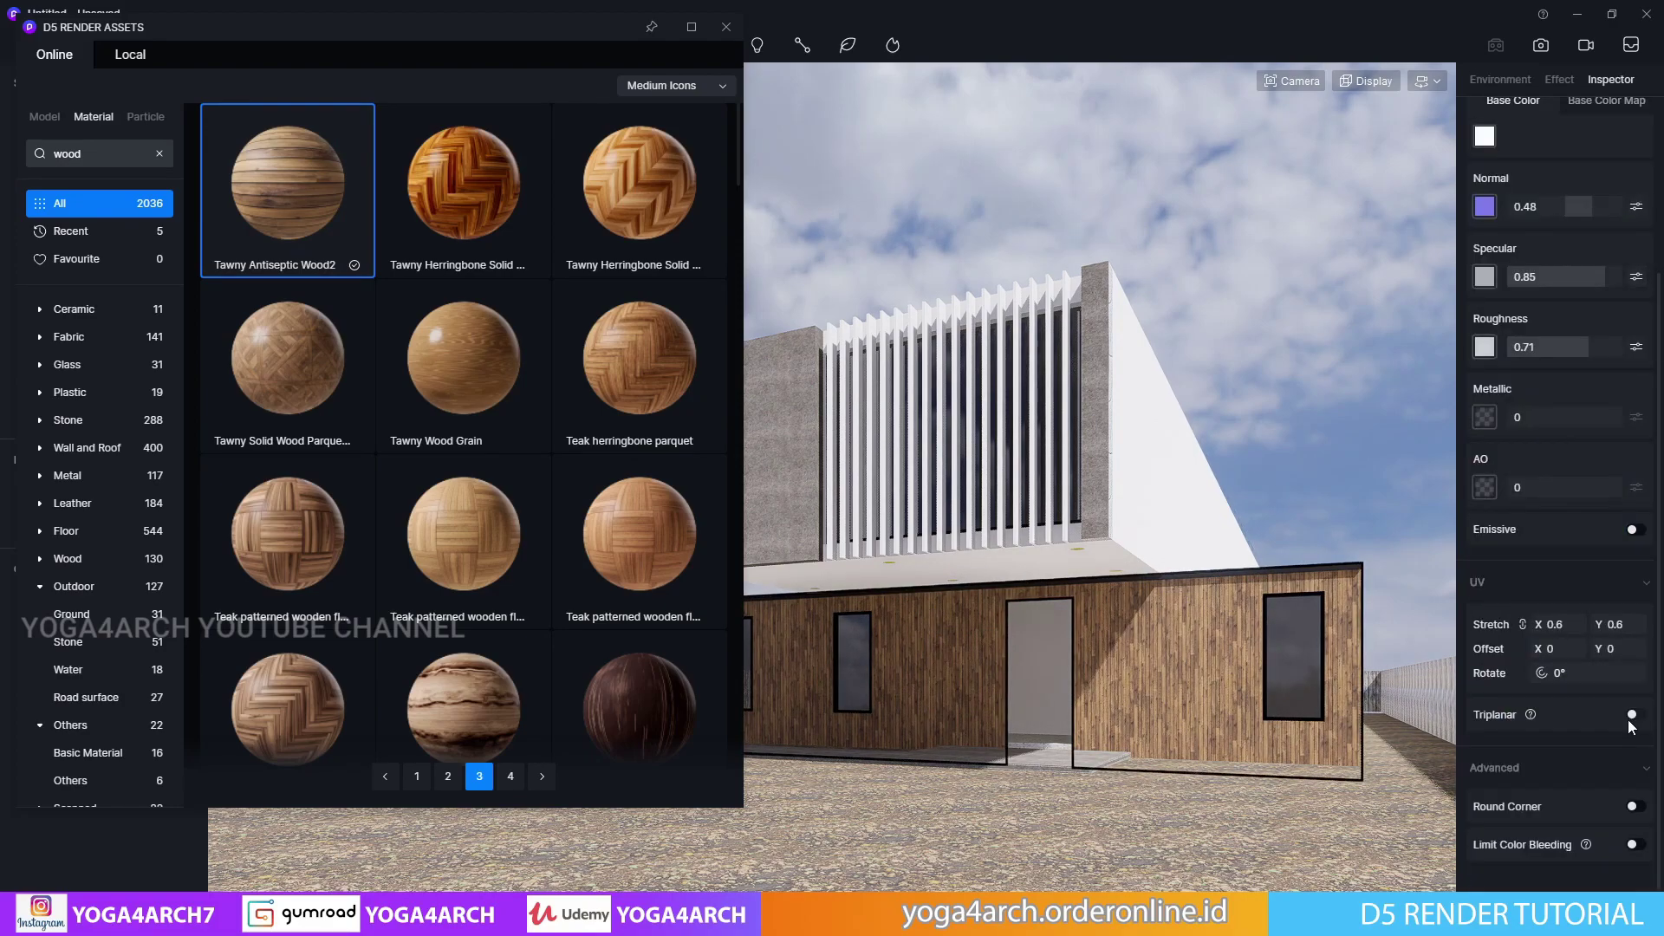
pyautogui.write('0.3')
pyautogui.press('Return')
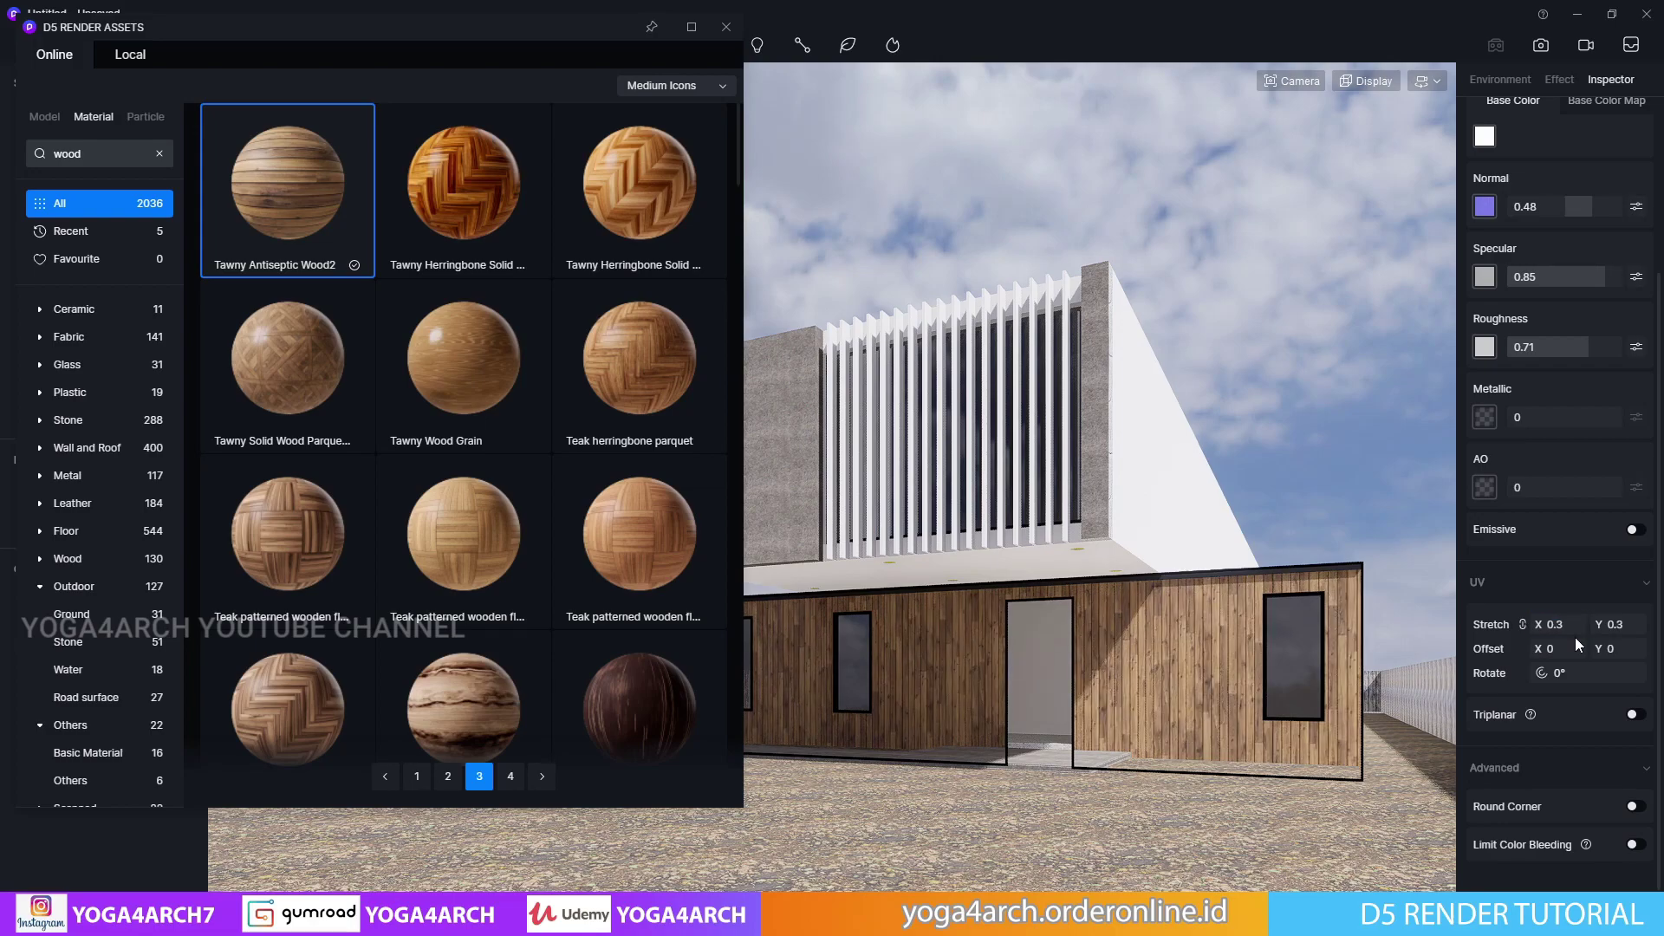
pyautogui.click(1555, 624)
pyautogui.write('0.25')
pyautogui.press('Return')
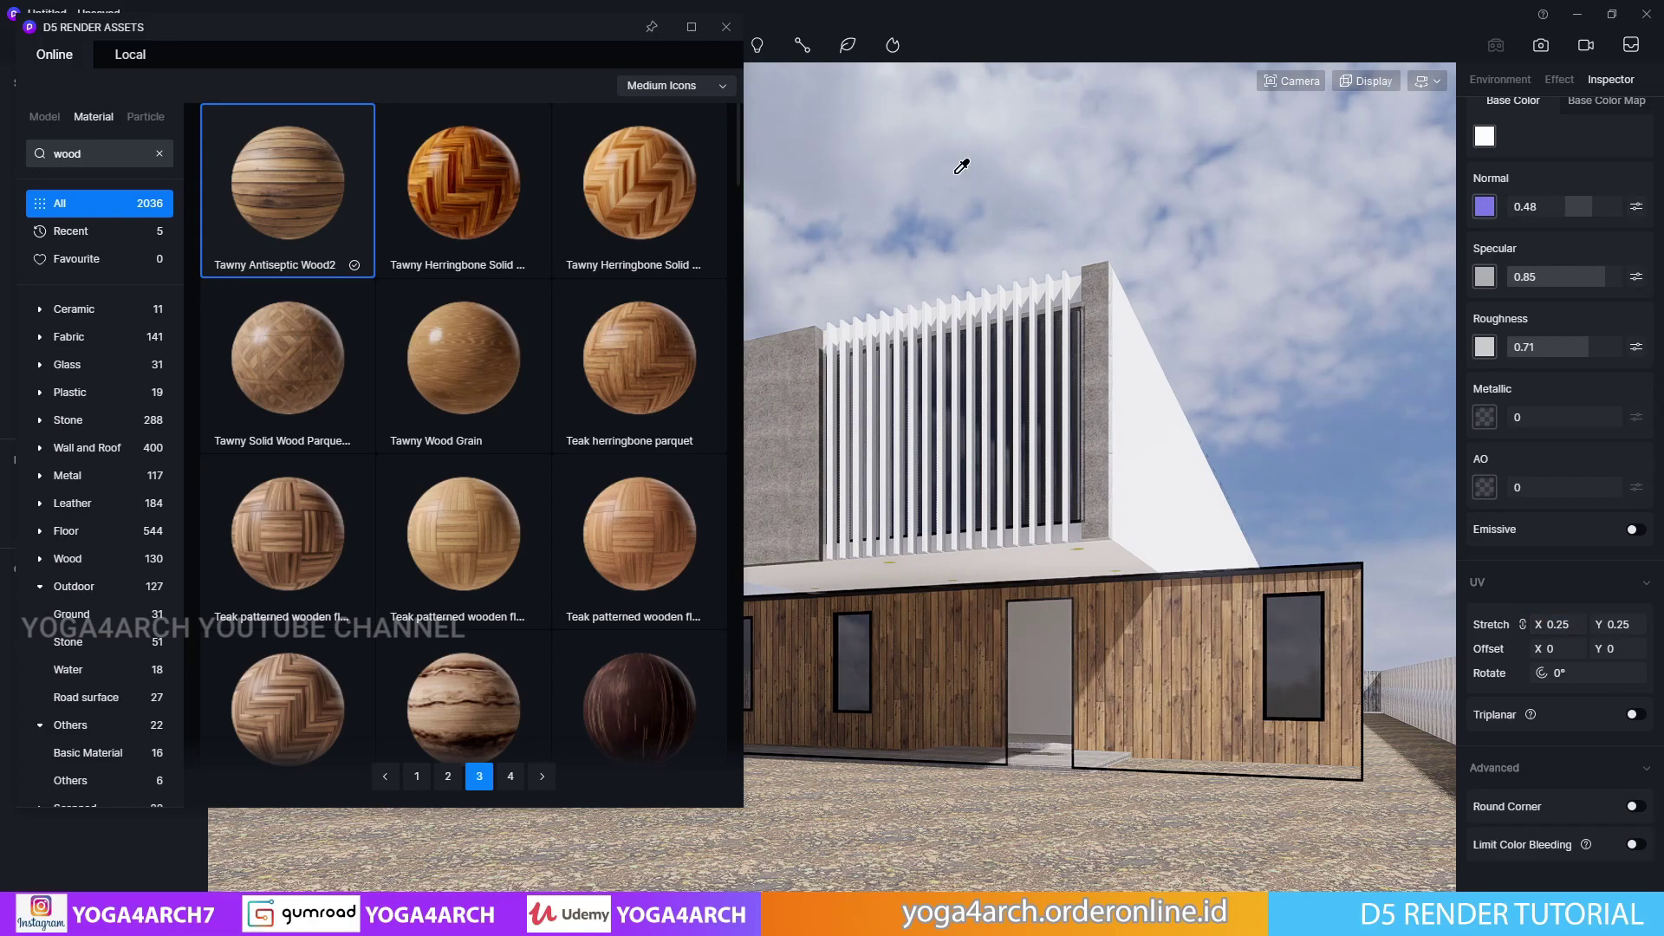
pyautogui.click(726, 27)
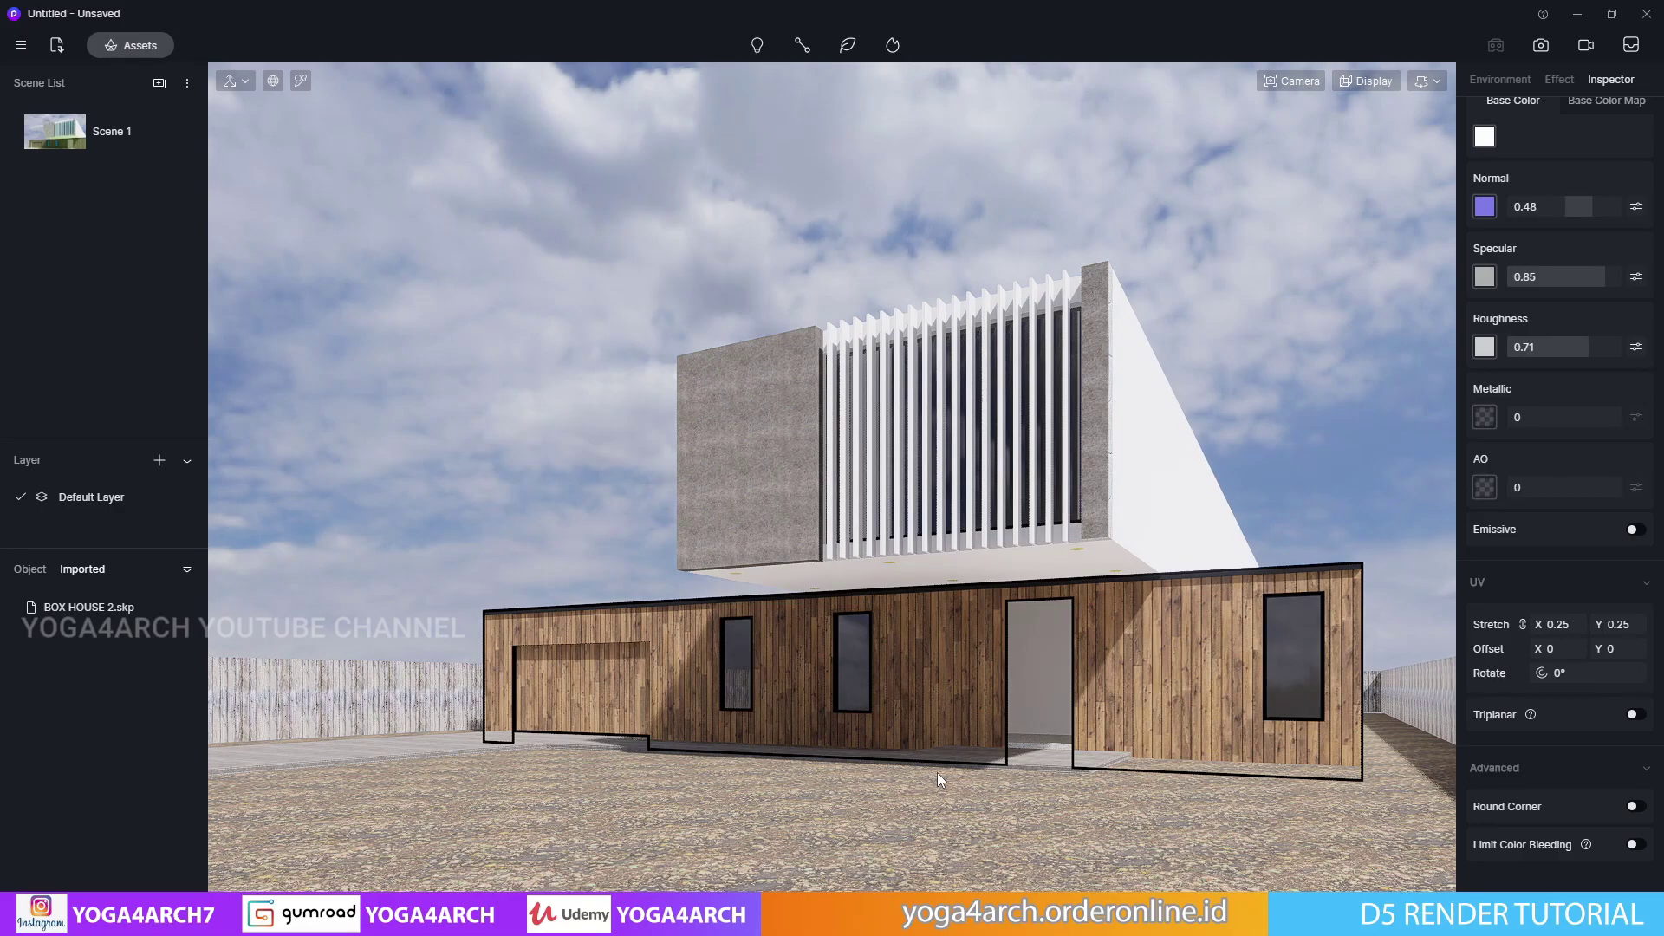
# Download the Tile floor 10 material and apply it to the perimeter fence
pyautogui.click(147, 48)
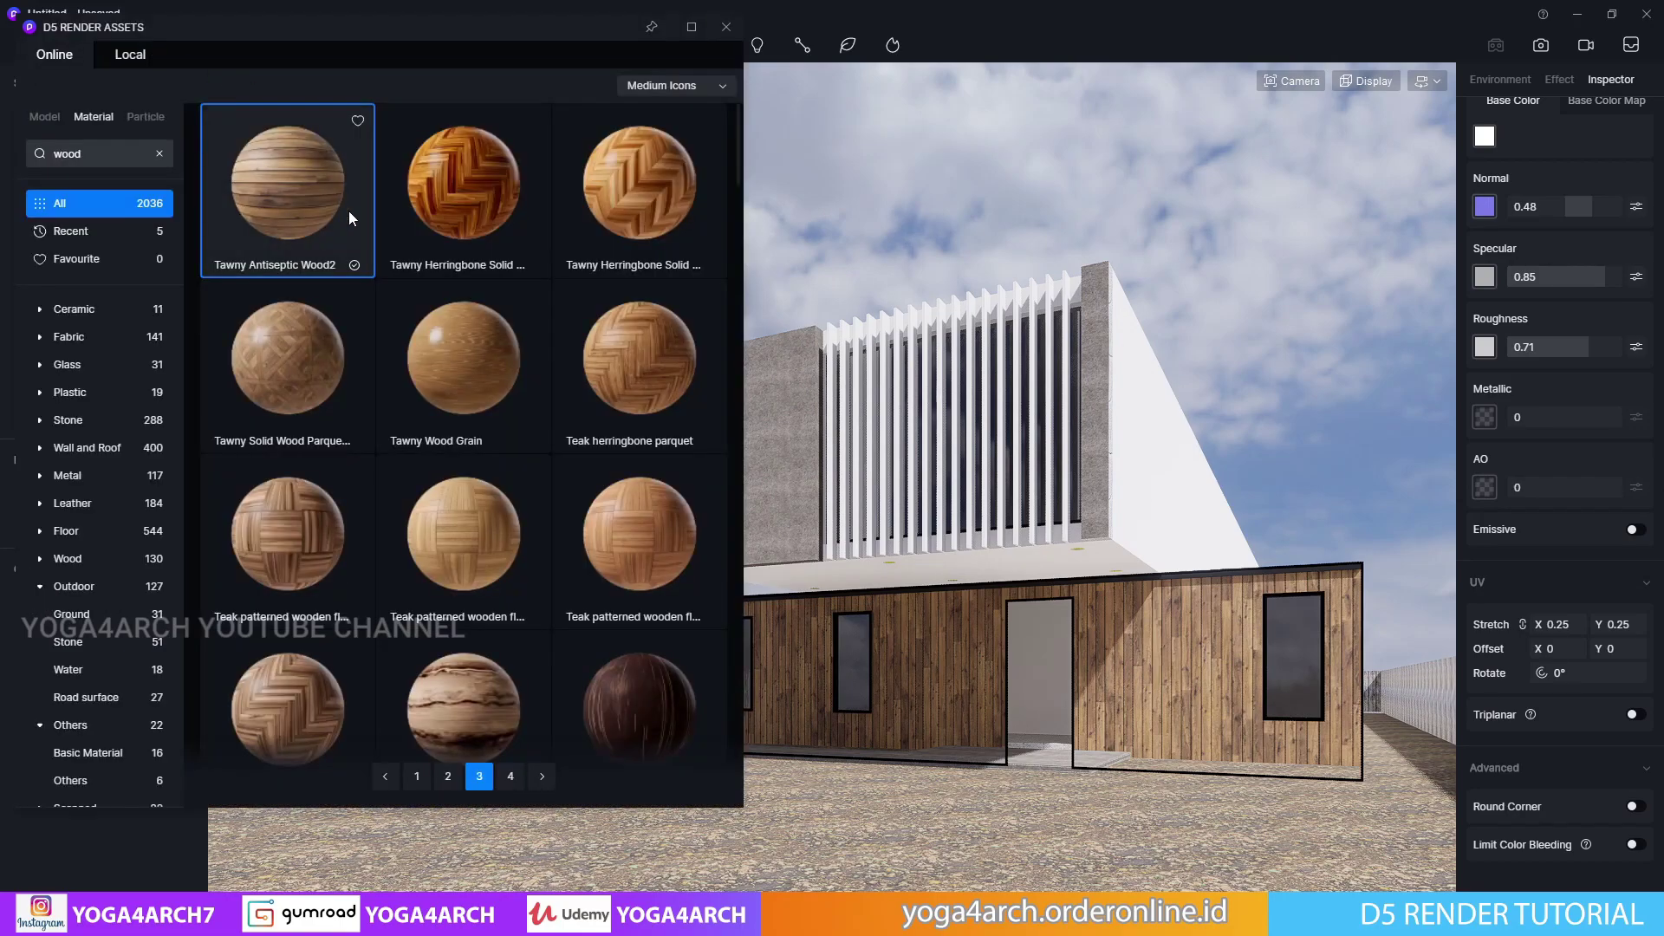
pyautogui.scroll(-2, 449, 373)
pyautogui.scroll(-3, 449, 371)
pyautogui.scroll(-2, 496, 468)
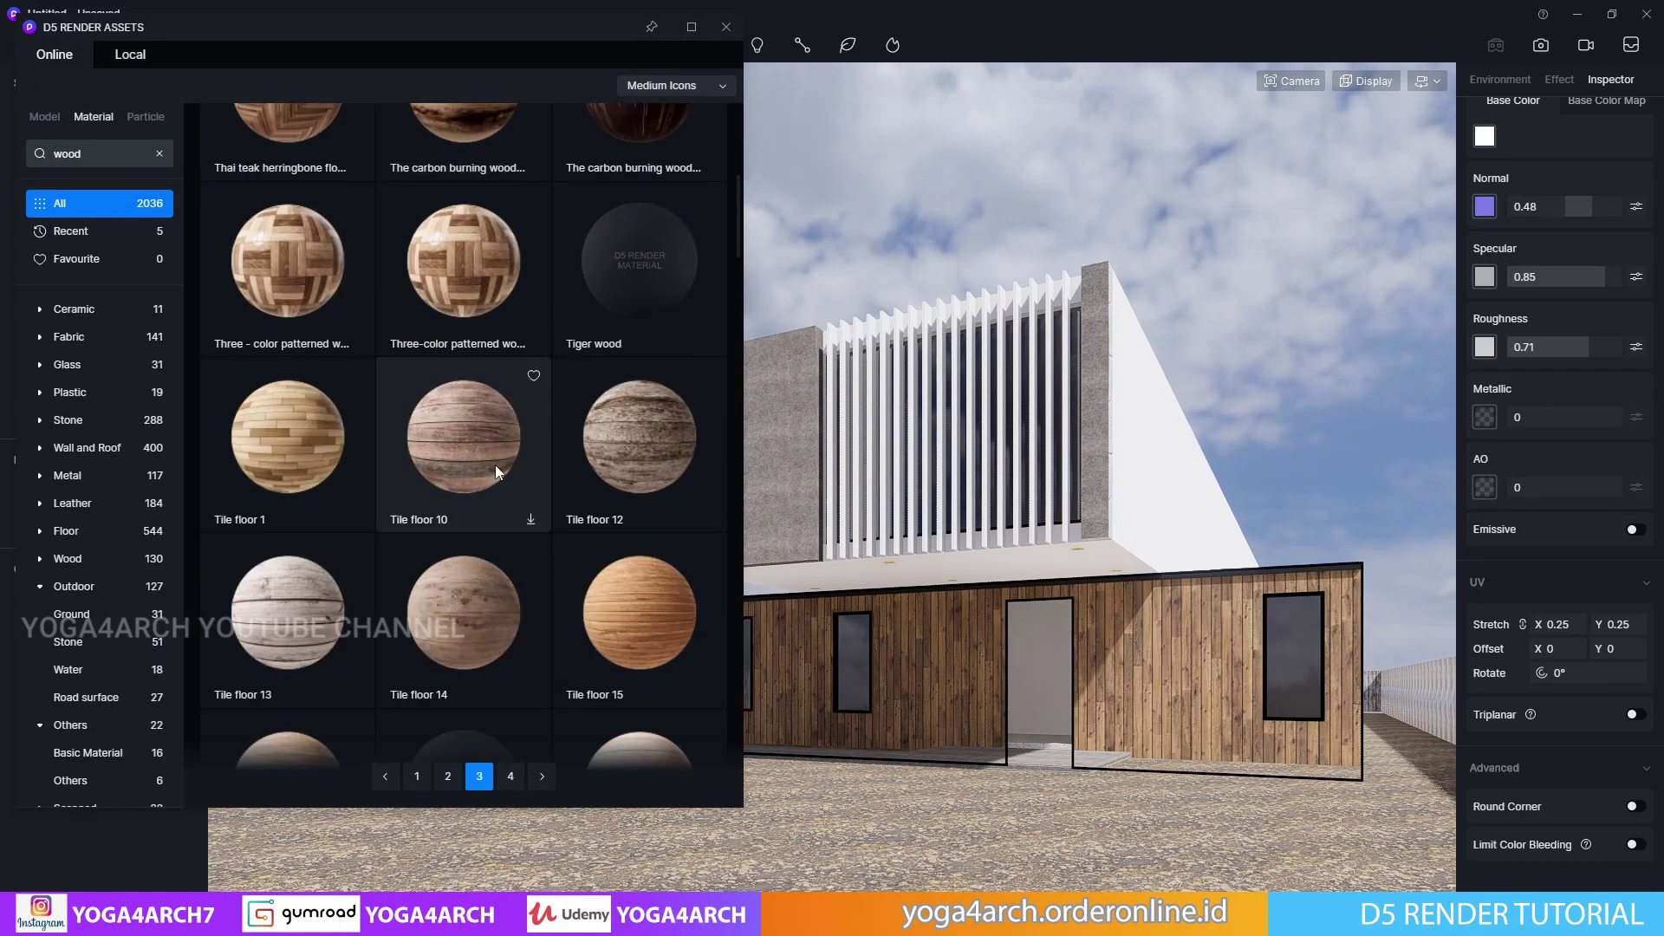
pyautogui.scroll(-1, 496, 465)
pyautogui.click(530, 415)
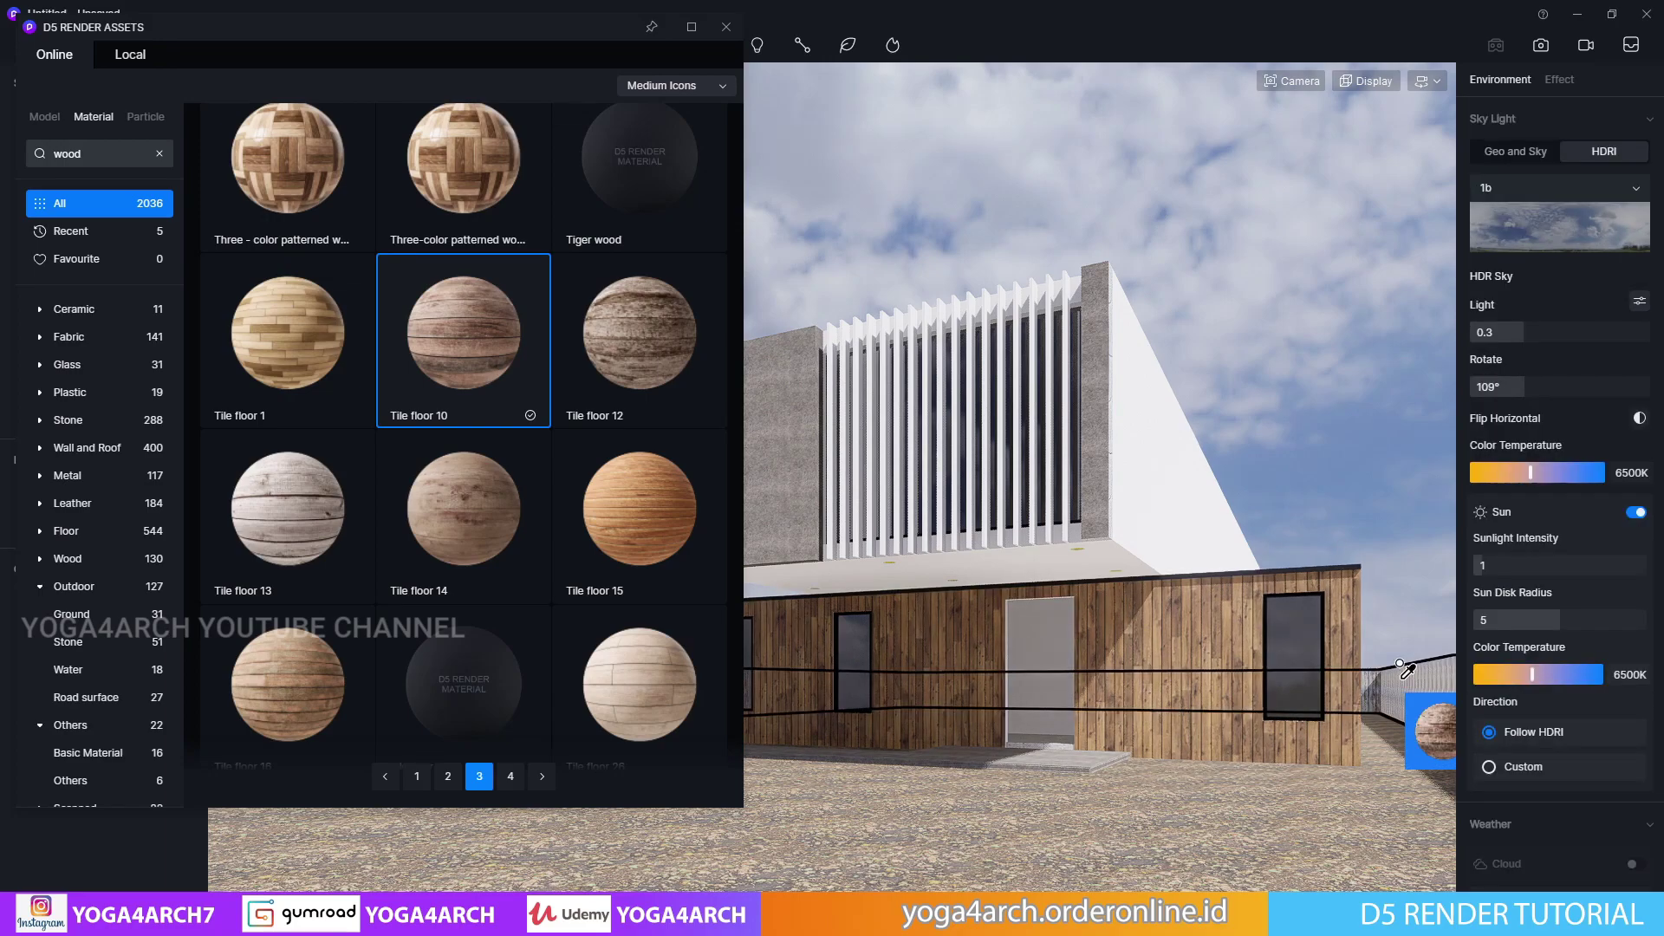
pyautogui.click(1386, 488)
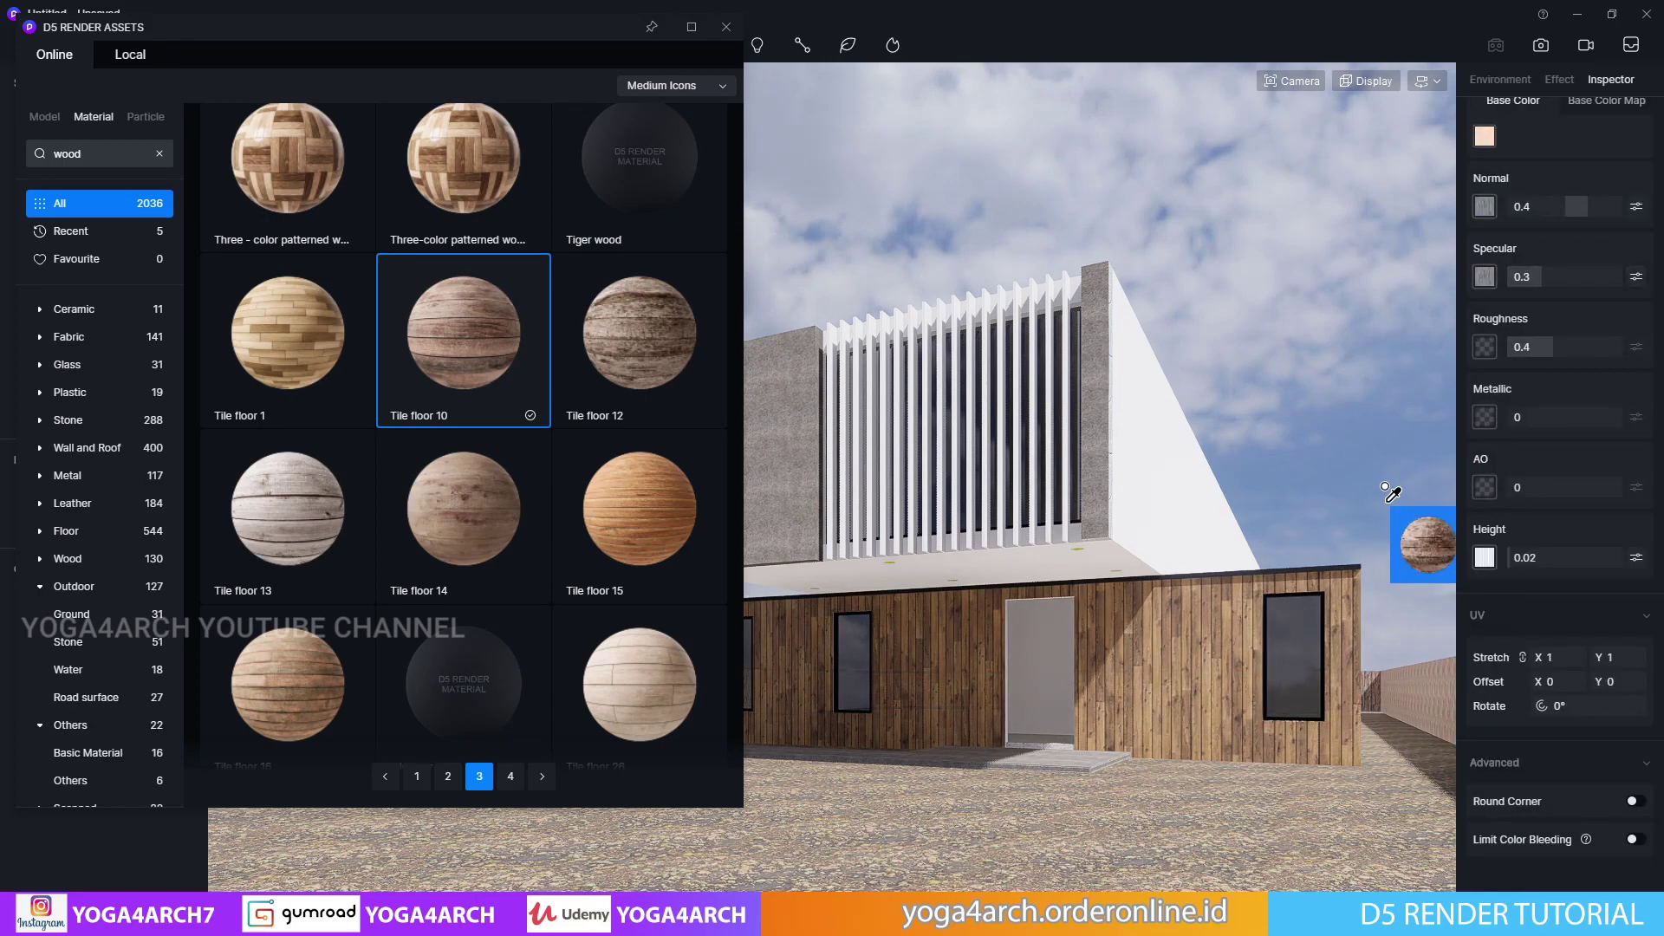
pyautogui.click(727, 27)
# Set the fence texture's UV stretch to 0.5, then to 0.2
pyautogui.press('Escape')
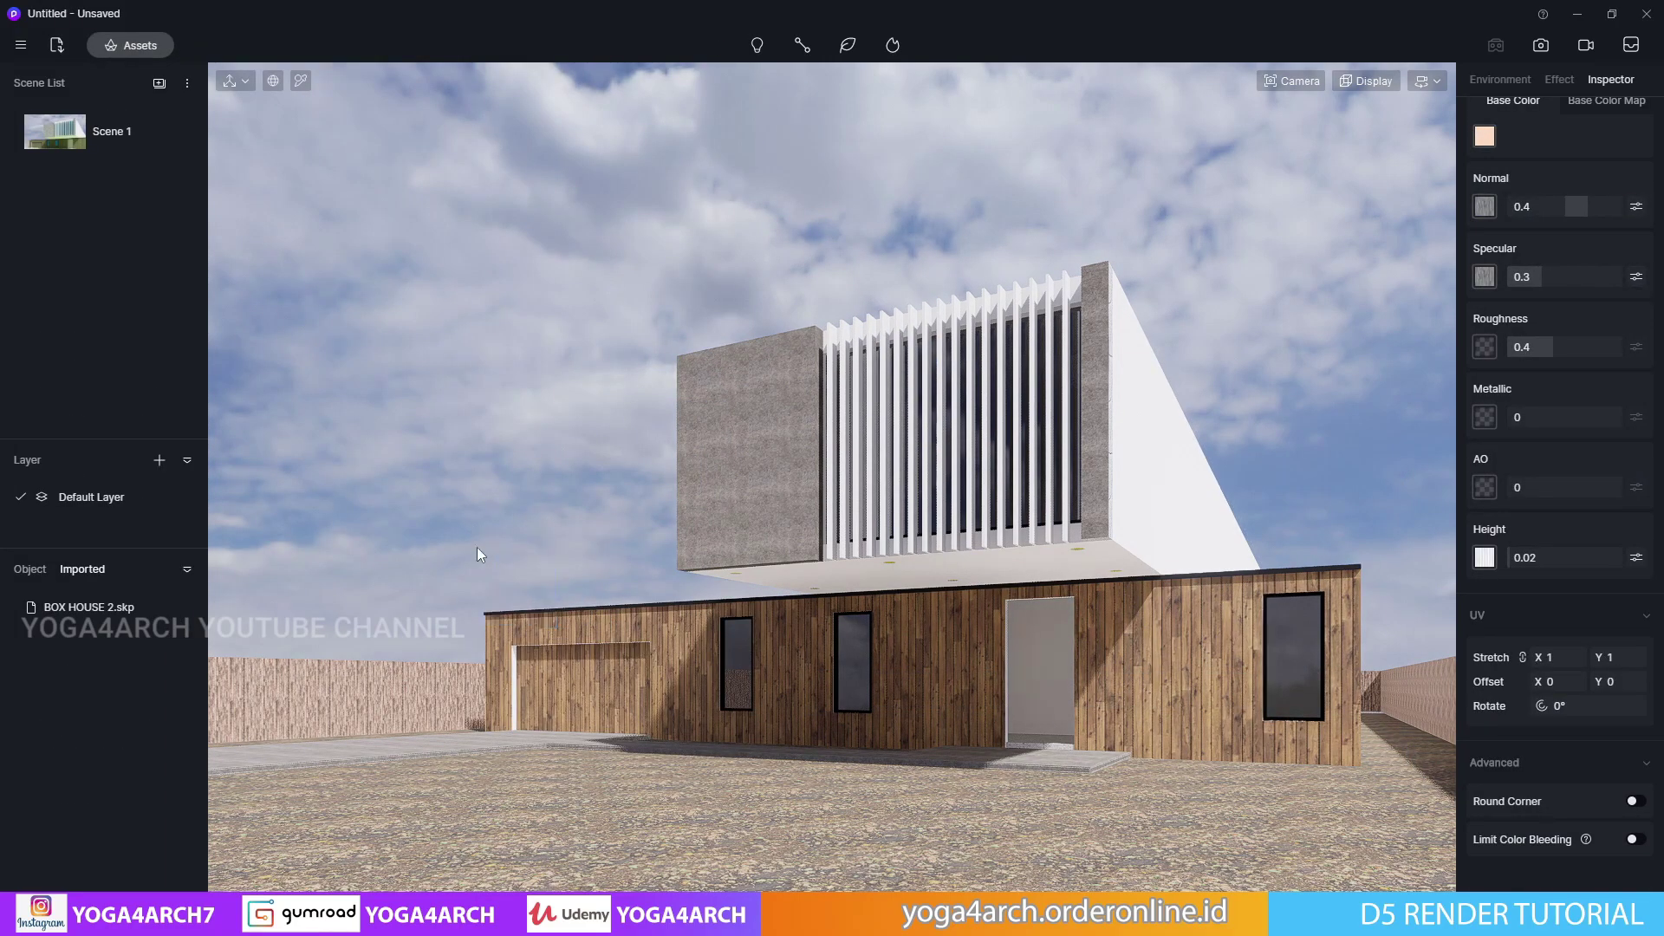
pyautogui.click(1252, 702)
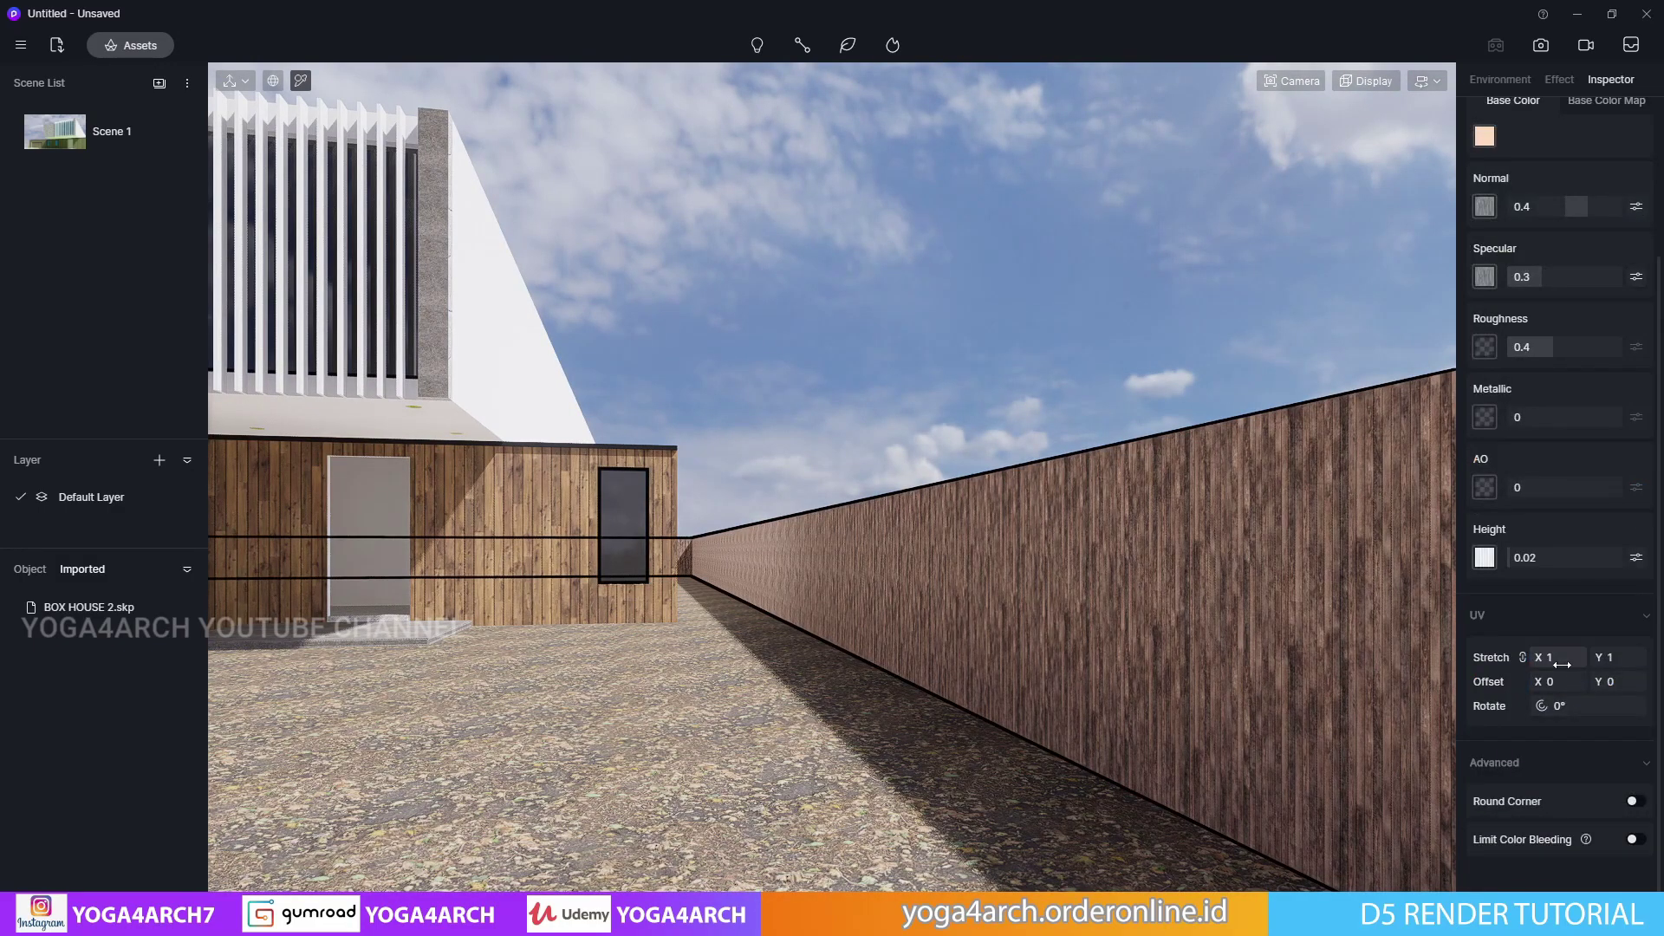
pyautogui.write('0.5')
pyautogui.press('Return')
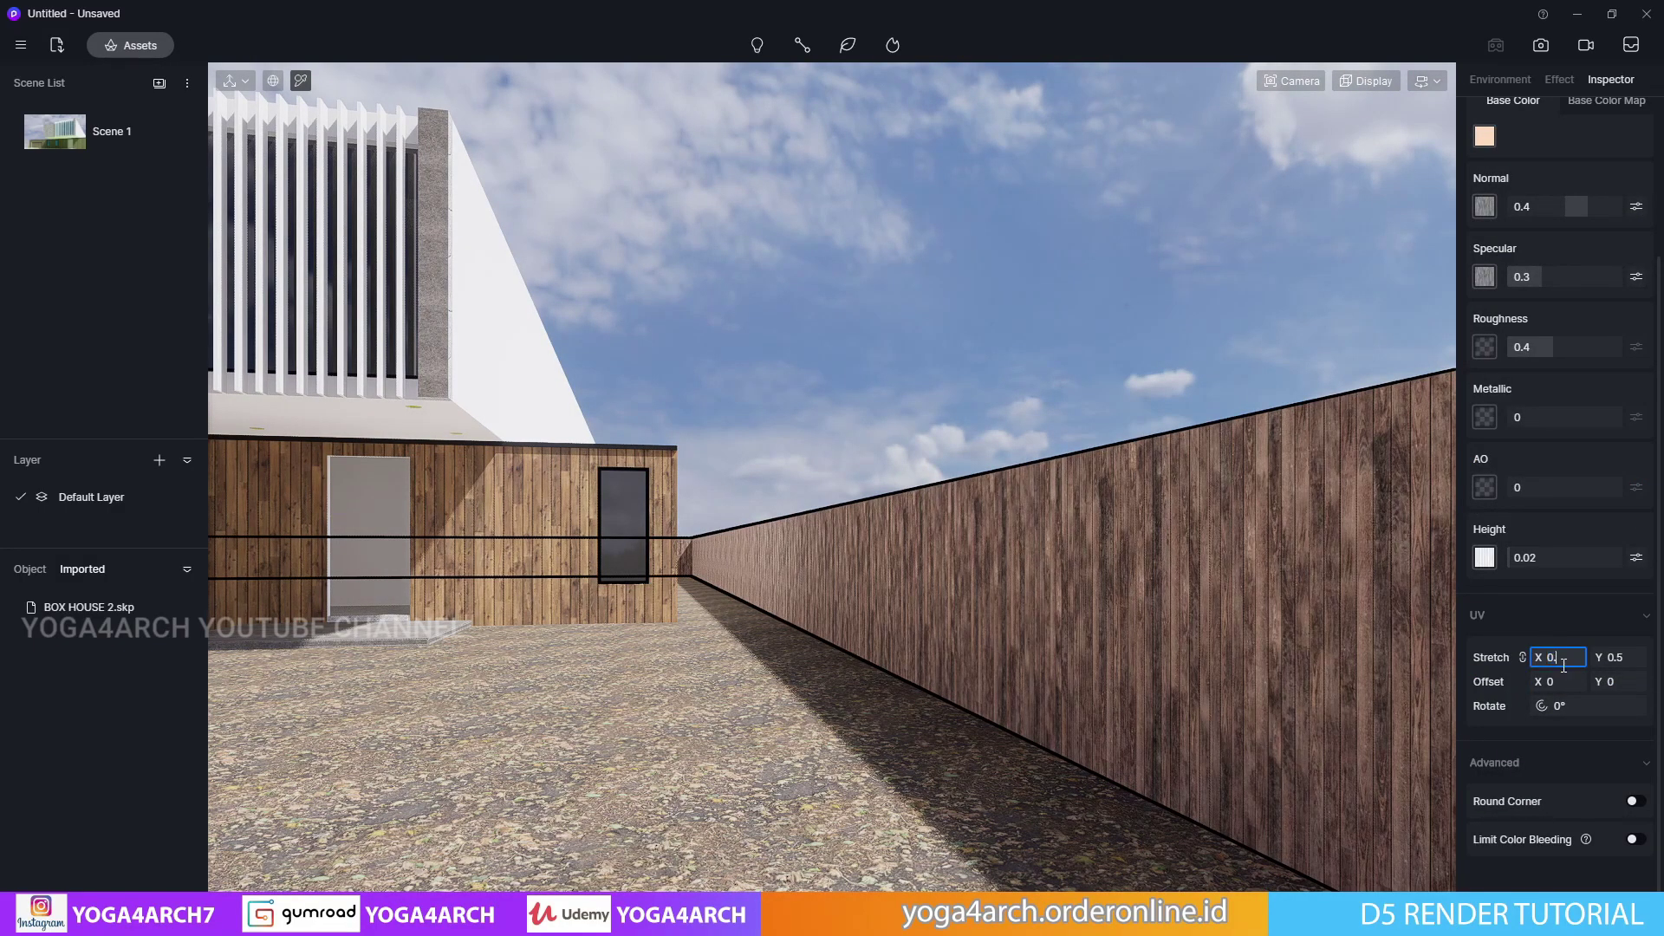
pyautogui.write('2')
pyautogui.press('Return')
# Return to Scene 1 and tint the upper volume's white walls light grey
pyautogui.click(55, 137)
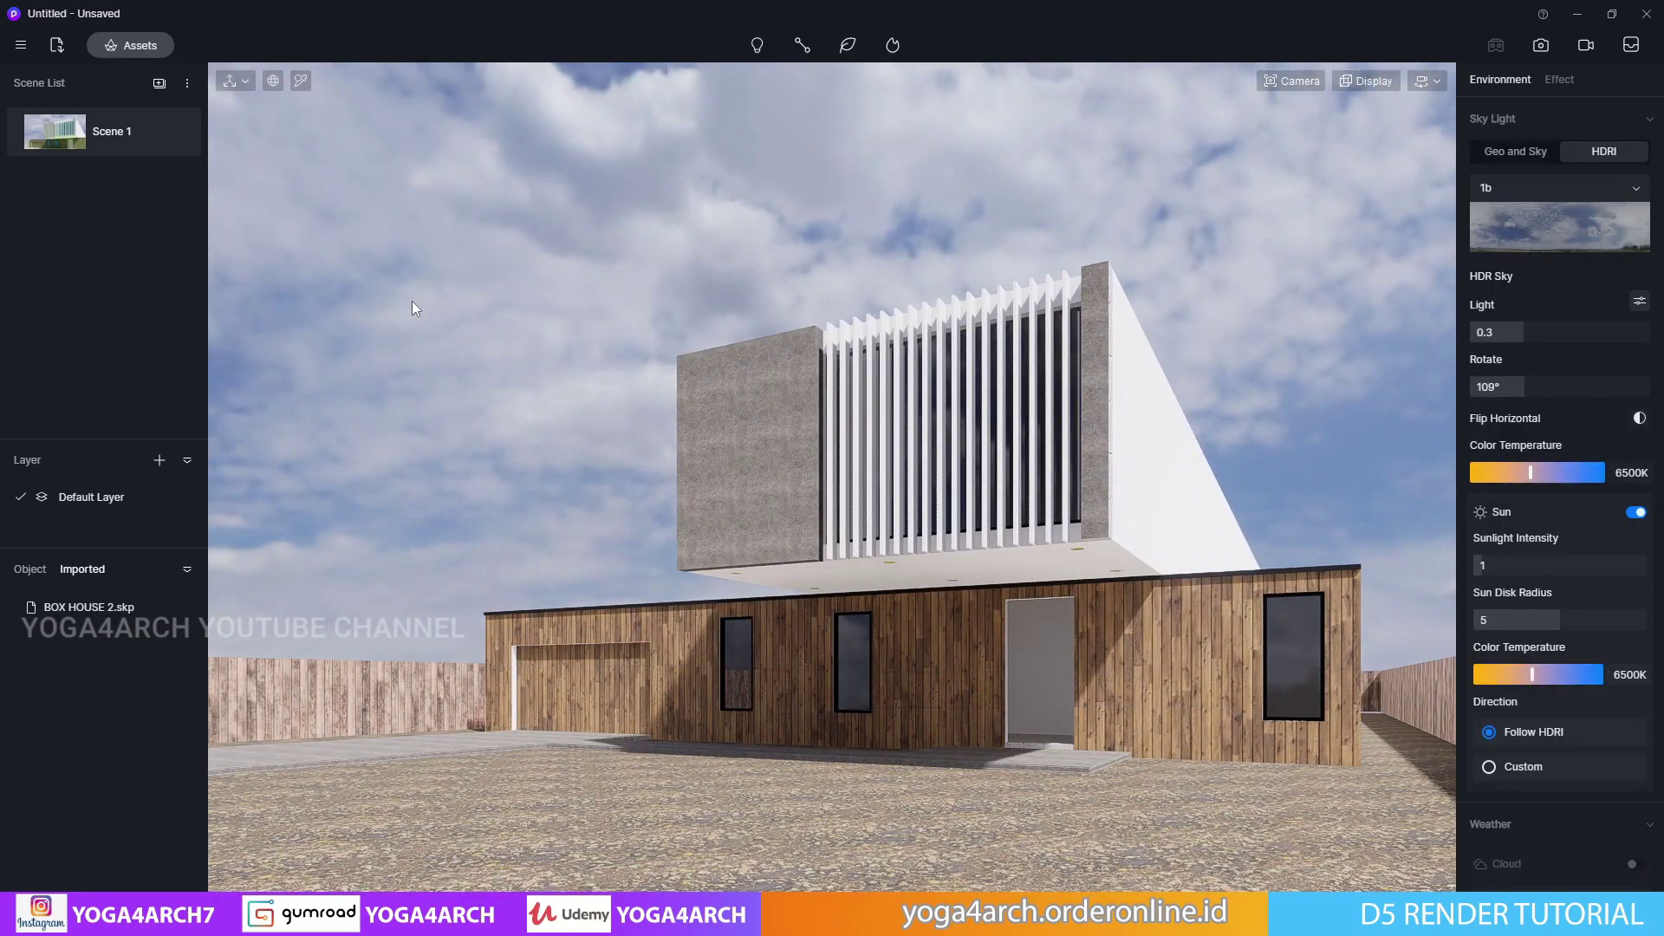
pyautogui.click(1162, 416)
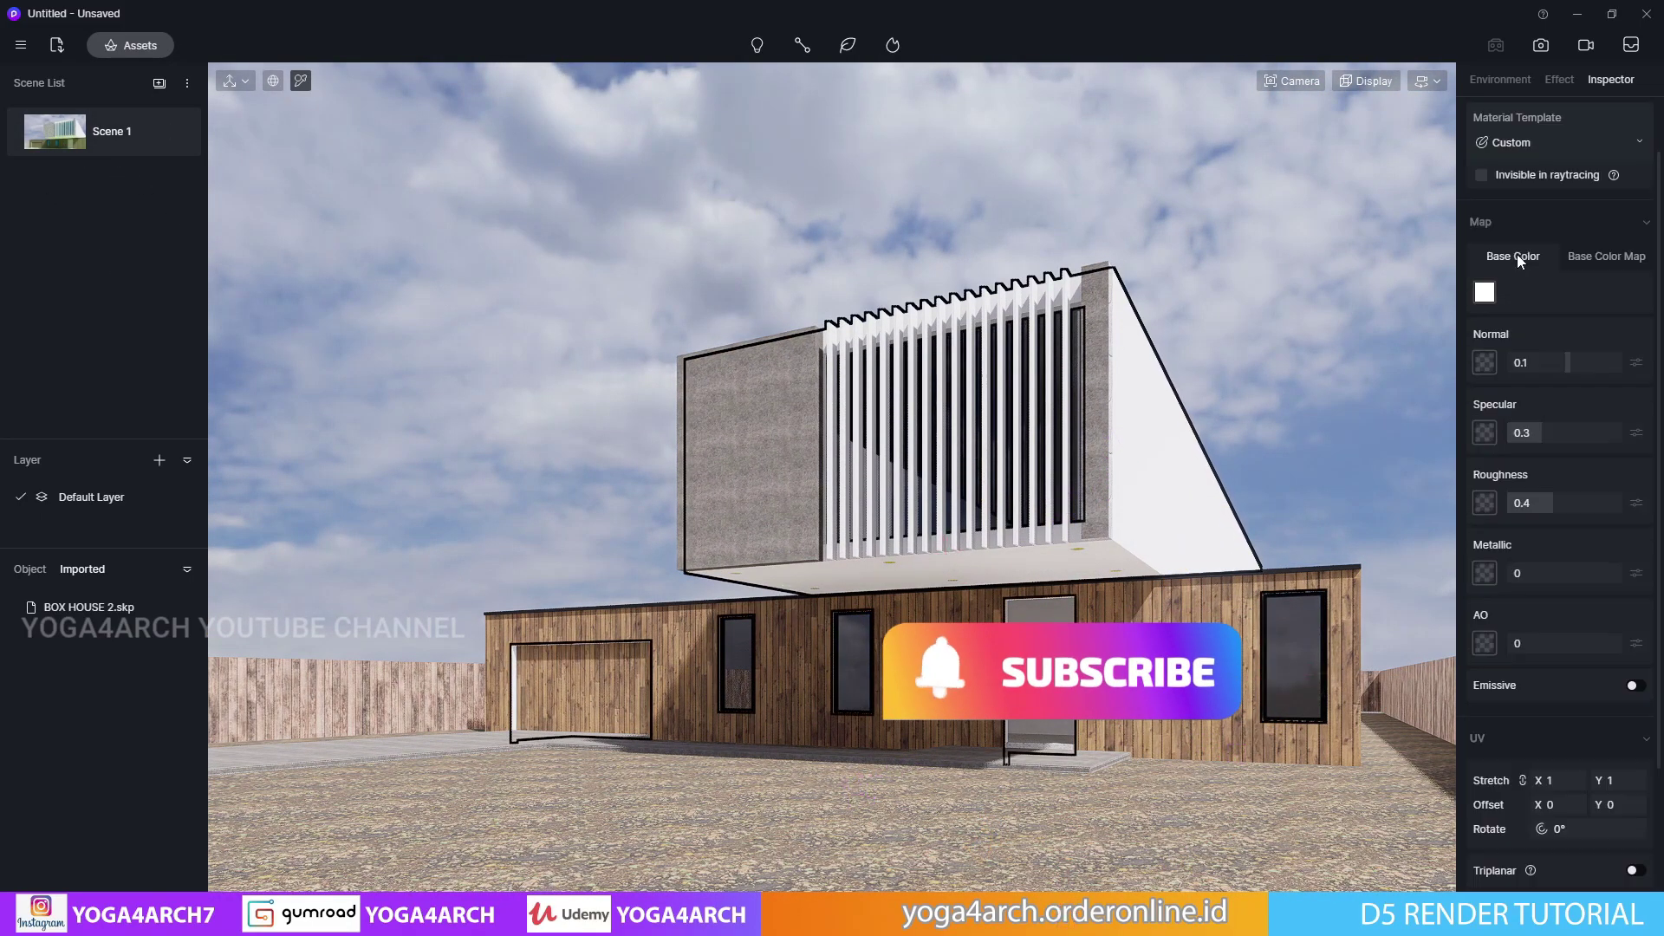
pyautogui.click(1485, 292)
pyautogui.click(1479, 383)
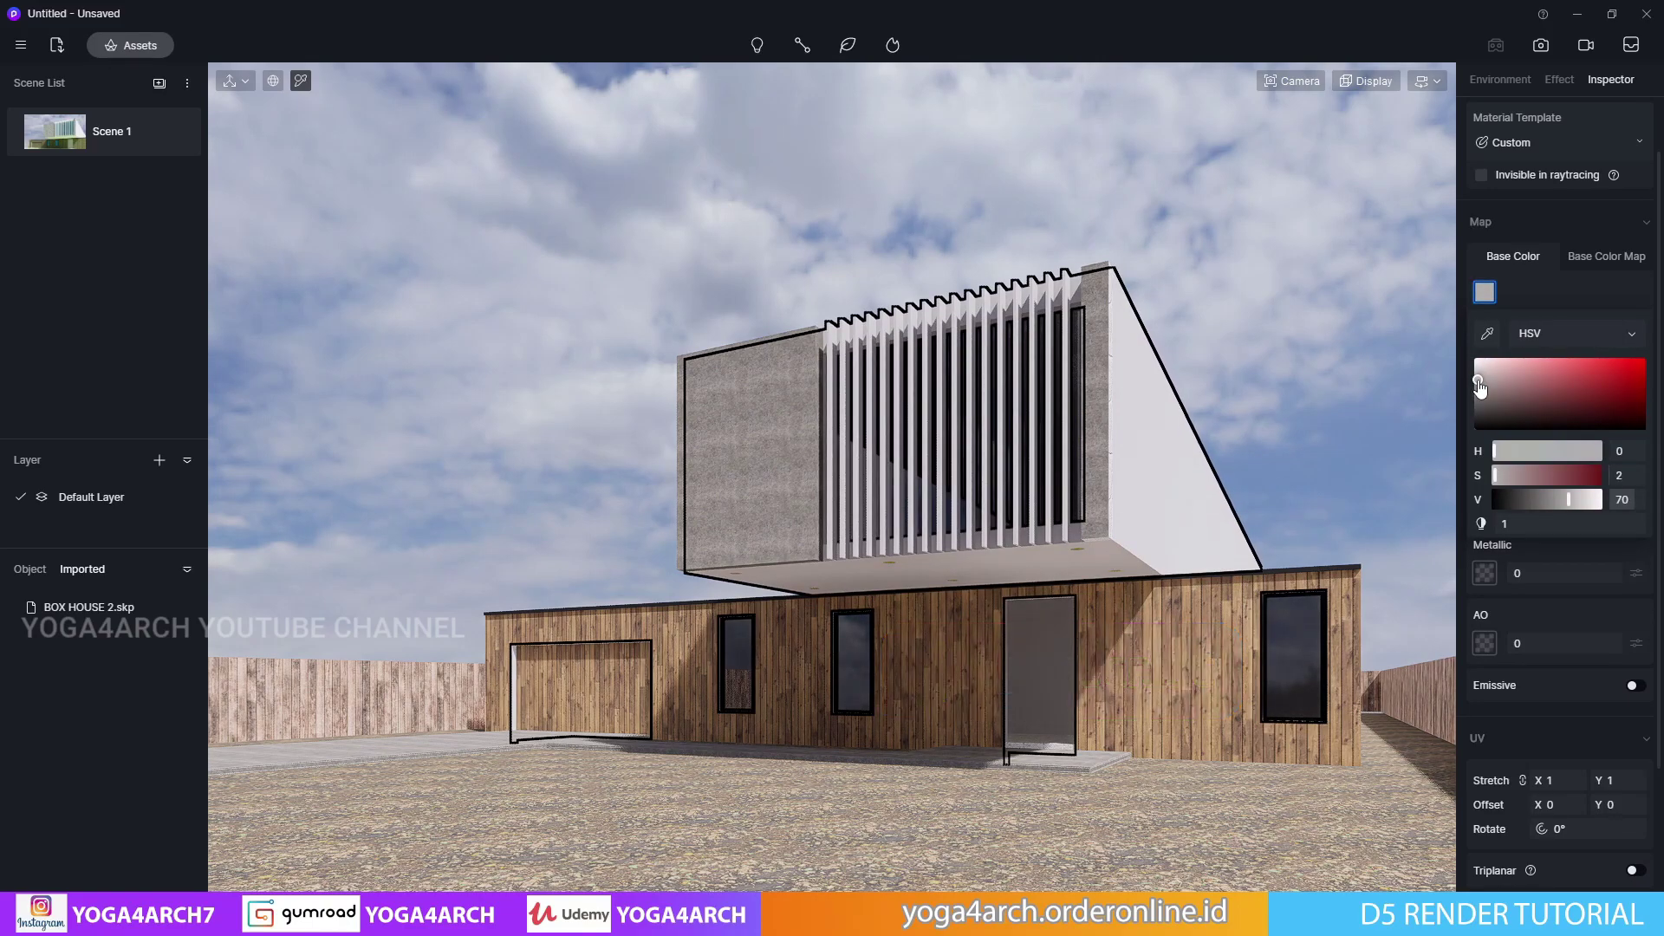
# Set the wall colour to white at S 0, V 81, and fly over the front yard
pyautogui.moveTo(1480, 387); pyautogui.dragTo(1474, 378)
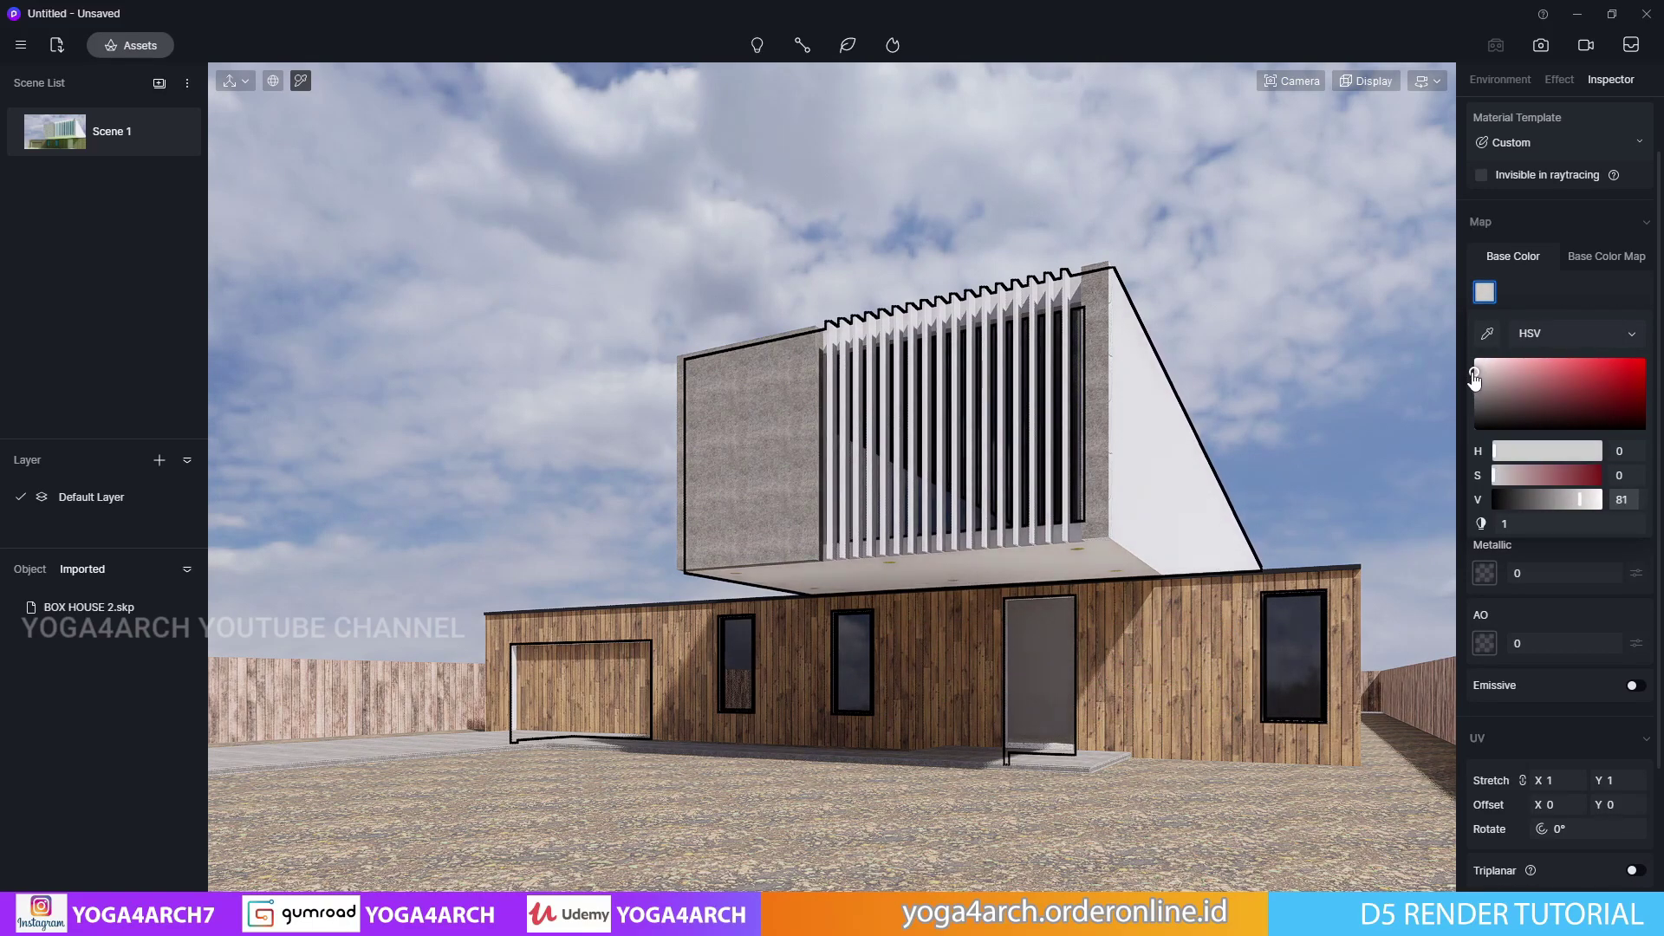
pyautogui.click(1247, 371)
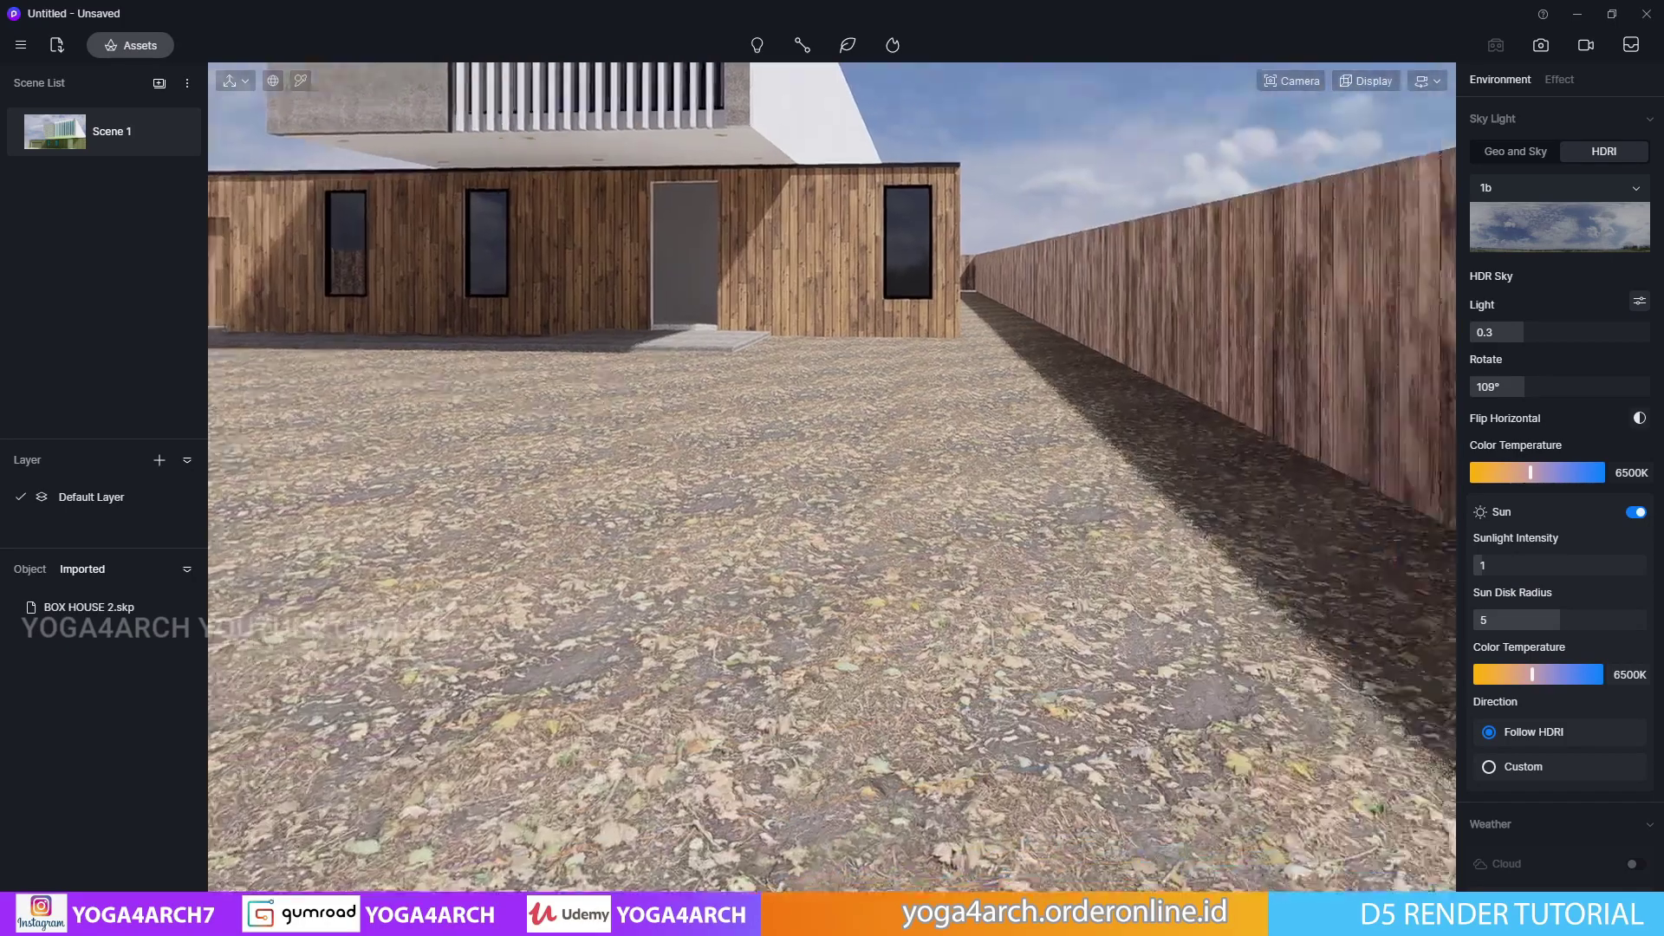
pyautogui.moveTo(732, 856)
pyautogui.mouseDown(button='right')
pyautogui.moveTo(774, 704)
pyautogui.moveTo(645, 579)
pyautogui.moveTo(521, 528)
pyautogui.moveTo(708, 619)
pyautogui.moveTo(839, 567)
pyautogui.mouseUp(button='right')
# Show the favourite 3D models in the asset library
pyautogui.click(136, 47)
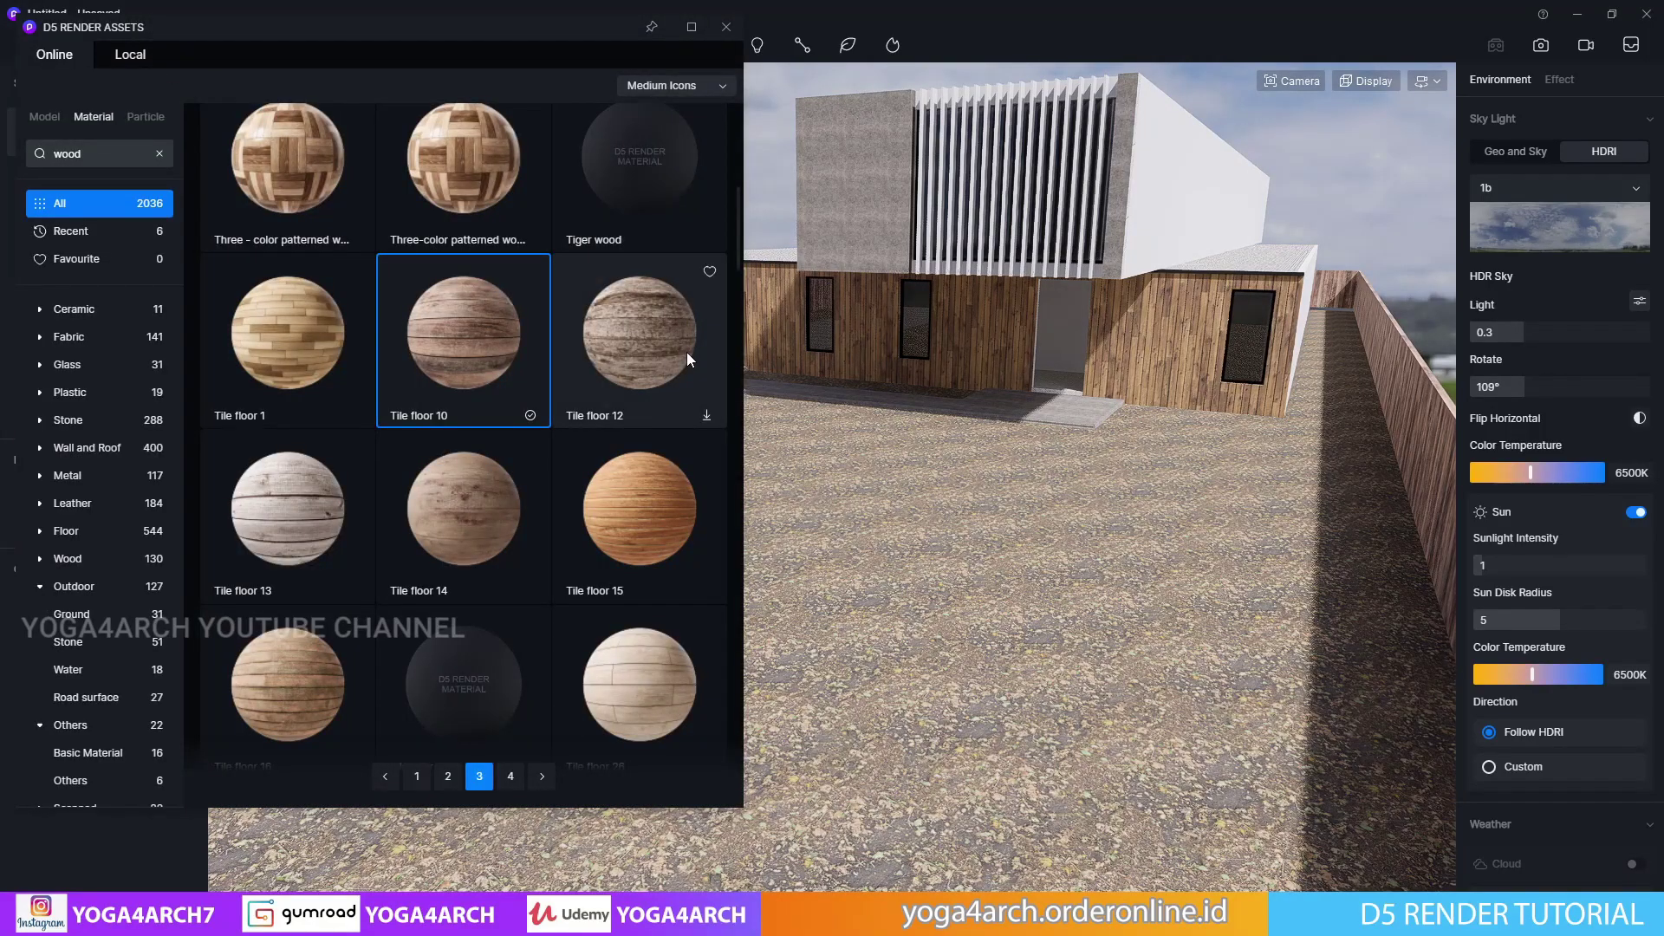
pyautogui.scroll(-2, 687, 352)
pyautogui.click(45, 118)
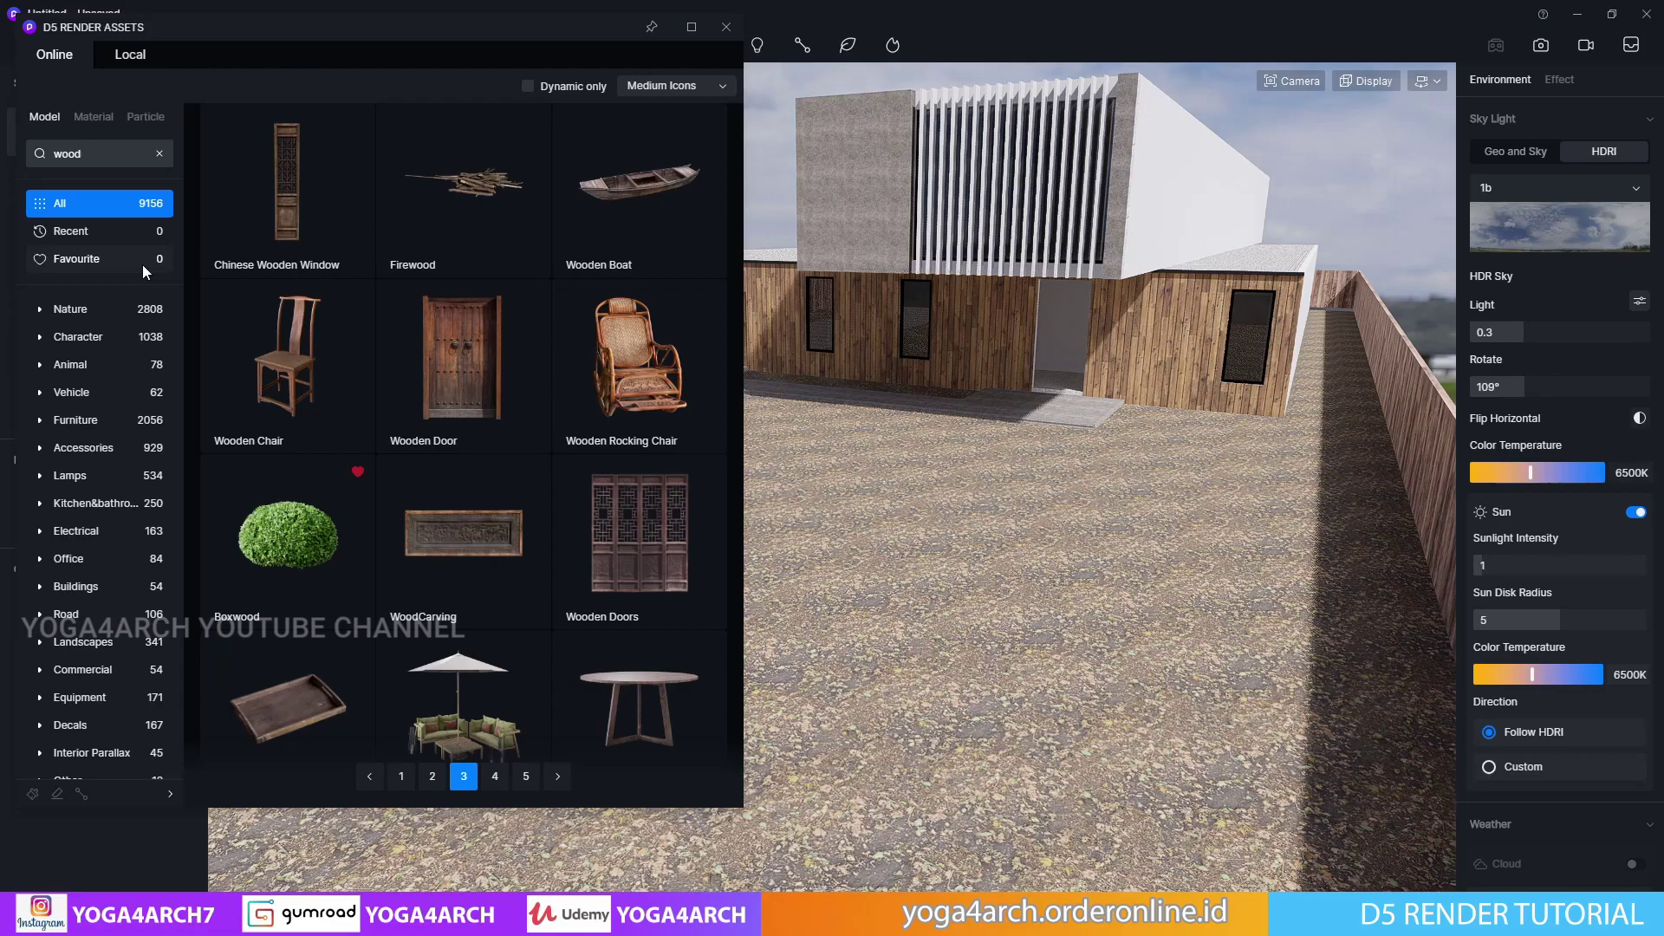
pyautogui.click(143, 272)
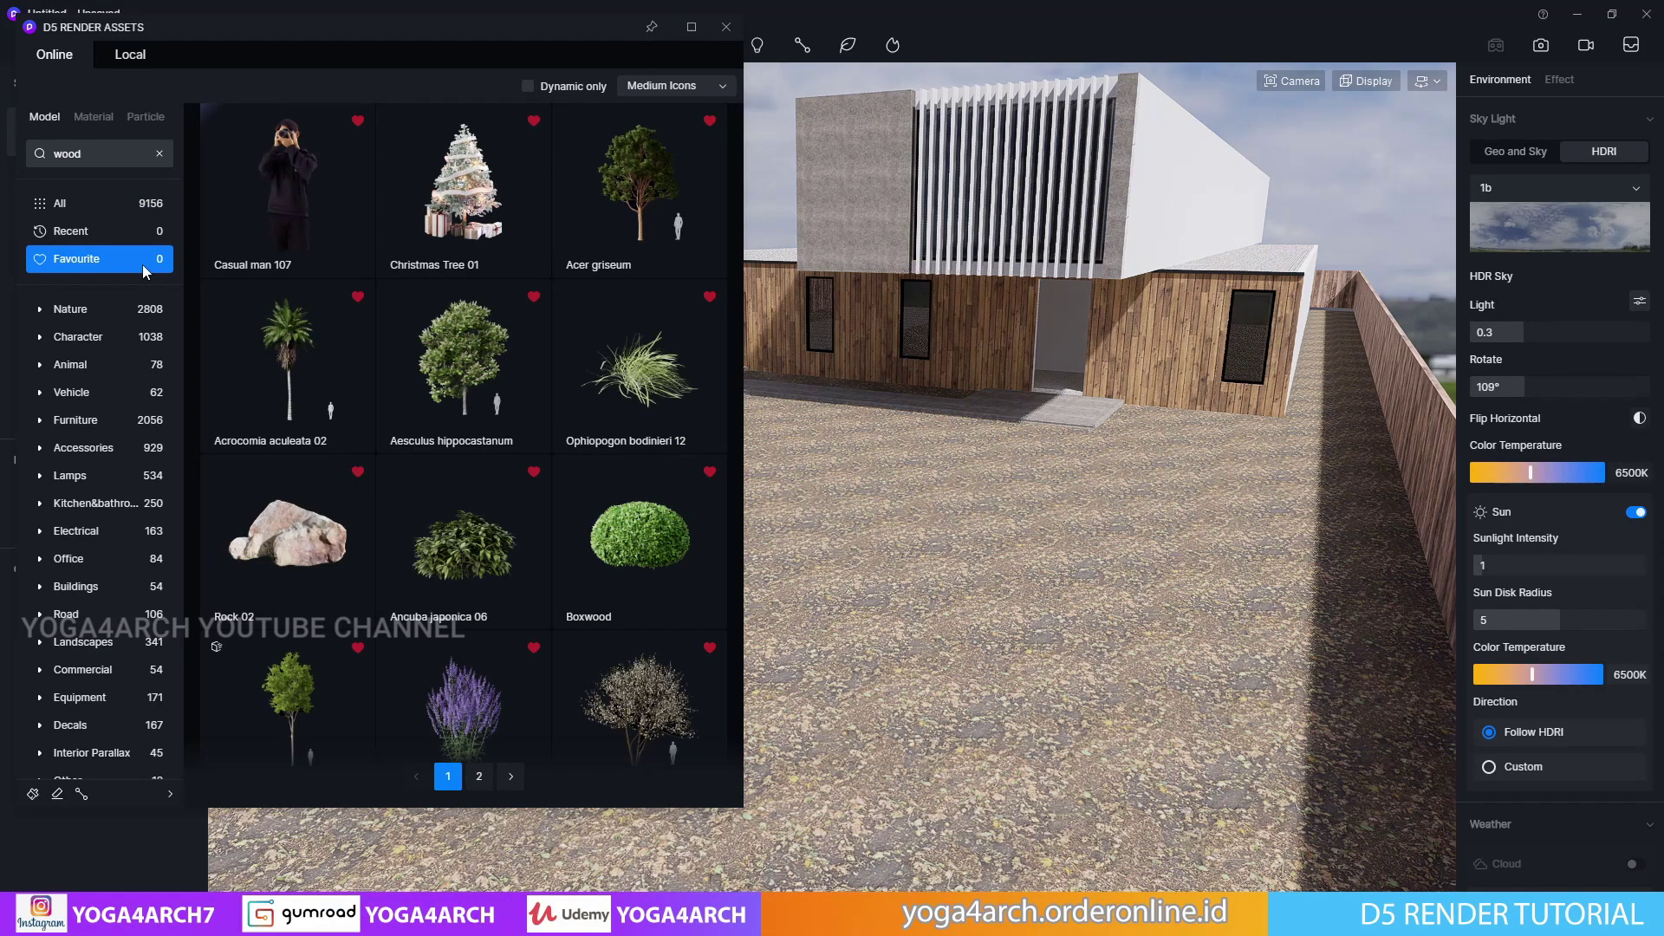
pyautogui.scroll(-3, 533, 401)
pyautogui.scroll(-2, 532, 400)
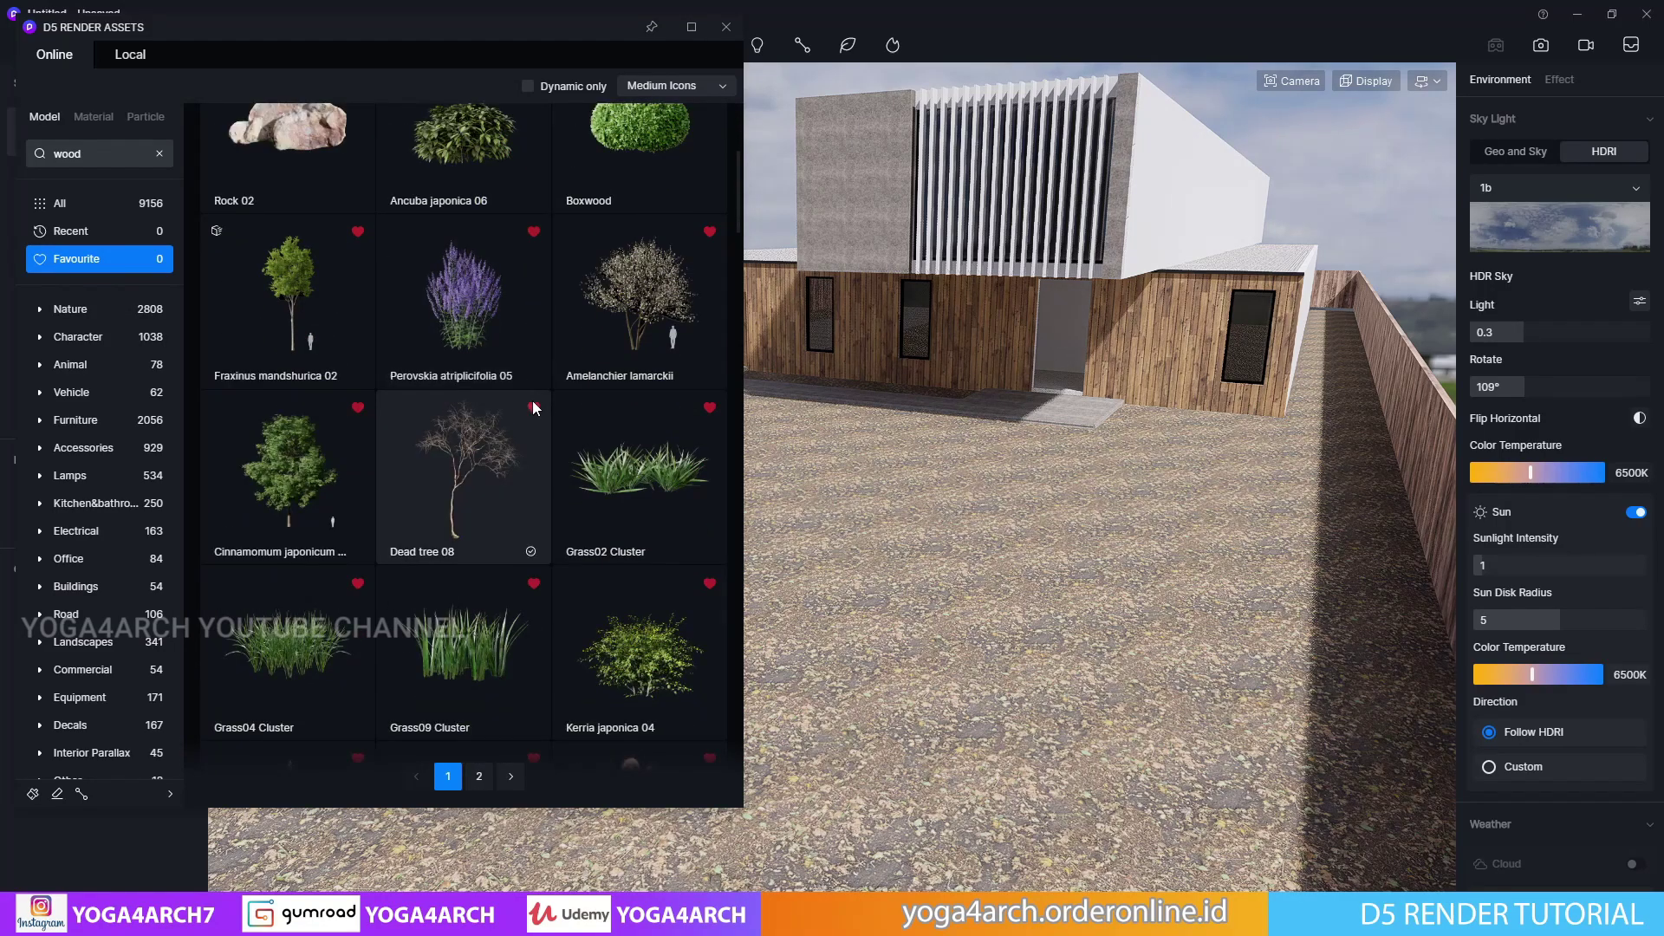
pyautogui.scroll(-1, 532, 401)
# Choose Grass04 and Grass09 Cluster for scattering, and download Kerria japonica 04
pyautogui.click(321, 520)
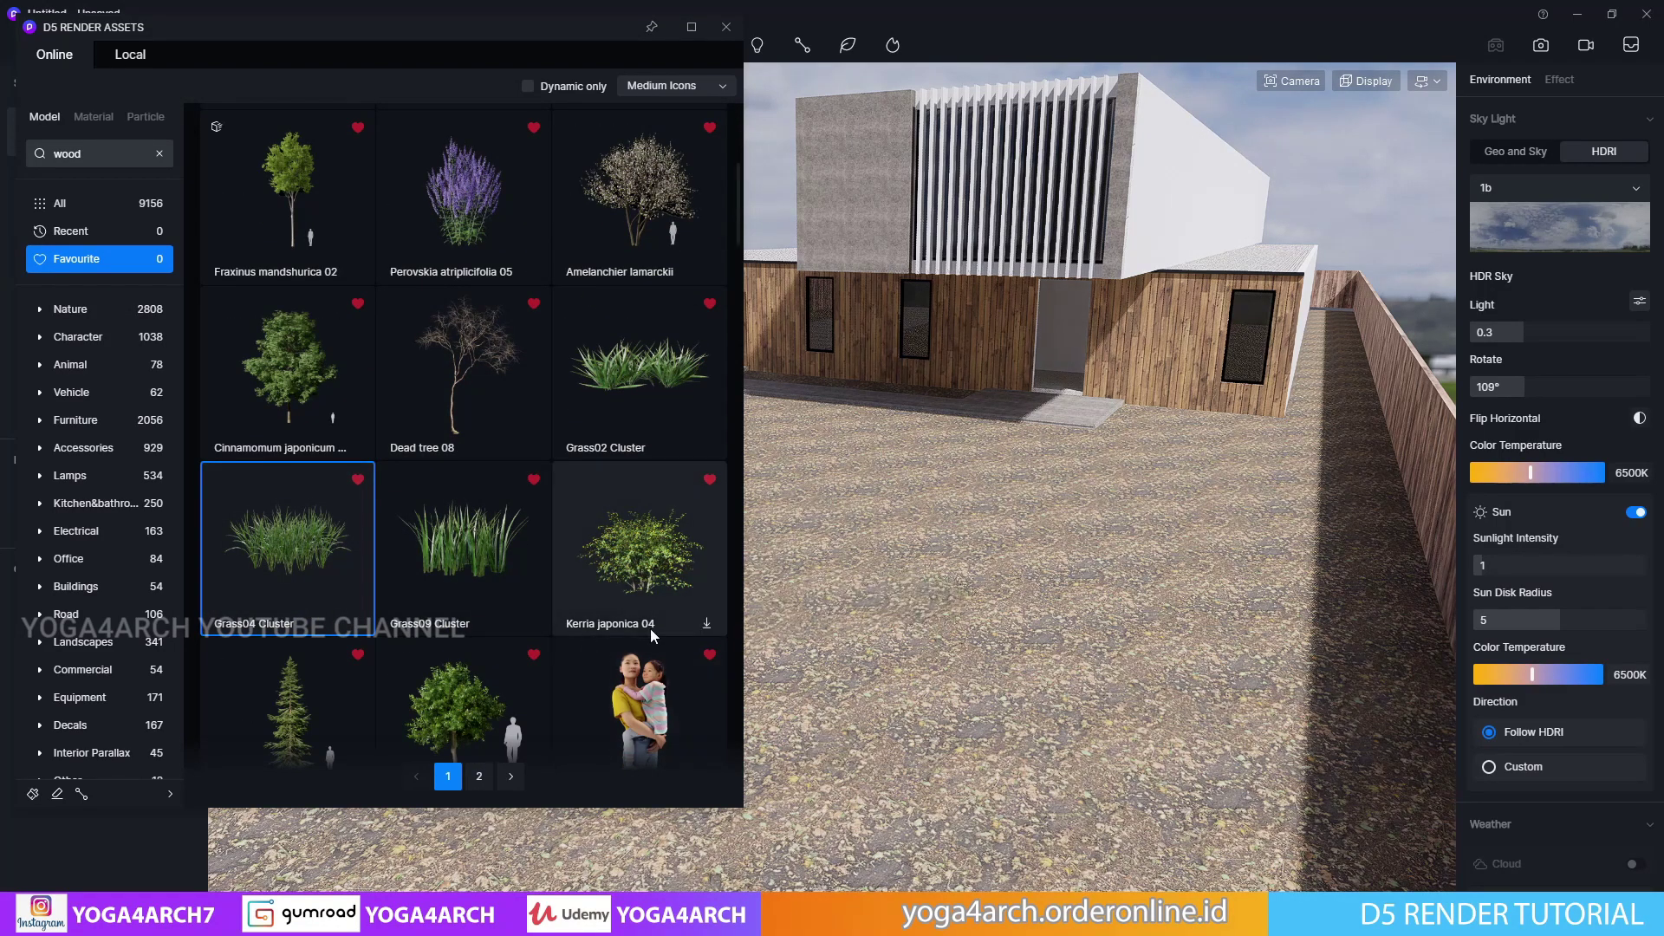
pyautogui.click(468, 546)
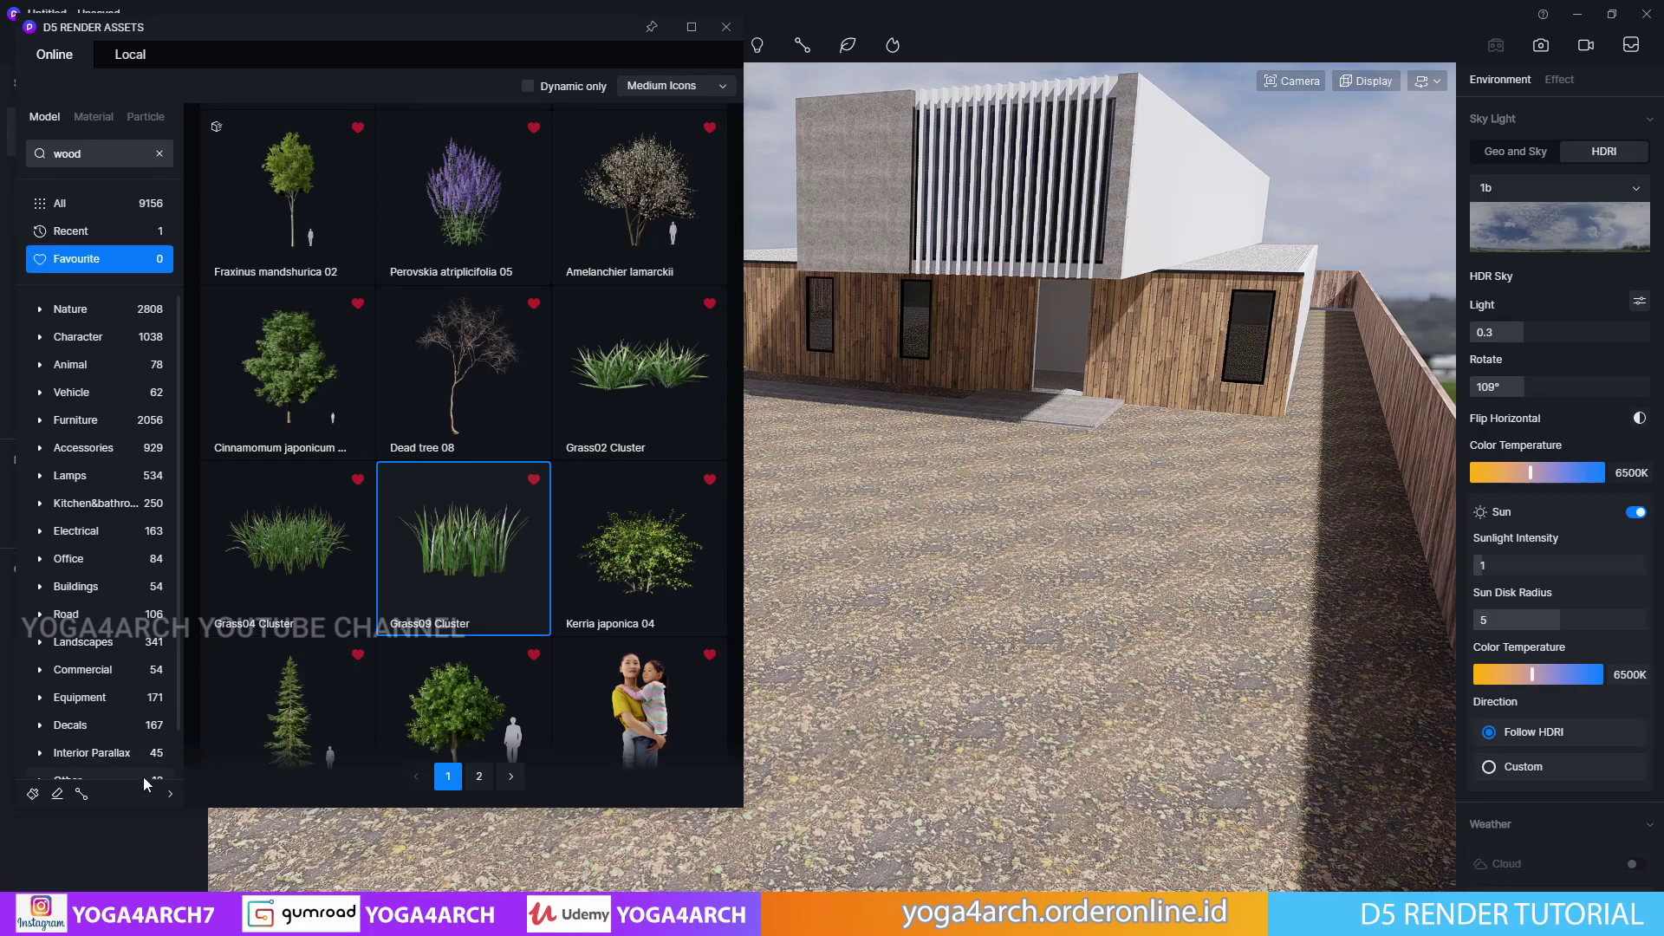
pyautogui.click(32, 793)
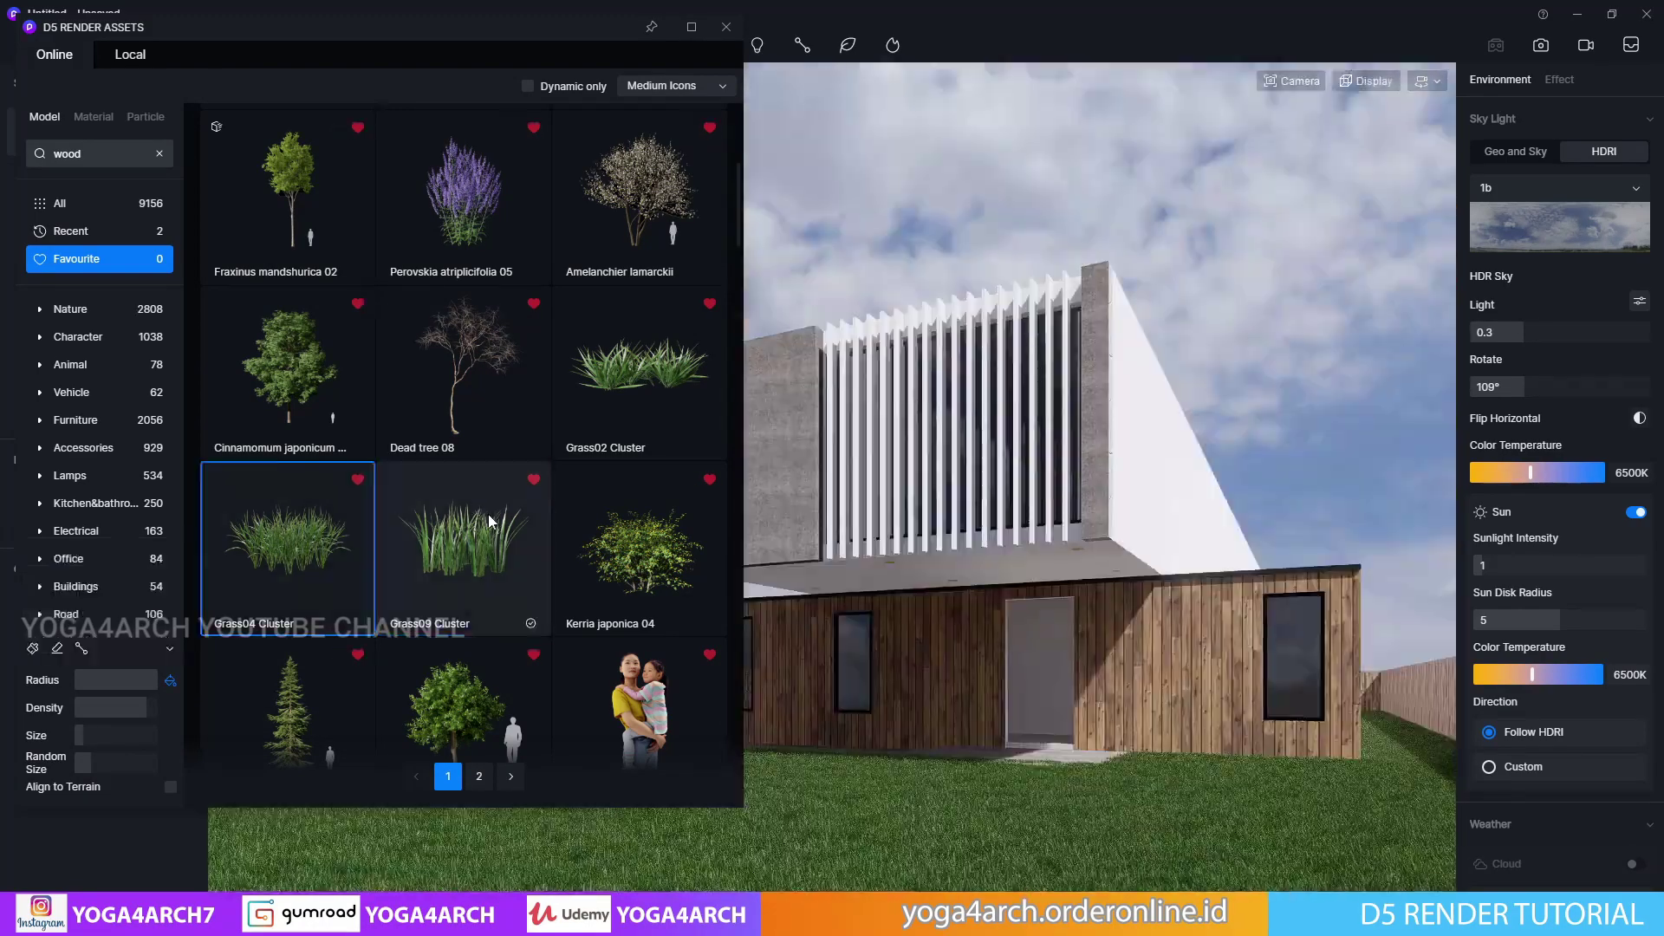
pyautogui.click(709, 563)
pyautogui.scroll(1, 600, 456)
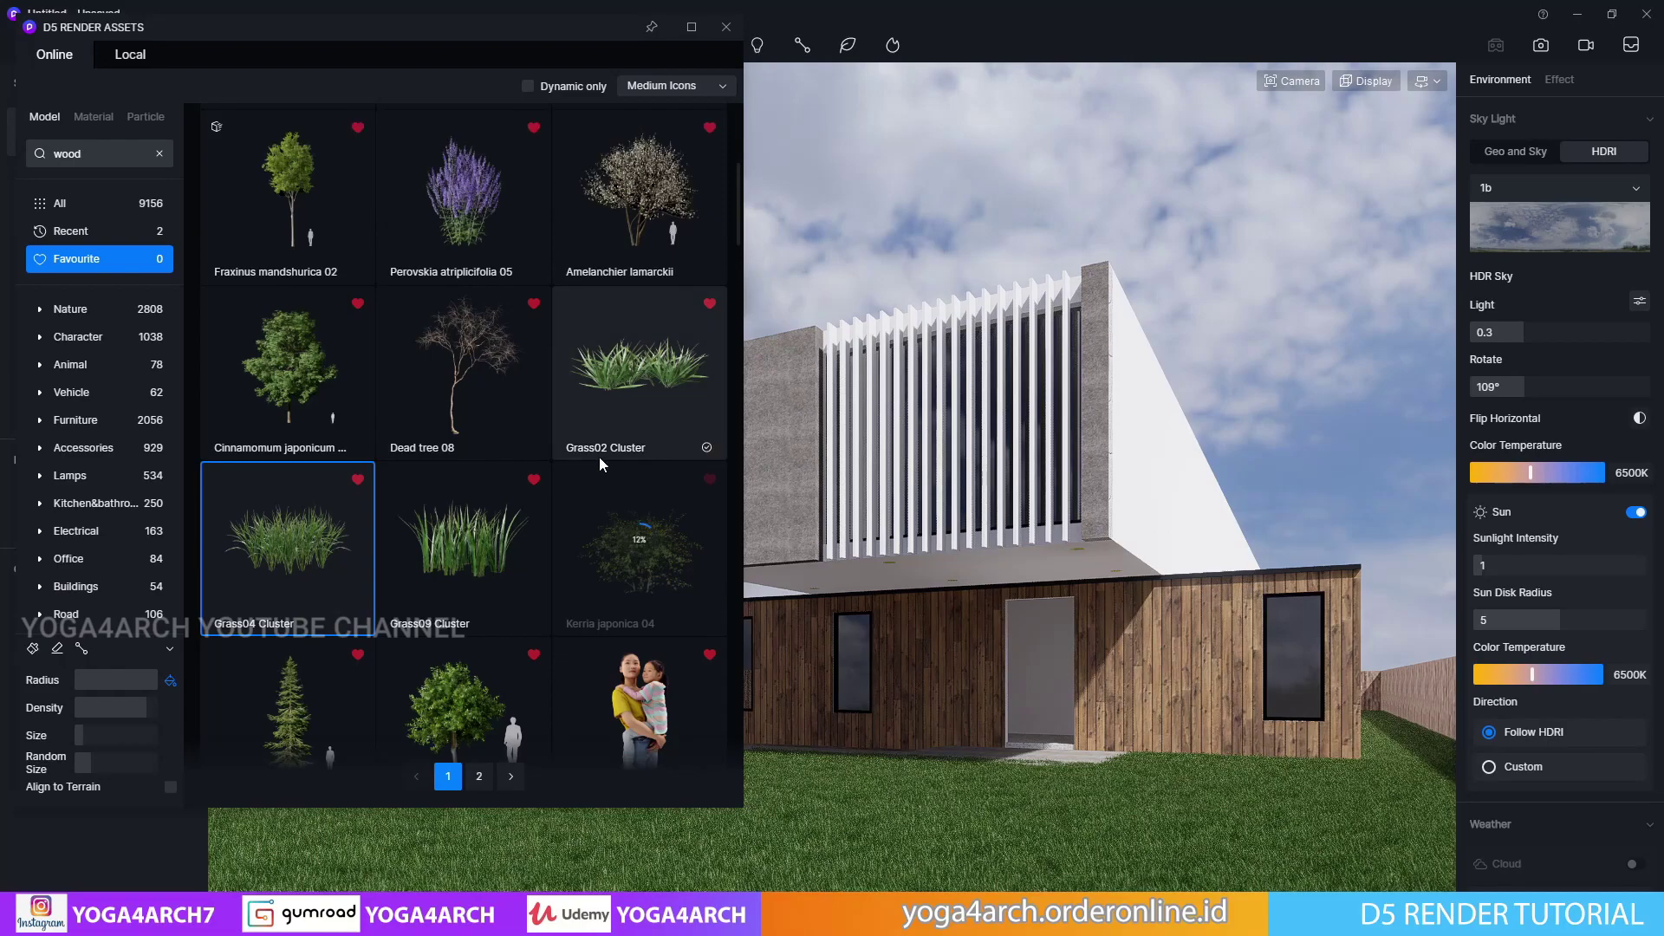
pyautogui.scroll(-3, 601, 451)
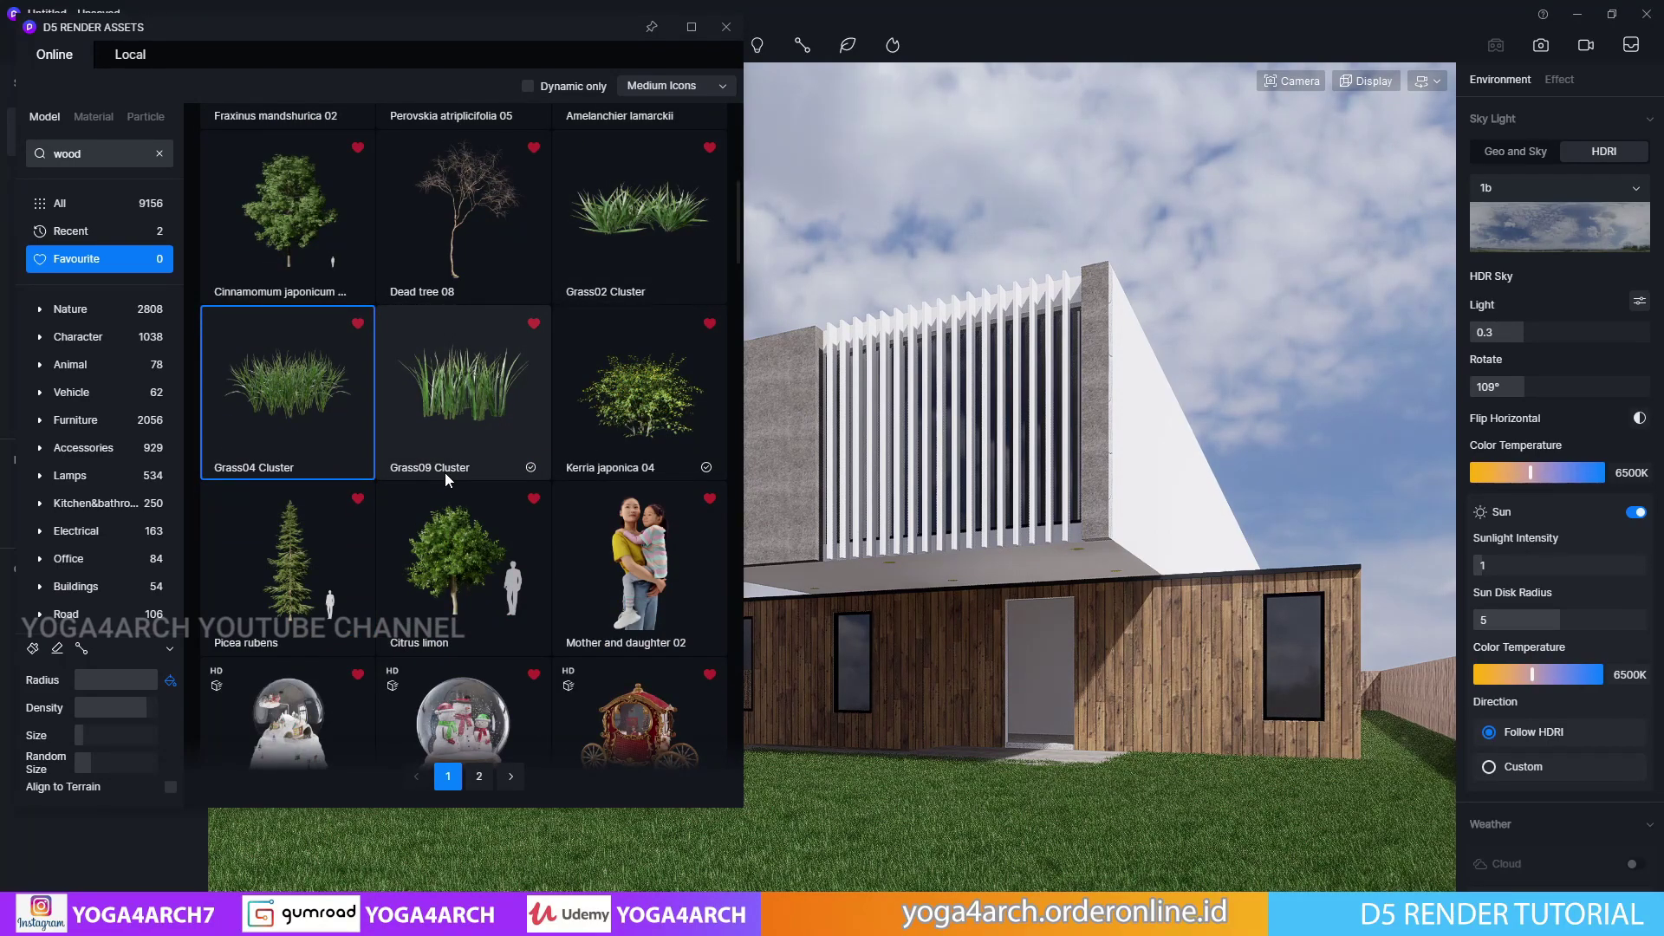
# Place a Picea rubens conifer and move it beside the house's right corner
pyautogui.scroll(-4, 445, 472)
pyautogui.click(309, 408)
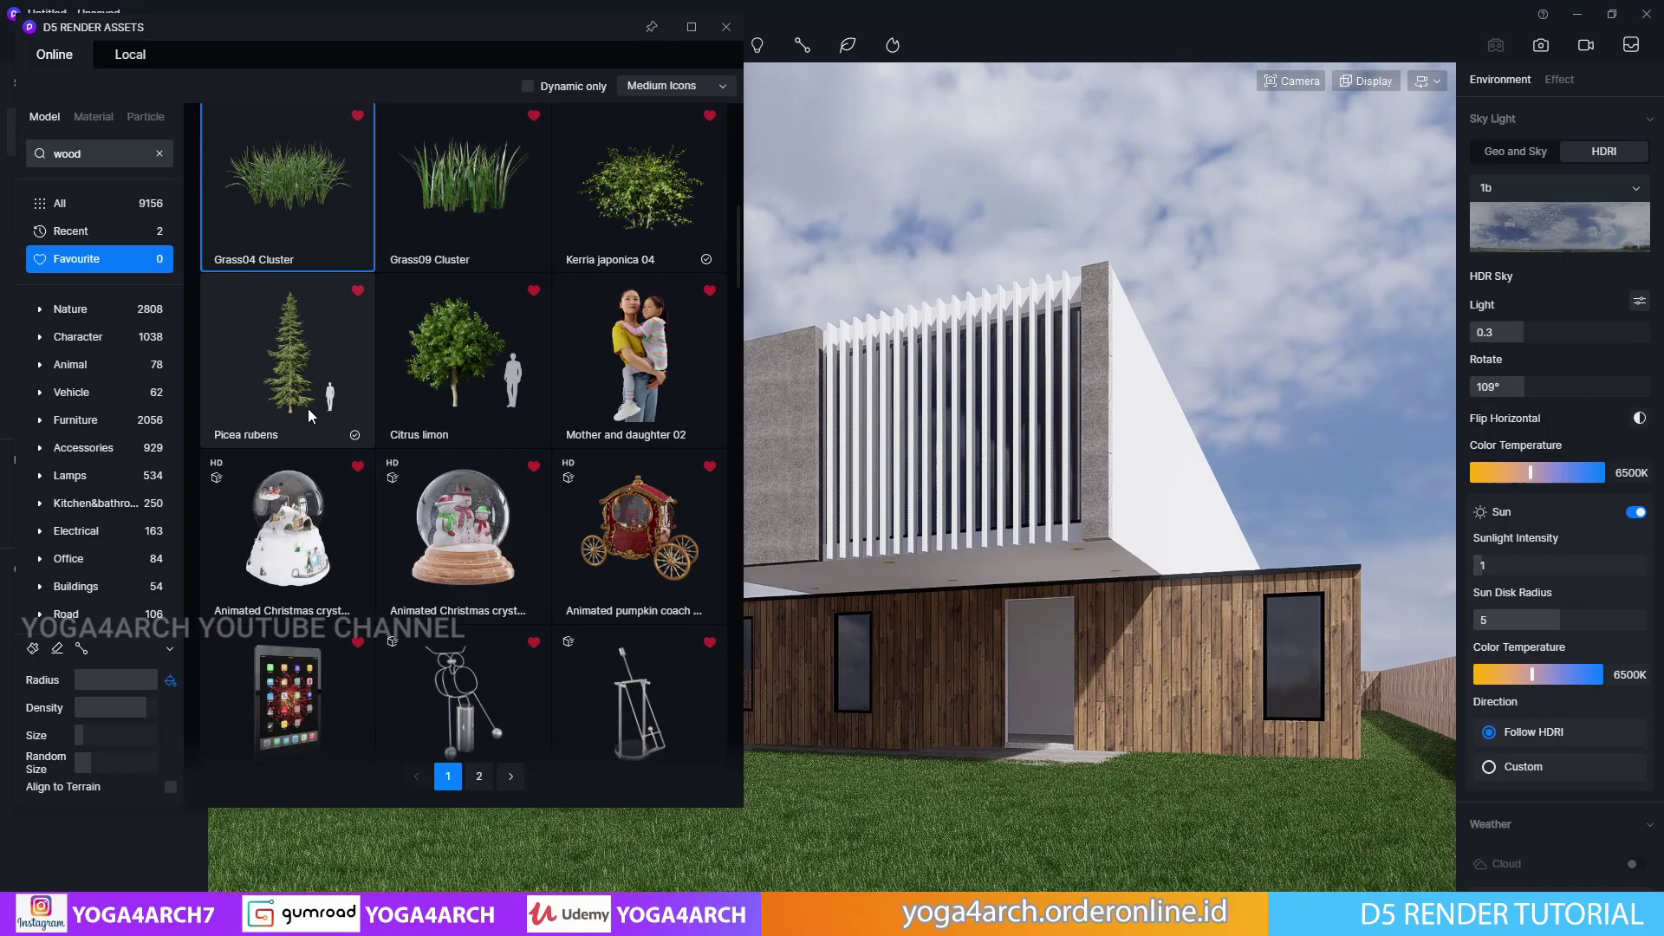
pyautogui.click(1381, 731)
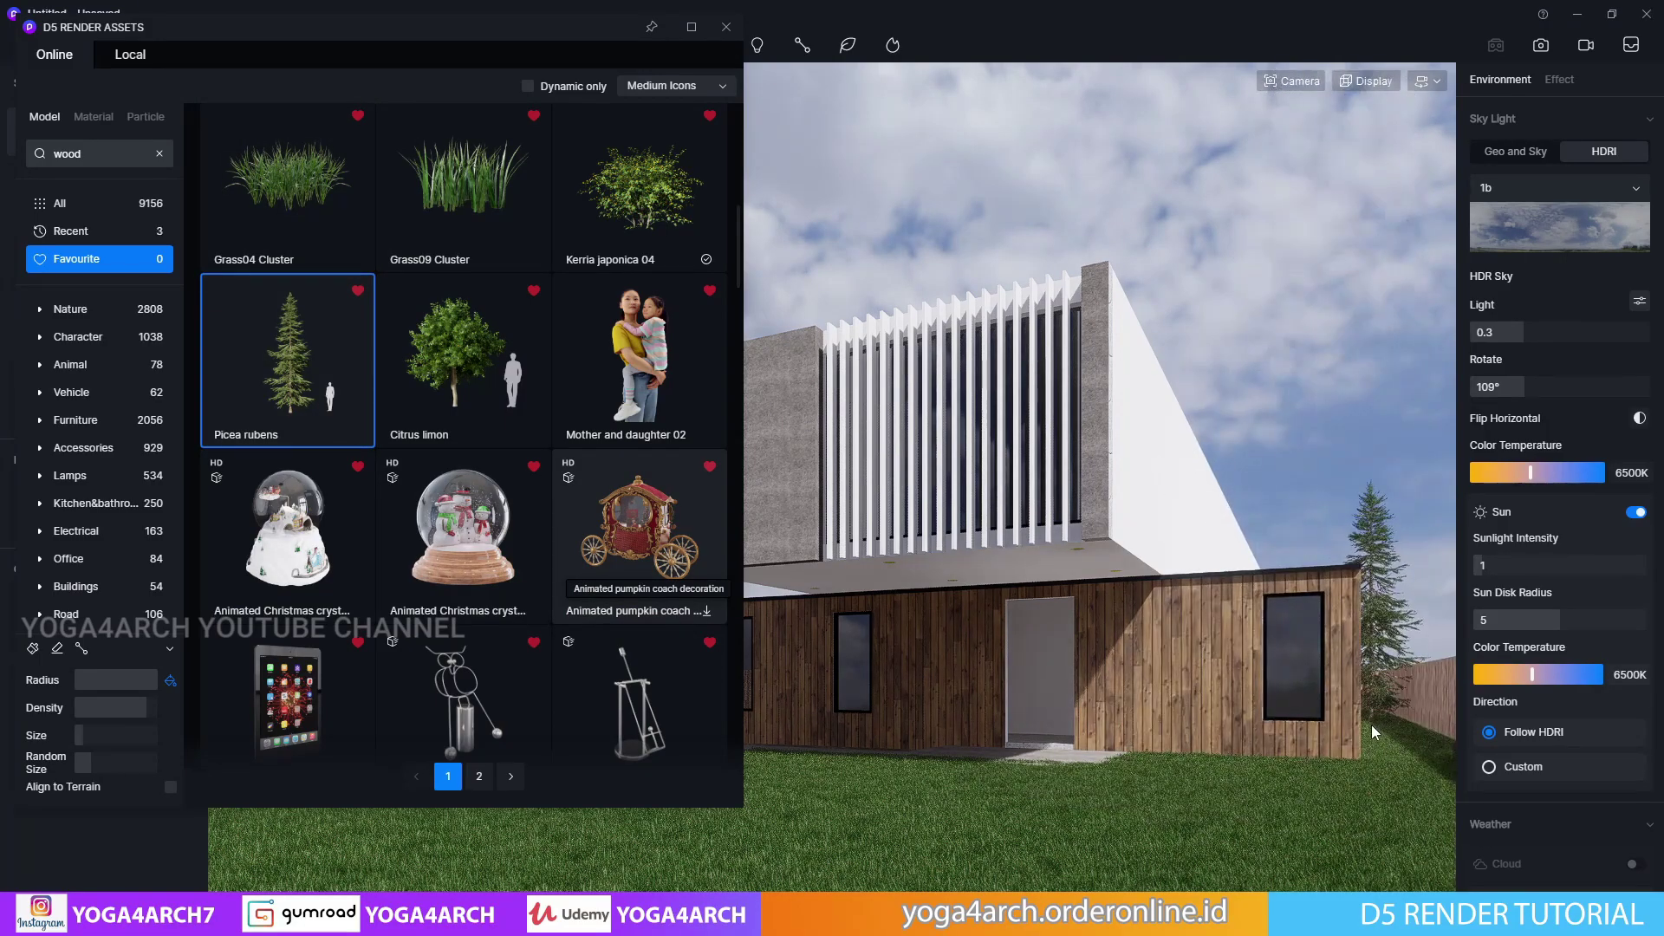
pyautogui.click(1371, 724)
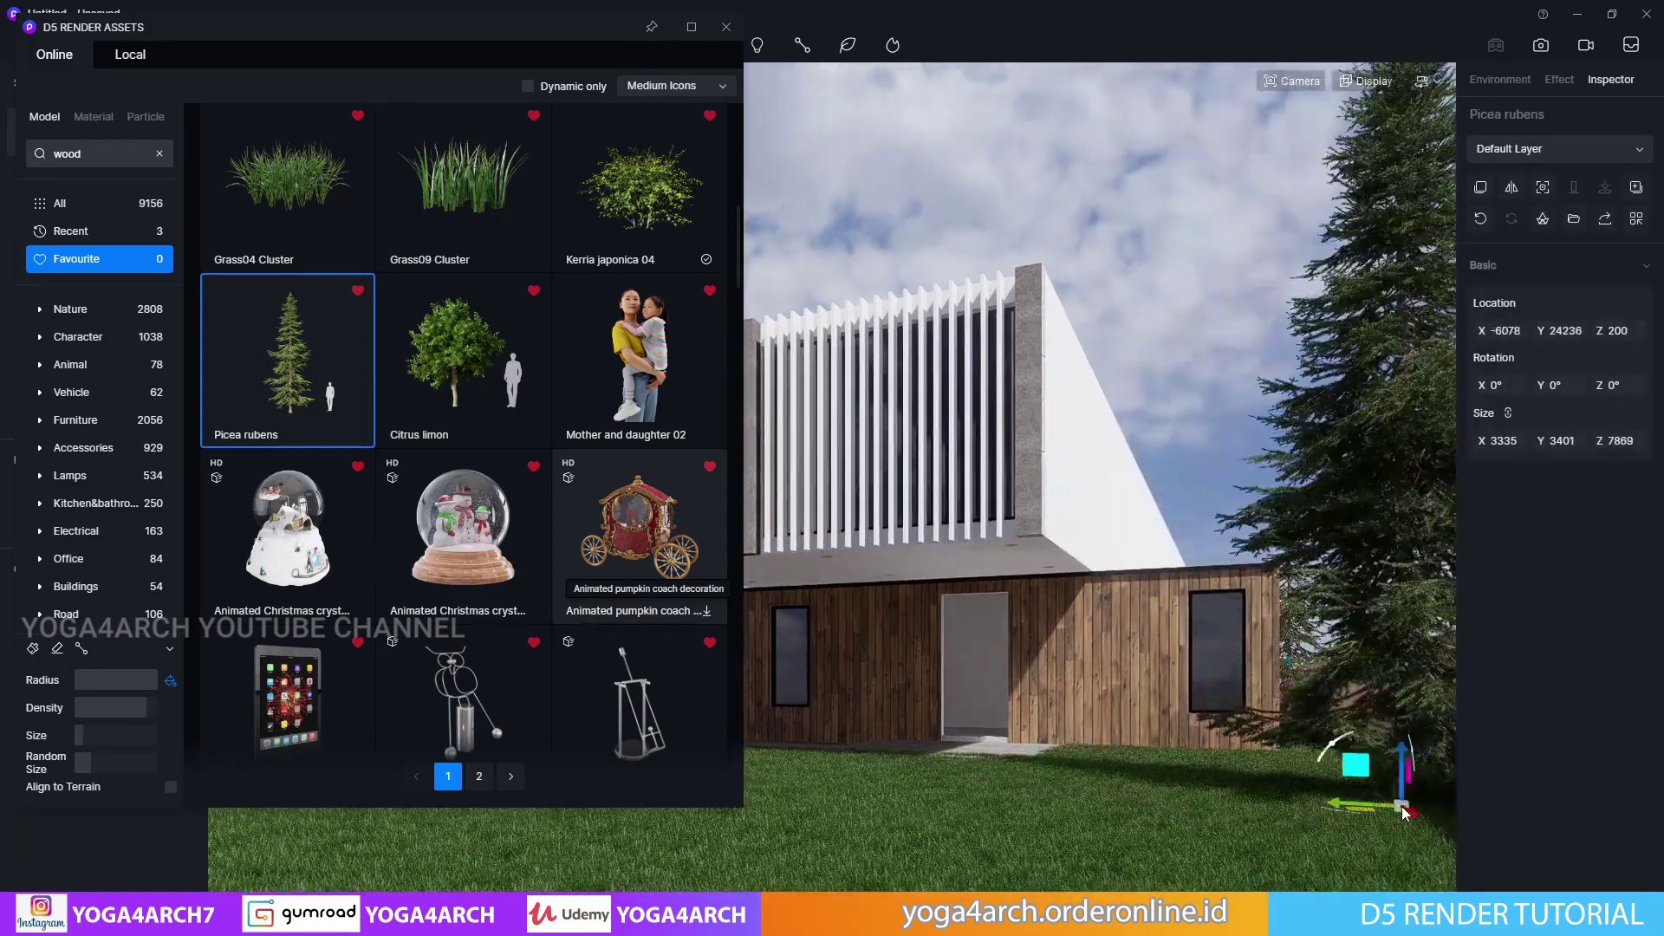
pyautogui.moveTo(1404, 812); pyautogui.dragTo(855, 672)
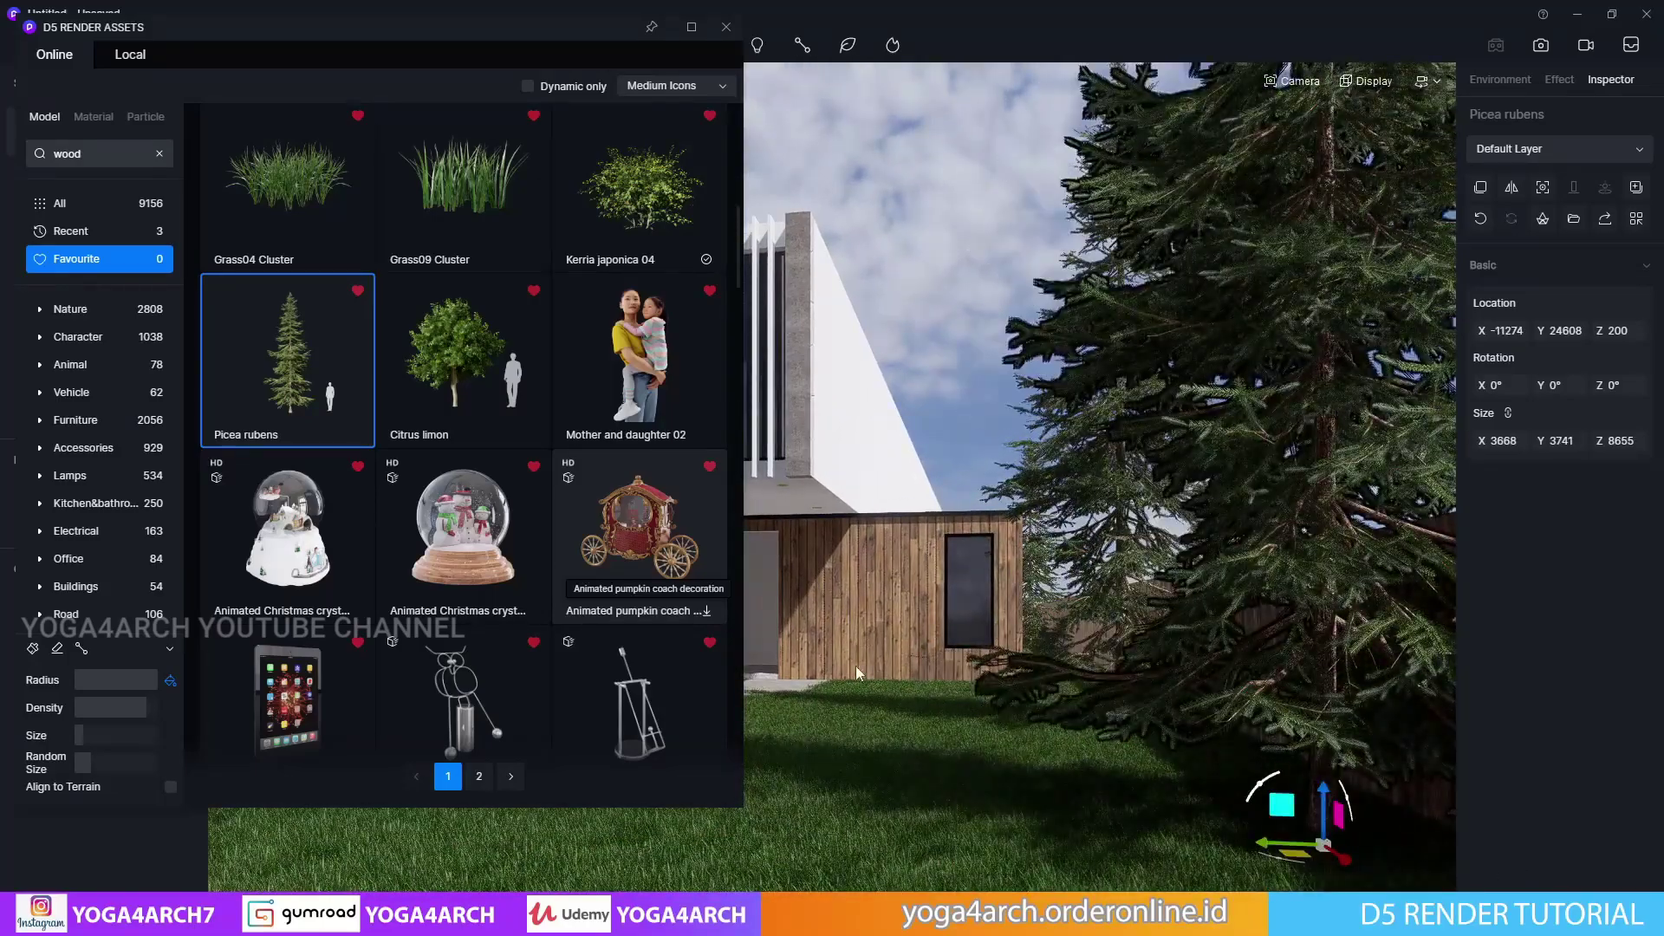
pyautogui.moveTo(856, 672); pyautogui.dragTo(766, 699, button='right')
# Place an Alpinia zerumbet 06 plant beside the entrance
pyautogui.scroll(-5, 408, 450)
pyautogui.scroll(-3, 407, 450)
pyautogui.scroll(-2, 408, 450)
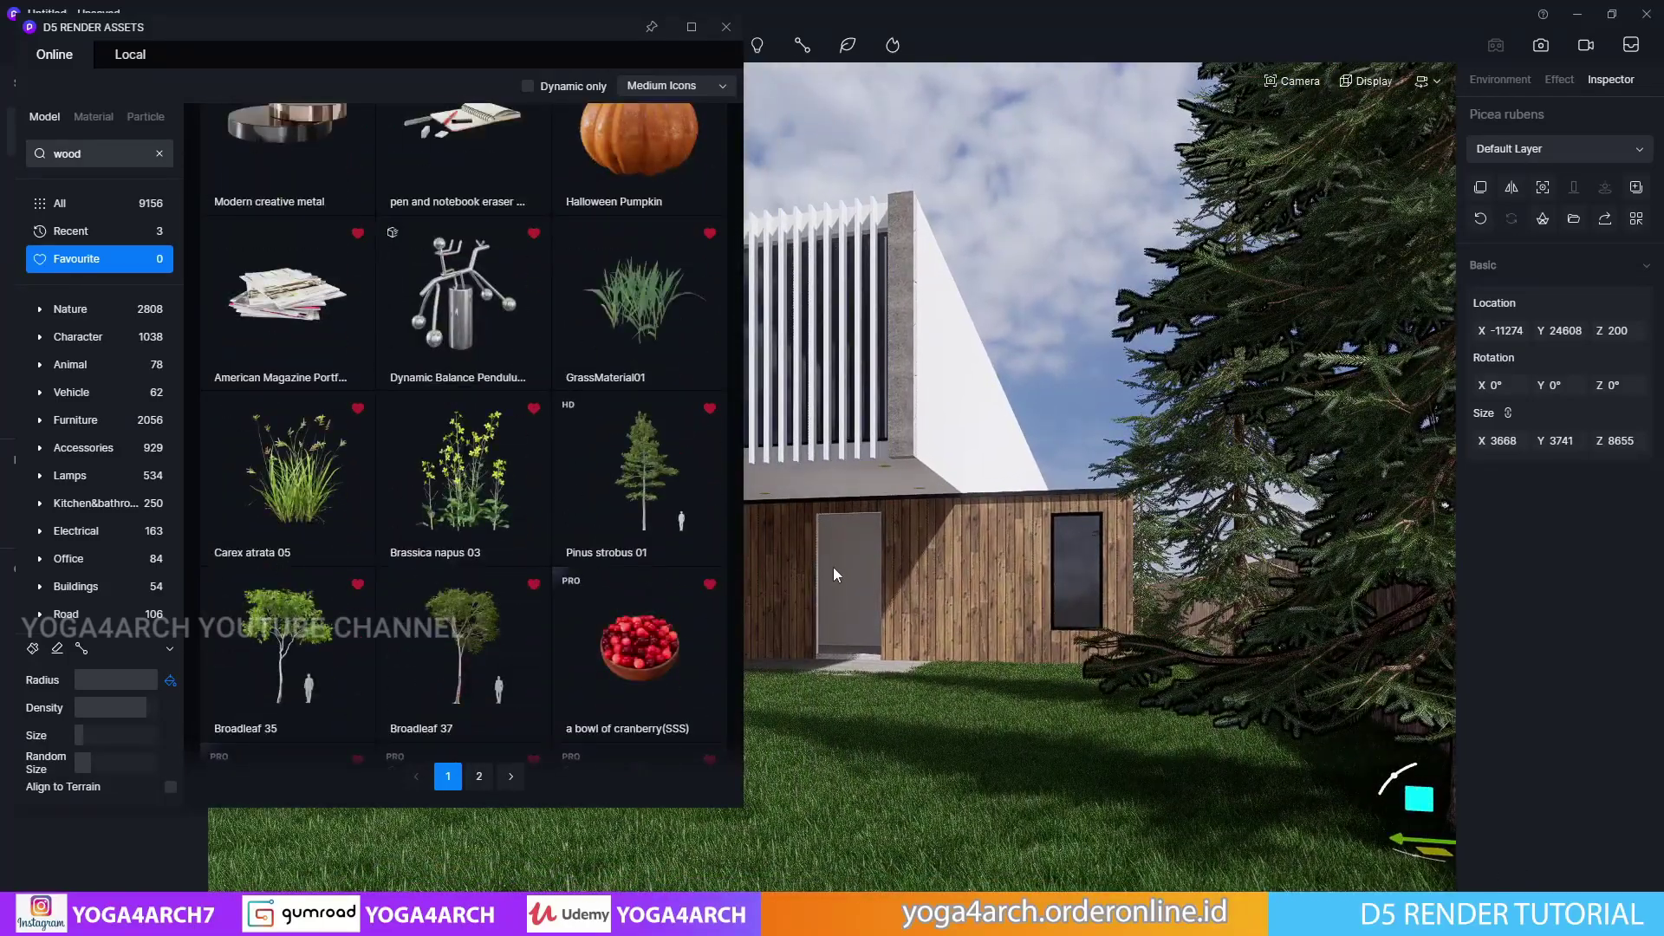
pyautogui.moveTo(834, 575); pyautogui.dragTo(924, 606, button='middle')
pyautogui.scroll(-3, 614, 616)
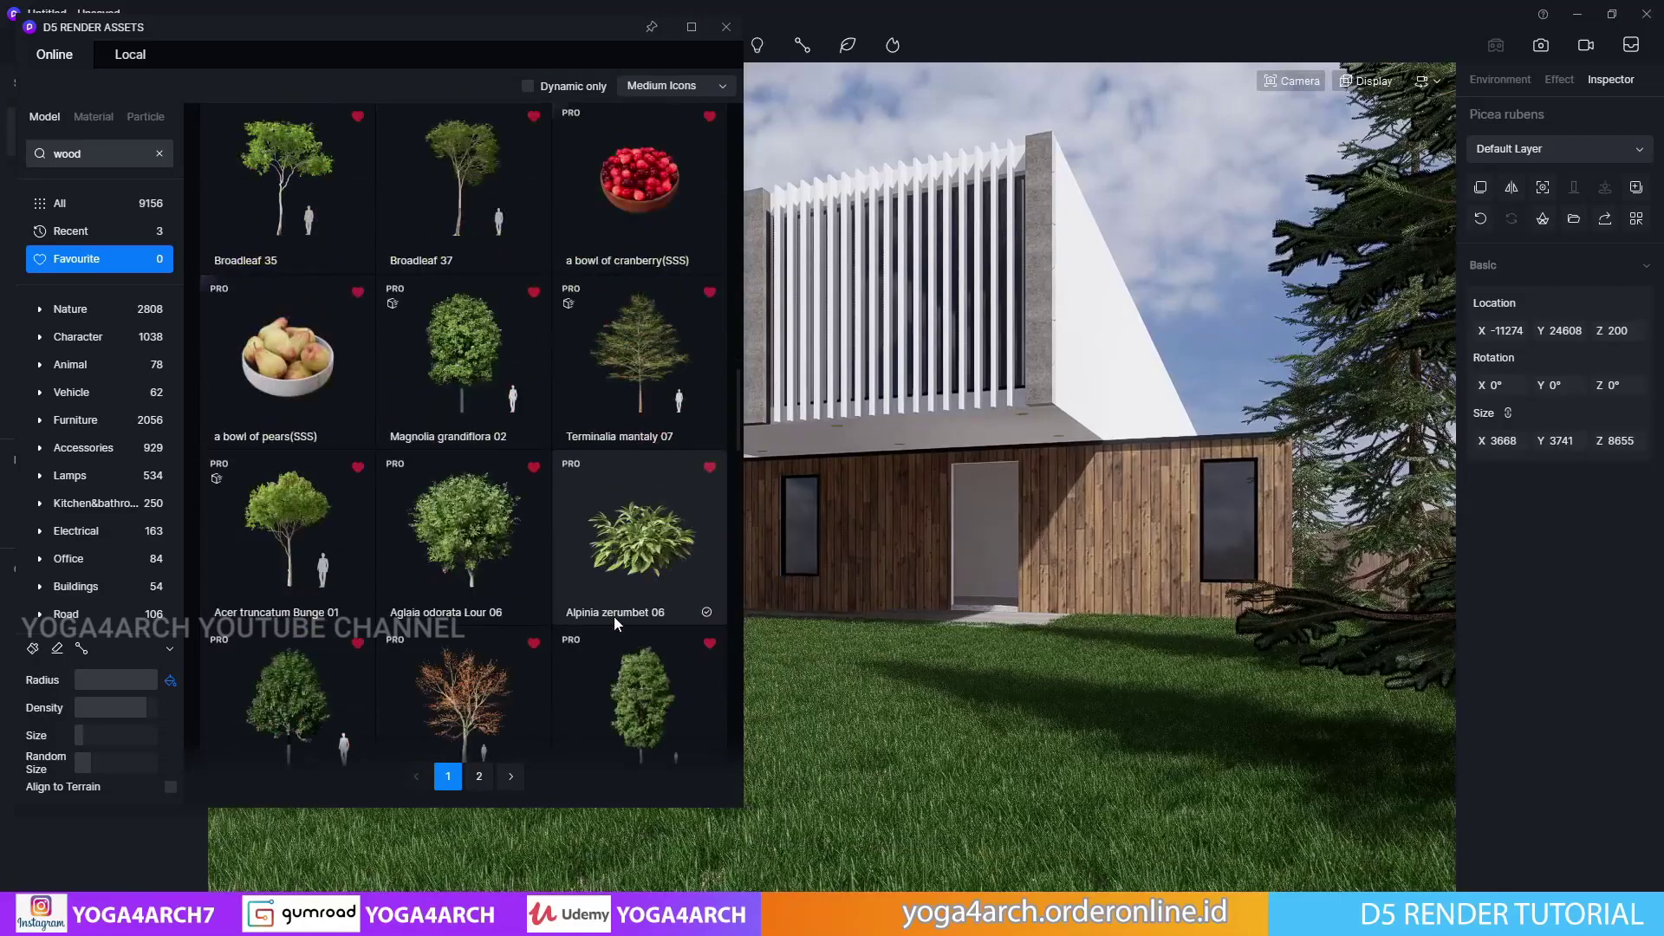
pyautogui.click(647, 572)
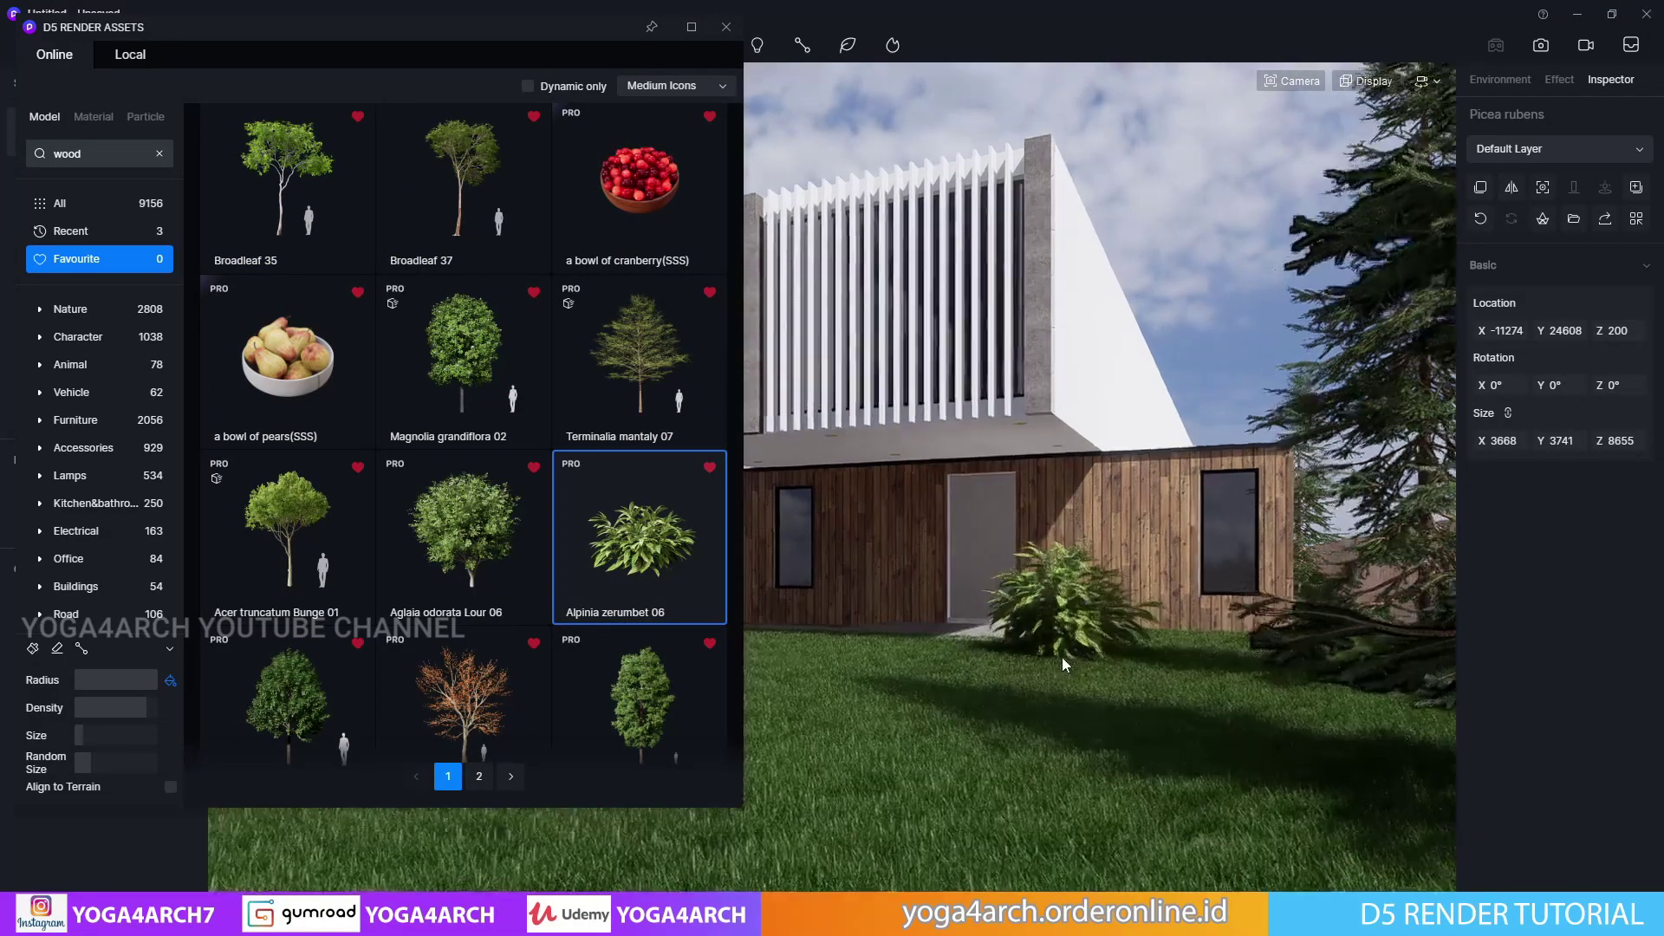
pyautogui.click(1063, 658)
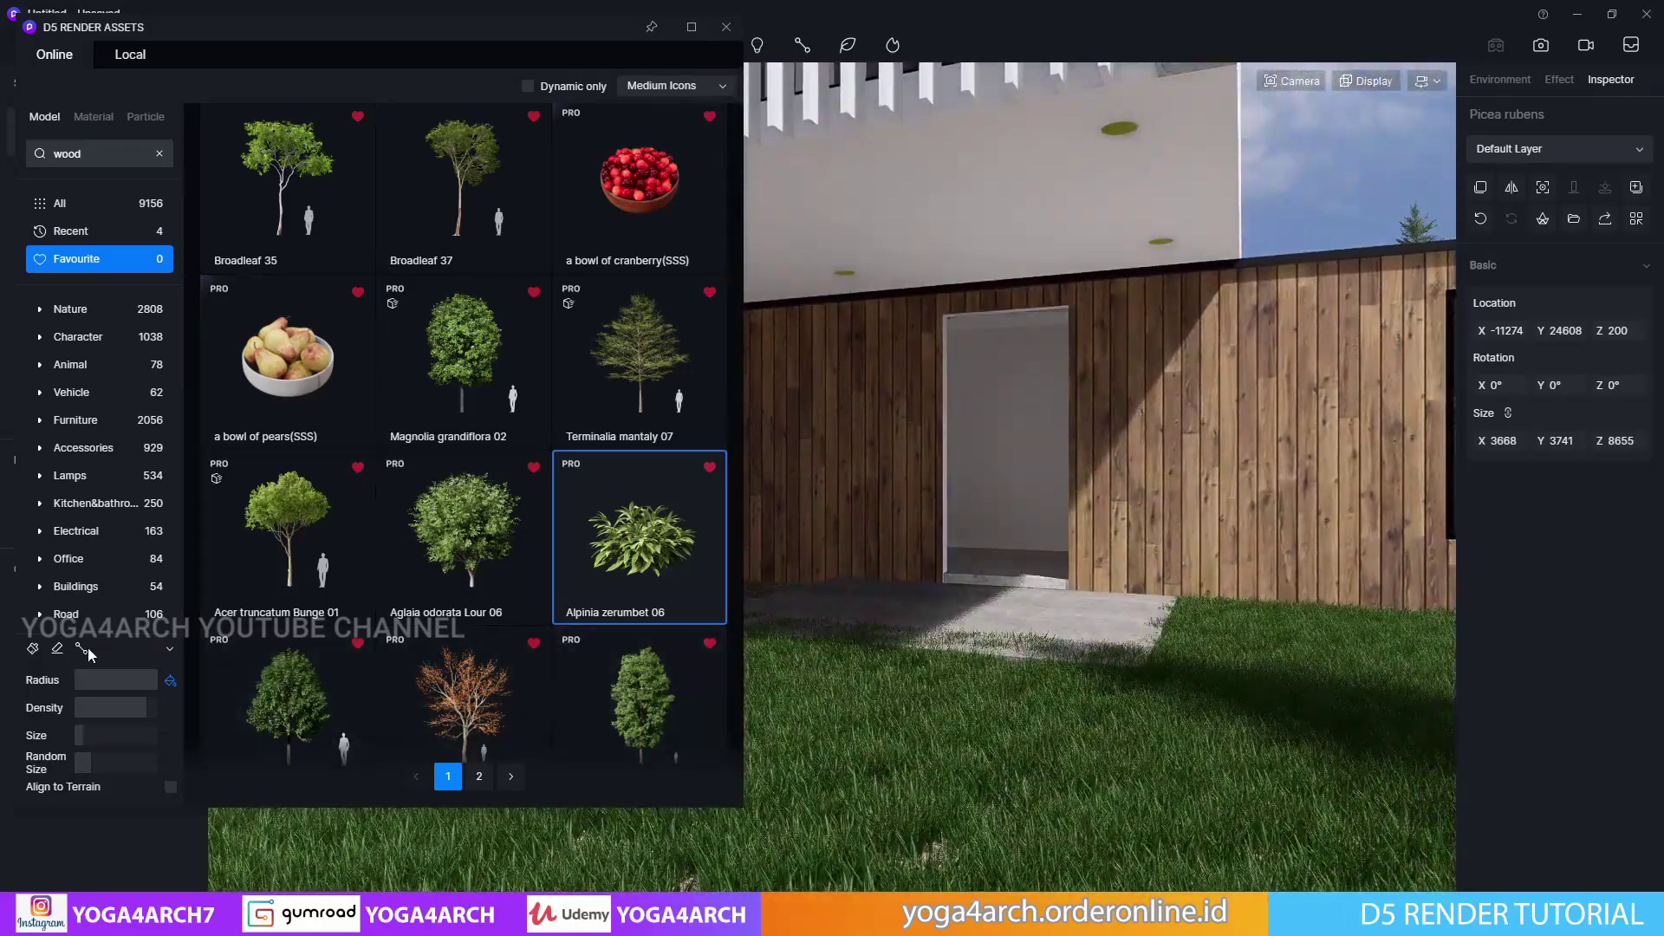
pyautogui.click(81, 648)
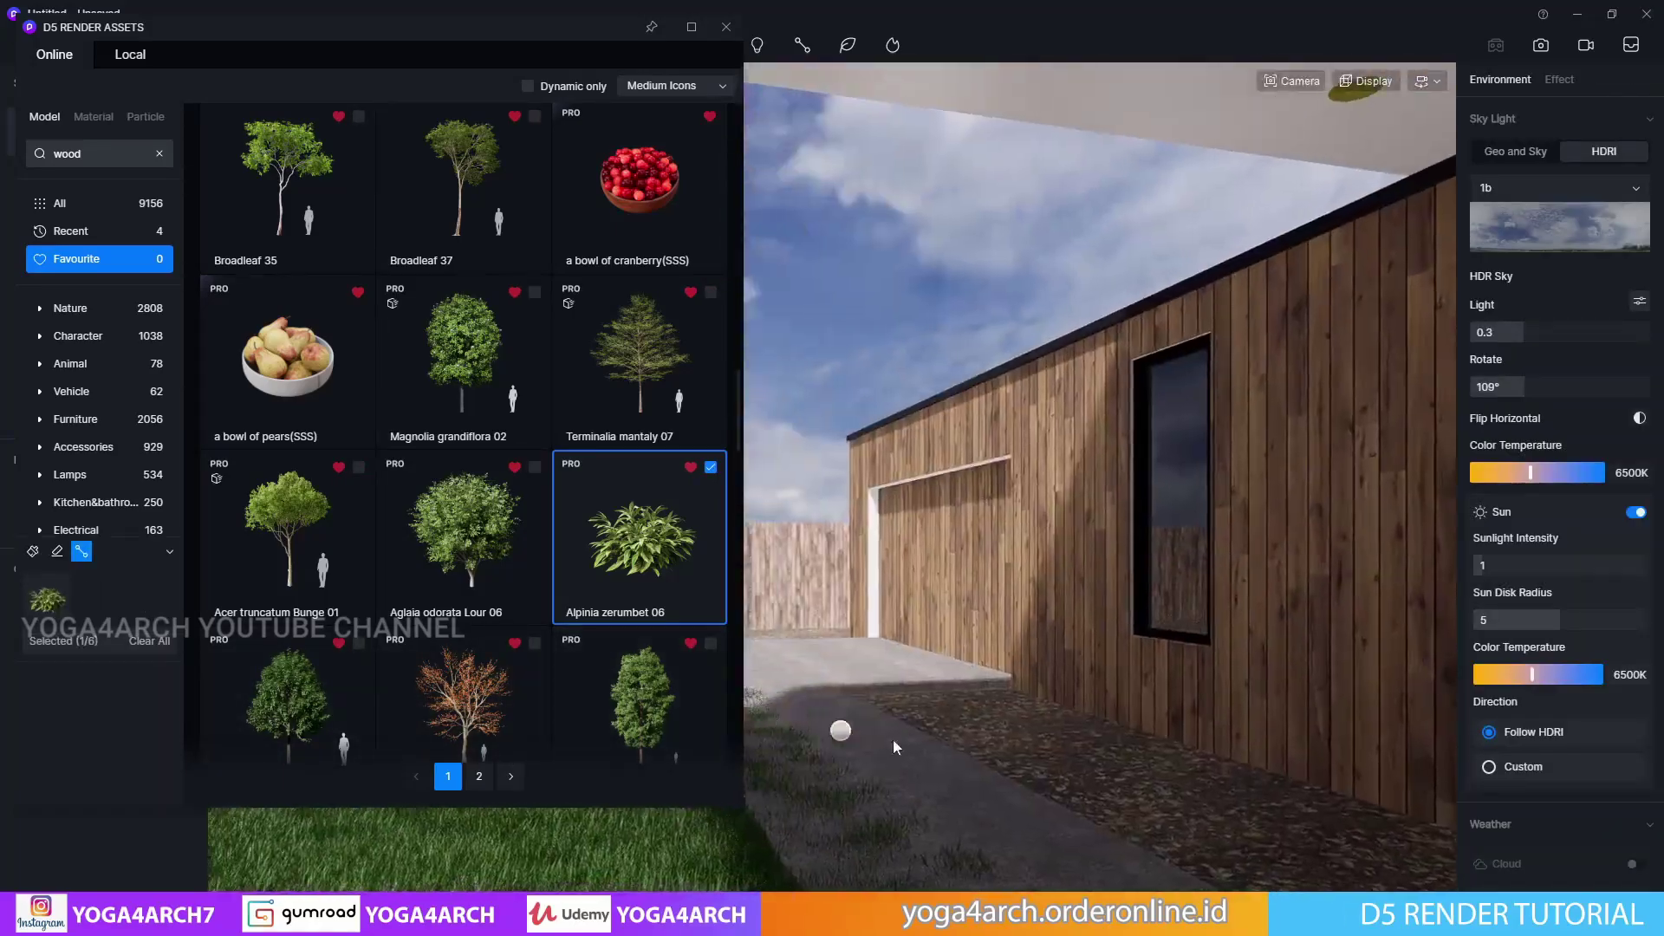
# Finish the Alpinia planting path along the wall left of the entrance
pyautogui.click(1200, 818)
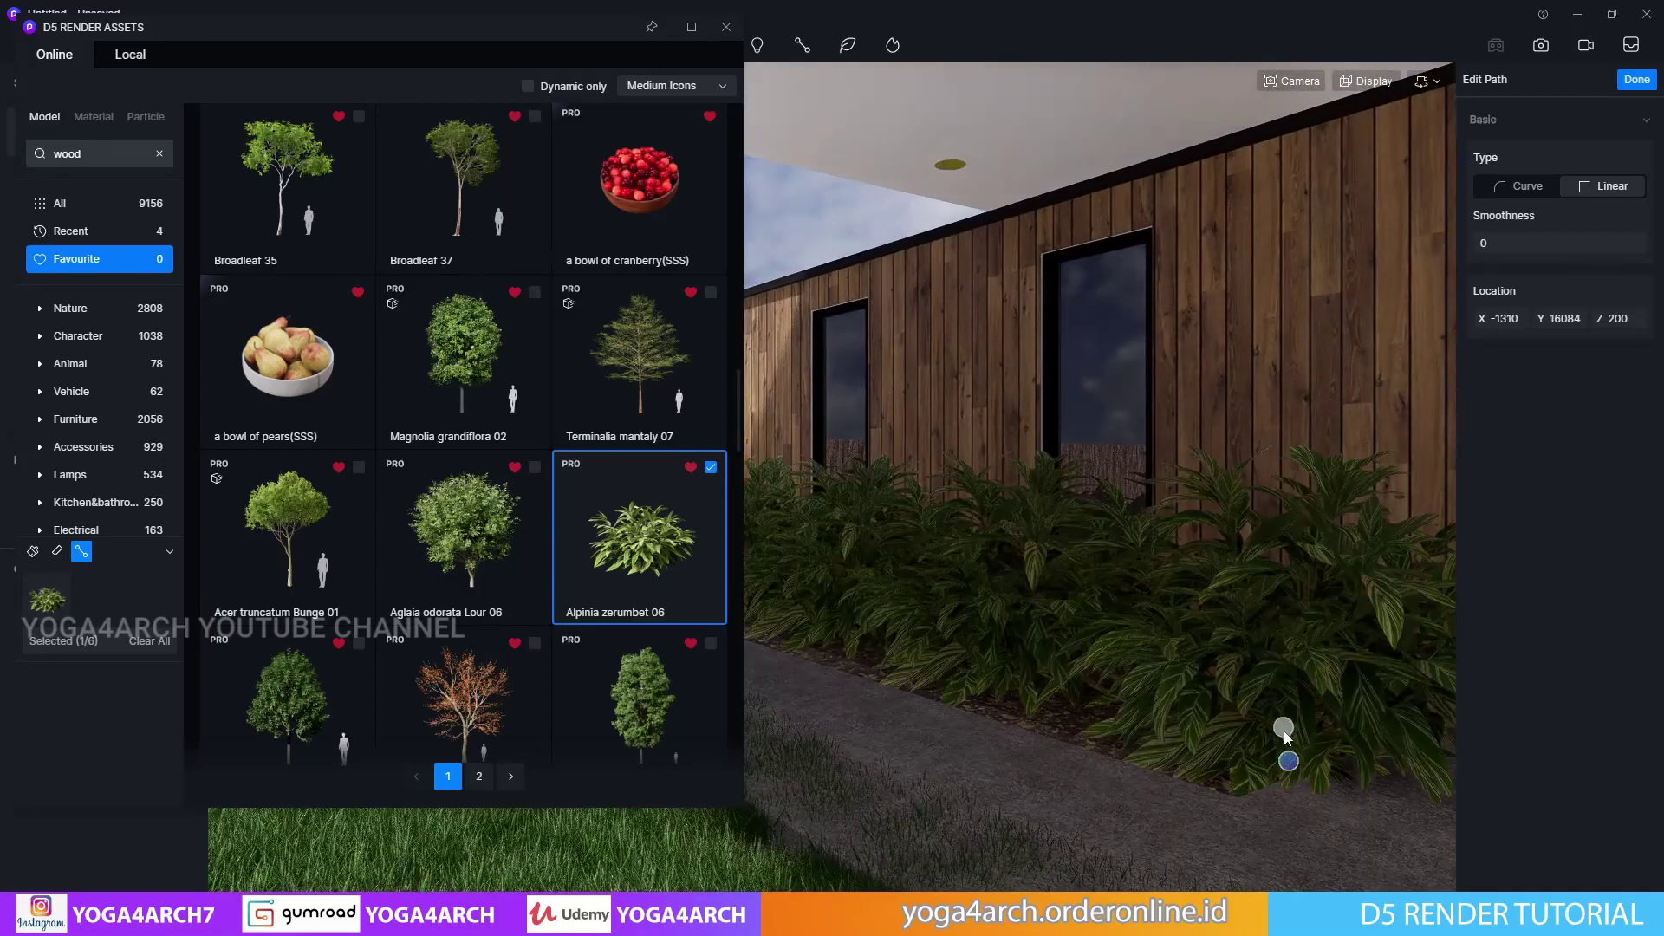
pyautogui.click(1637, 78)
pyautogui.click(726, 27)
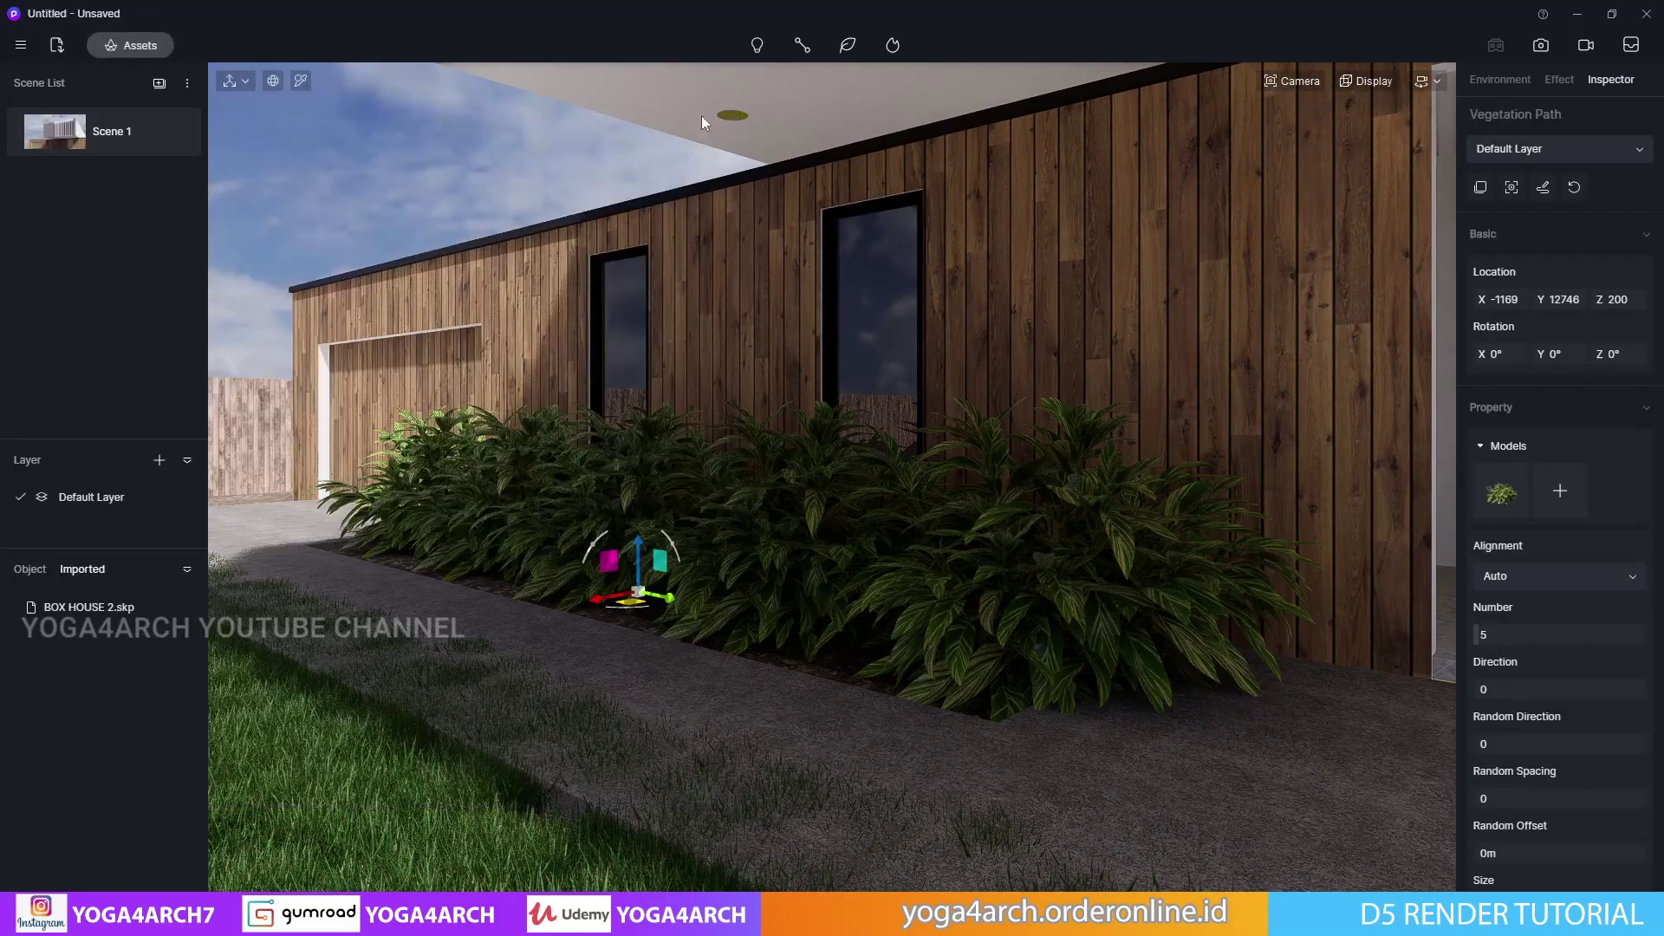
pyautogui.moveTo(1515, 634); pyautogui.dragTo(1526, 634)
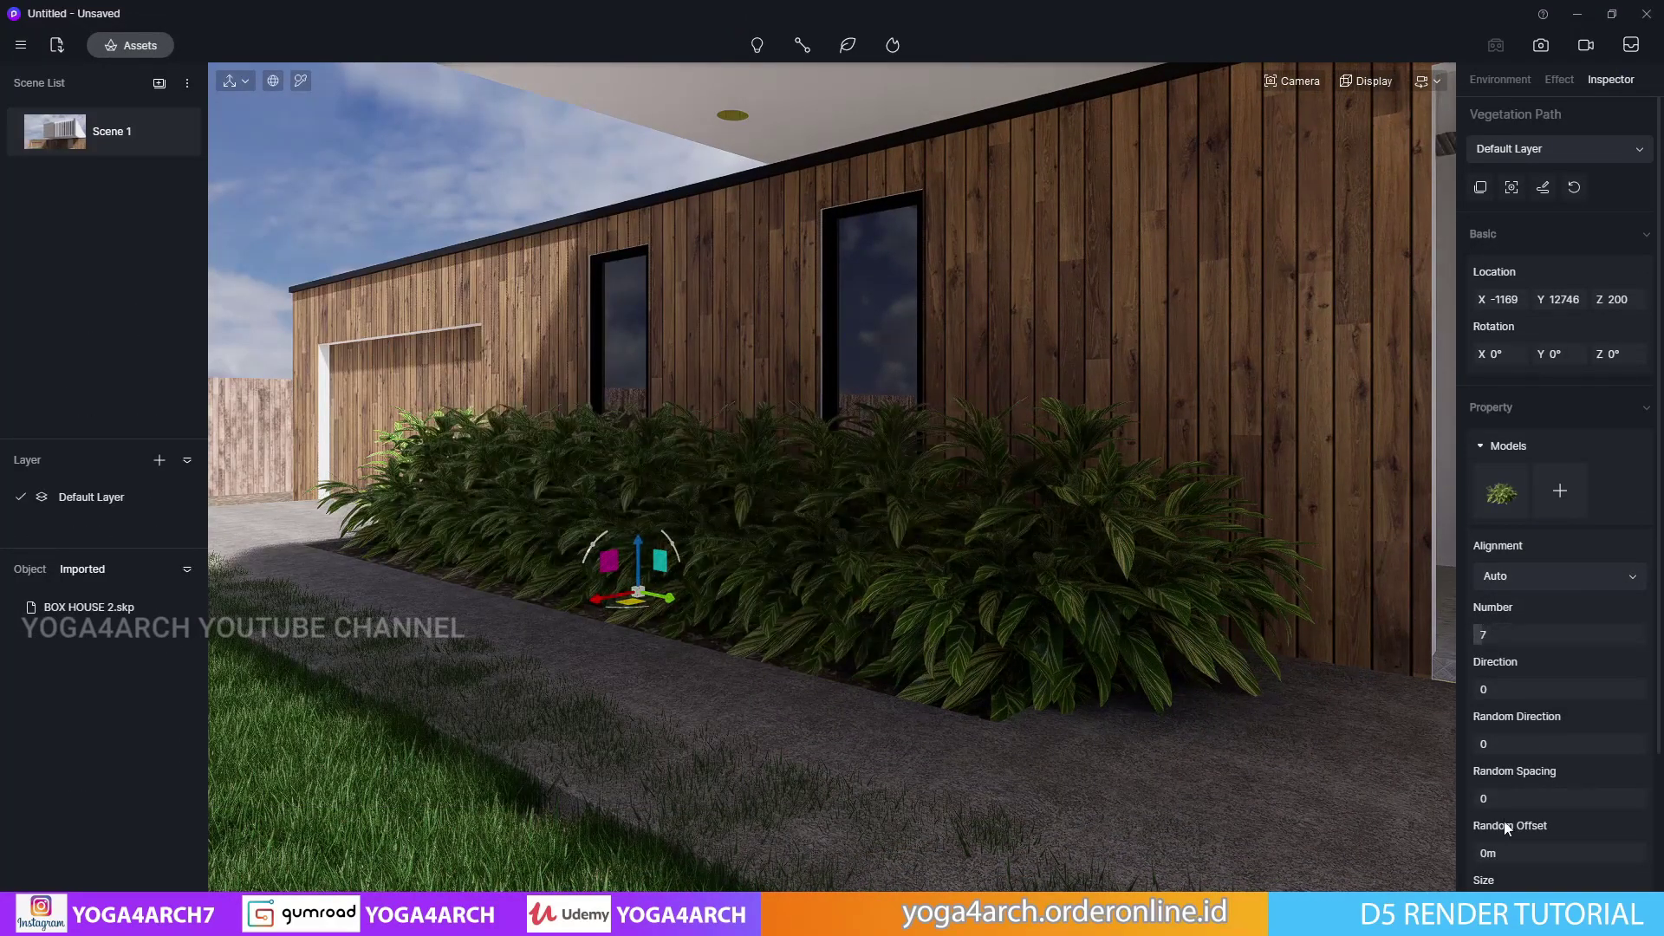
pyautogui.scroll(-3, 1508, 828)
pyautogui.moveTo(1526, 752); pyautogui.dragTo(1519, 752)
# Set the hedge to 20 plants, size 0.59, direction 0.68, spacing 0.26, drop on, direction 41.4
pyautogui.moveTo(1484, 478); pyautogui.dragTo(1504, 479)
pyautogui.moveTo(1484, 587)
pyautogui.mouseDown()
pyautogui.moveTo(1605, 585)
pyautogui.moveTo(1591, 588)
pyautogui.mouseUp()
pyautogui.moveTo(1484, 642); pyautogui.dragTo(1519, 642)
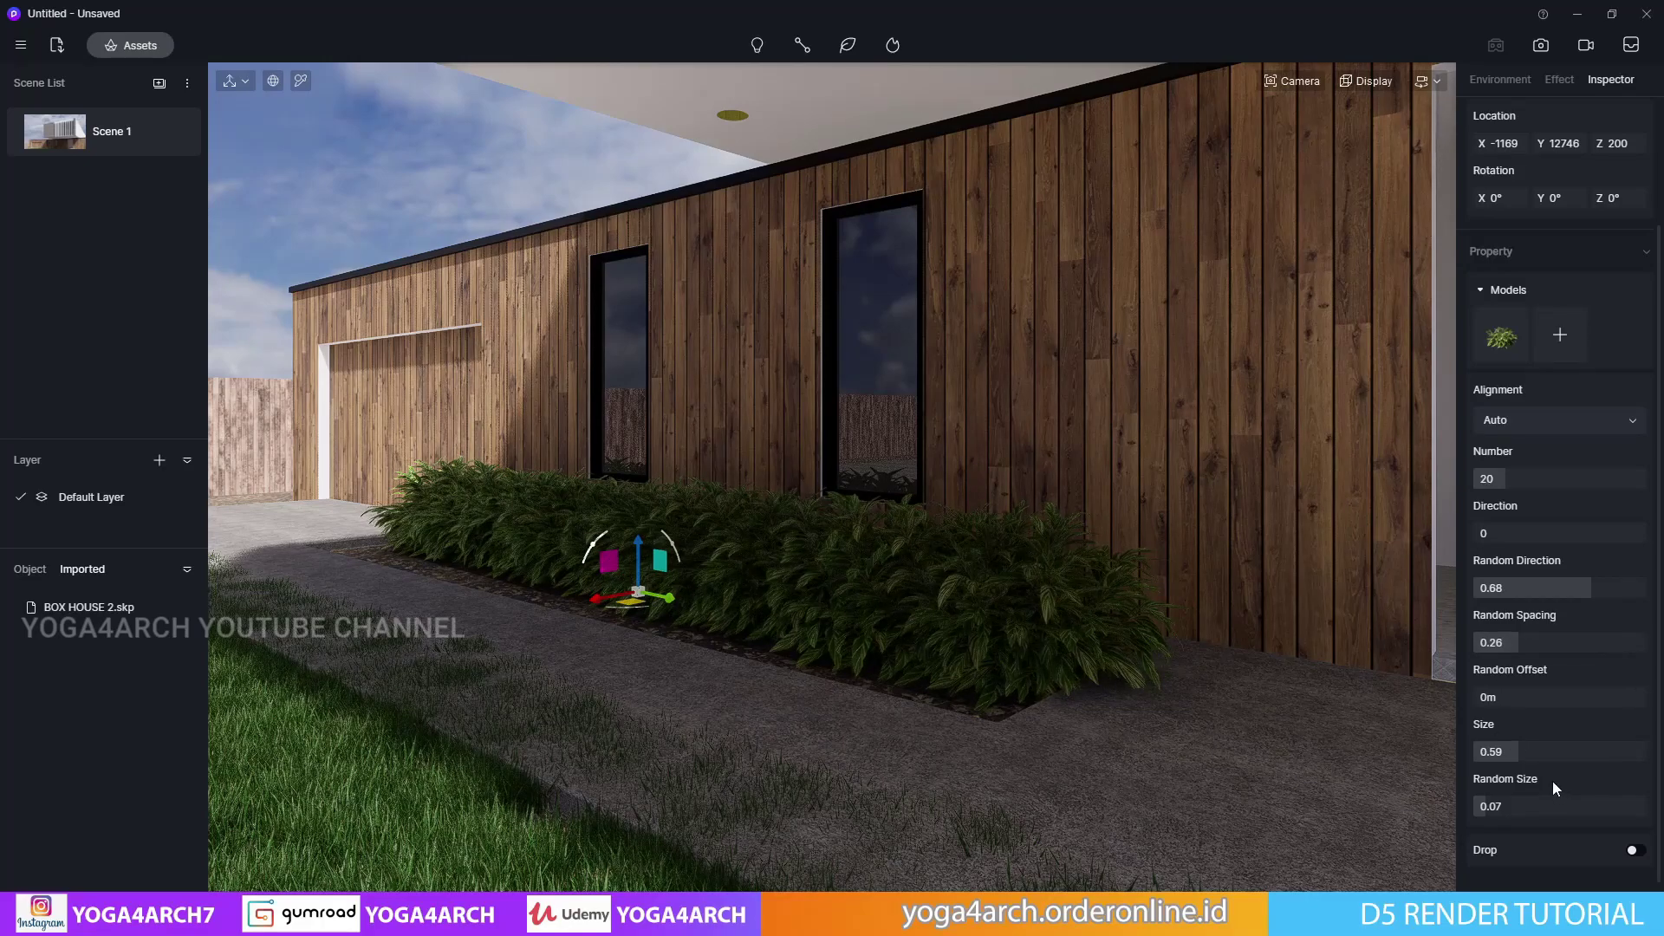
pyautogui.scroll(-1, 1522, 820)
pyautogui.click(1635, 836)
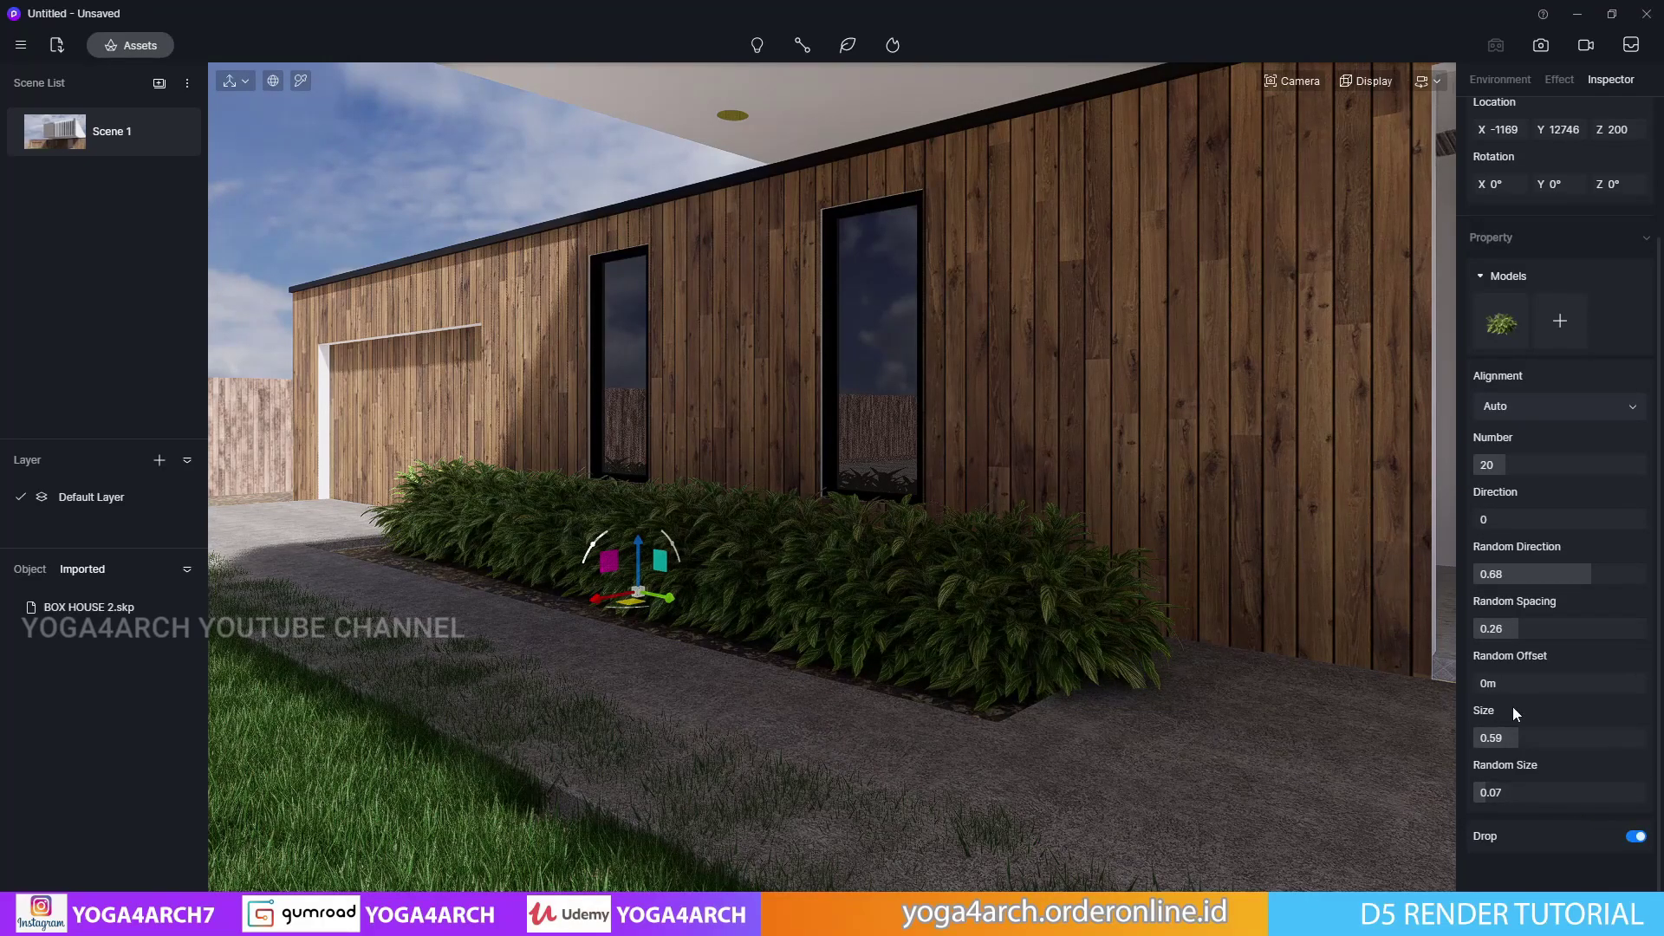
pyautogui.scroll(3, 1517, 607)
pyautogui.moveTo(1525, 675); pyautogui.dragTo(1570, 675)
pyautogui.scroll(-5, 799, 534)
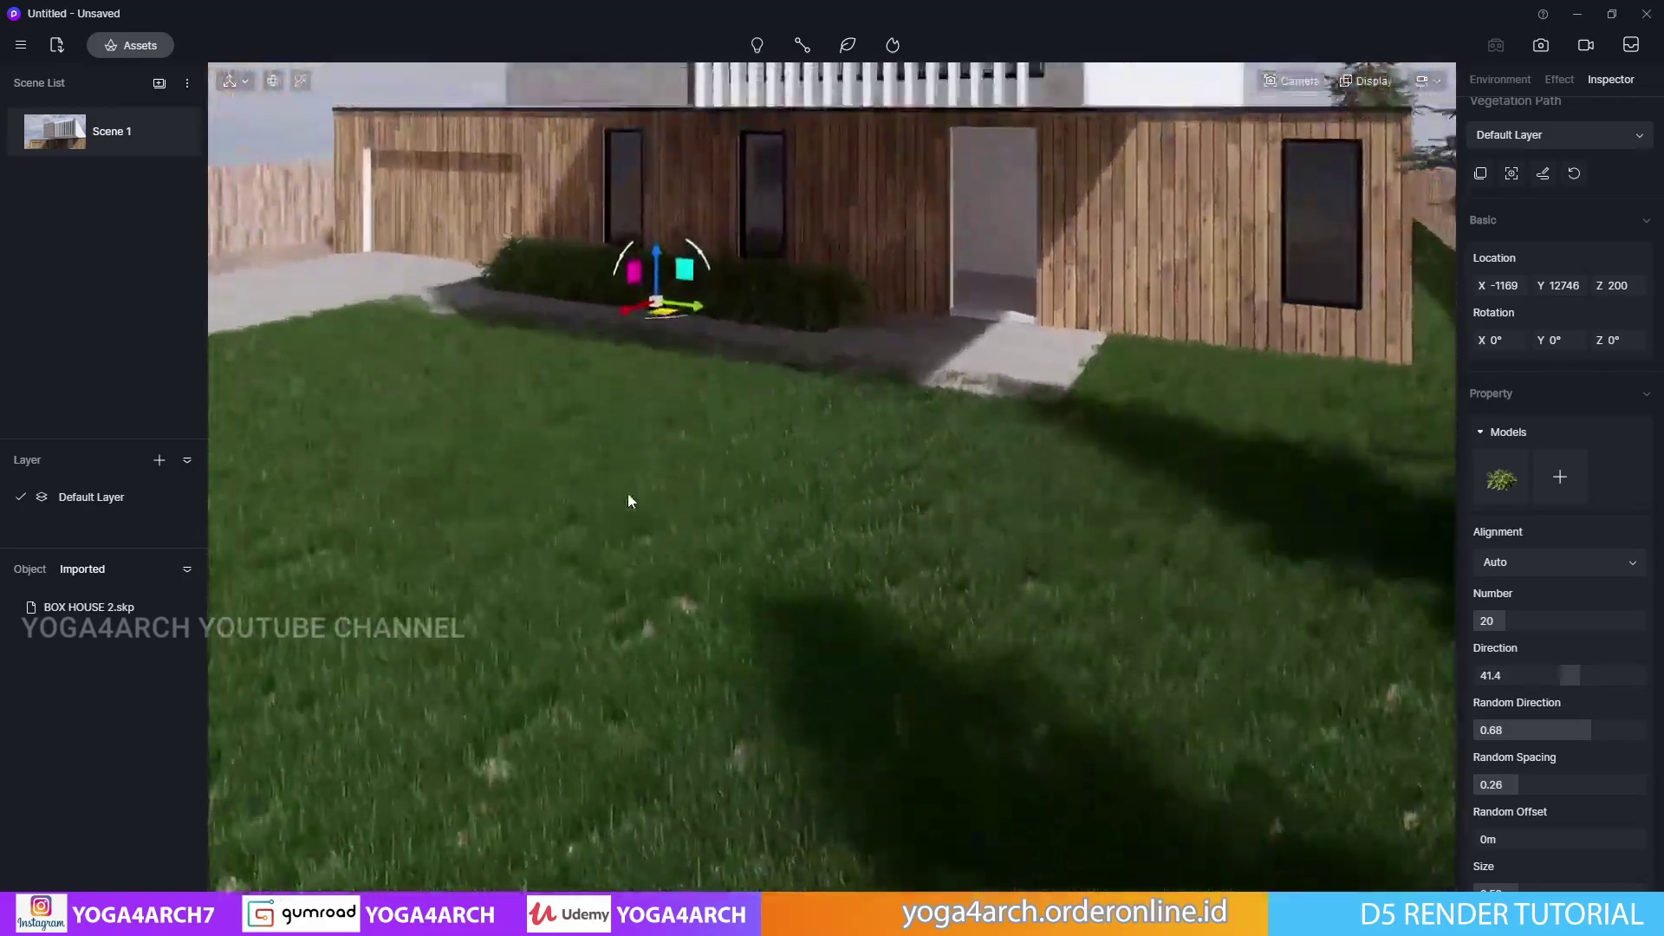
# Copy the hedge to the right corner, shorten its path to five plants, return to Scene 1
pyautogui.moveTo(600, 361); pyautogui.dragTo(1352, 455)
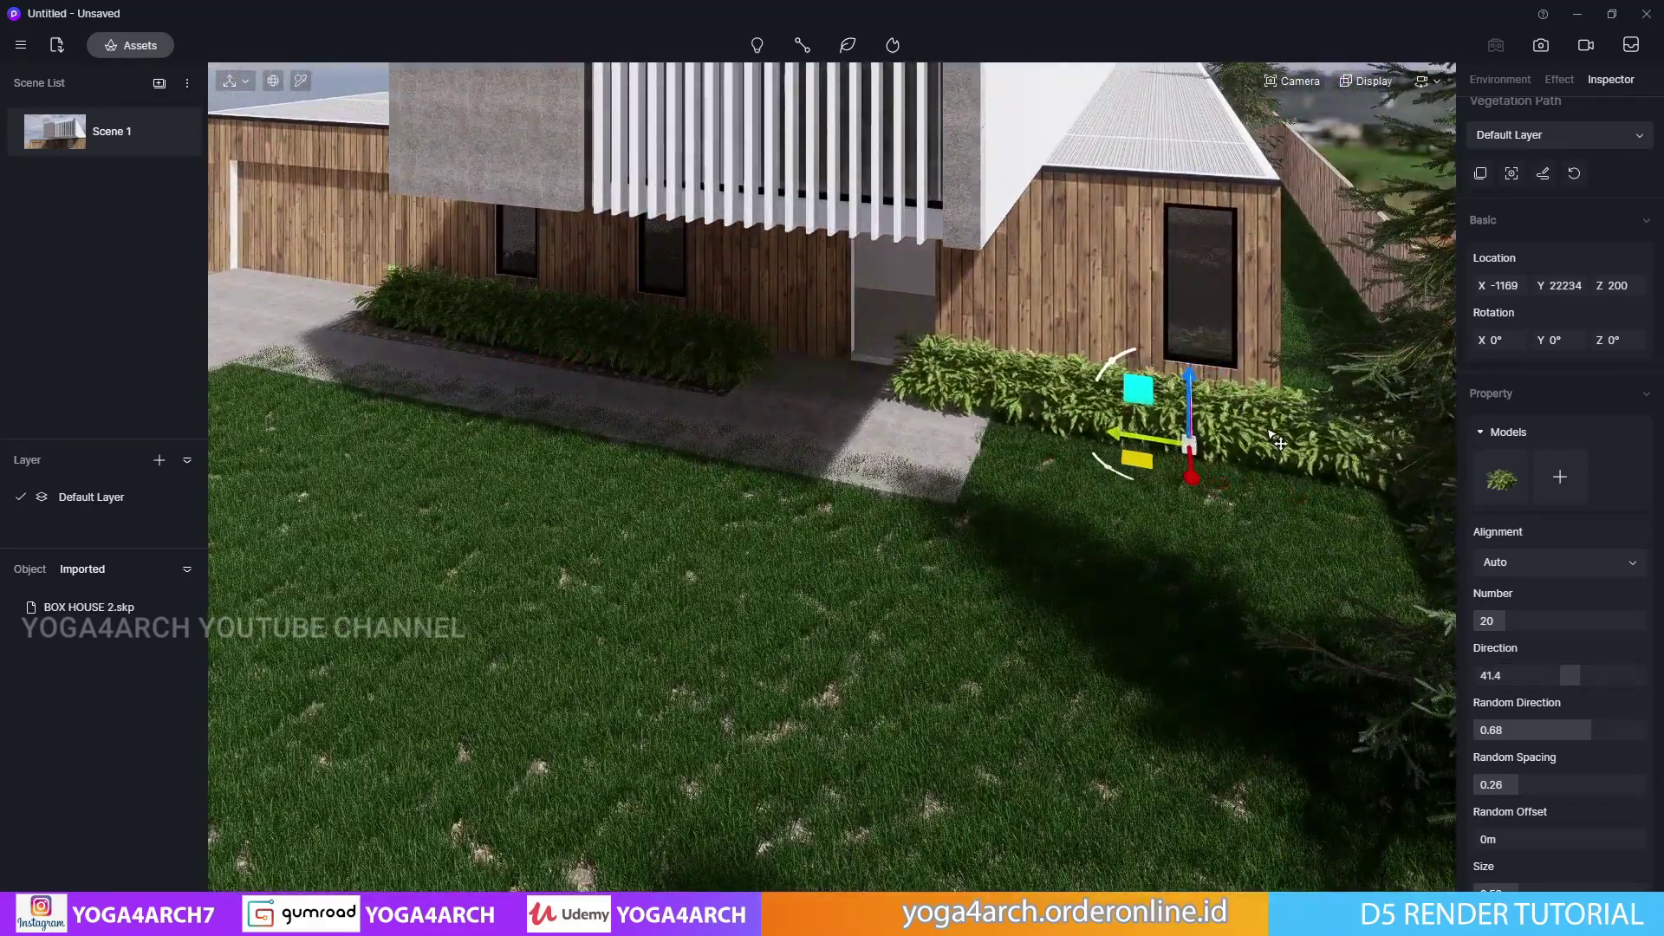
pyautogui.moveTo(1163, 566)
pyautogui.mouseDown(button='right')
pyautogui.moveTo(1022, 533)
pyautogui.moveTo(881, 550)
pyautogui.moveTo(1066, 531)
pyautogui.mouseUp(button='right')
pyautogui.press('Escape')
pyautogui.click(1066, 530)
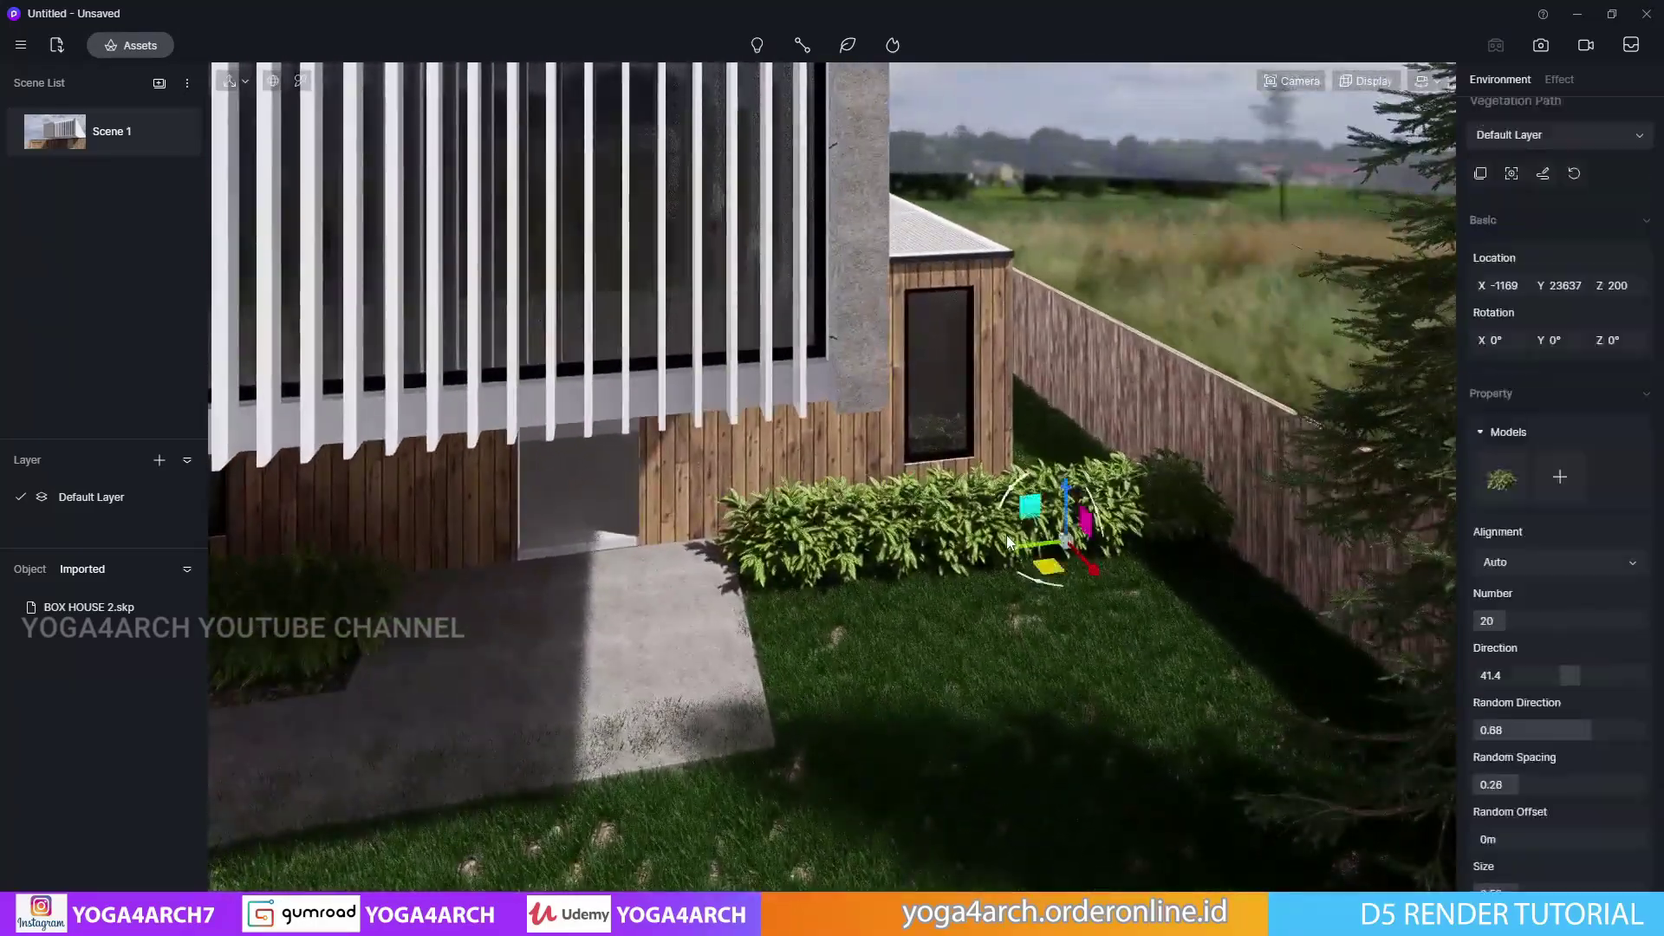
pyautogui.click(1543, 173)
pyautogui.moveTo(1051, 546); pyautogui.dragTo(1020, 551)
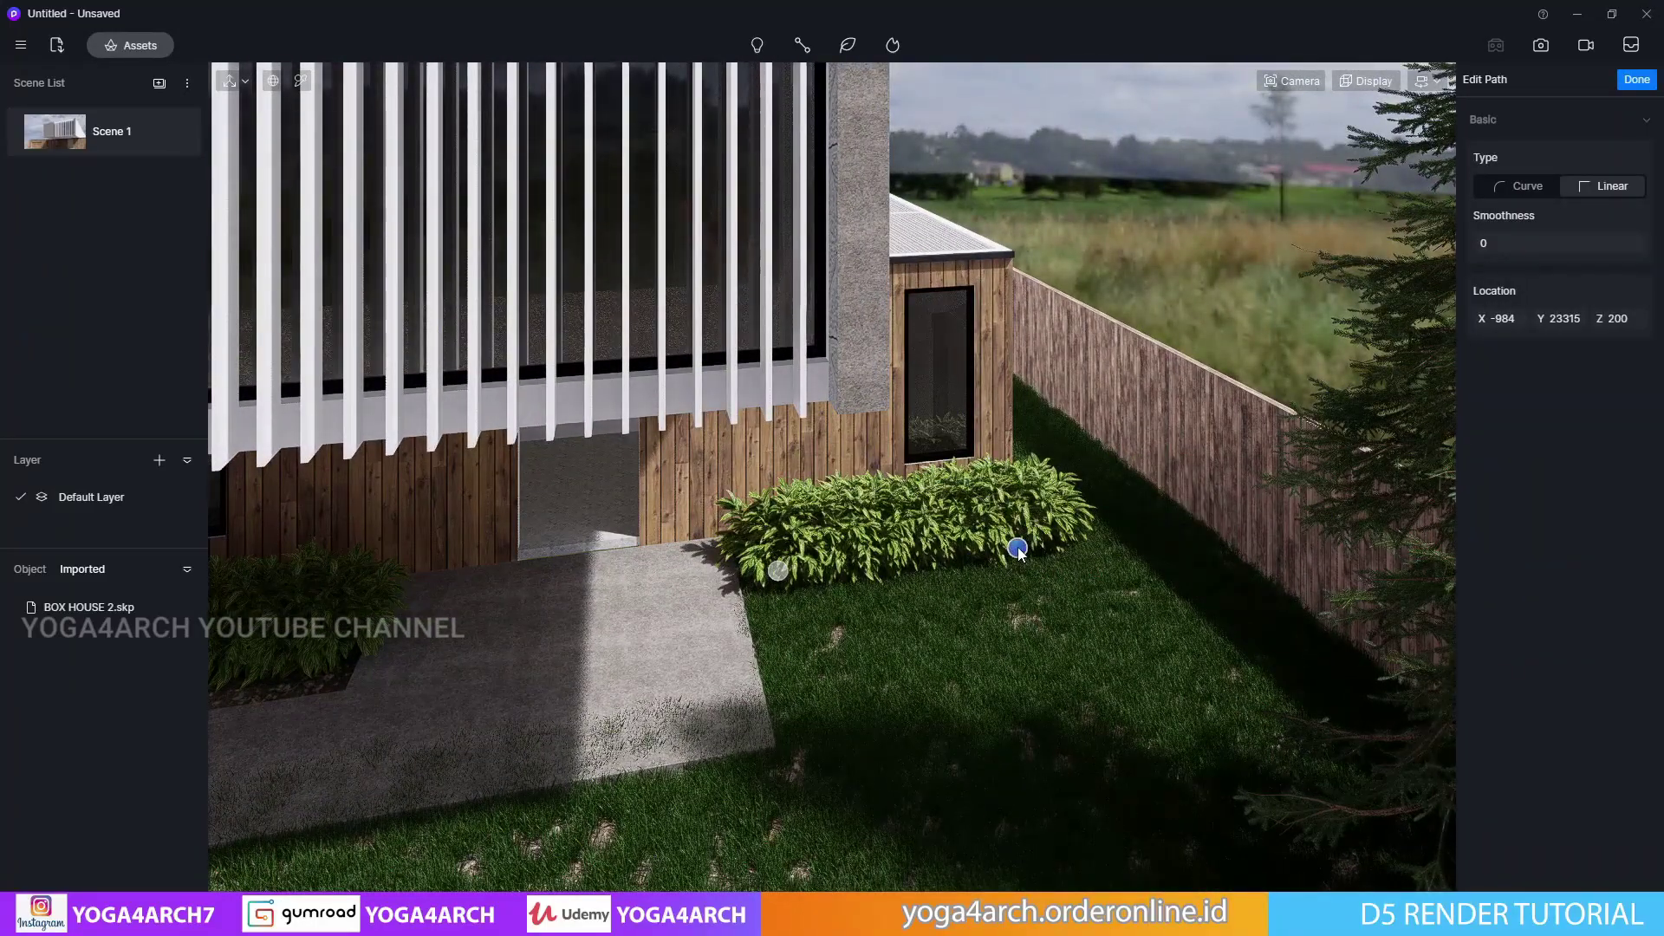
pyautogui.click(1638, 78)
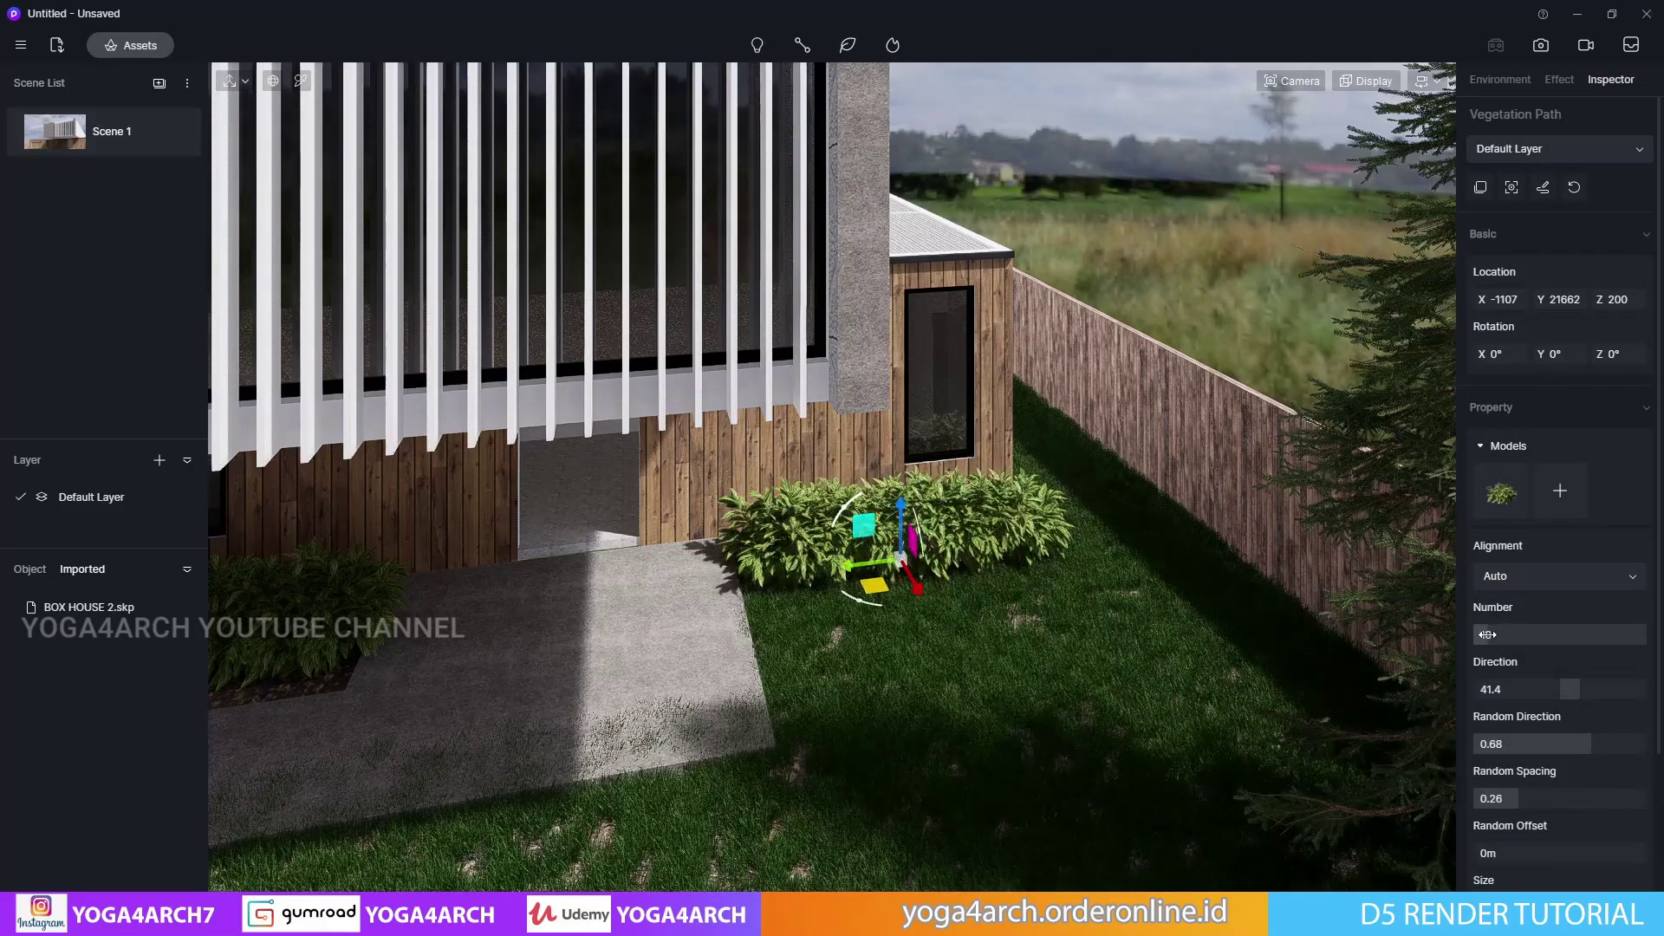
pyautogui.click(51, 128)
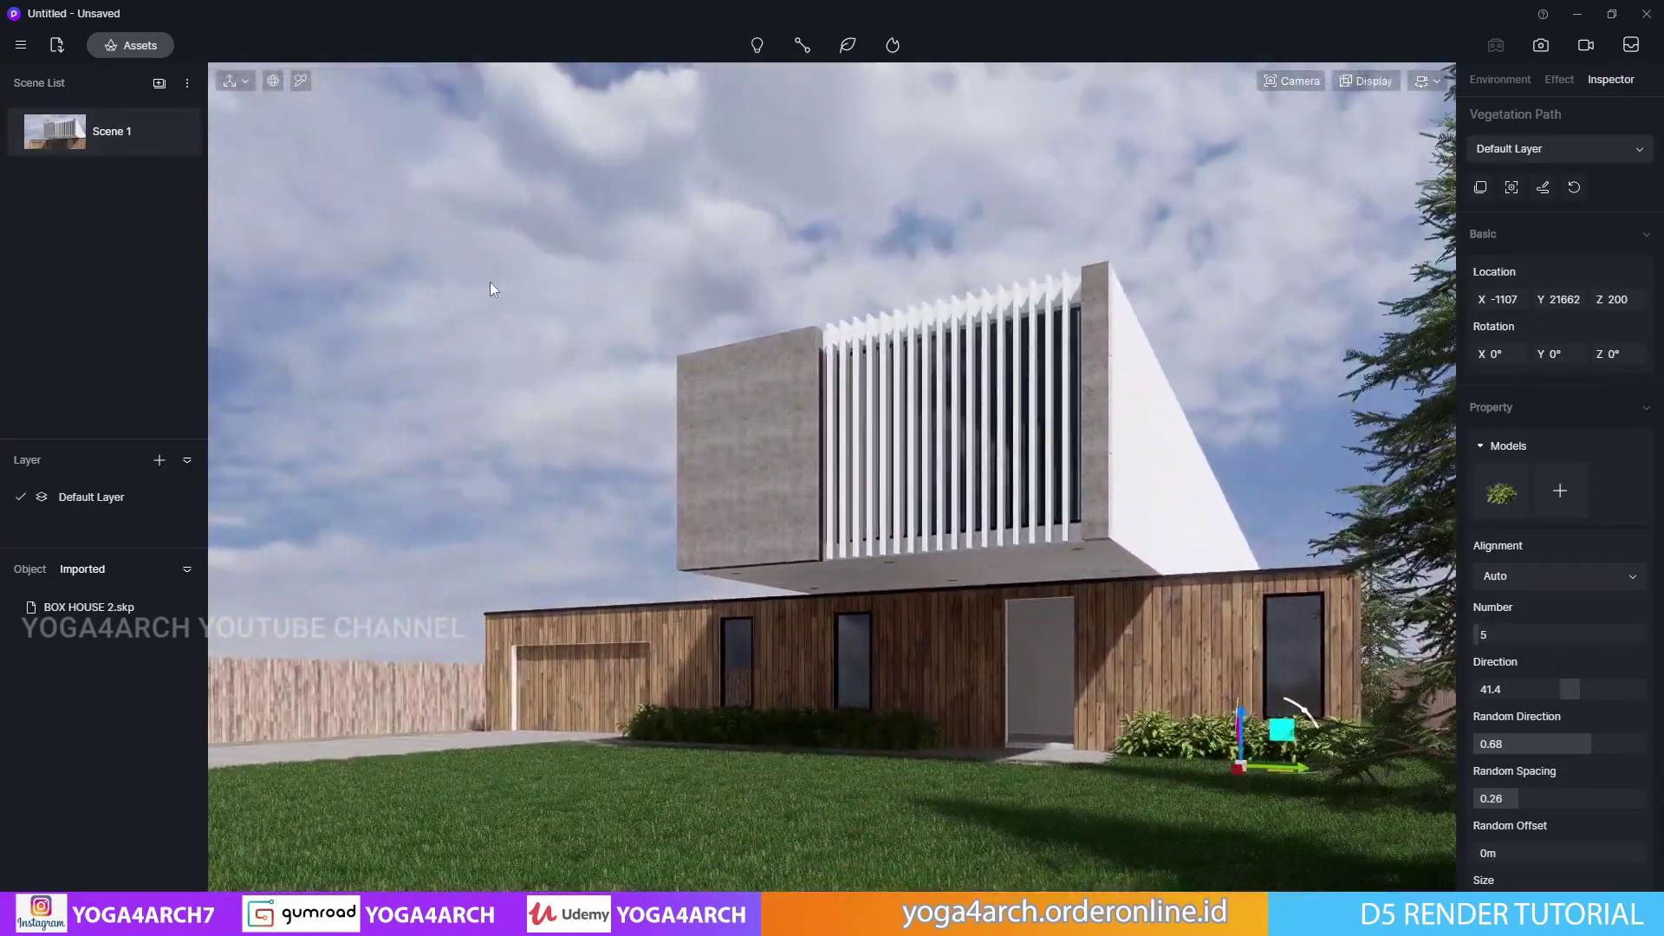
pyautogui.click(490, 282)
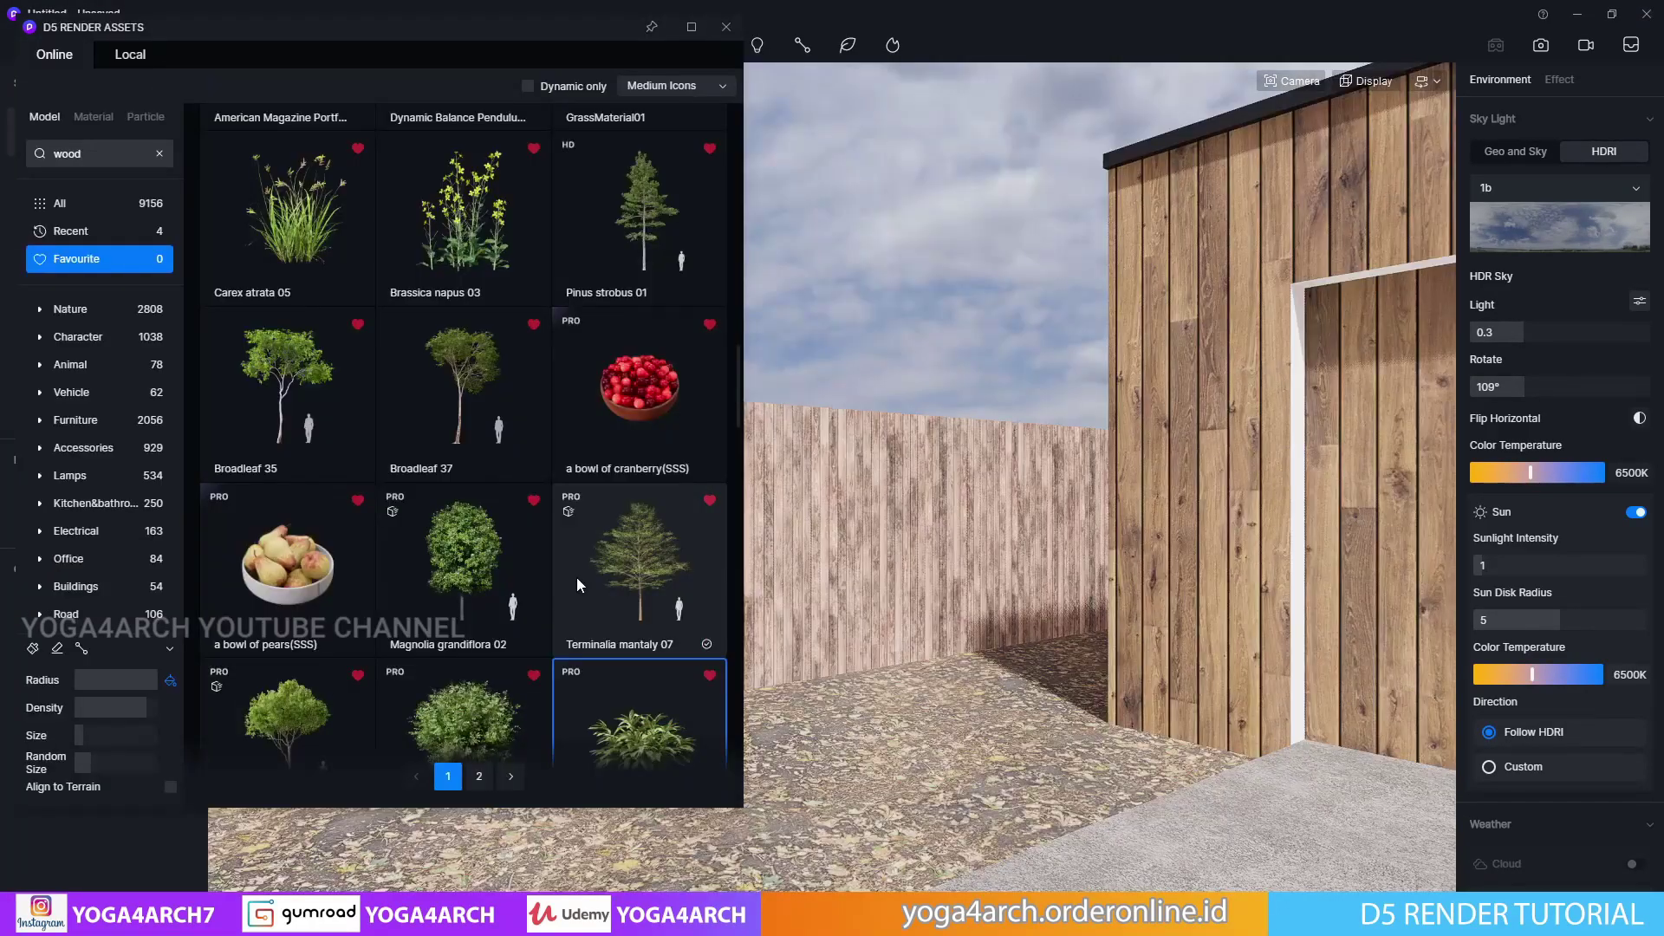
# Plant Alpinia zerumbet 06 shrubs in the gravel bed by the wooden wall, shrinking one
pyautogui.scroll(-3, 607, 547)
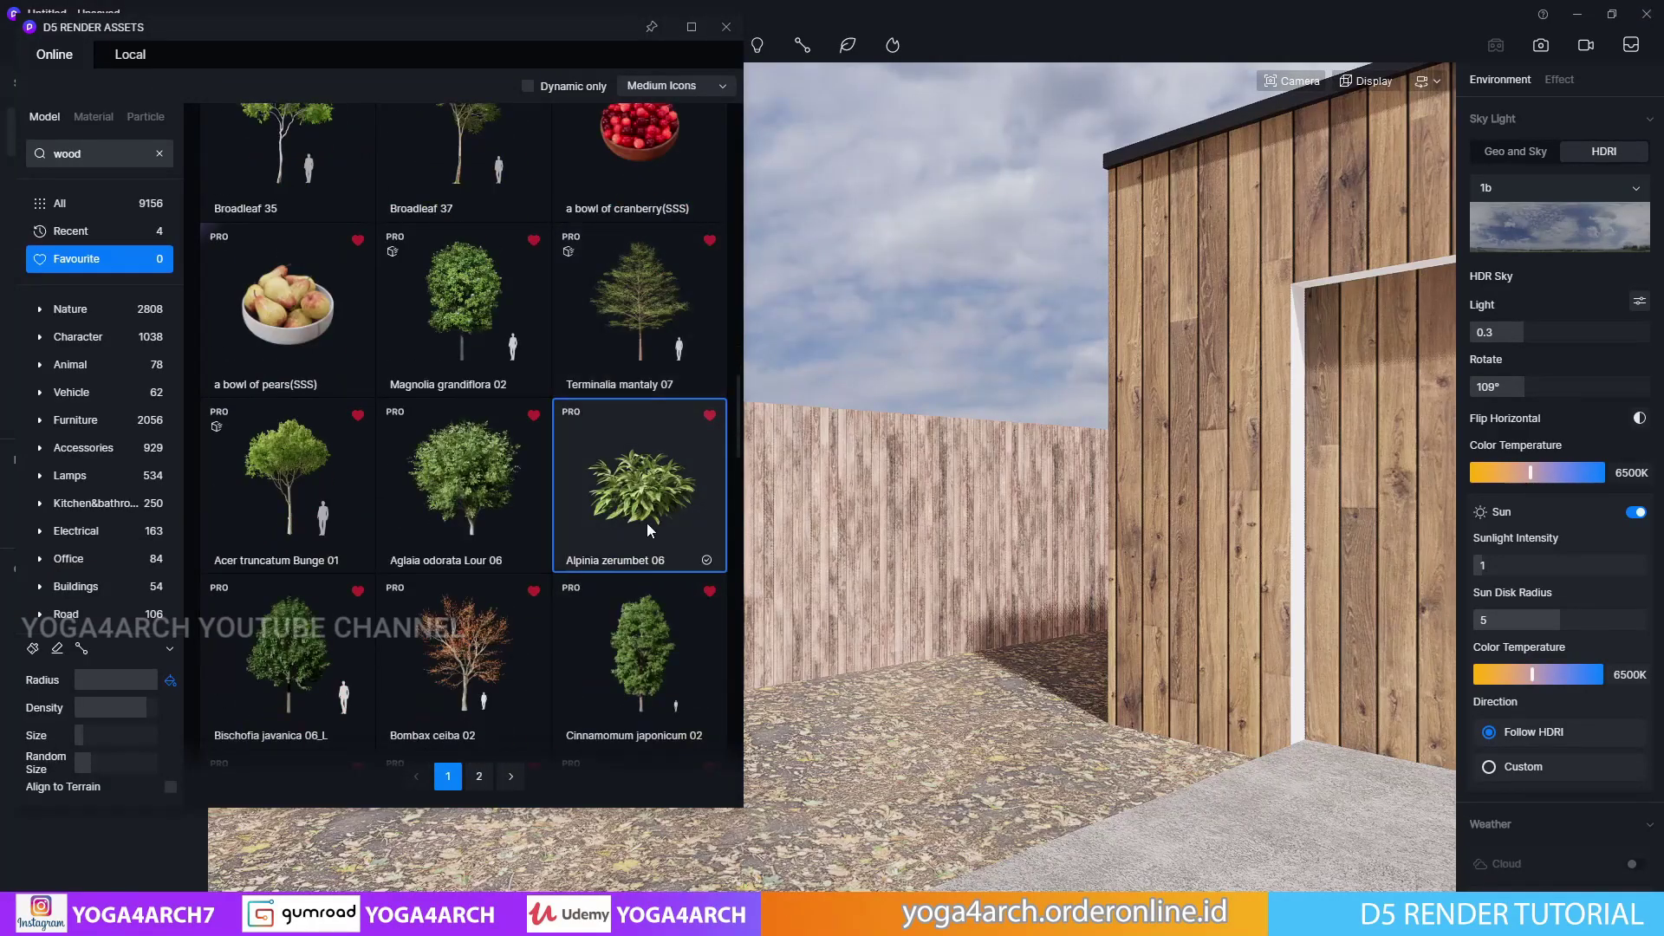
pyautogui.click(1079, 754)
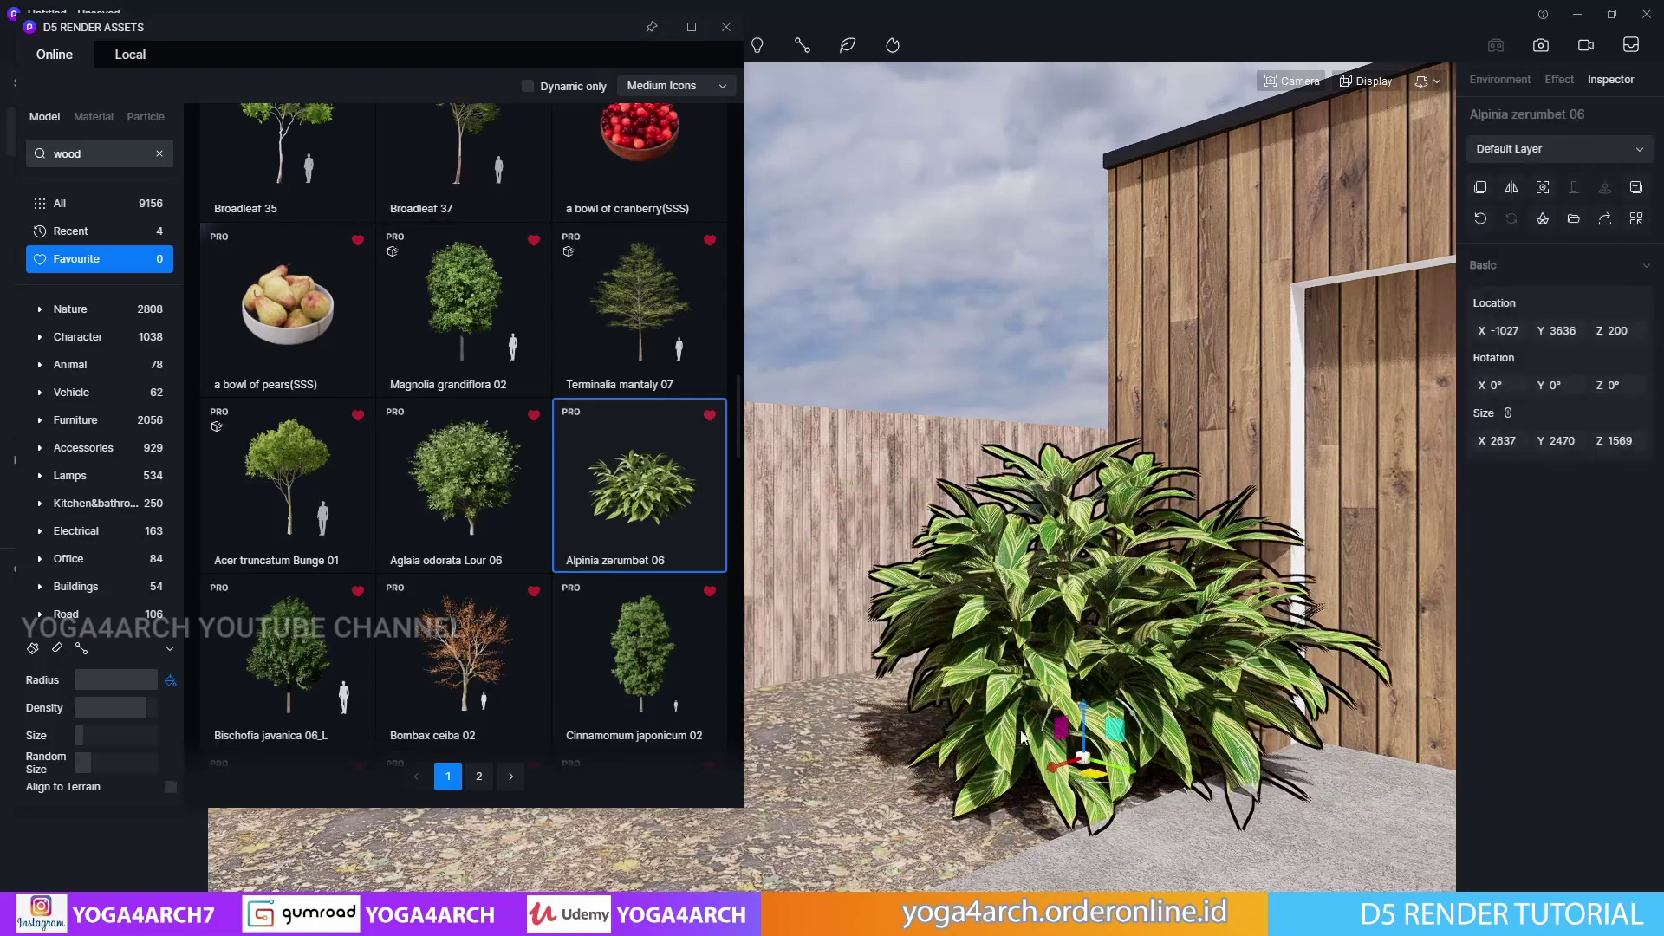
pyautogui.moveTo(1118, 735)
pyautogui.mouseDown()
pyautogui.moveTo(1096, 743)
pyautogui.moveTo(1095, 774)
pyautogui.mouseUp()
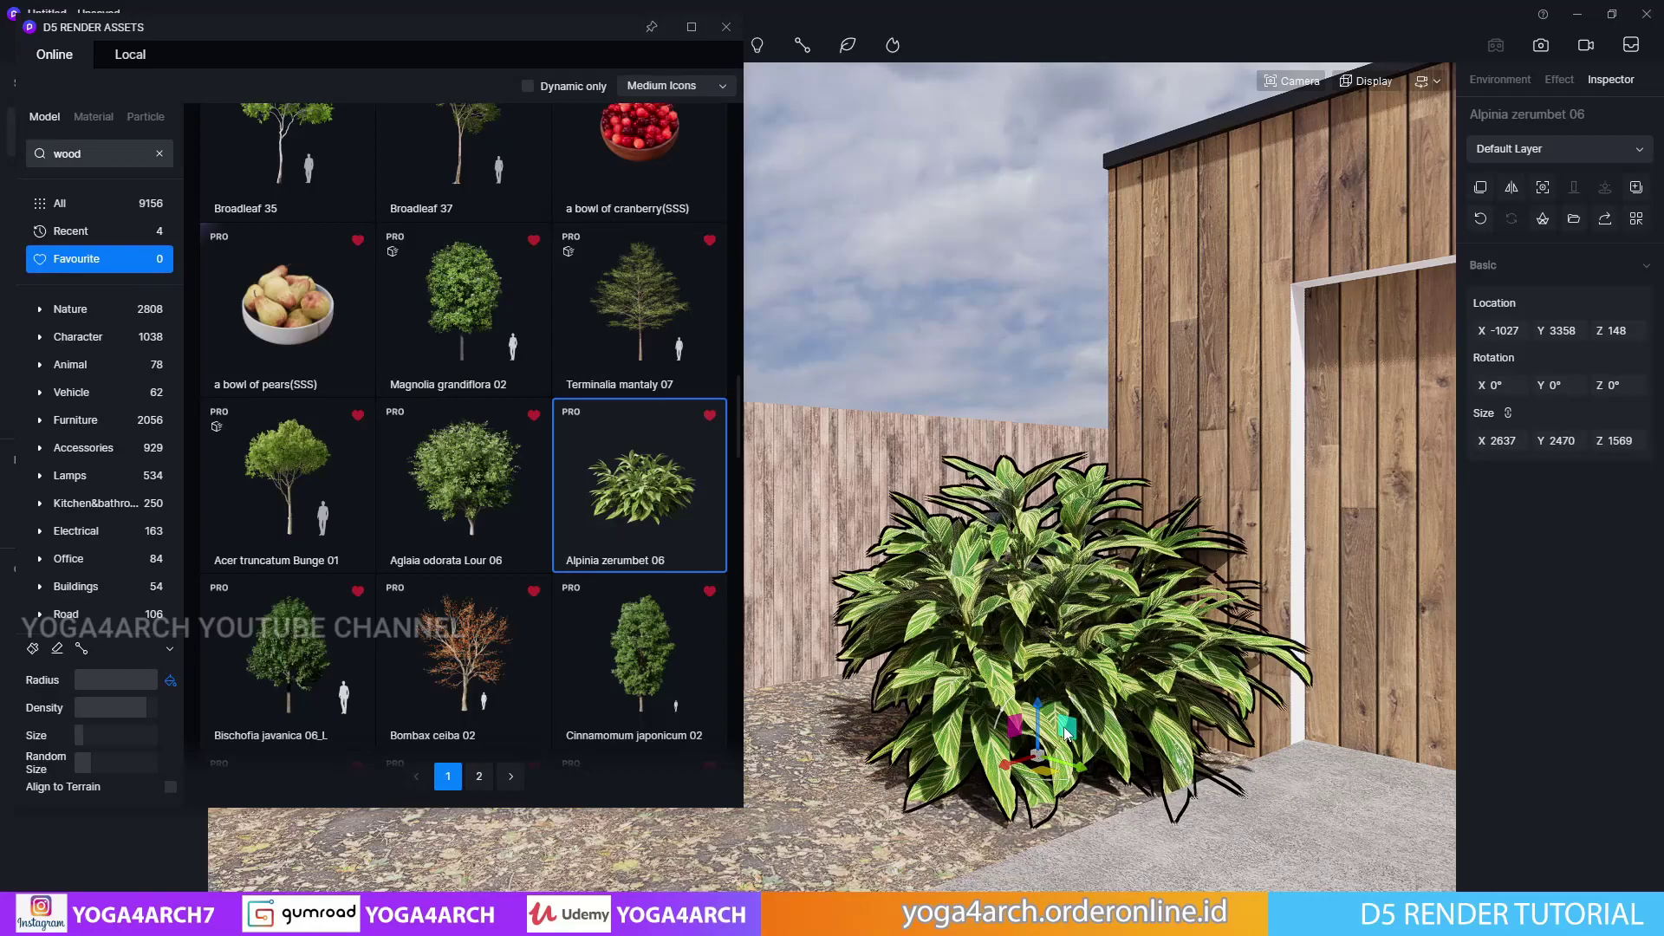
pyautogui.click(1040, 693)
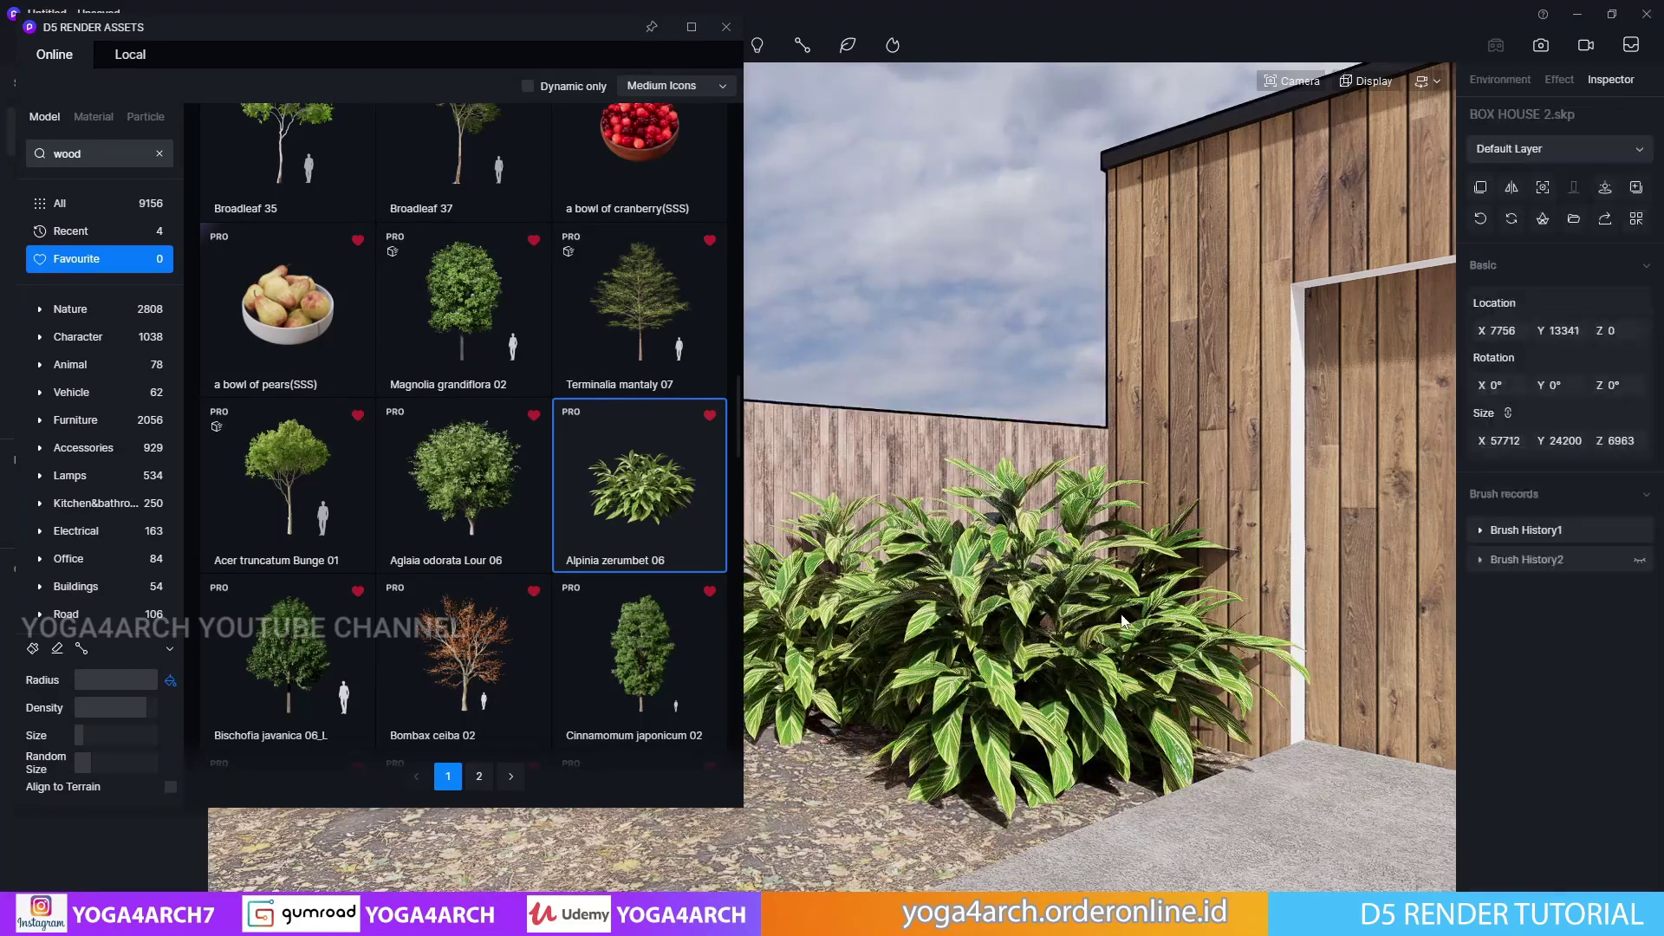
pyautogui.click(1123, 661)
pyautogui.moveTo(1517, 440); pyautogui.dragTo(1552, 440)
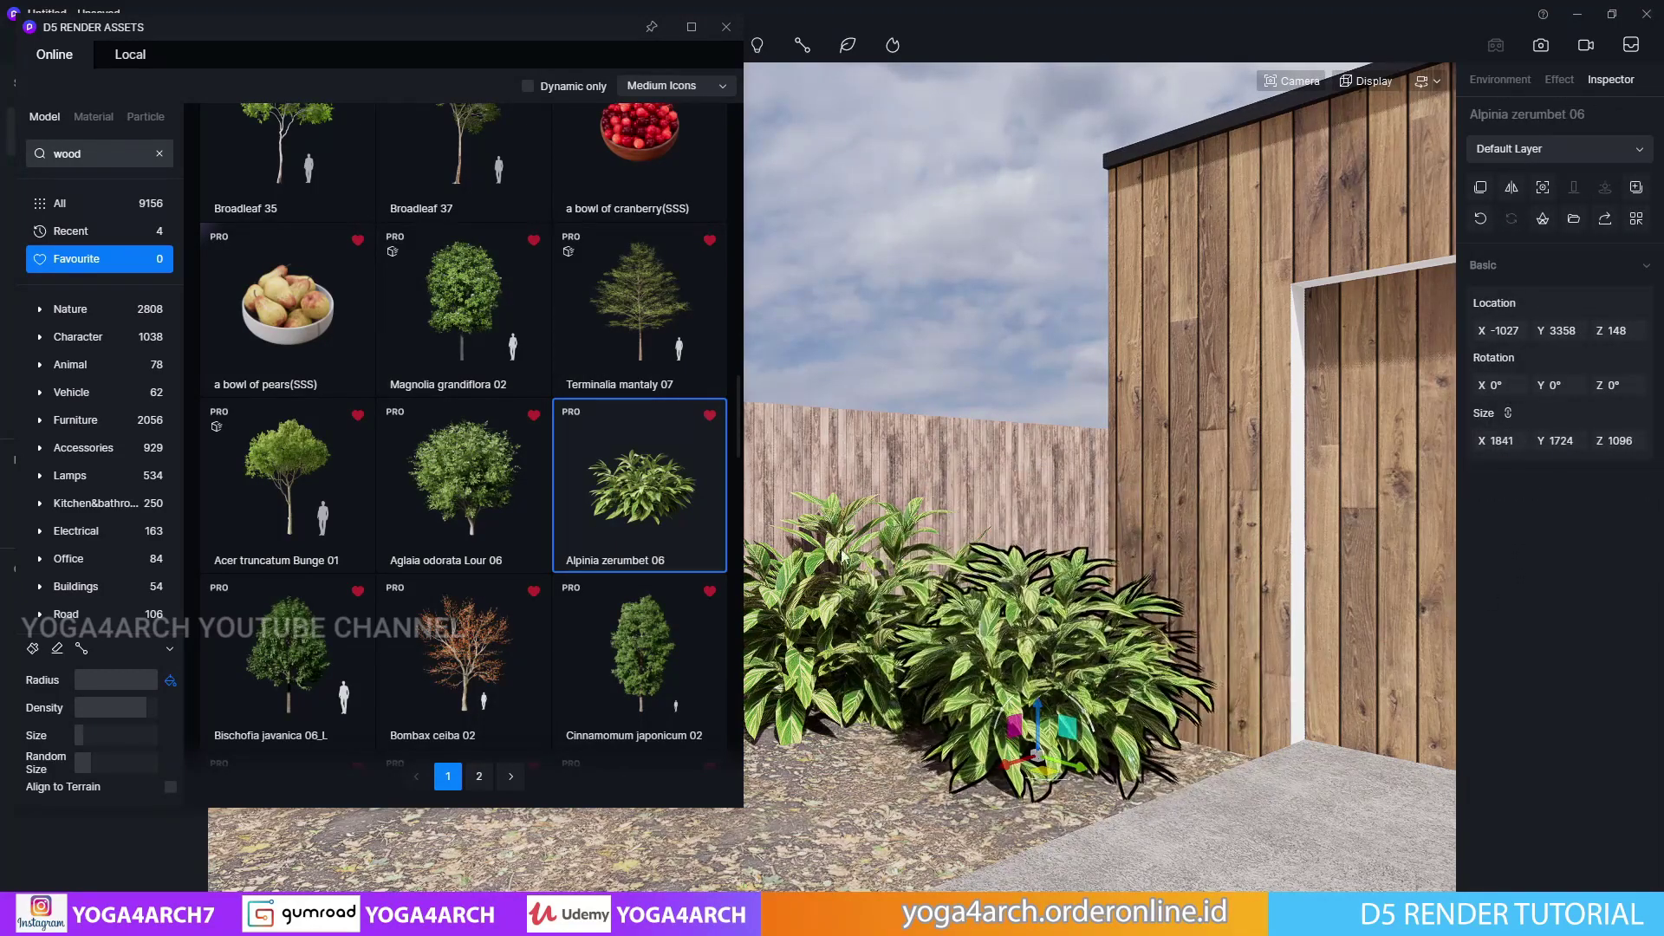
pyautogui.press('Escape')
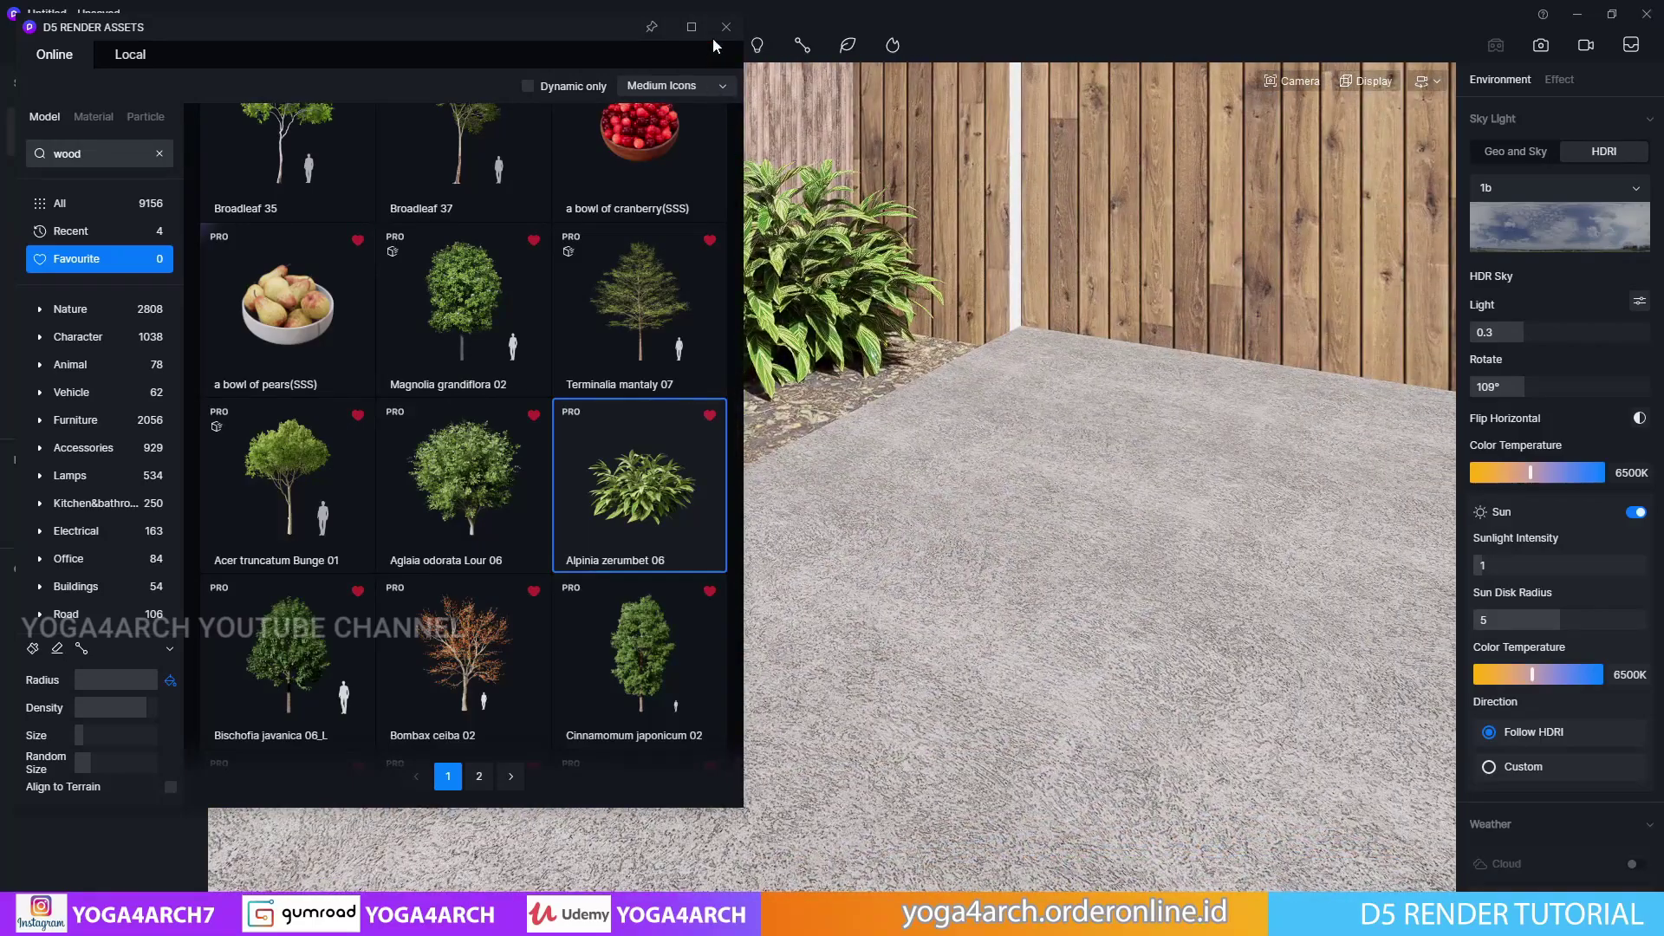
pyautogui.click(726, 27)
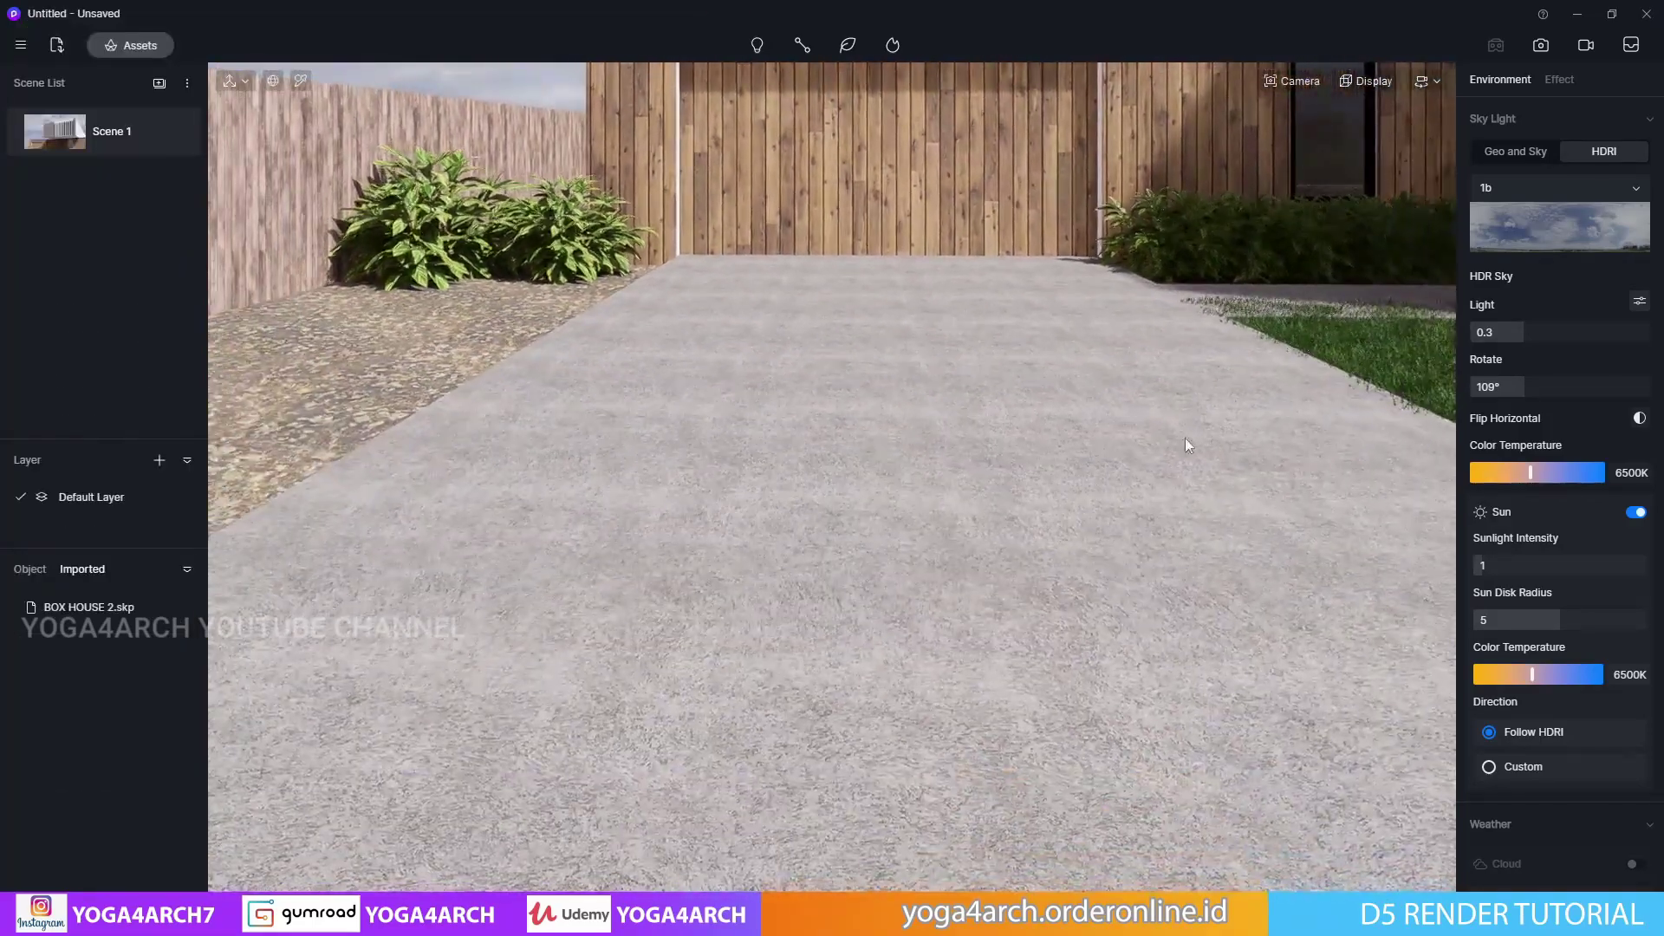
# Plant several Terminalia mantaly 07 trees from Favourites along the gravel strip by the fence
pyautogui.click(1415, 355)
pyautogui.click(1600, 530)
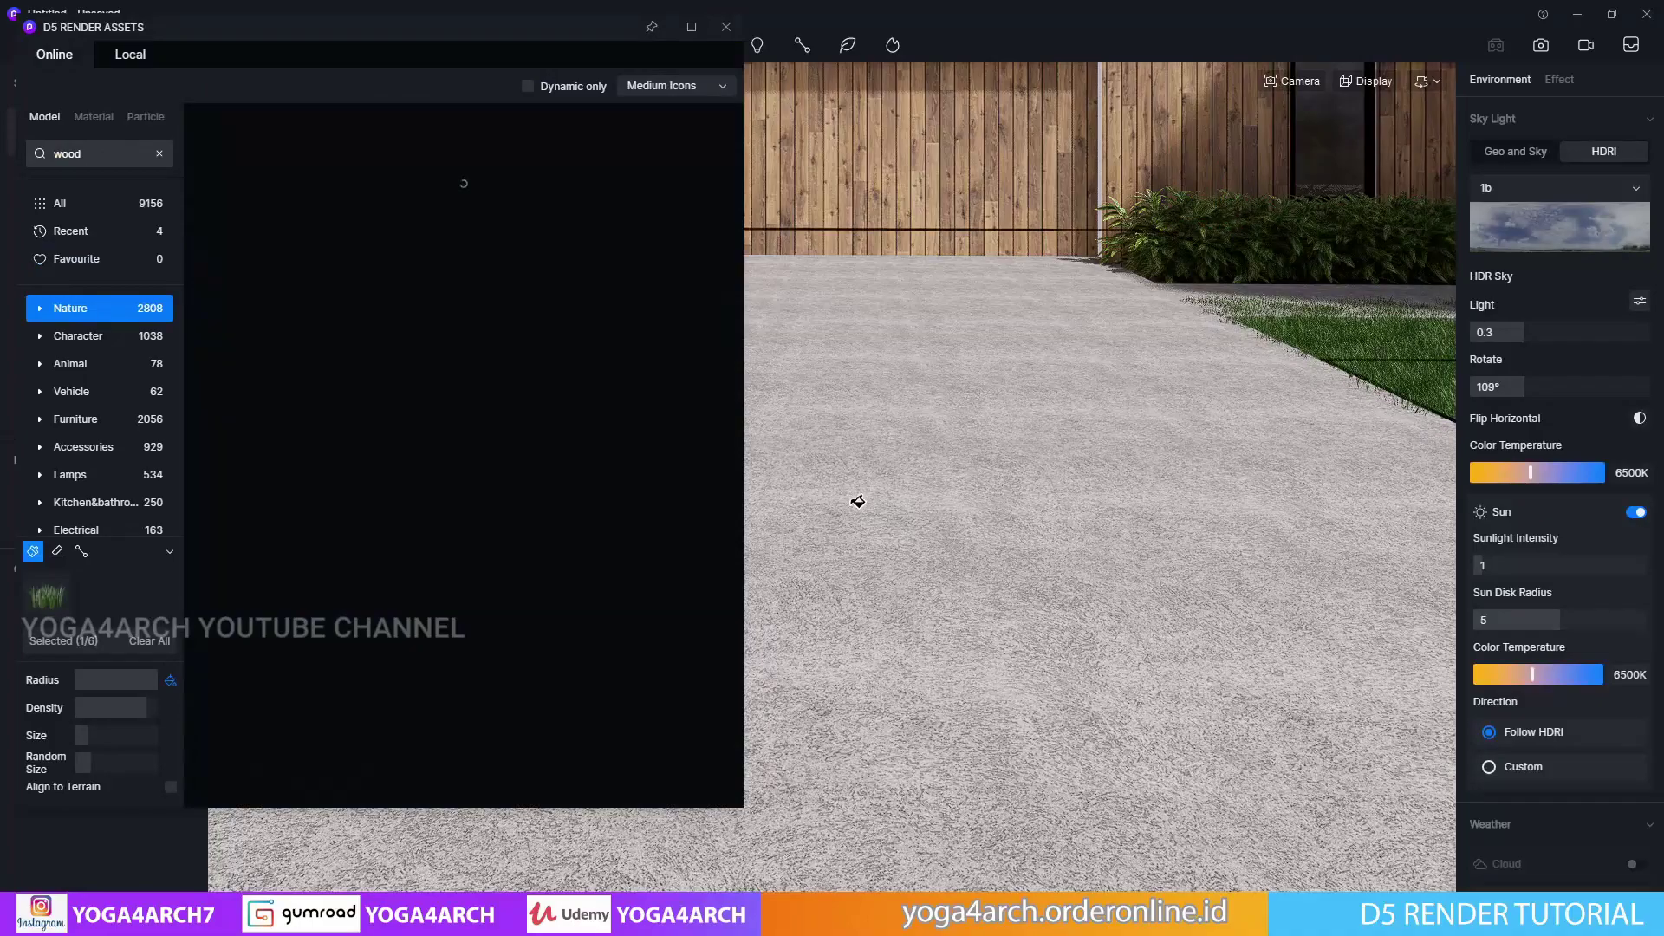
pyautogui.moveTo(506, 28); pyautogui.dragTo(1221, 351)
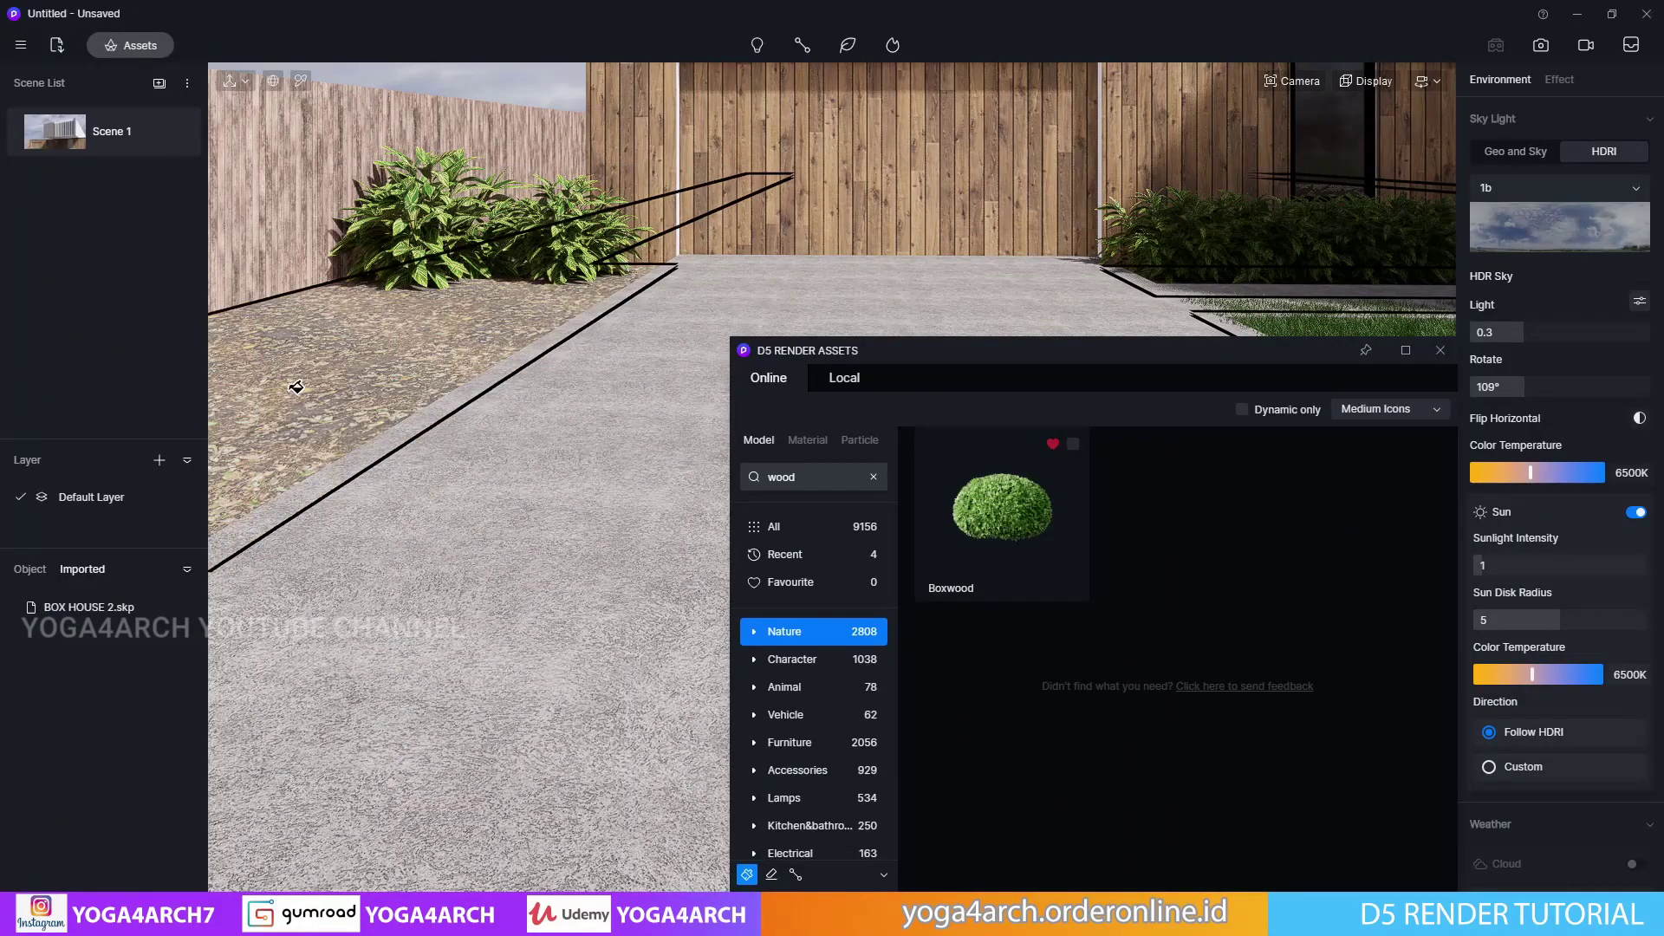
pyautogui.scroll(3, 364, 425)
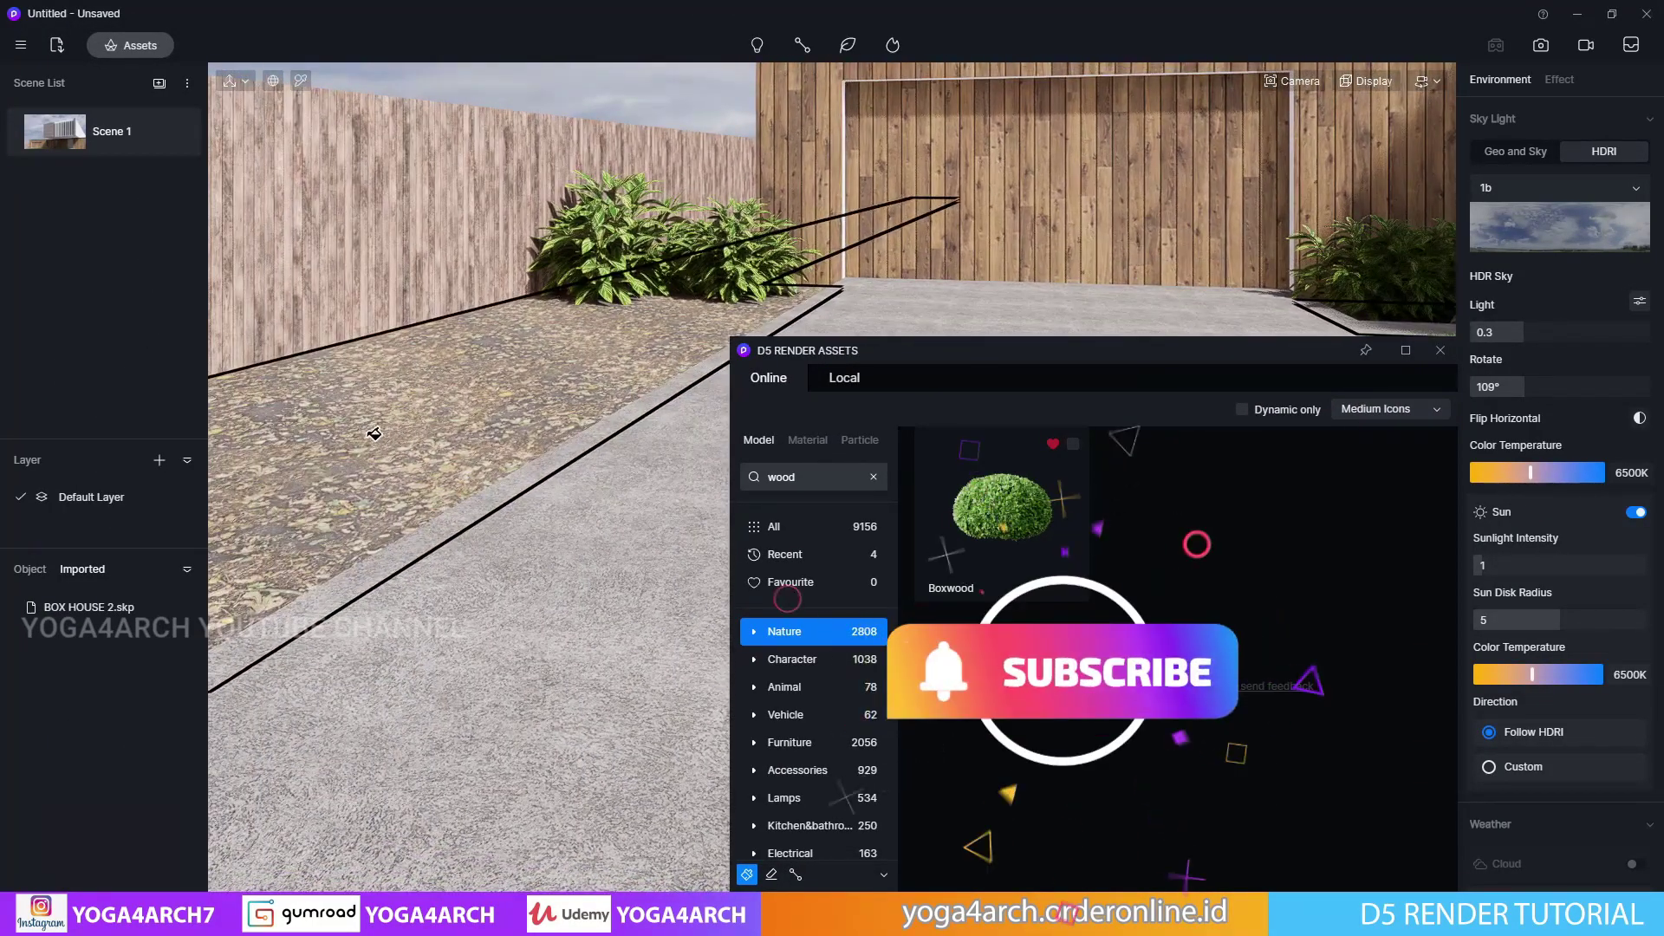
pyautogui.scroll(-2, 381, 437)
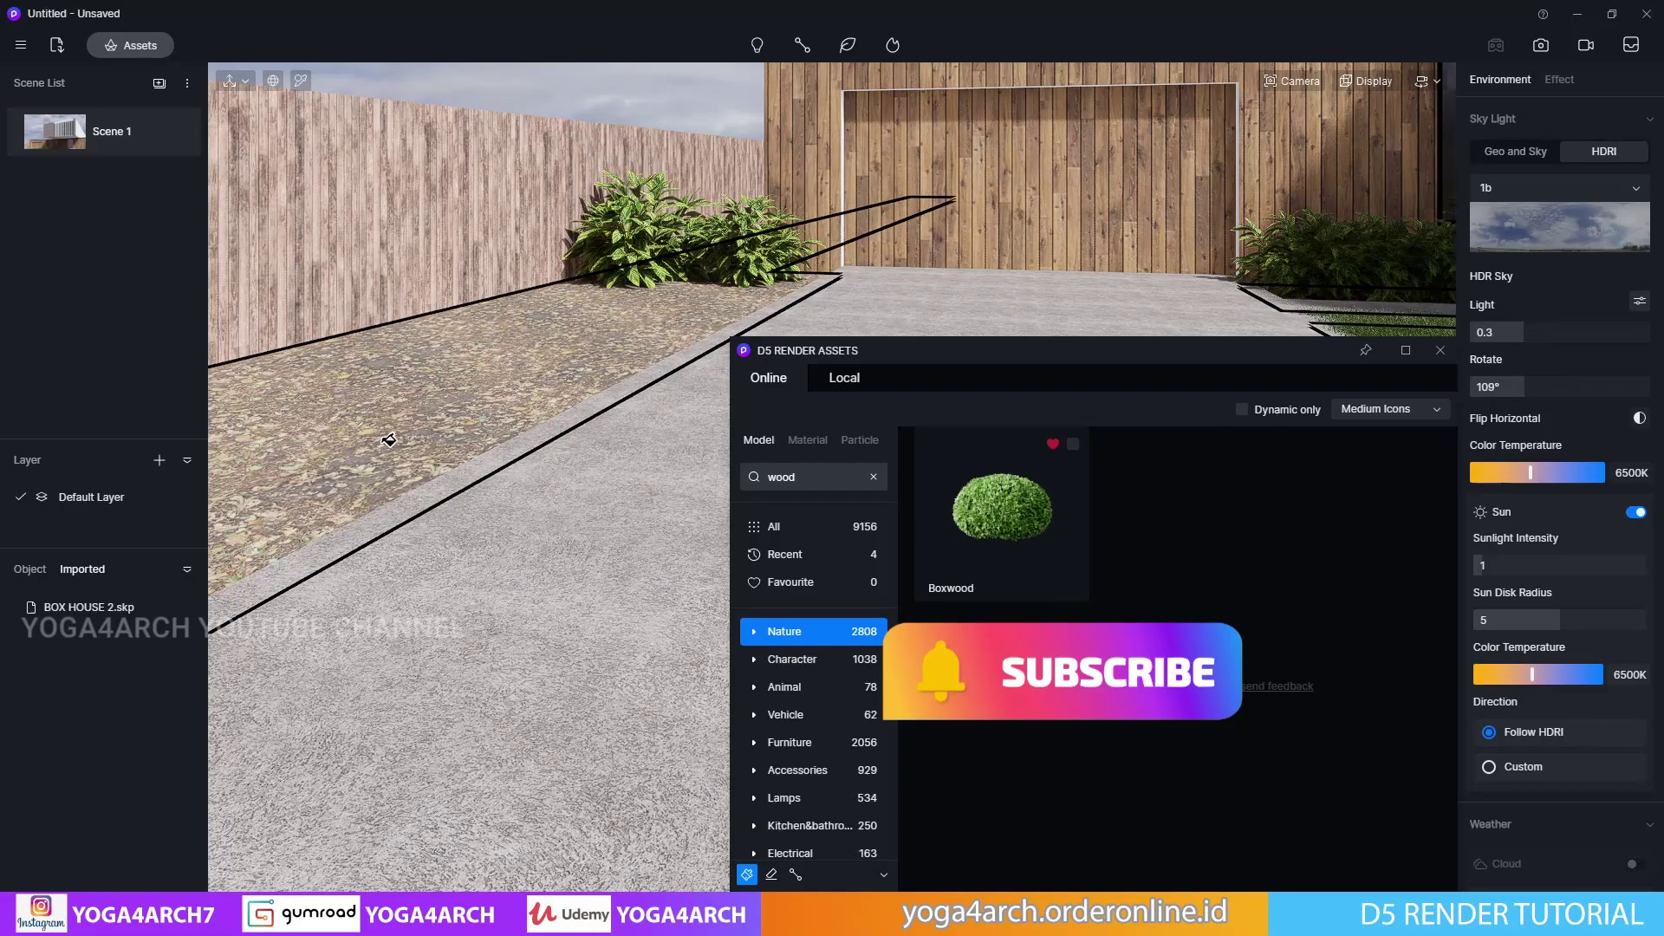
pyautogui.click(819, 584)
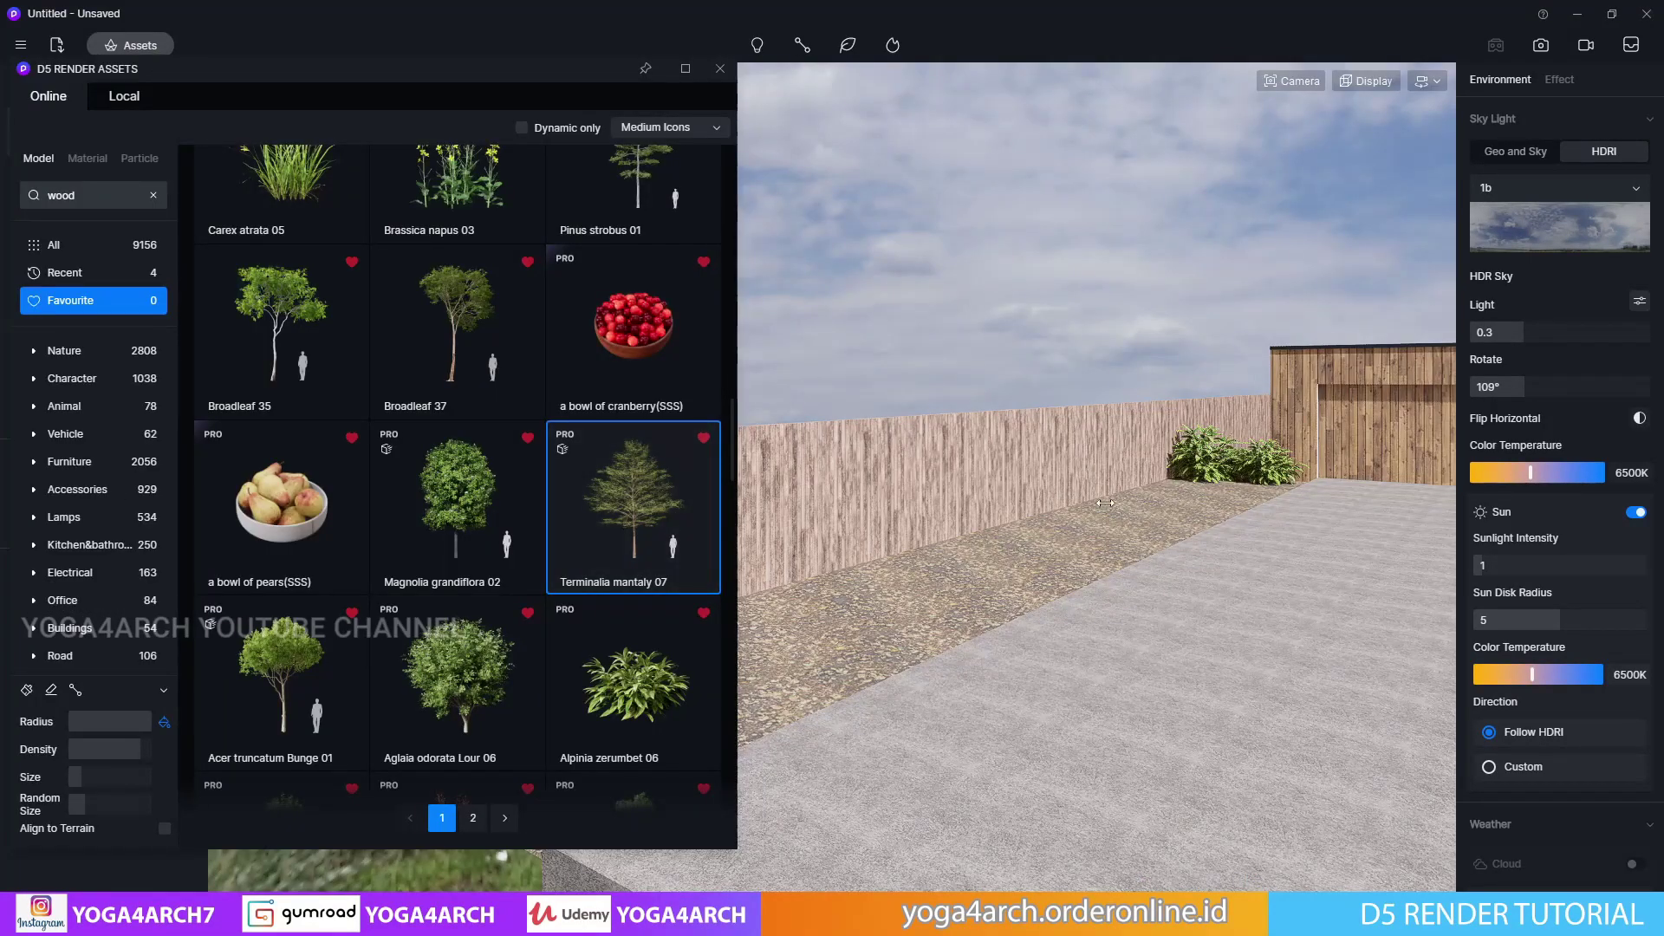
pyautogui.click(1205, 494)
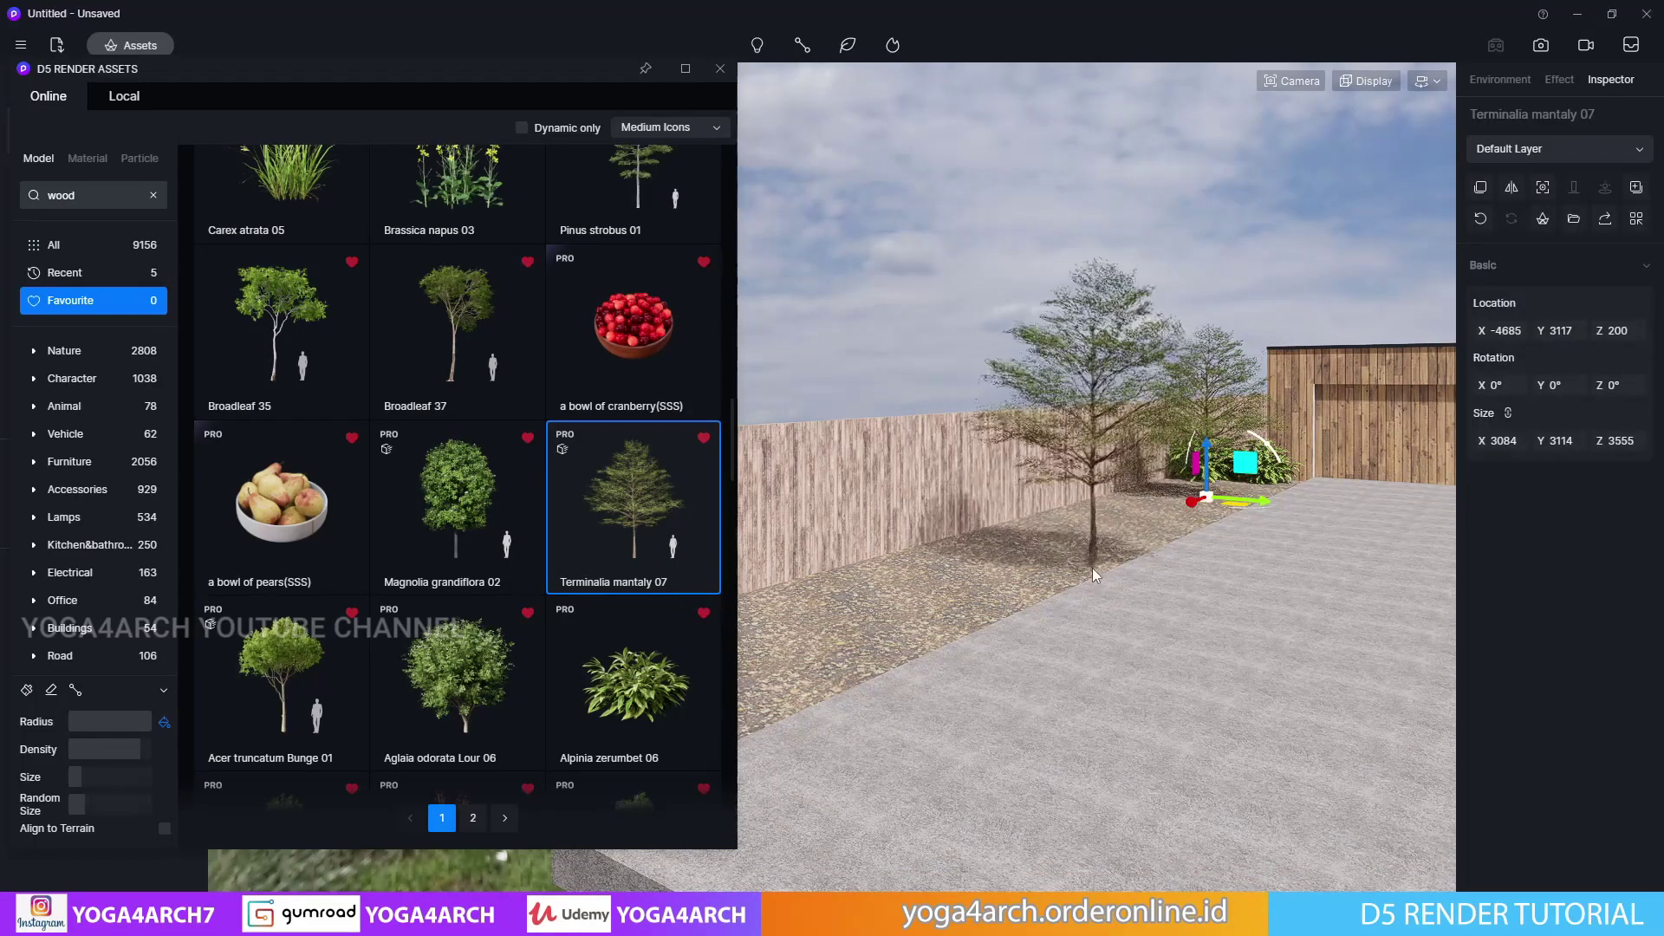
pyautogui.click(1092, 568)
pyautogui.scroll(3, 839, 622)
pyautogui.click(867, 719)
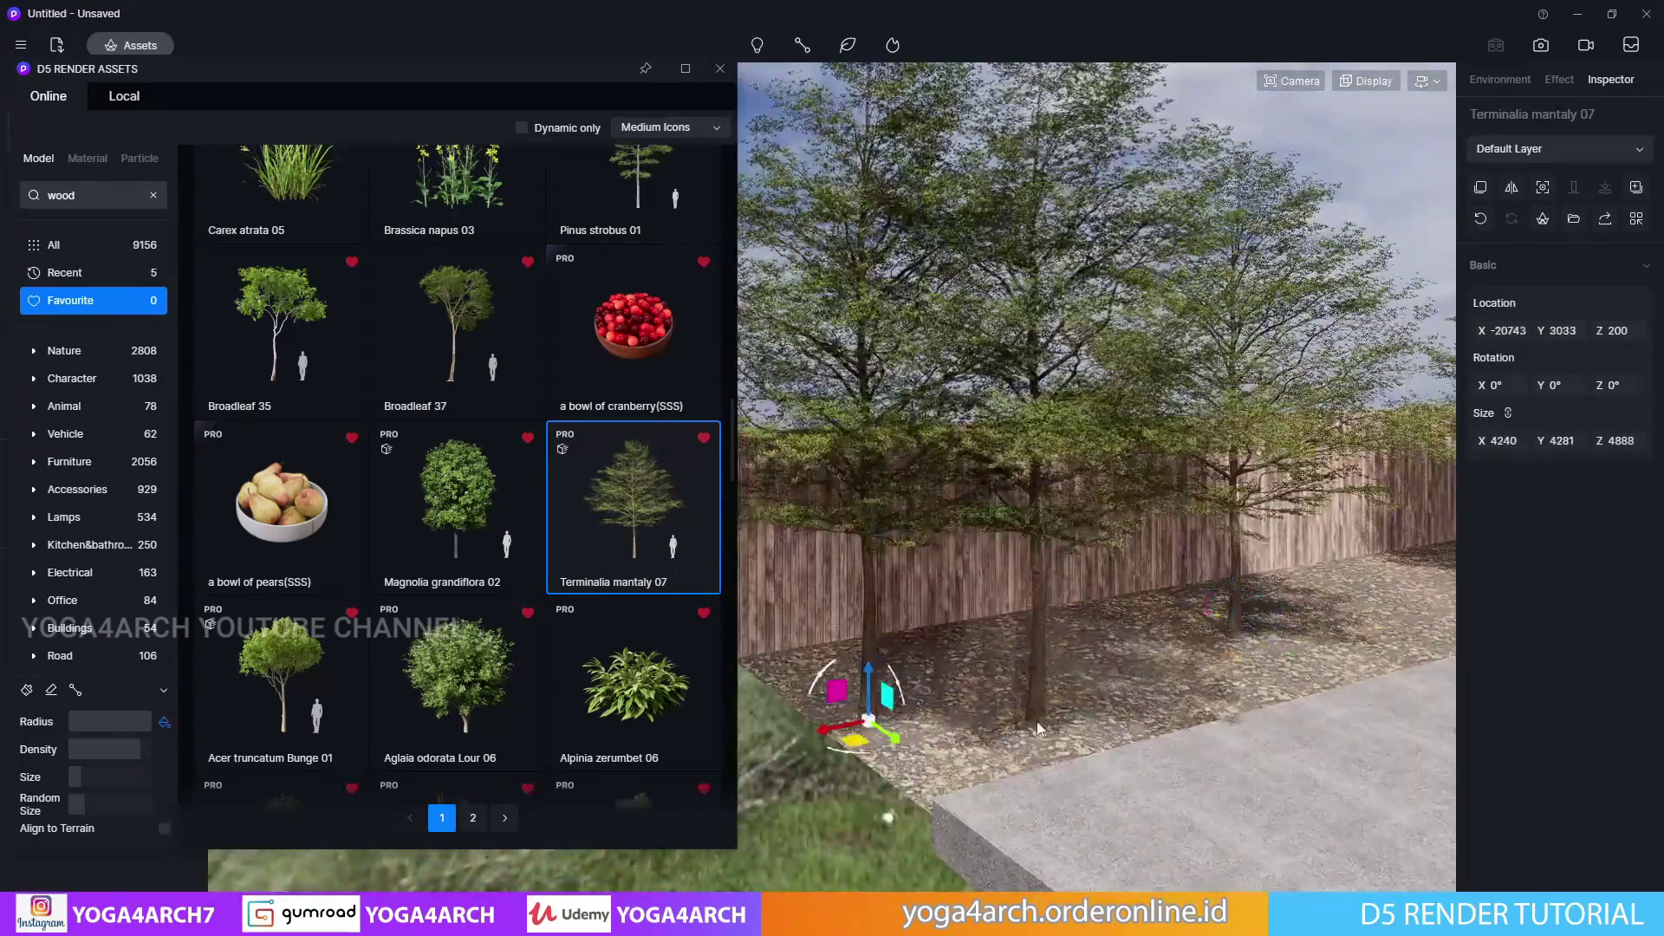
pyautogui.scroll(-5, 1099, 694)
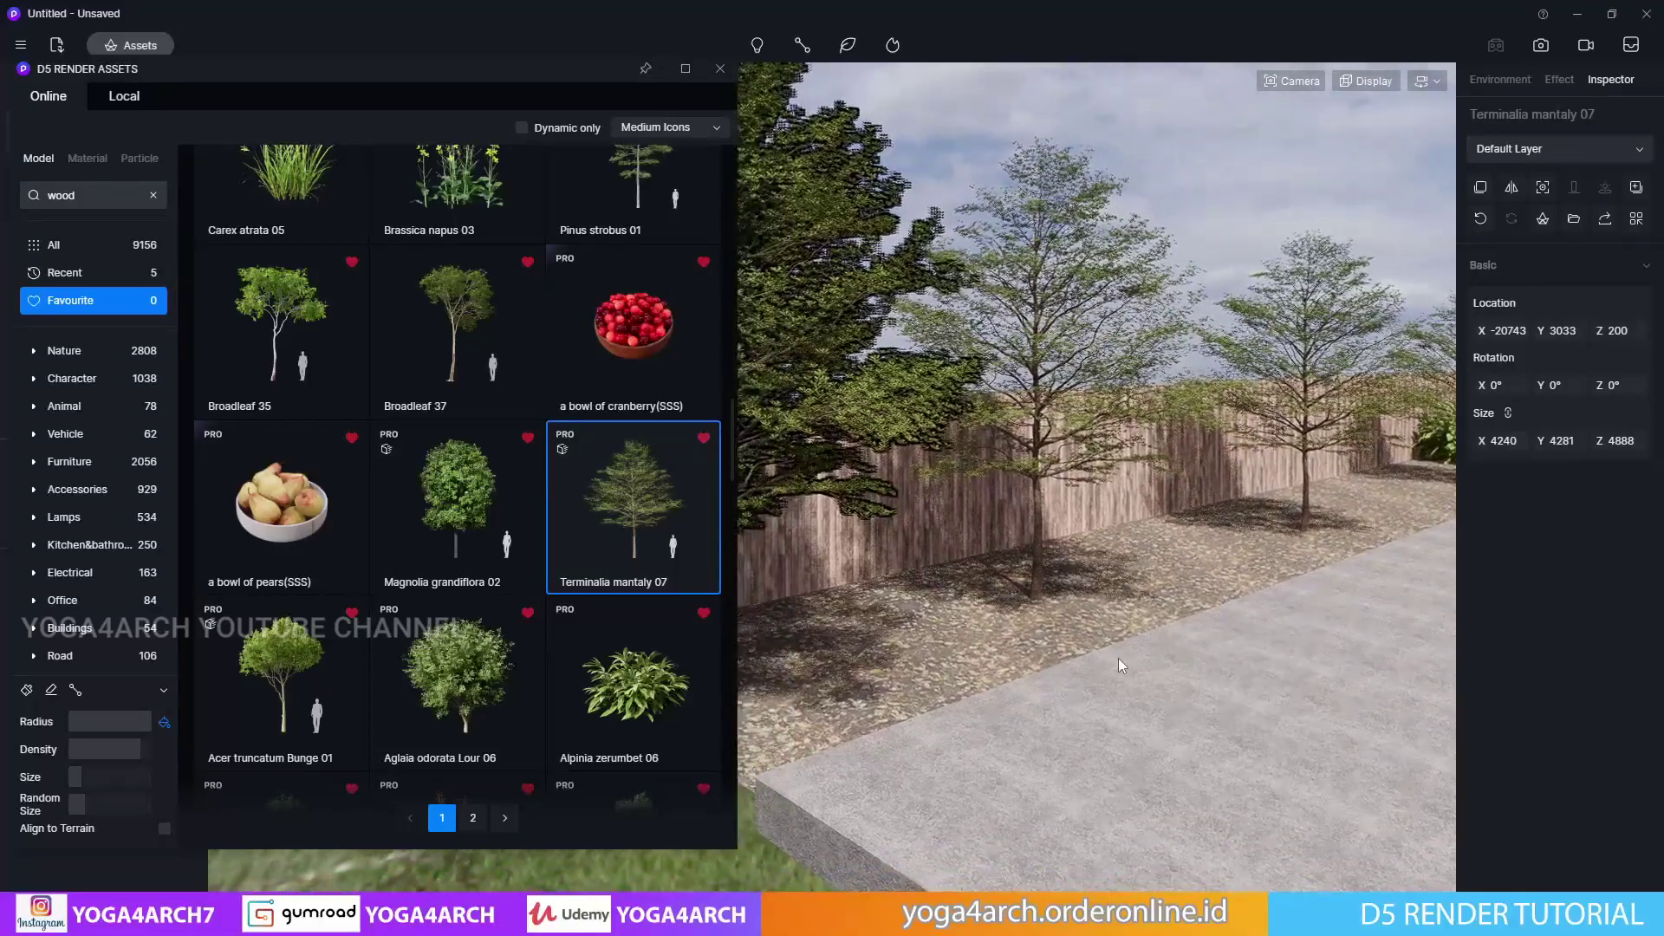
# Place a New energy Car 01 from the 'car' asset search with Dynamic and Left-hand drive turned off
pyautogui.scroll(-5, 1118, 658)
pyautogui.write('car')
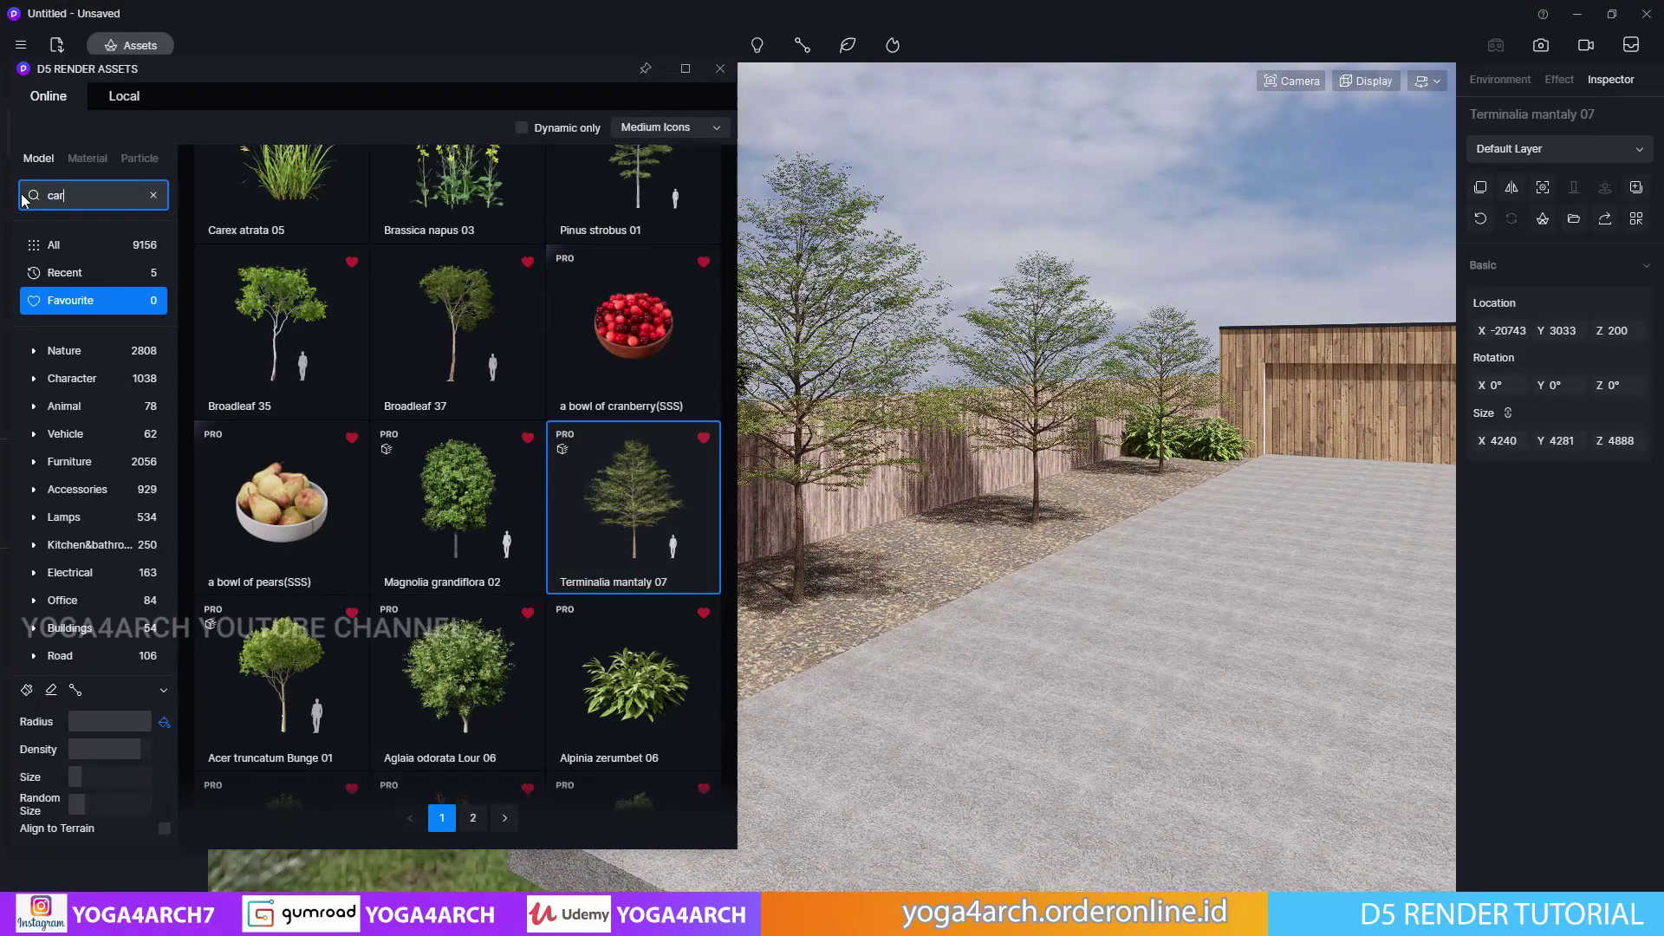
pyautogui.press('Return')
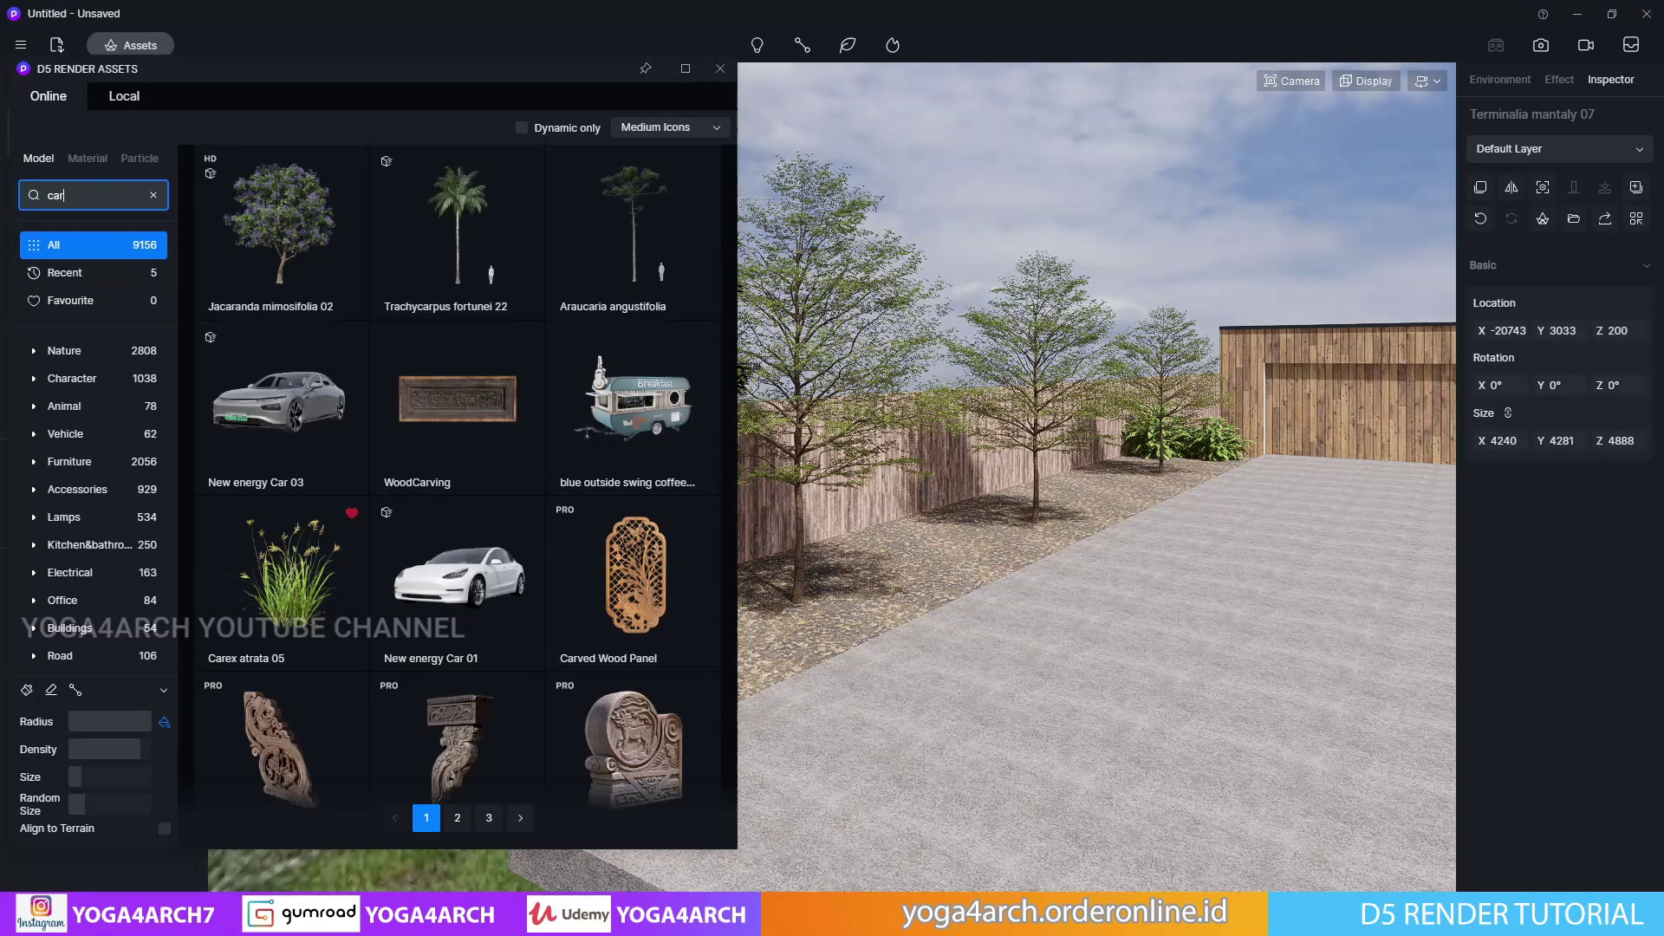
pyautogui.click(507, 569)
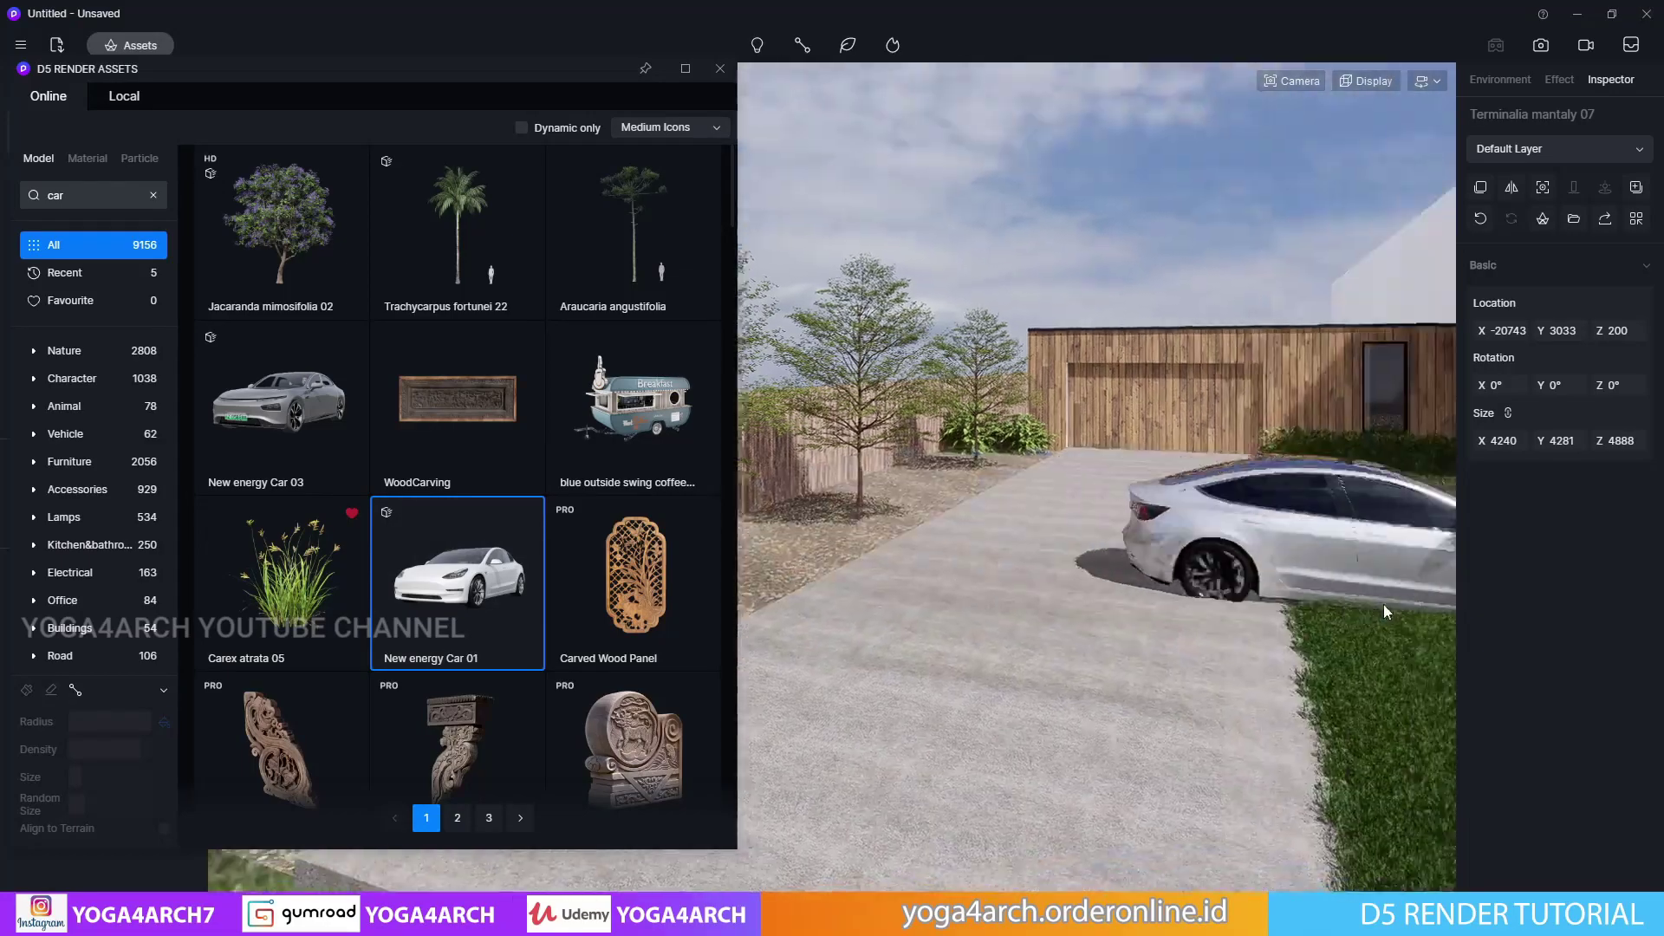
pyautogui.click(1101, 523)
pyautogui.scroll(2, 911, 585)
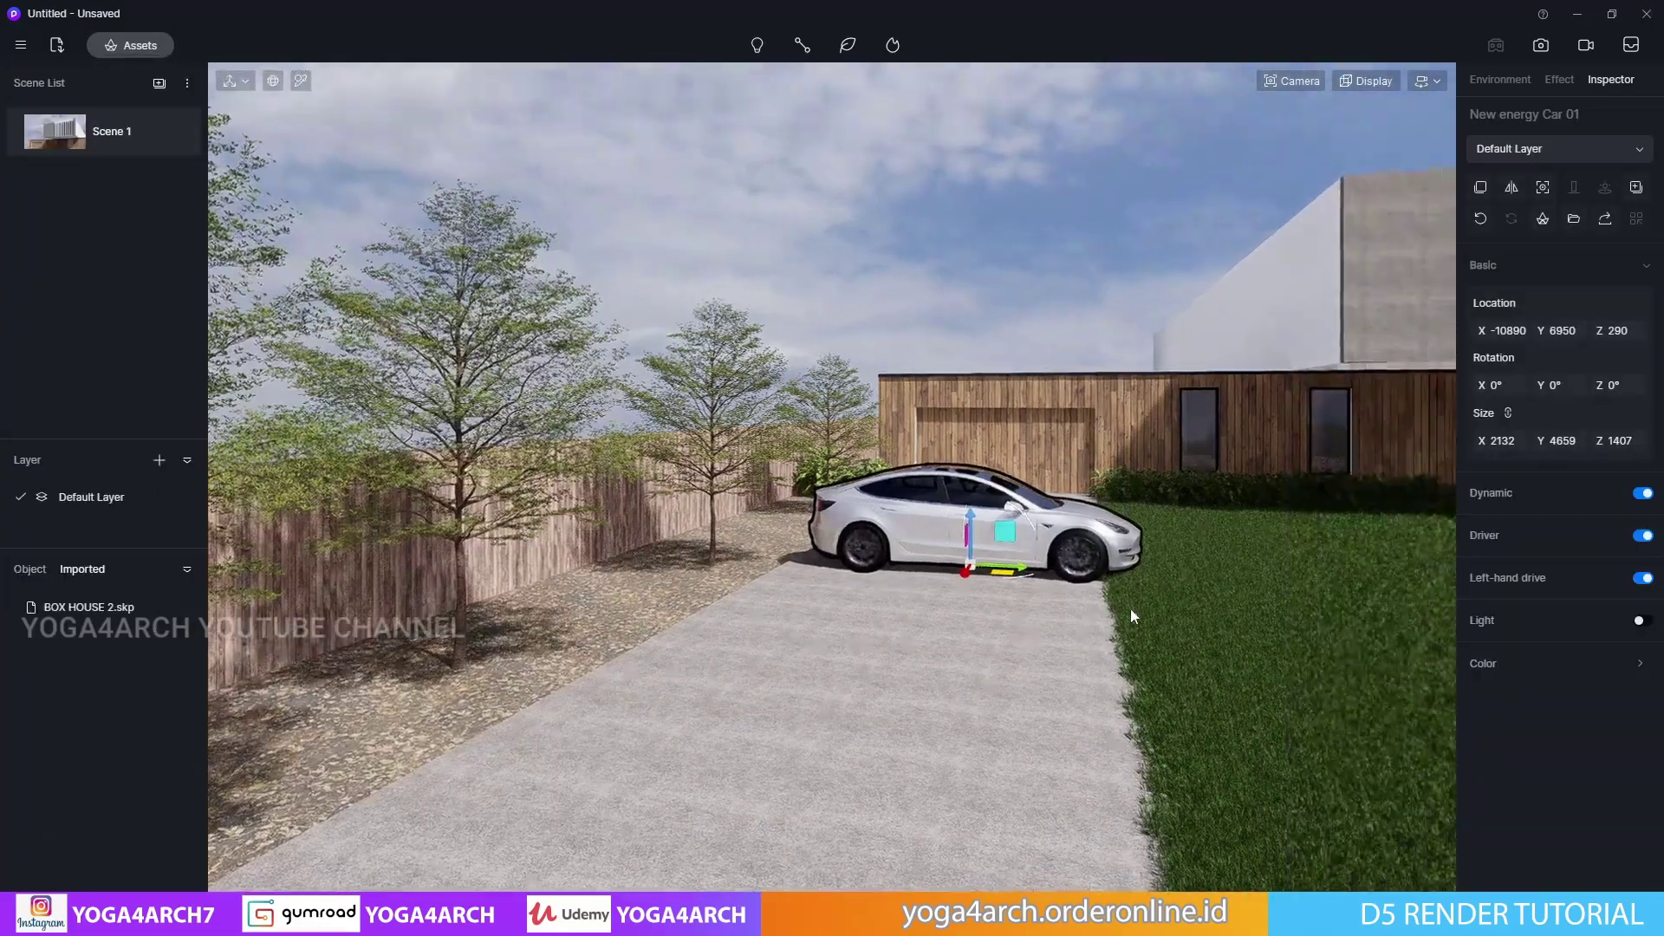
pyautogui.scroll(3, 996, 523)
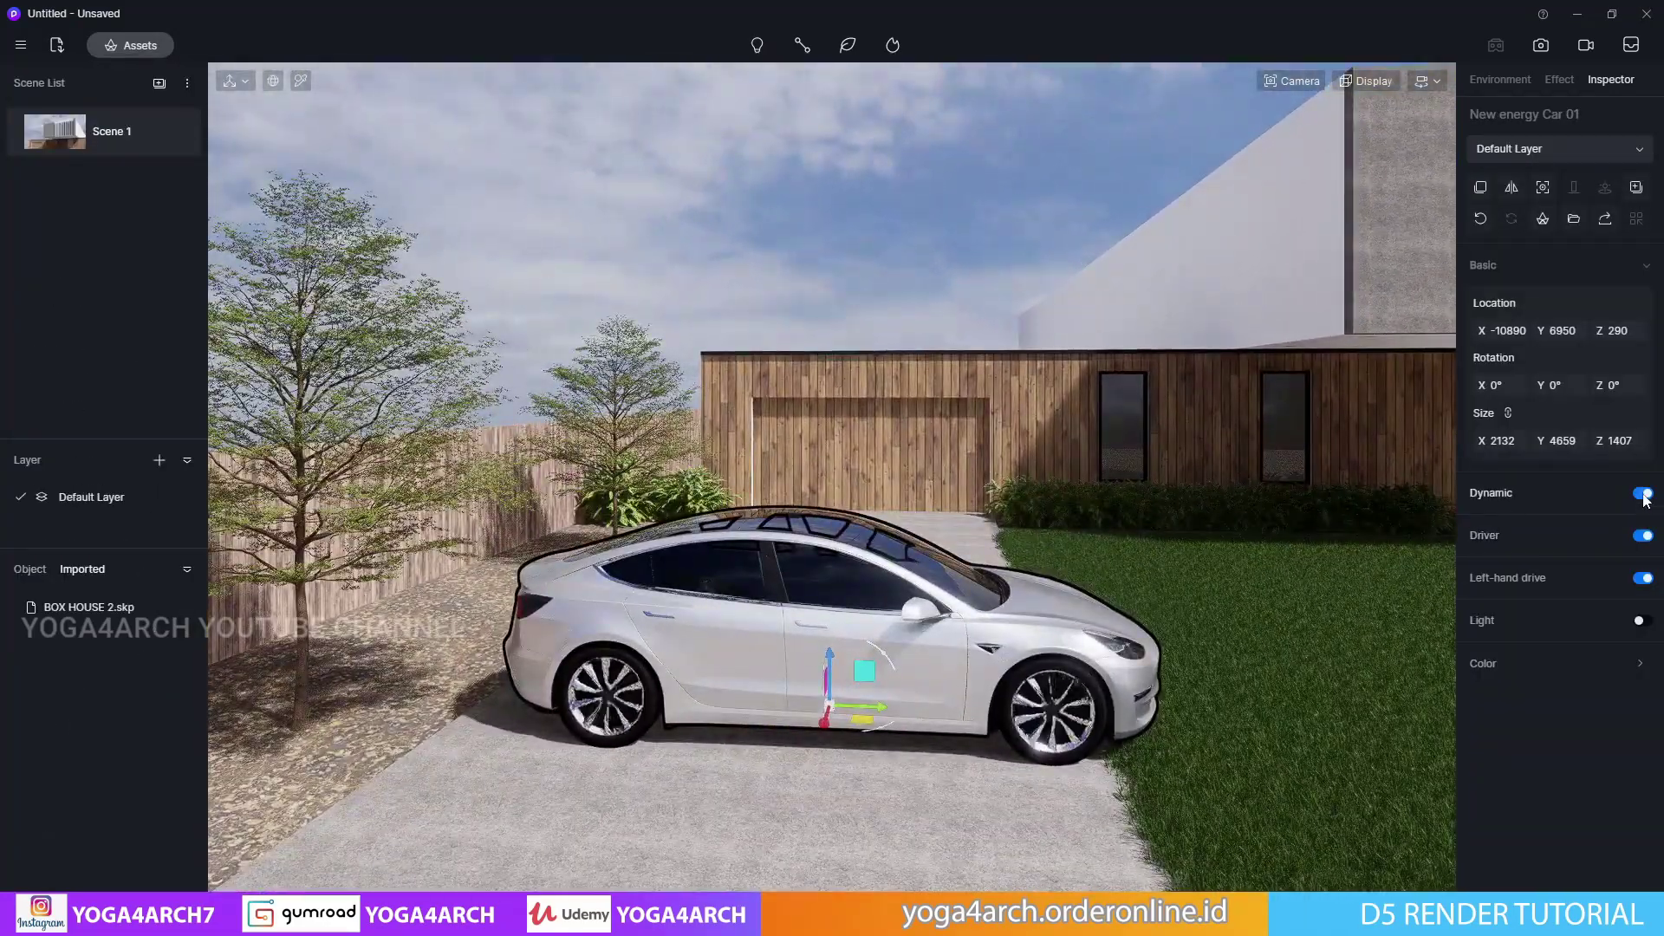
pyautogui.click(1644, 494)
pyautogui.click(1647, 578)
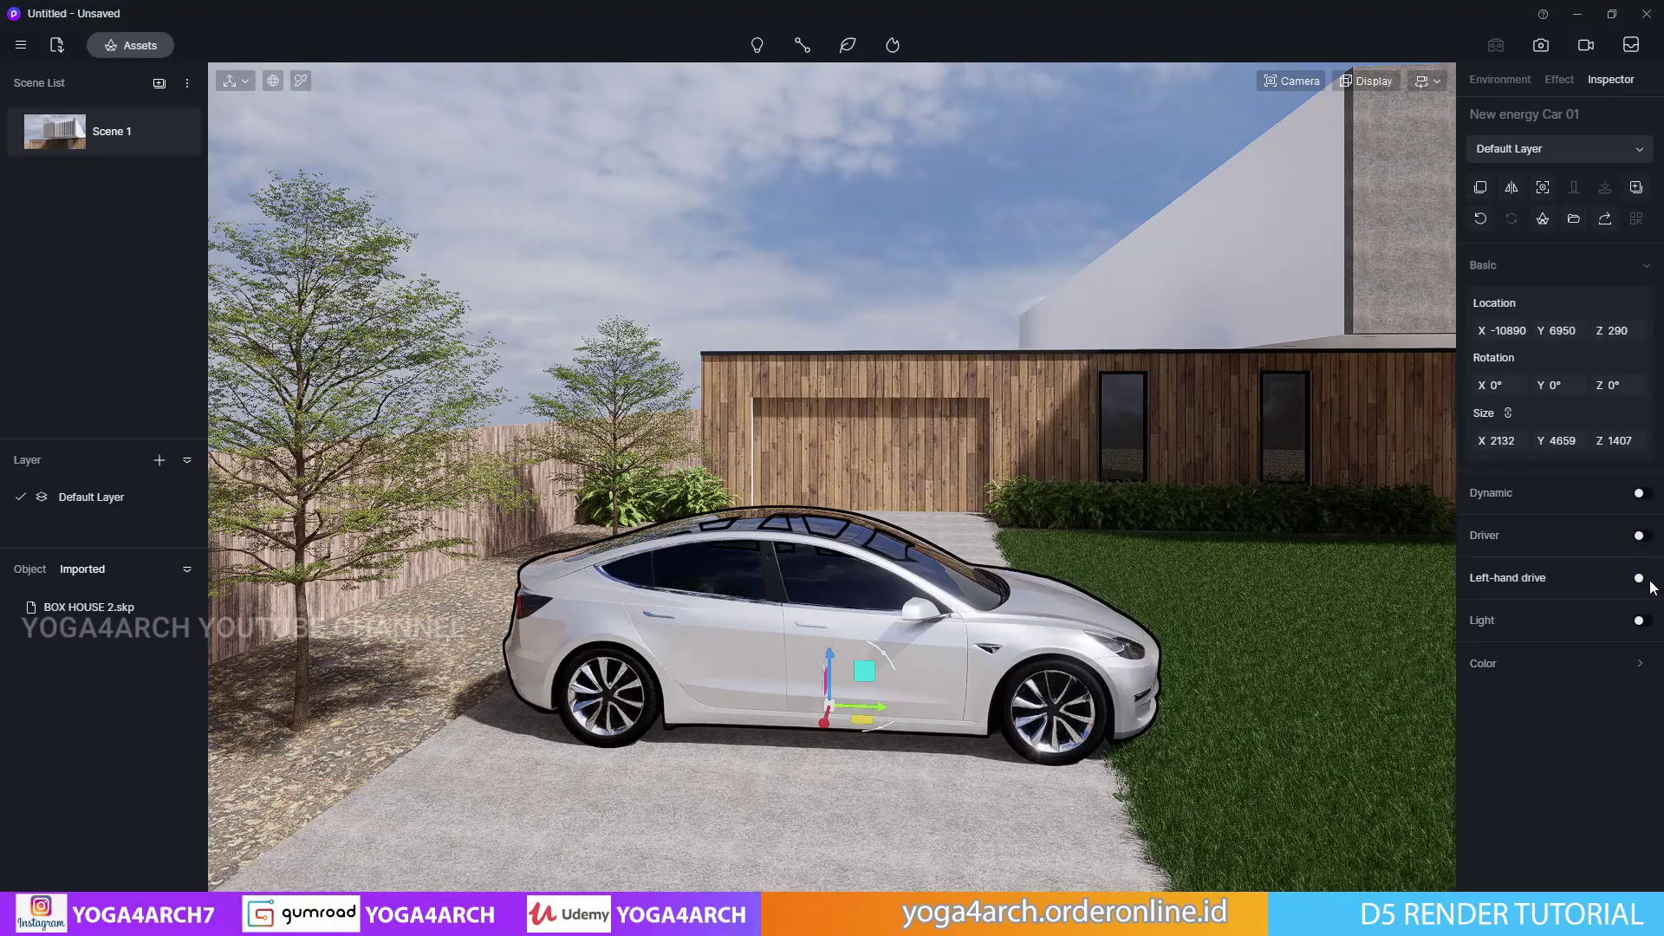
# Rotate the car to face the camera and slide it along the driveway to the garage
pyautogui.moveTo(893, 719); pyautogui.dragTo(761, 740)
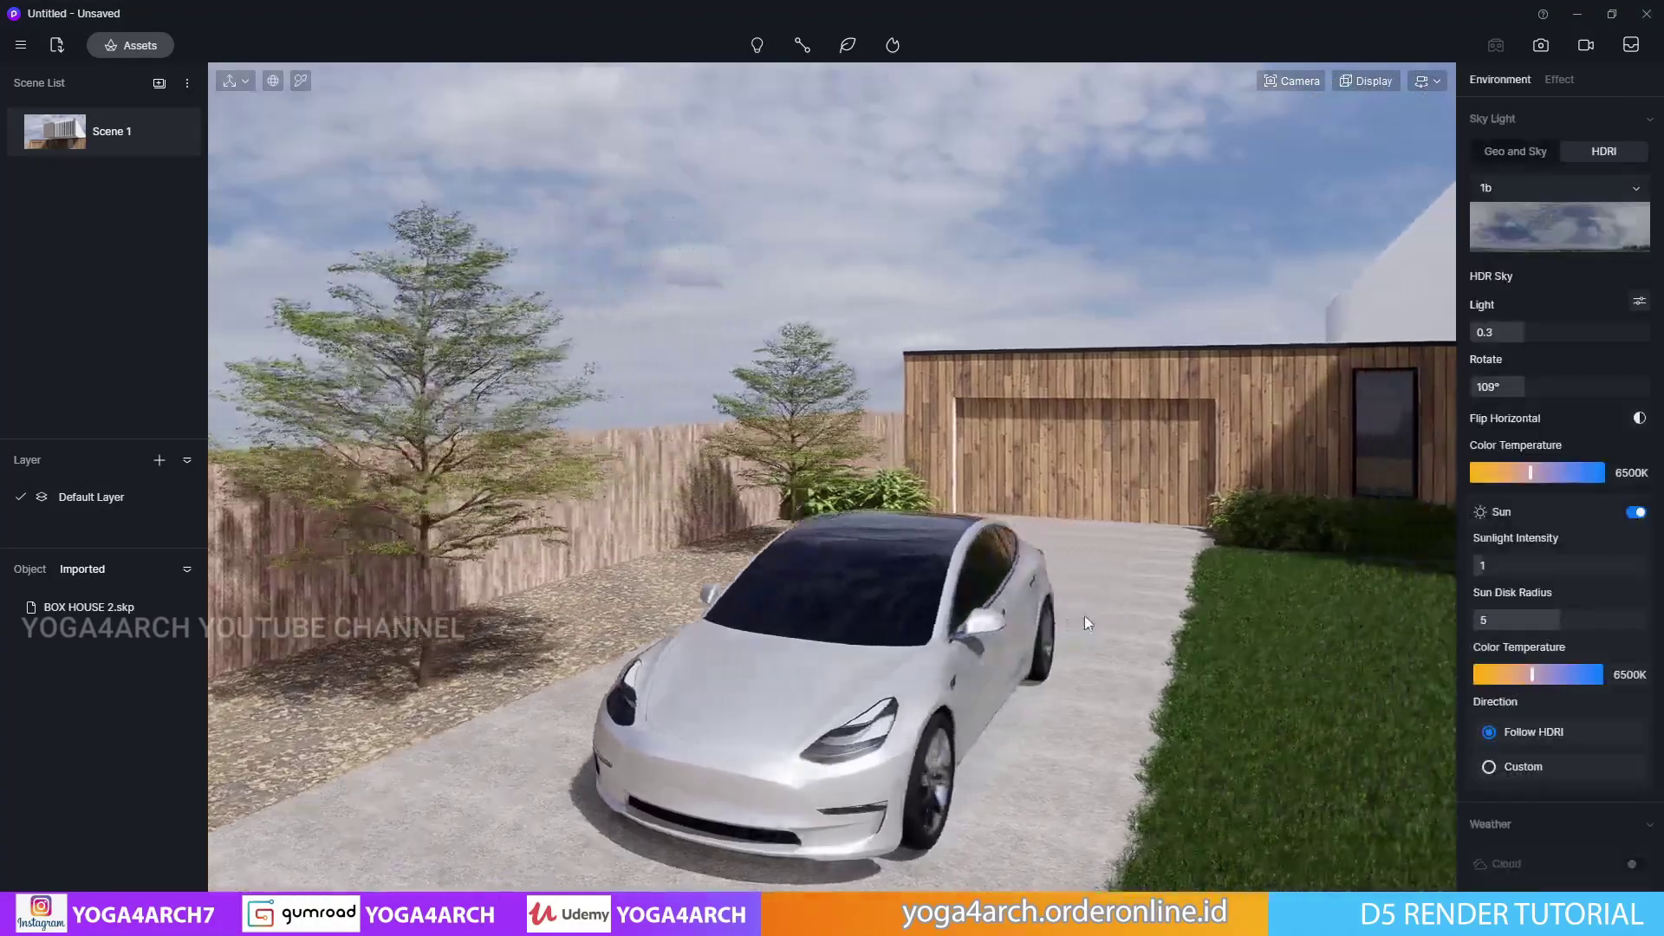
pyautogui.moveTo(1085, 615); pyautogui.dragTo(824, 607, button='right')
pyautogui.click(763, 564)
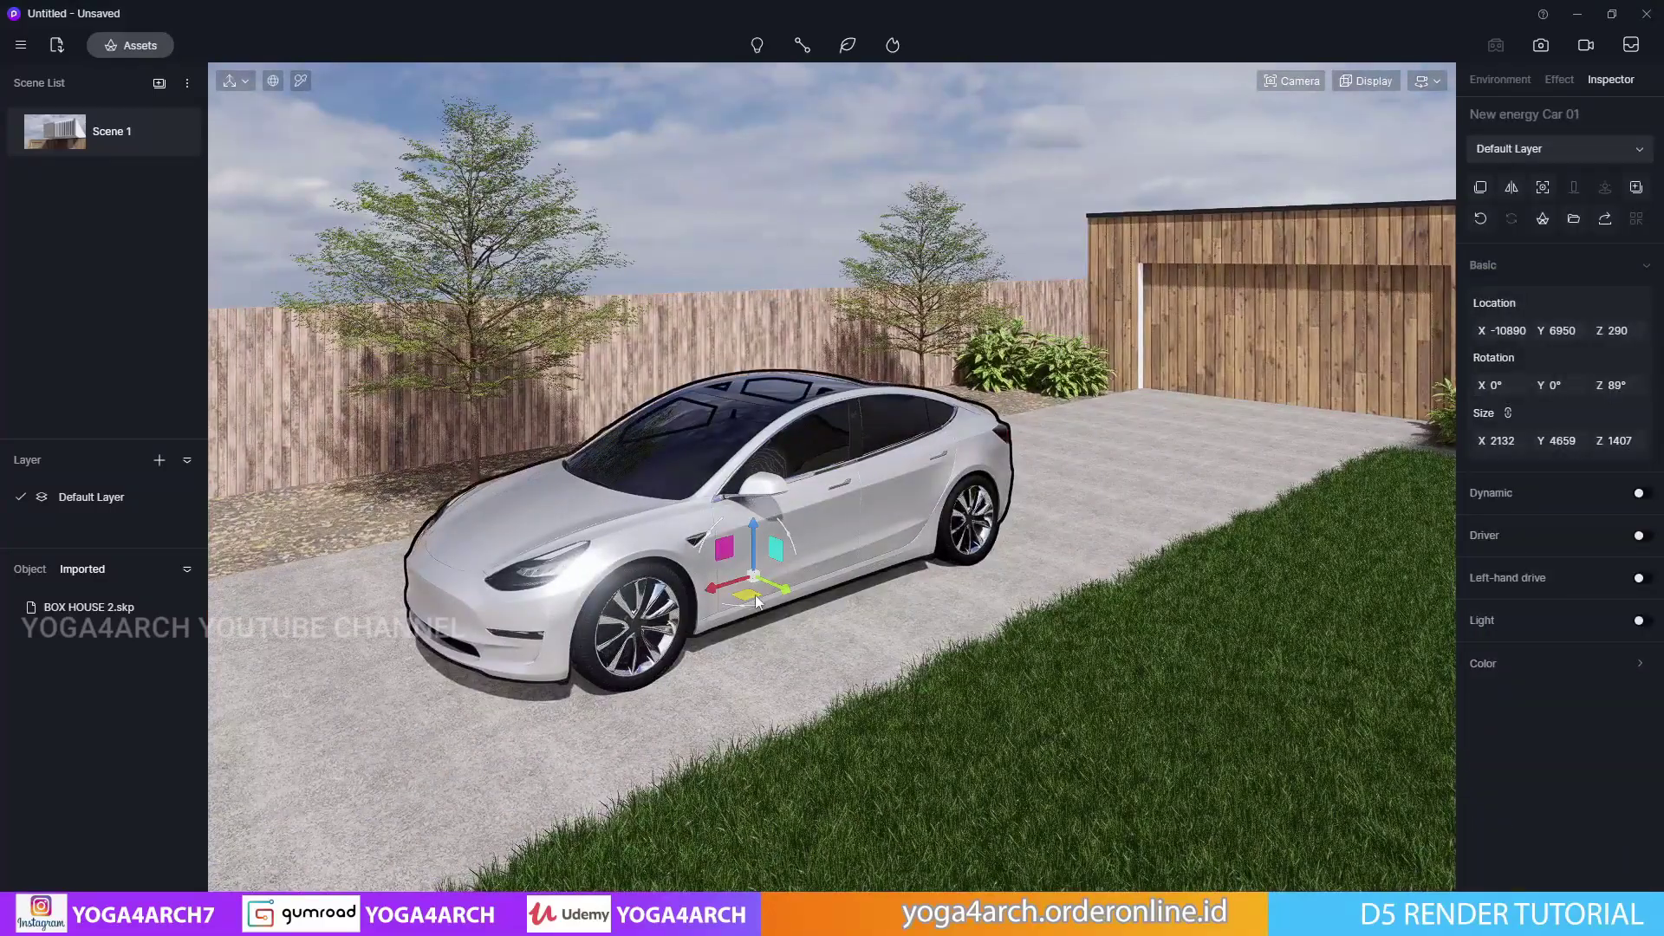
pyautogui.moveTo(763, 563); pyautogui.dragTo(1077, 503)
pyautogui.click(70, 133)
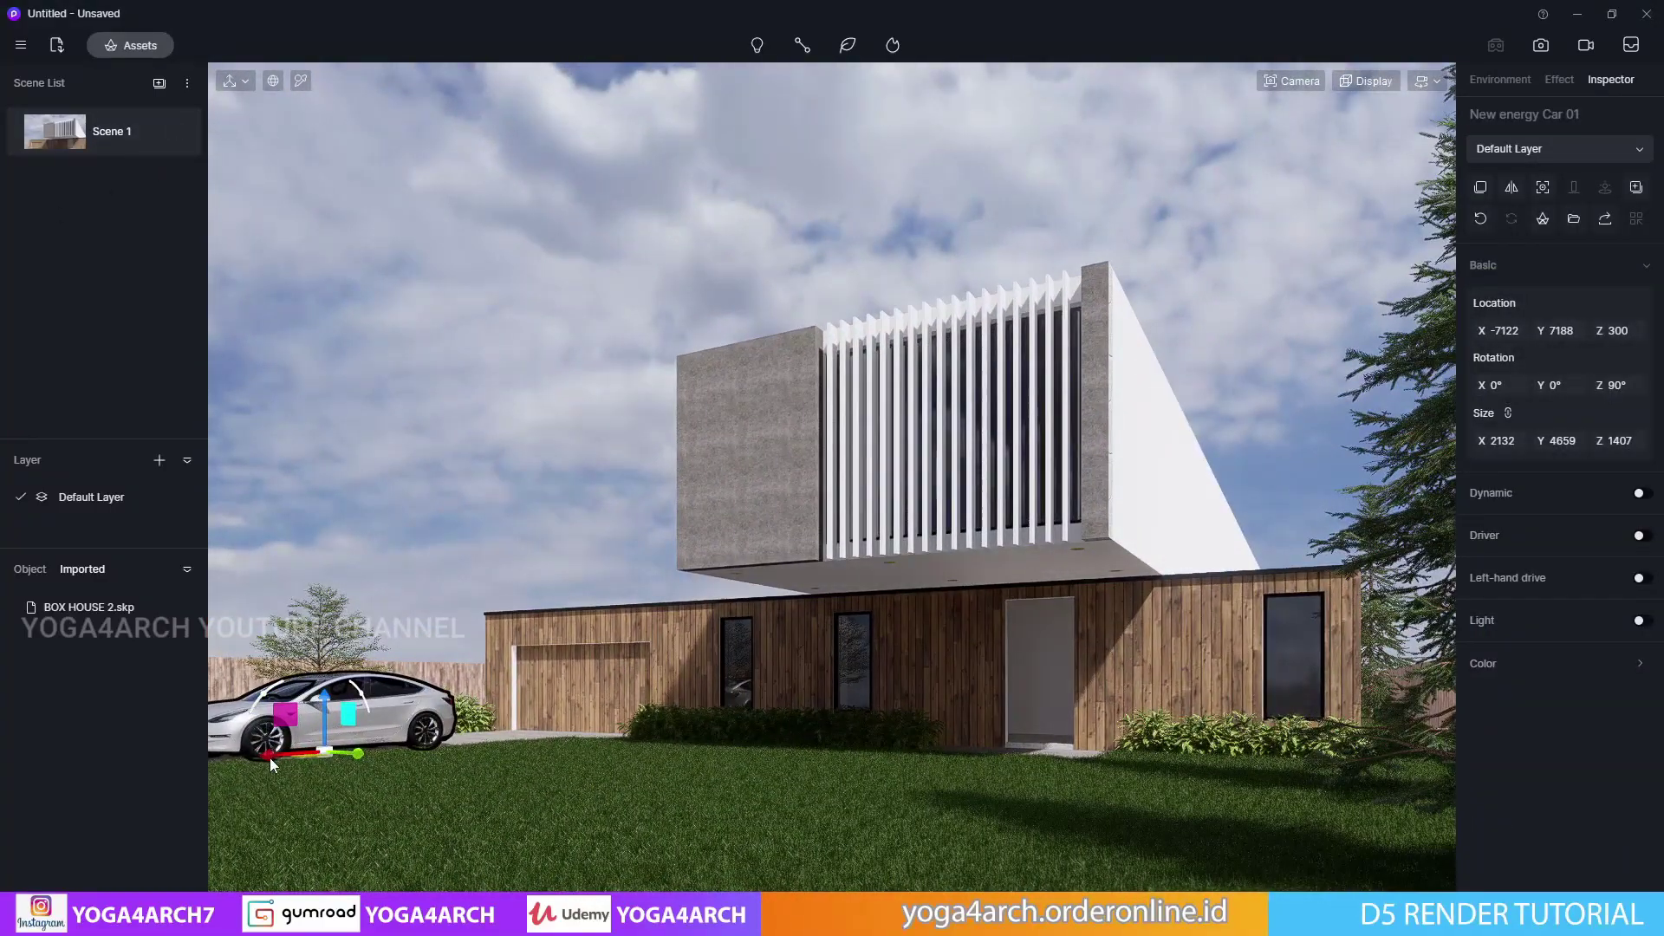
pyautogui.moveTo(312, 747); pyautogui.dragTo(416, 749)
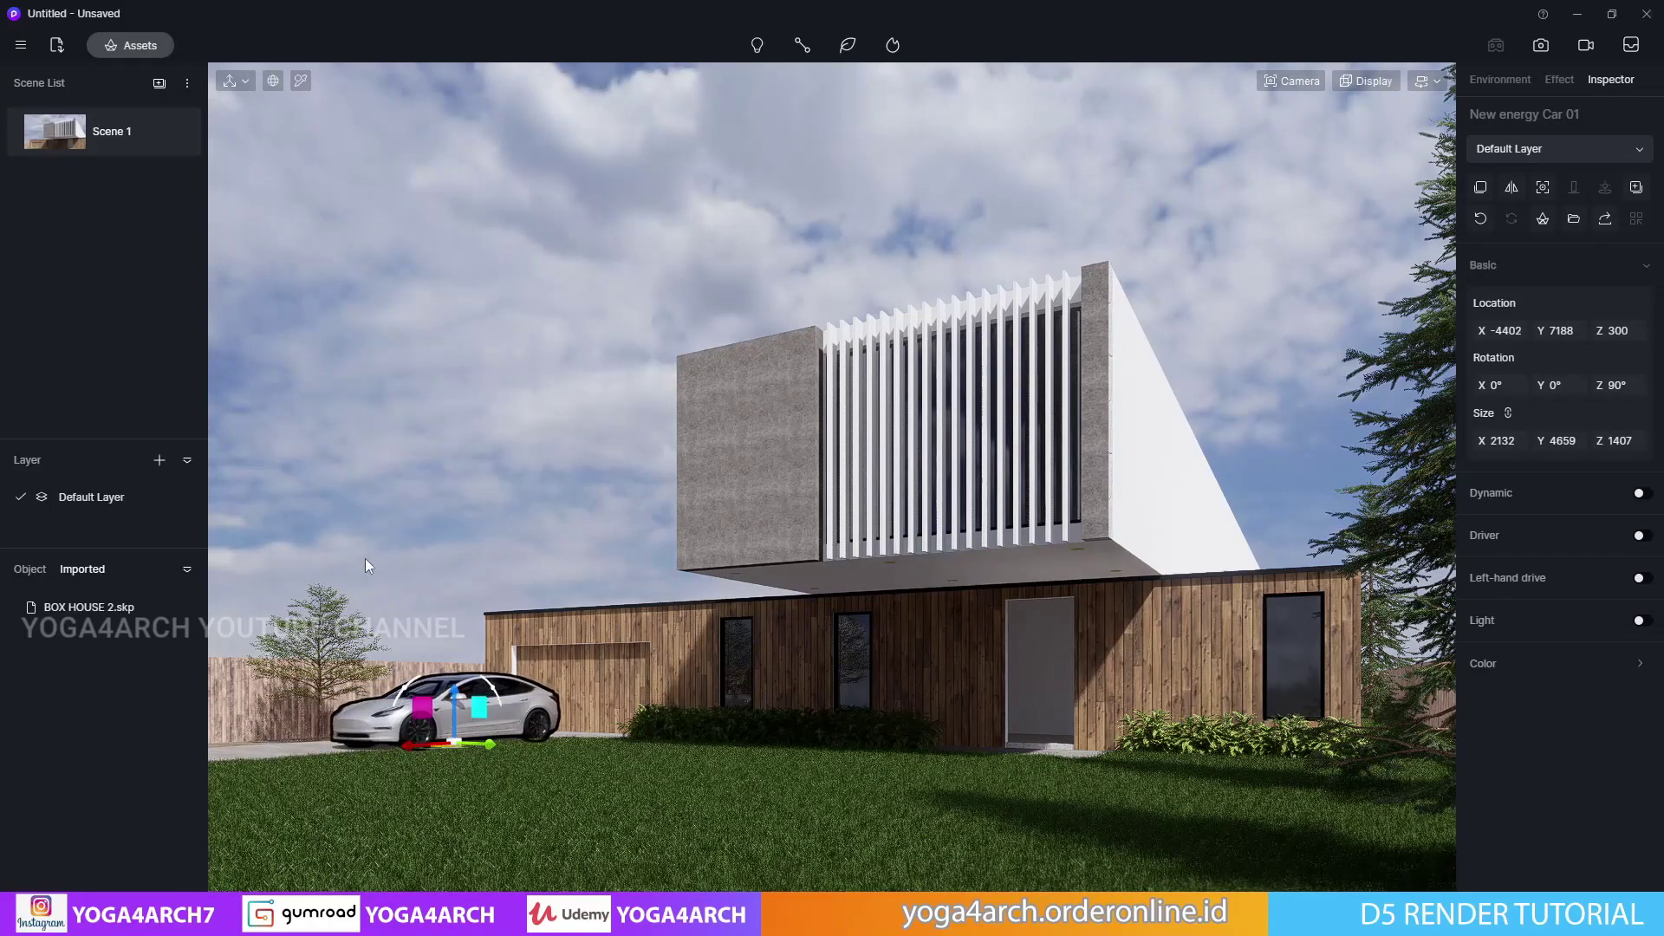
pyautogui.click(387, 477)
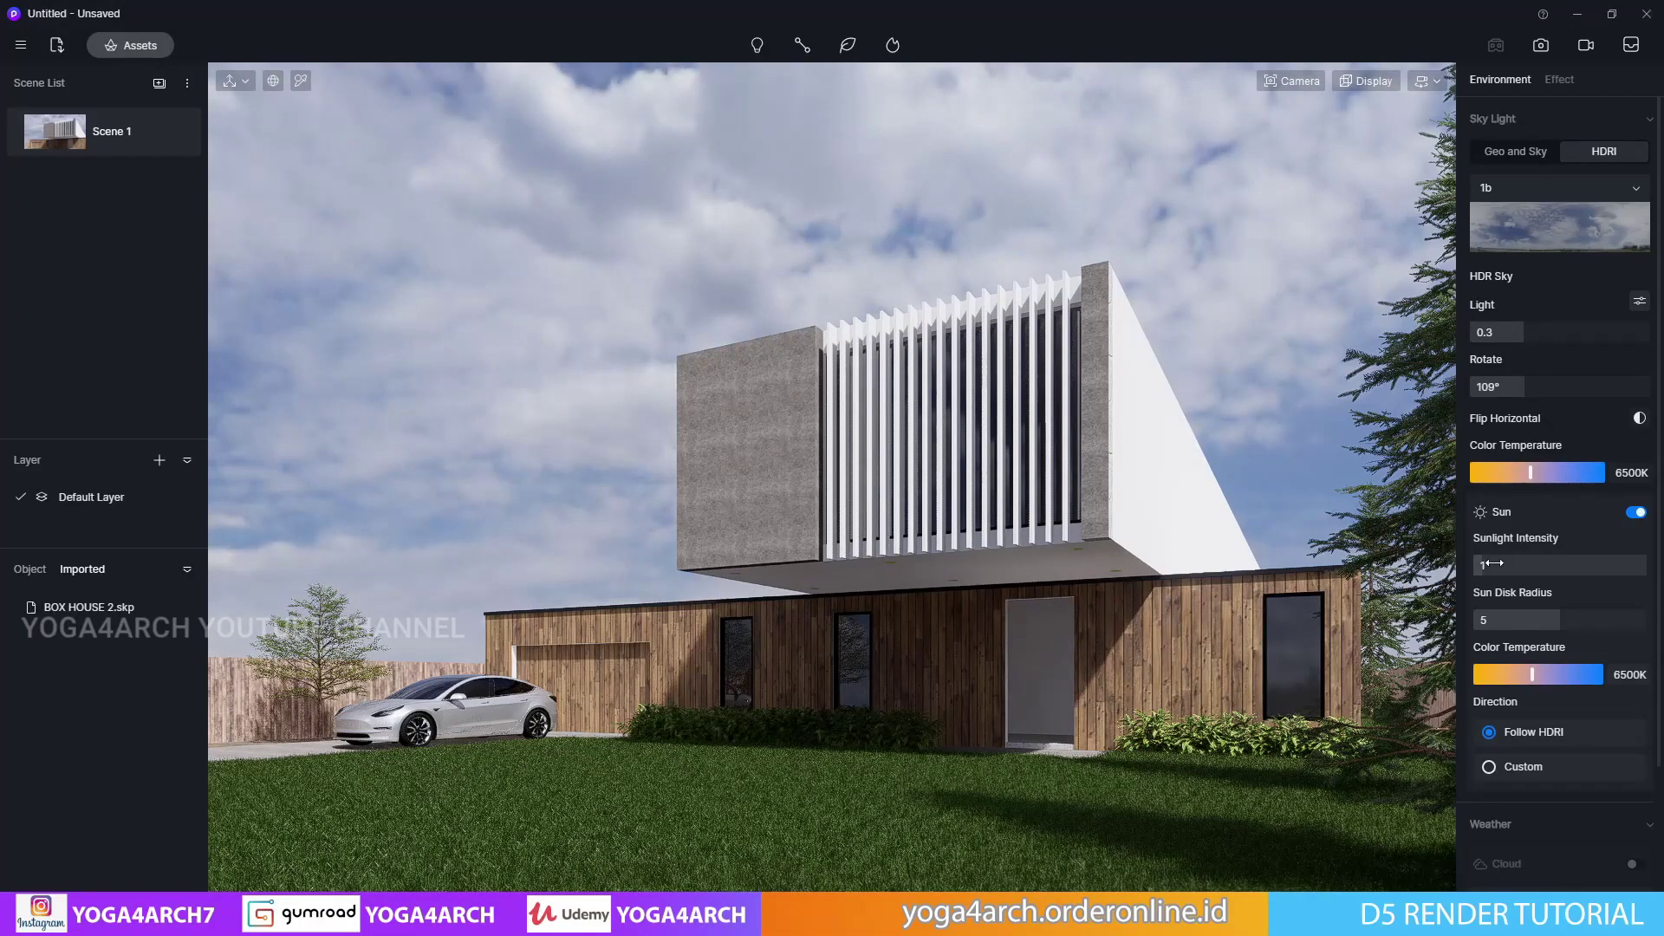
# Drag the Environment sunlight intensity slider toward 2.8
pyautogui.moveTo(1480, 574)
pyautogui.mouseDown()
pyautogui.moveTo(1543, 582)
pyautogui.moveTo(1498, 580)
pyautogui.moveTo(1479, 618)
pyautogui.mouseUp()
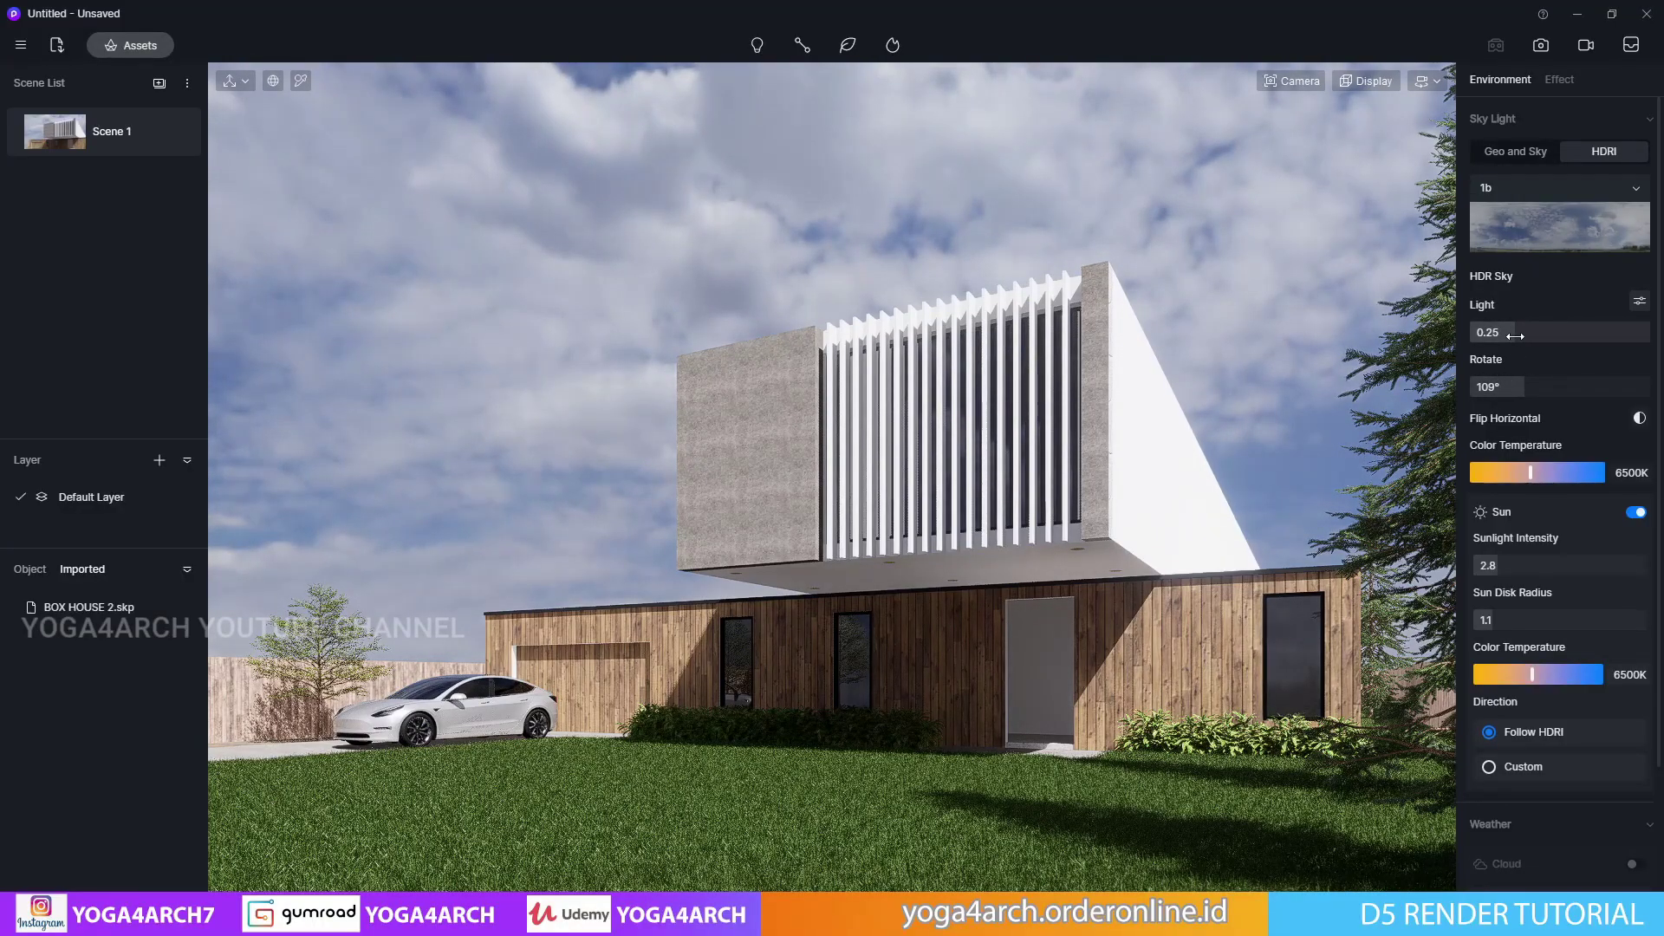
# Set the post-processing Shadow value to 0.45
pyautogui.click(1560, 79)
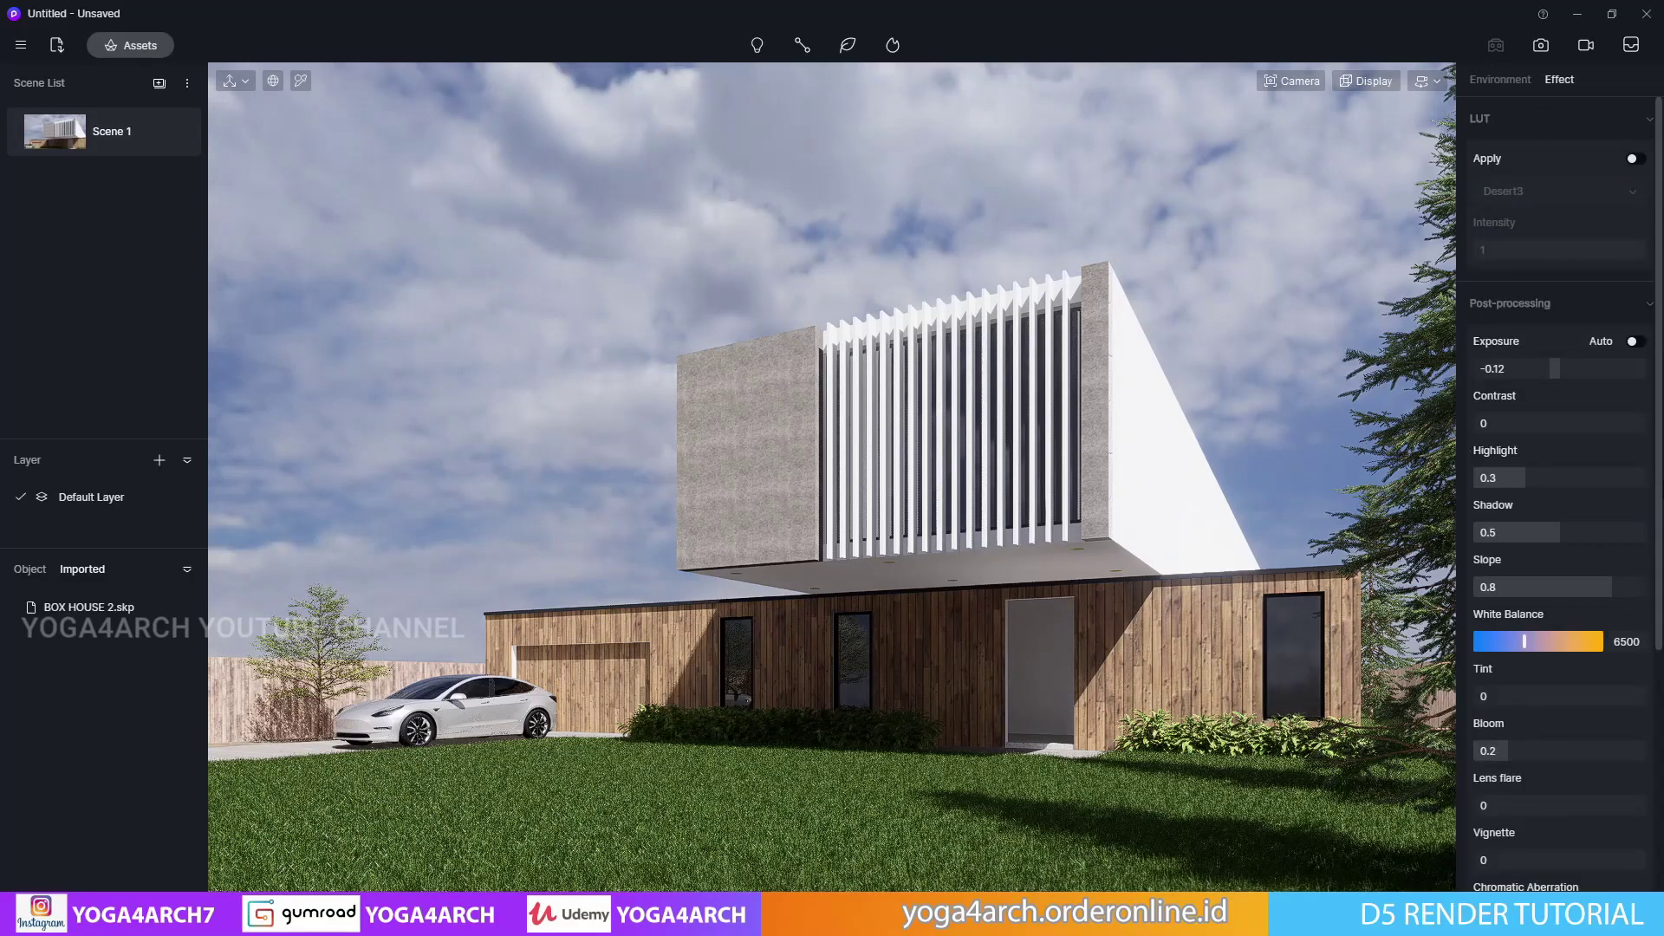
pyautogui.write('0.4')
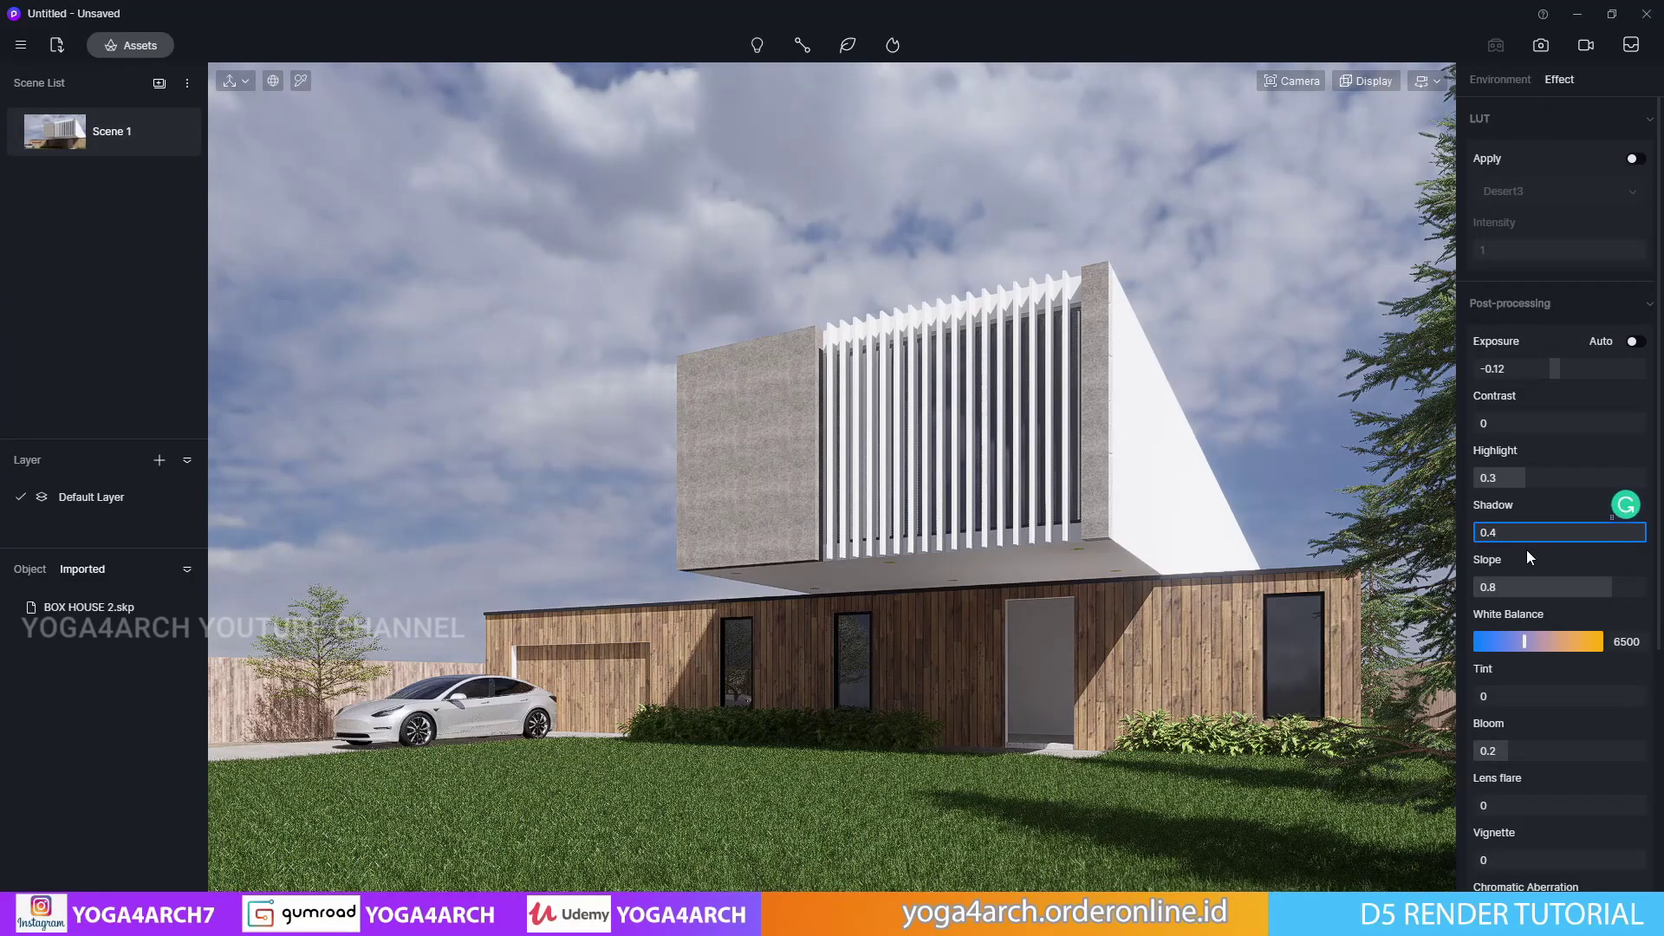
pyautogui.press('Return')
pyautogui.click(1503, 534)
pyautogui.press('Return')
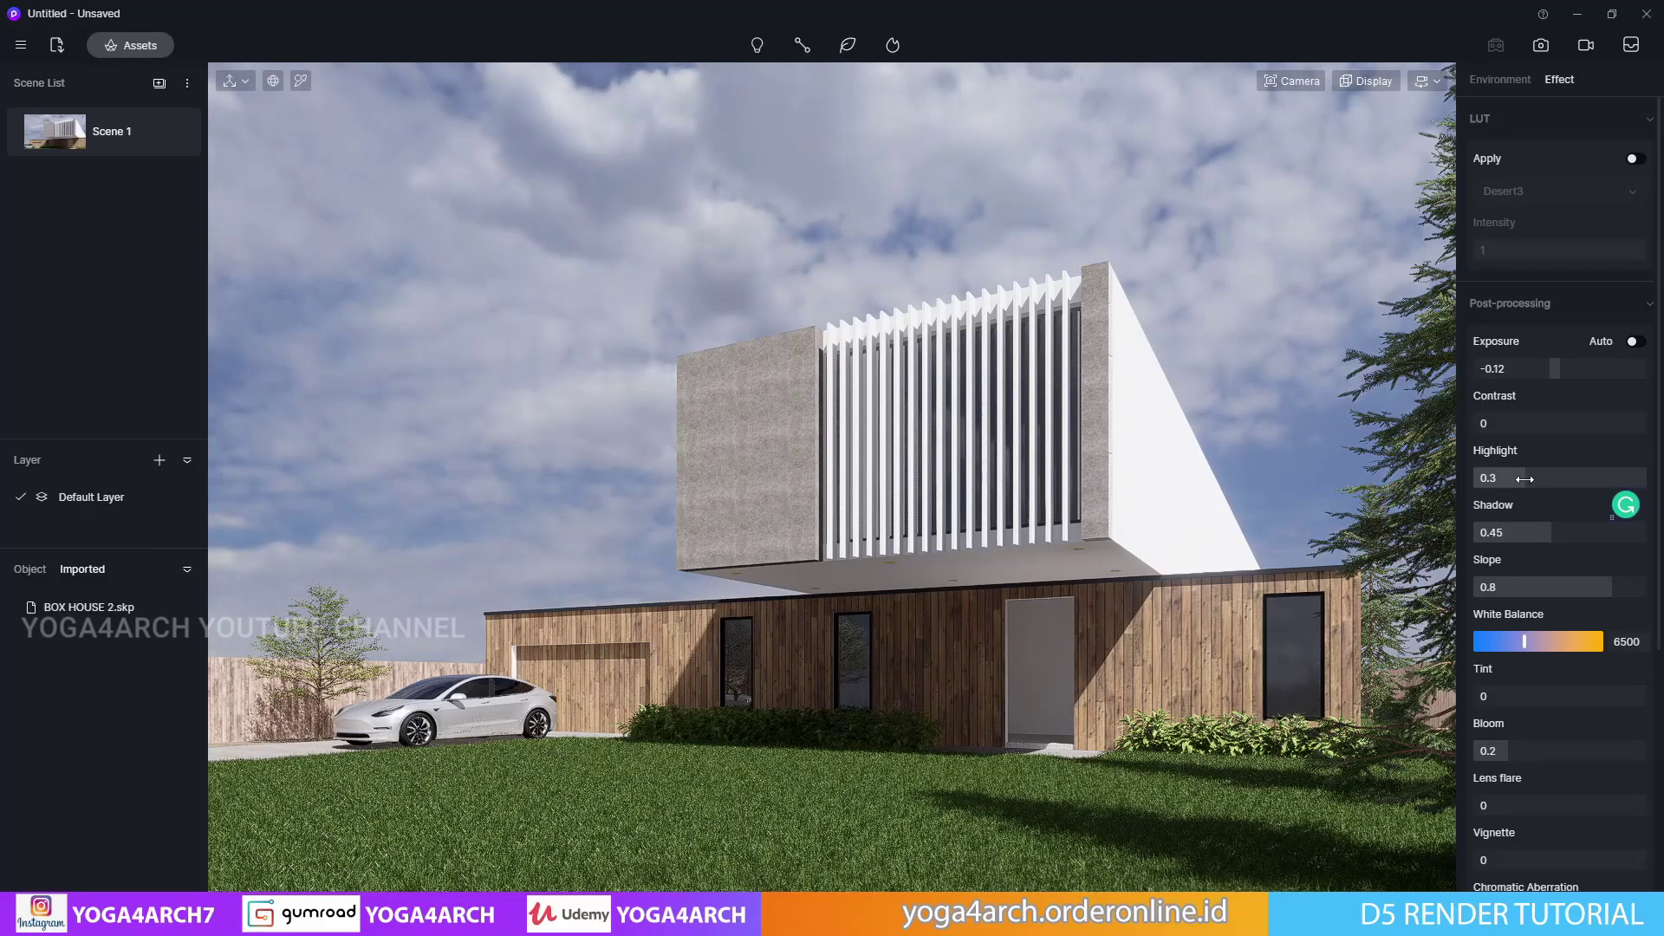
# Adjust highlight to 0.33 and contrast to 0.09, and change slope to 0.75
pyautogui.moveTo(1540, 483); pyautogui.dragTo(1518, 483)
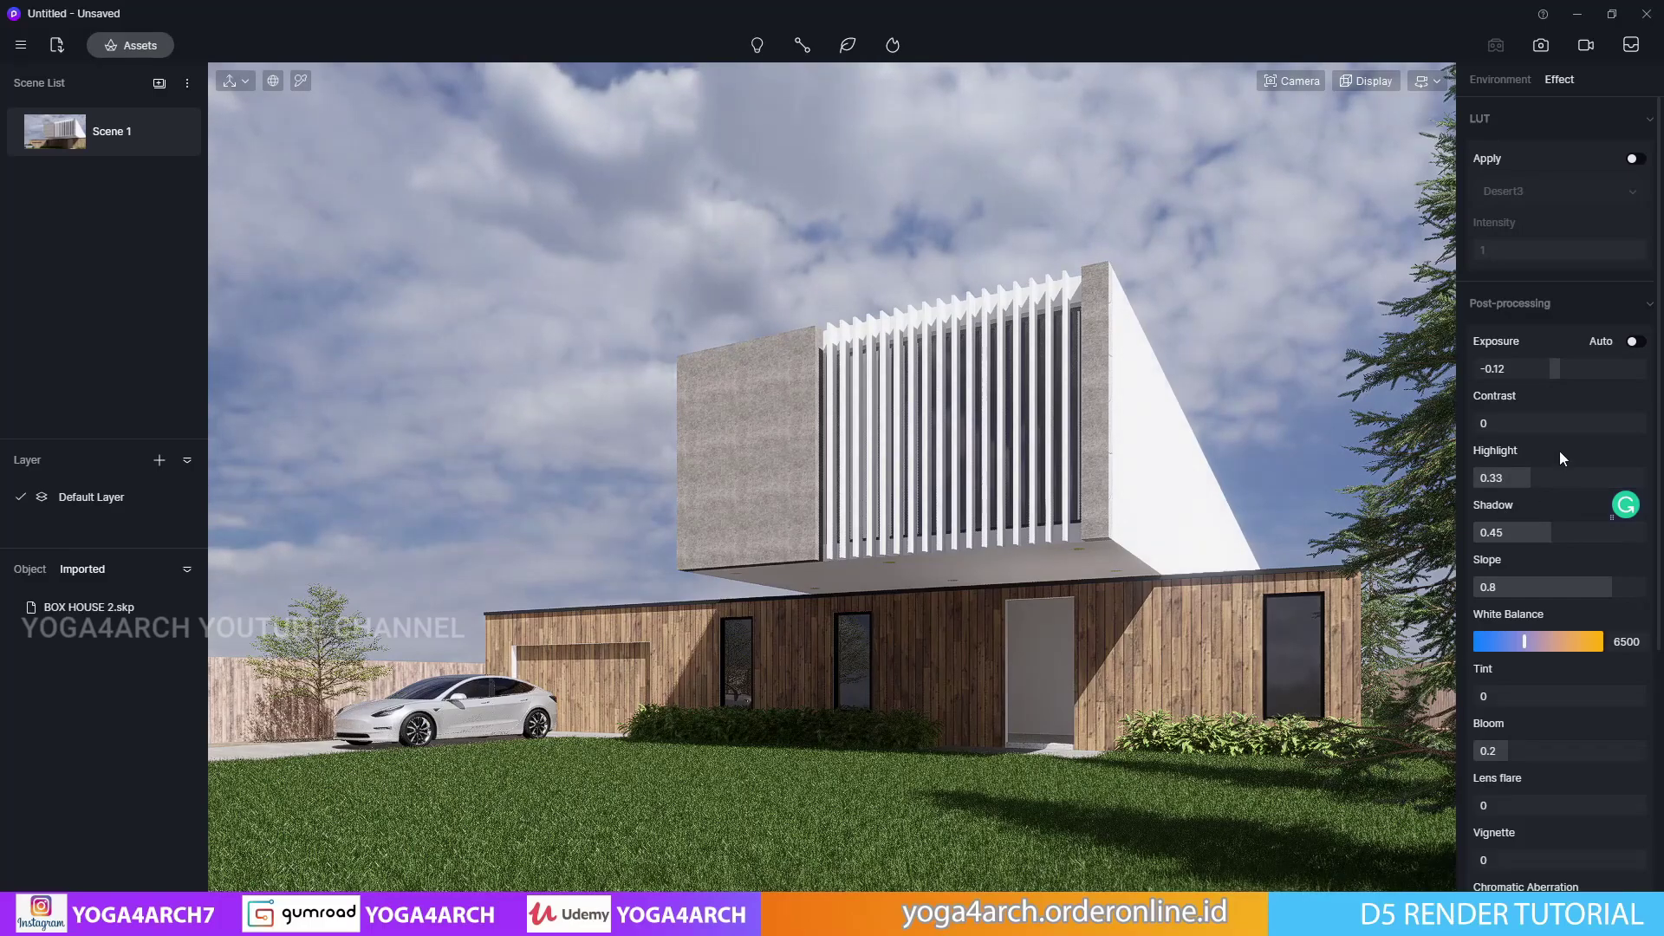
pyautogui.moveTo(1555, 422); pyautogui.dragTo(1570, 422)
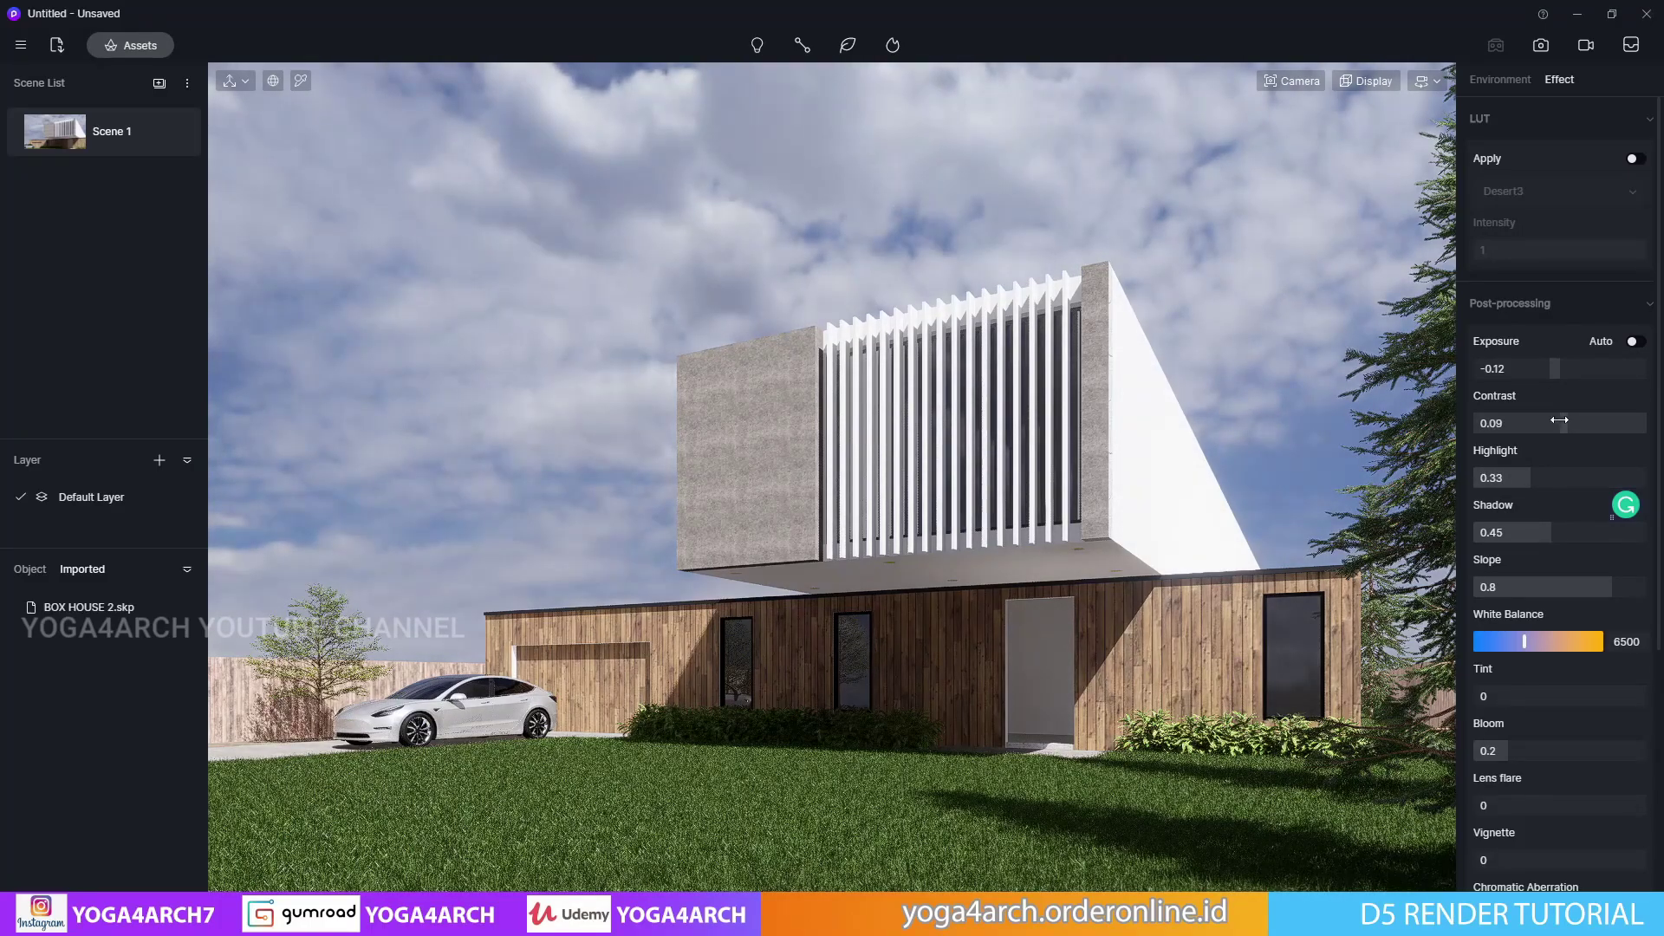
pyautogui.moveTo(111, 132)
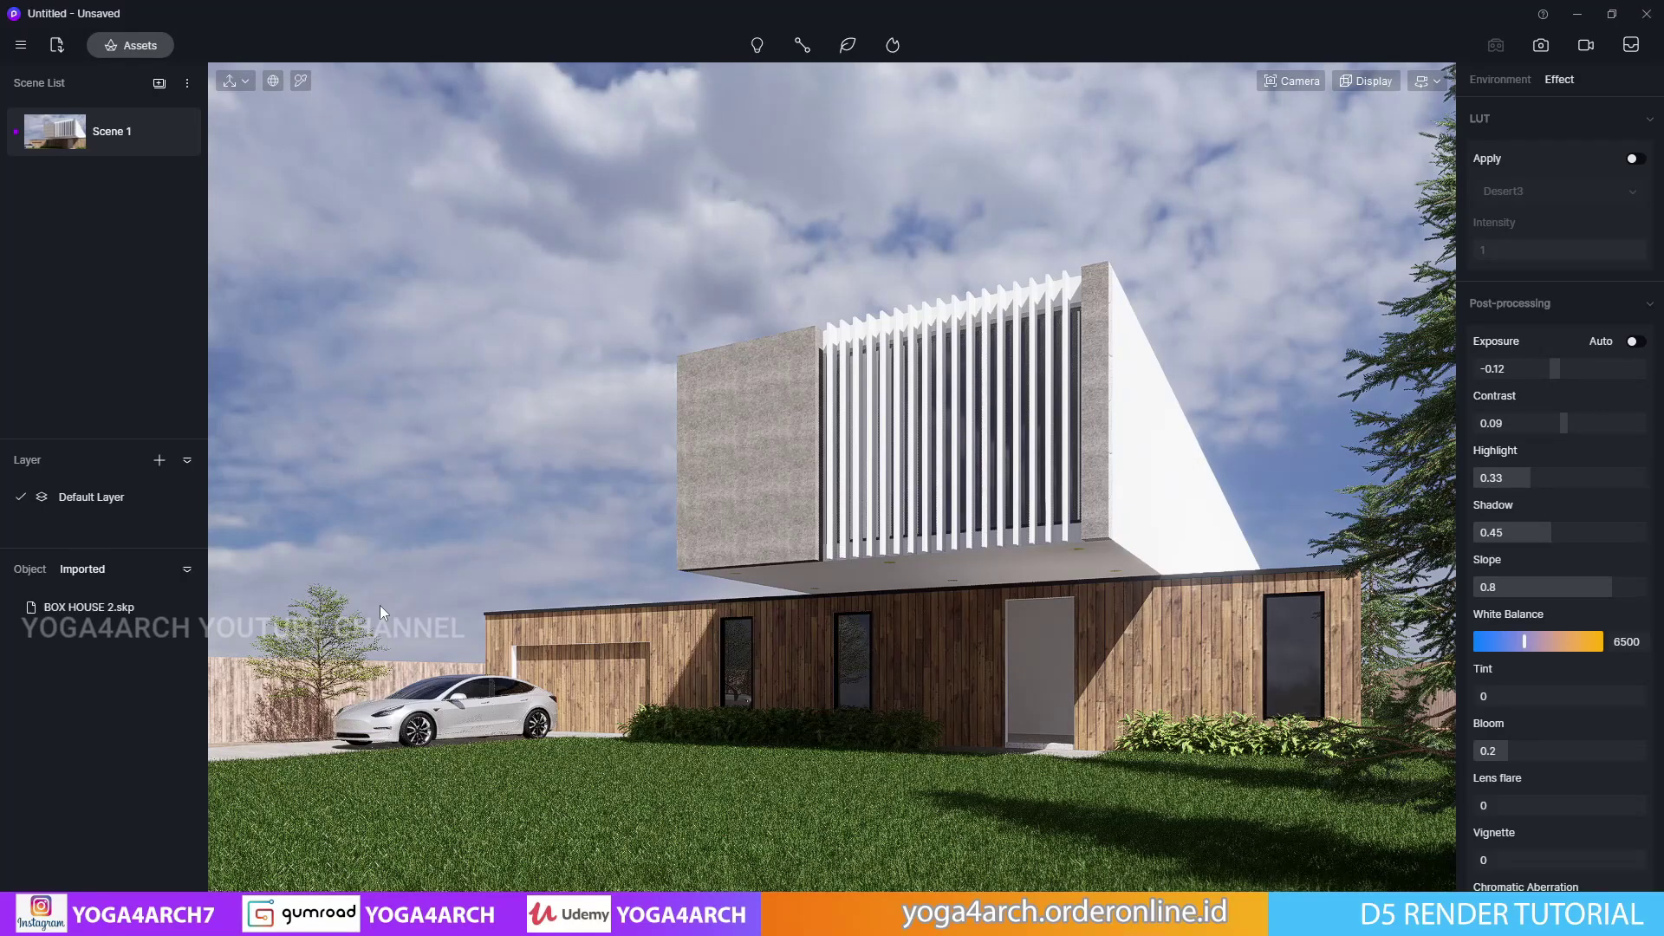
pyautogui.doubleClick(1495, 590)
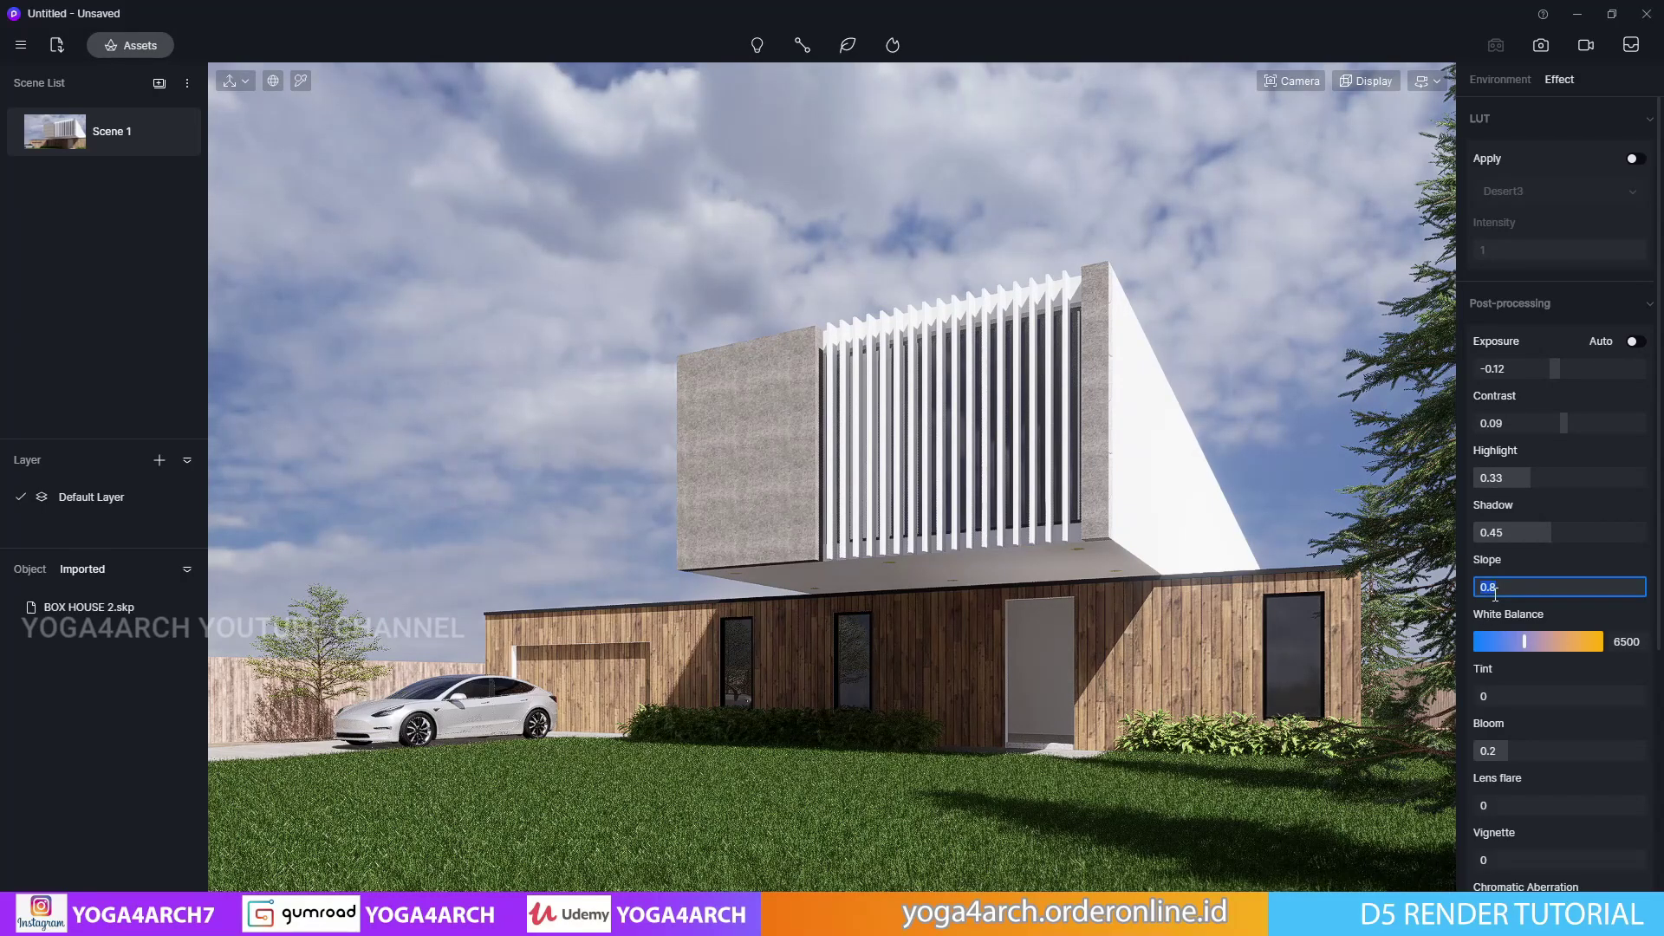
pyautogui.write('0.45')
pyautogui.press('Return')
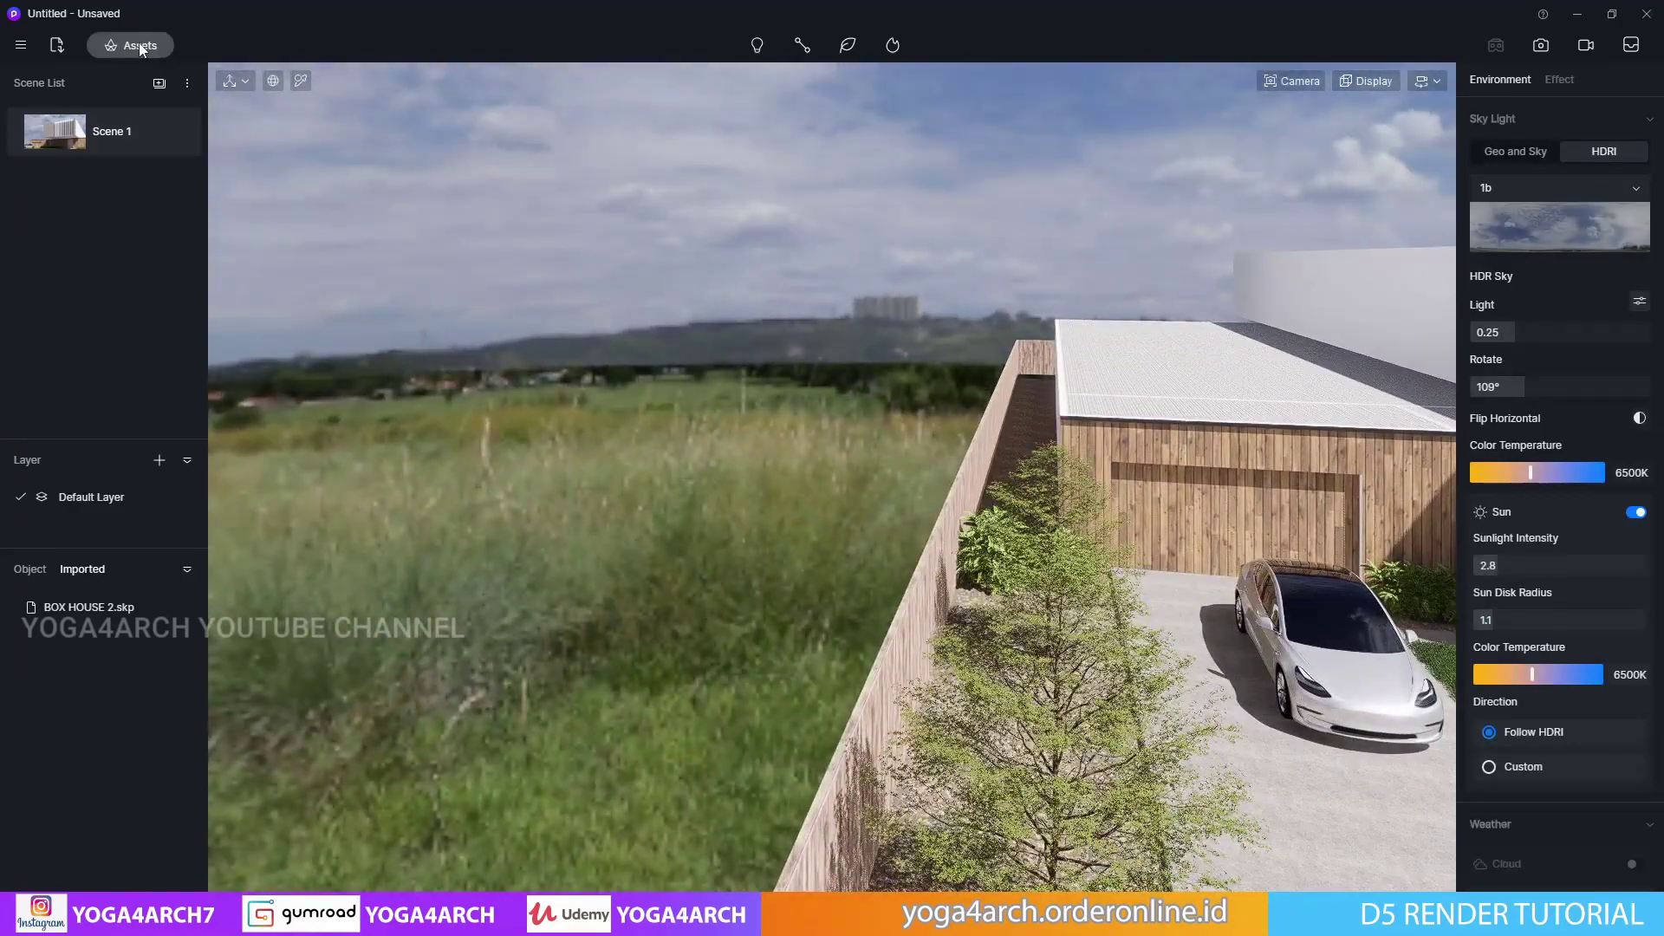
# Clear the 'car' search and pick the Plane from Other > Basic Model to add to the scene
pyautogui.click(130, 45)
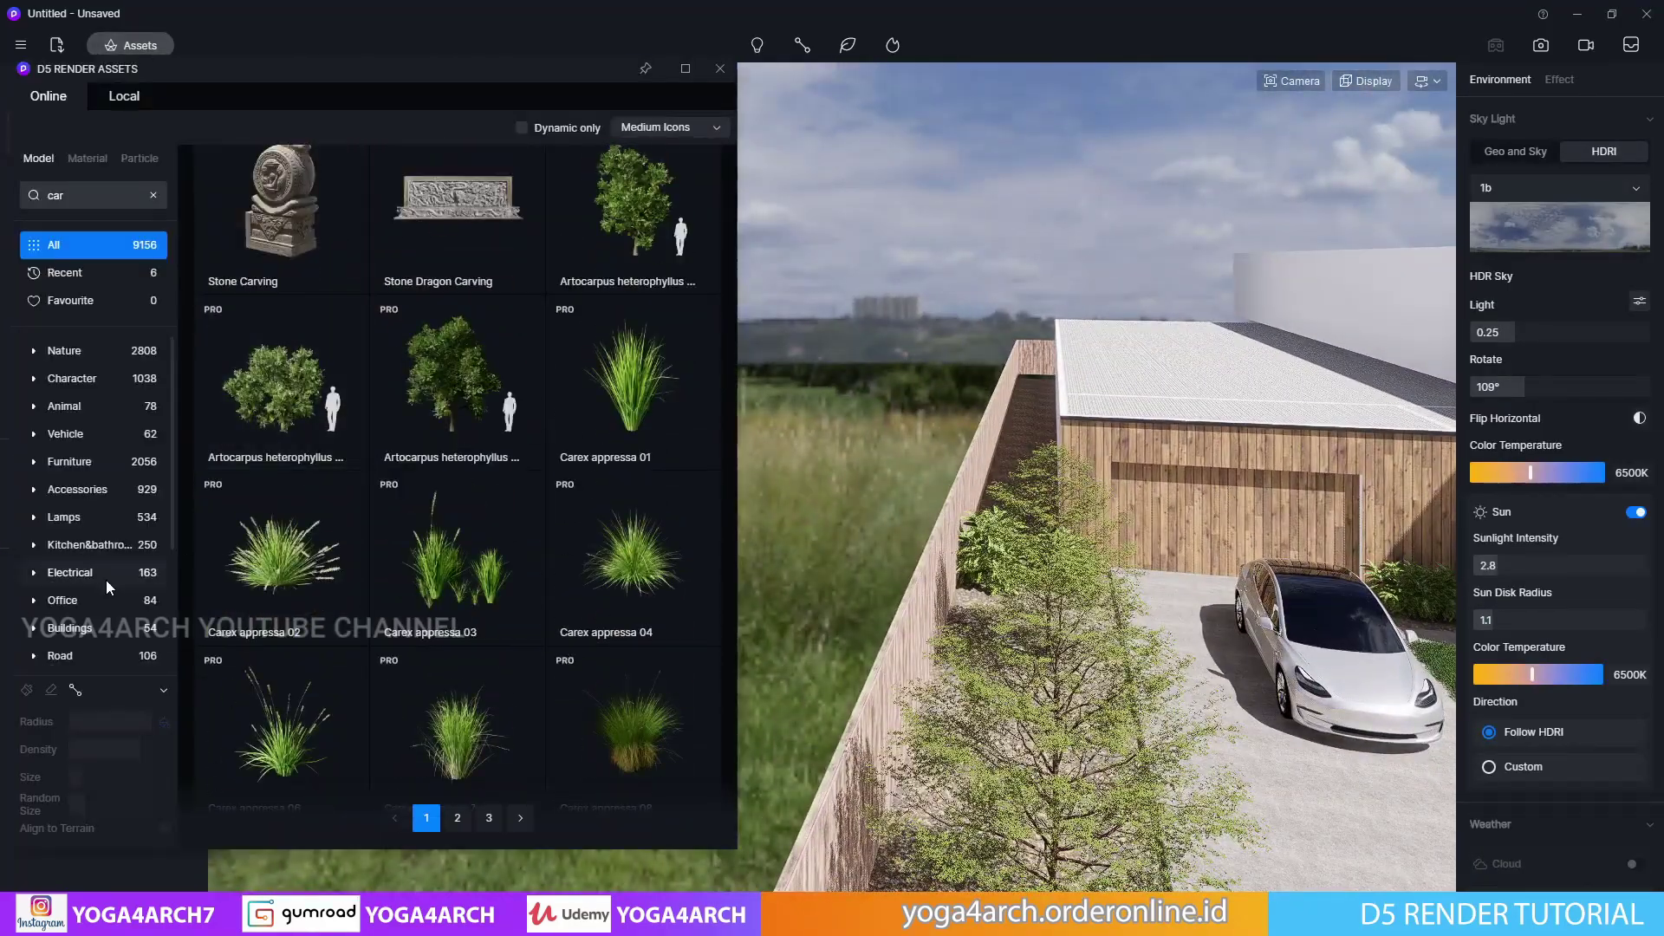
pyautogui.click(116, 622)
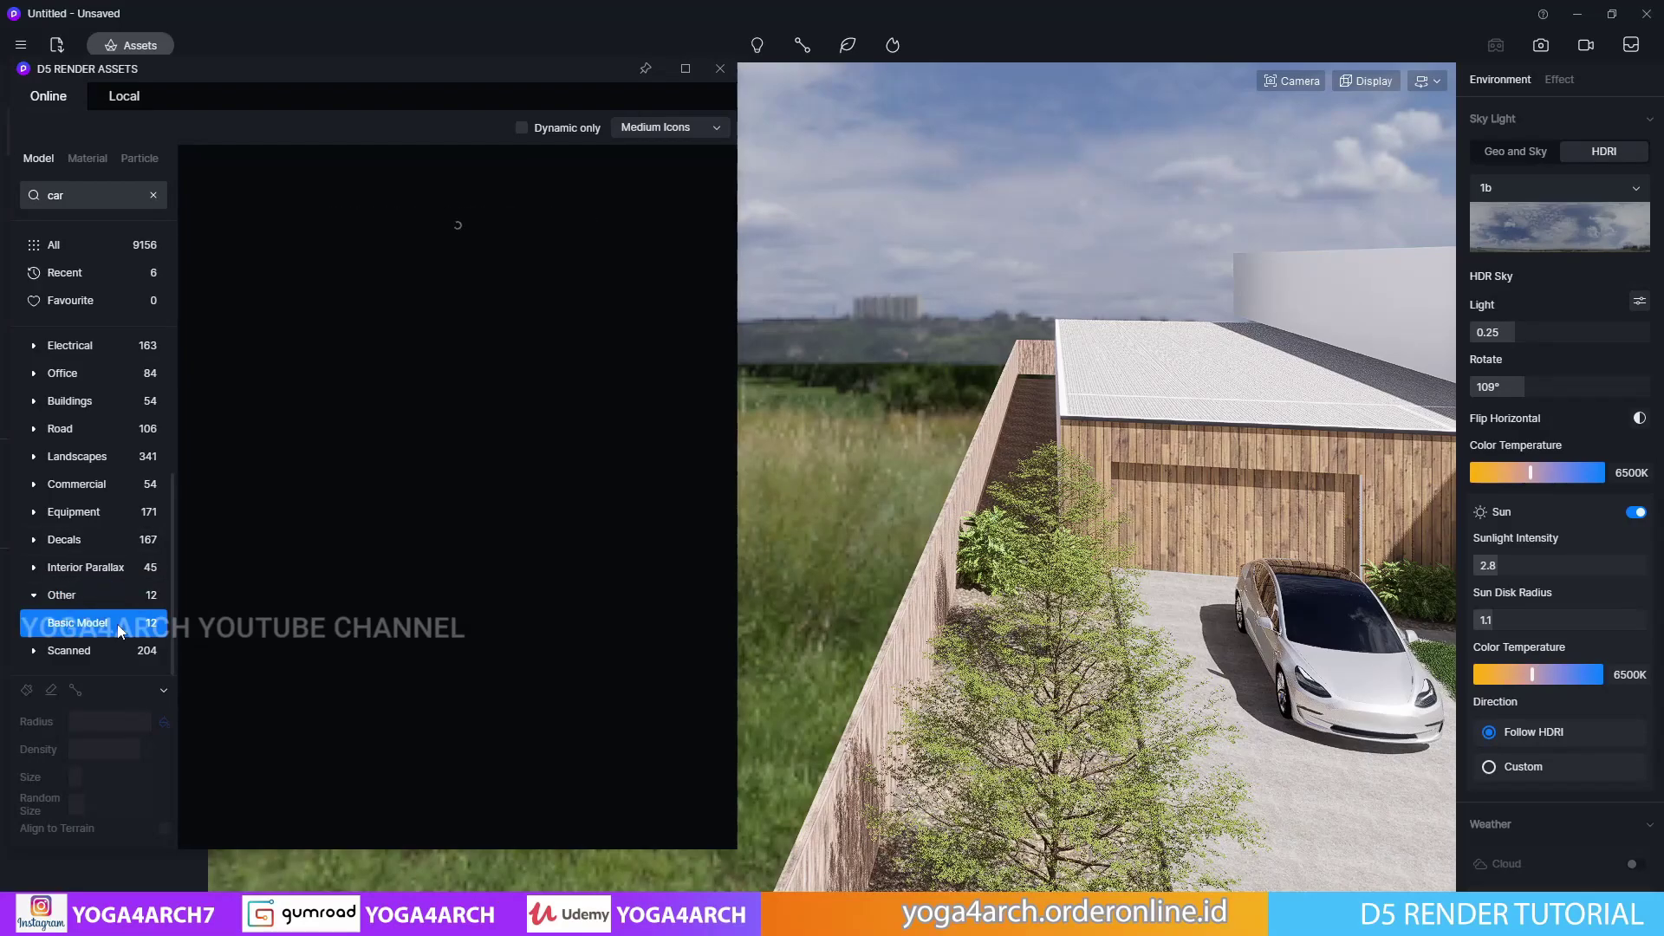
pyautogui.click(162, 194)
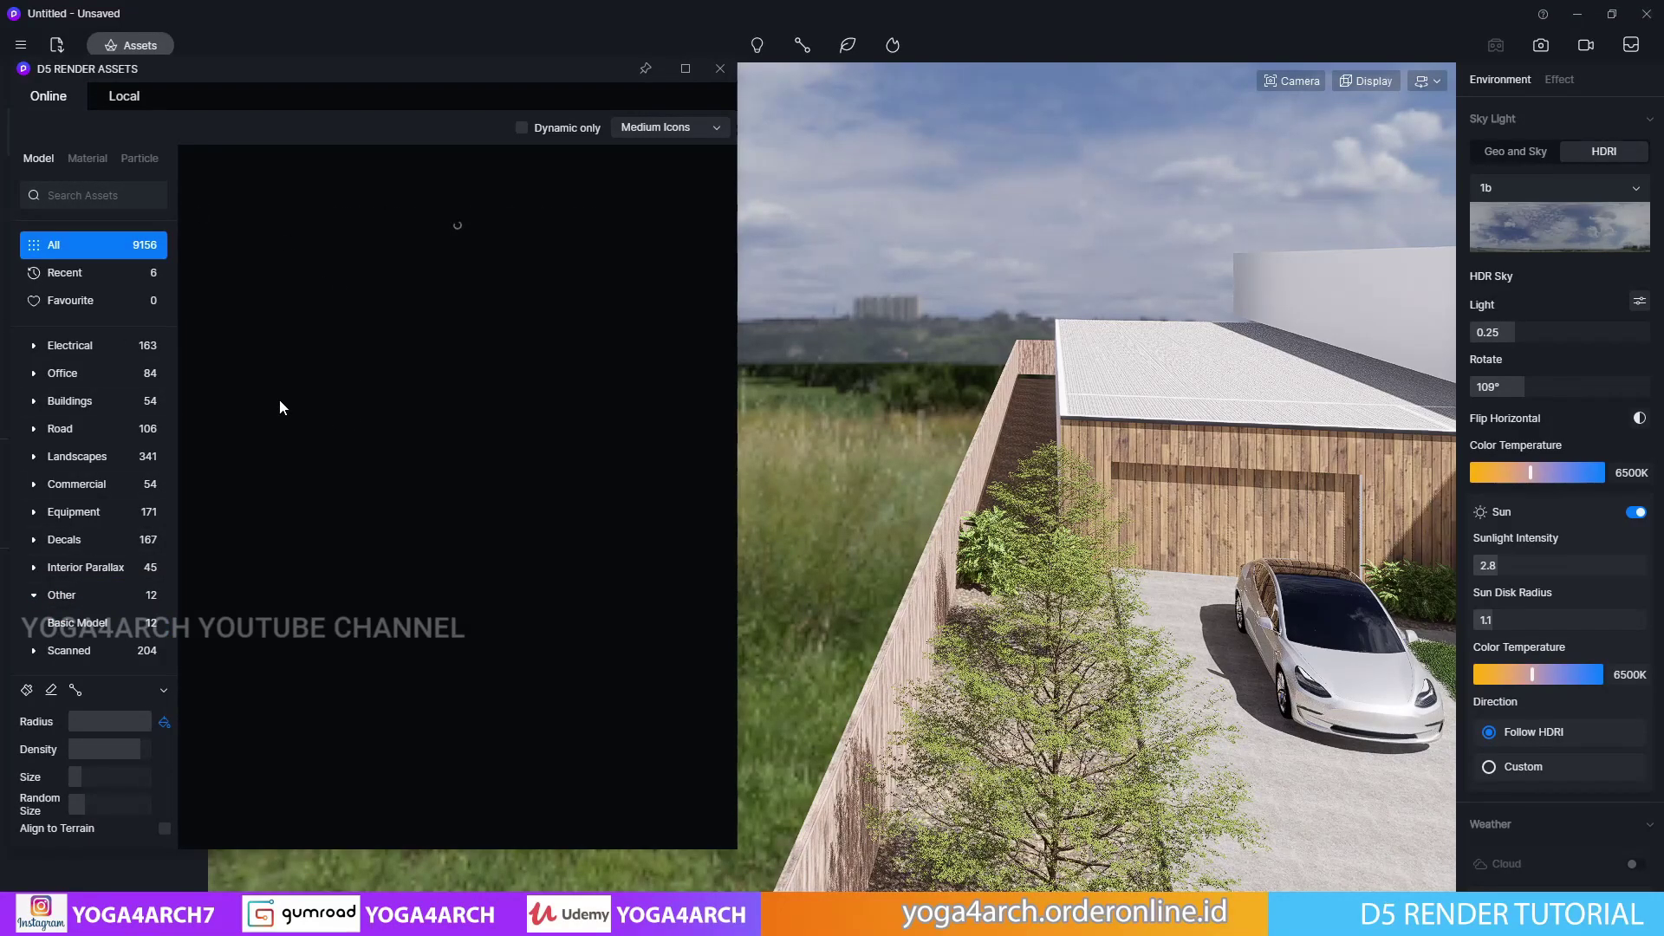
pyautogui.scroll(-3, 559, 451)
pyautogui.scroll(-5, 559, 451)
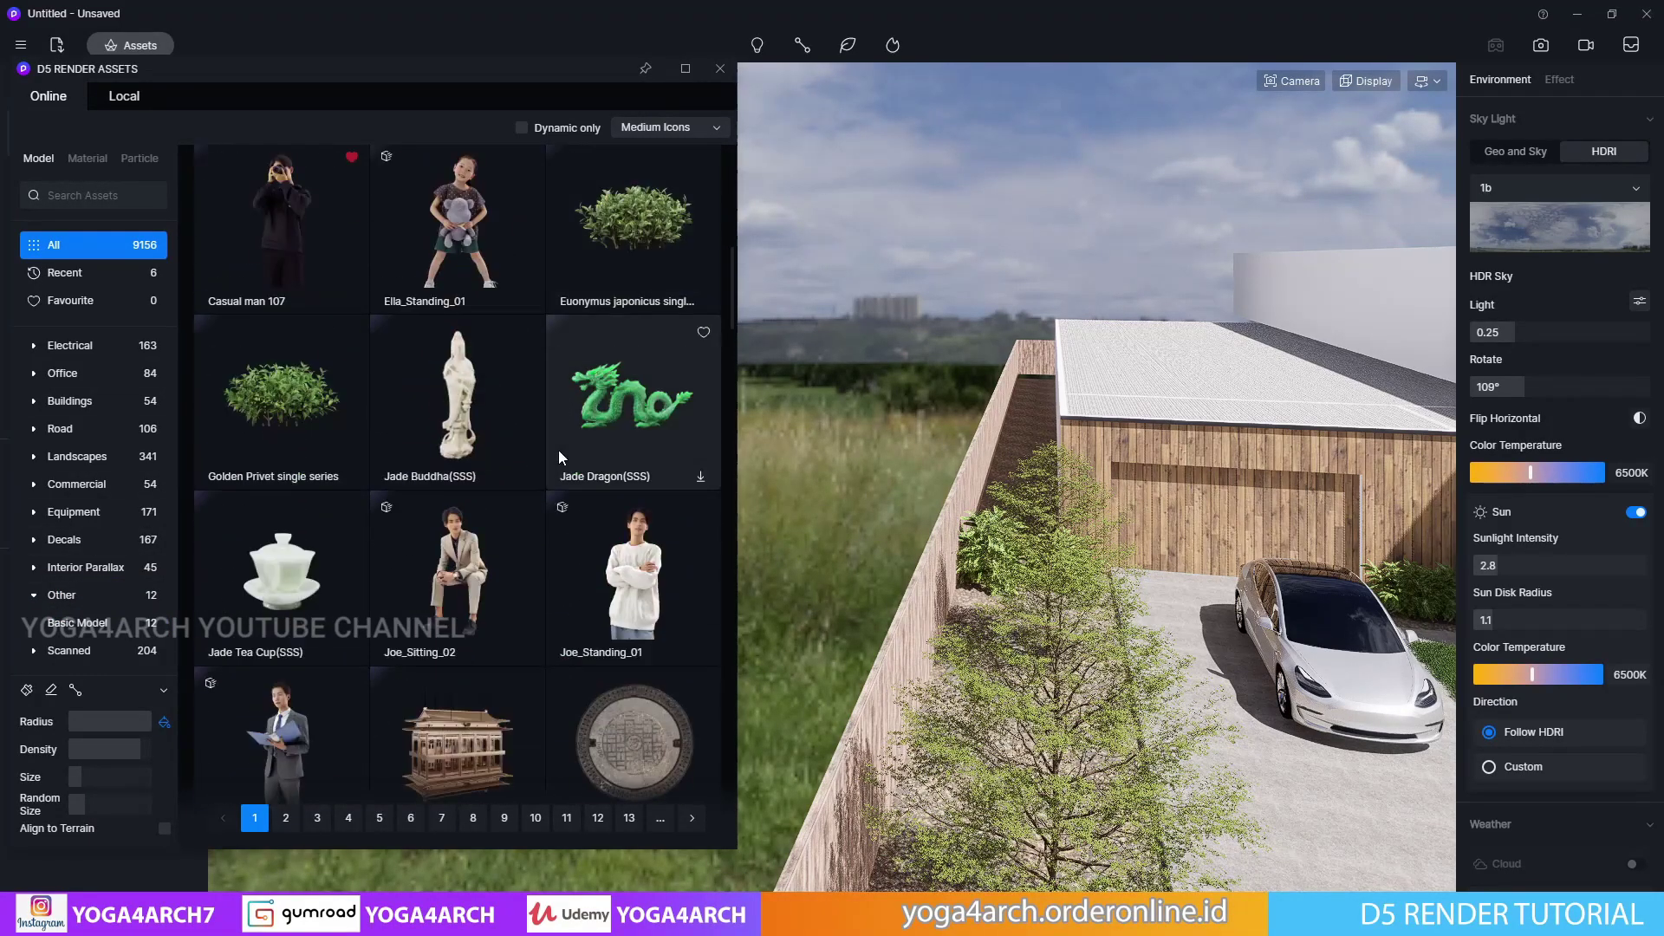
pyautogui.scroll(-2, 558, 450)
pyautogui.click(115, 623)
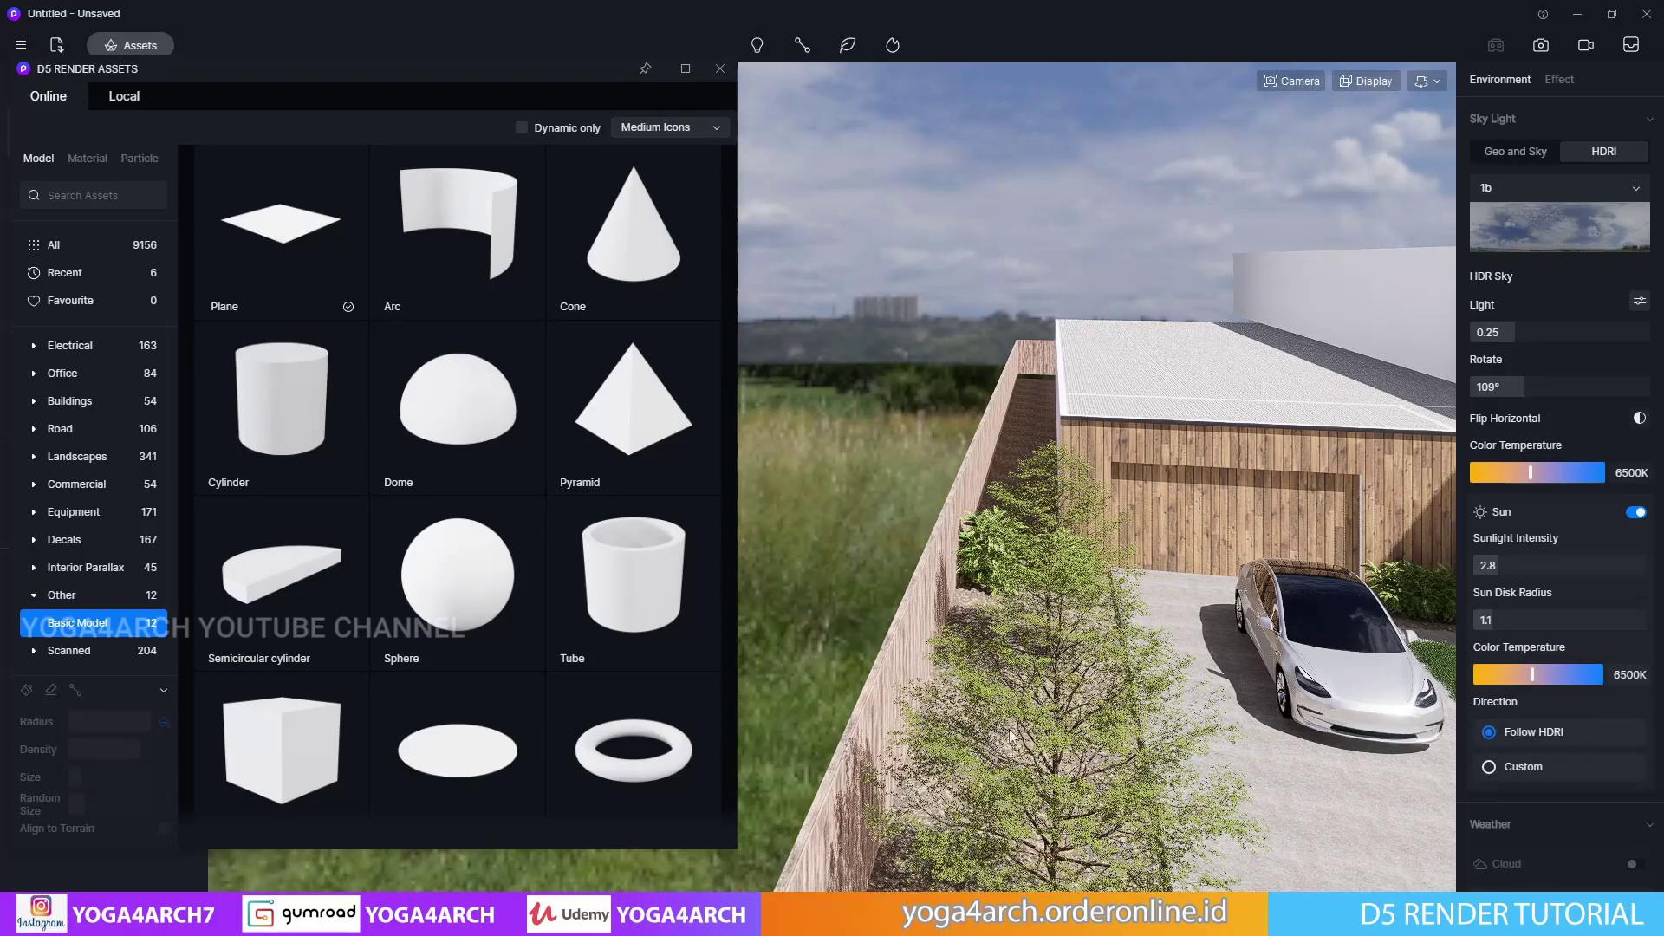
pyautogui.press('d')
pyautogui.moveTo(988, 582)
pyautogui.mouseDown(button='right')
pyautogui.moveTo(1125, 471)
pyautogui.moveTo(1257, 461)
pyautogui.moveTo(837, 389)
pyautogui.mouseUp(button='right')
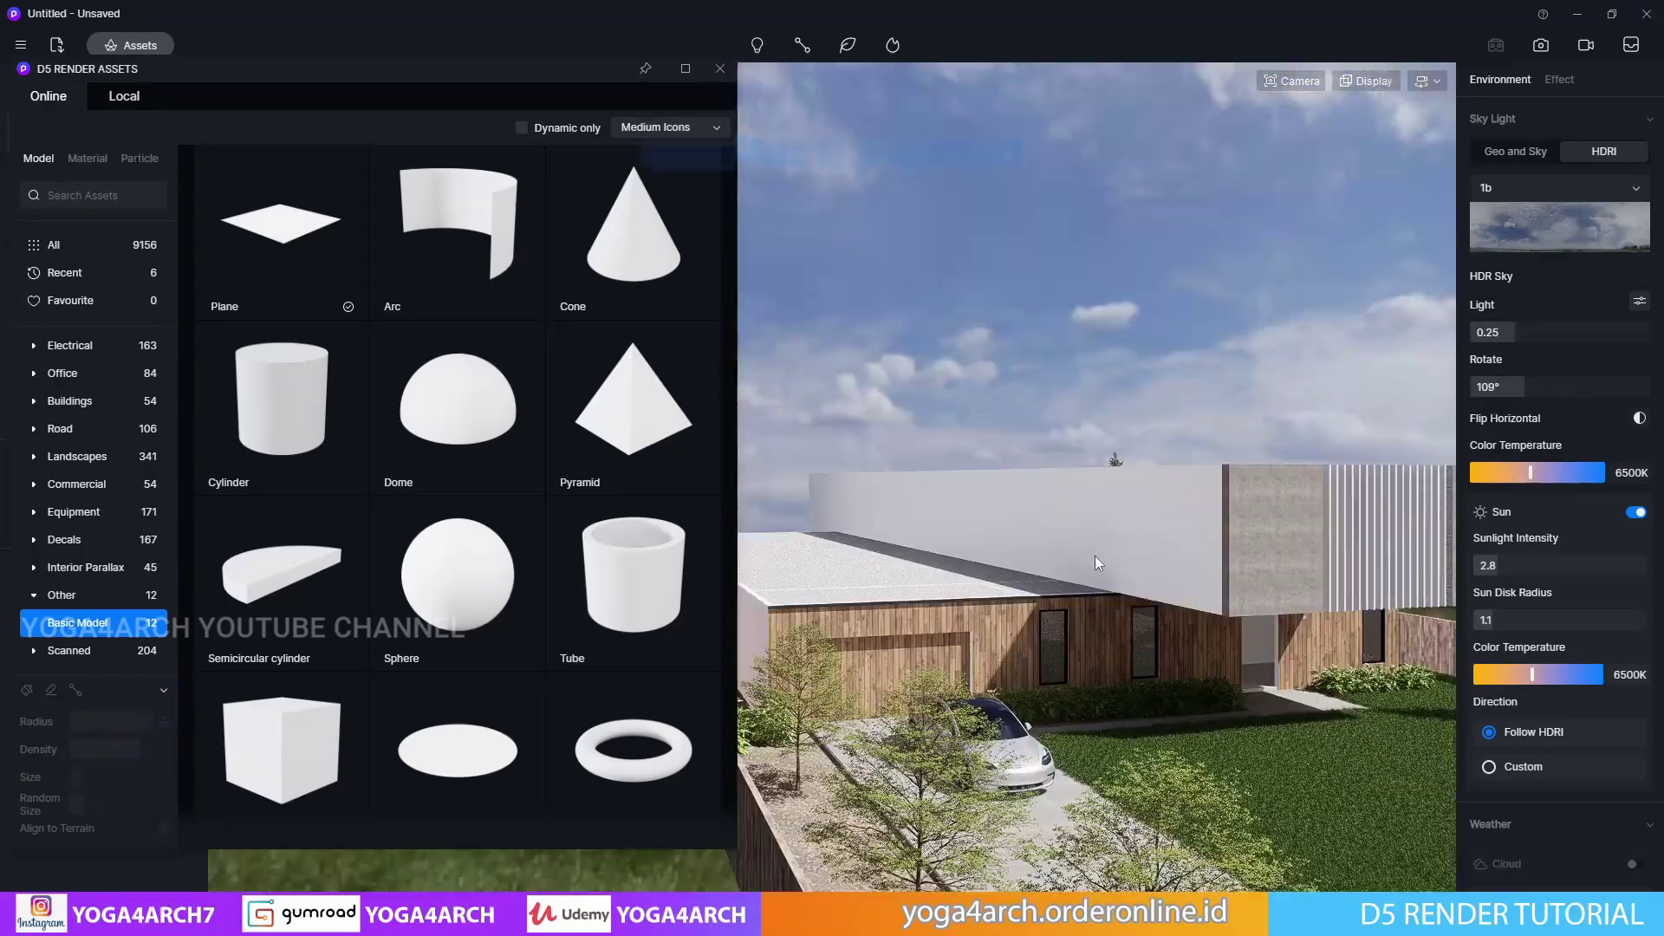
pyautogui.click(286, 251)
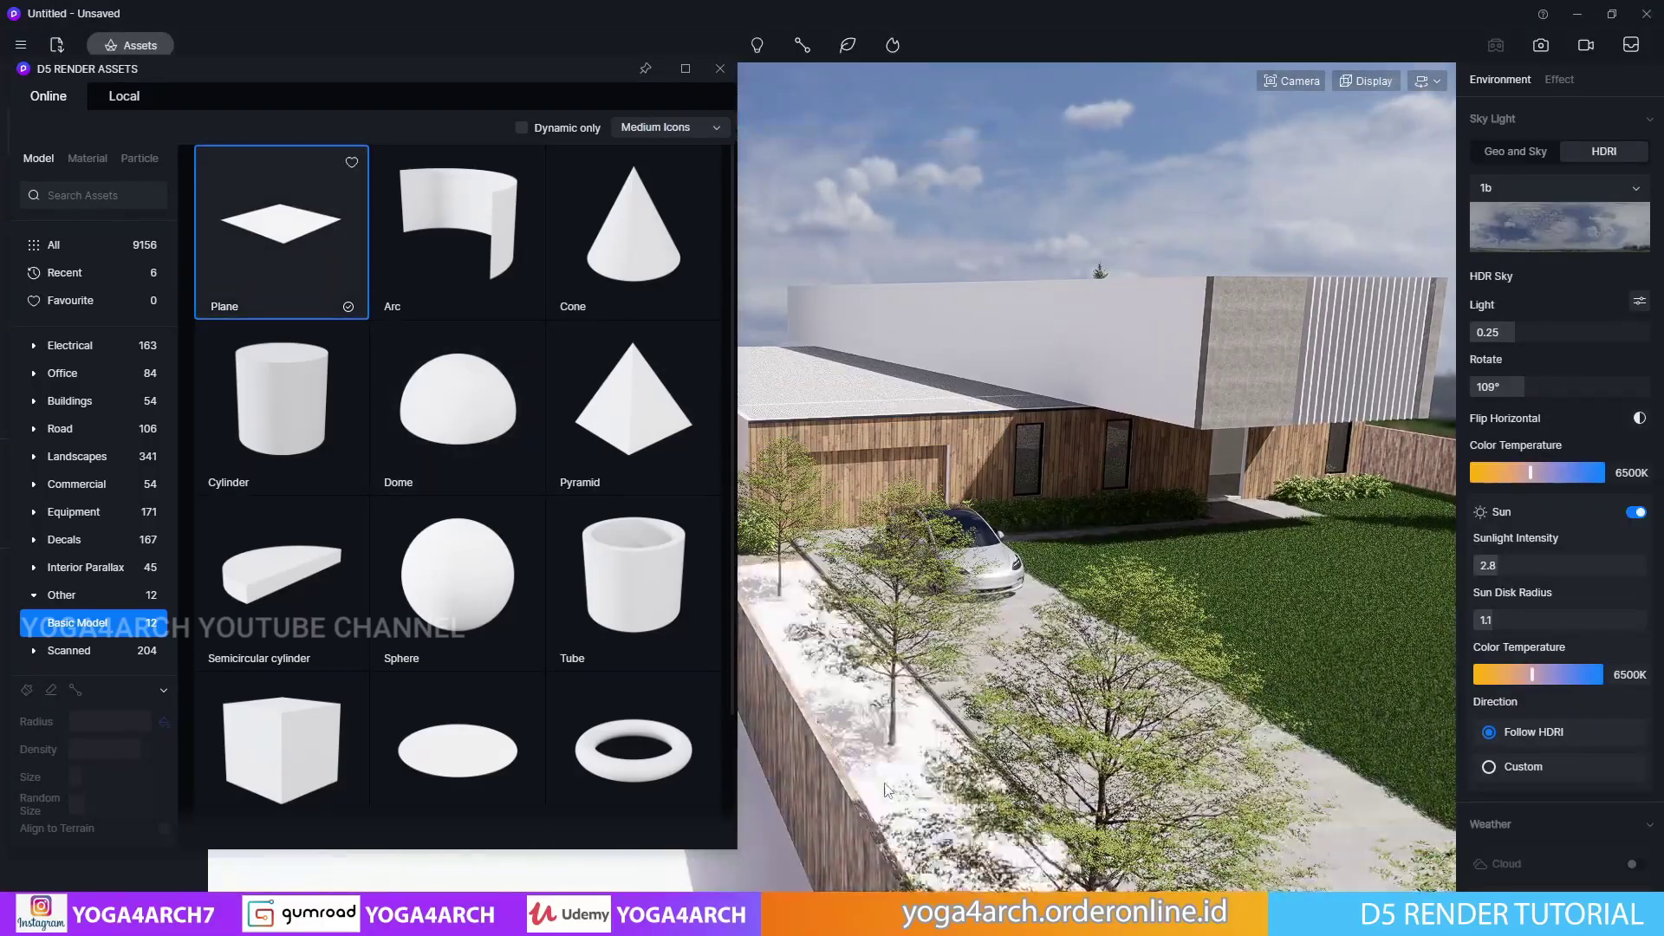
# Drop the plane into the scene and position it with 0° rotation
pyautogui.click(720, 69)
pyautogui.moveTo(953, 434); pyautogui.dragTo(780, 390, button='right')
pyautogui.moveTo(977, 639); pyautogui.dragTo(382, 476)
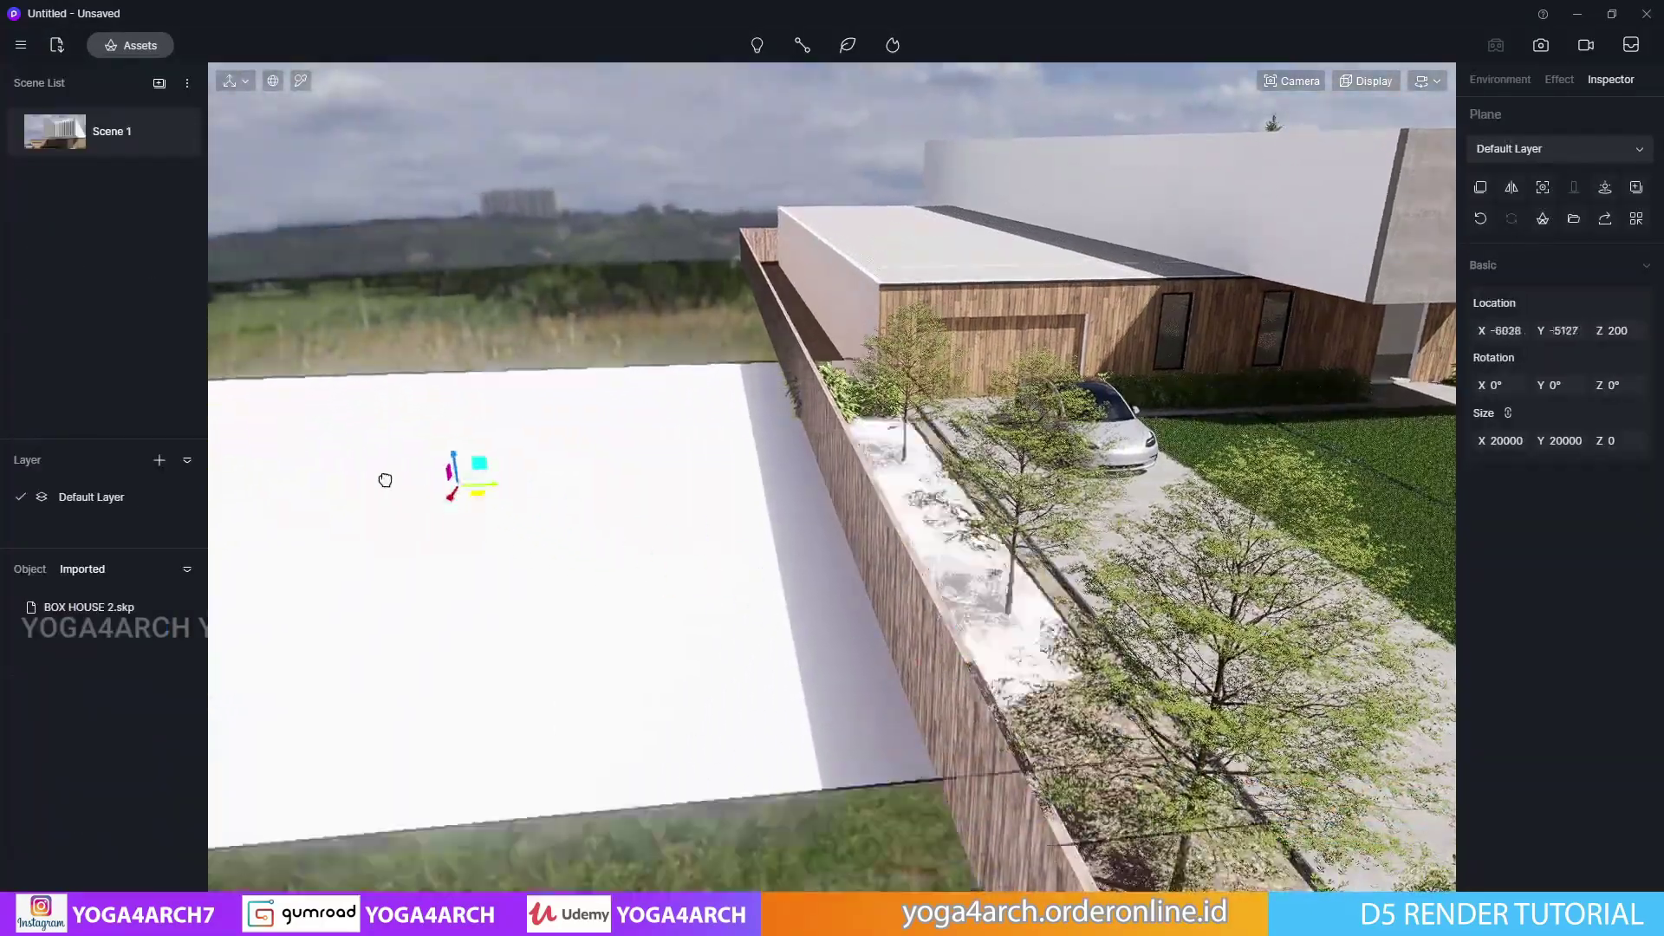
pyautogui.moveTo(382, 476)
pyautogui.mouseDown(button='right')
pyautogui.moveTo(304, 548)
pyautogui.moveTo(546, 428)
pyautogui.mouseUp(button='right')
pyautogui.moveTo(546, 427); pyautogui.dragTo(554, 485)
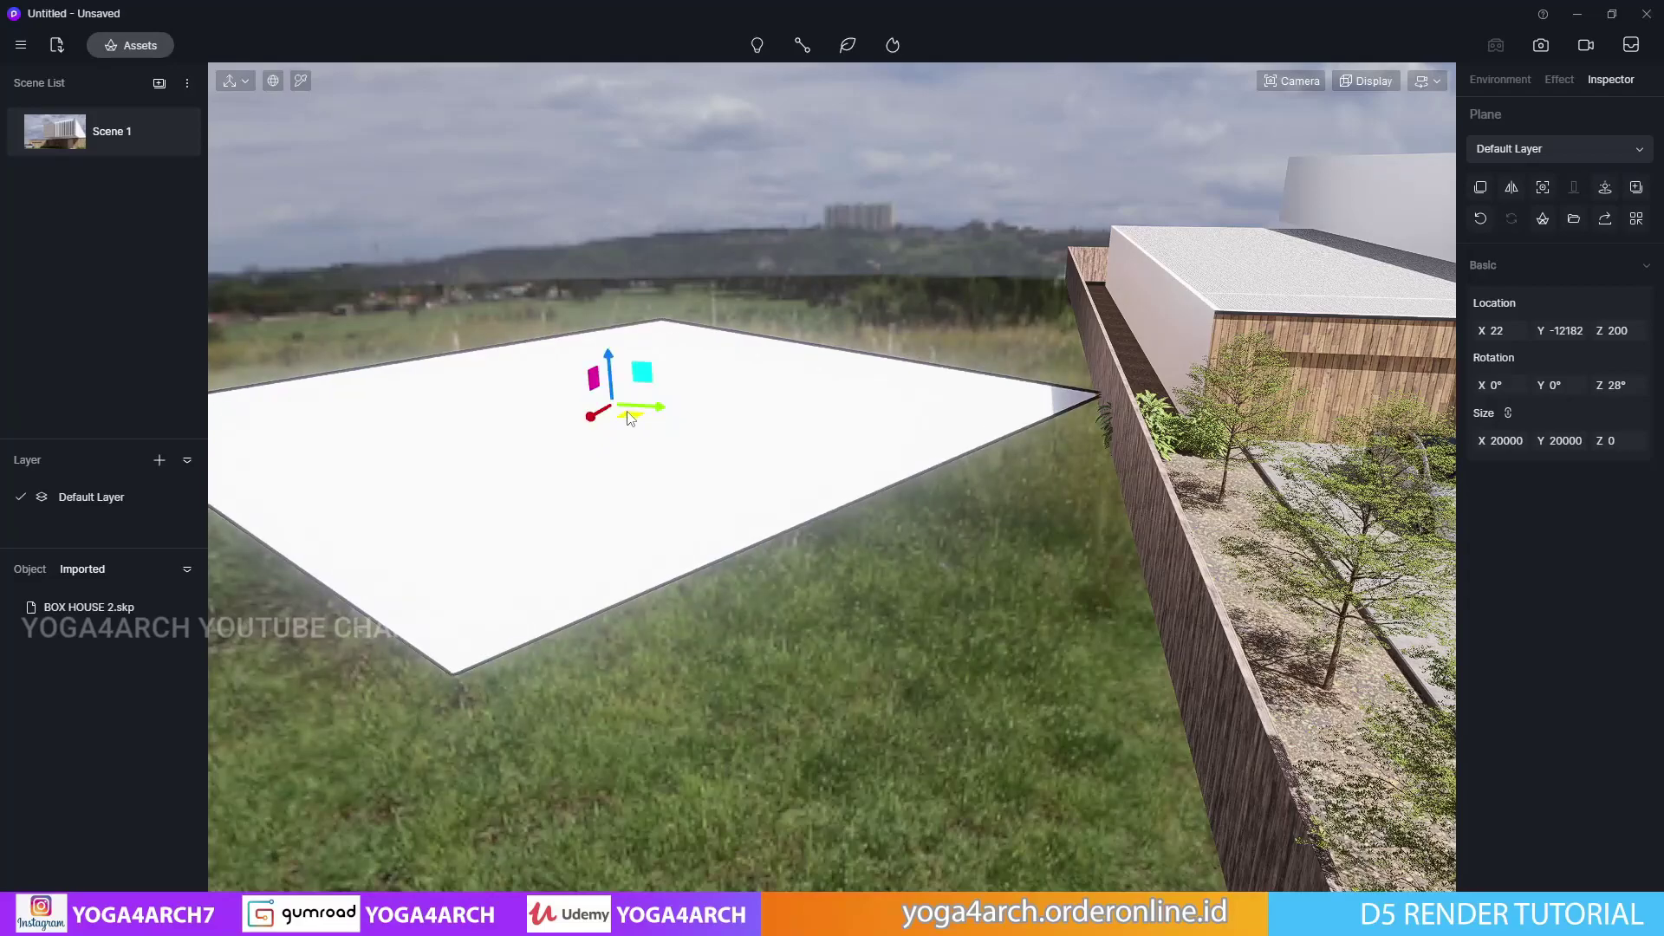
pyautogui.scroll(3, 547, 579)
pyautogui.moveTo(548, 579); pyautogui.dragTo(513, 568)
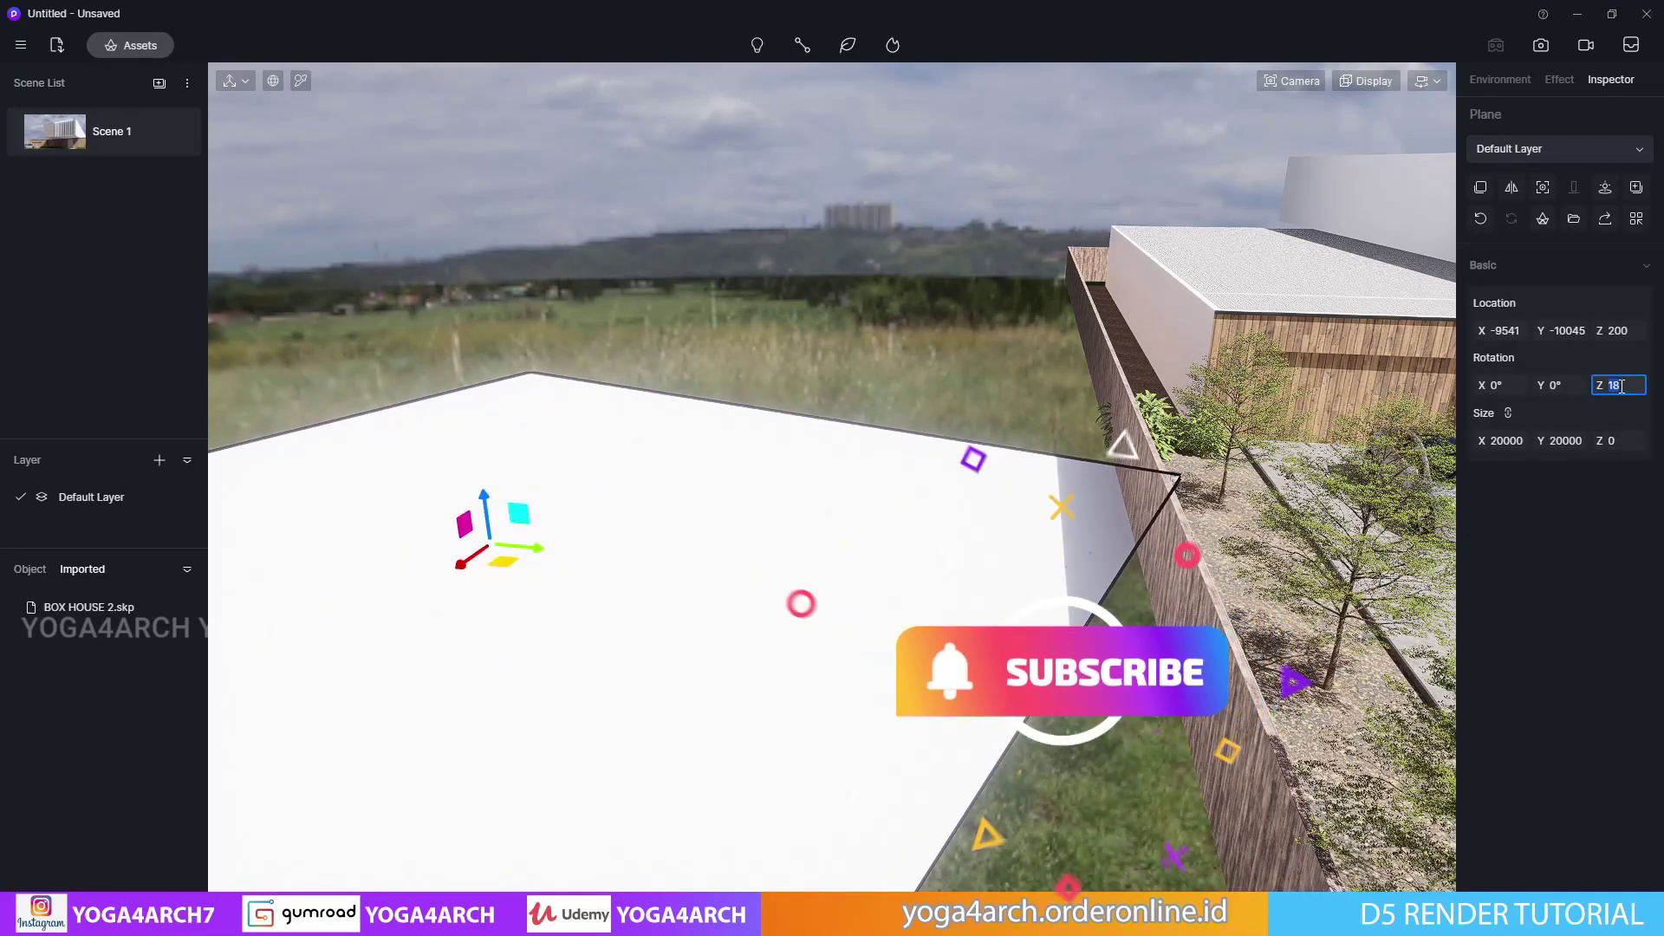
# Resize the plane to 200000 by 200000 and move it left of the house
pyautogui.click(1507, 440)
pyautogui.write('200000')
pyautogui.press('Return')
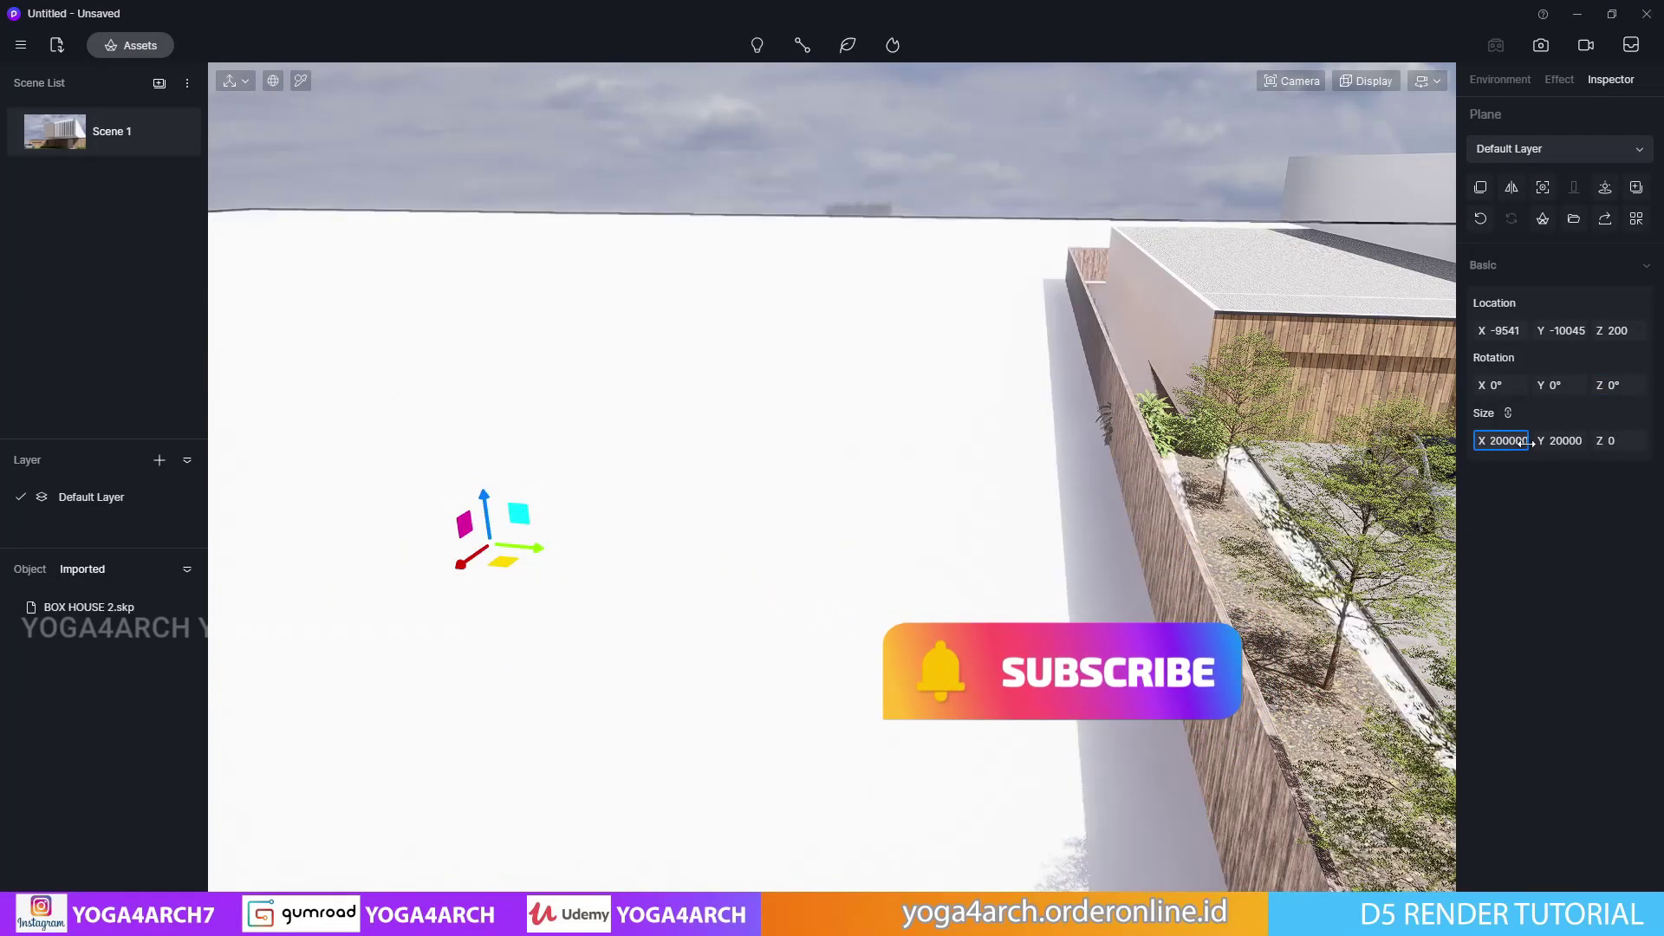
pyautogui.scroll(-3, 1271, 404)
pyautogui.scroll(-3, 1439, 454)
pyautogui.scroll(-3, 1294, 427)
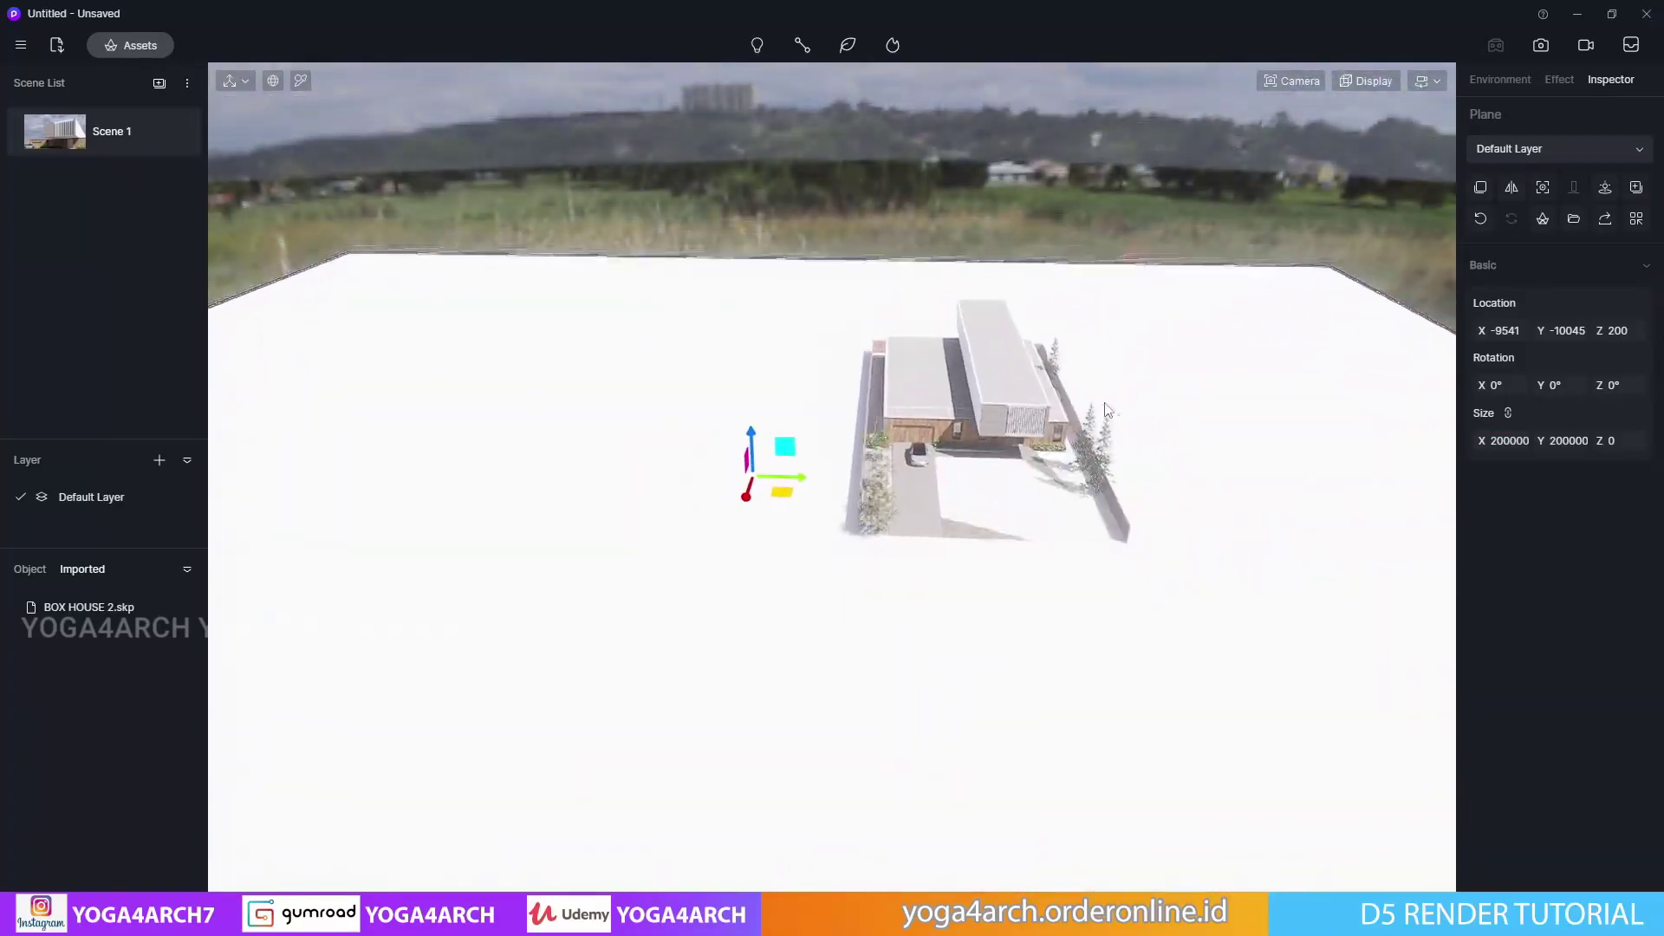
pyautogui.scroll(-2, 789, 507)
pyautogui.moveTo(786, 498); pyautogui.dragTo(310, 329)
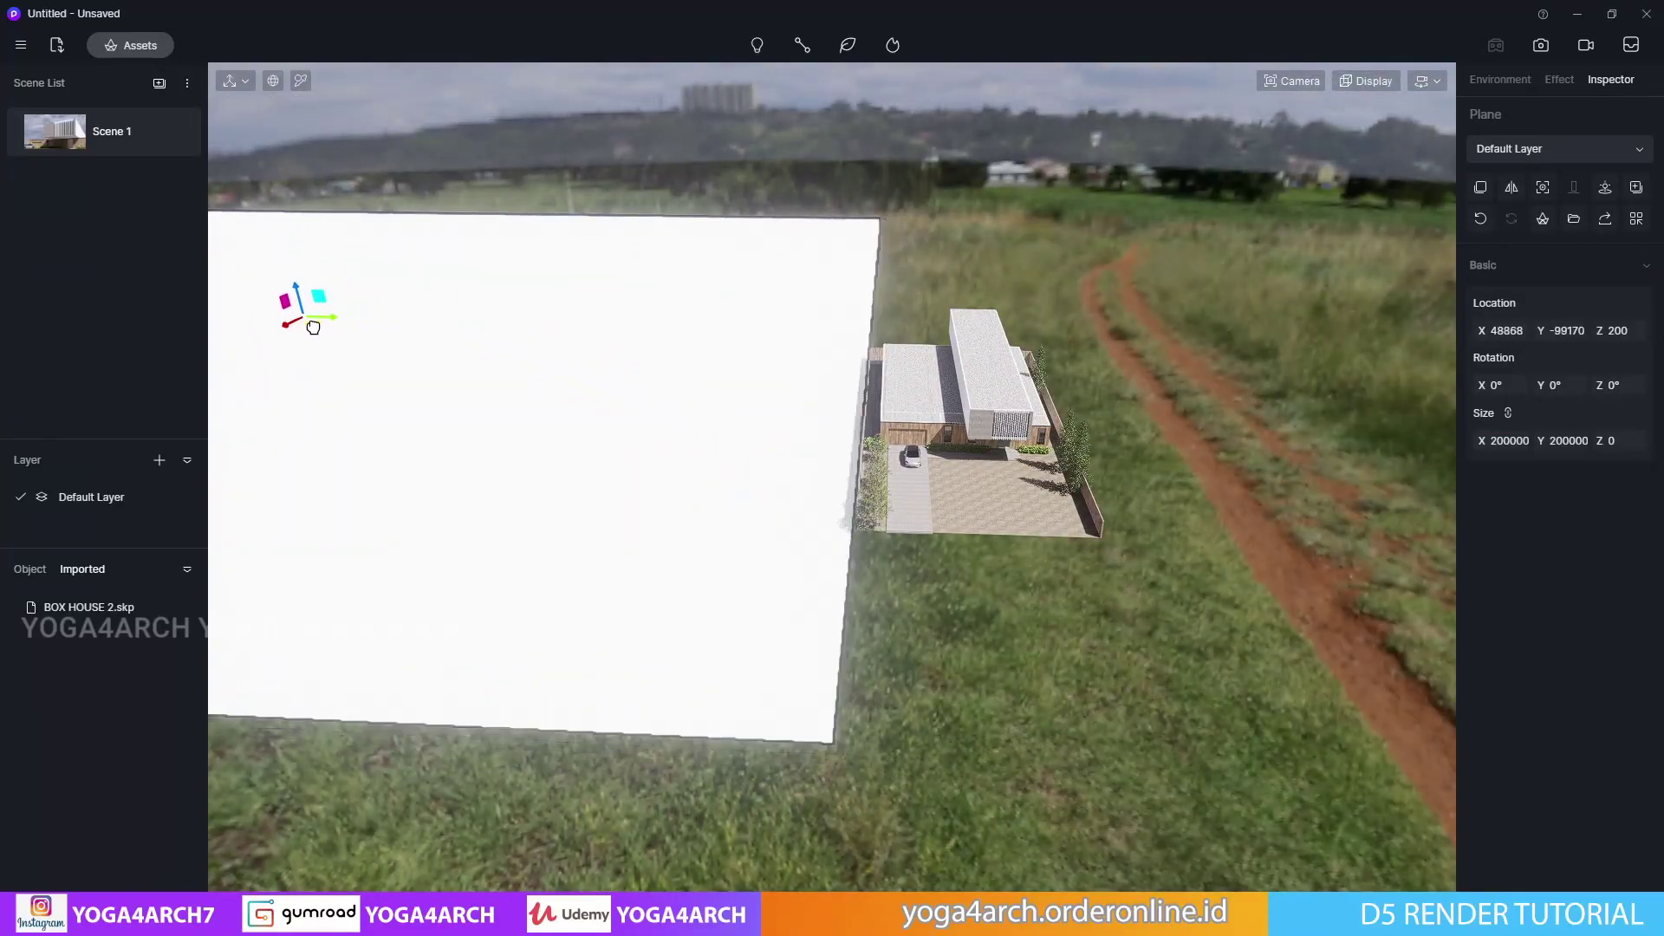
pyautogui.press('Escape')
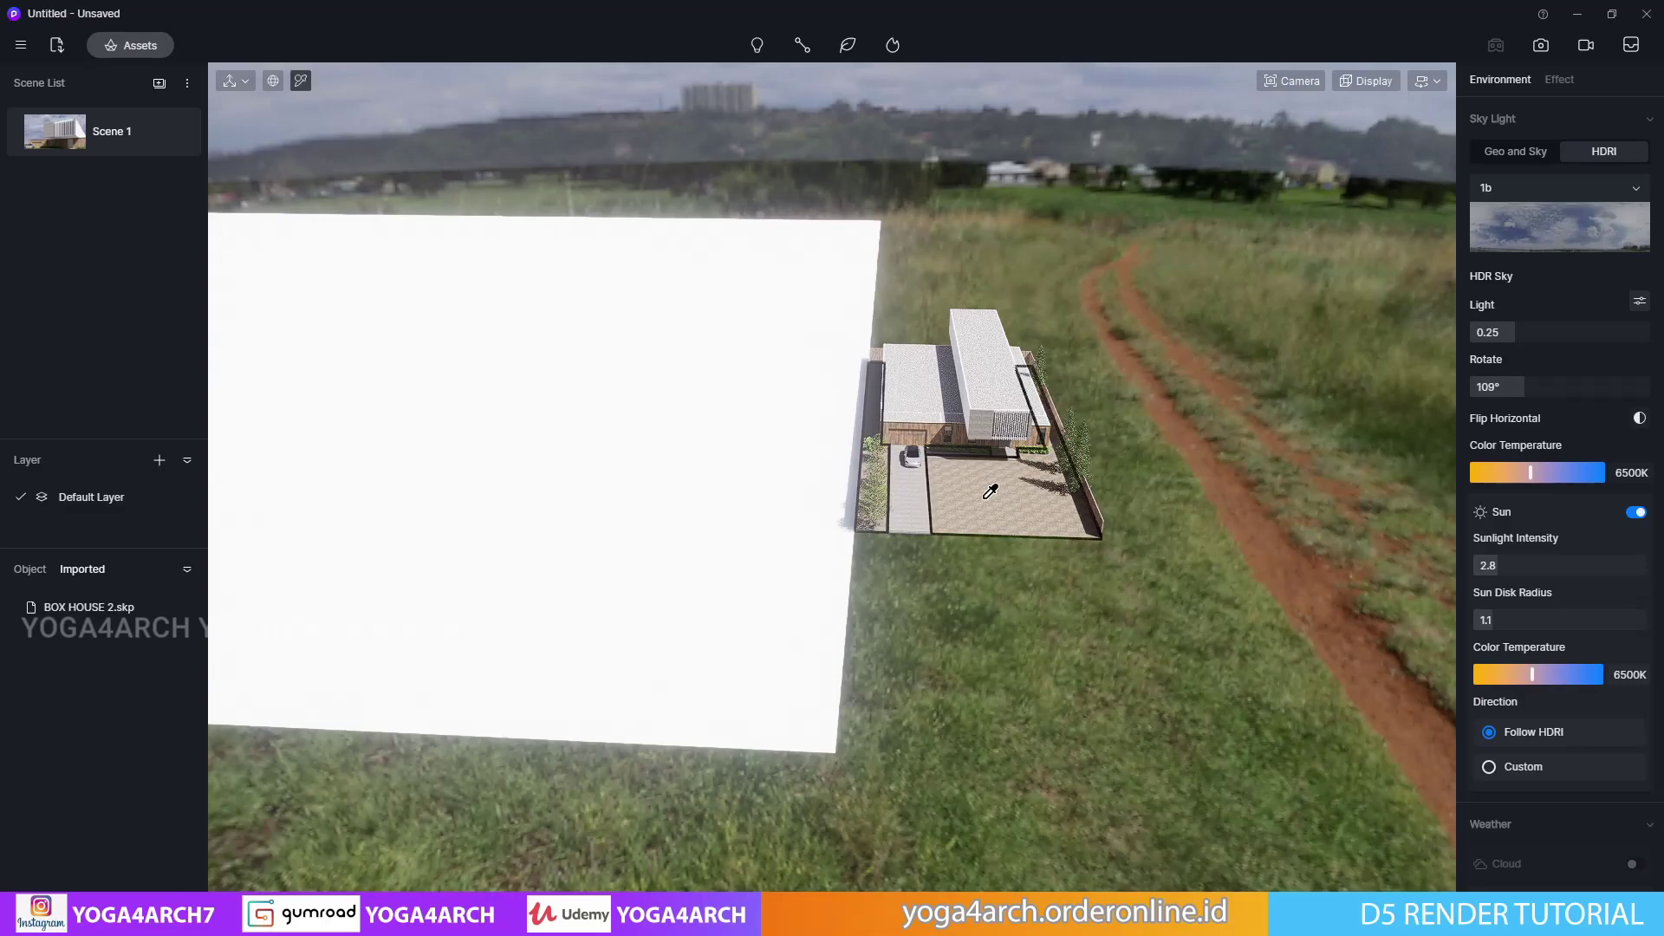
# Apply the Dry Deciduous Woodland2 ground material to the plane with UV stretch 100
pyautogui.click(990, 496)
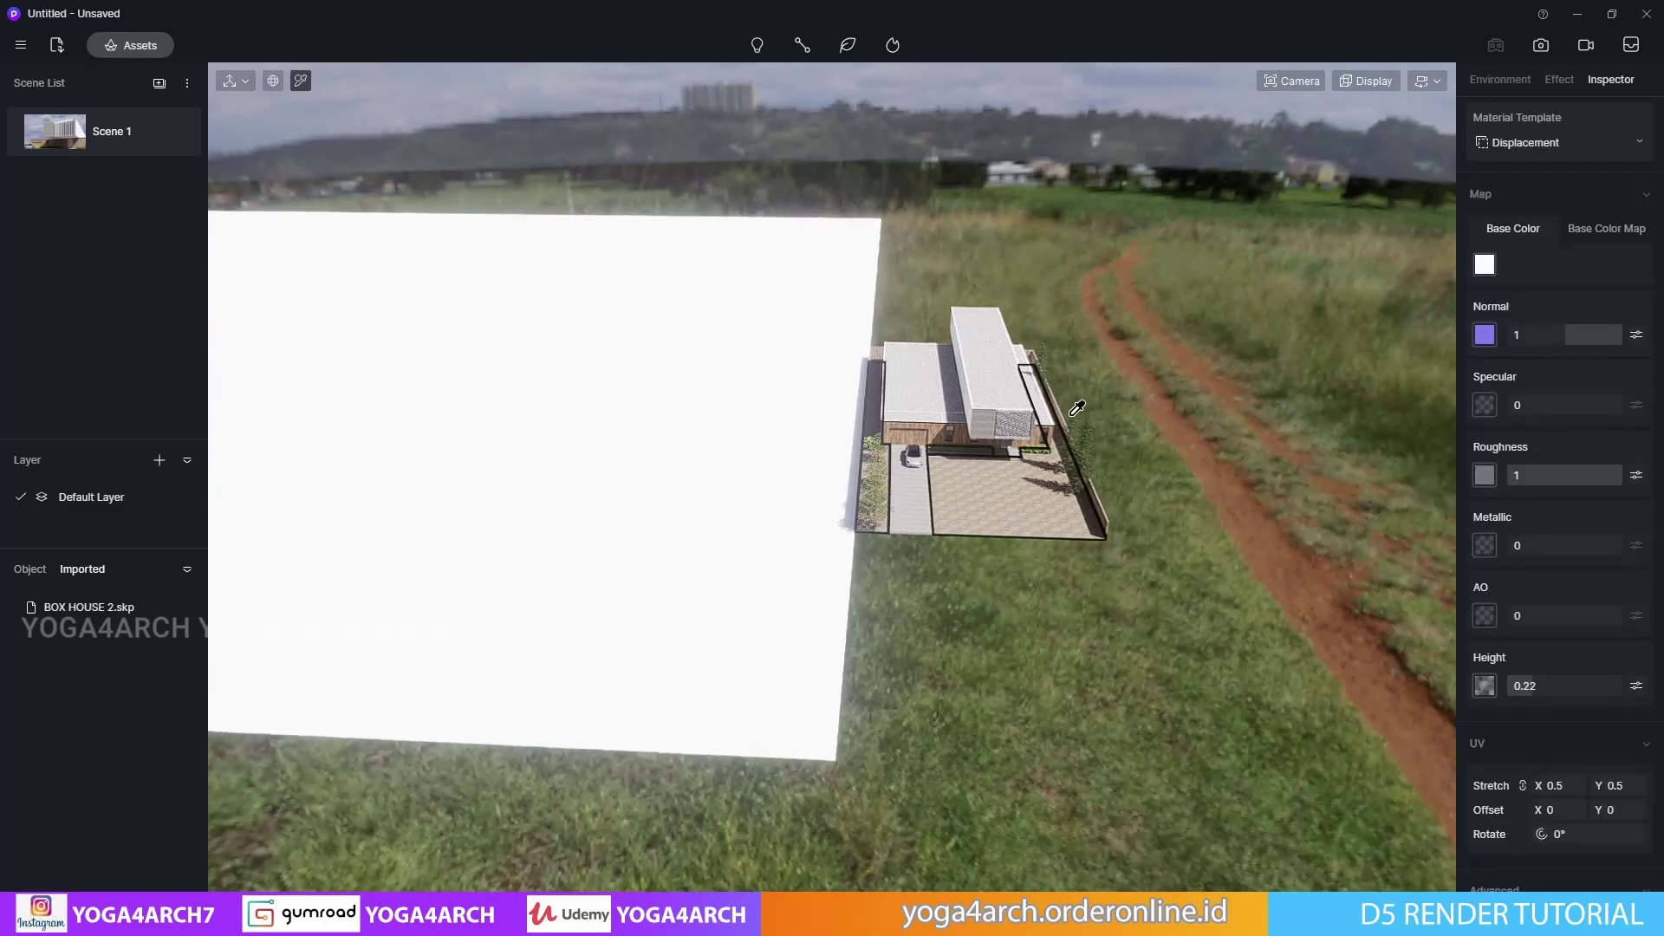
pyautogui.moveTo(1491, 167); pyautogui.dragTo(648, 595)
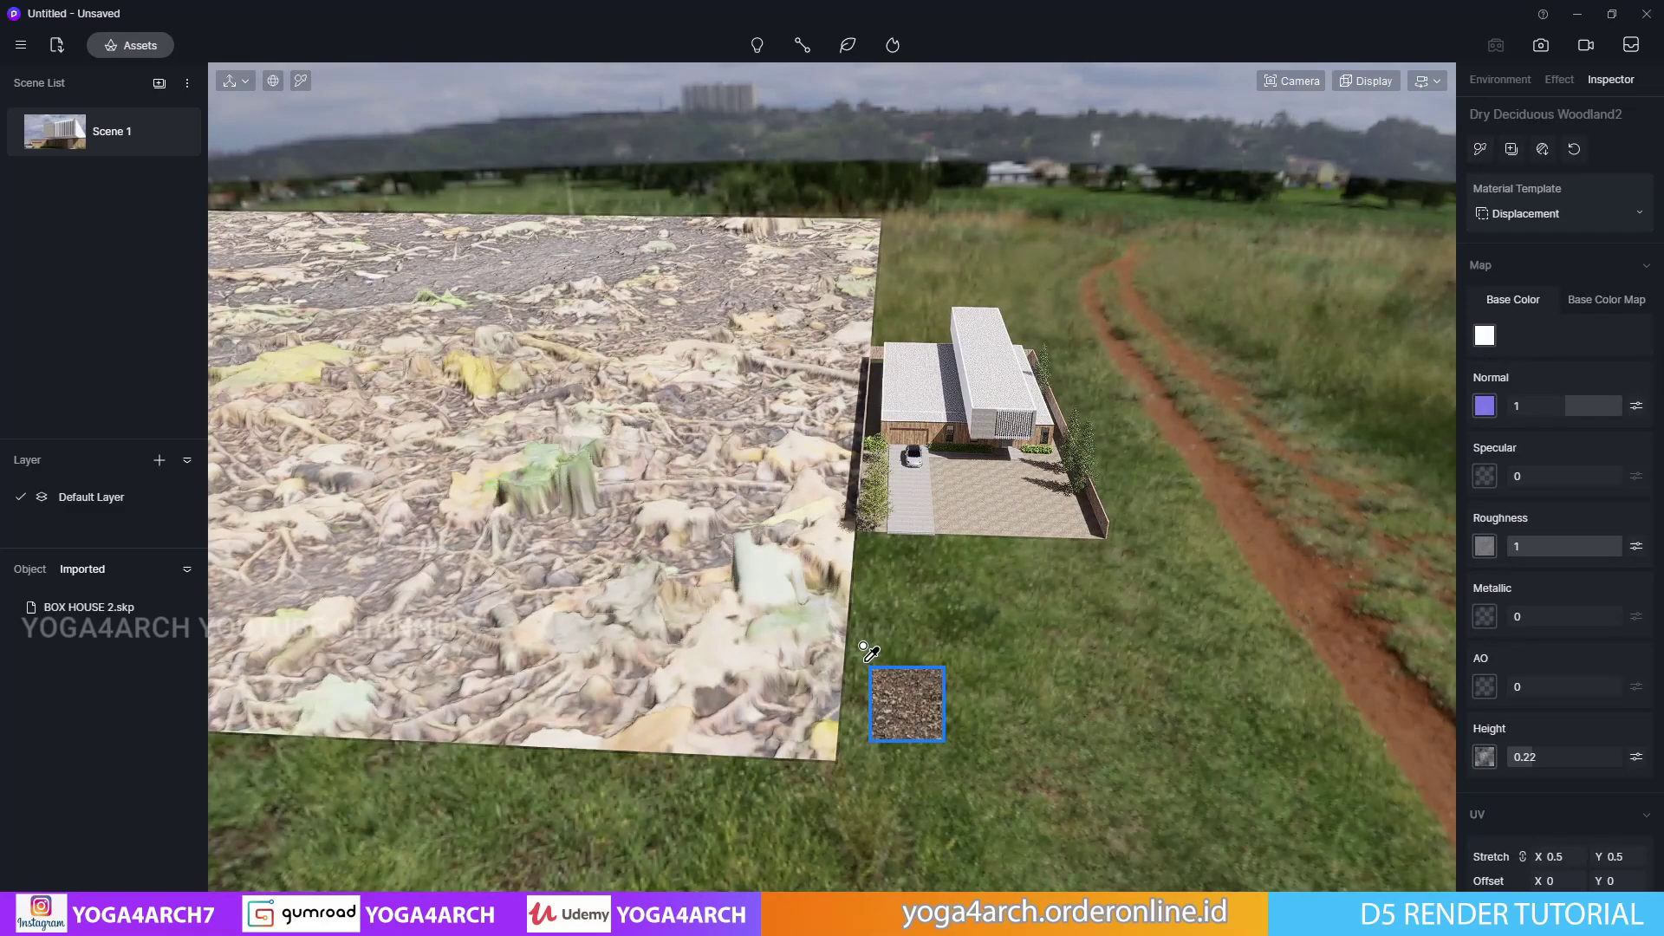
pyautogui.click(647, 594)
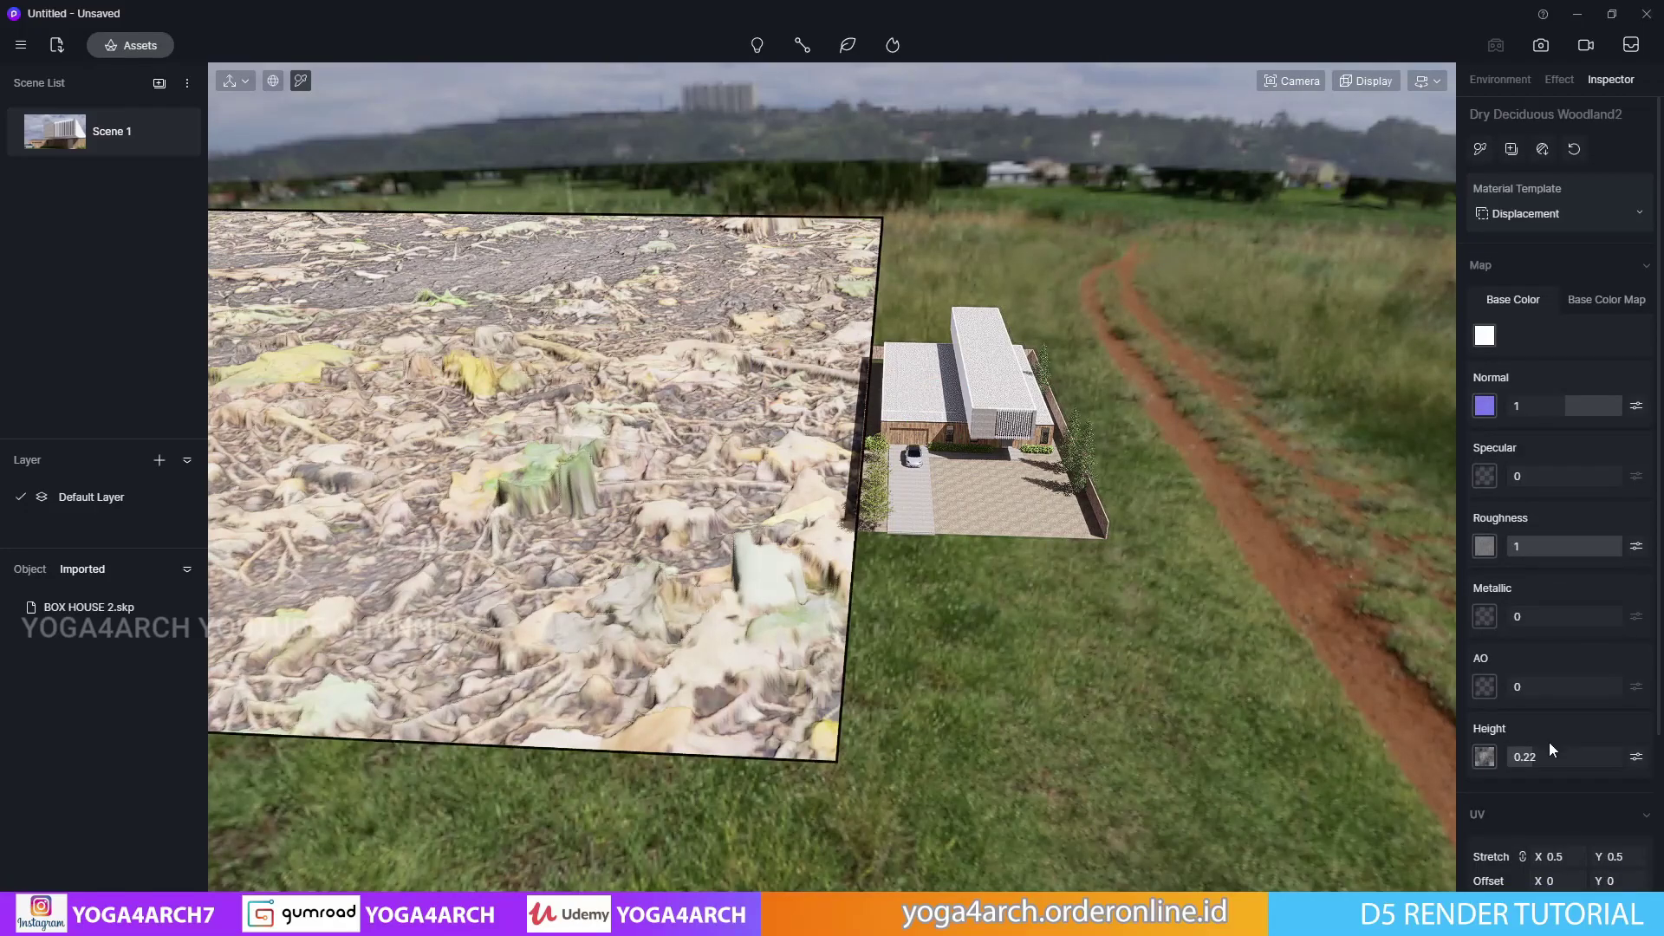
pyautogui.scroll(-3, 1548, 742)
pyautogui.click(1556, 657)
pyautogui.write('00')
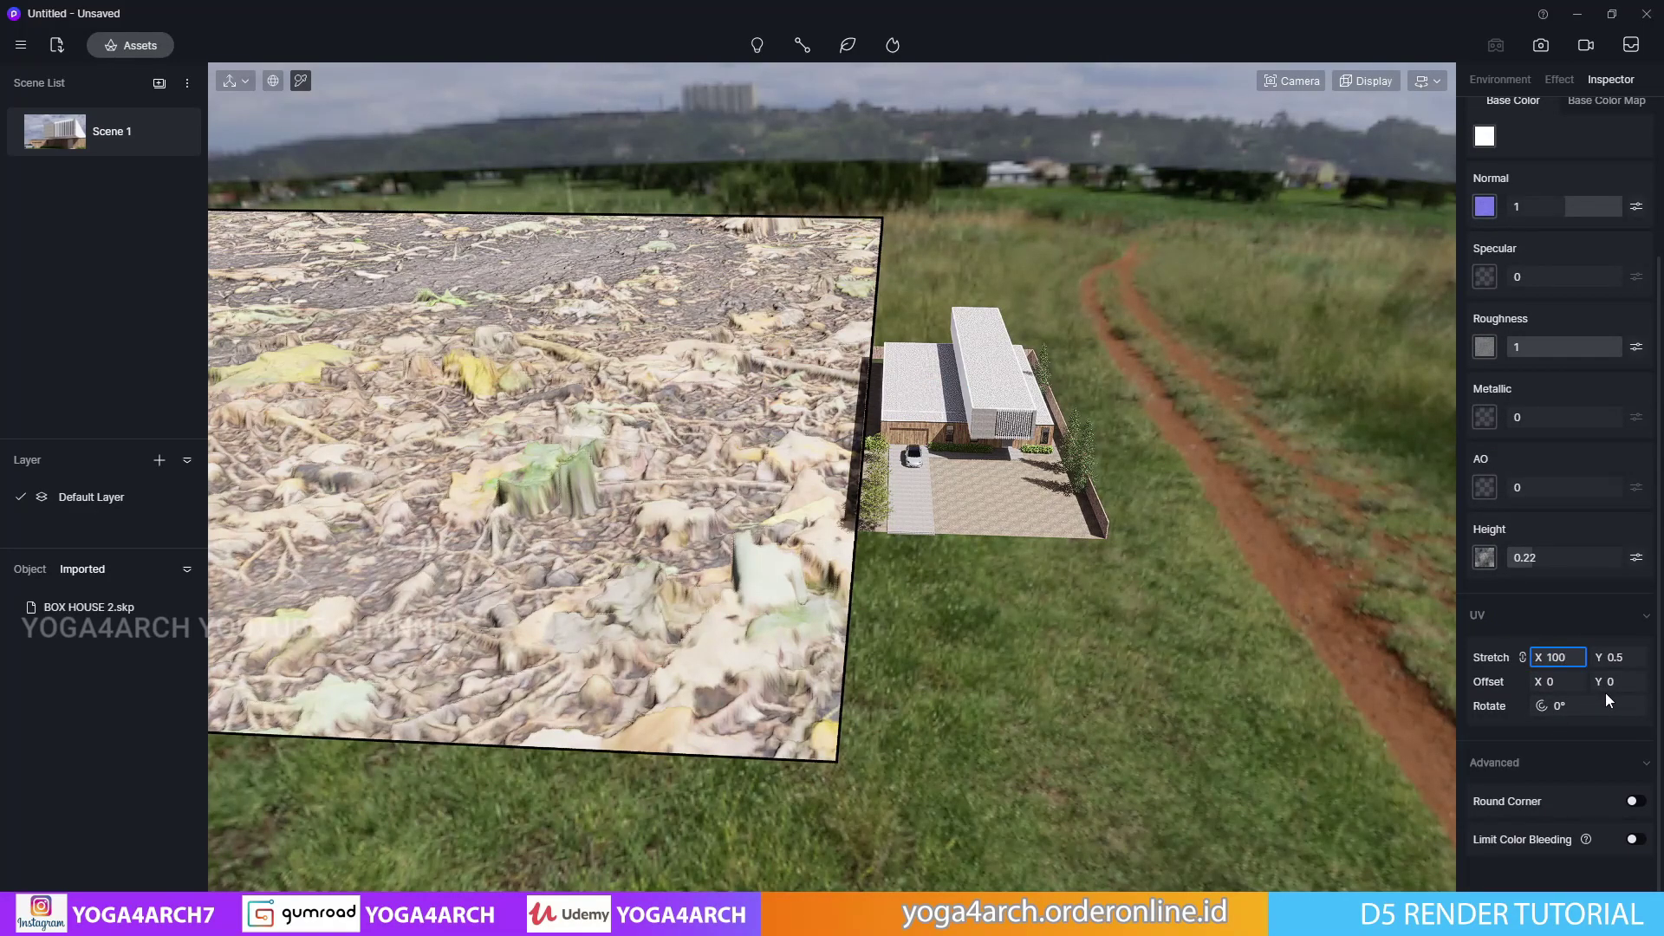
pyautogui.press('Return')
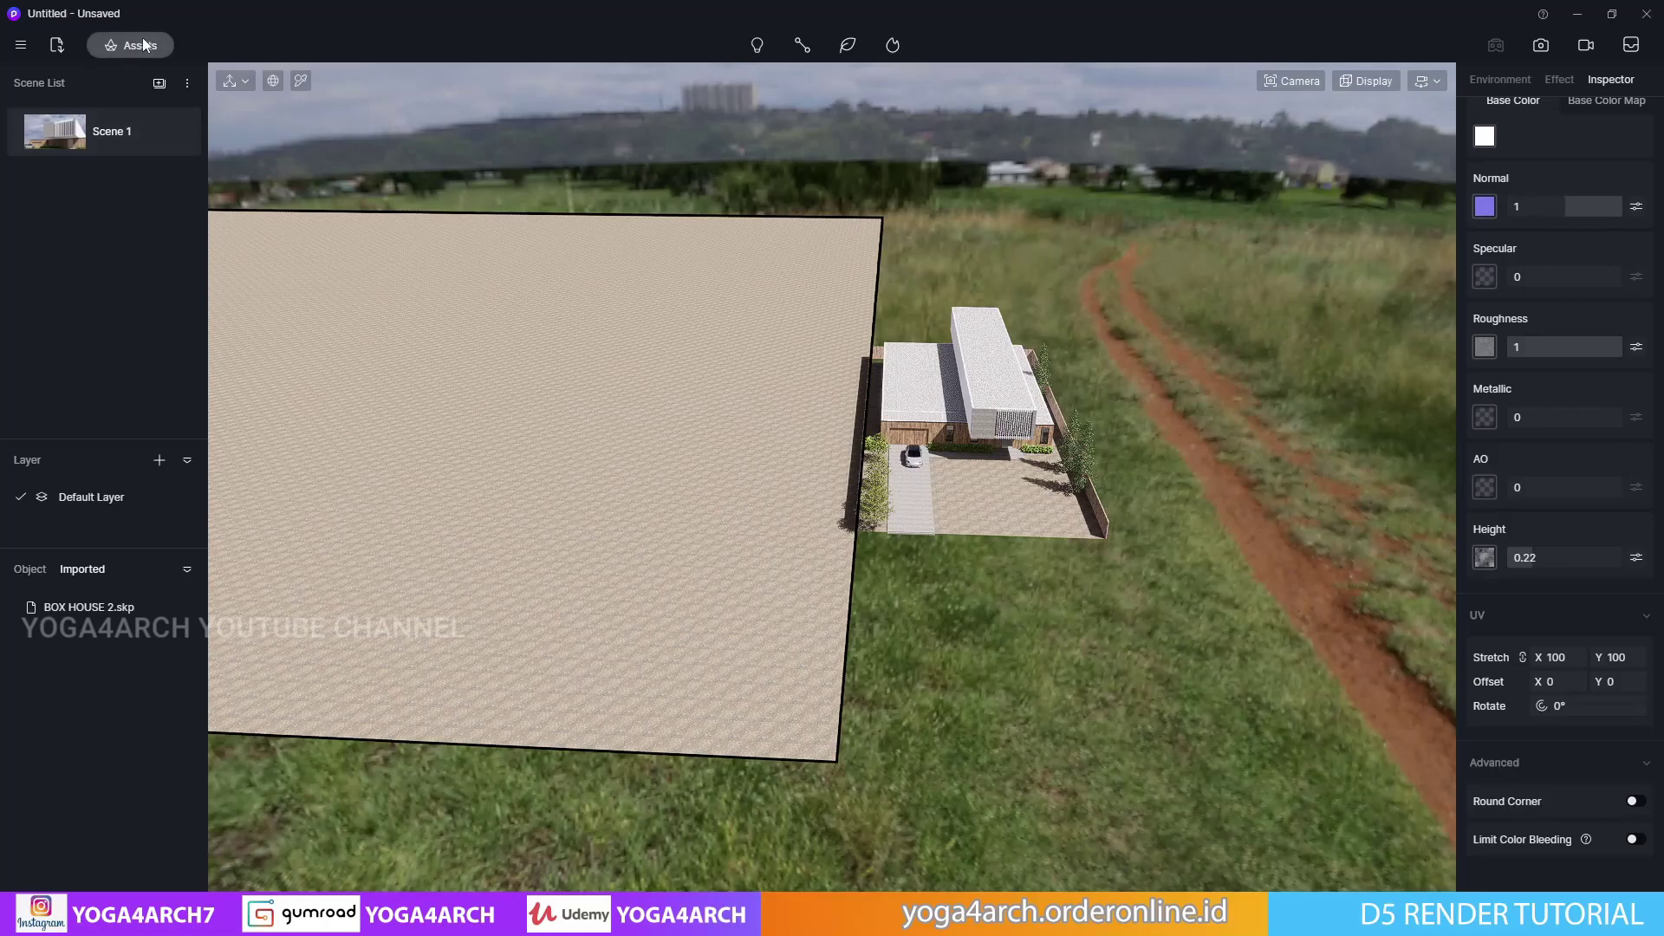
pyautogui.click(145, 45)
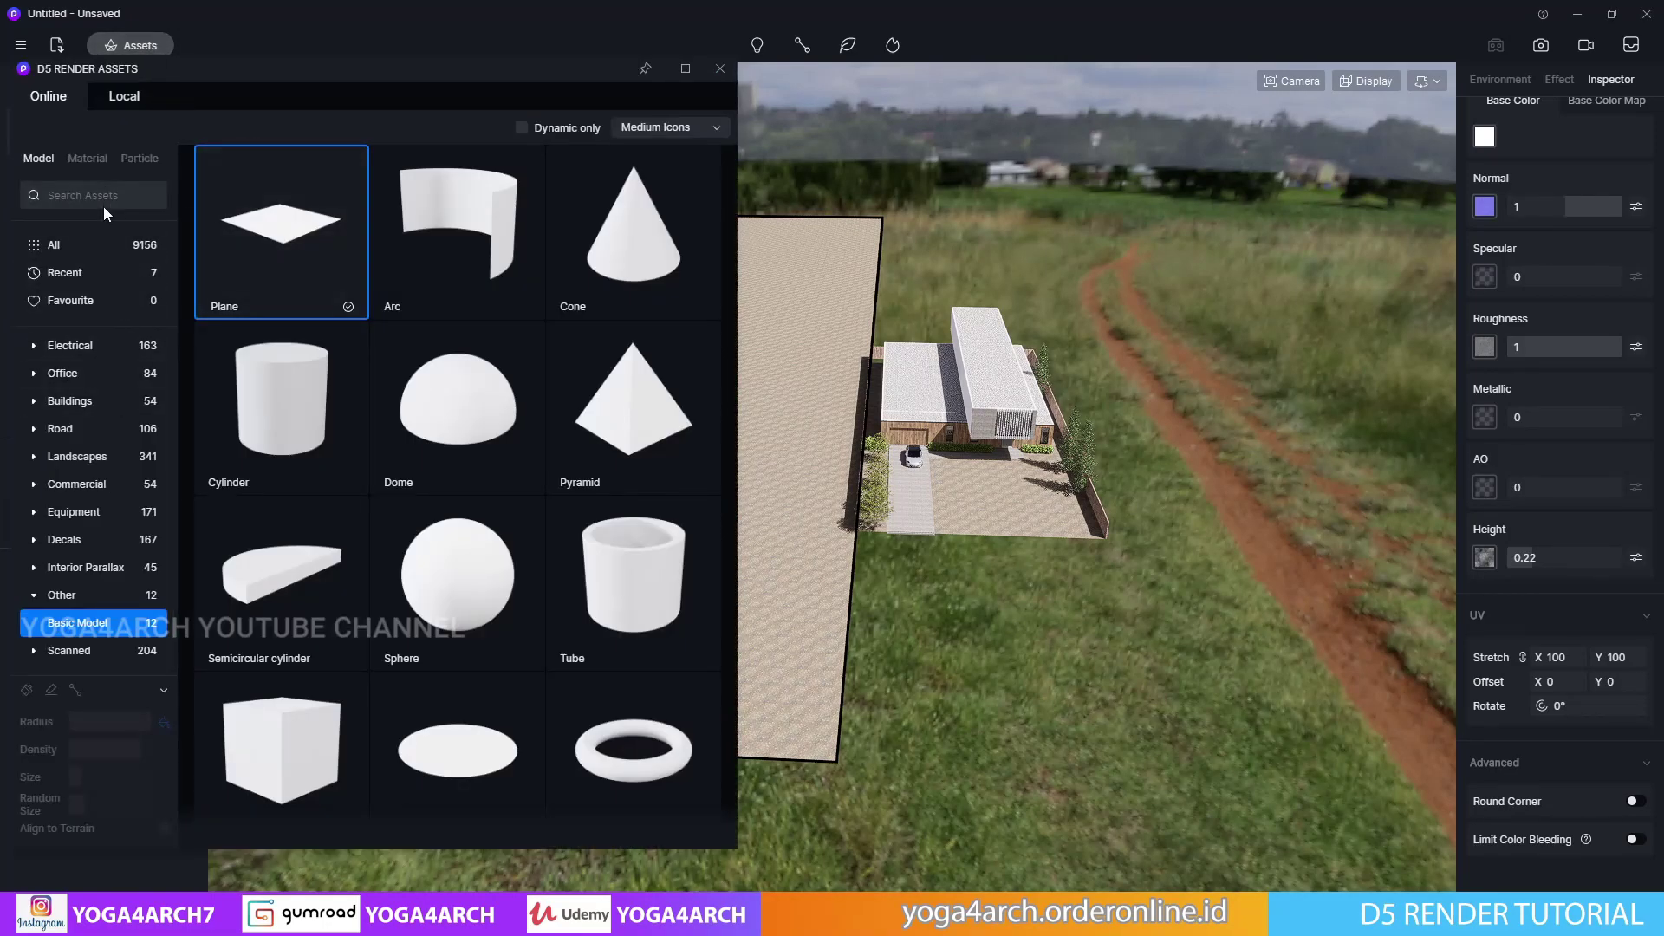
# Show the favourite assets and place a first tree on the plane
pyautogui.click(91, 302)
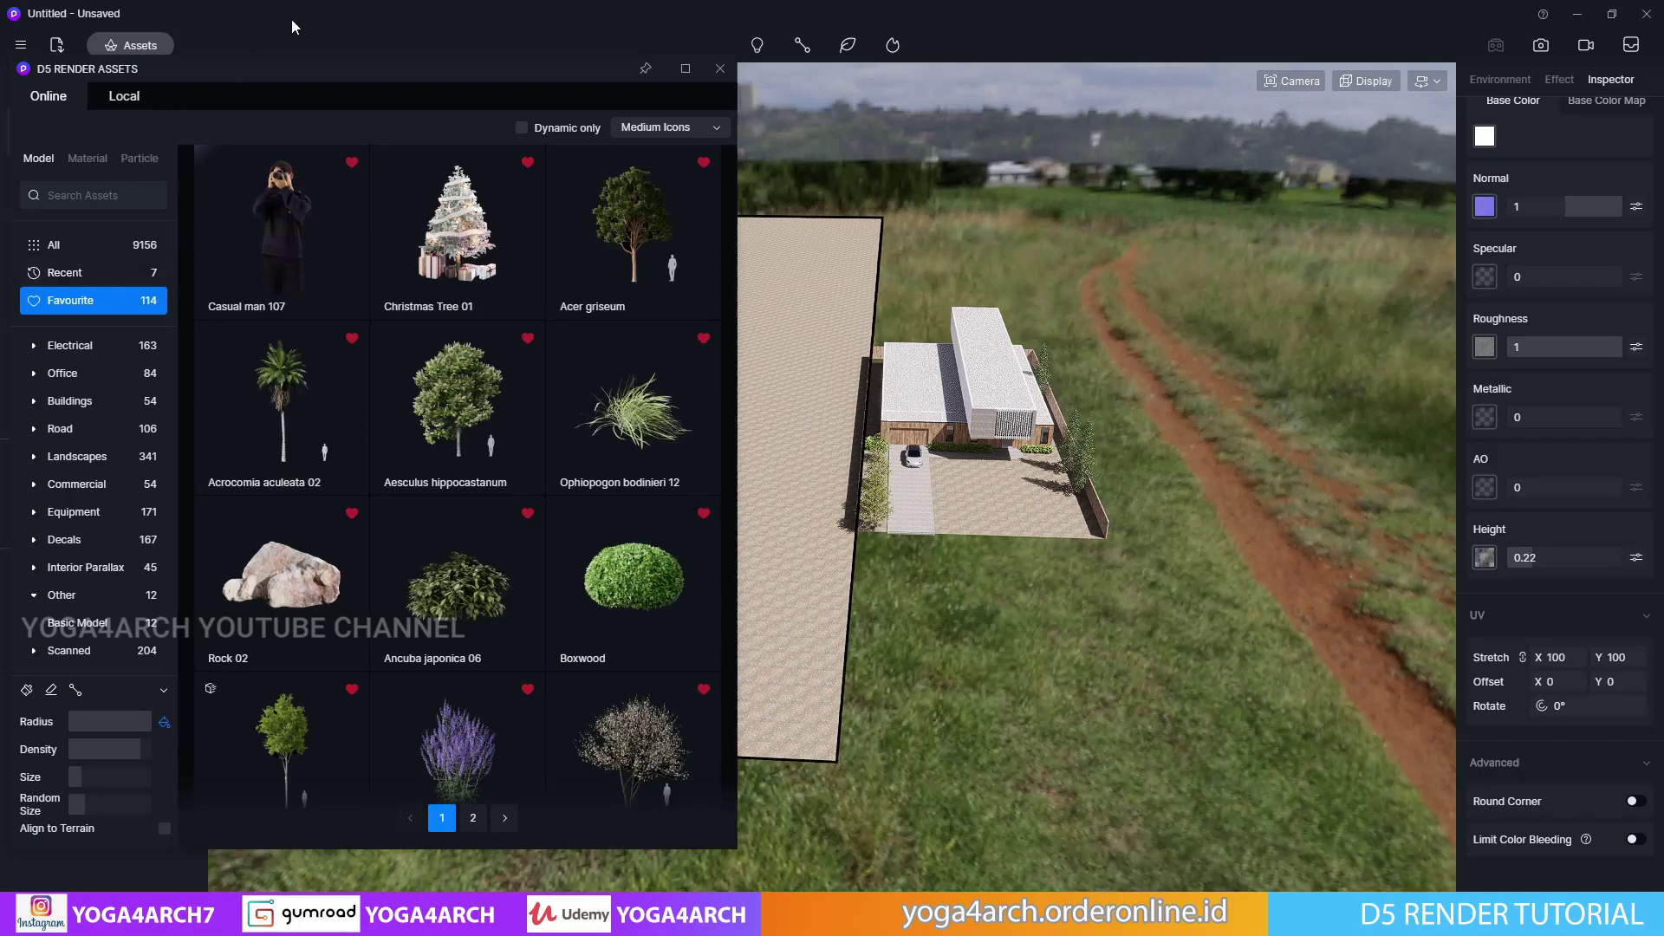
pyautogui.moveTo(443, 55); pyautogui.dragTo(1286, 127)
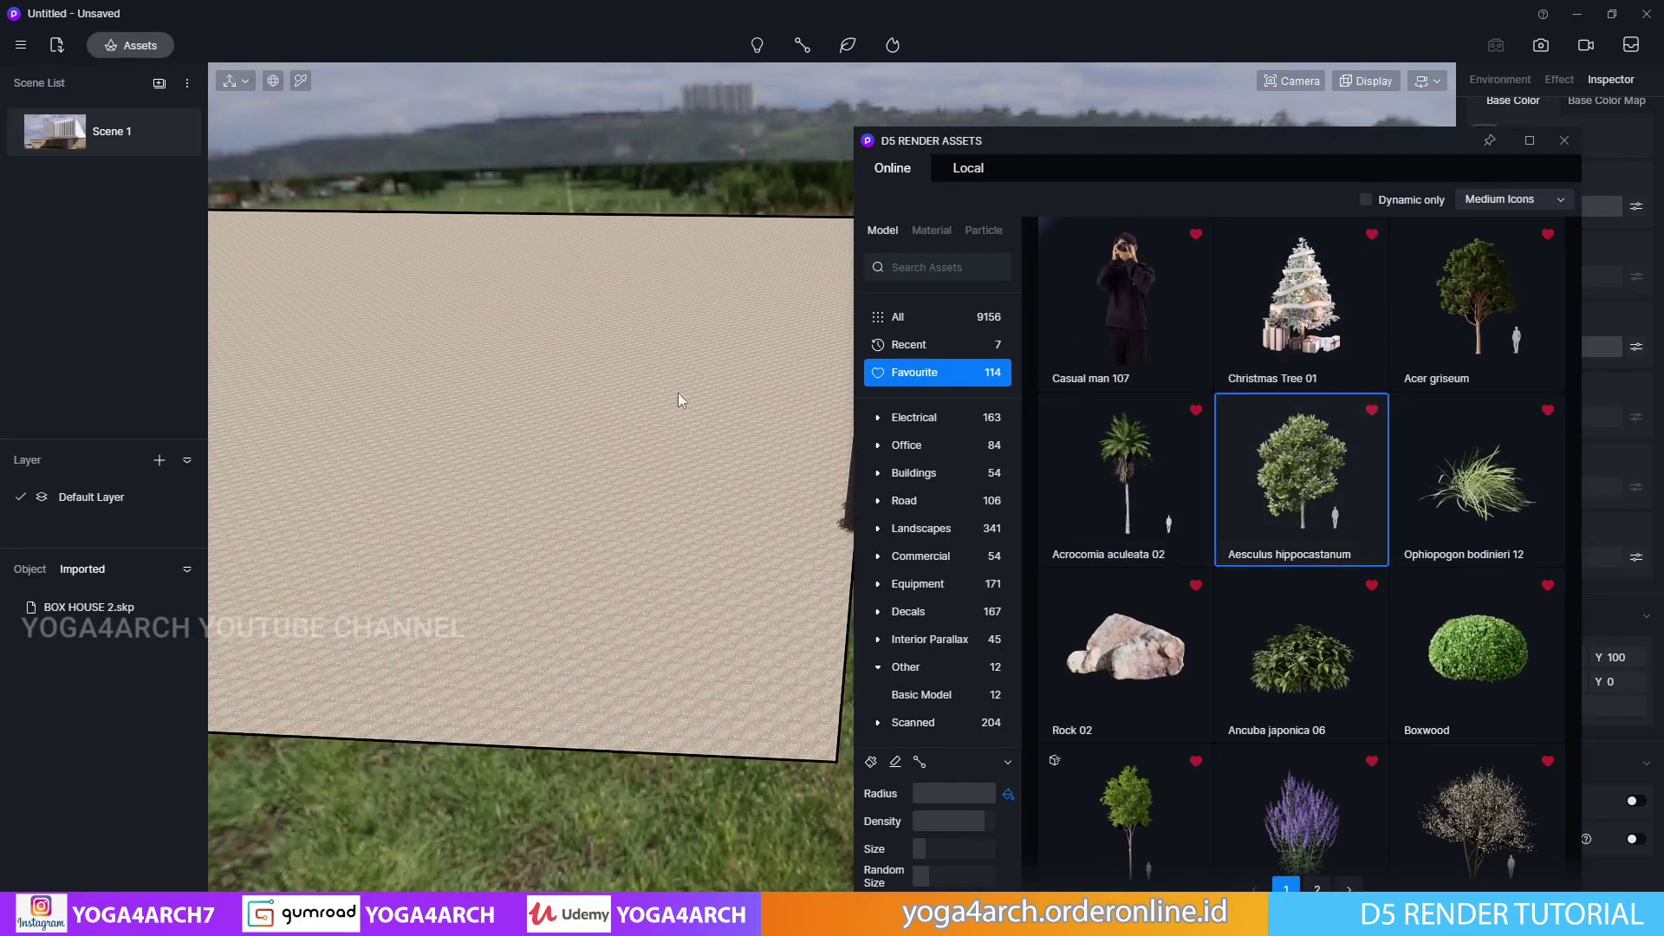
pyautogui.scroll(-3, 1141, 394)
pyautogui.moveTo(1097, 145); pyautogui.dragTo(1101, 92)
pyautogui.click(874, 709)
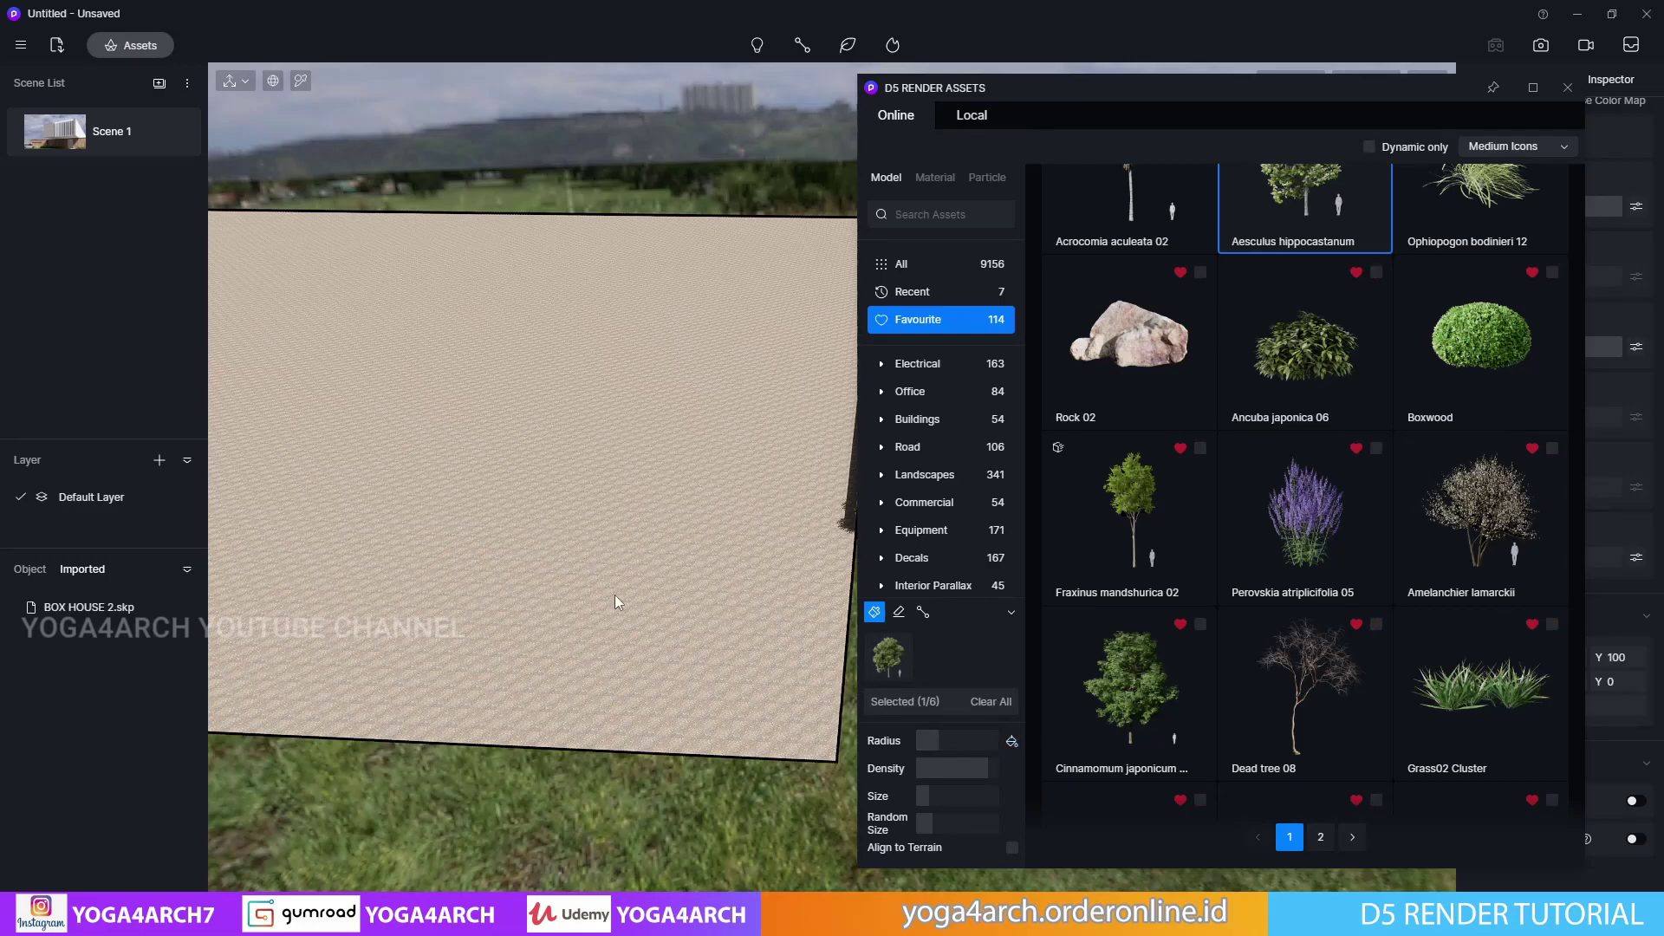
pyautogui.click(650, 533)
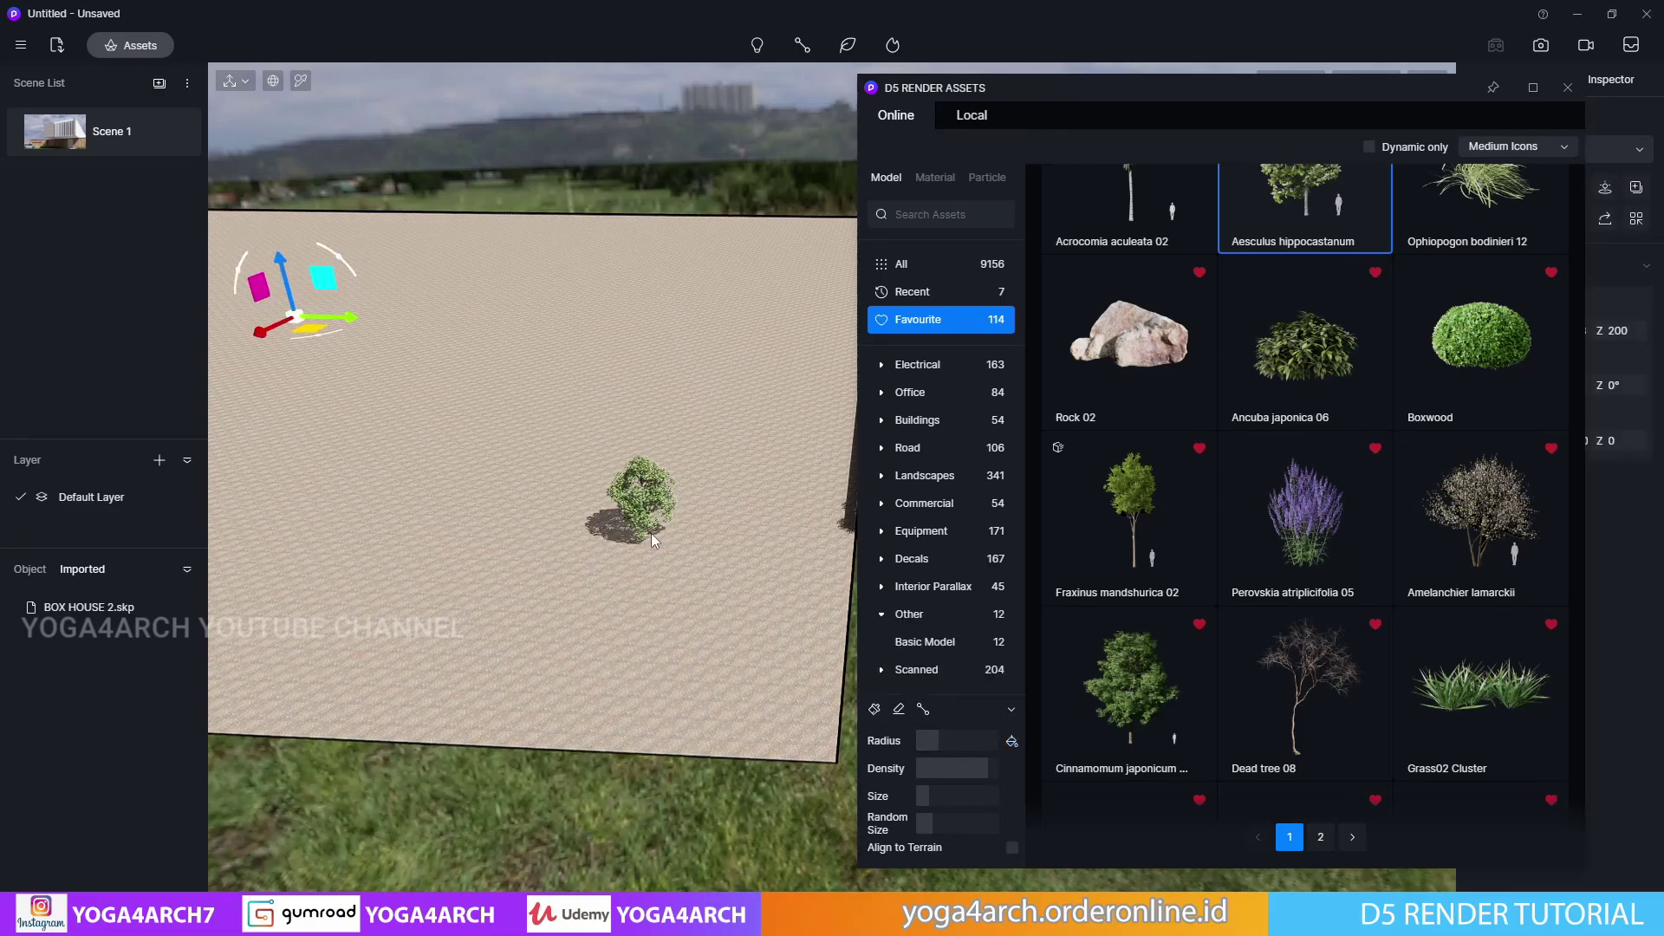
pyautogui.press('d')
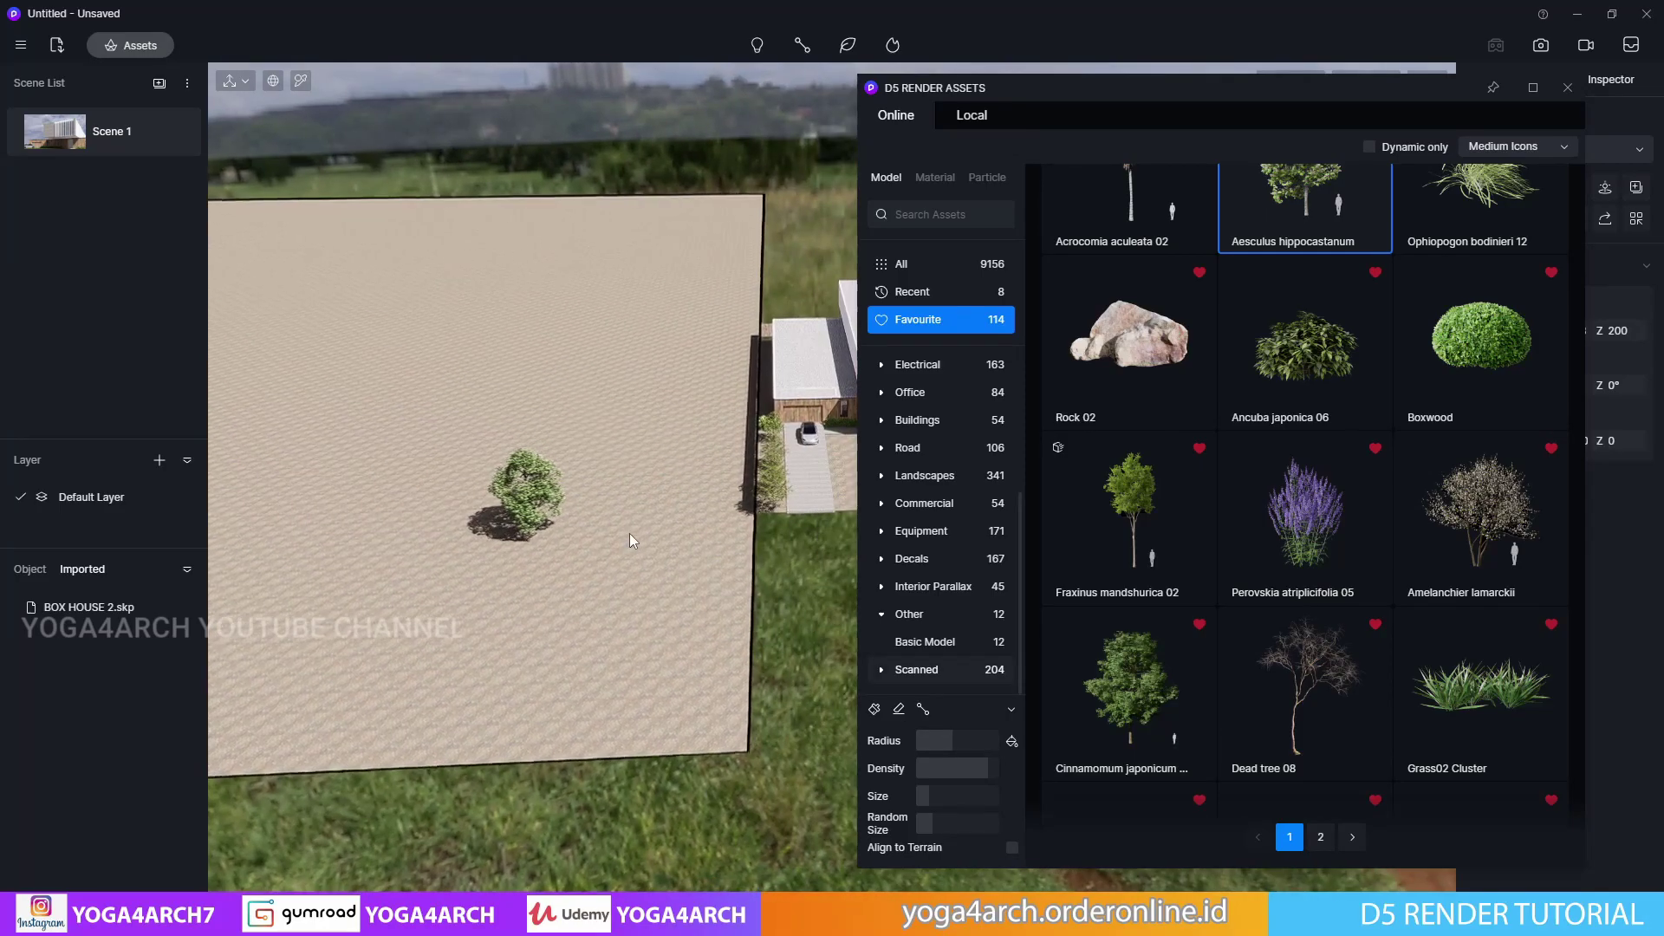
# Paint a cluster of Aesculus hippocastanum trees across the plane with the Scatter brush
pyautogui.scroll(2, 1295, 359)
pyautogui.click(1296, 359)
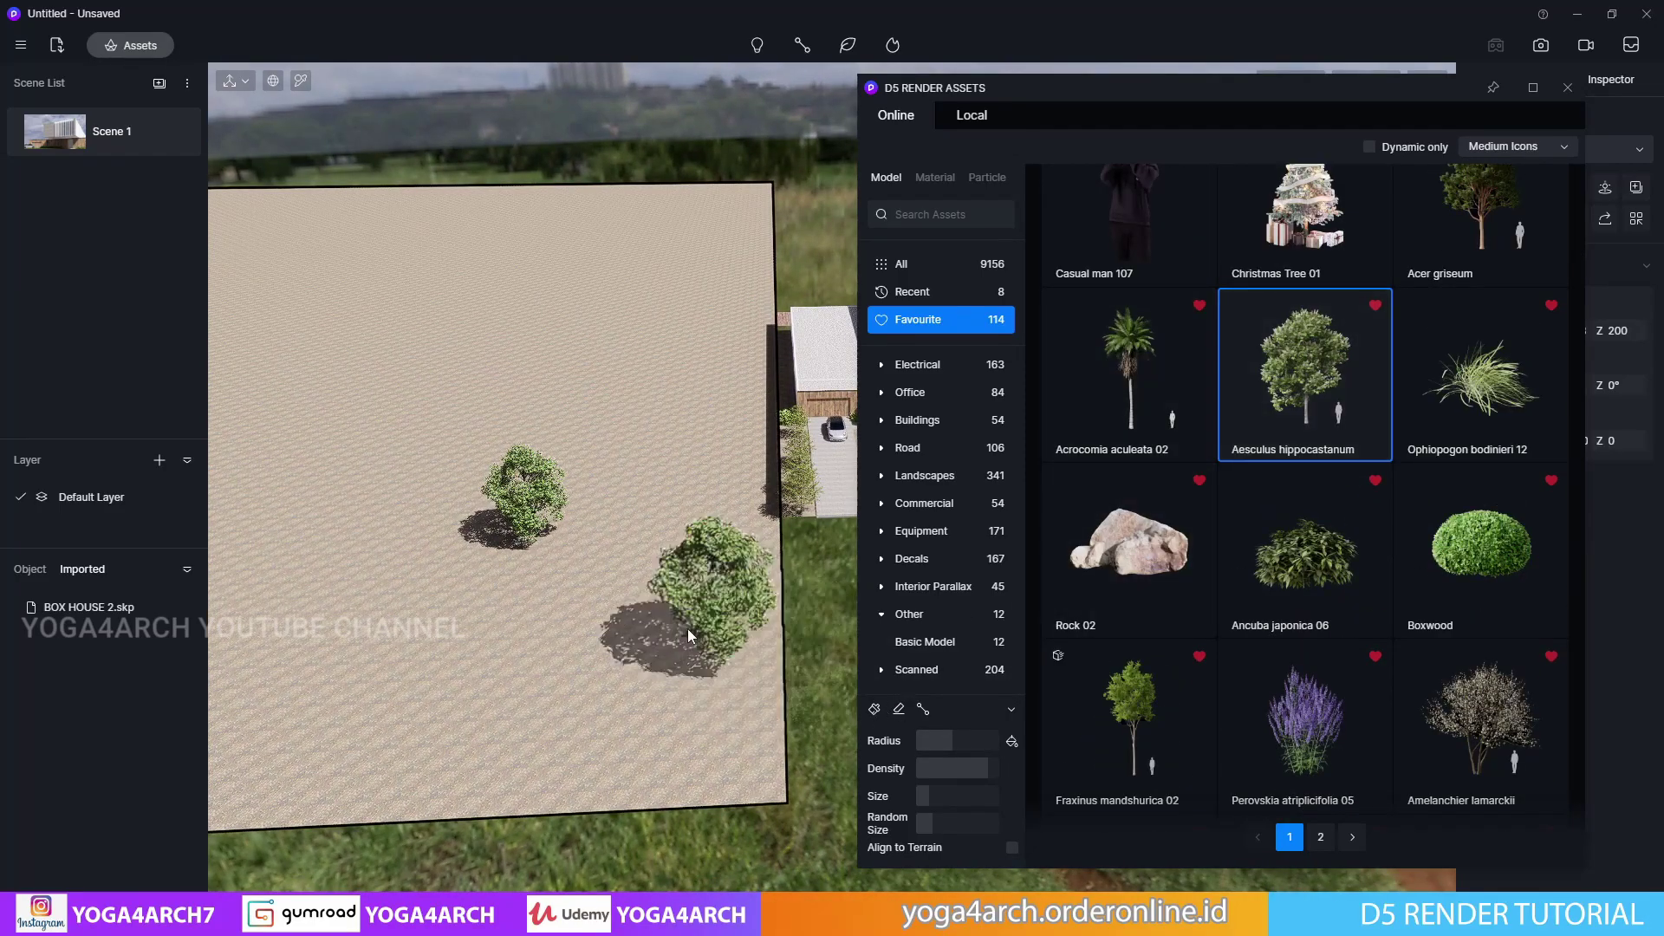
pyautogui.click(874, 709)
pyautogui.click(580, 338)
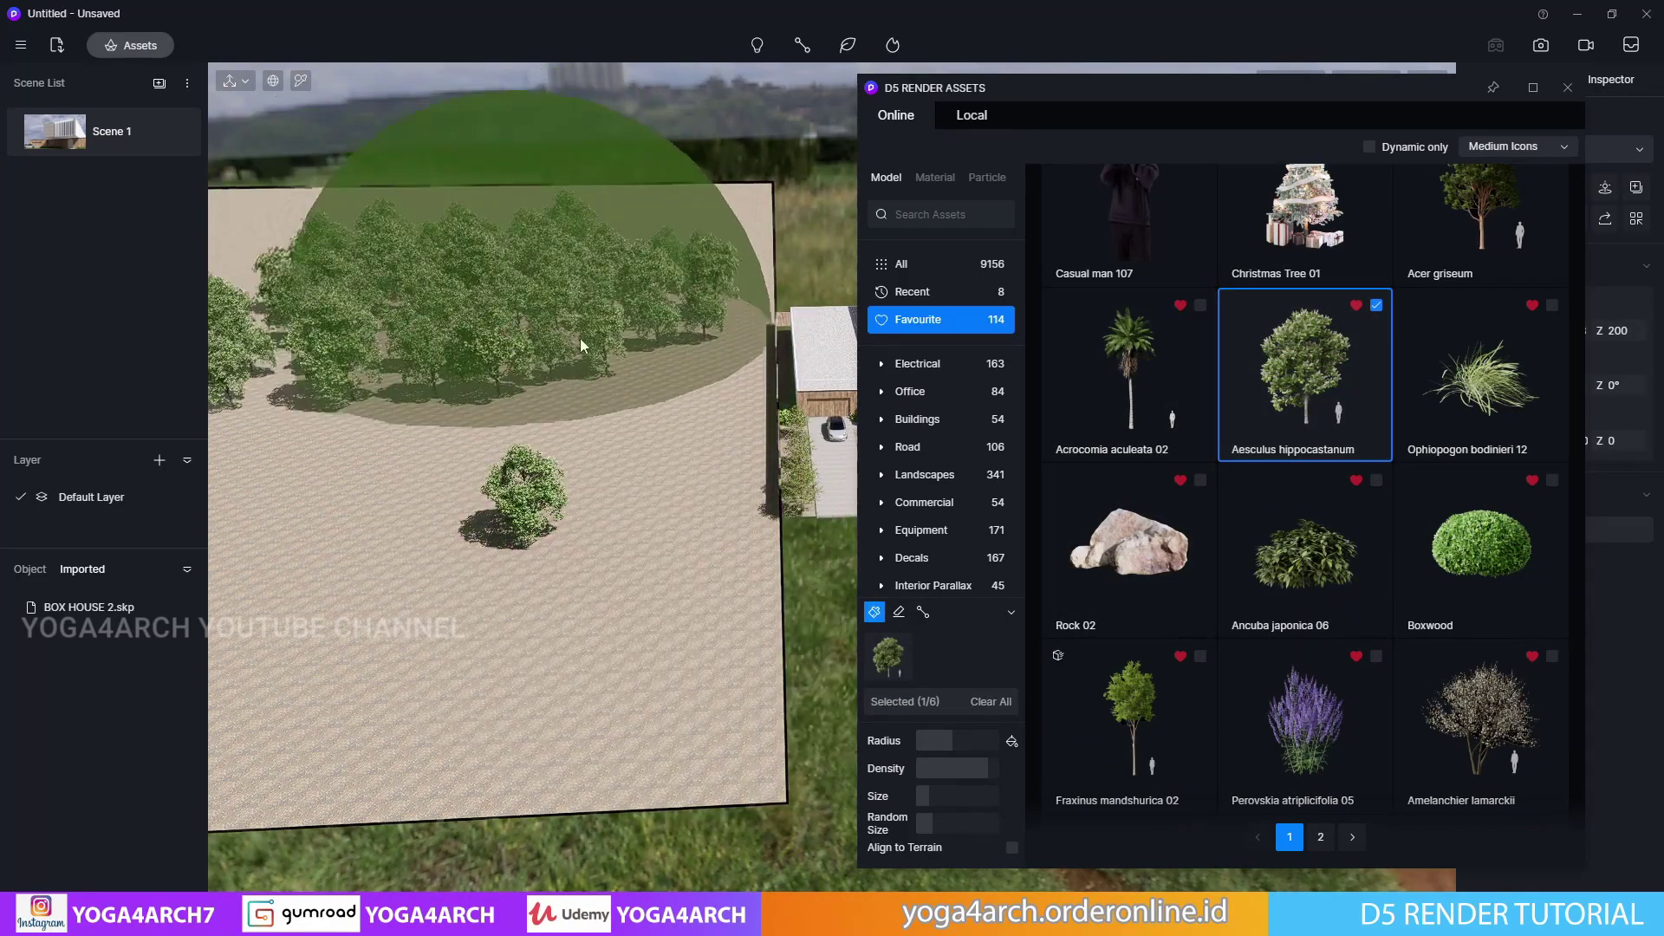
pyautogui.moveTo(616, 492); pyautogui.dragTo(371, 465)
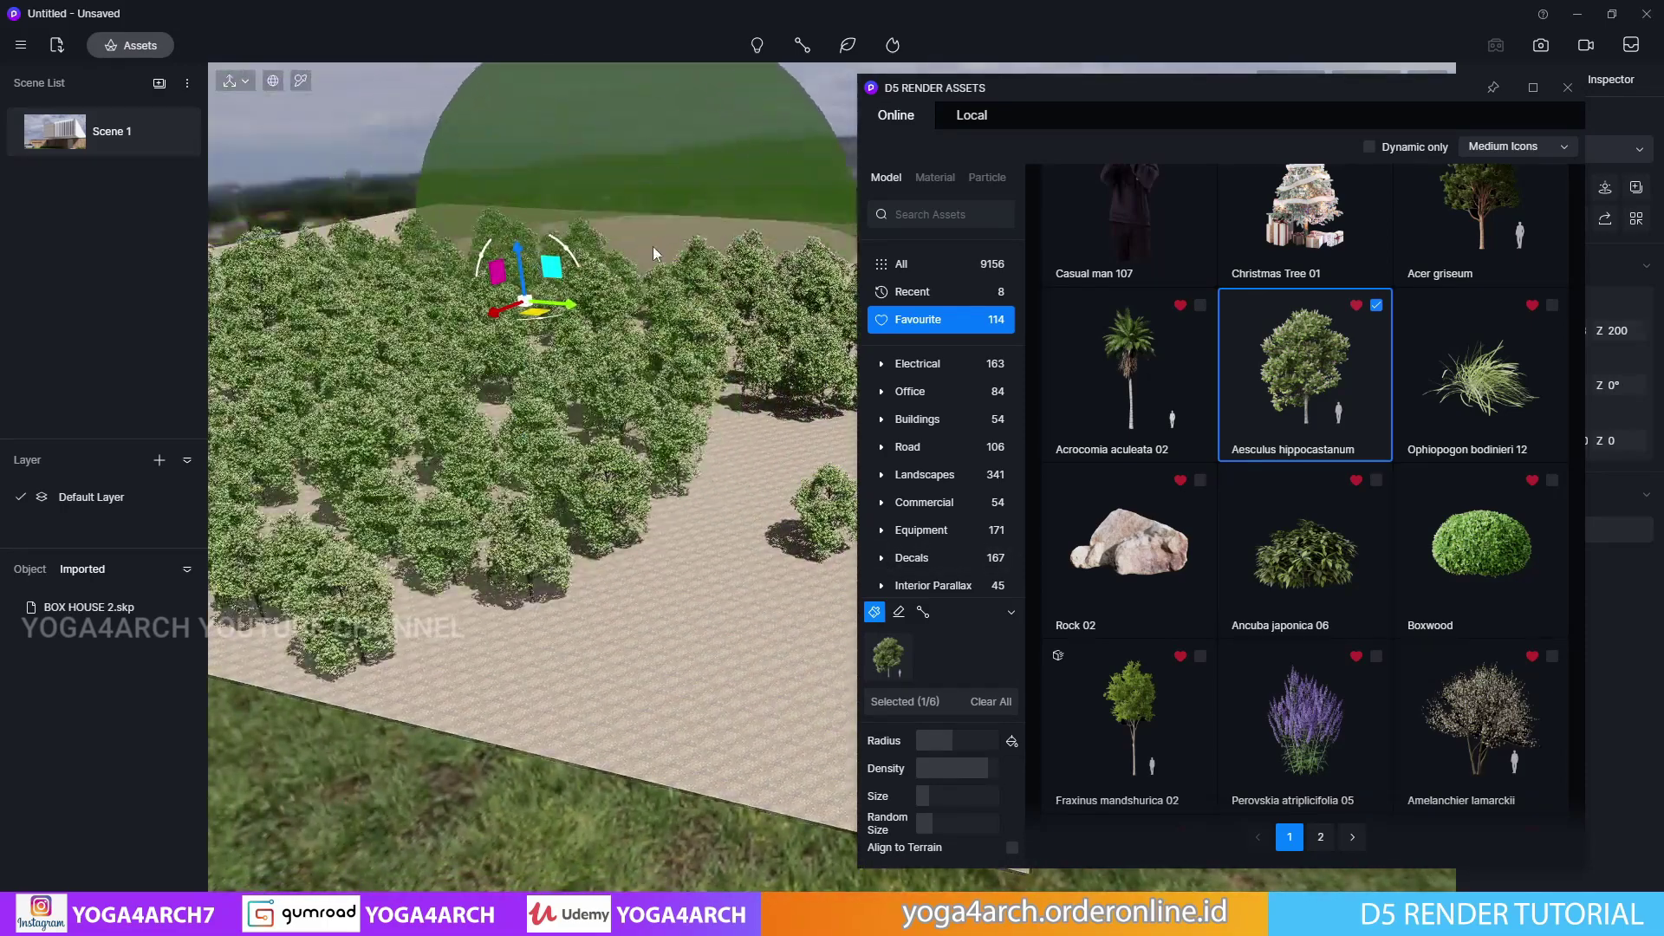
# Add Acer griseum, paint dense trees across the lawn, then return to Scene 1
pyautogui.scroll(1, 1244, 458)
pyautogui.click(1472, 272)
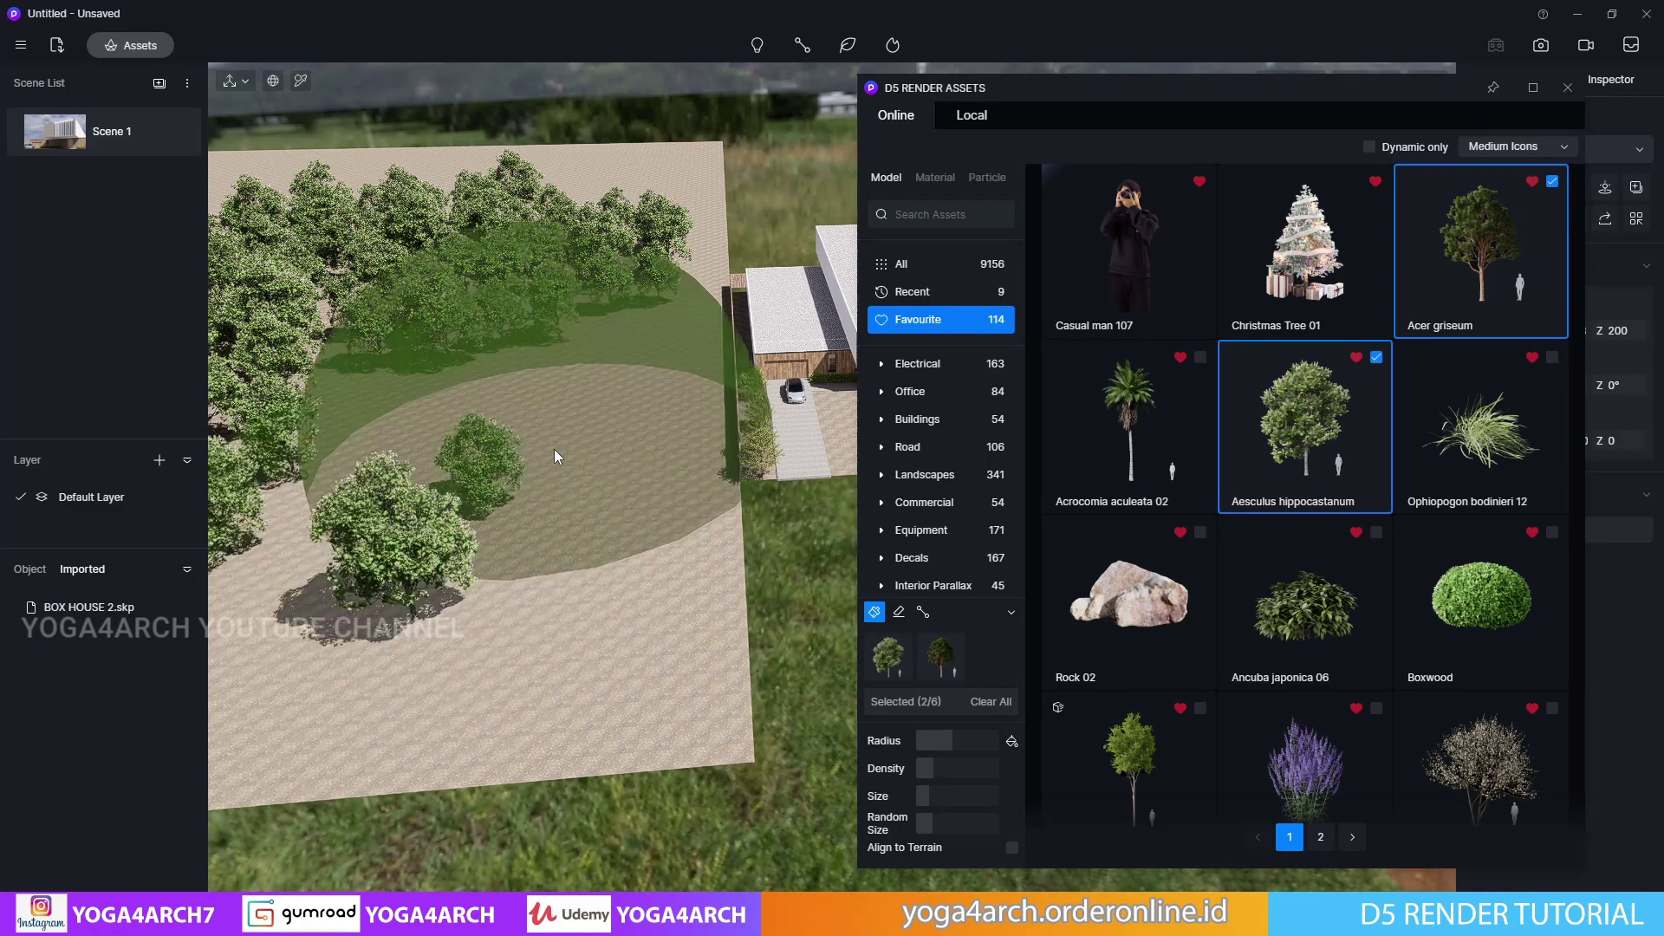
pyautogui.moveTo(553, 449)
pyautogui.mouseDown()
pyautogui.moveTo(567, 211)
pyautogui.moveTo(392, 204)
pyautogui.mouseUp()
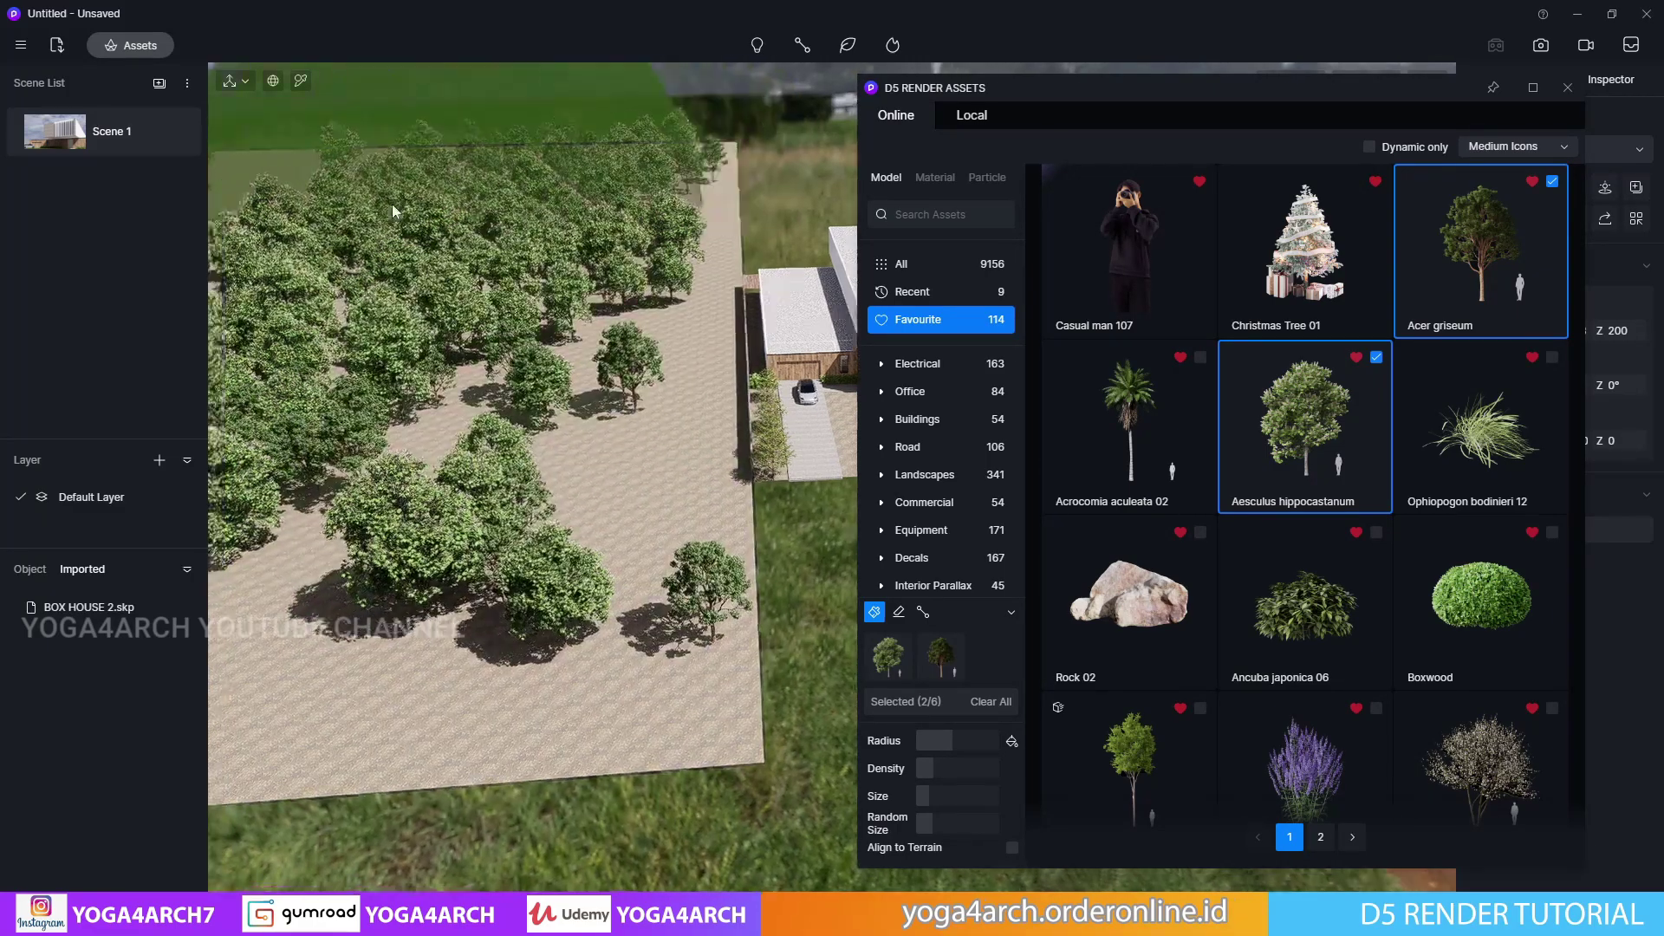
pyautogui.scroll(3, 548, 648)
pyautogui.scroll(-3, 508, 284)
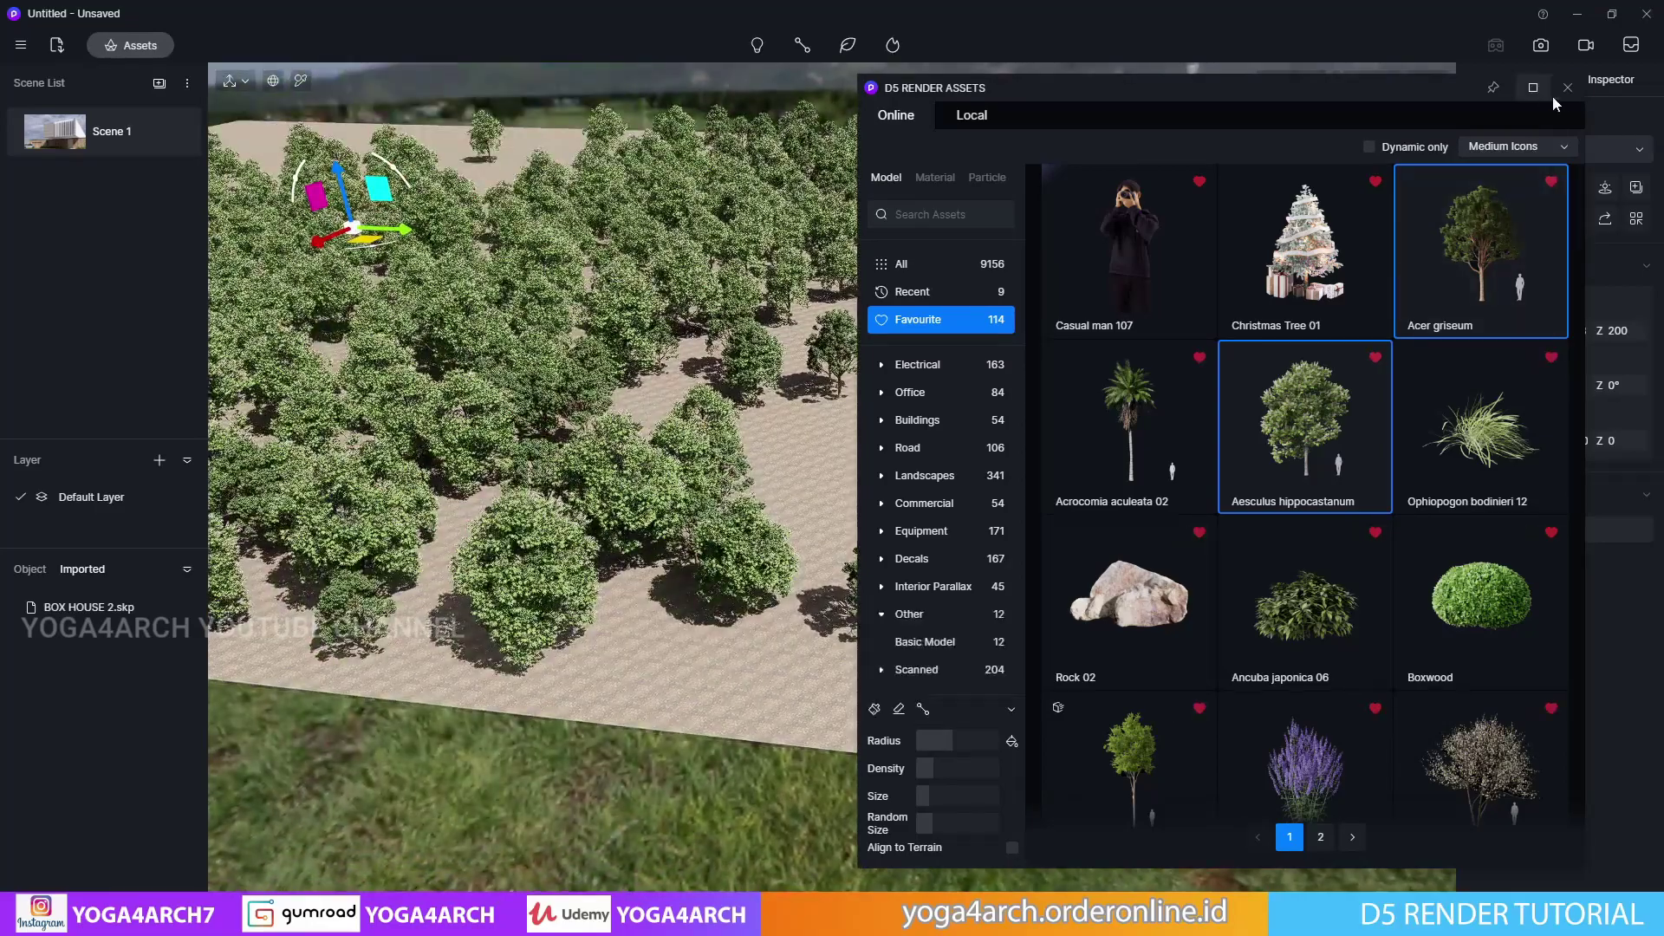
pyautogui.click(1568, 88)
pyautogui.click(77, 131)
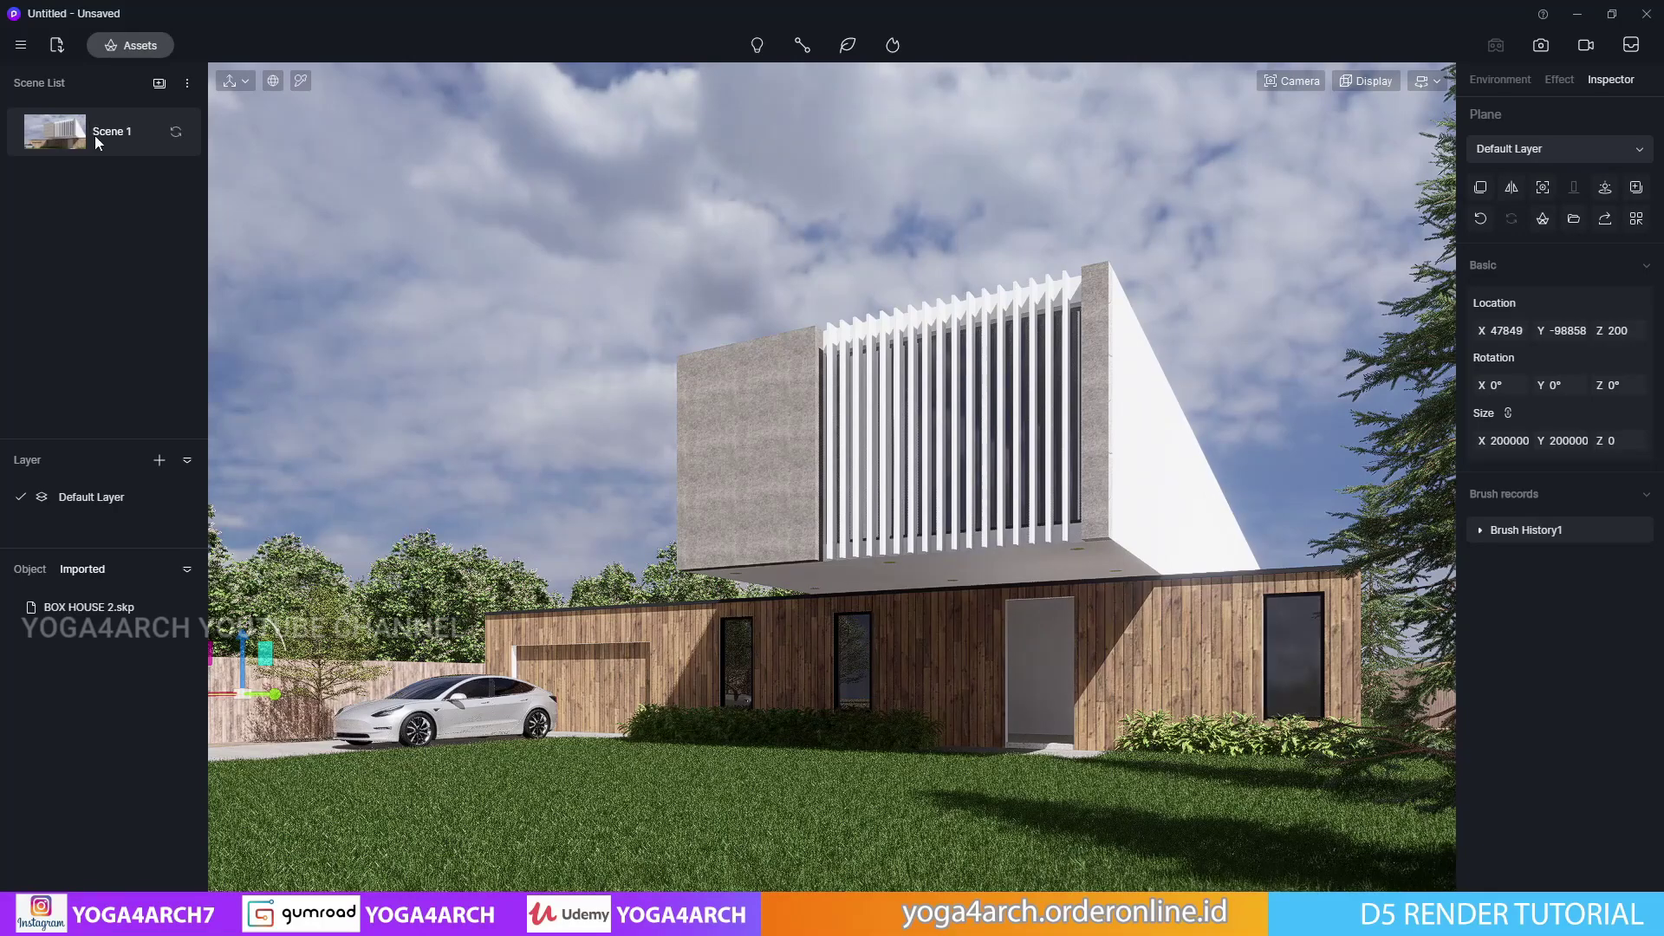
# Enable blue-grey fog (H212 S45 V62) with density 1.3
pyautogui.click(1509, 79)
pyautogui.scroll(-3, 1506, 694)
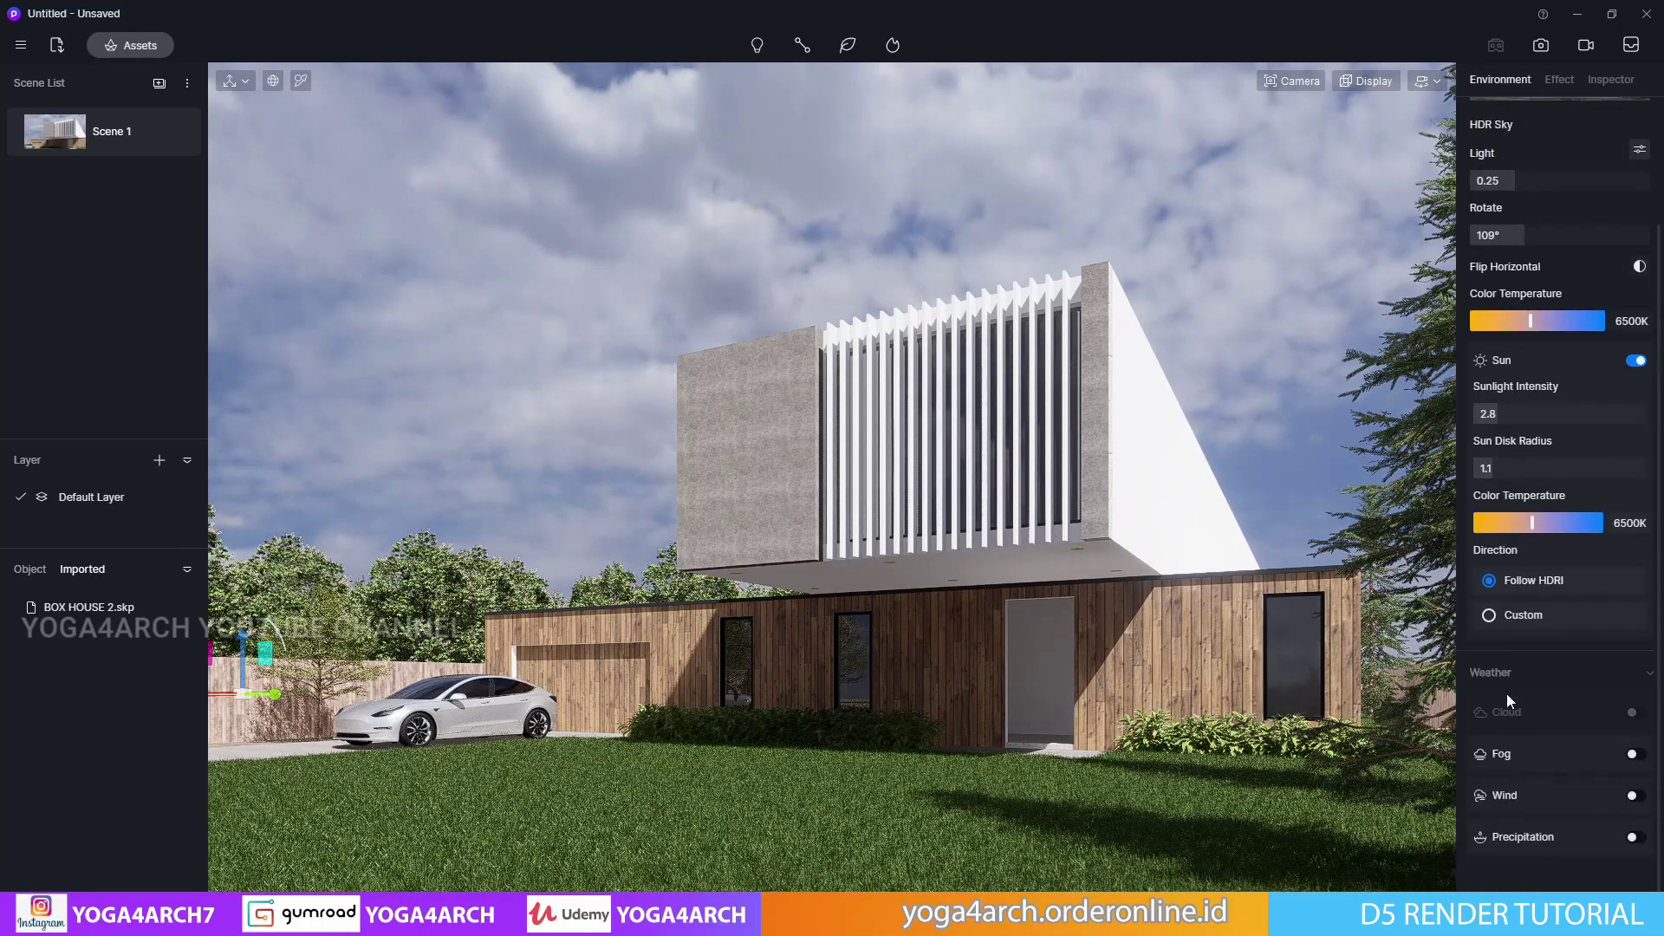
pyautogui.click(1634, 756)
pyautogui.click(1485, 785)
pyautogui.scroll(-2, 1510, 833)
pyautogui.moveTo(1558, 712)
pyautogui.mouseDown()
pyautogui.moveTo(1527, 691)
pyautogui.moveTo(1558, 736)
pyautogui.mouseUp()
pyautogui.click(1552, 673)
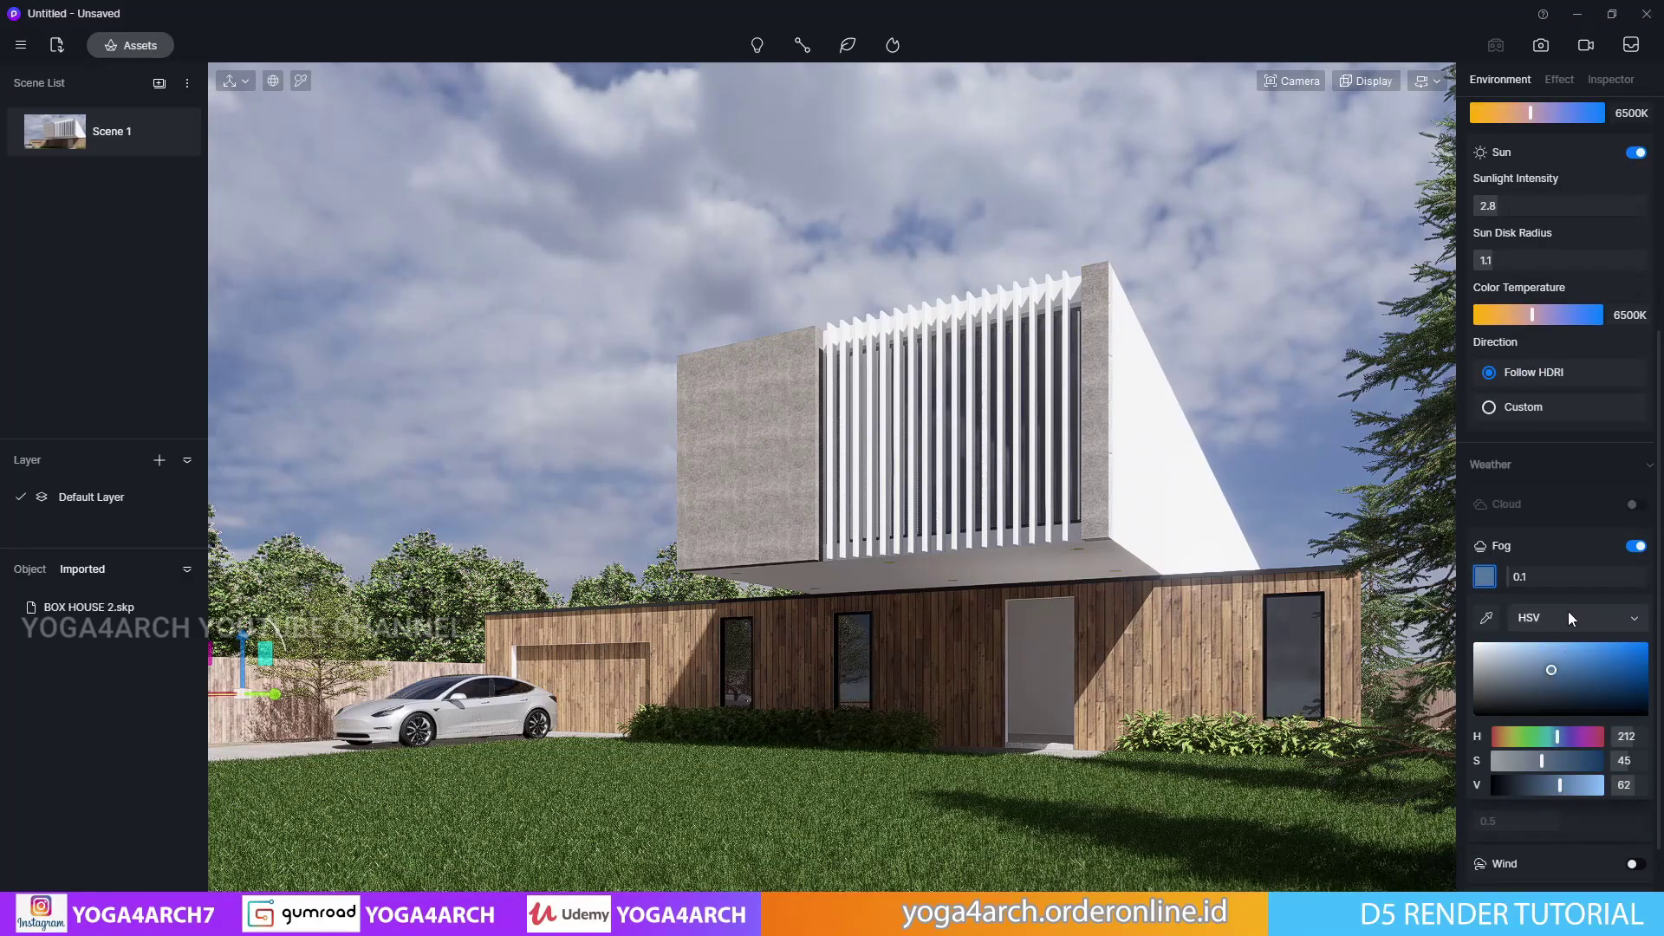
pyautogui.moveTo(1521, 577); pyautogui.dragTo(1543, 571)
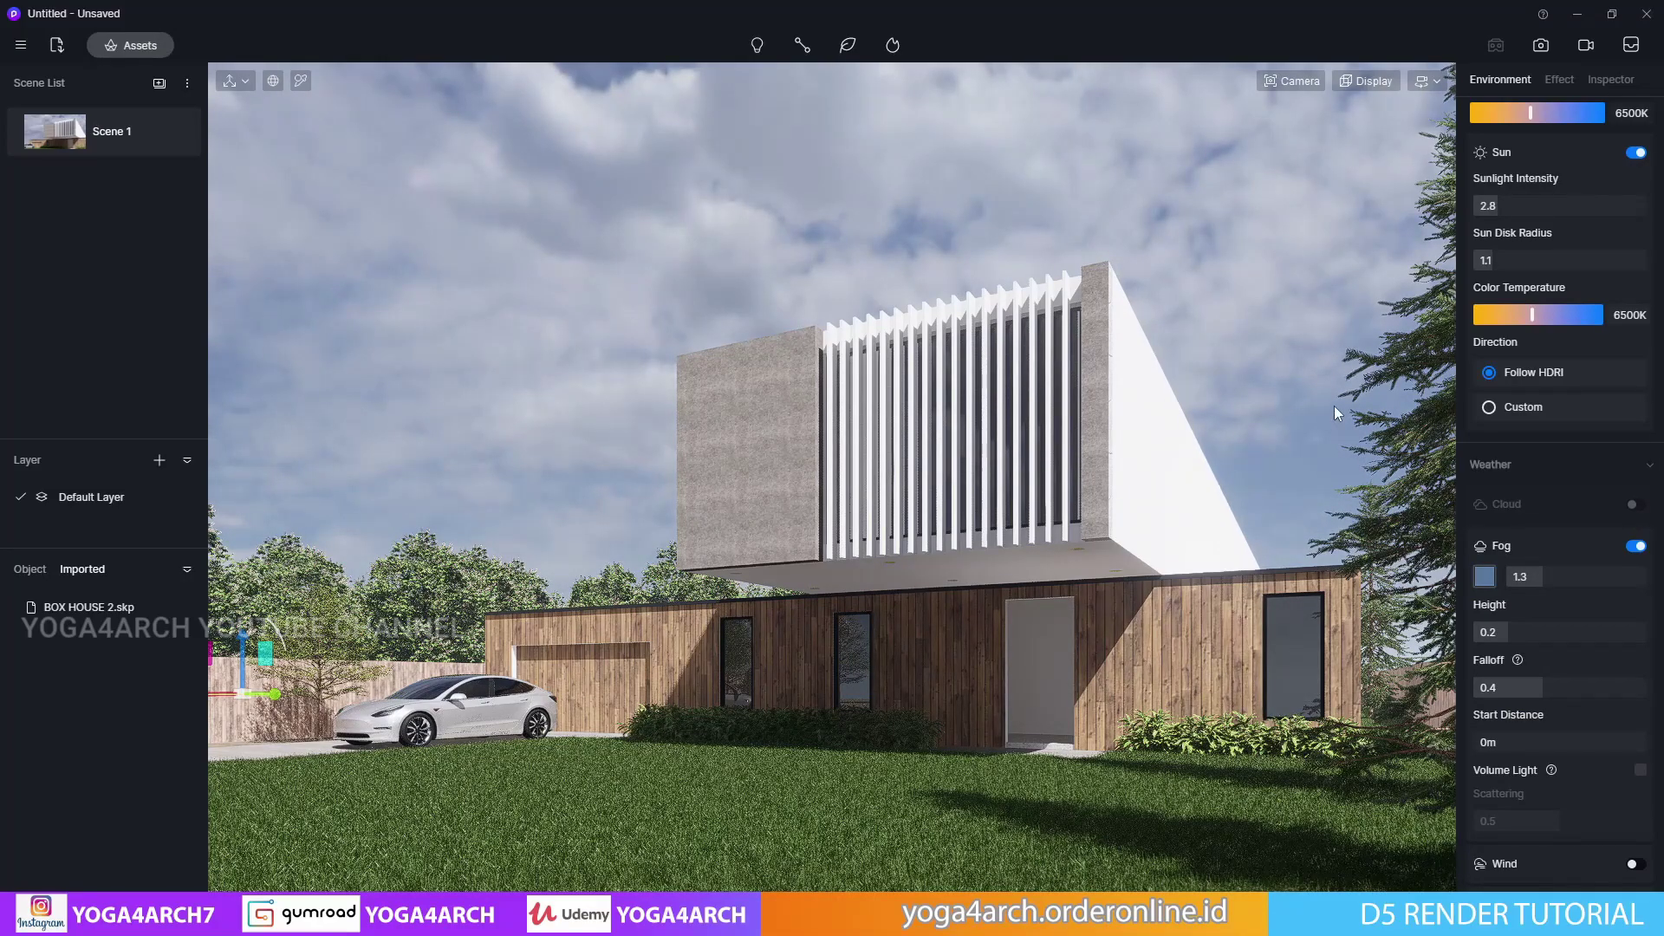
pyautogui.press('Escape')
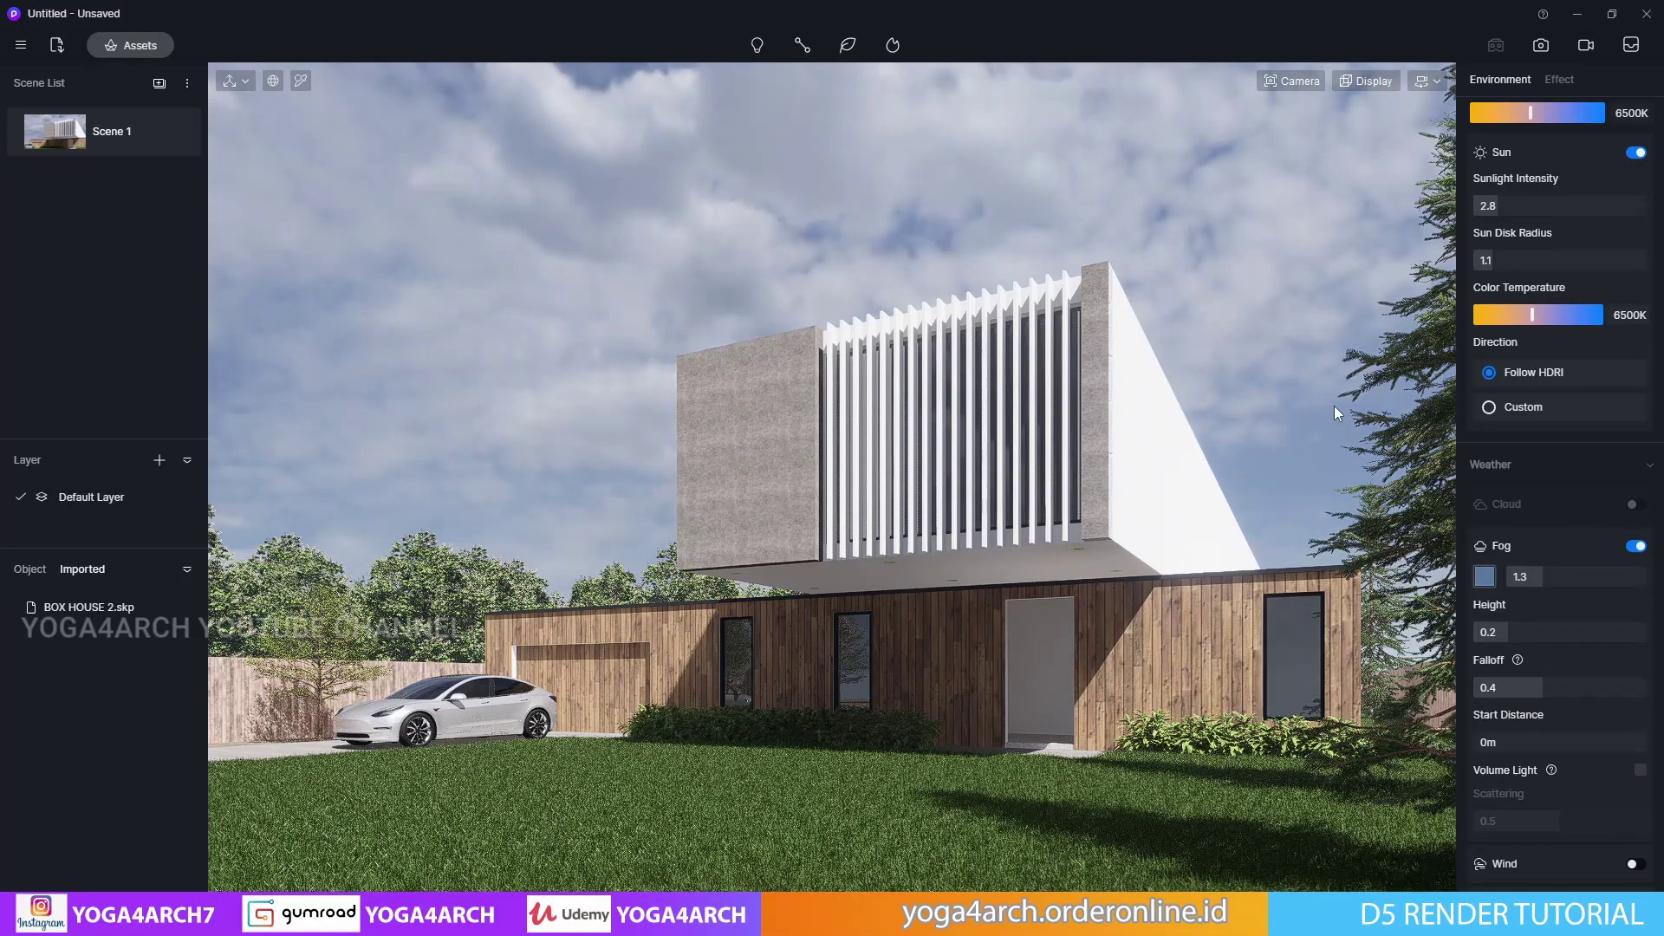
# Widen the Terminalia mantaly 07 tree beside the car to Size X 6000
pyautogui.click(387, 571)
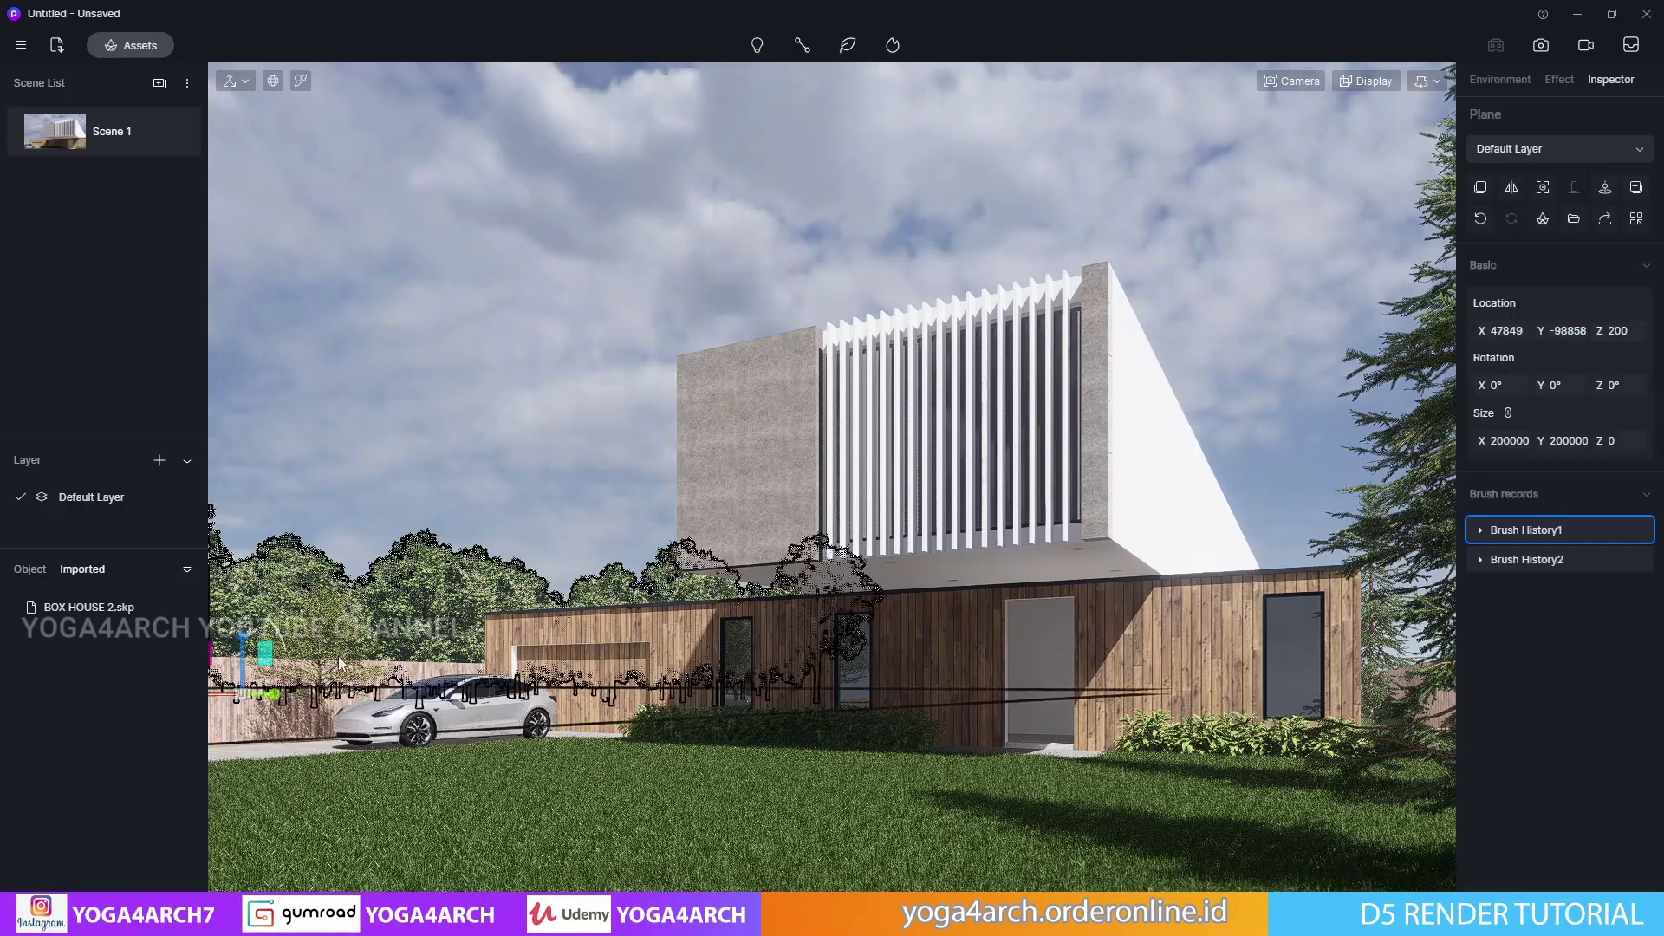
pyautogui.click(324, 705)
pyautogui.write('6000')
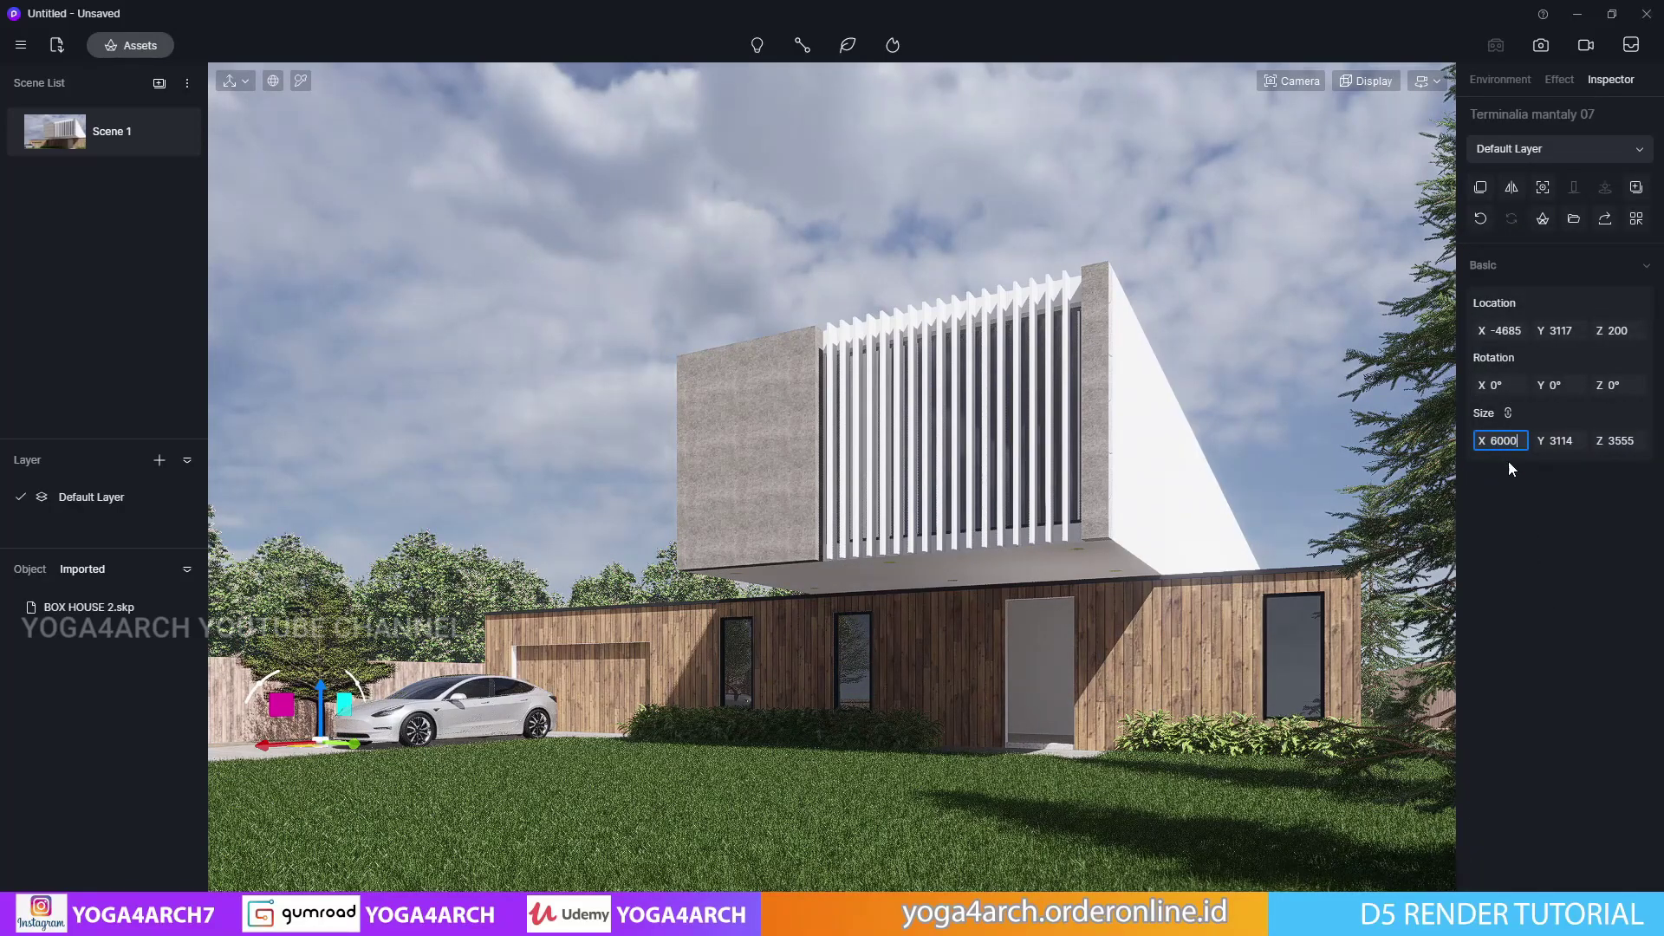
pyautogui.press('Return')
pyautogui.click(350, 382)
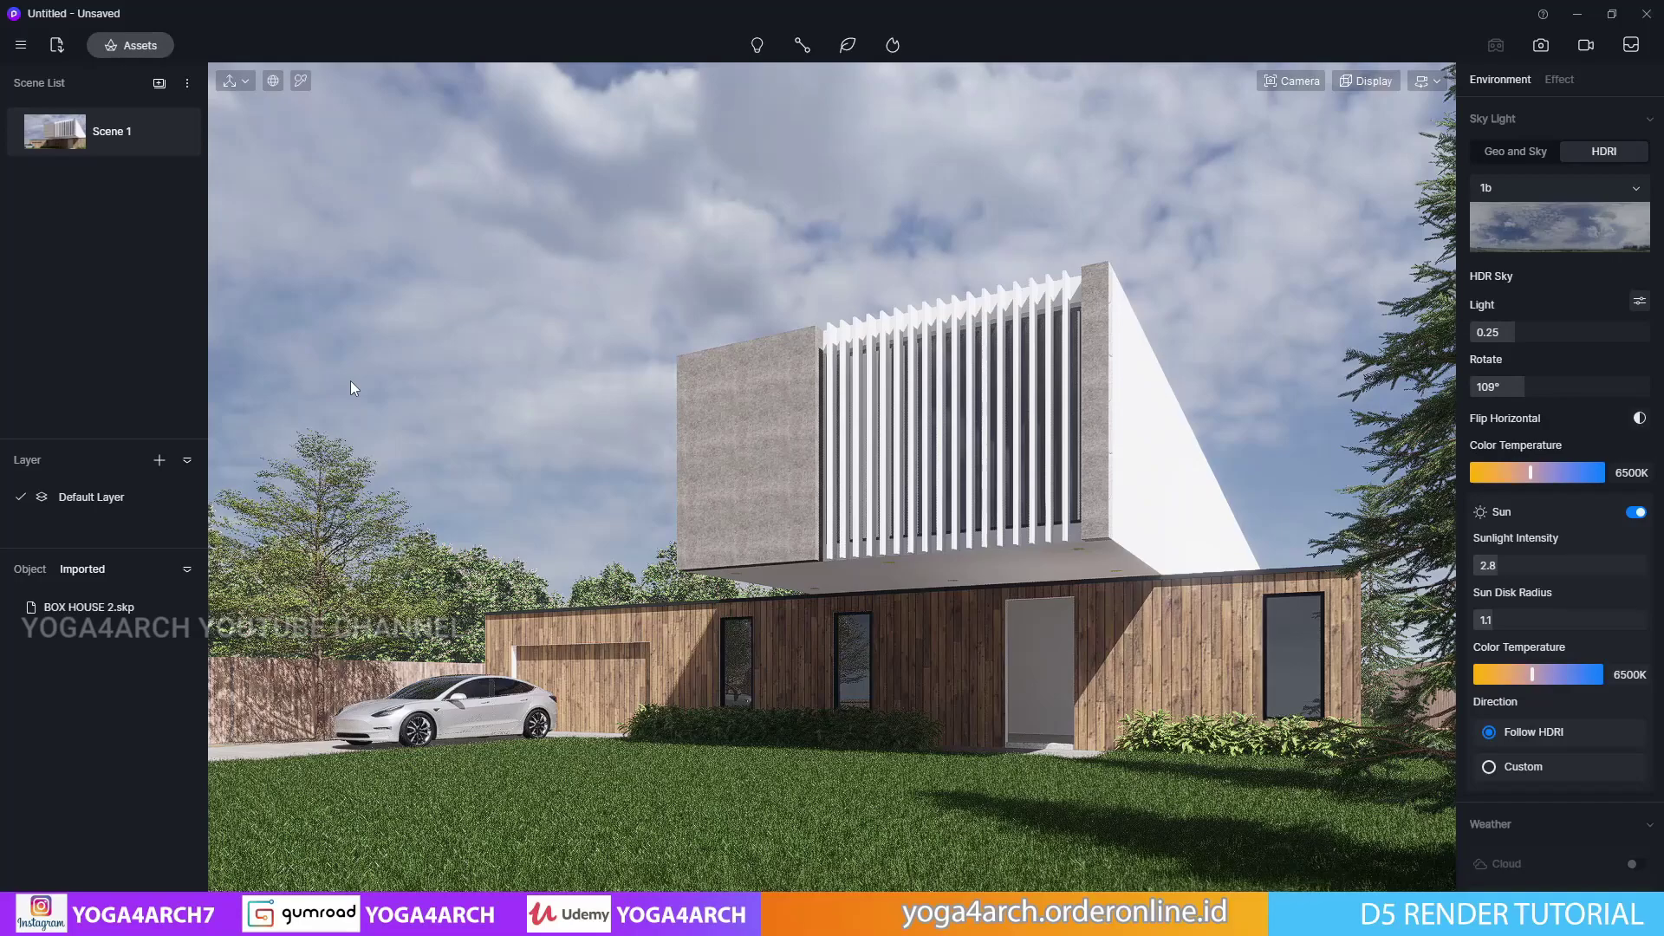
# Turn on precipitation with puddles set to 0.36
pyautogui.scroll(-5, 1569, 477)
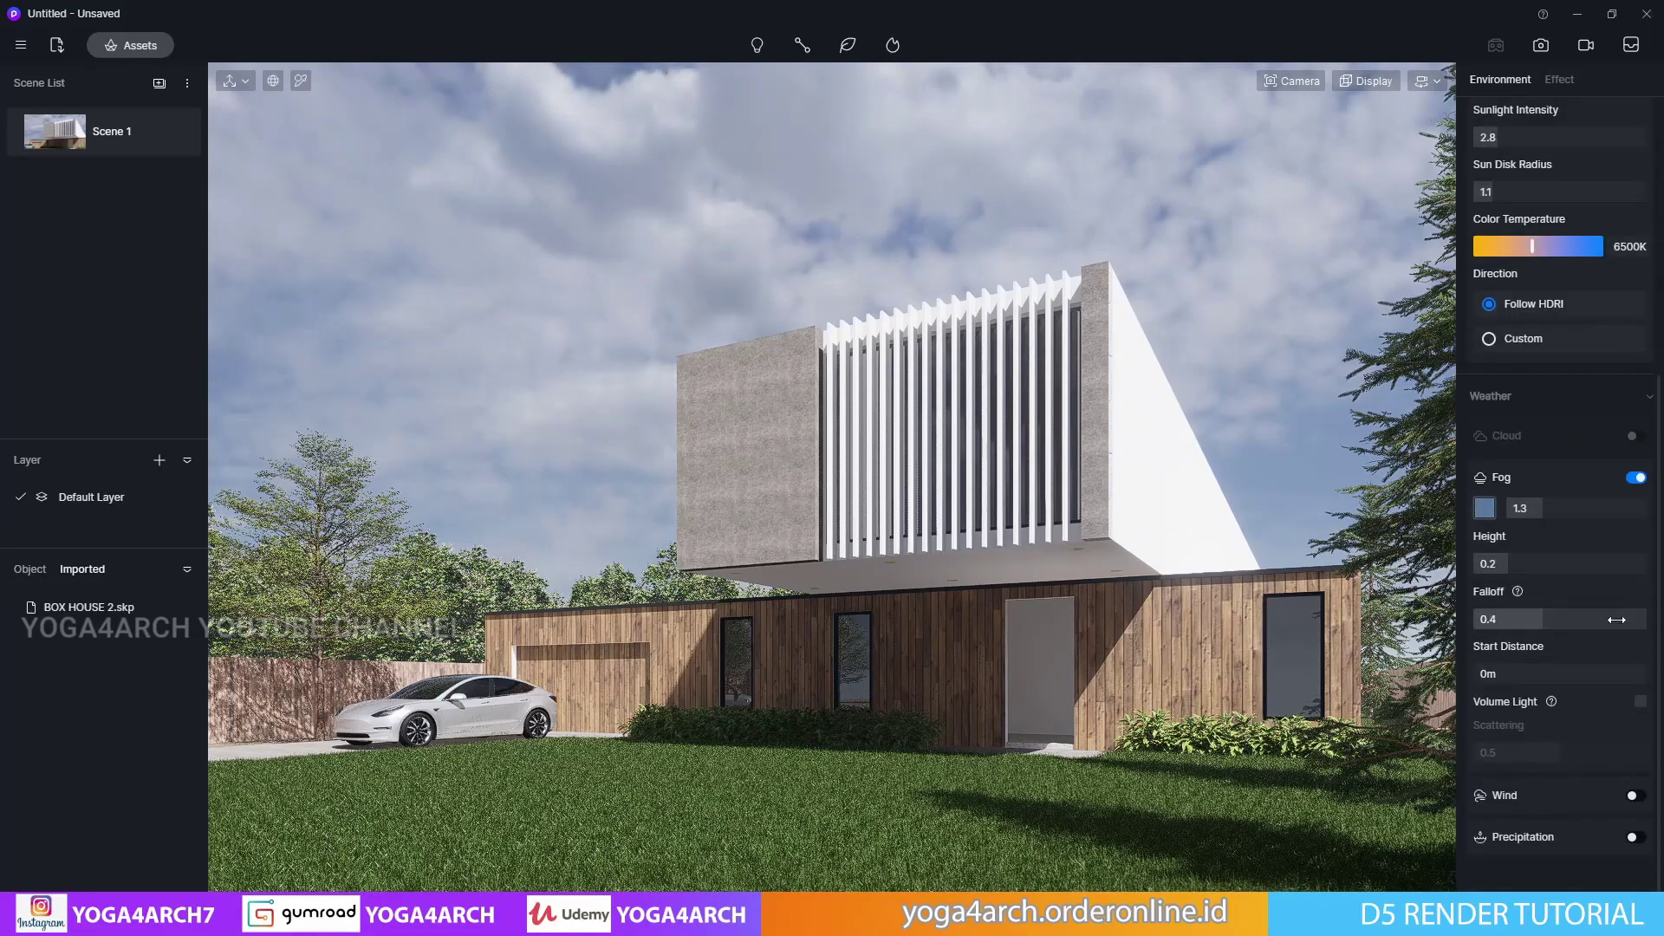
pyautogui.click(1634, 837)
pyautogui.scroll(-2, 1595, 814)
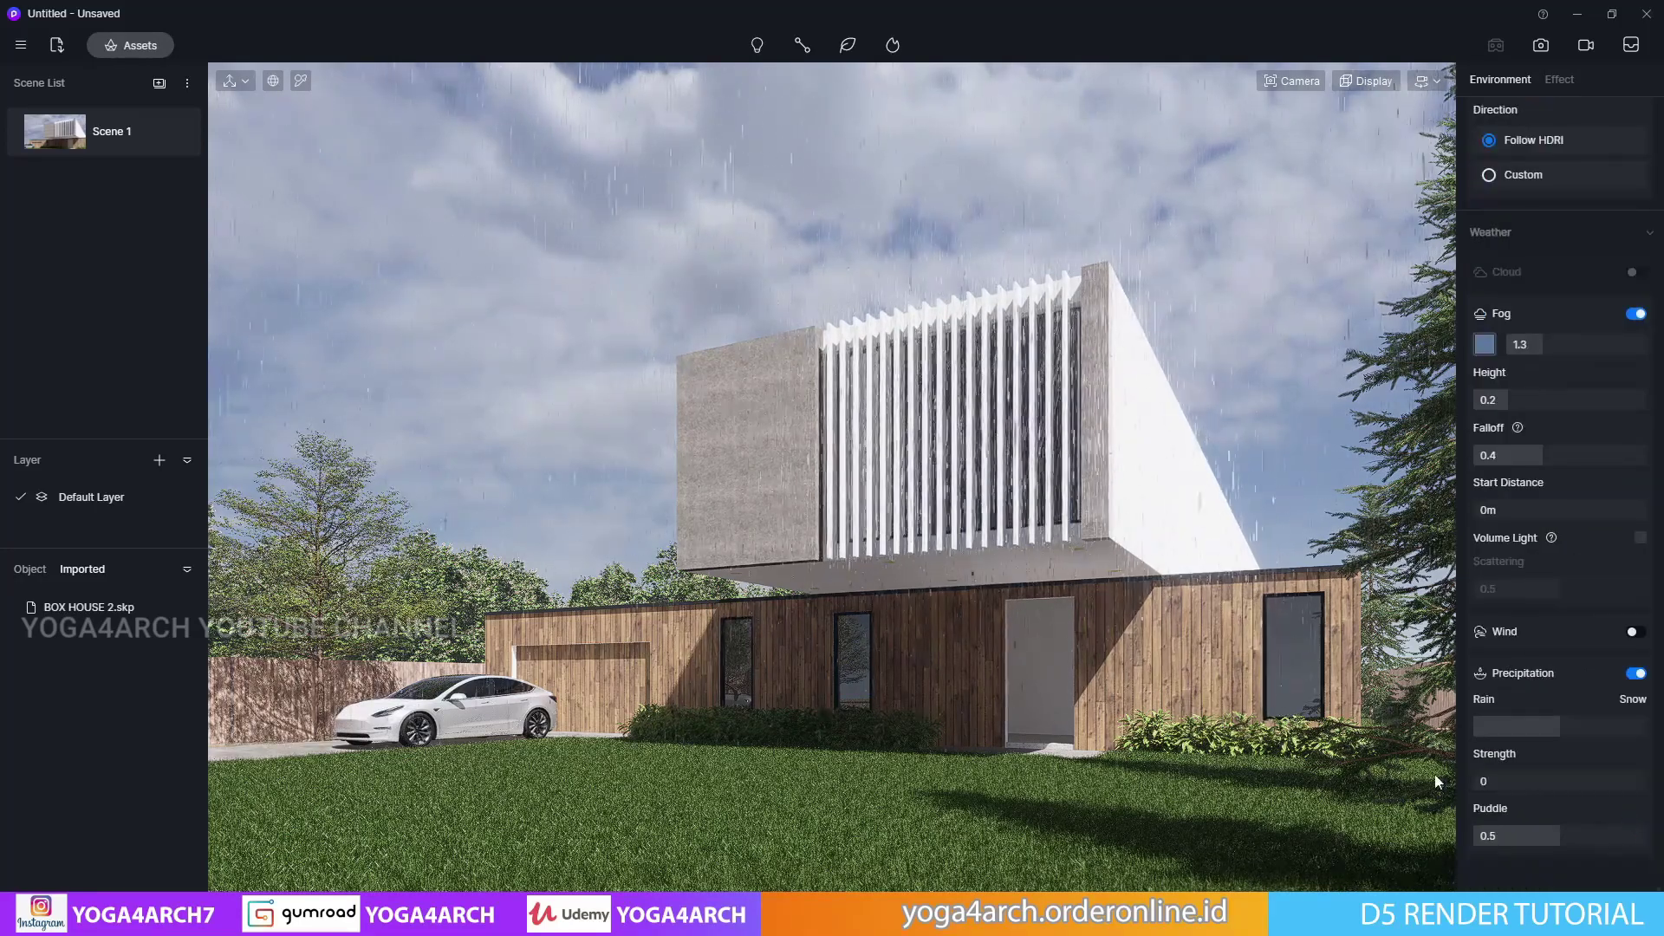
pyautogui.moveTo(1560, 836); pyautogui.dragTo(1535, 835)
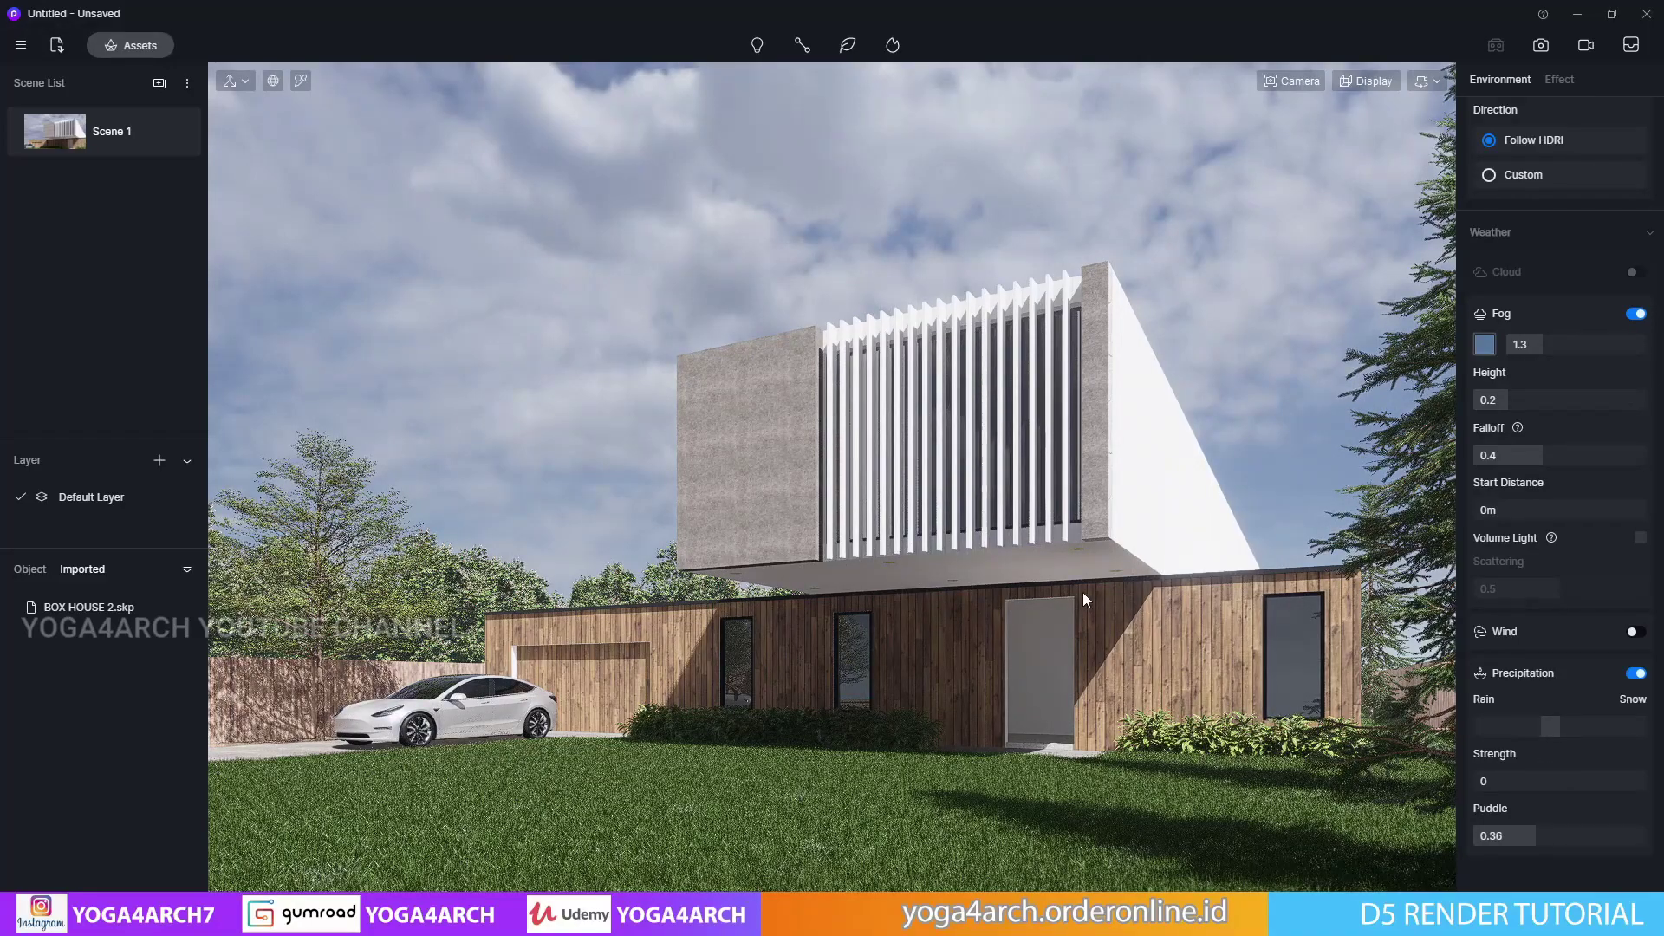
# Create Scene 2 and give it the HdrSkyCloudy008 HDRI sky
pyautogui.click(159, 82)
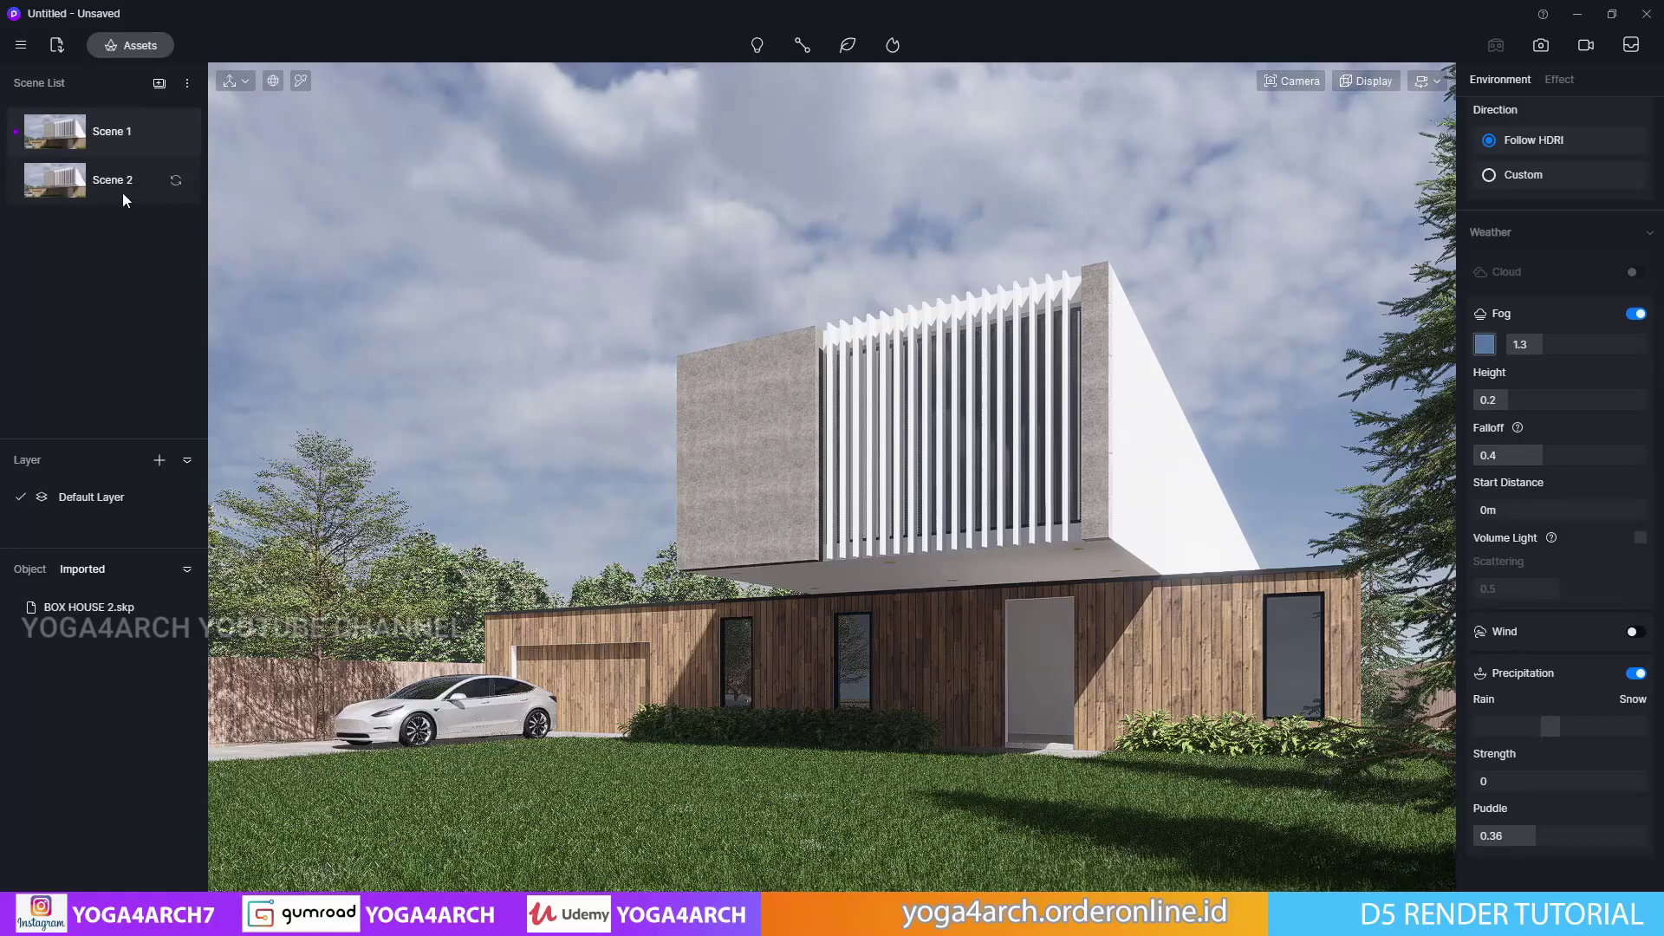
pyautogui.click(159, 193)
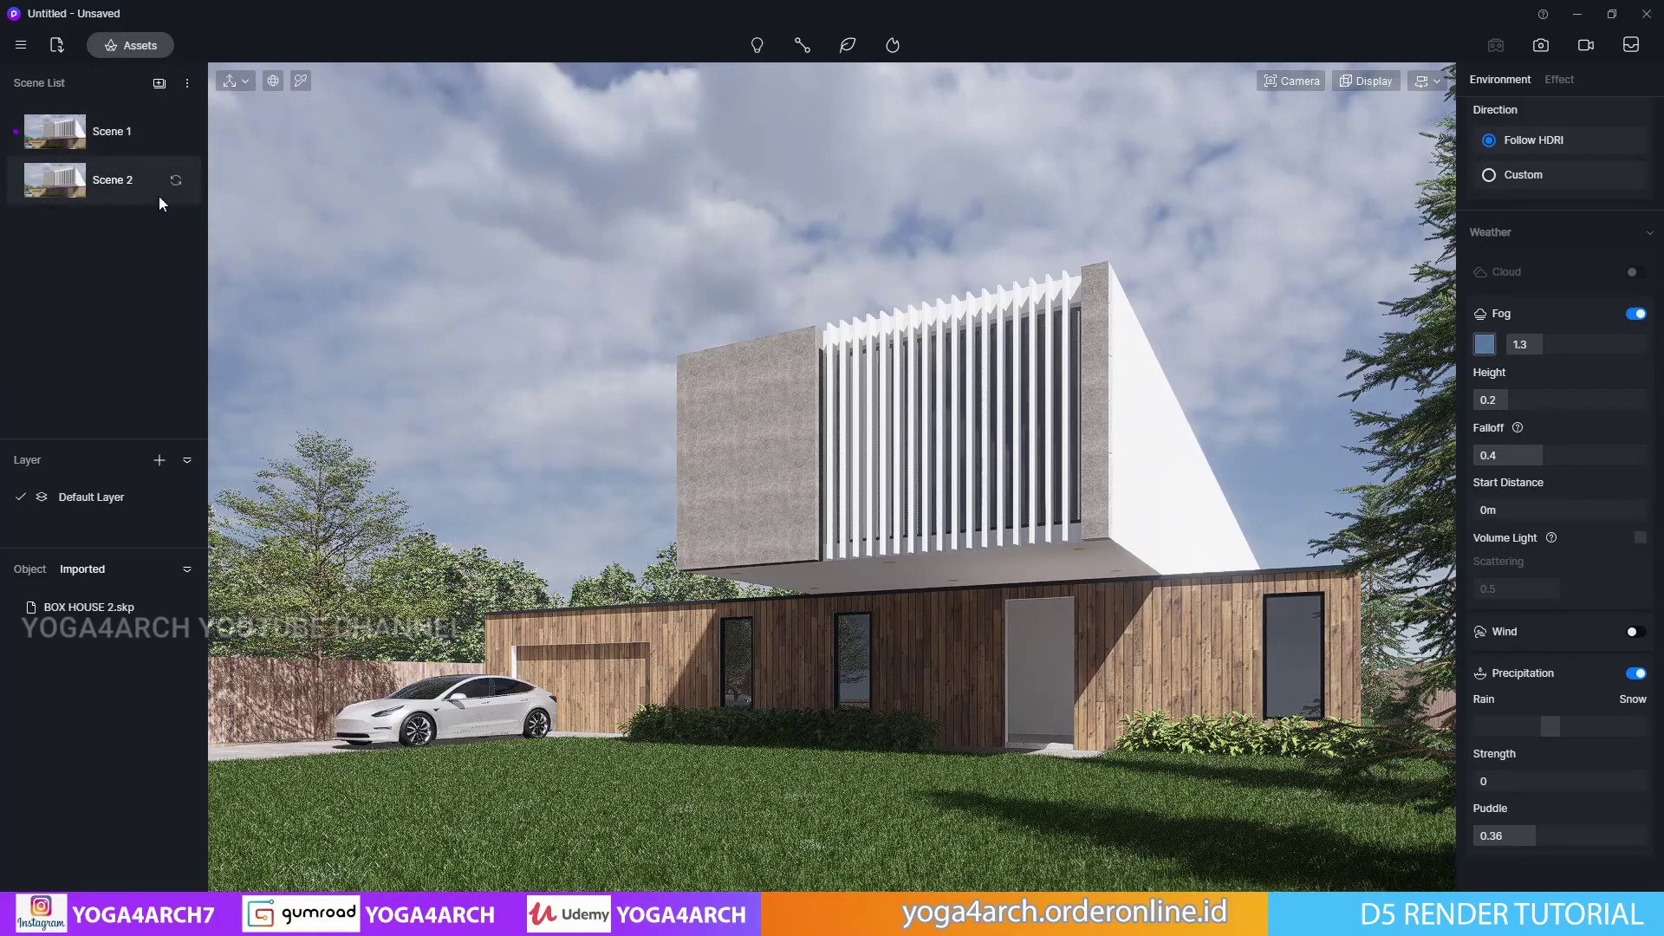
pyautogui.scroll(3, 1589, 231)
pyautogui.scroll(3, 1589, 232)
pyautogui.click(1583, 160)
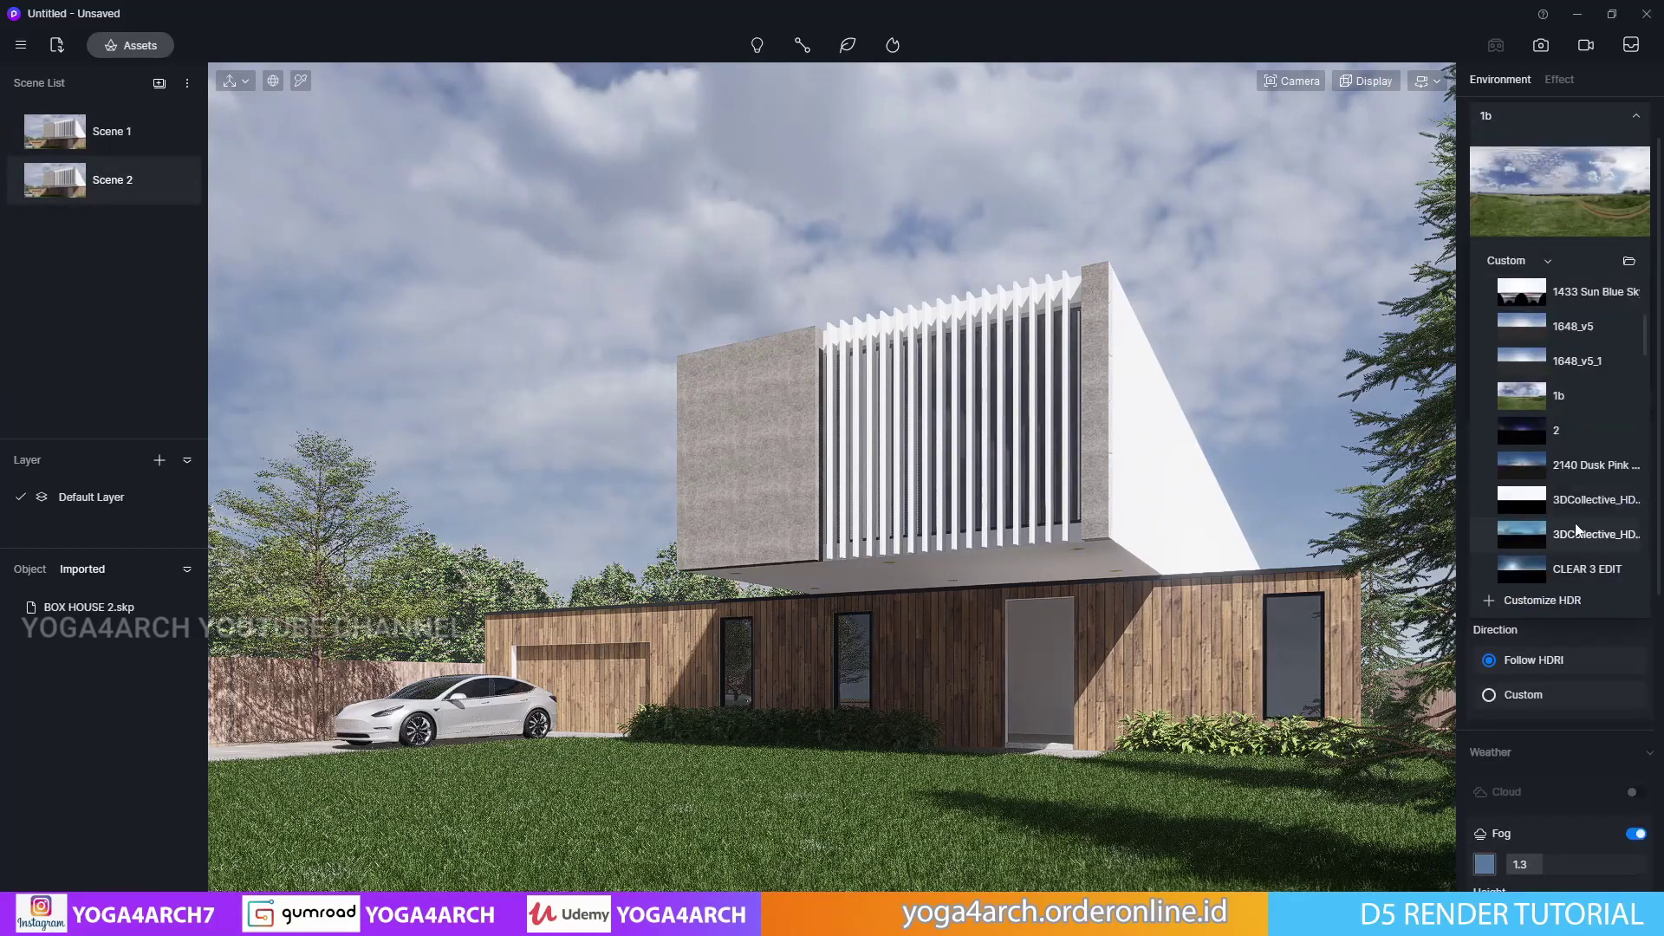
pyautogui.click(1575, 570)
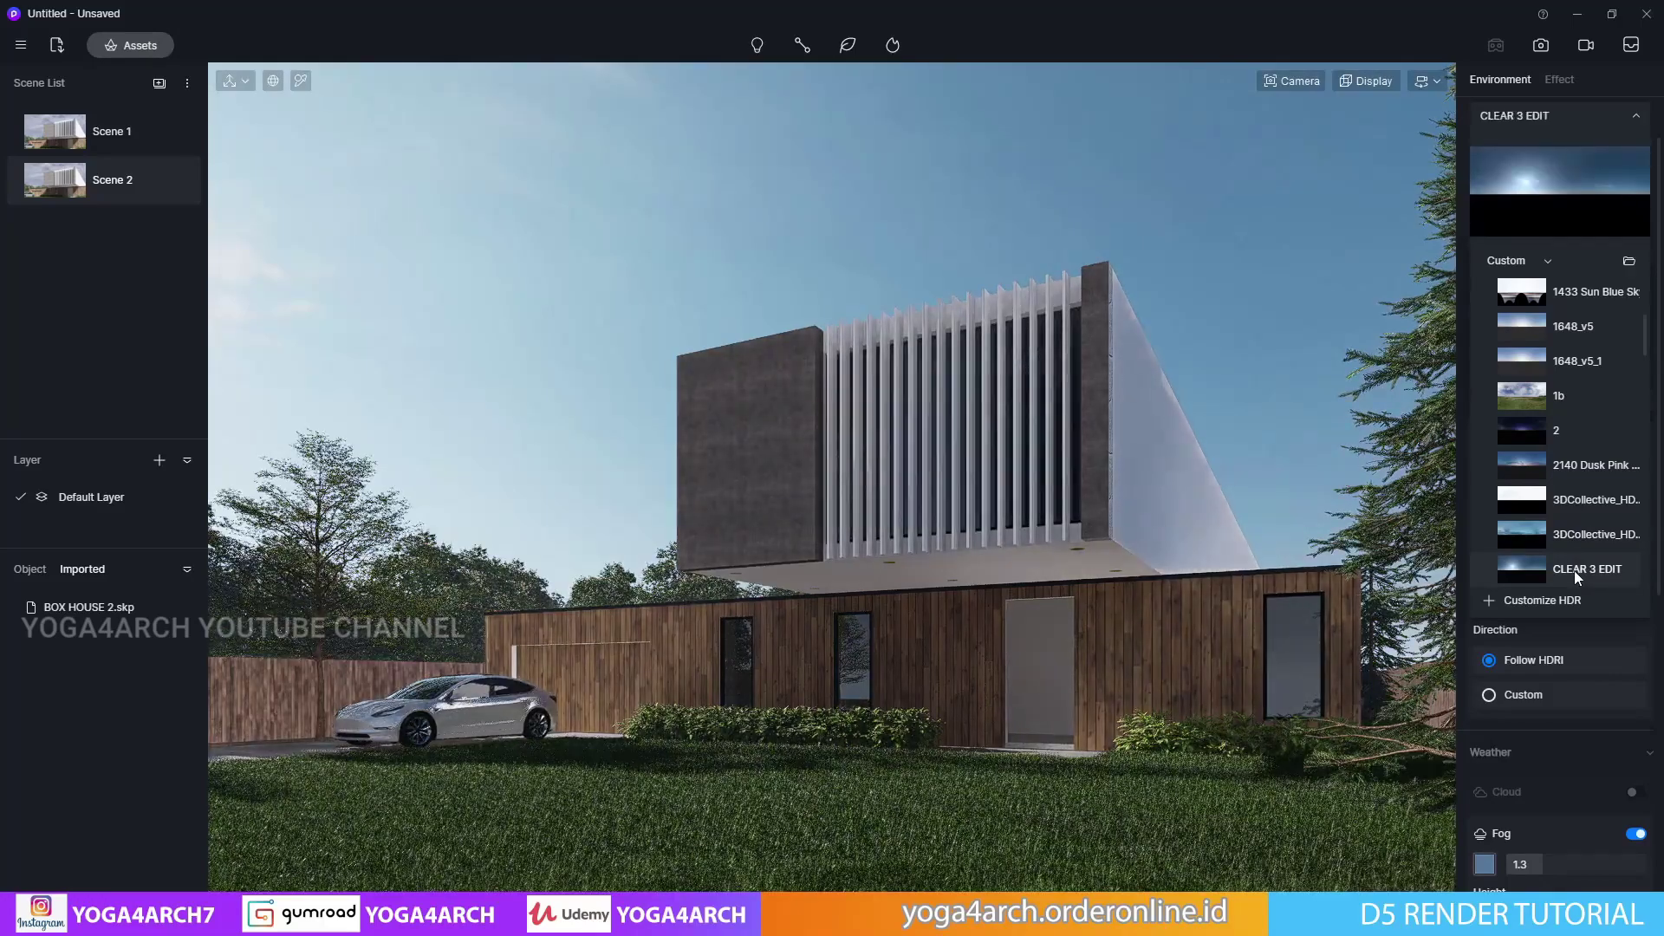
pyautogui.scroll(-3, 1578, 560)
pyautogui.scroll(-3, 1578, 554)
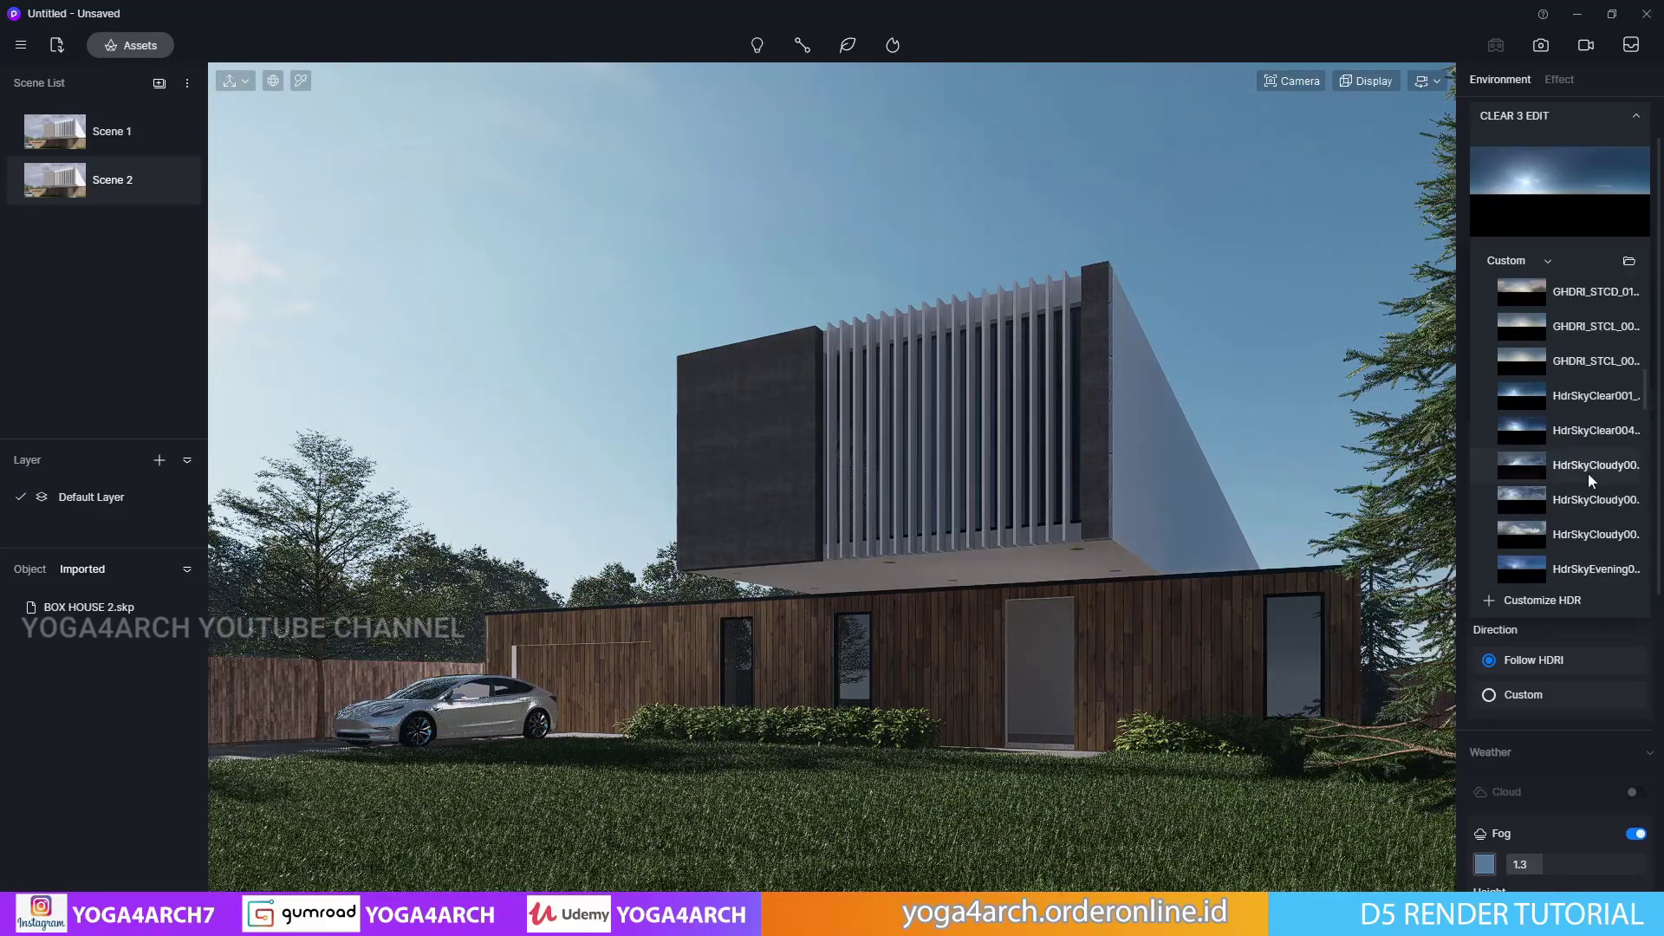
pyautogui.click(1595, 502)
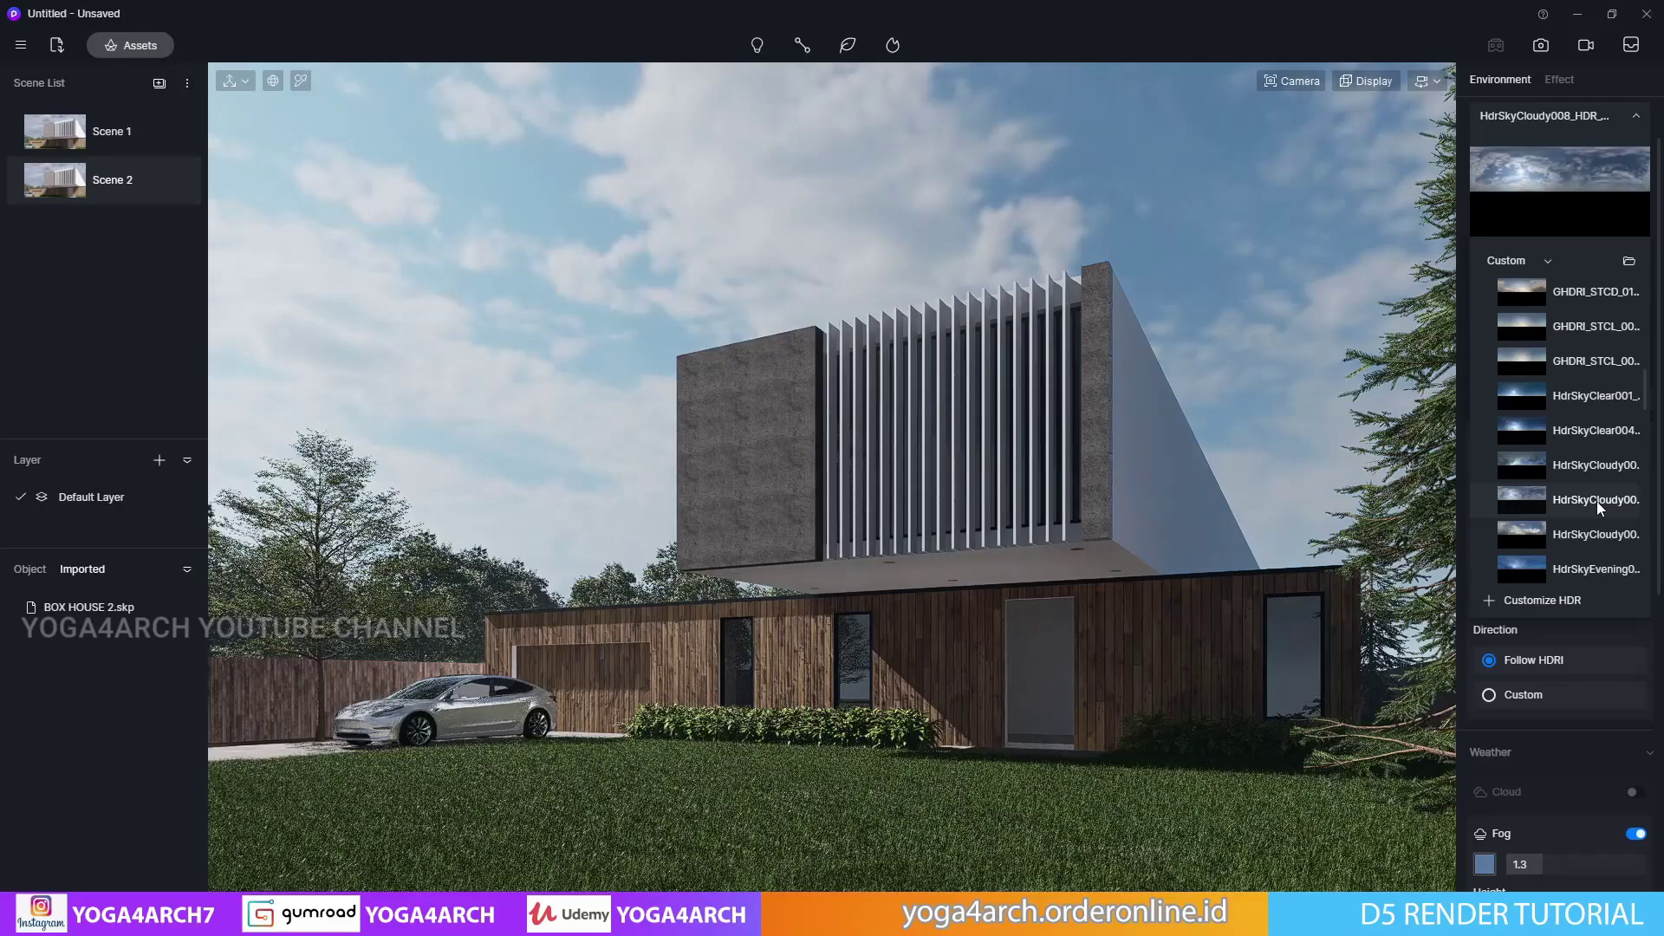
pyautogui.click(1337, 293)
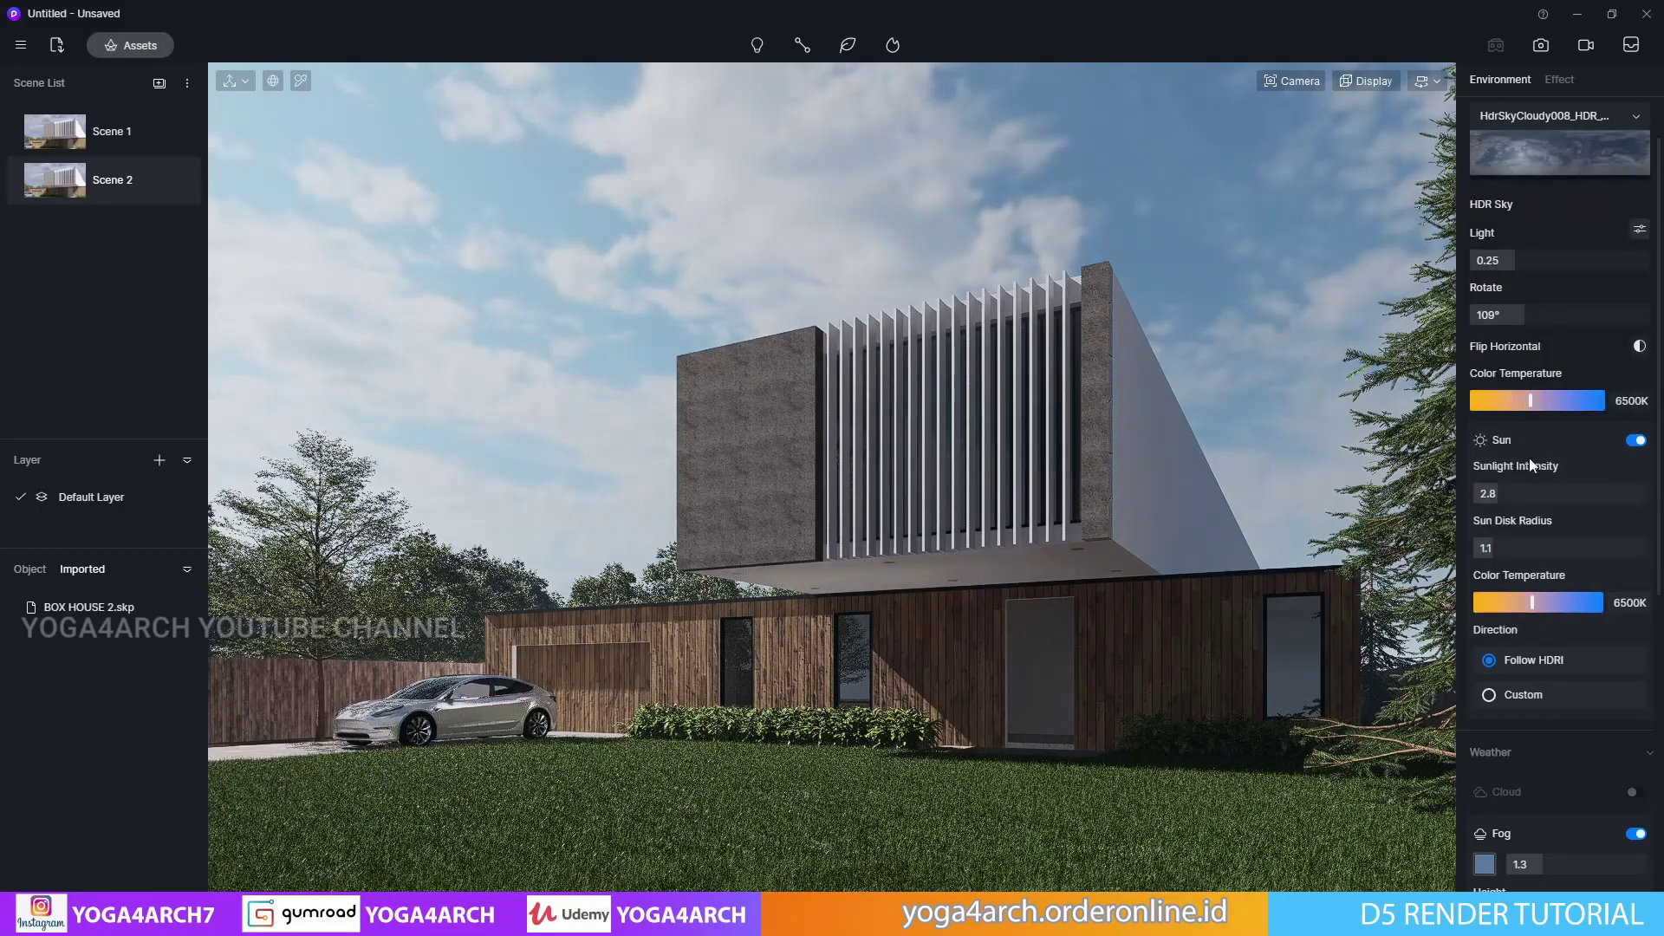
# Set sky rotation 207.7°, sunlight 1.3, sky light 0.34, sun disk radius 5.6, and update Scene 2
pyautogui.moveTo(1499, 315)
pyautogui.mouseDown()
pyautogui.moveTo(1620, 334)
pyautogui.moveTo(1601, 342)
pyautogui.mouseUp()
pyautogui.moveTo(1515, 493); pyautogui.dragTo(1484, 492)
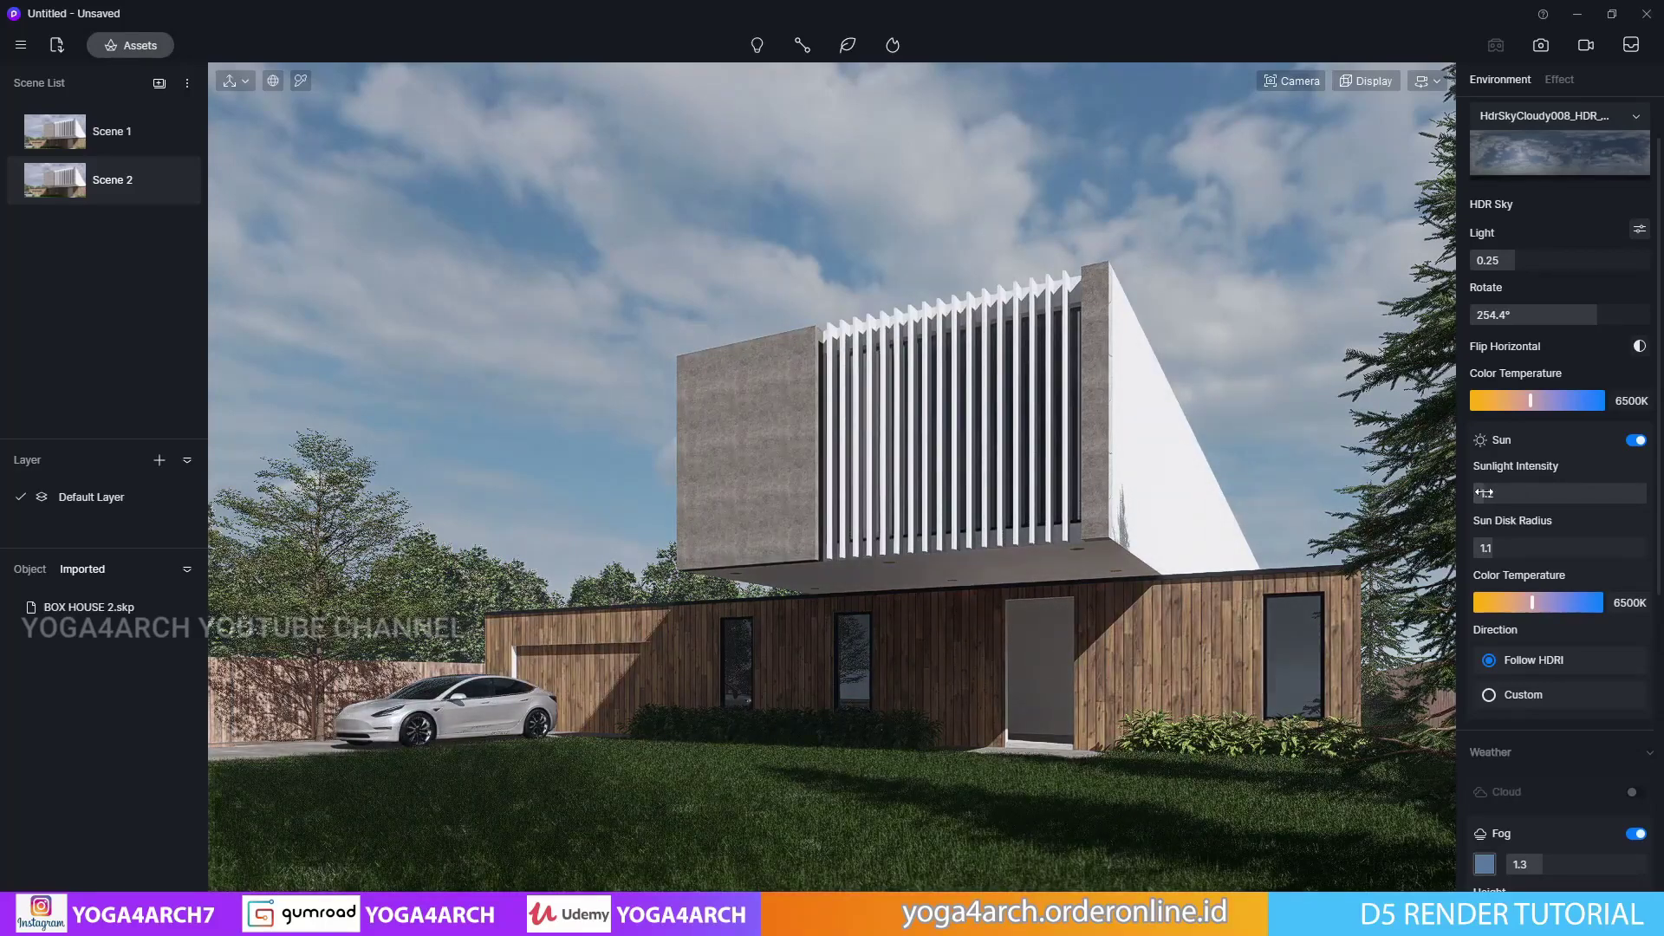
pyautogui.moveTo(1515, 261); pyautogui.dragTo(1527, 263)
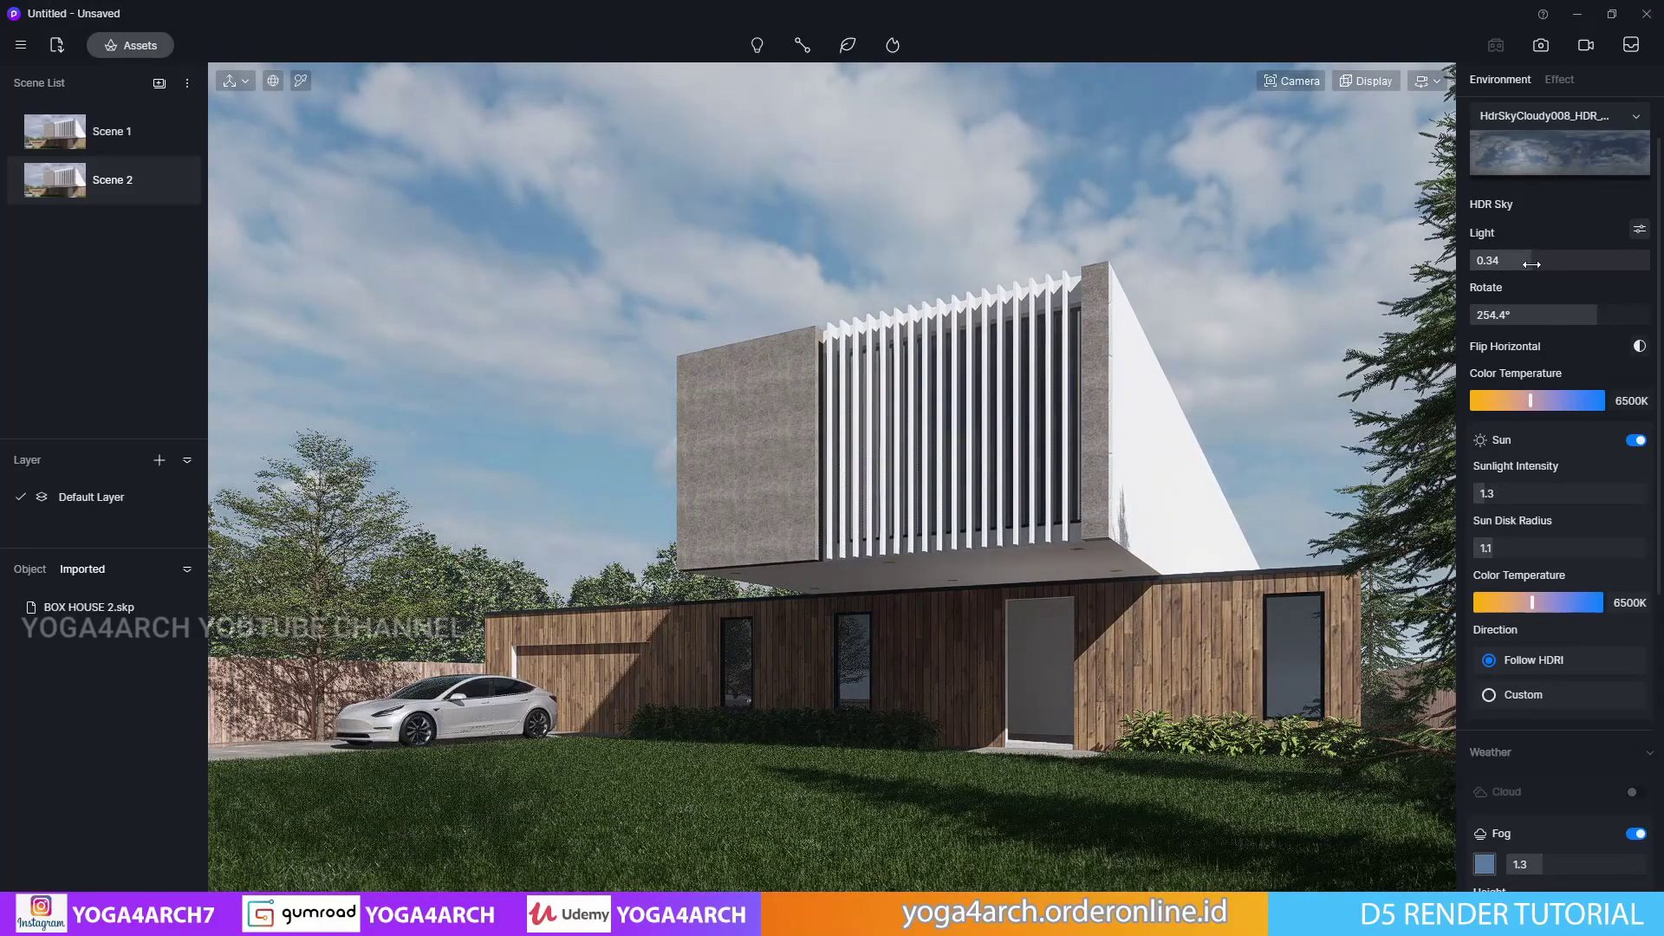
pyautogui.moveTo(1493, 548); pyautogui.dragTo(1592, 556)
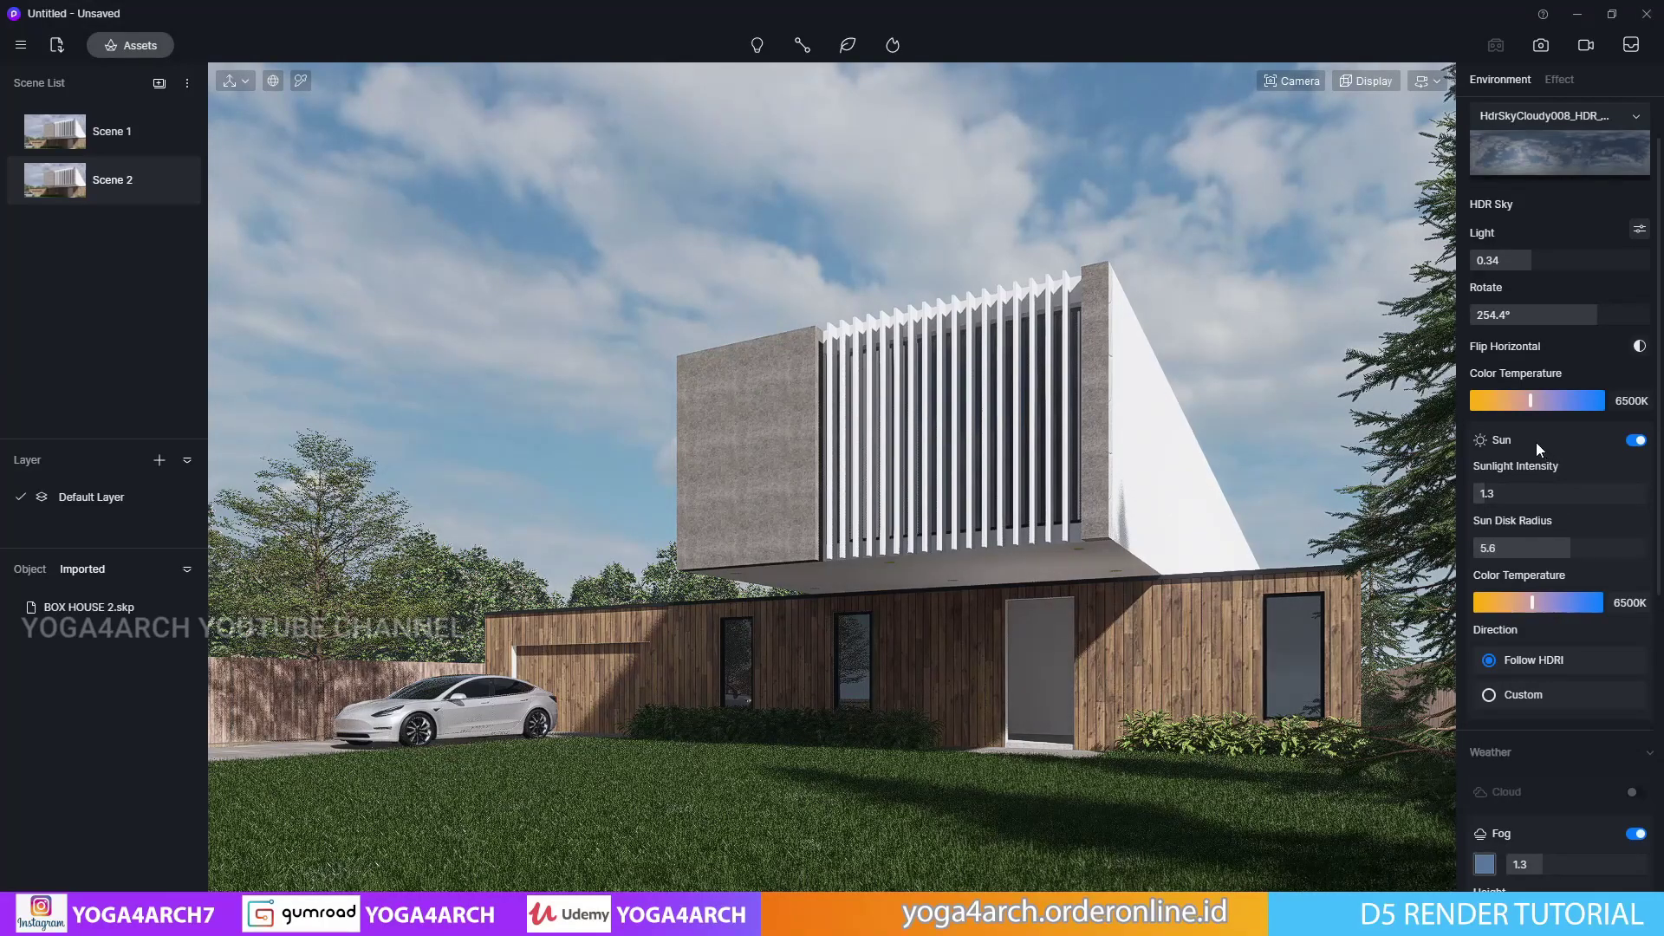
pyautogui.scroll(1, 1551, 381)
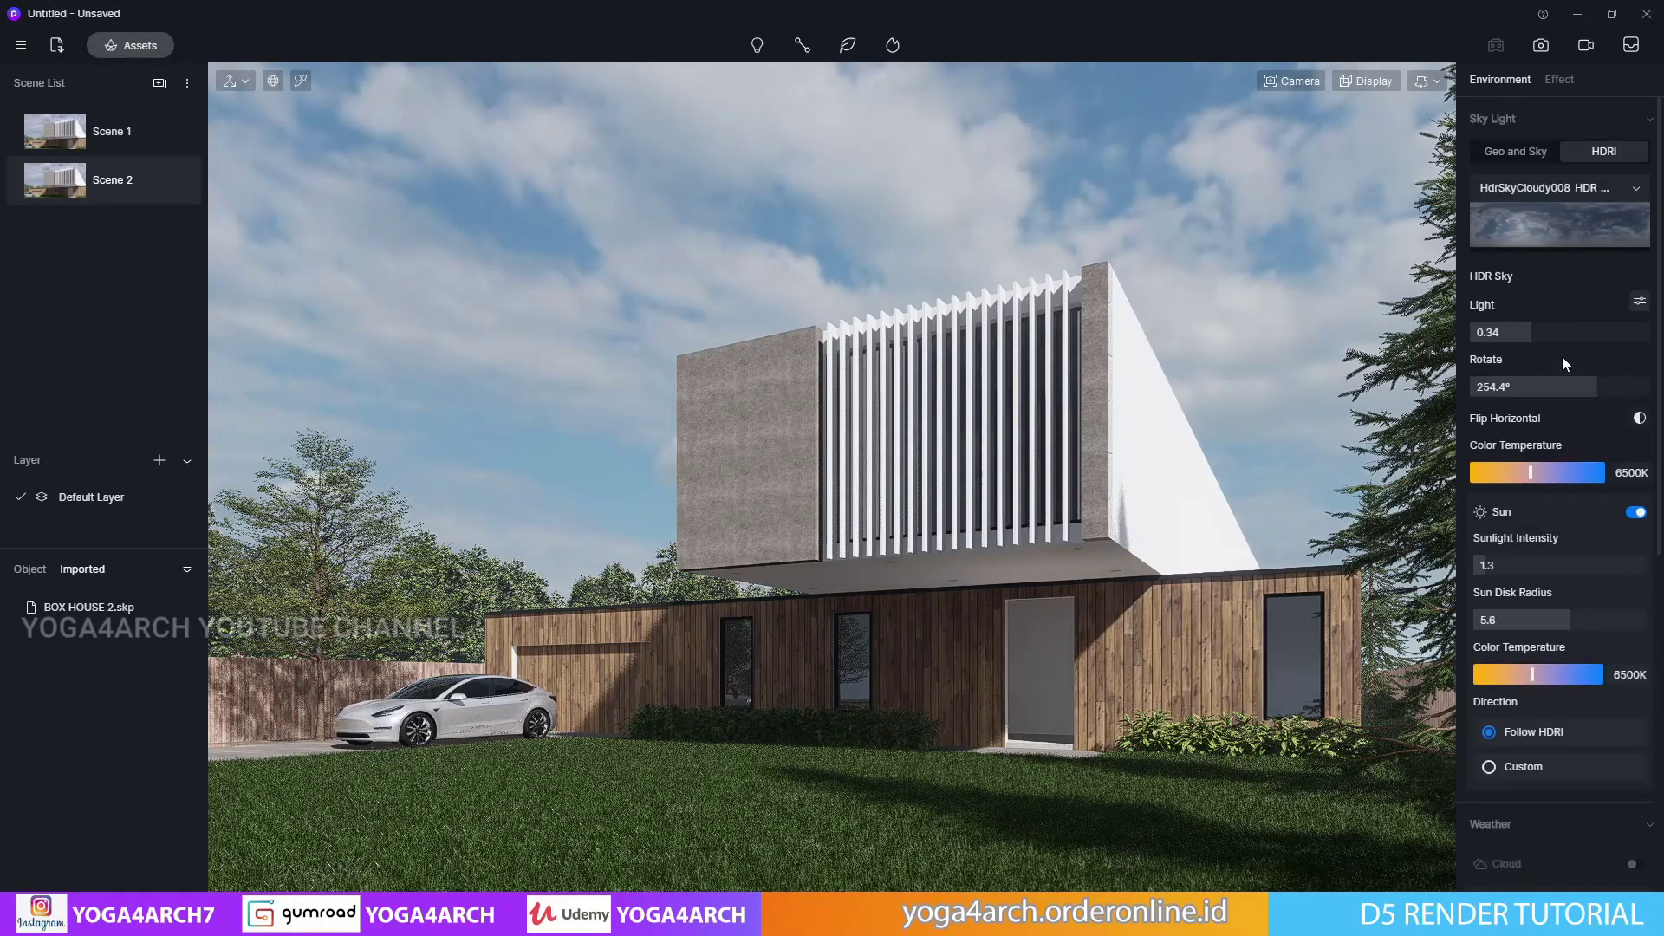
pyautogui.moveTo(1597, 387); pyautogui.dragTo(1574, 389)
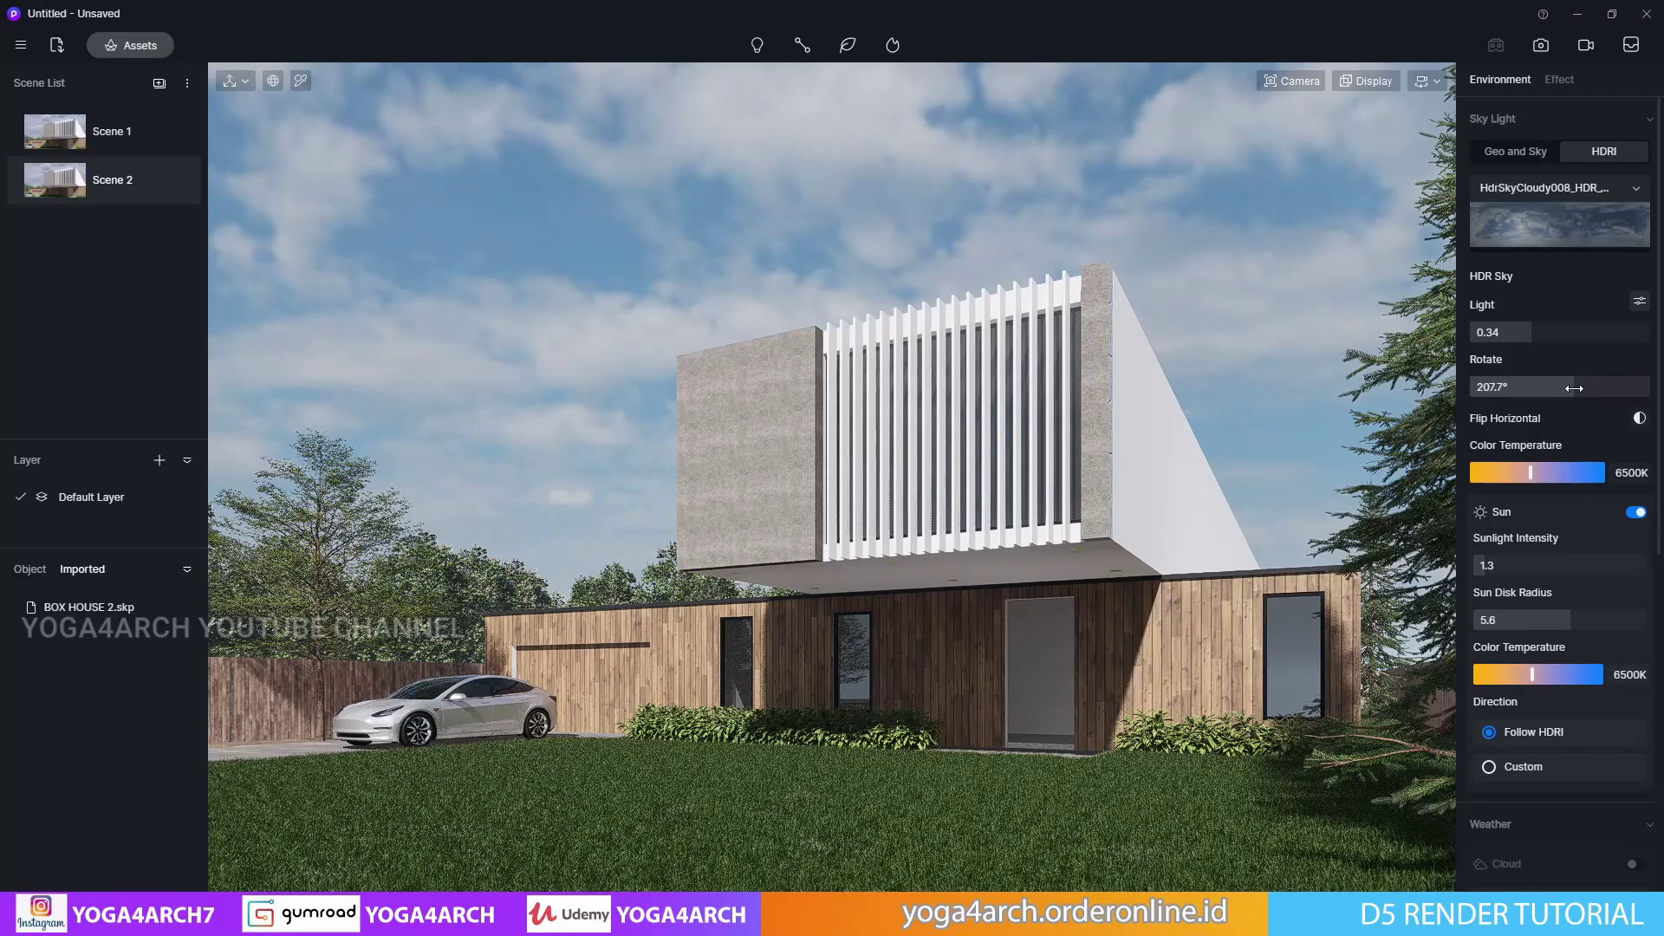
pyautogui.click(176, 182)
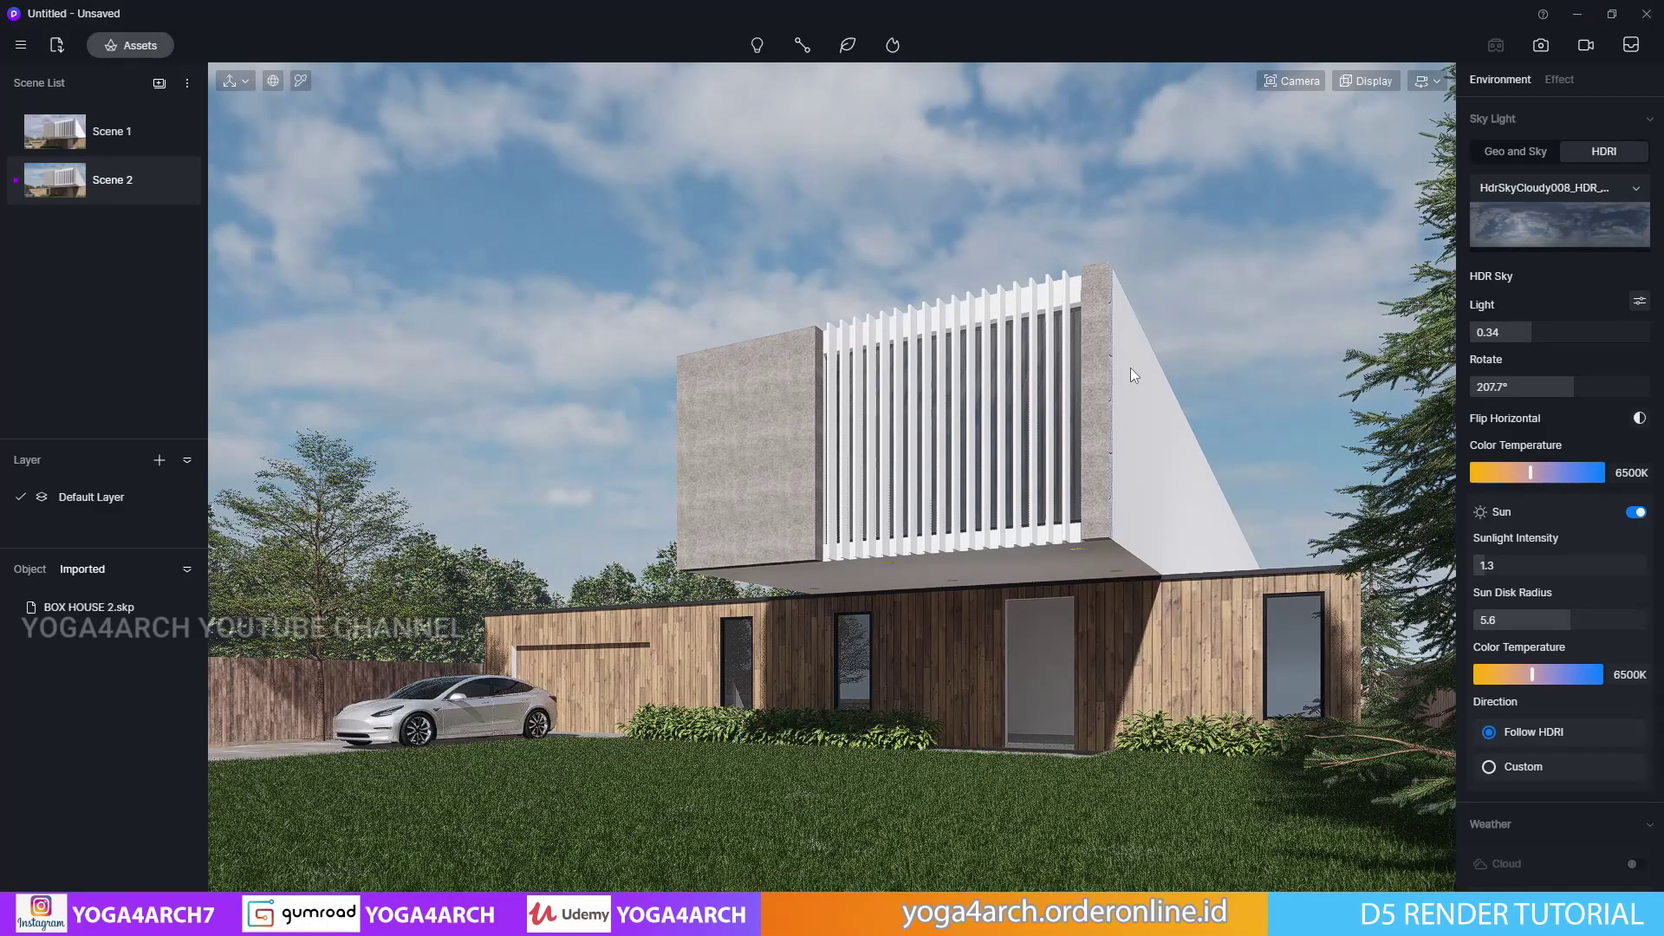
pyautogui.click(1595, 188)
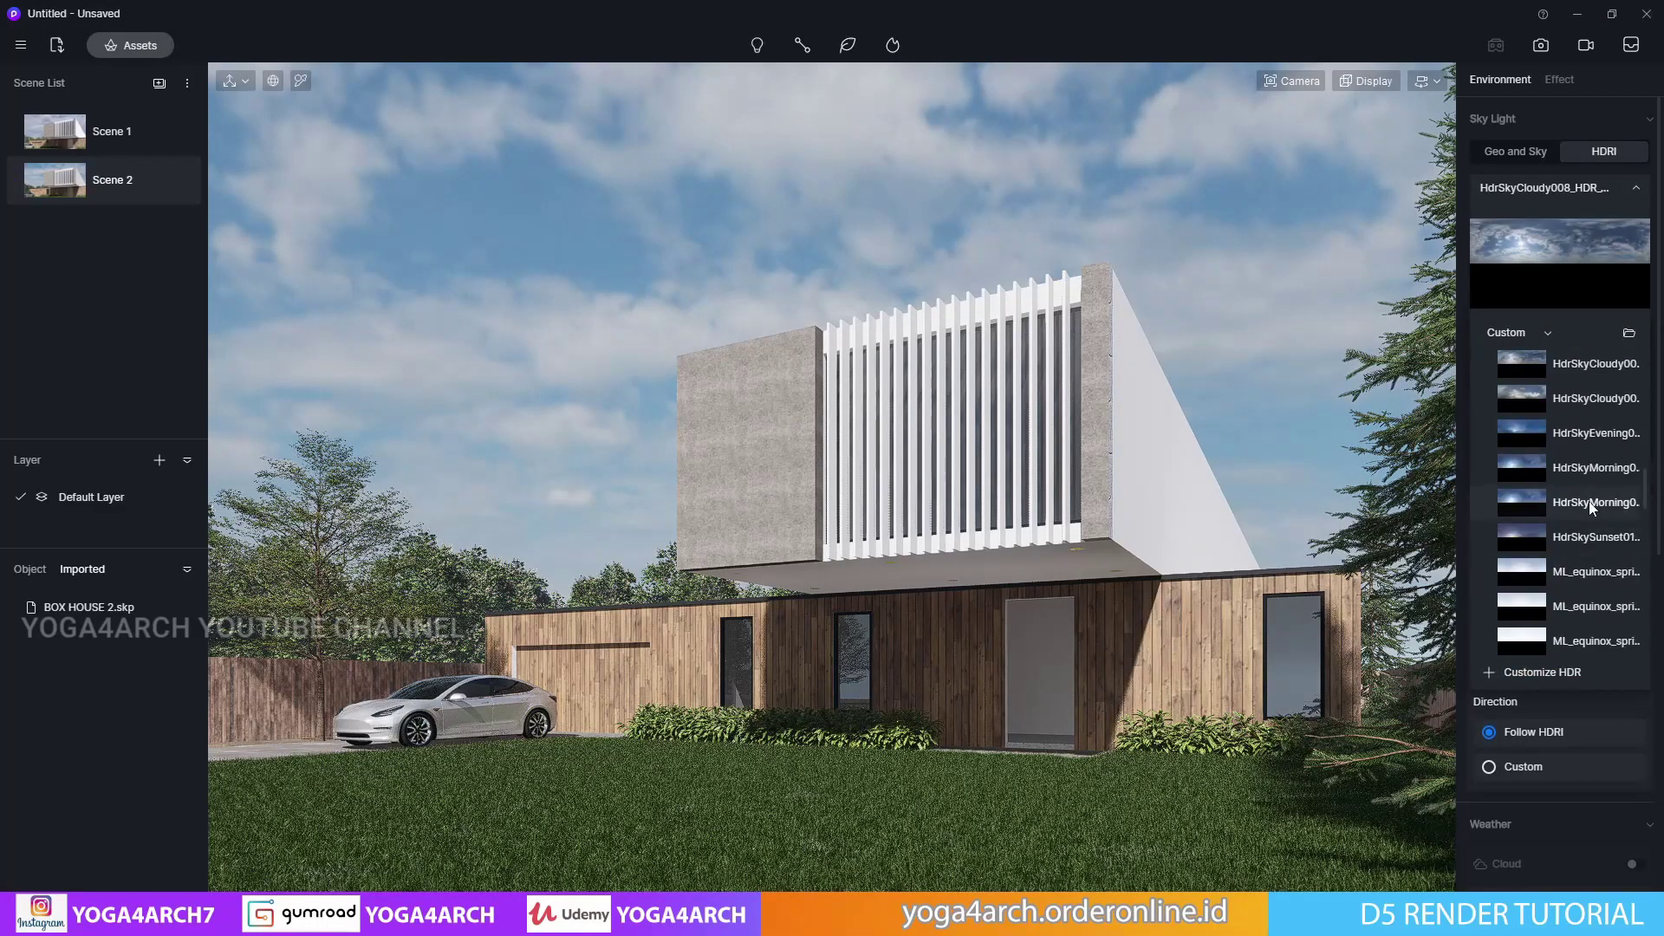
# Switch to Geo and Sky lighting at about 17:13, turn fog off and clouds on
pyautogui.click(1590, 503)
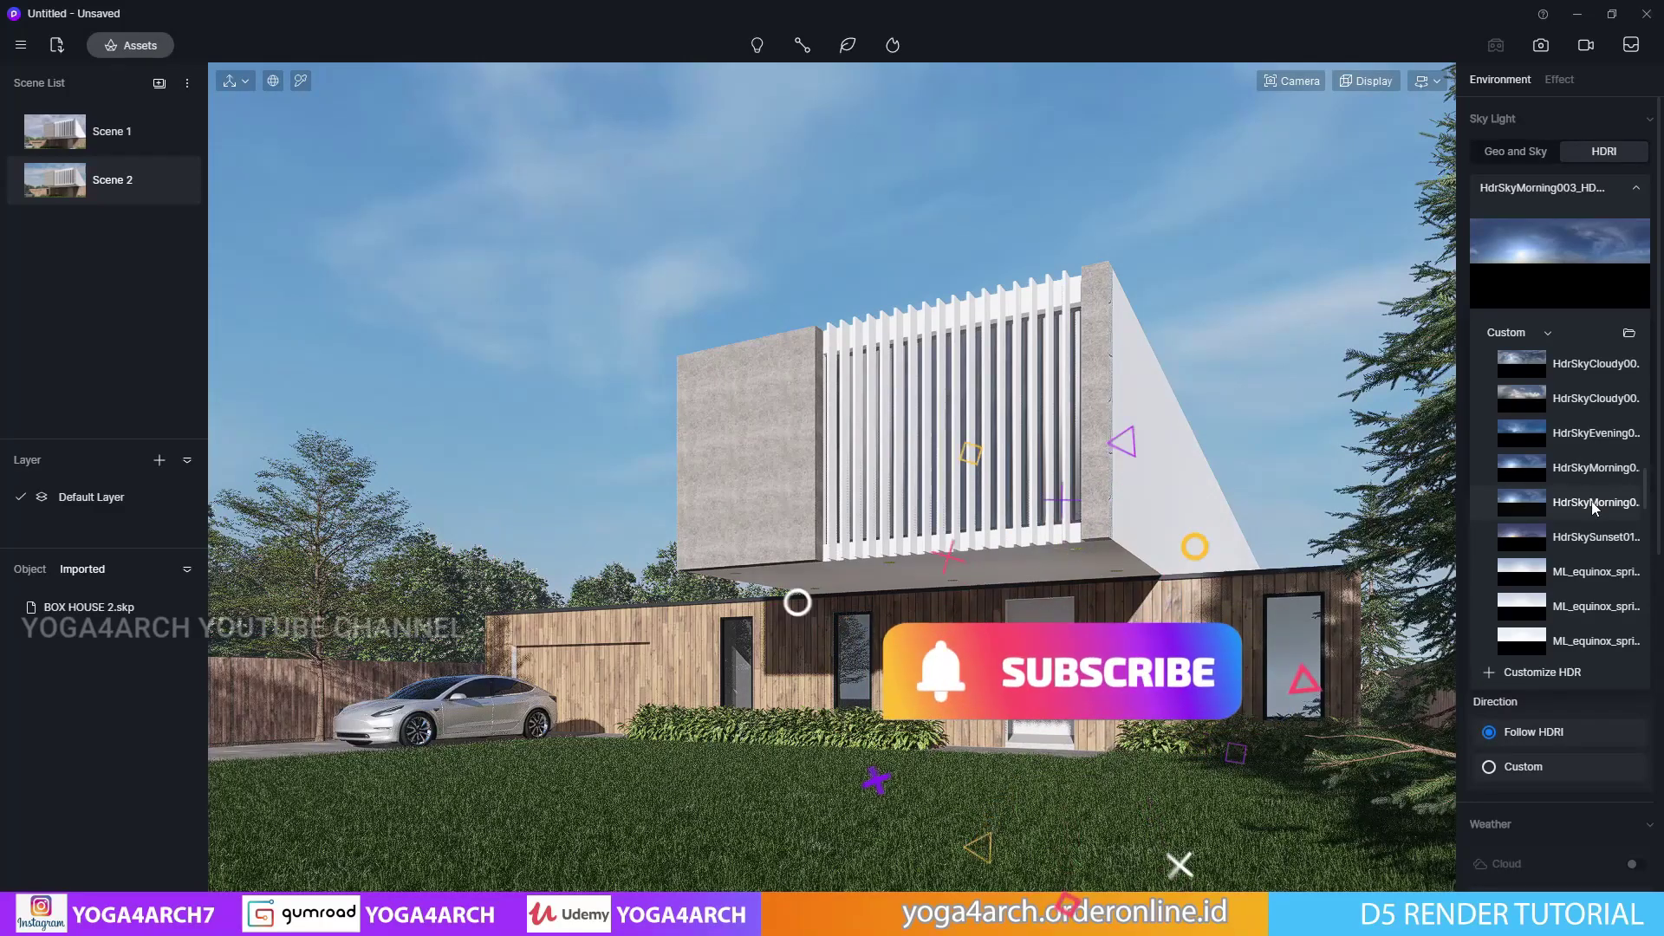
pyautogui.click(1541, 152)
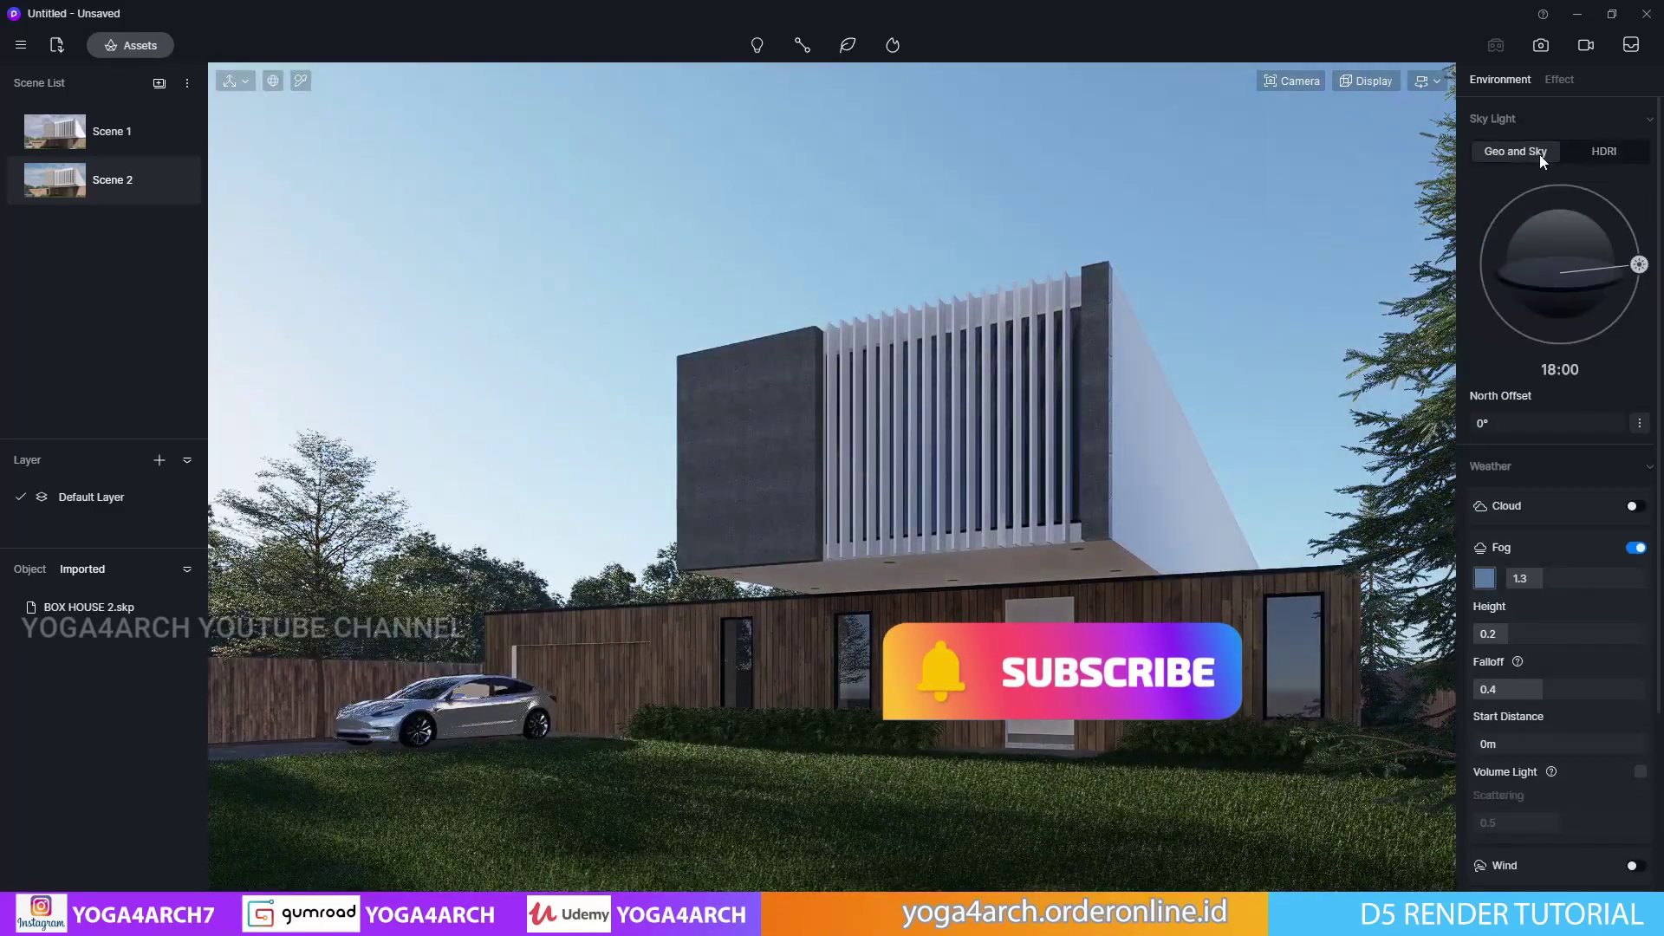
pyautogui.moveTo(1640, 265); pyautogui.dragTo(1638, 249)
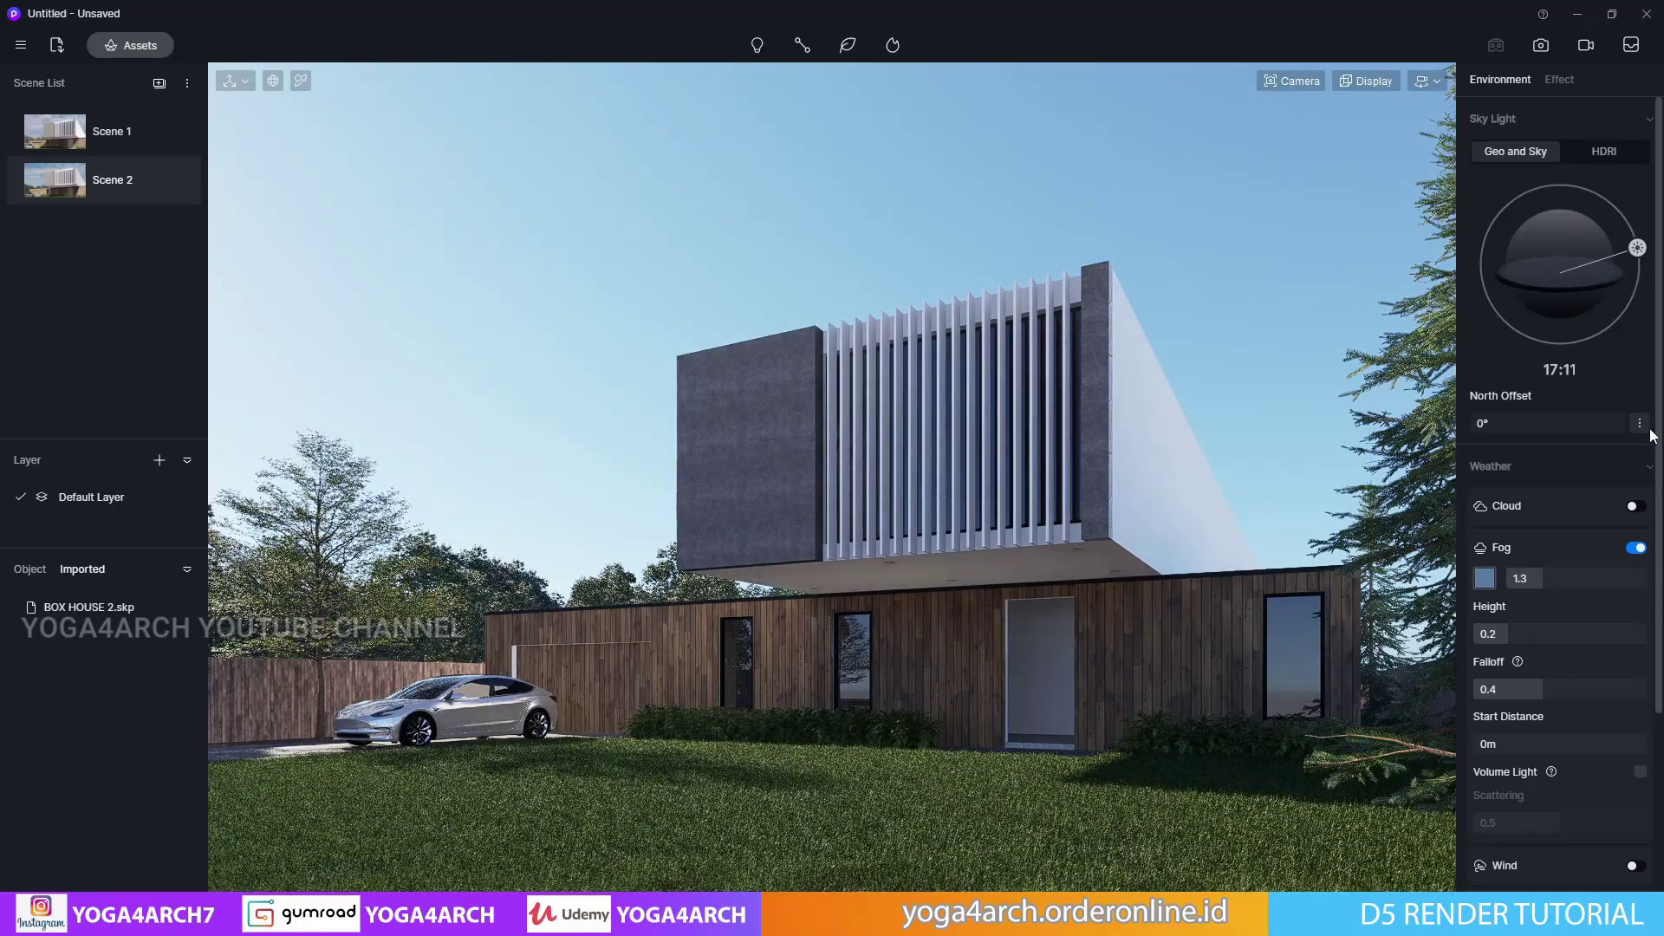
pyautogui.click(1635, 548)
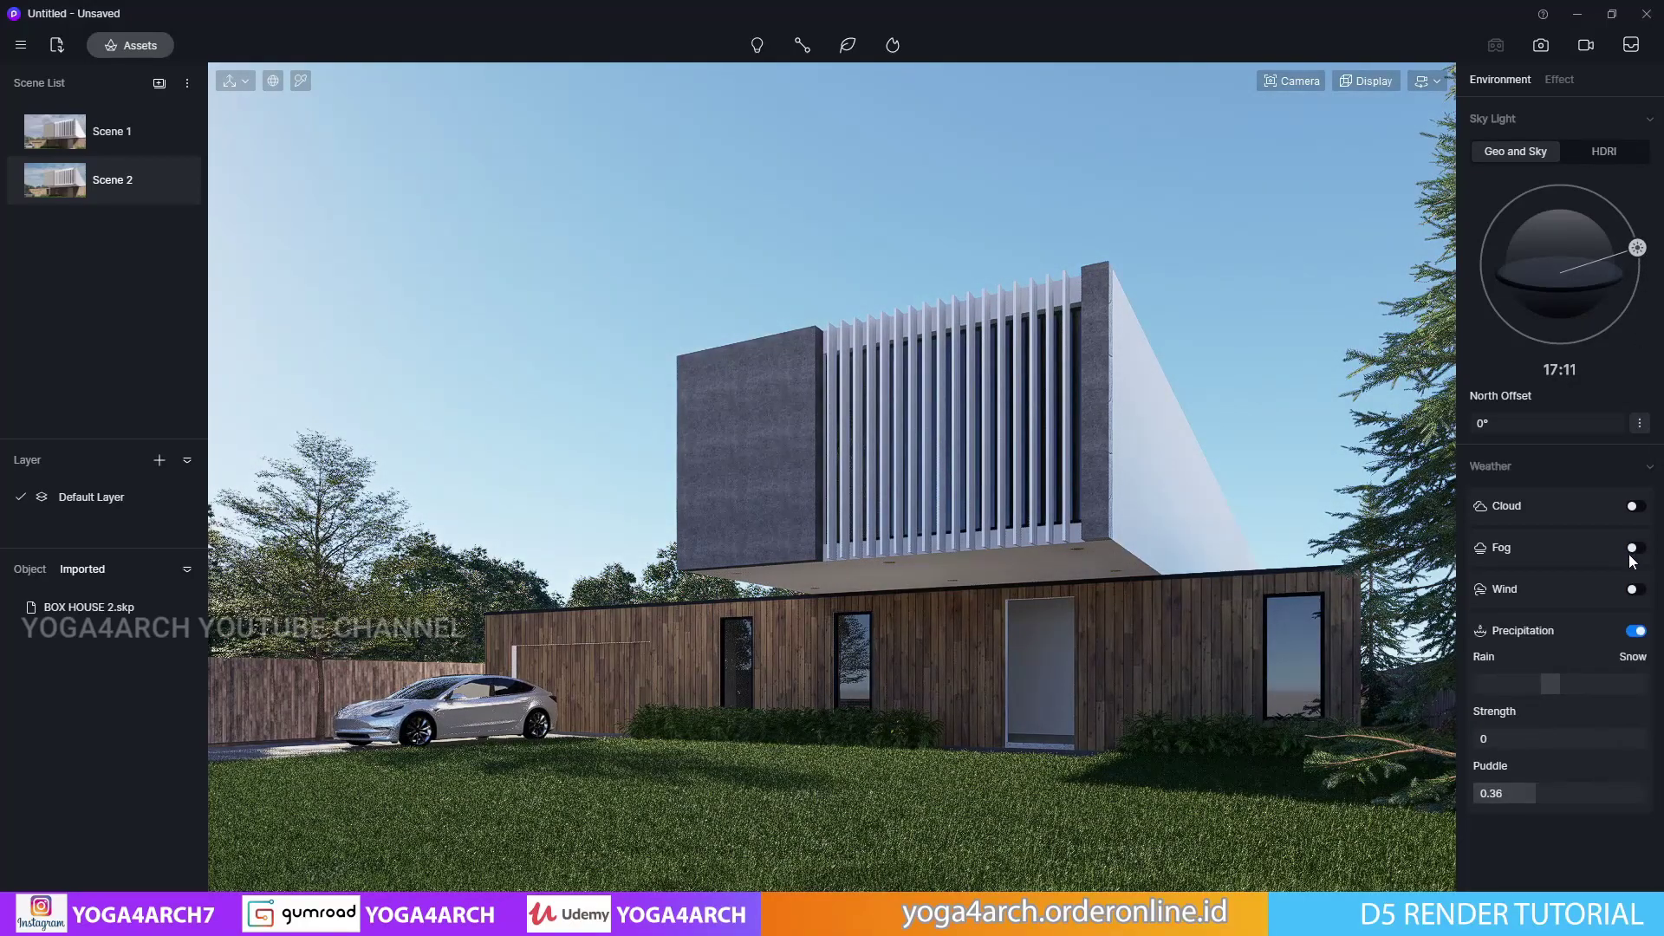
pyautogui.click(1635, 507)
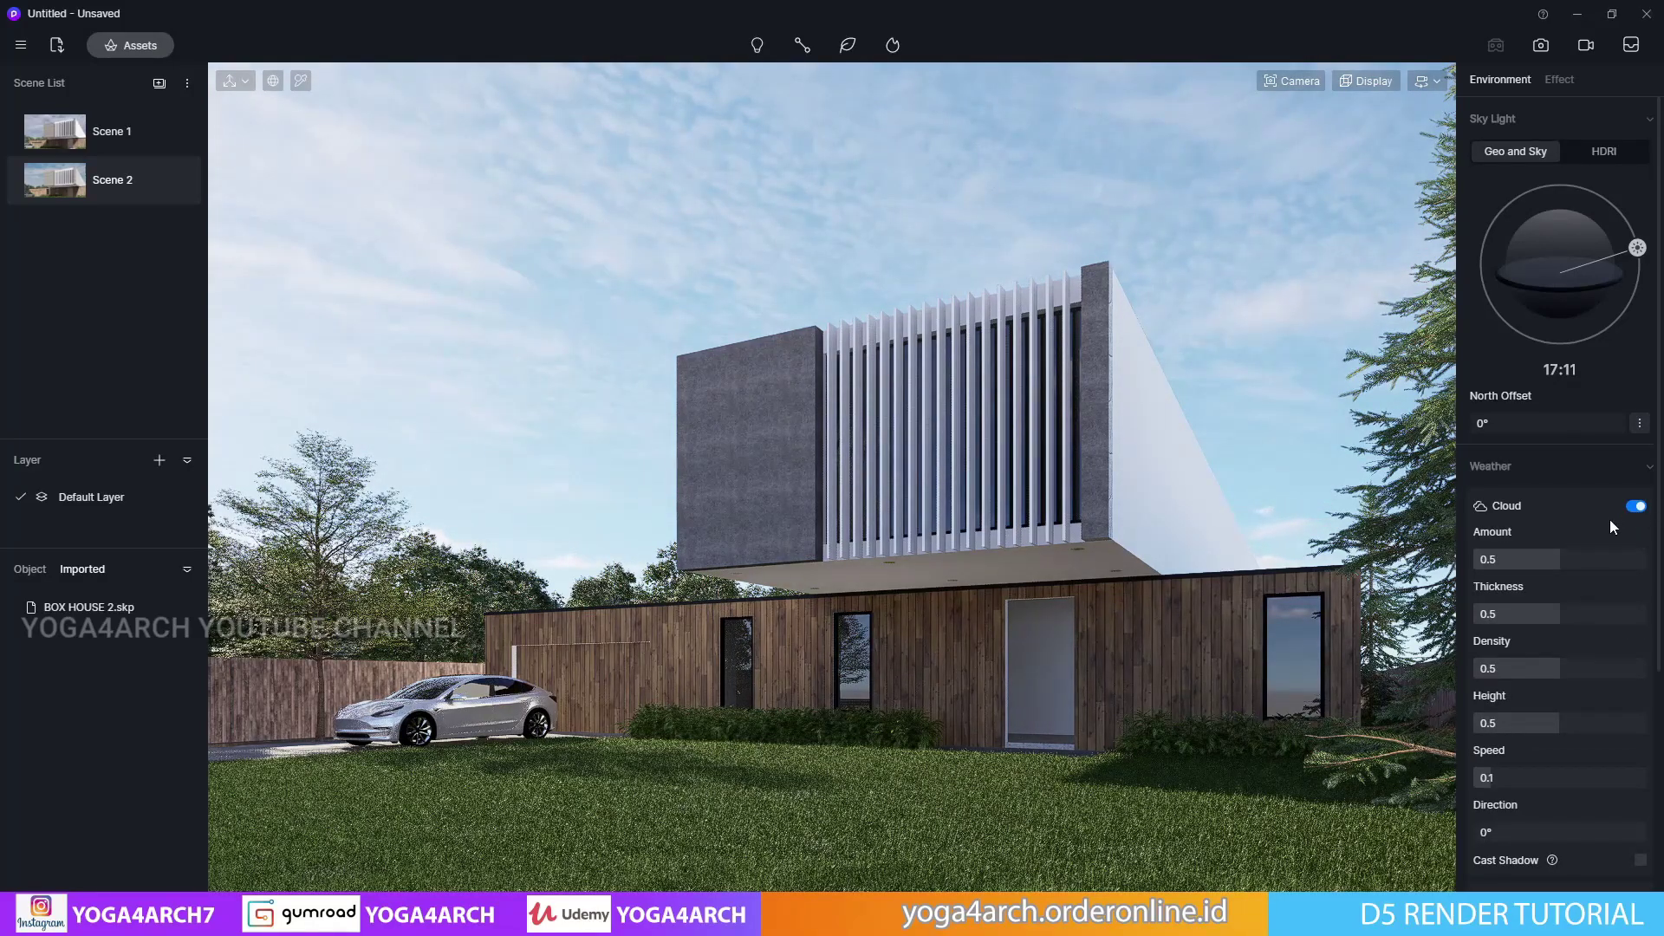
# Tune cloud speed, height, thickness, density and amount
pyautogui.moveTo(1488, 777); pyautogui.dragTo(1474, 778)
pyautogui.moveTo(1552, 723)
pyautogui.mouseDown()
pyautogui.moveTo(1468, 723)
pyautogui.moveTo(1647, 722)
pyautogui.mouseUp()
pyautogui.moveTo(1474, 613); pyautogui.dragTo(1647, 614)
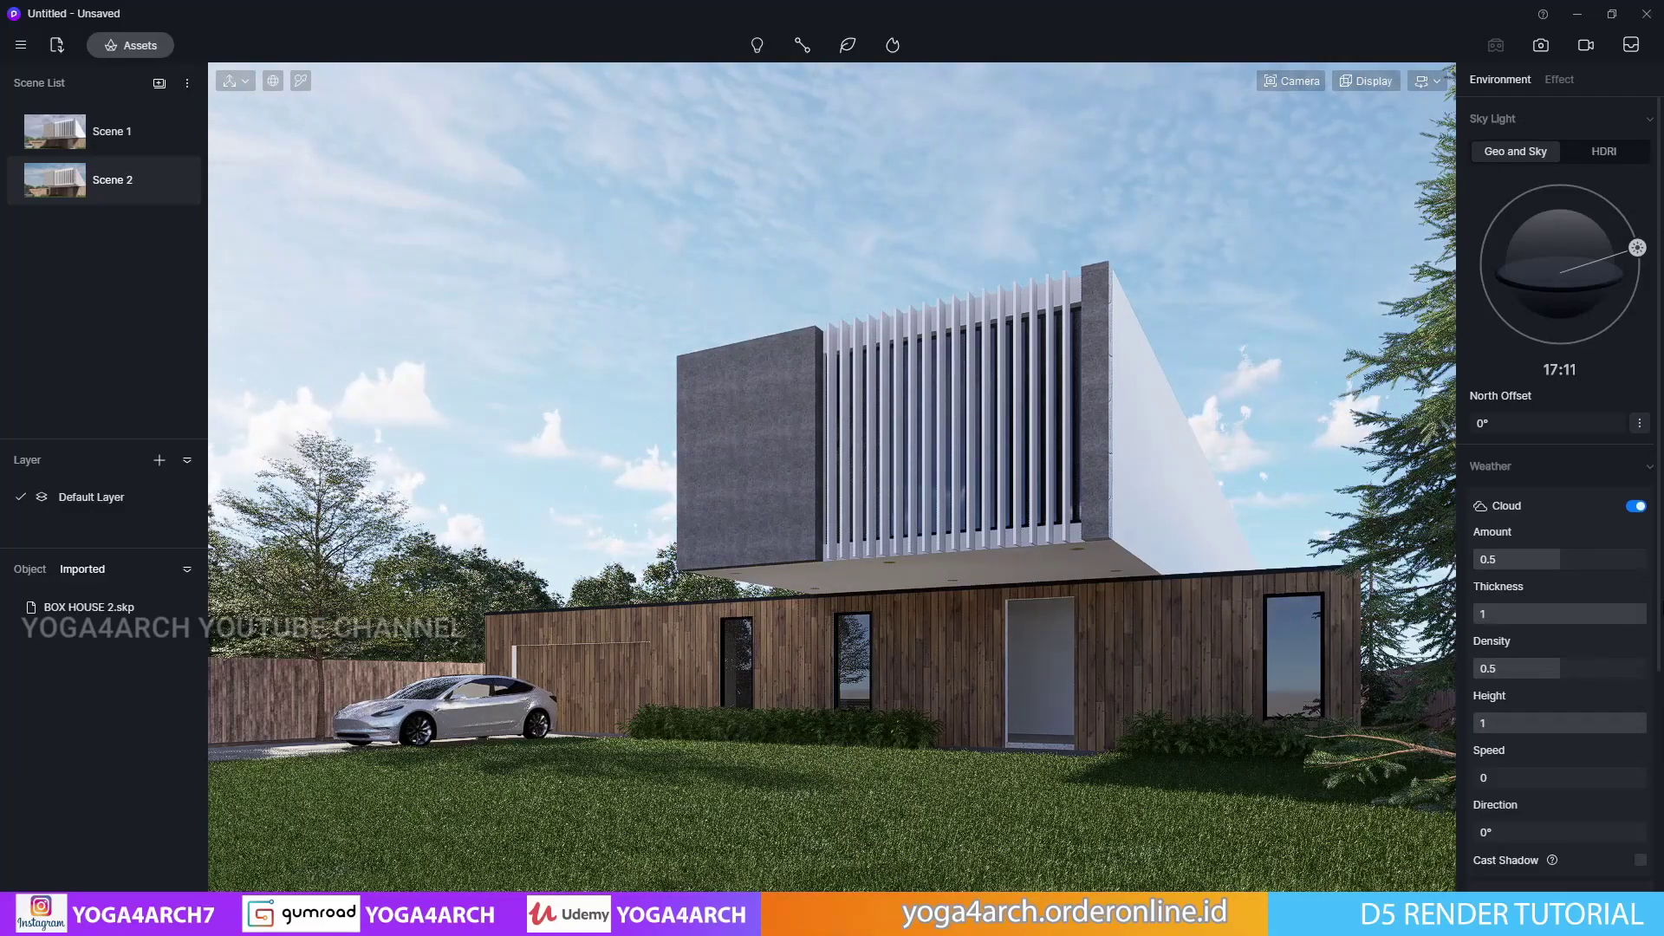
pyautogui.moveTo(1517, 669); pyautogui.dragTo(1605, 668)
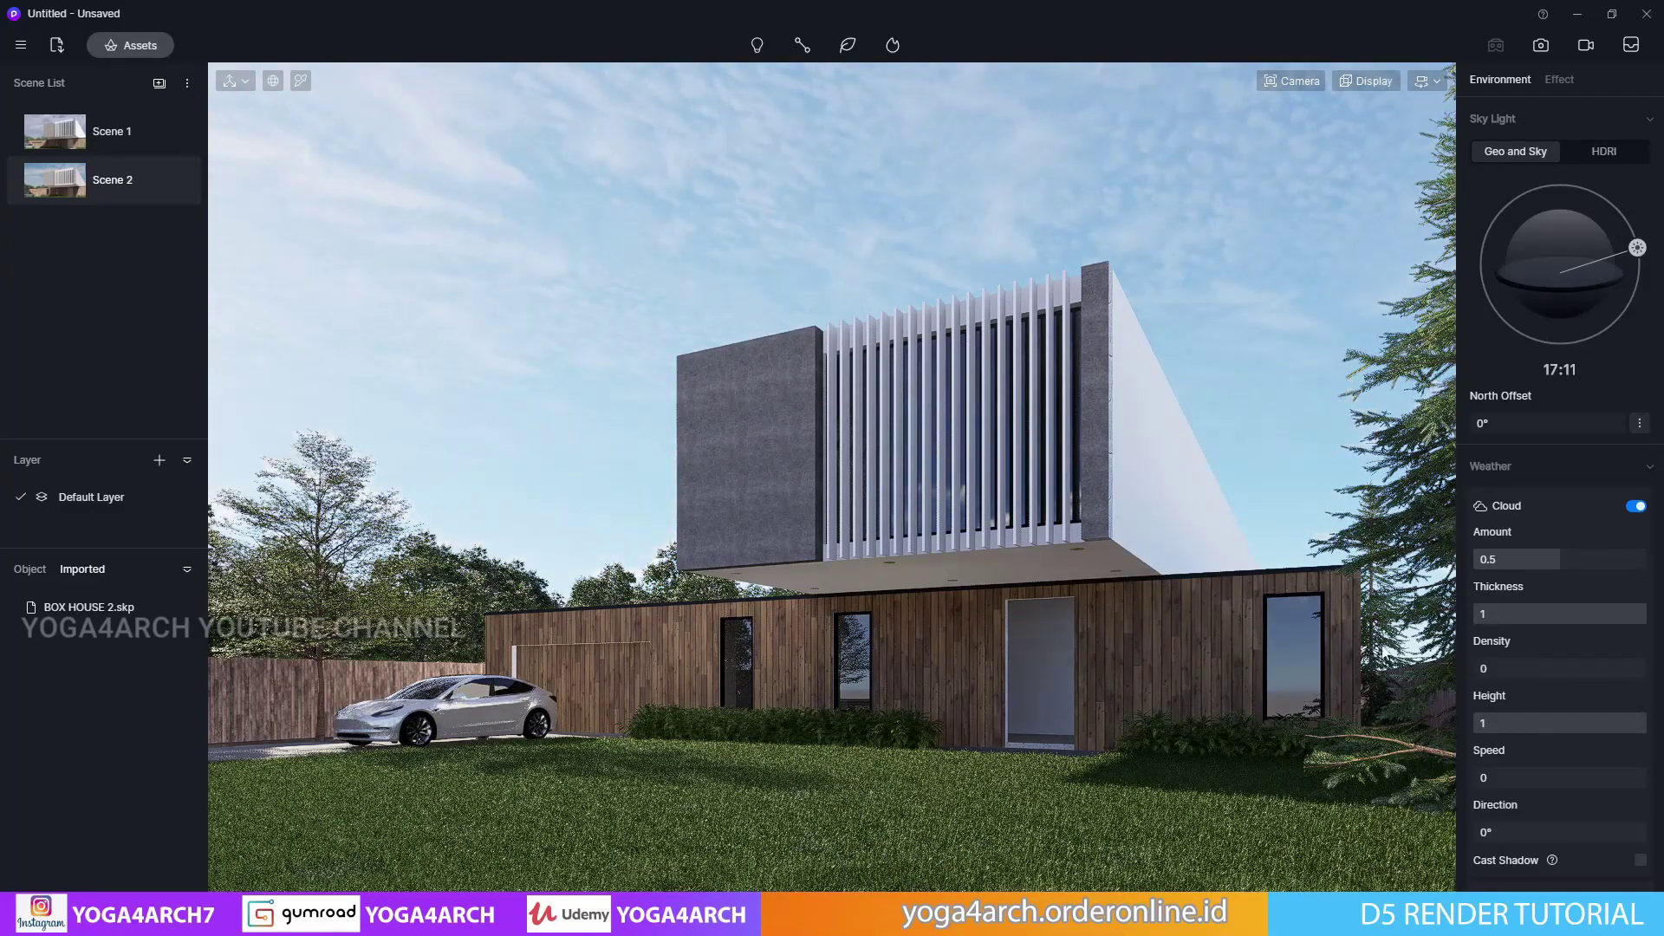
pyautogui.moveTo(1561, 559); pyautogui.dragTo(1615, 562)
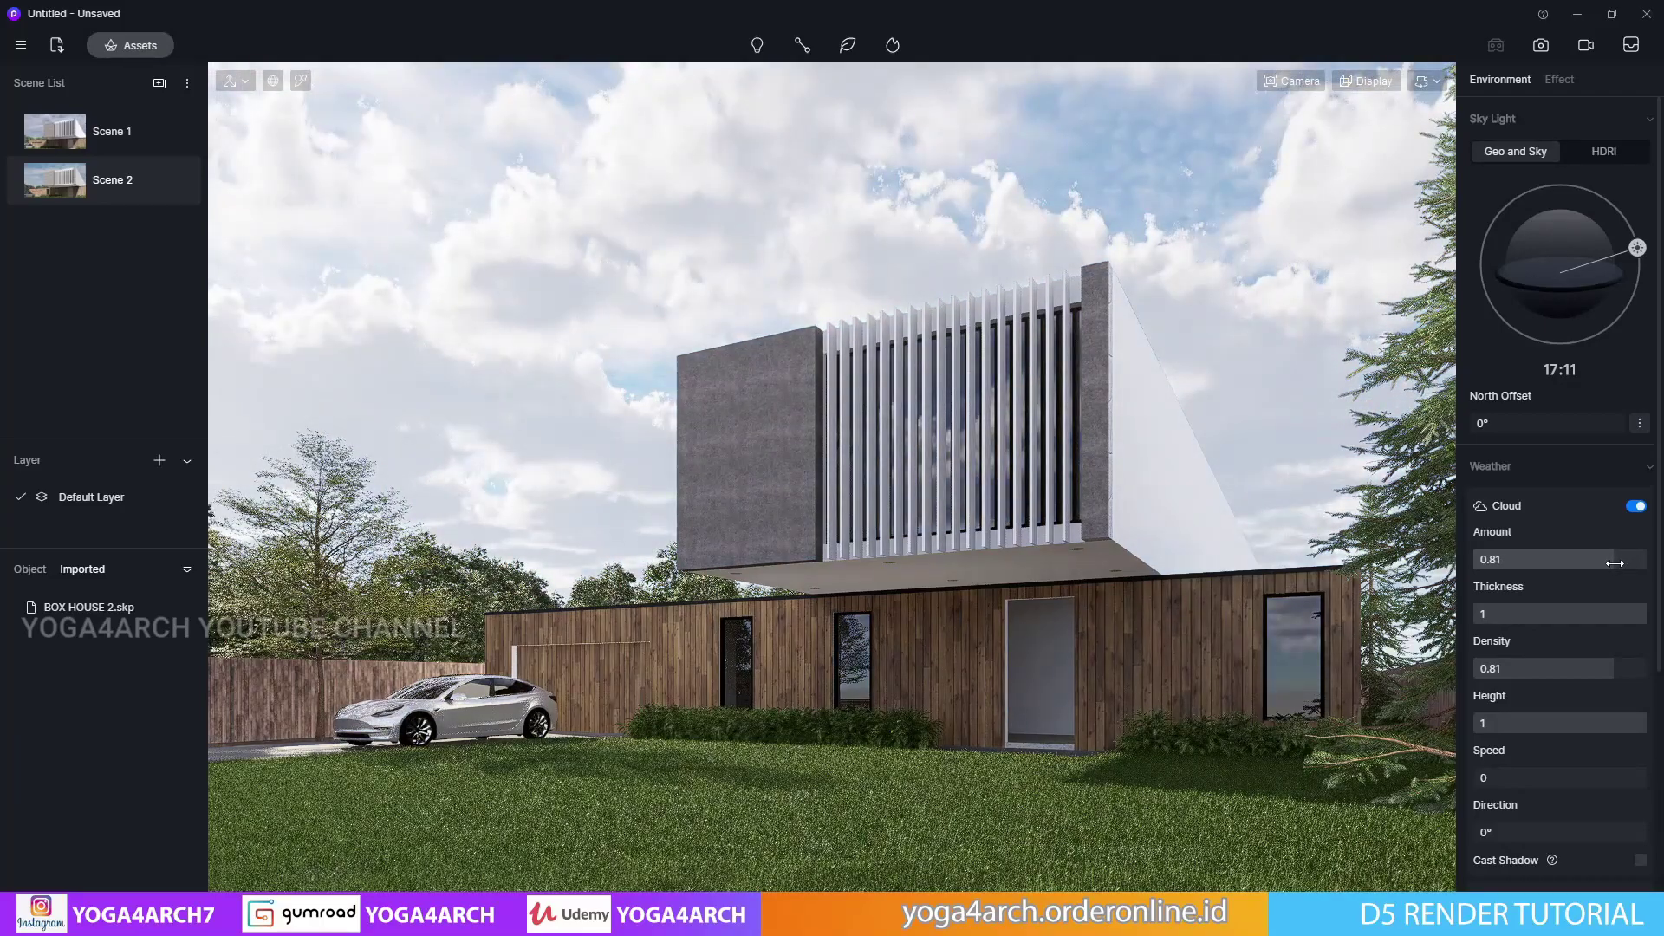
pyautogui.moveTo(1615, 563); pyautogui.dragTo(1539, 568)
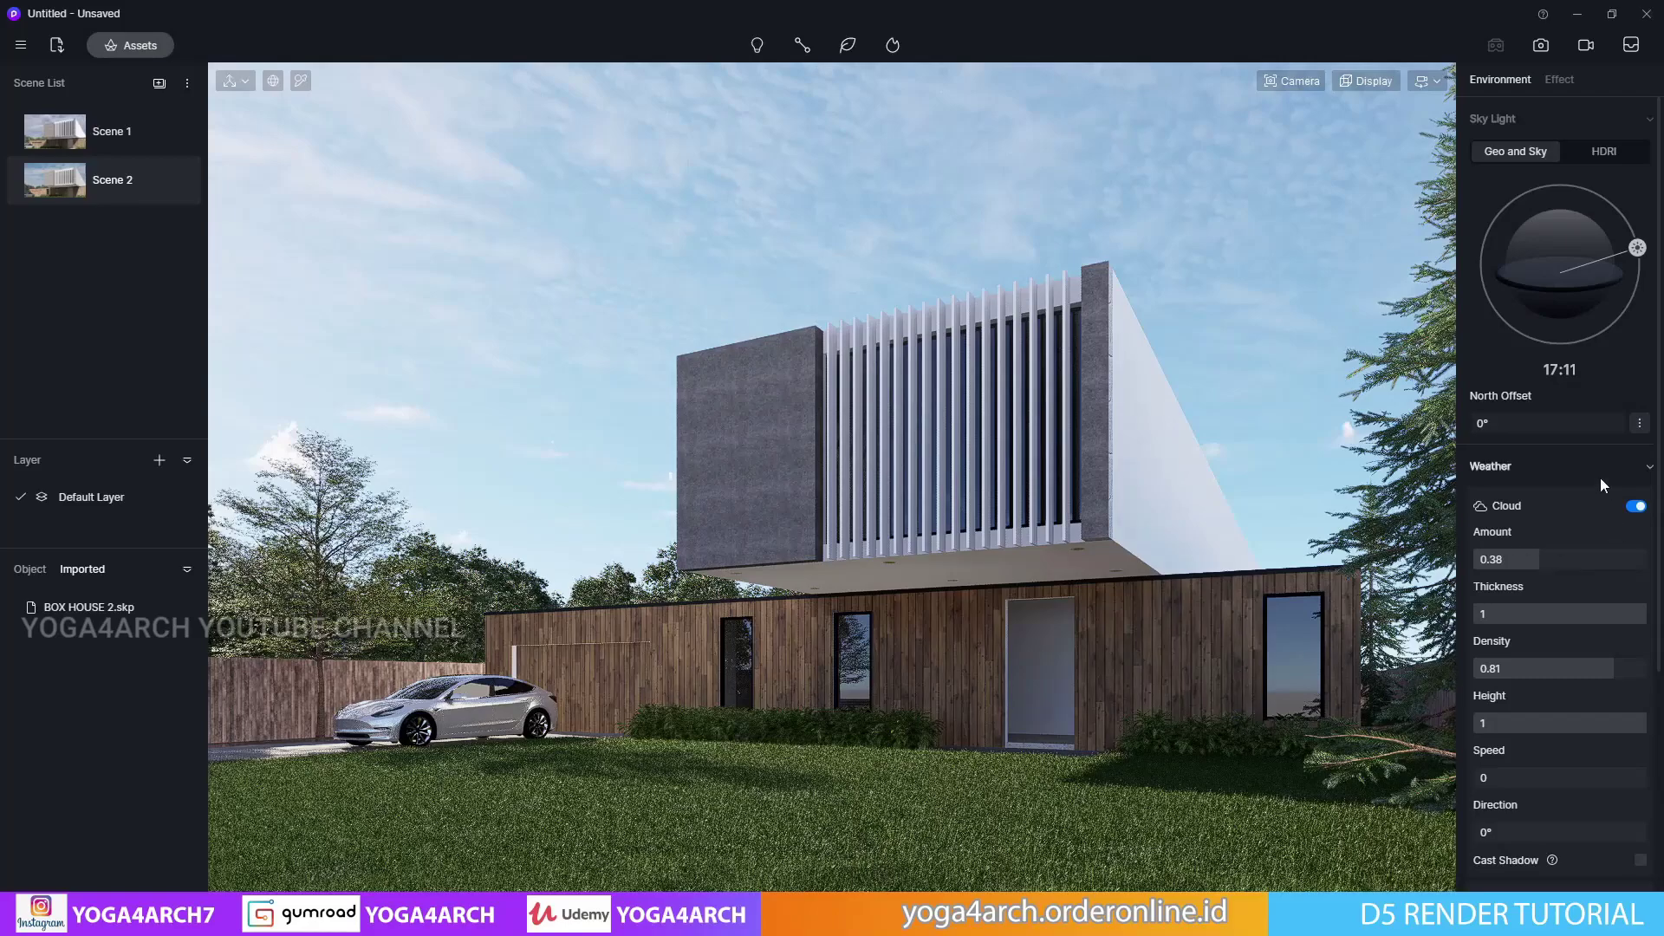
# Set north offset to -52° and settle clouds at amount 0.41, density 0.84
pyautogui.moveTo(1502, 429); pyautogui.dragTo(1526, 439)
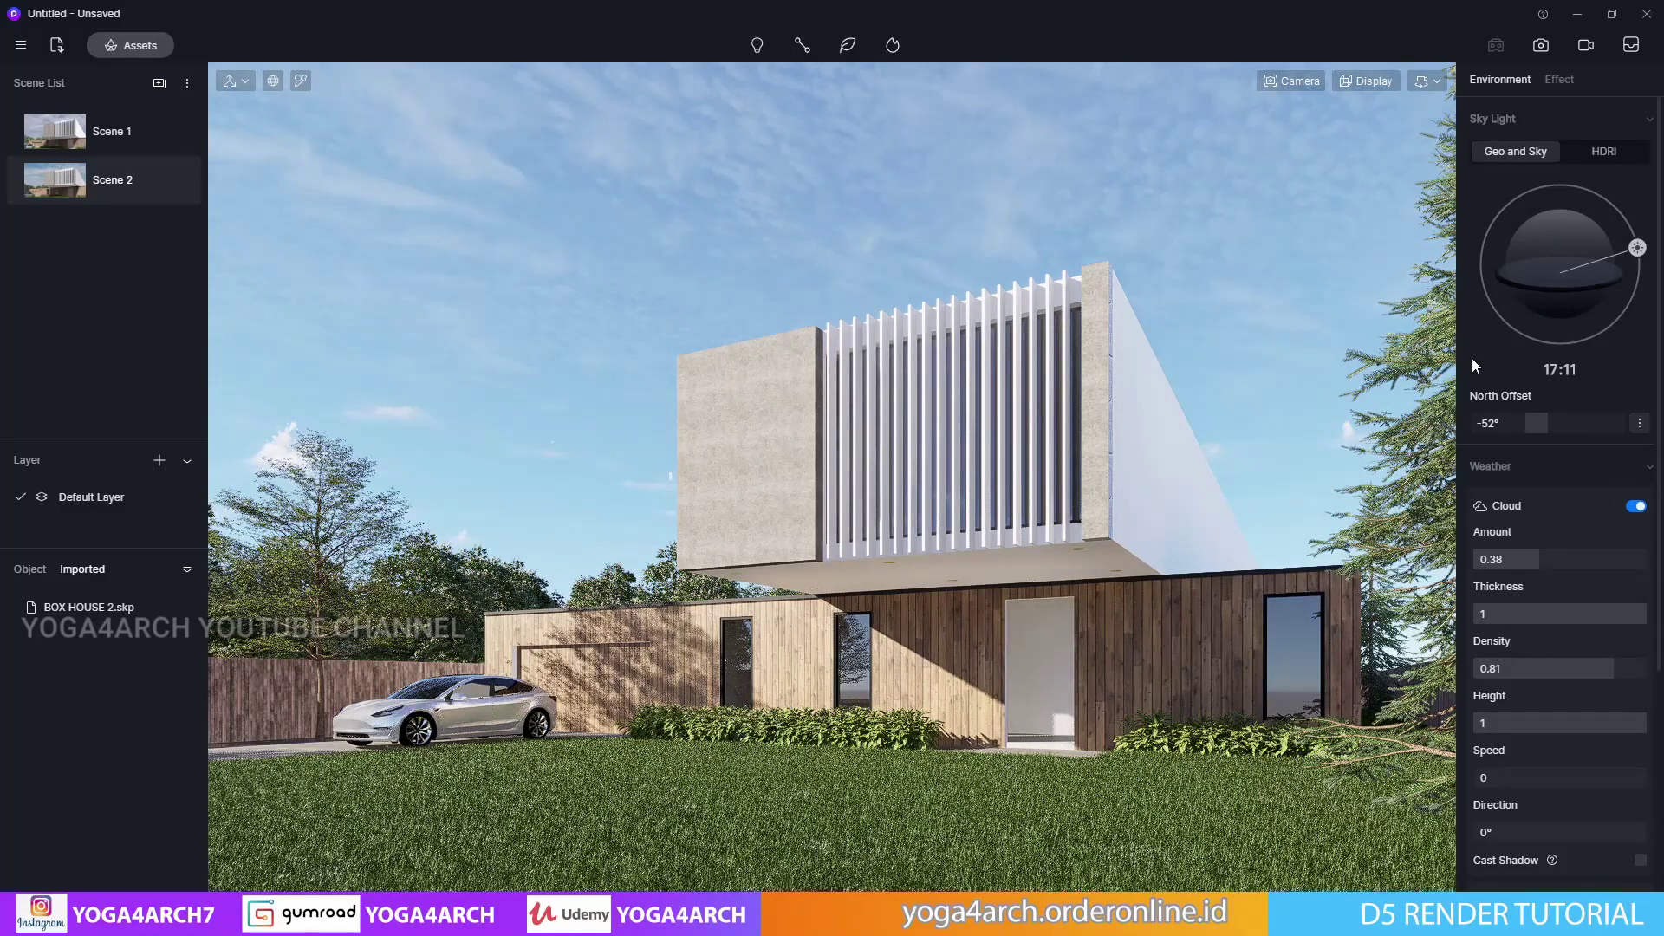
pyautogui.moveTo(1658, 390)
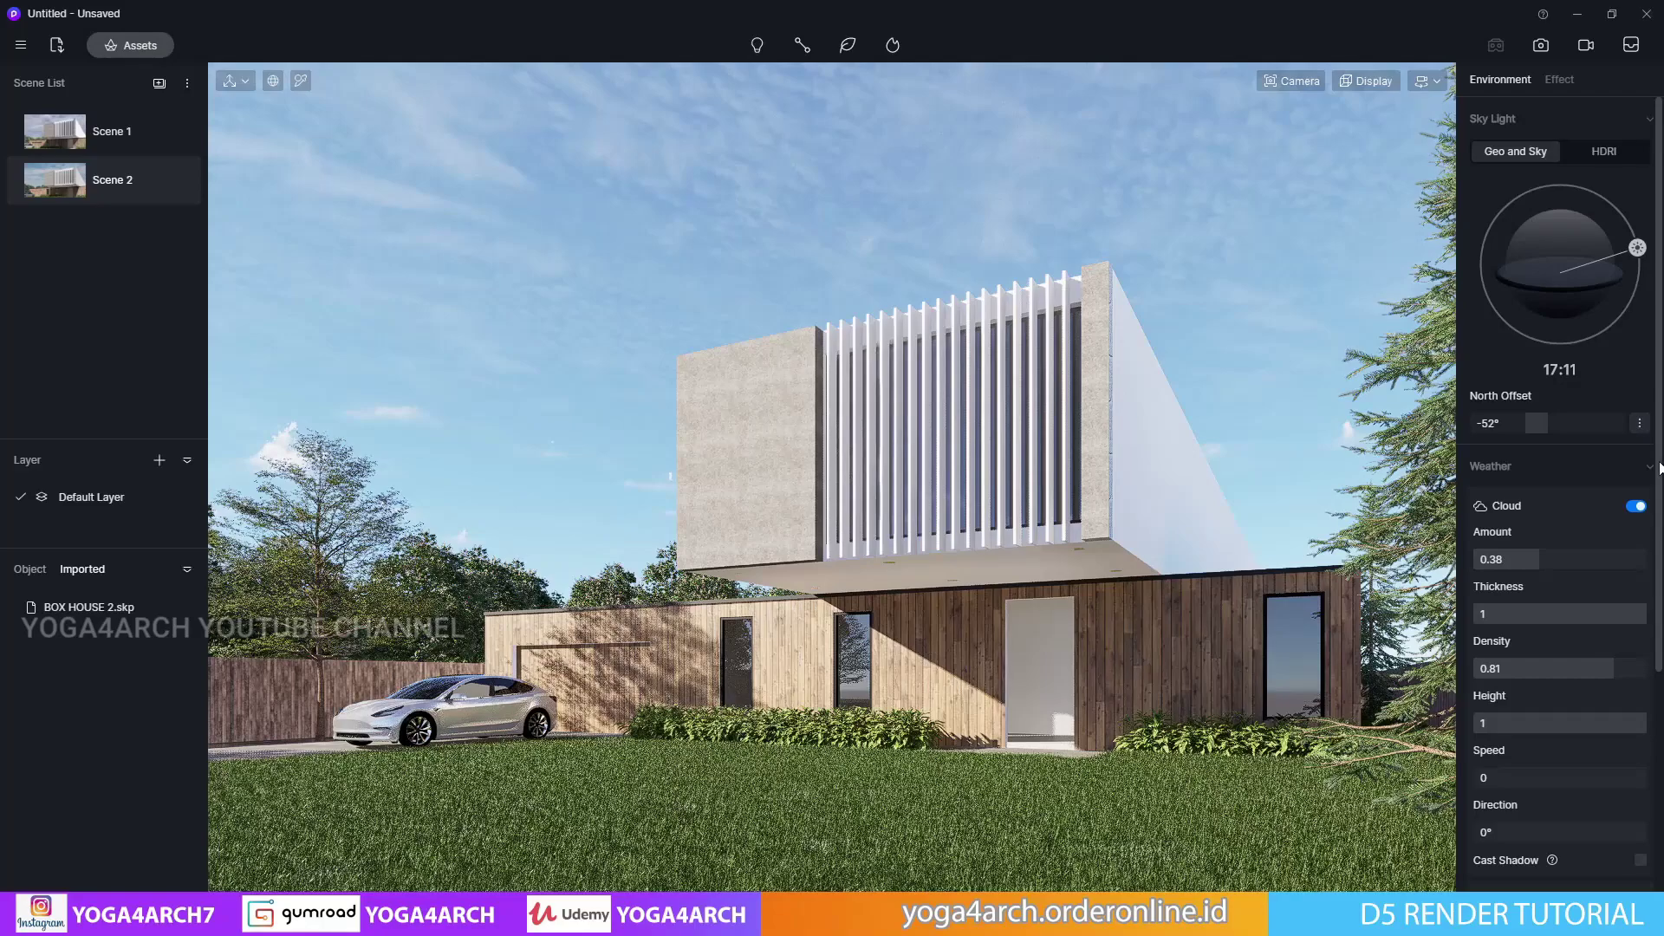
pyautogui.moveTo(1536, 559)
pyautogui.mouseDown()
pyautogui.moveTo(1492, 559)
pyautogui.moveTo(1544, 559)
pyautogui.moveTo(1555, 614)
pyautogui.mouseUp()
pyautogui.click(1534, 615)
pyautogui.moveTo(1613, 668); pyautogui.dragTo(1490, 718)
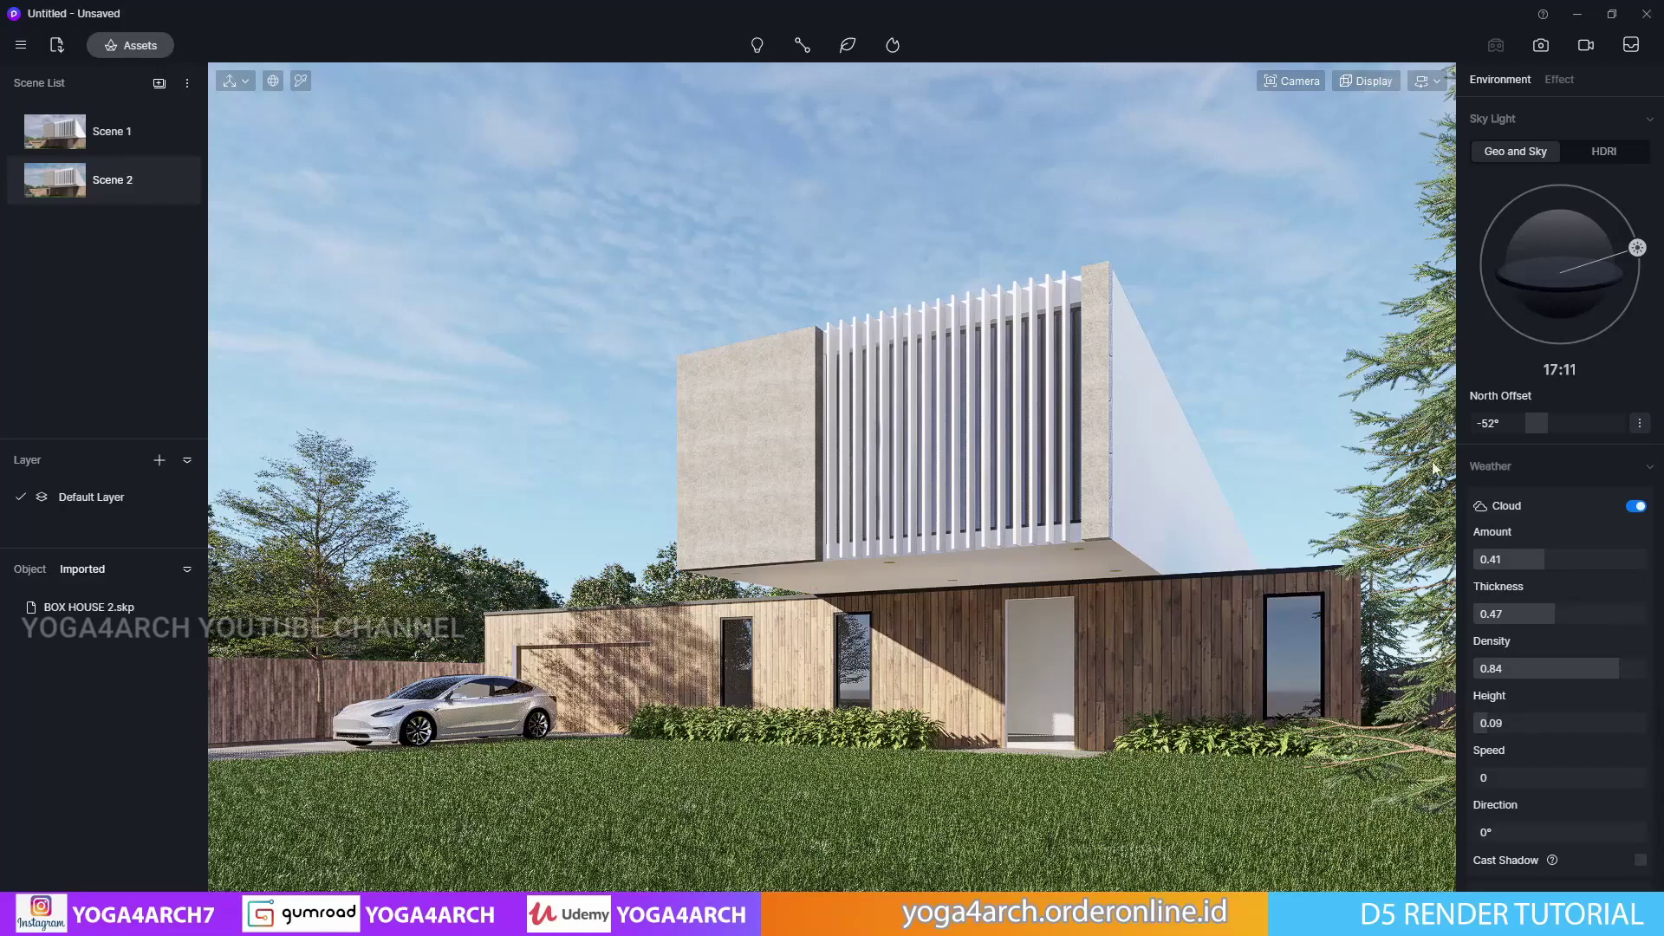
pyautogui.click(1560, 78)
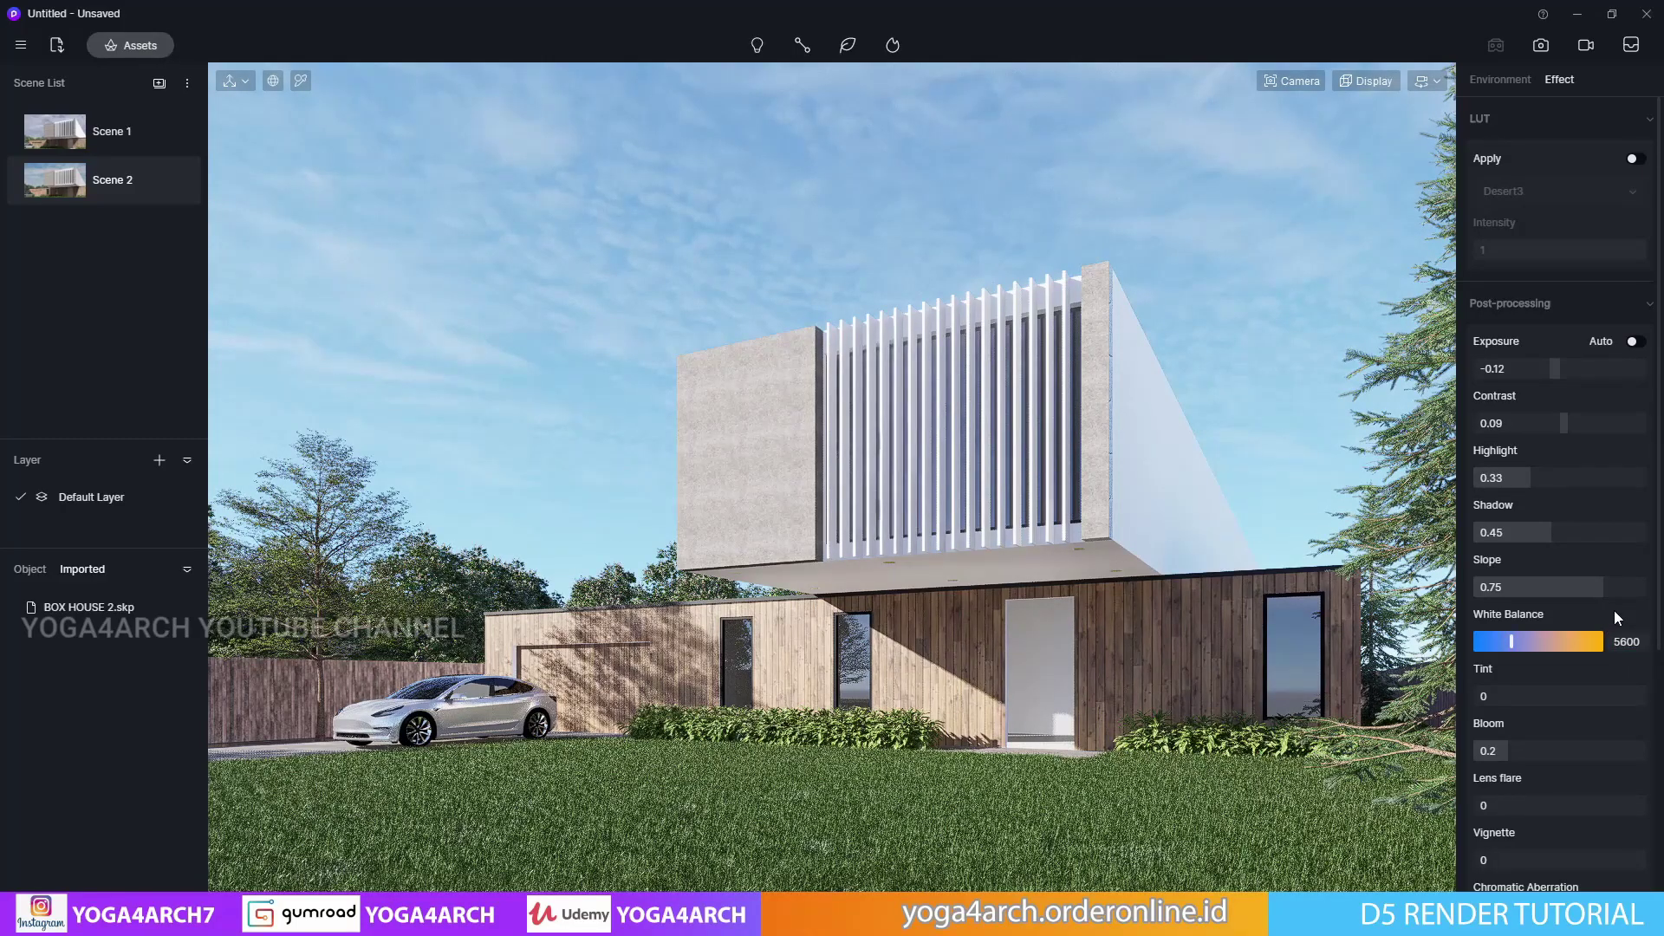
# Set post-processing shadow to 0.6 and exposure to -0.19, then update Scene 2
pyautogui.moveTo(1561, 532); pyautogui.dragTo(1579, 524)
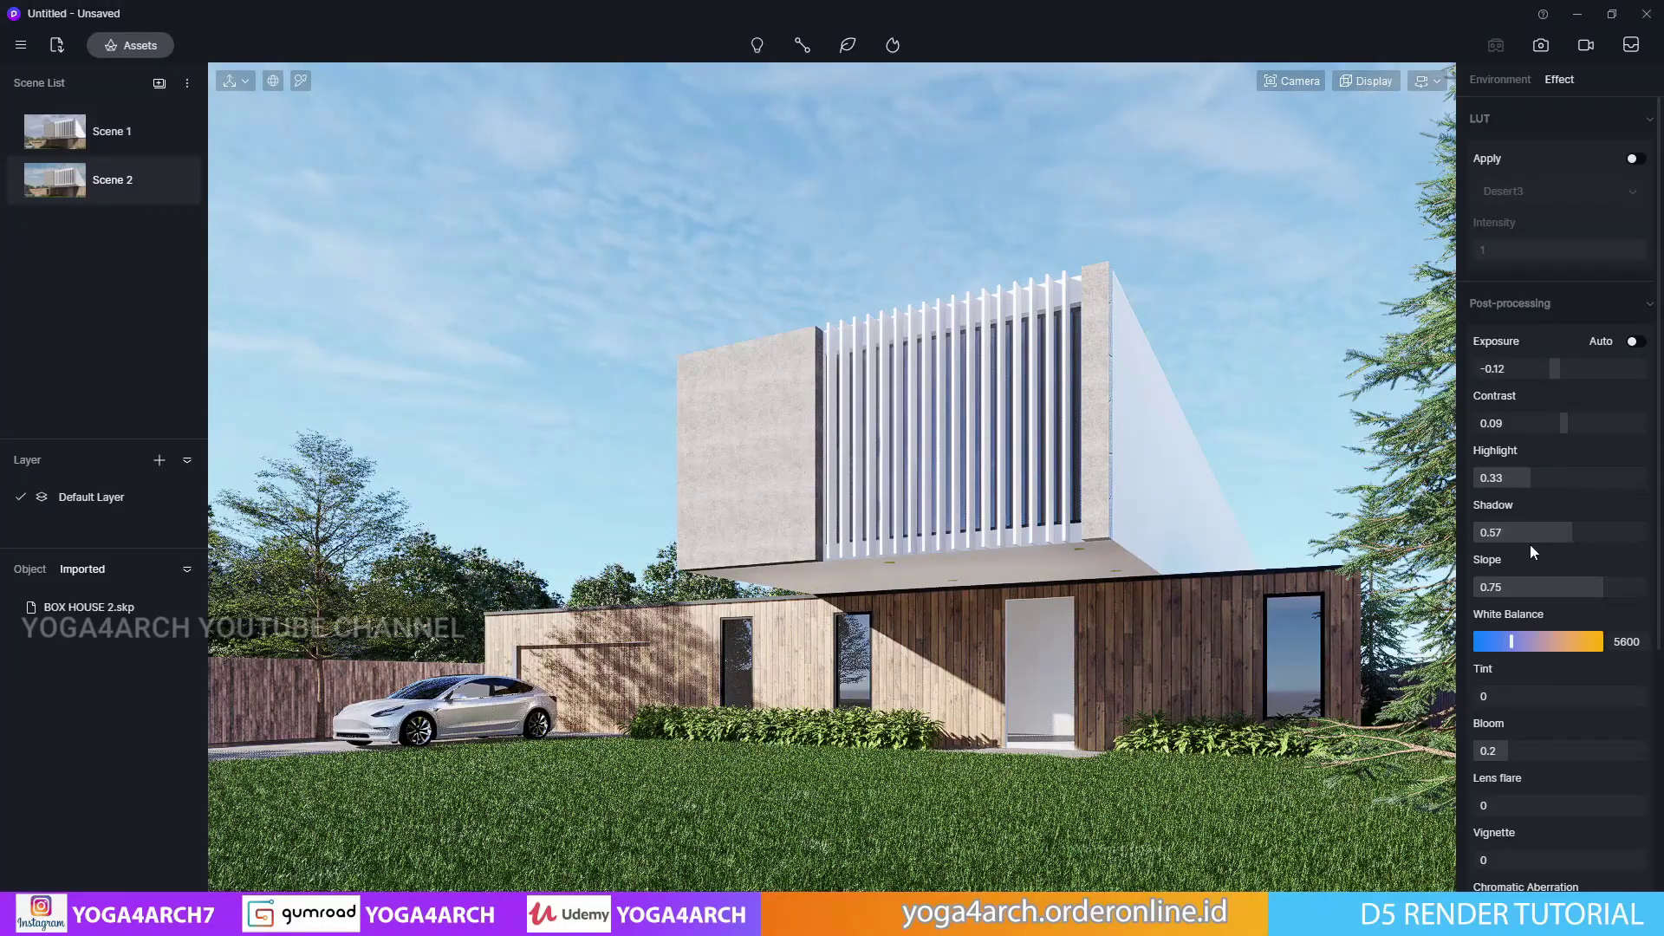
pyautogui.doubleClick(1576, 535)
pyautogui.write('6')
pyautogui.press('Return')
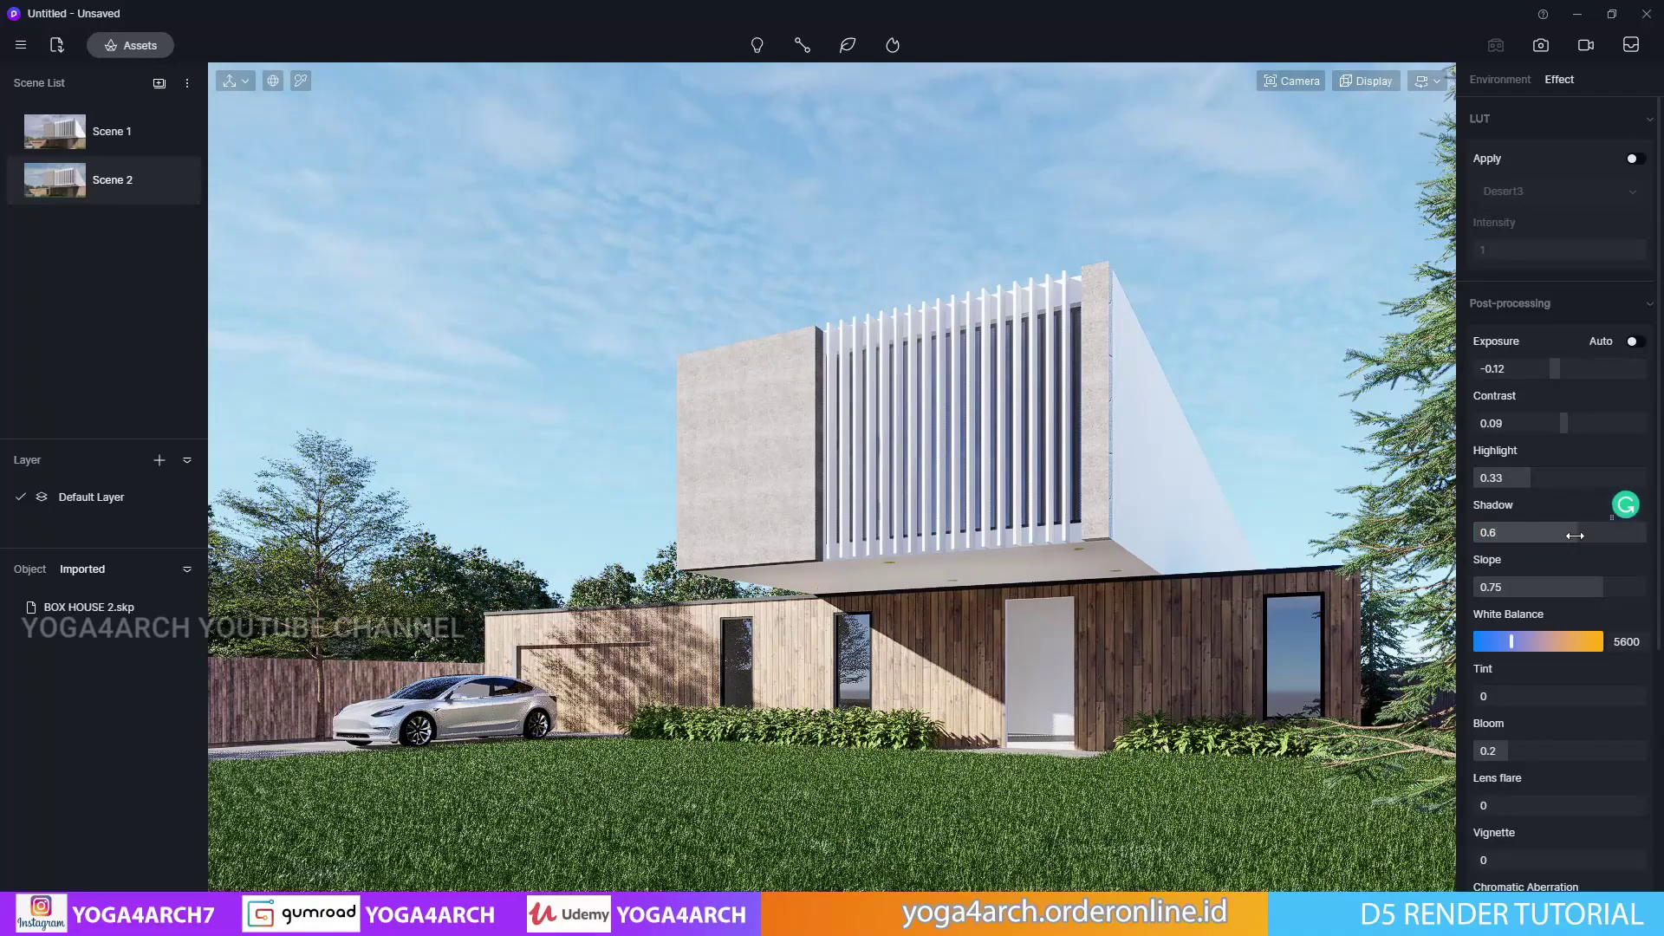
pyautogui.moveTo(1555, 369); pyautogui.dragTo(1544, 369)
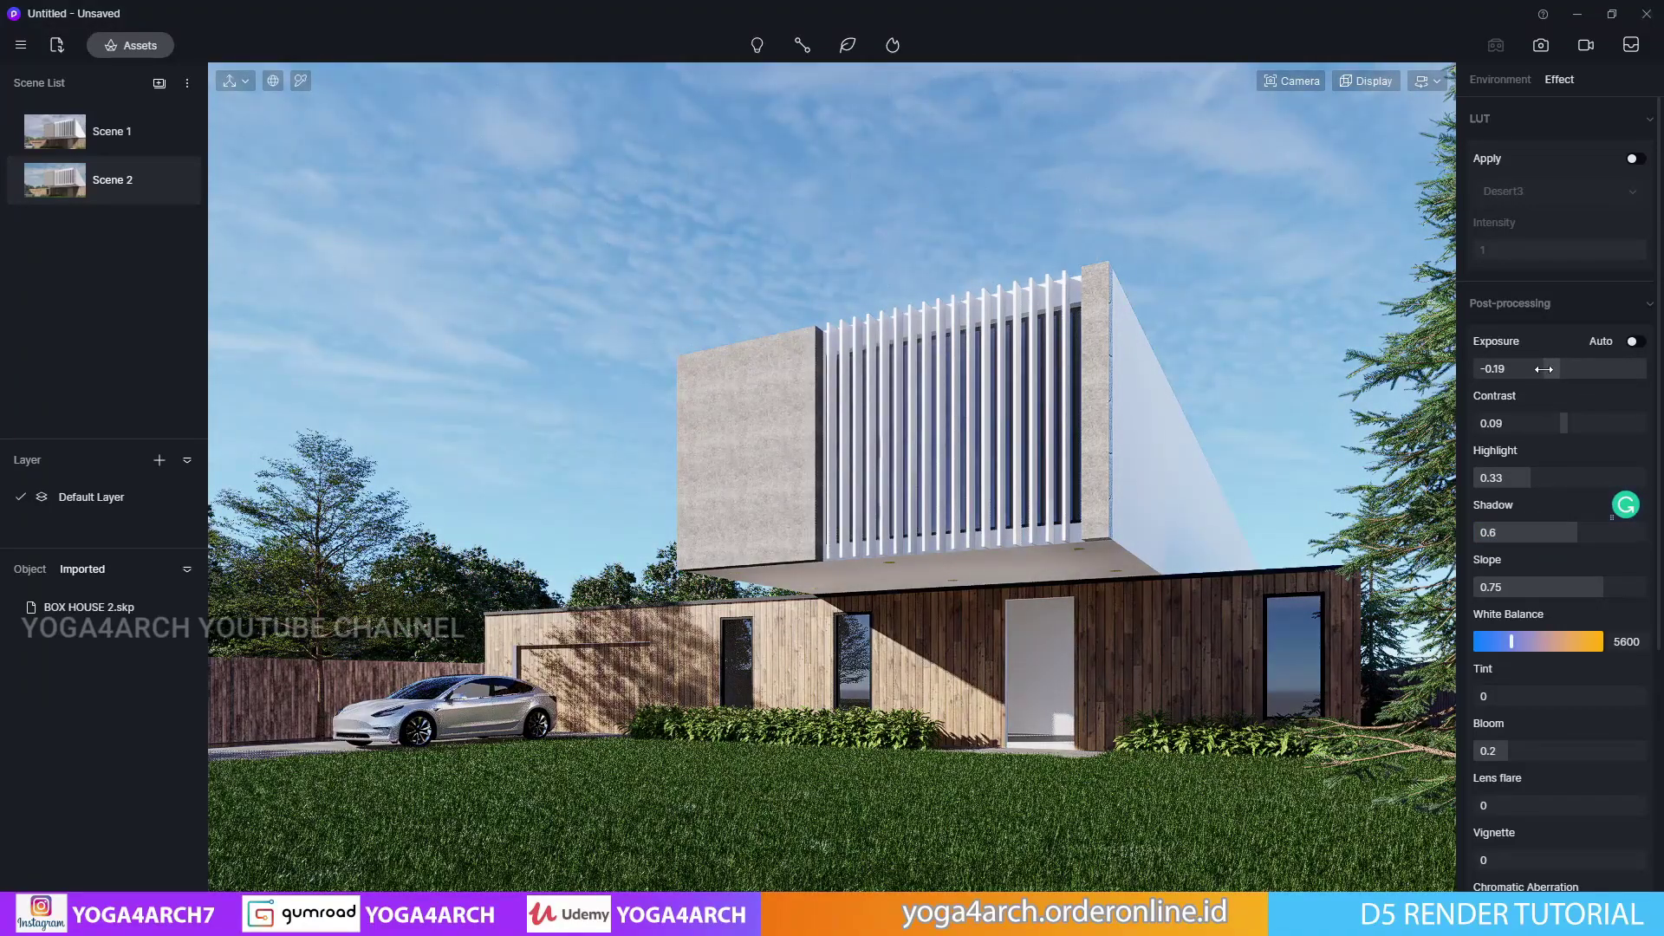
pyautogui.click(177, 178)
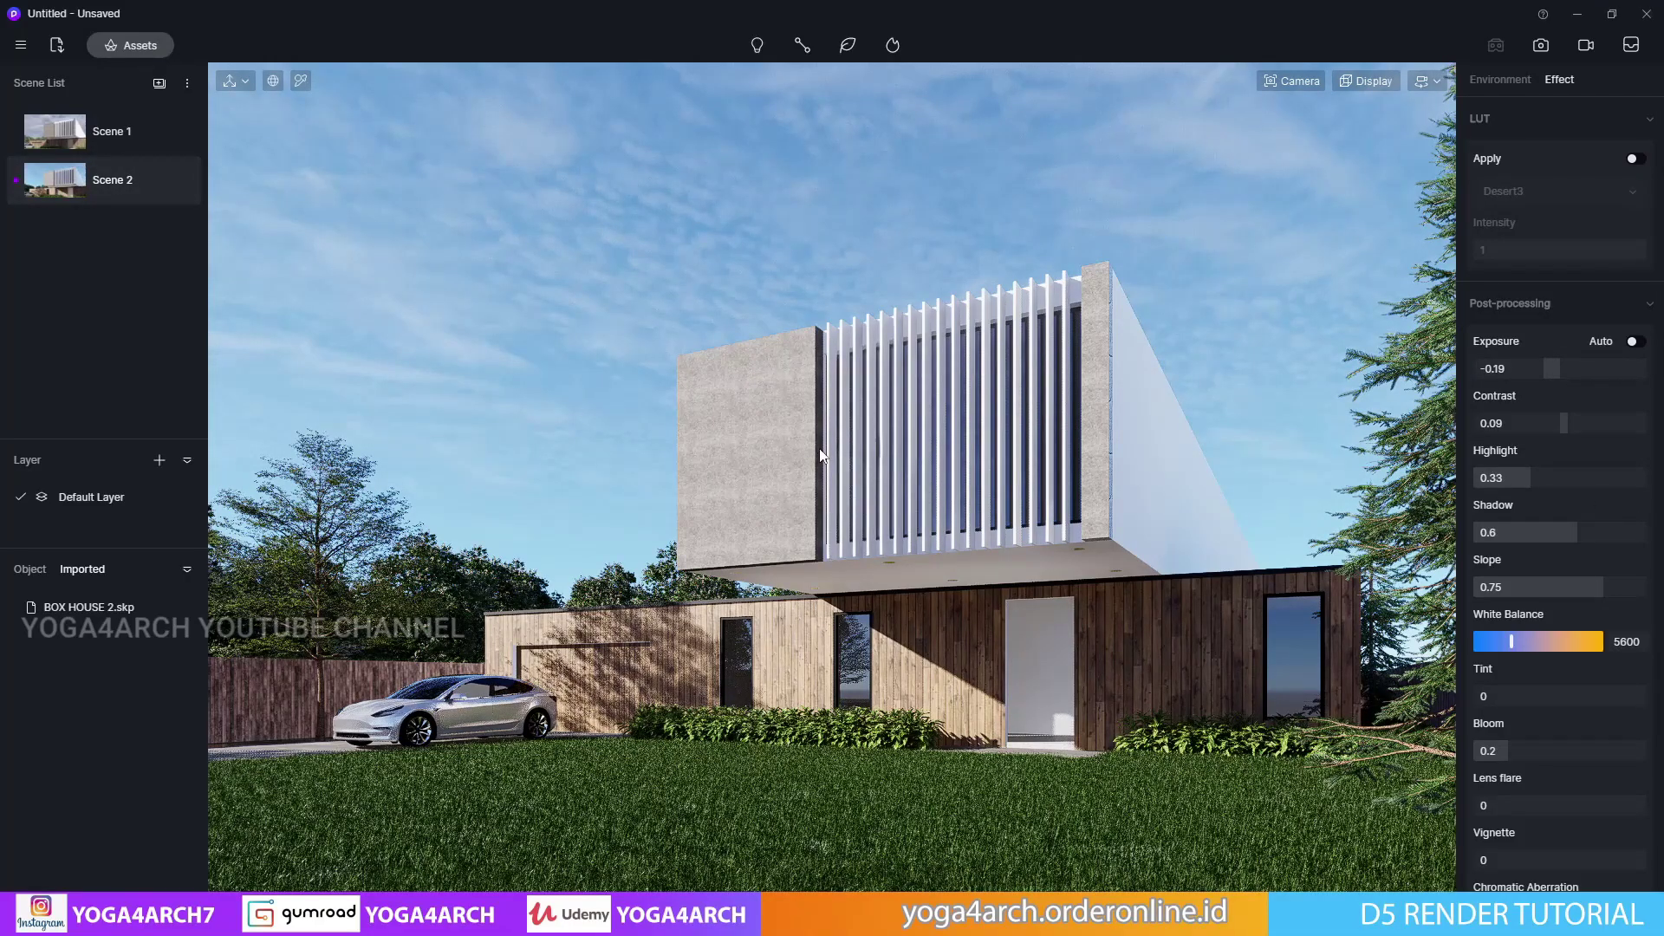
# Choose the Mother and daughter 02 figure from the Character assets
pyautogui.click(138, 46)
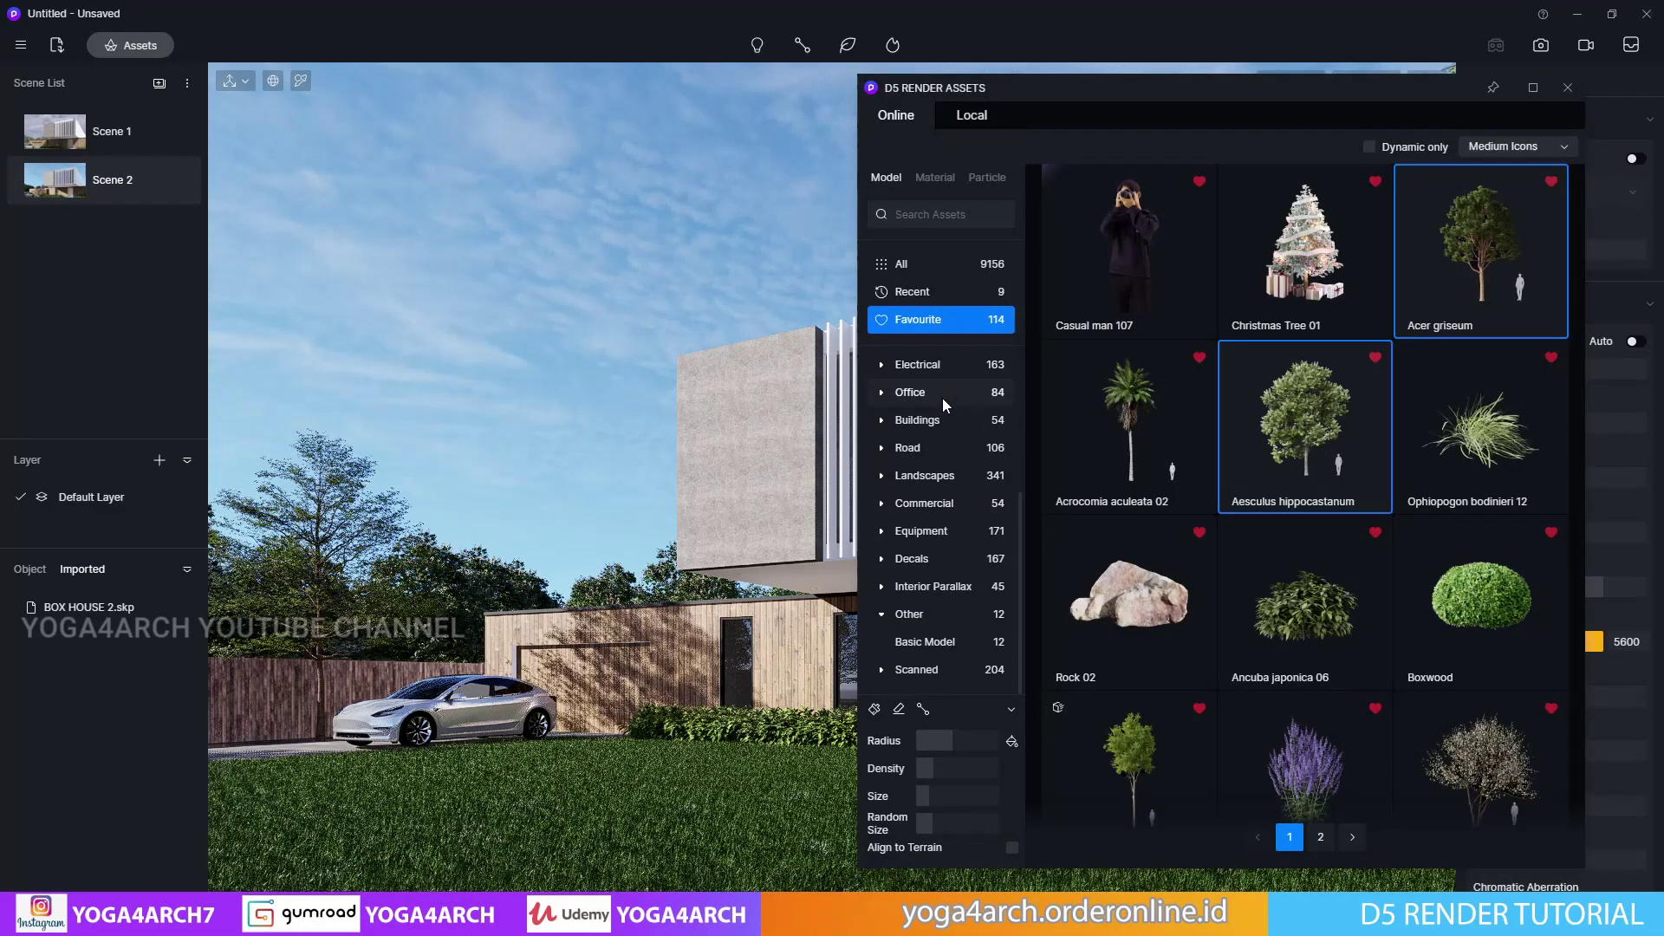
pyautogui.scroll(3, 942, 401)
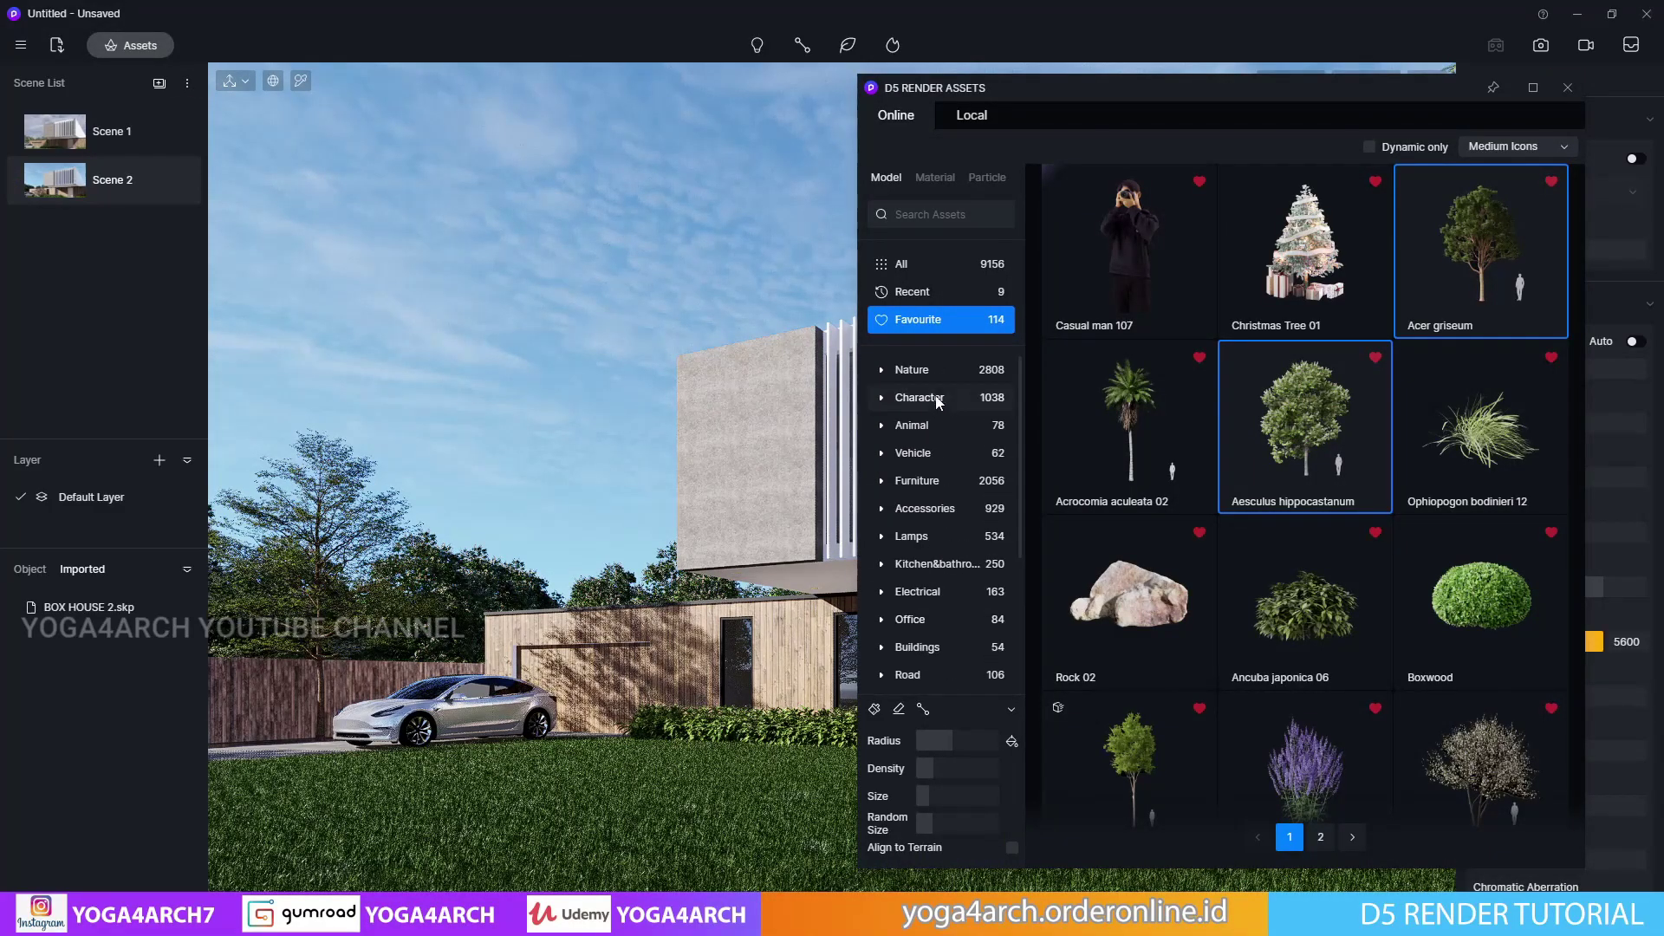
pyautogui.click(950, 401)
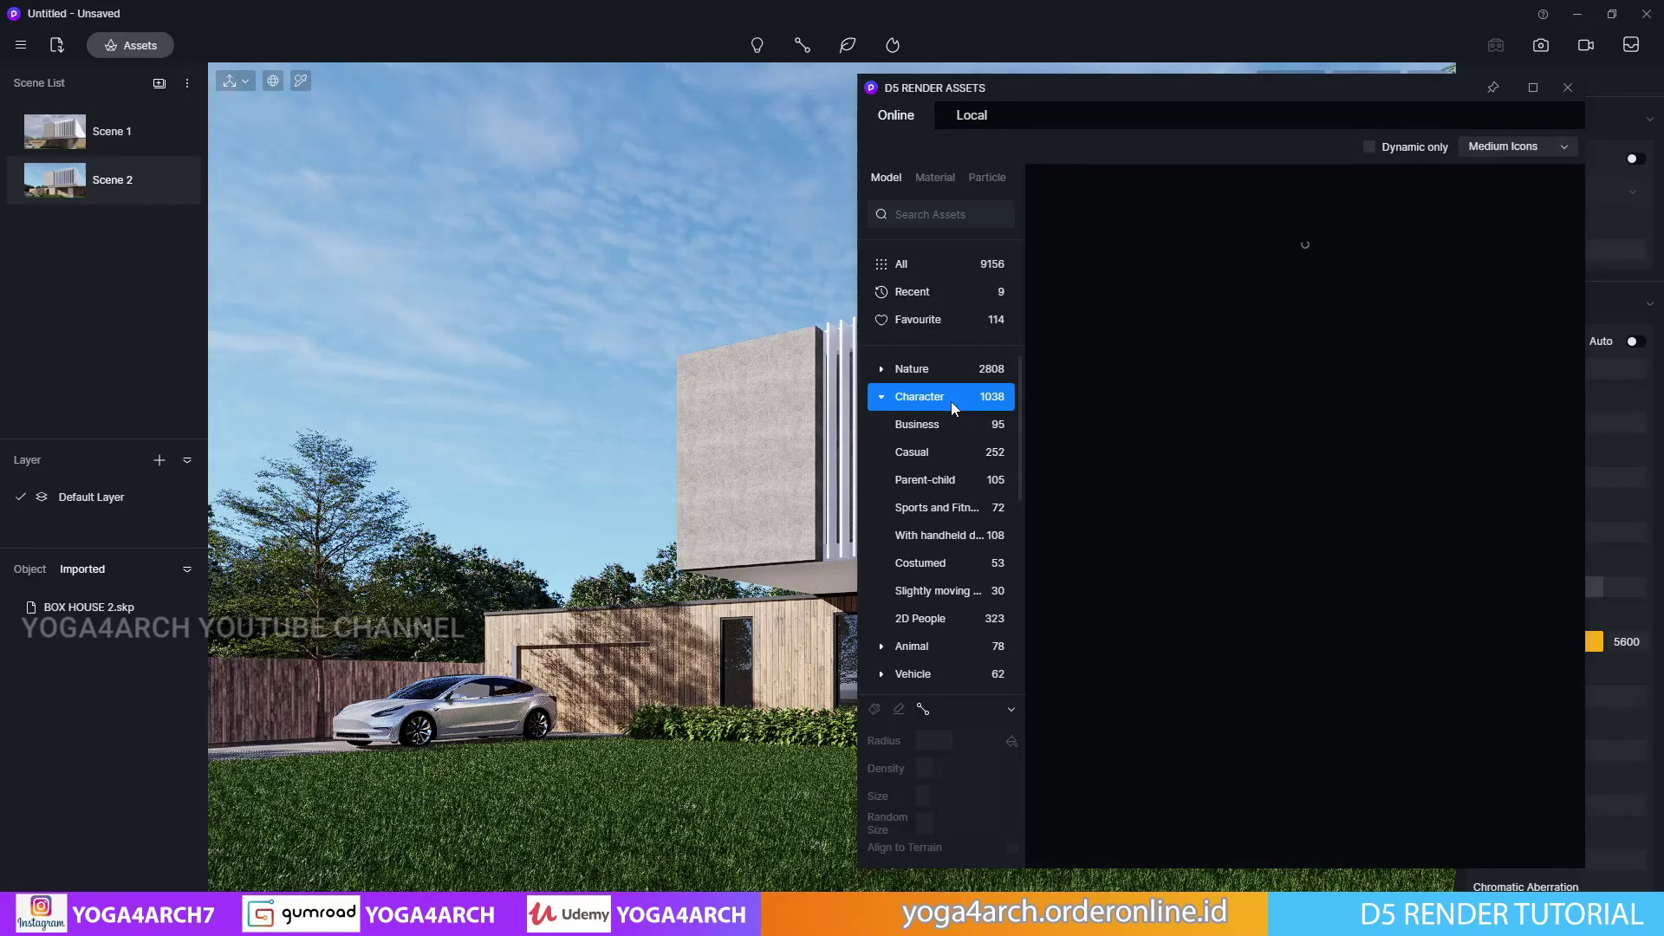
pyautogui.moveTo(1189, 91); pyautogui.dragTo(329, 73)
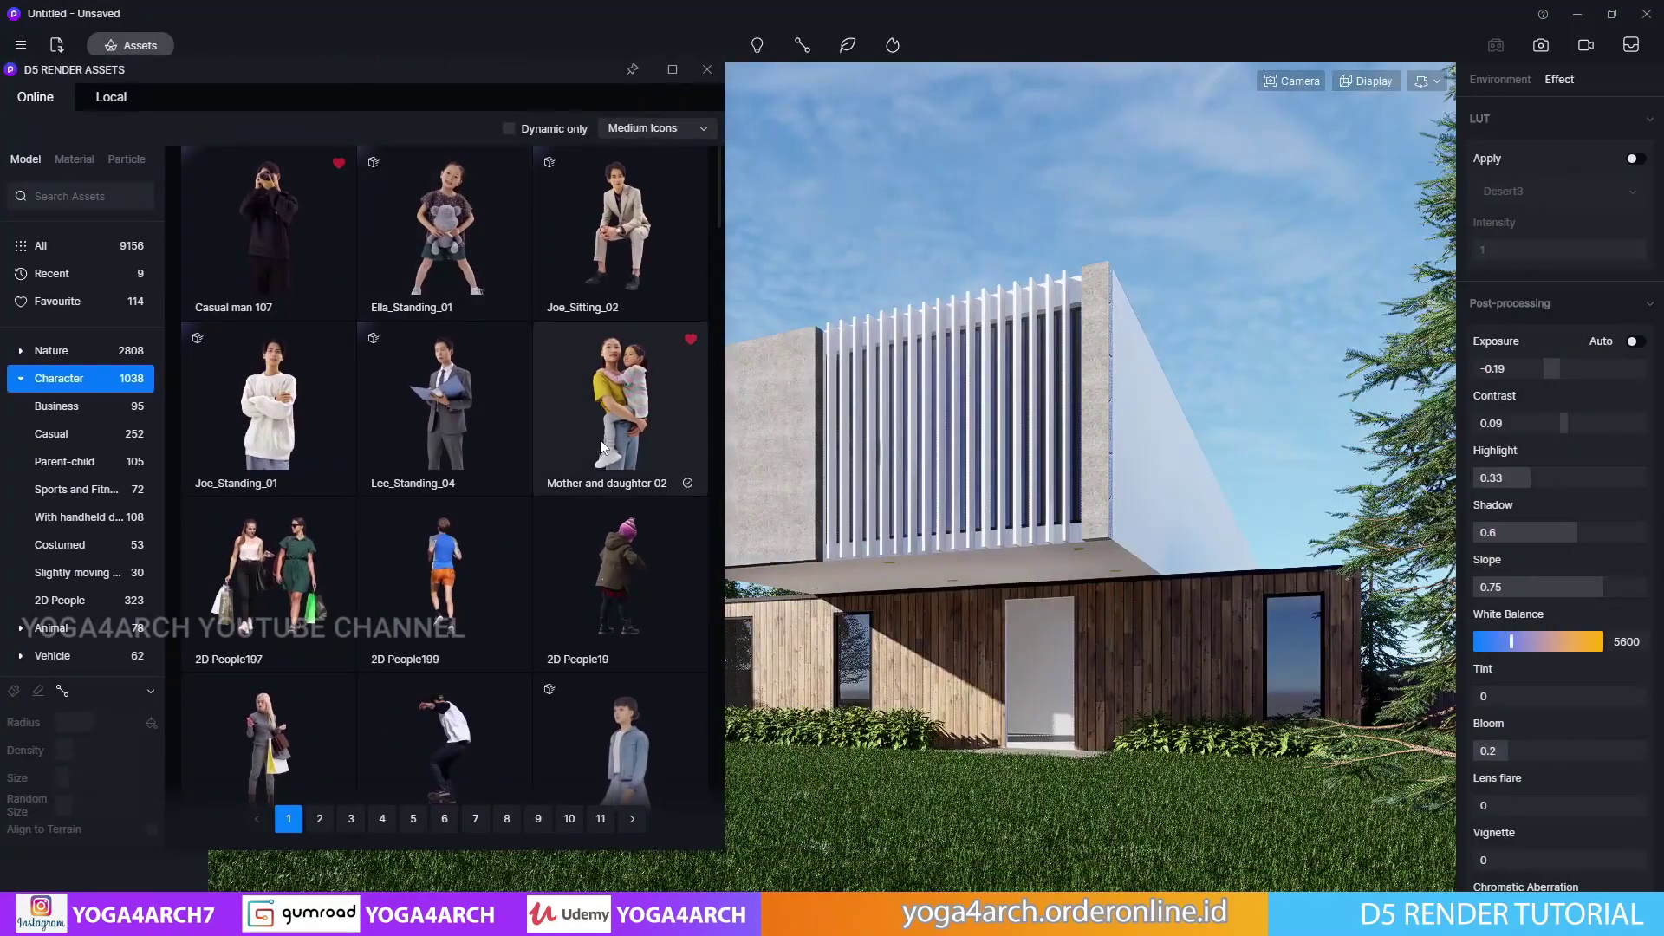
pyautogui.click(620, 403)
# Place the figure in front of the entrance door, rotated 118° toward the camera
pyautogui.click(1032, 754)
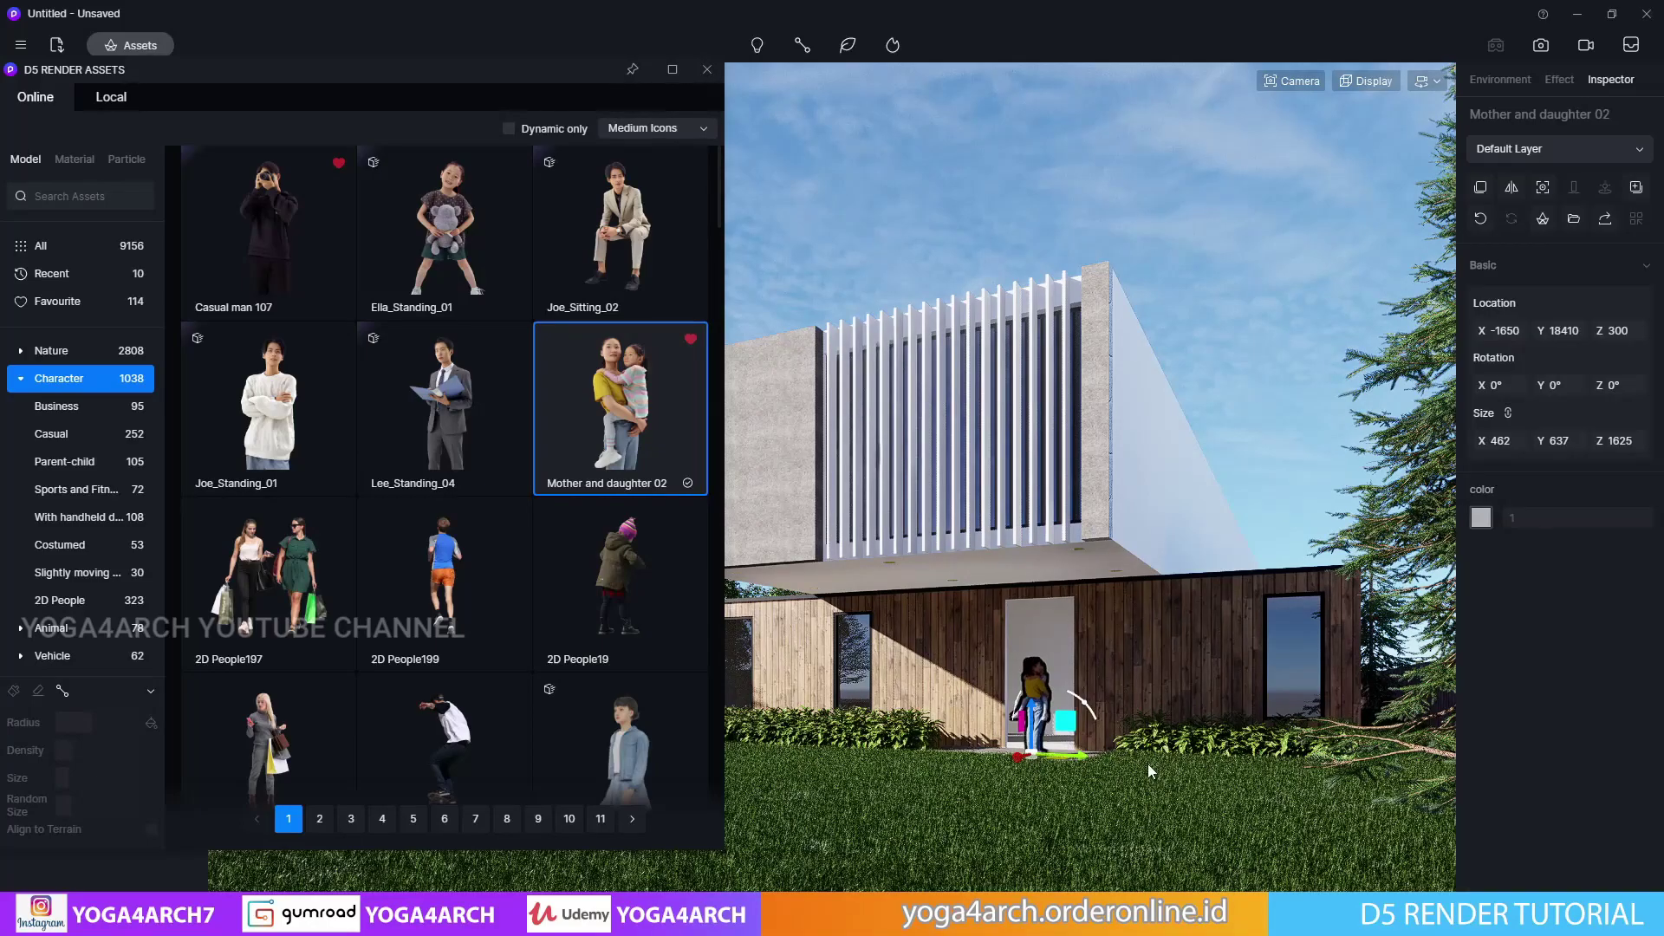
pyautogui.scroll(3, 1105, 764)
pyautogui.scroll(3, 1096, 744)
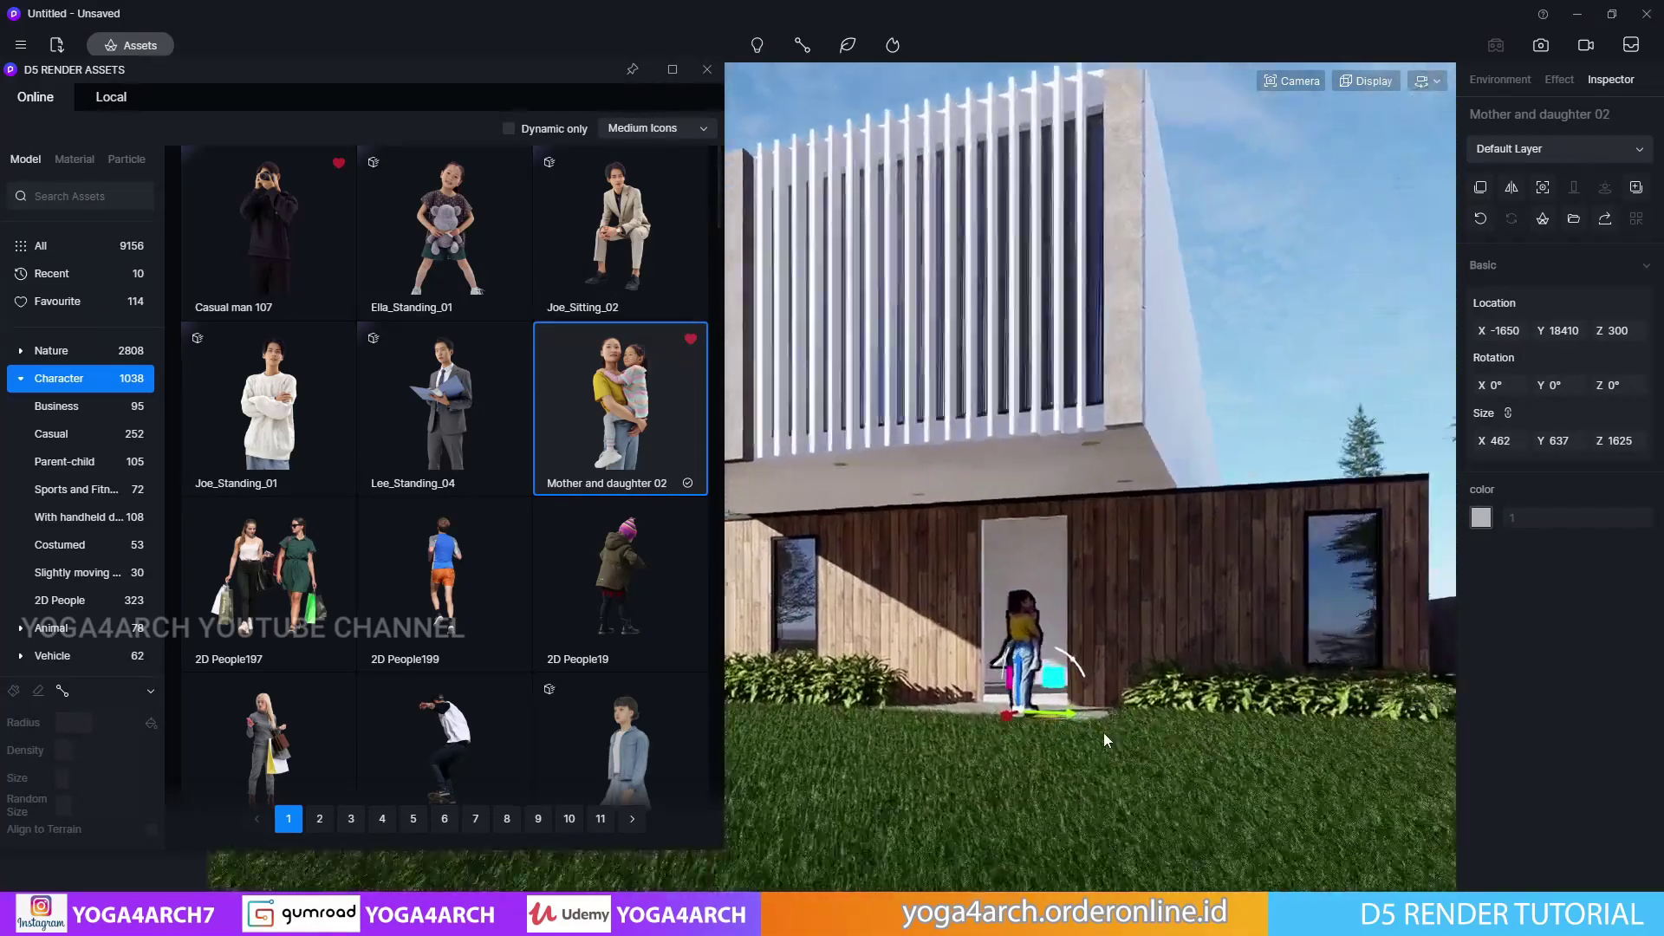
pyautogui.scroll(3, 1105, 732)
pyautogui.moveTo(1075, 815); pyautogui.dragTo(888, 797)
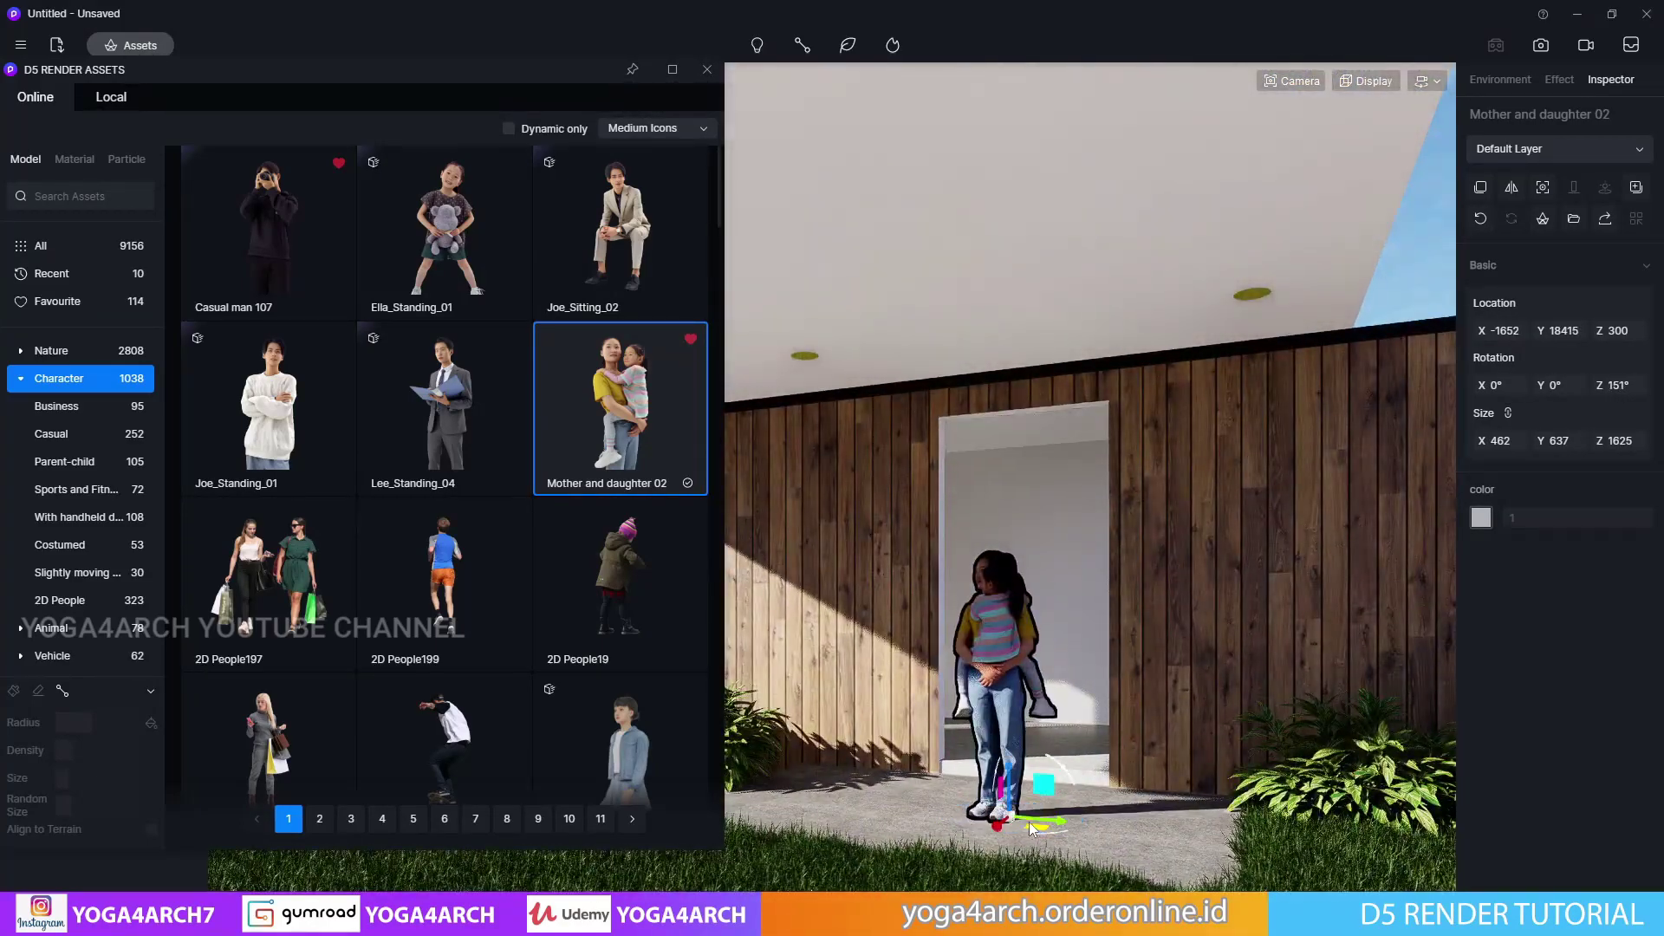
pyautogui.moveTo(1028, 821)
pyautogui.mouseDown()
pyautogui.moveTo(1001, 858)
pyautogui.moveTo(1032, 845)
pyautogui.moveTo(1026, 778)
pyautogui.mouseUp()
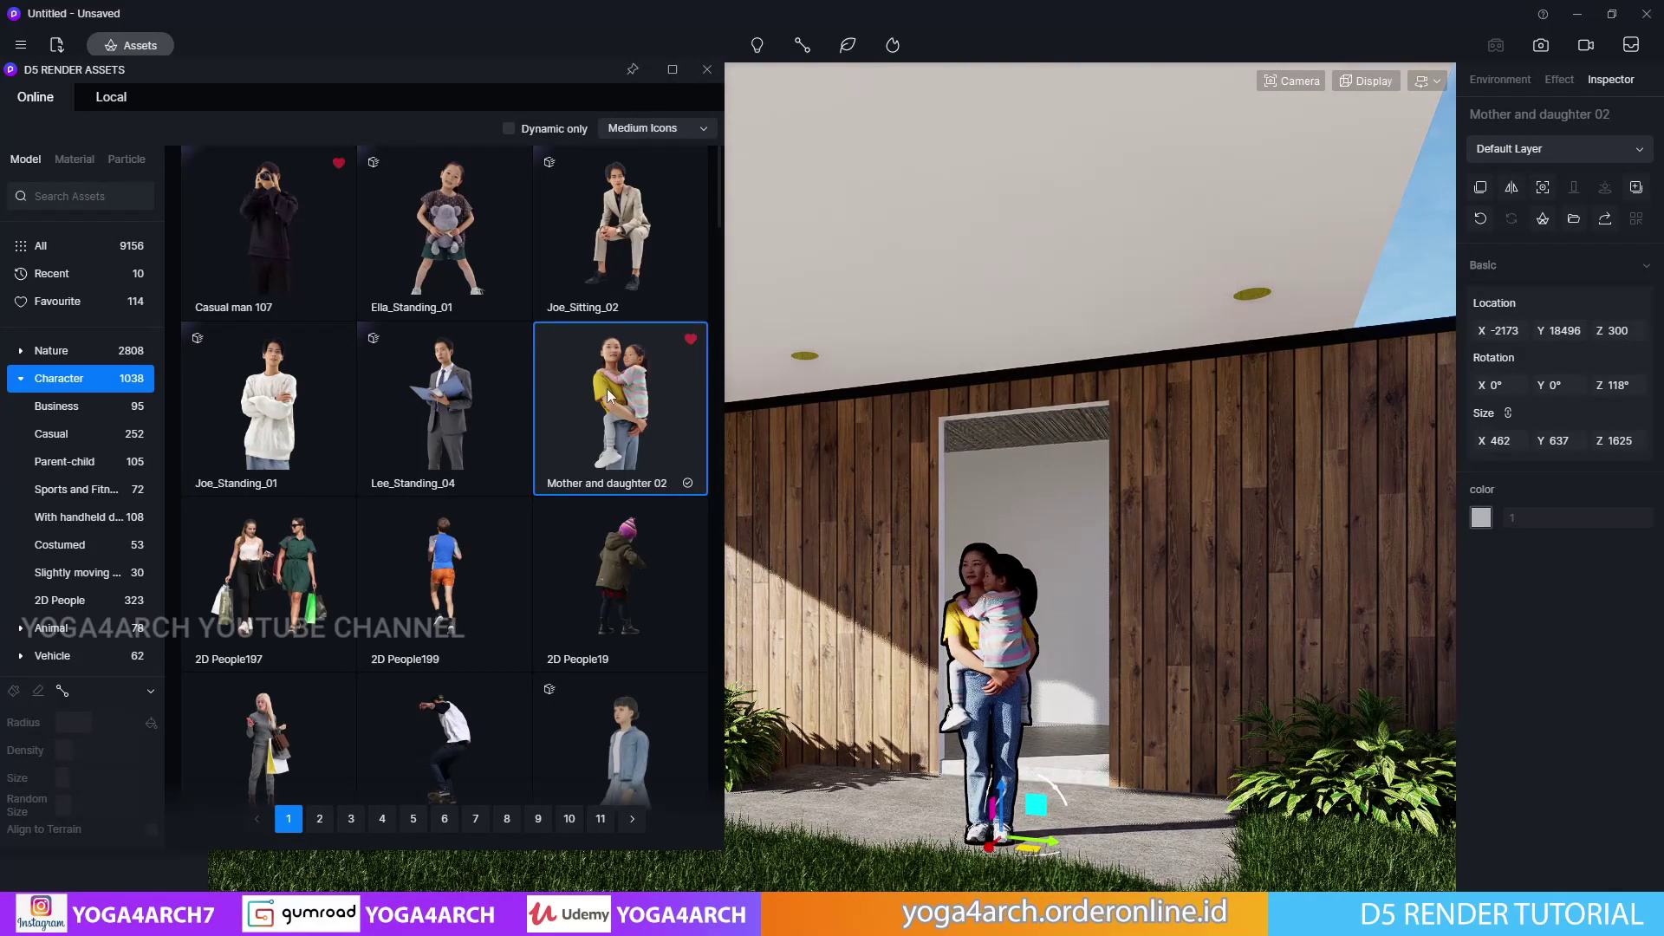
pyautogui.moveTo(469, 71)
pyautogui.mouseDown()
pyautogui.moveTo(819, 123)
pyautogui.moveTo(1077, 72)
pyautogui.mouseUp()
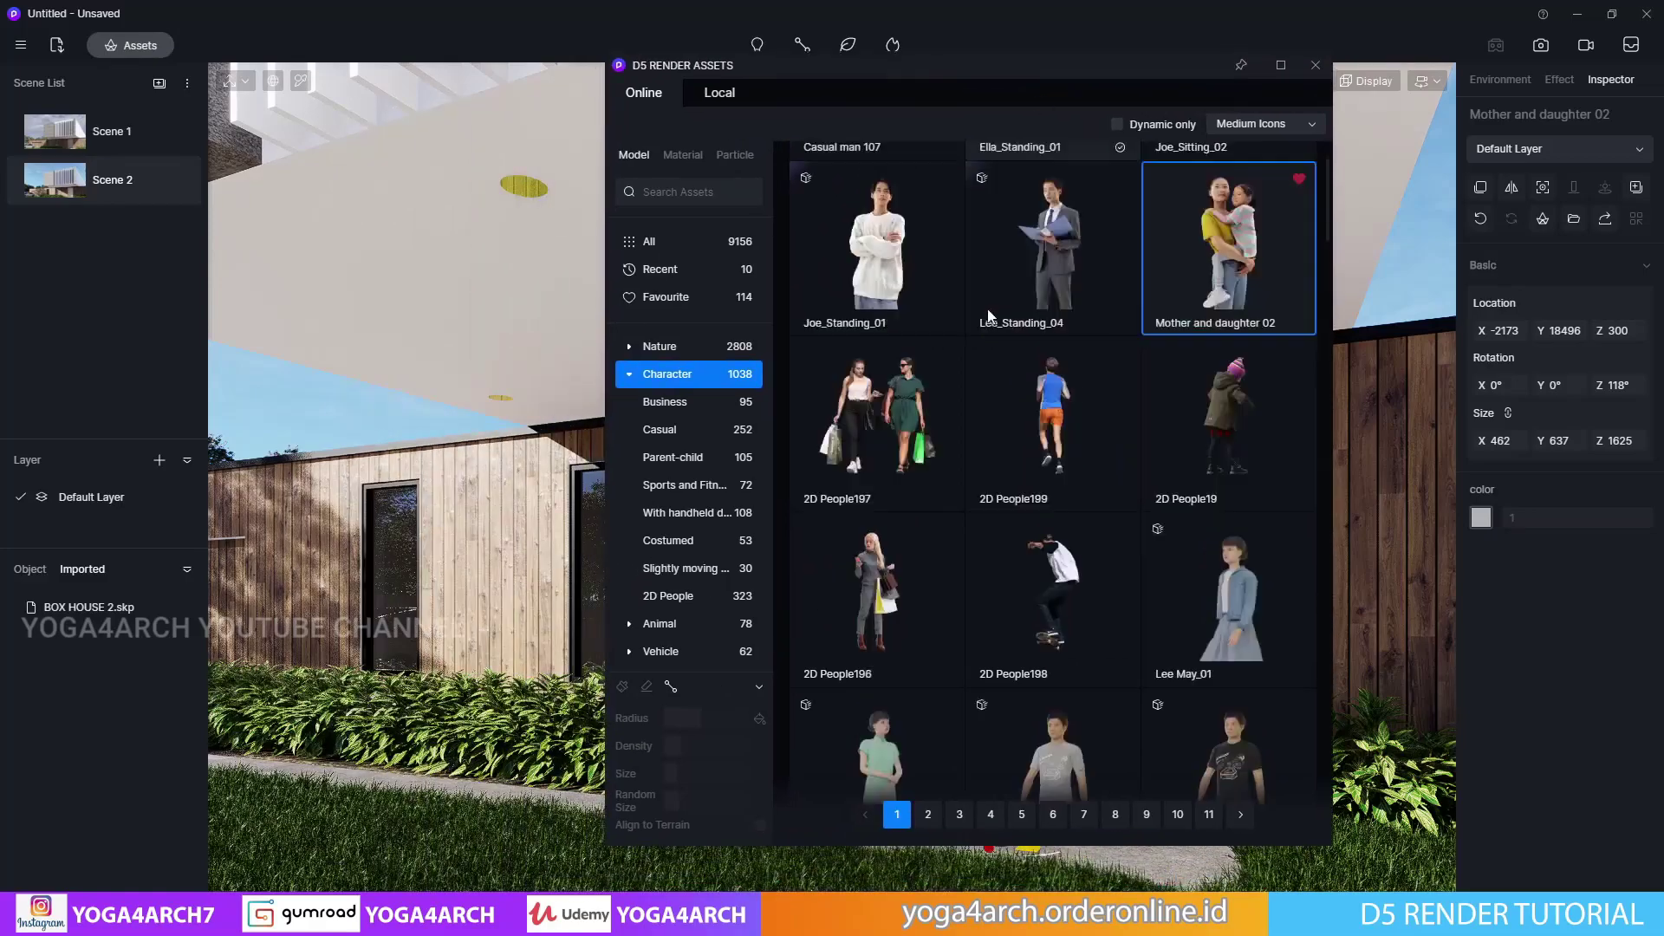
# Place the Kai_Waiting_06 man by the hedge near the left window, then restore Scene 2
pyautogui.scroll(-3, 949, 483)
pyautogui.click(877, 494)
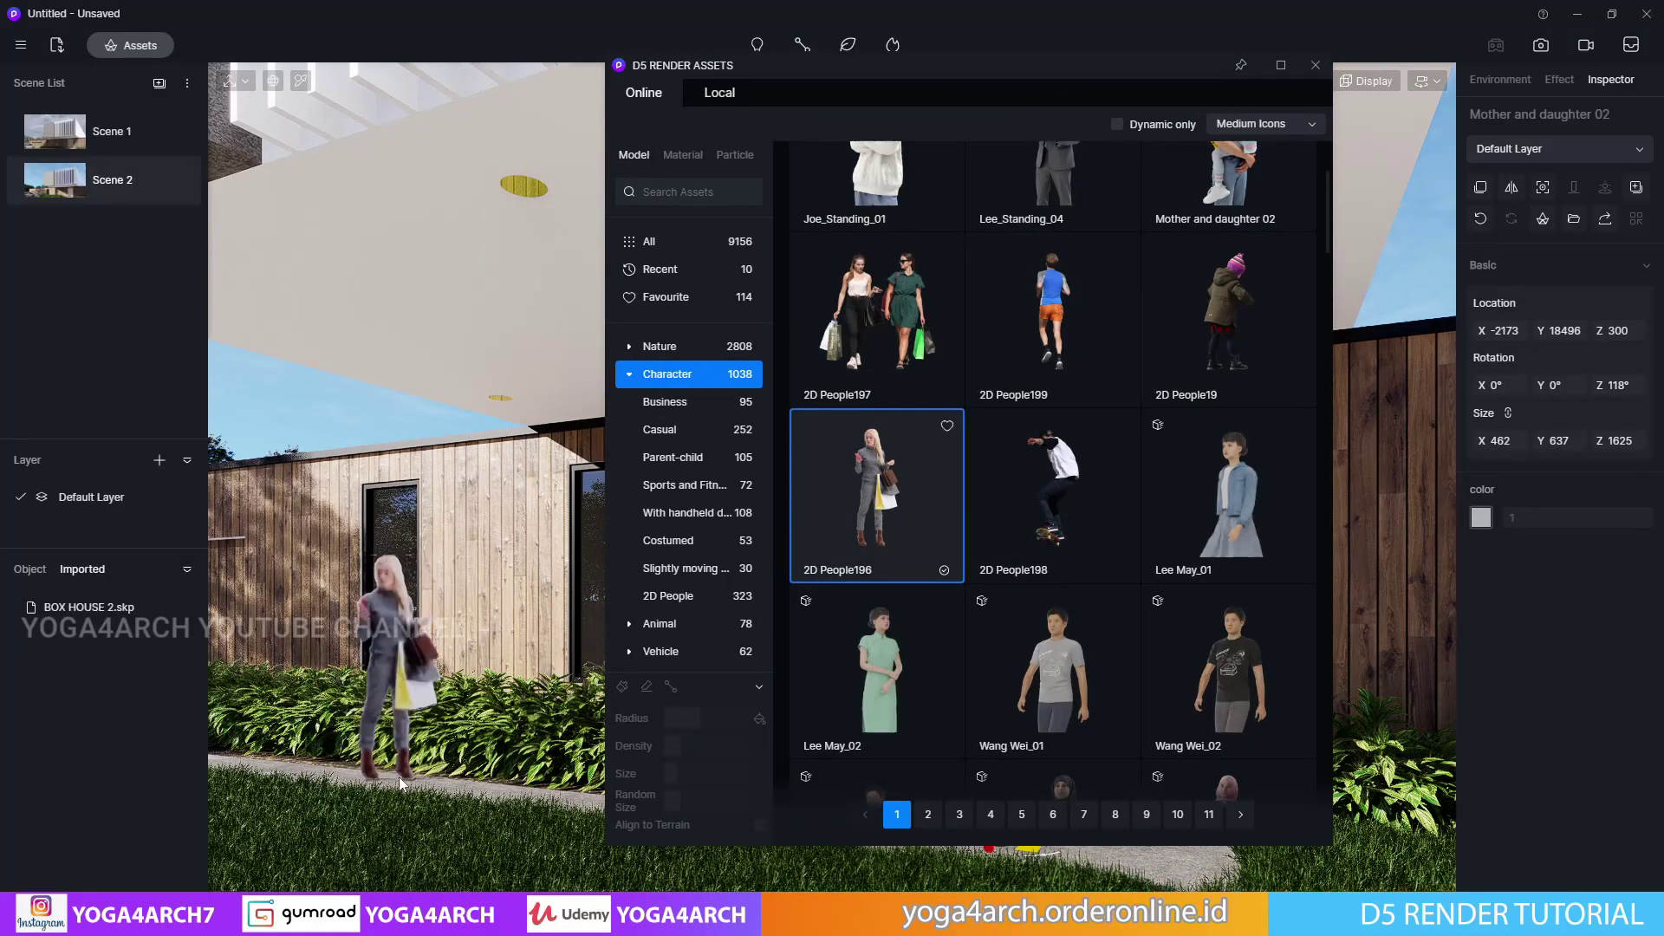
pyautogui.scroll(-2, 919, 698)
pyautogui.scroll(-2, 929, 689)
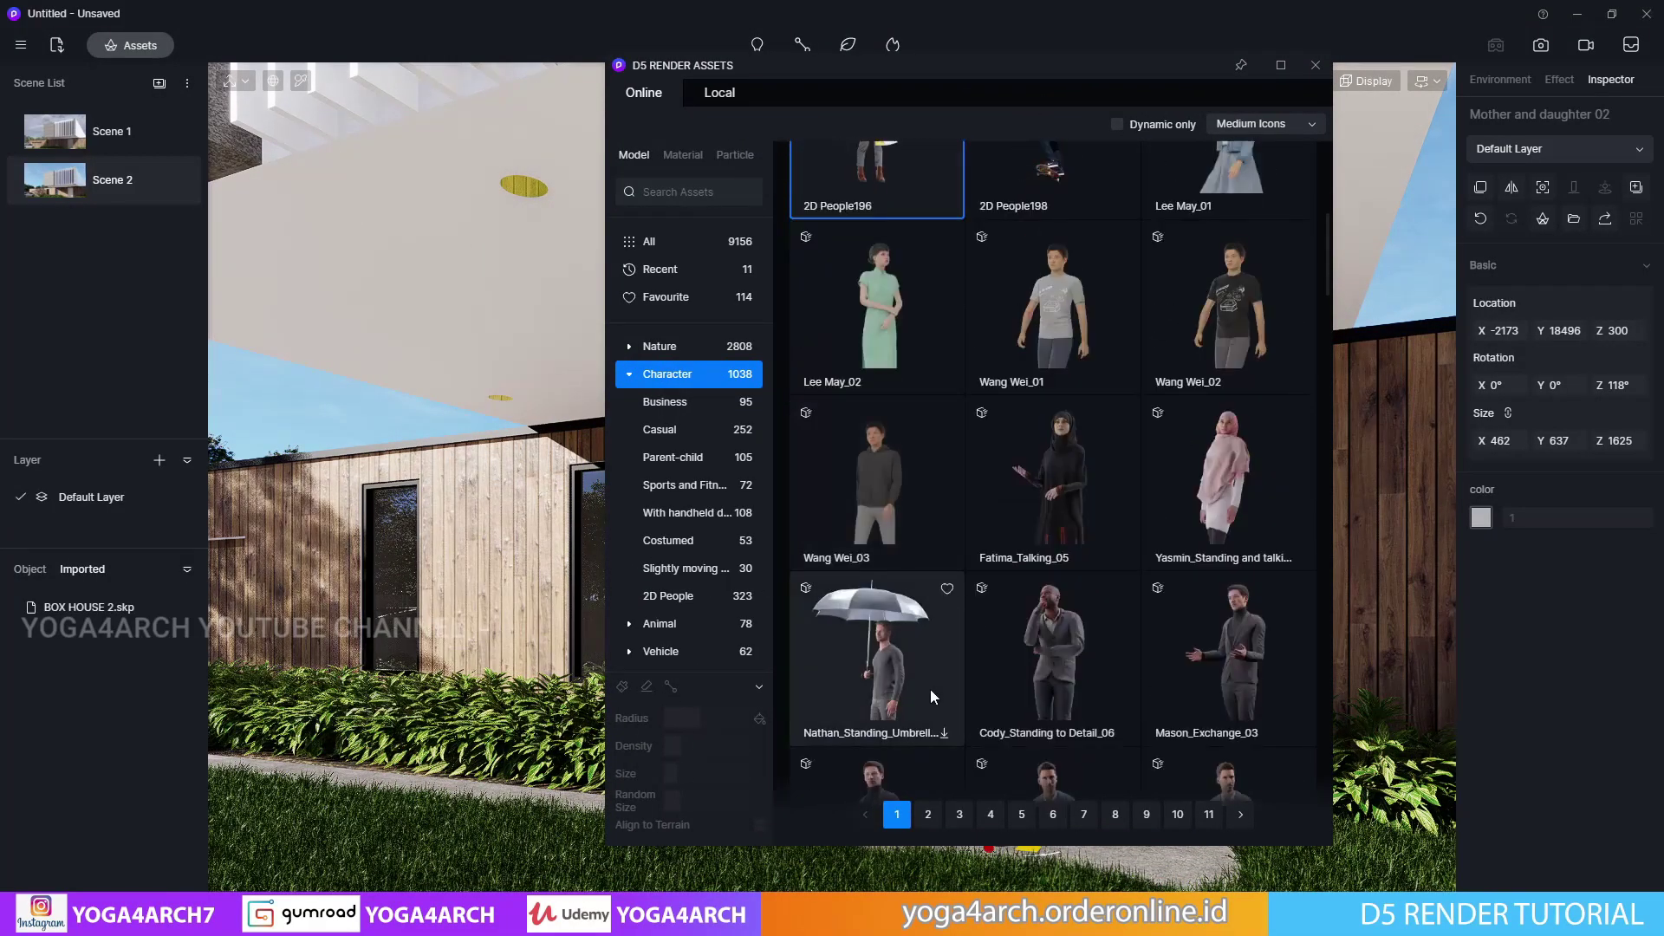
pyautogui.scroll(-3, 930, 689)
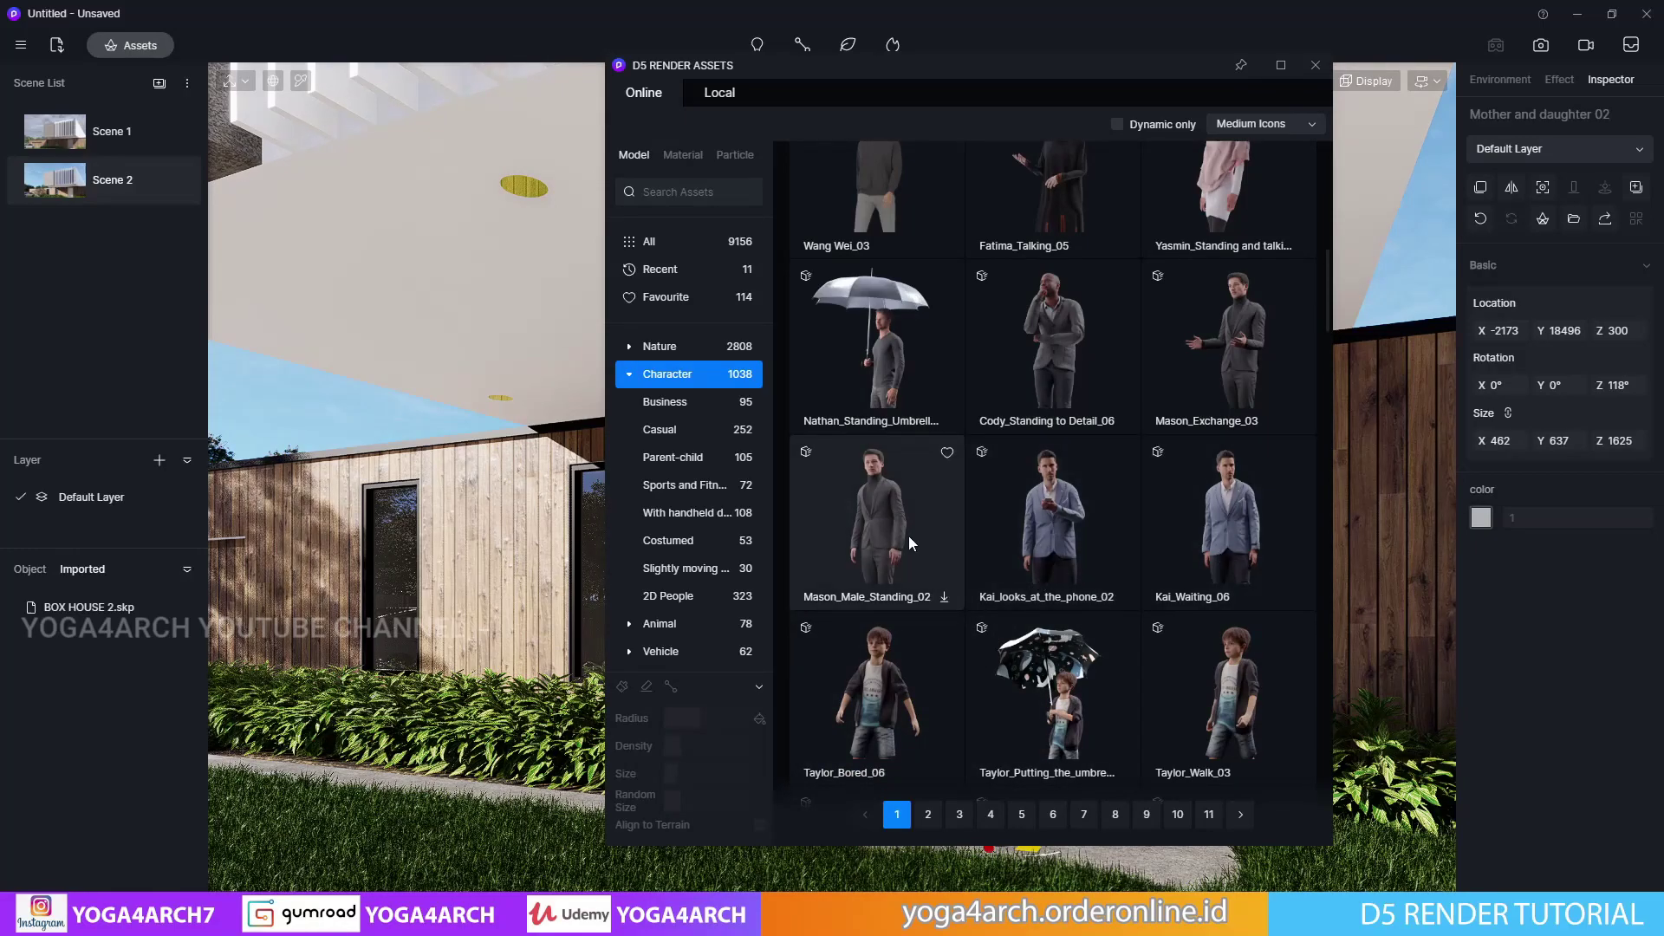
pyautogui.click(1226, 520)
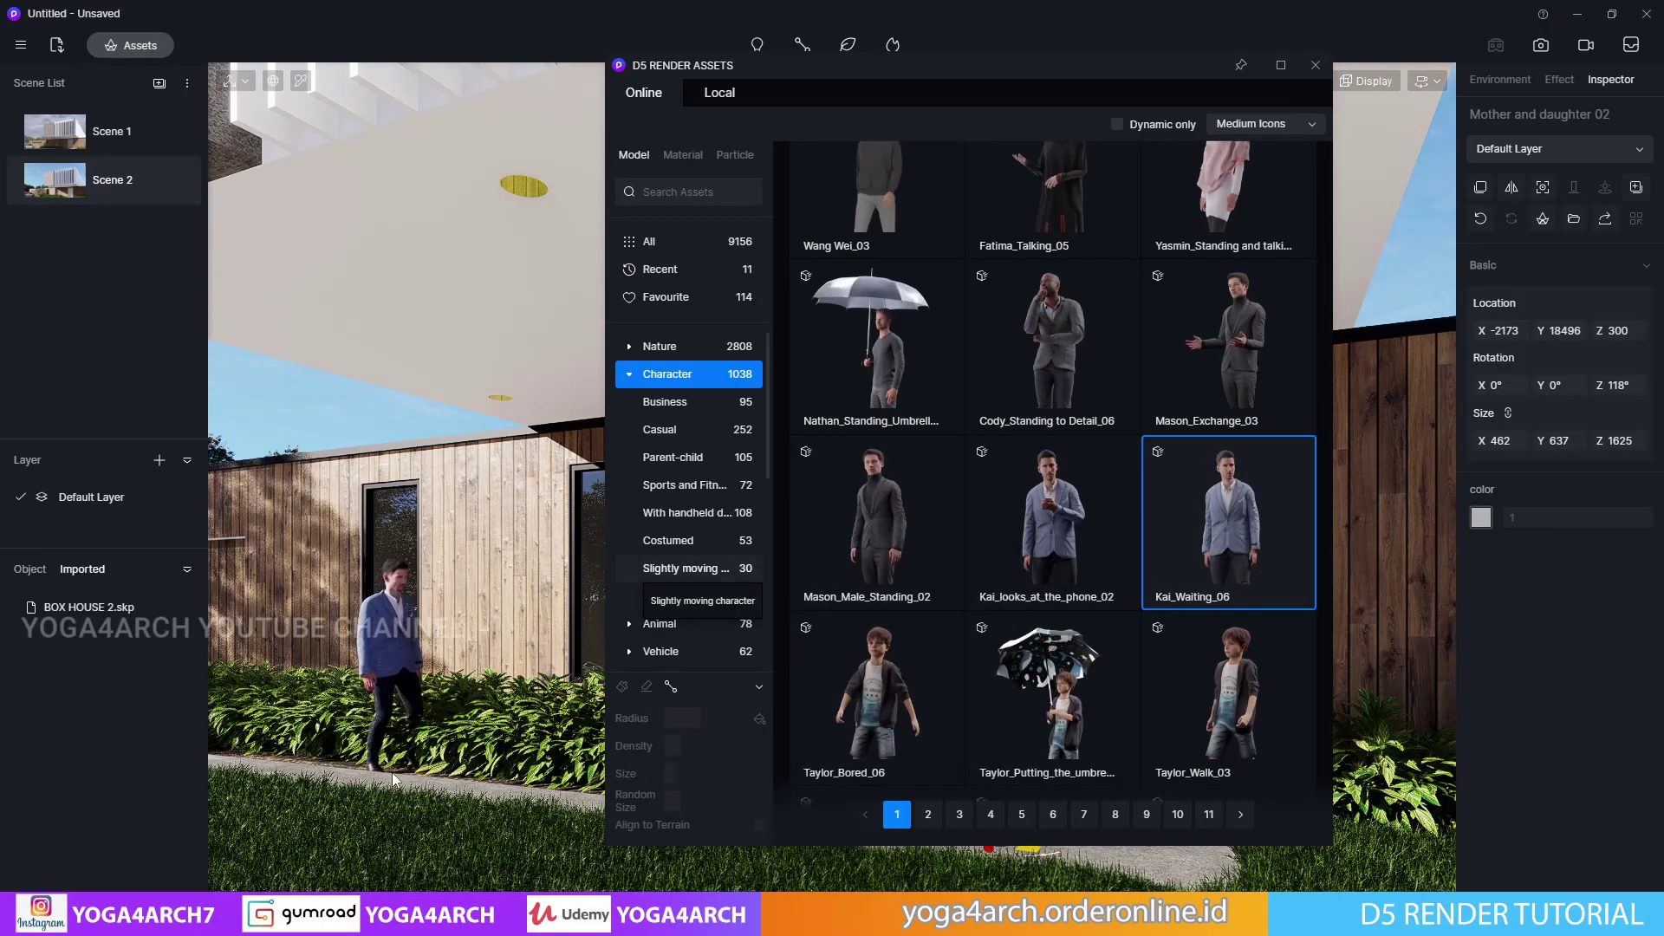
pyautogui.click(284, 776)
pyautogui.rightClick(284, 777)
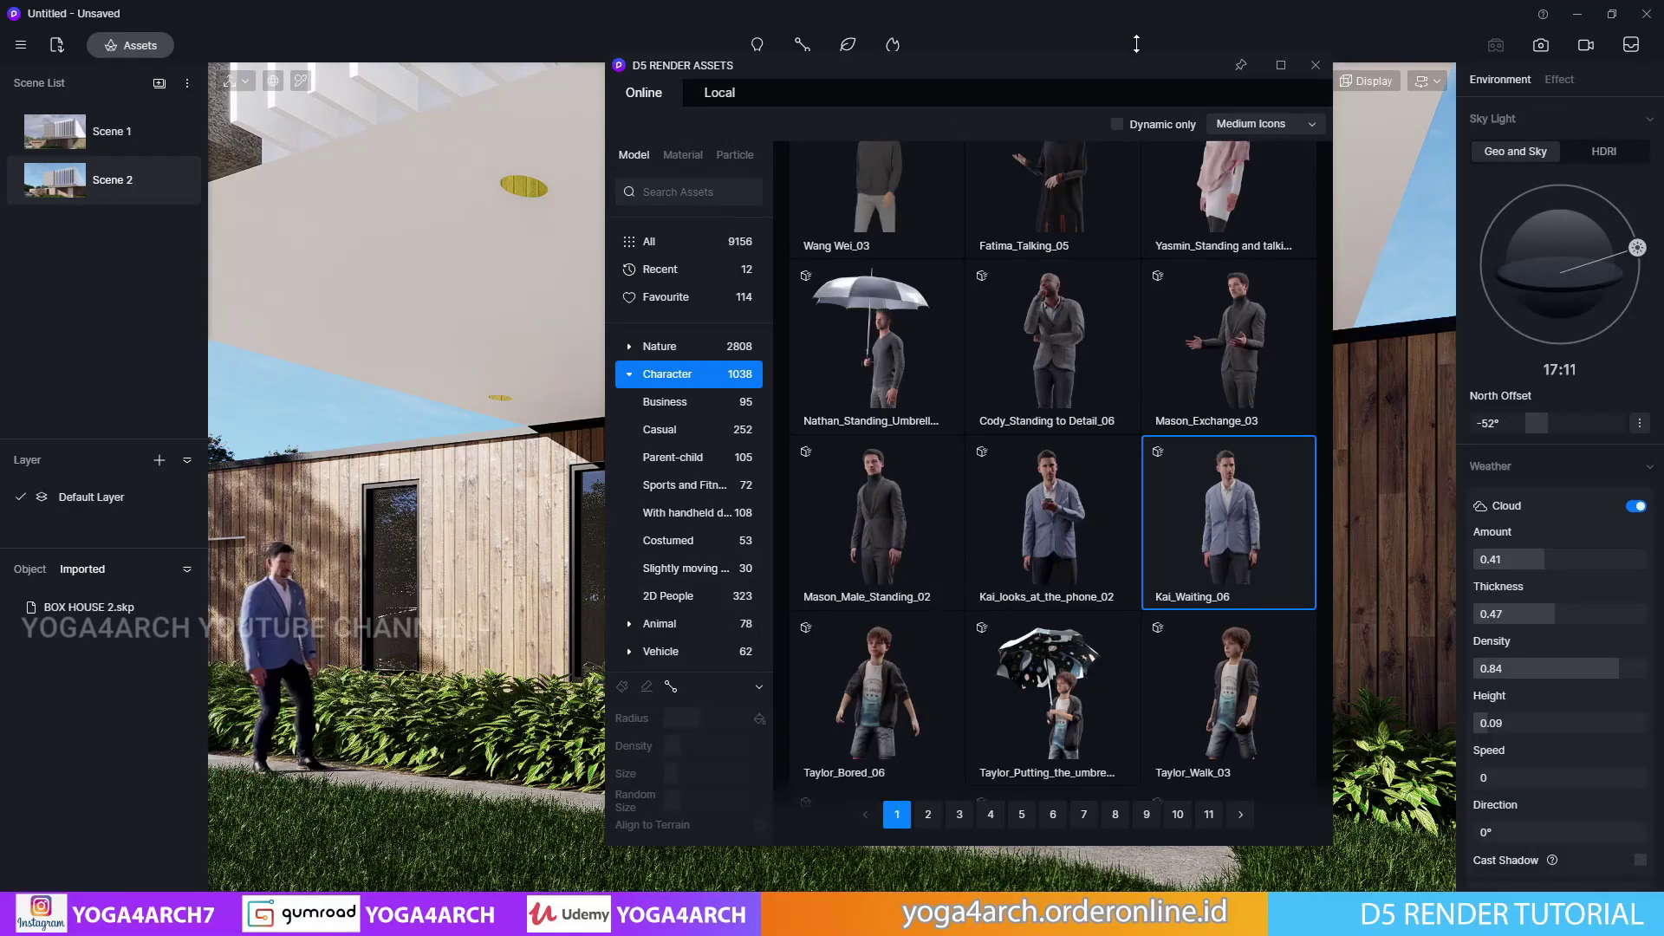
pyautogui.click(64, 184)
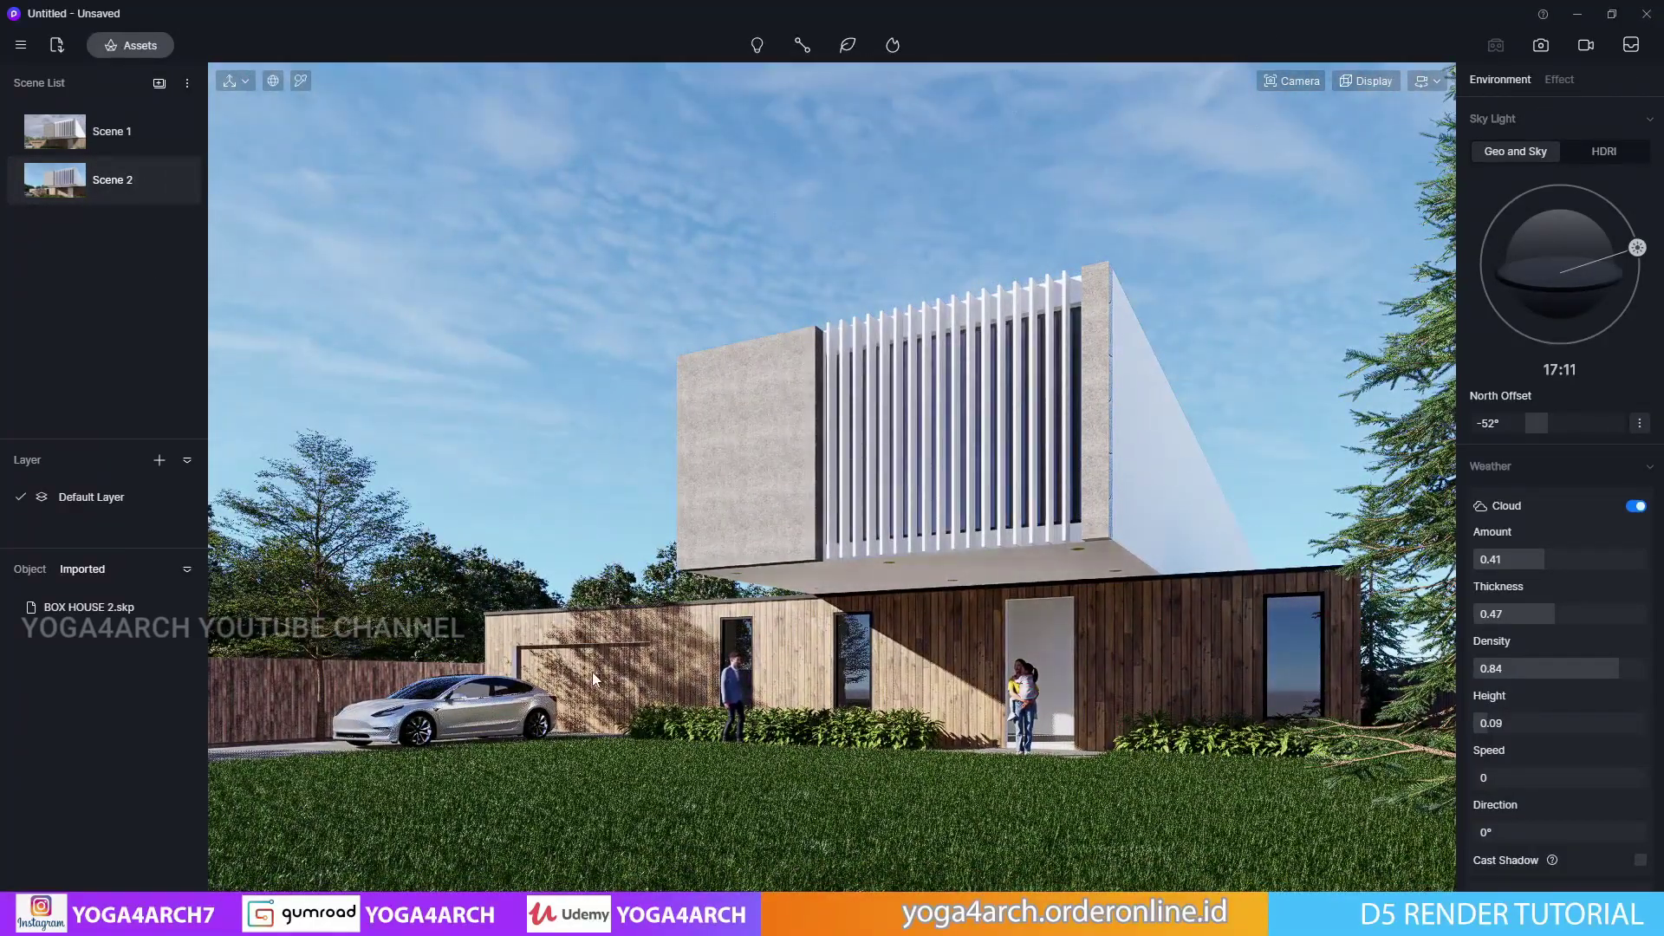
# Extend the hedge's path points further left along the fence
pyautogui.moveTo(592, 673)
pyautogui.mouseDown(button='right')
pyautogui.moveTo(813, 735)
pyautogui.moveTo(976, 702)
pyautogui.moveTo(1079, 381)
pyautogui.mouseUp(button='right')
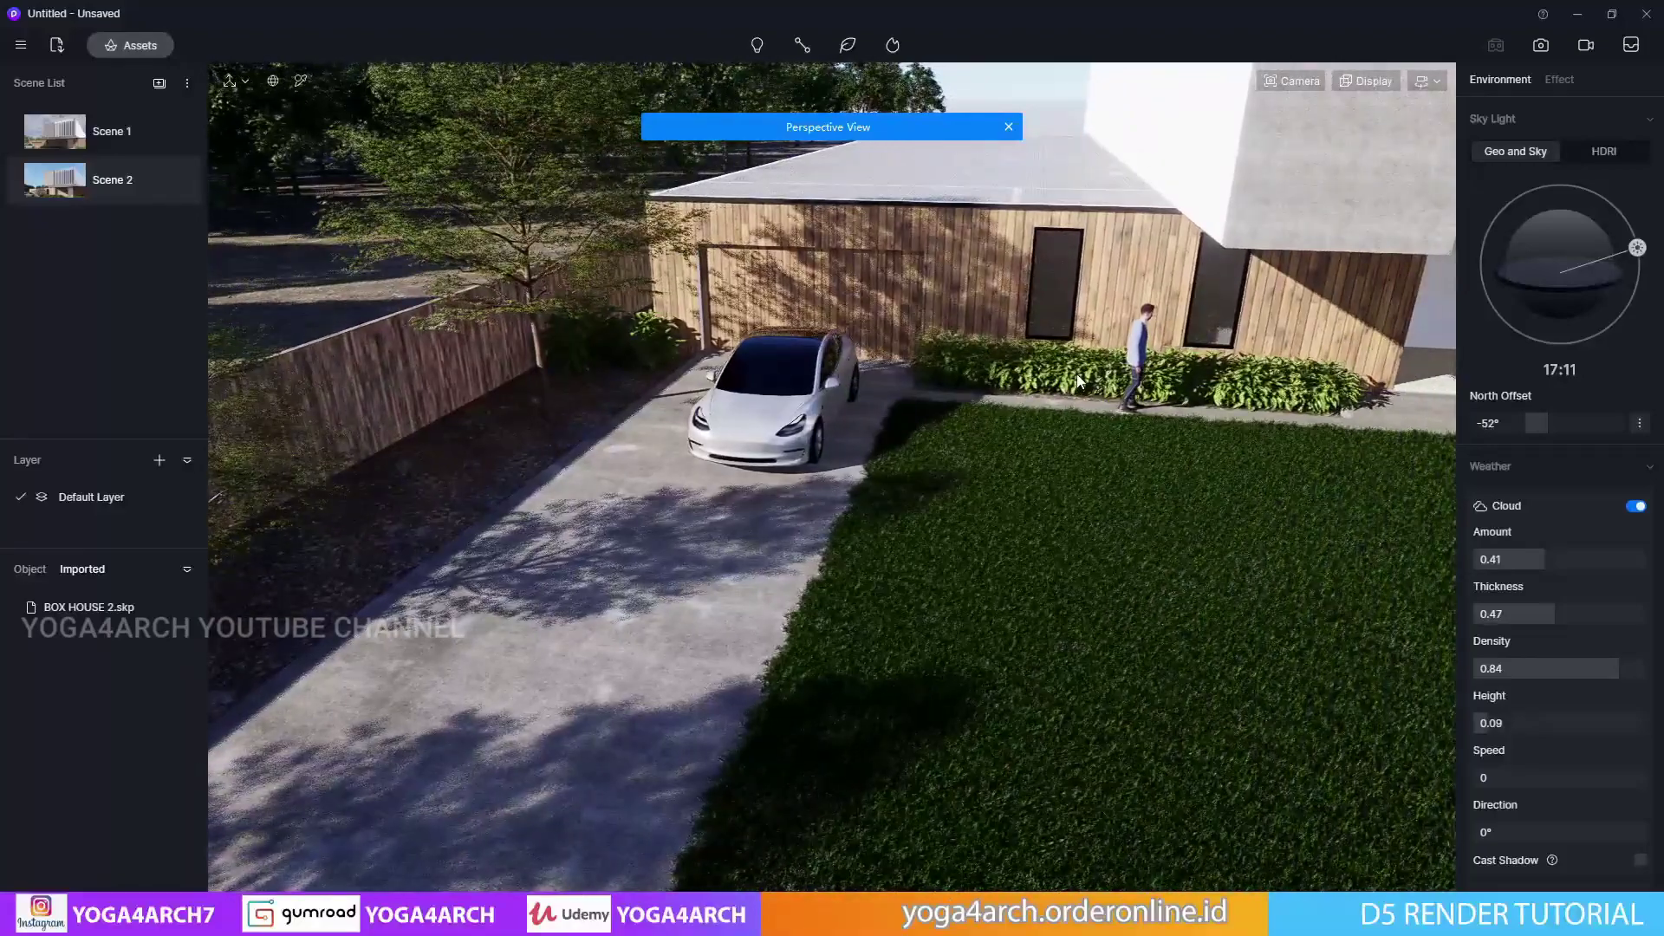
pyautogui.click(1079, 382)
pyautogui.moveTo(1290, 389)
pyautogui.mouseDown()
pyautogui.moveTo(642, 564)
pyautogui.moveTo(713, 541)
pyautogui.moveTo(673, 465)
pyautogui.mouseUp()
pyautogui.moveTo(673, 465); pyautogui.dragTo(781, 433, button='right')
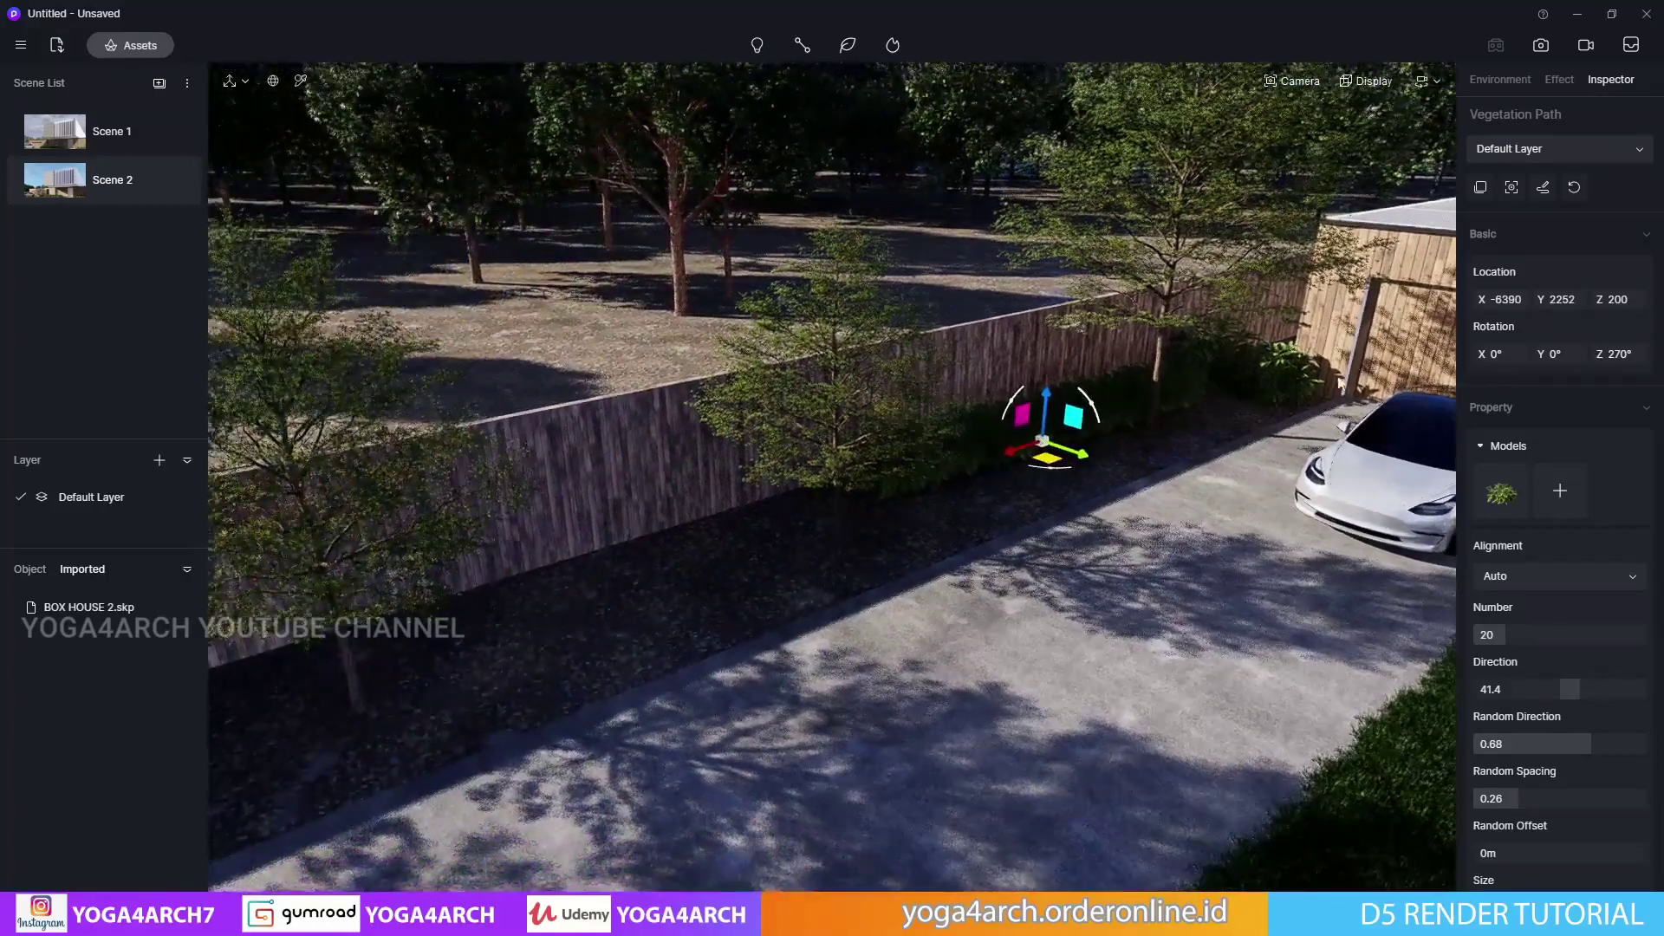
pyautogui.click(1544, 187)
pyautogui.moveTo(884, 488); pyautogui.dragTo(408, 650)
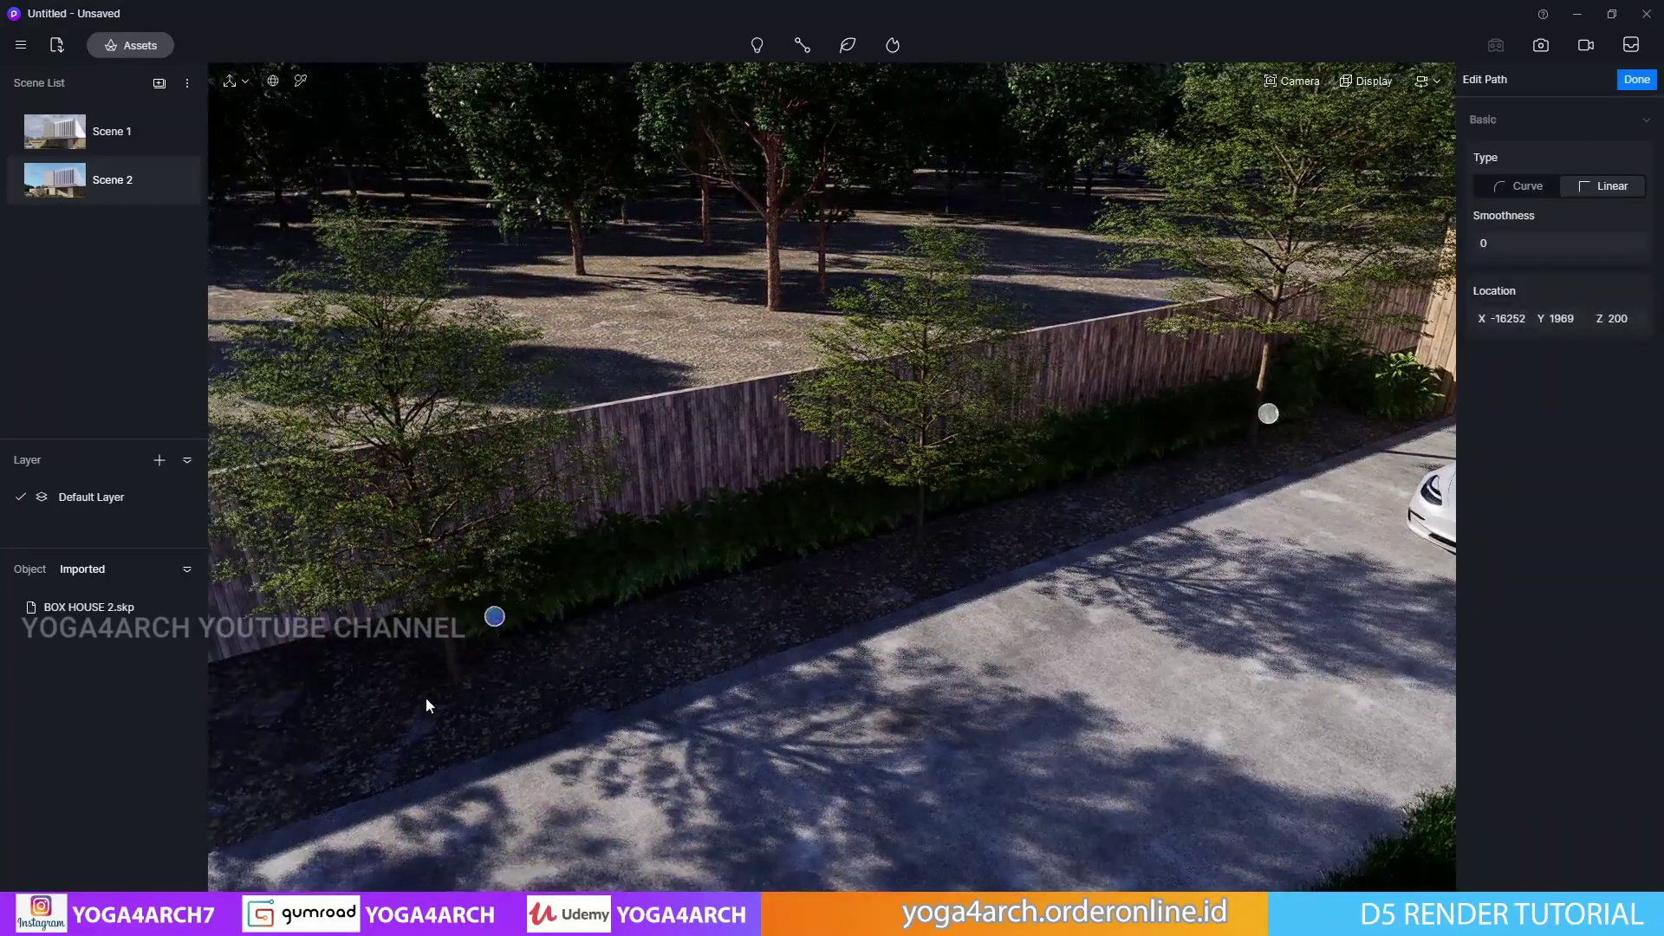
pyautogui.moveTo(427, 699); pyautogui.dragTo(538, 621, button='middle')
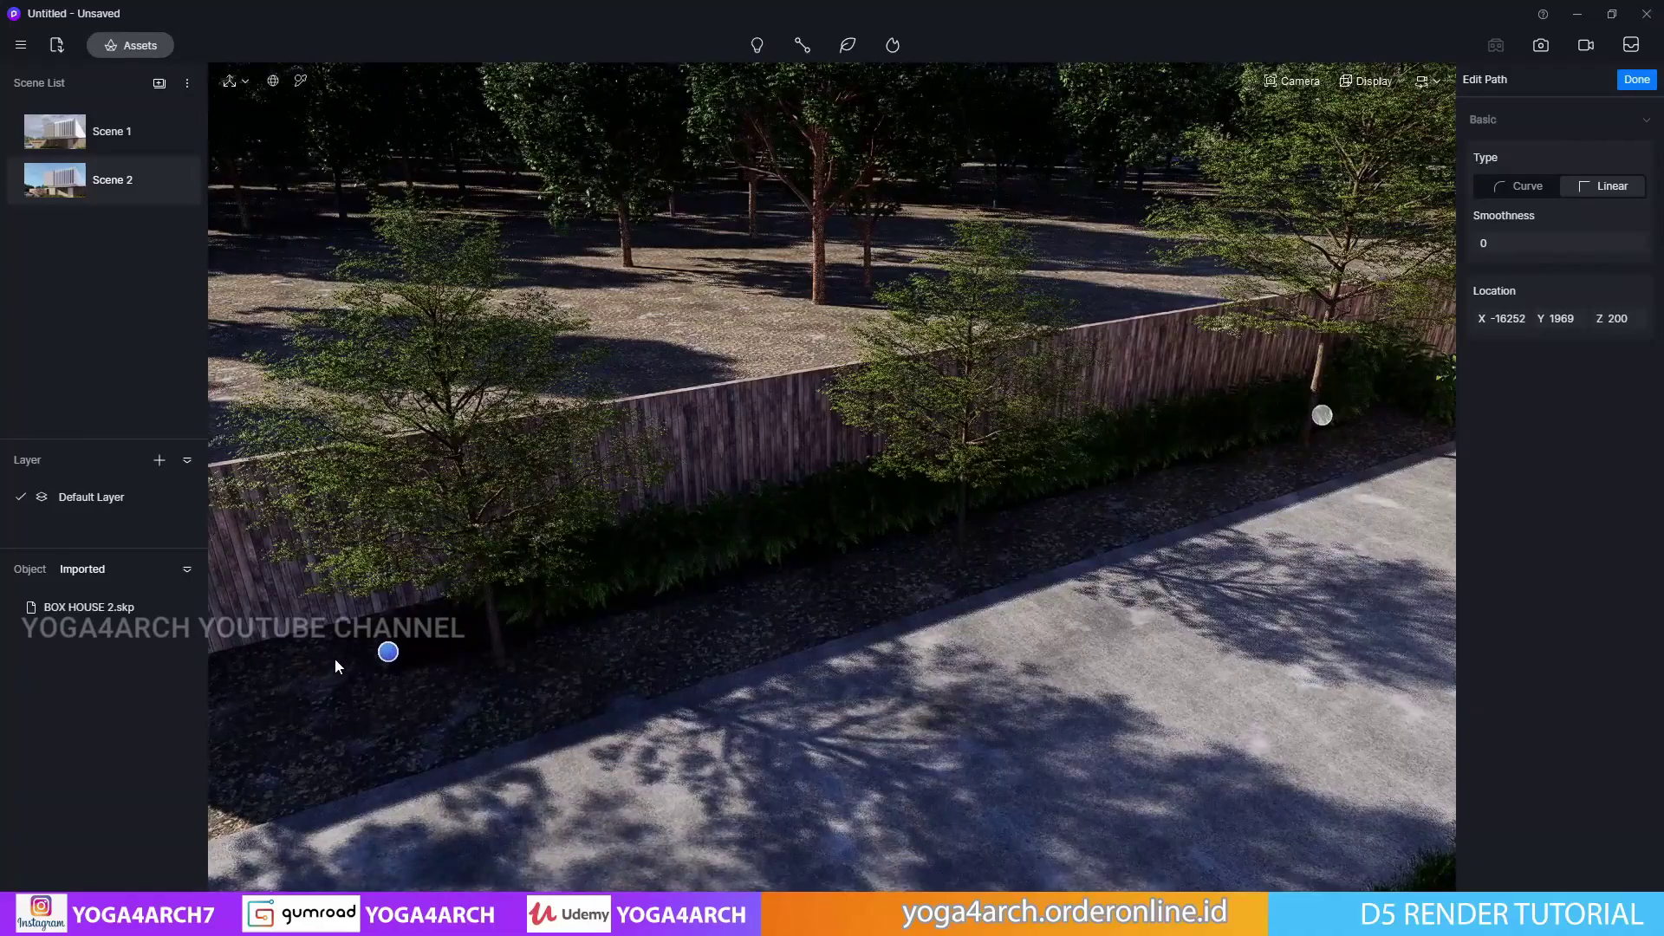
pyautogui.moveTo(338, 666); pyautogui.dragTo(269, 663)
pyautogui.click(1636, 79)
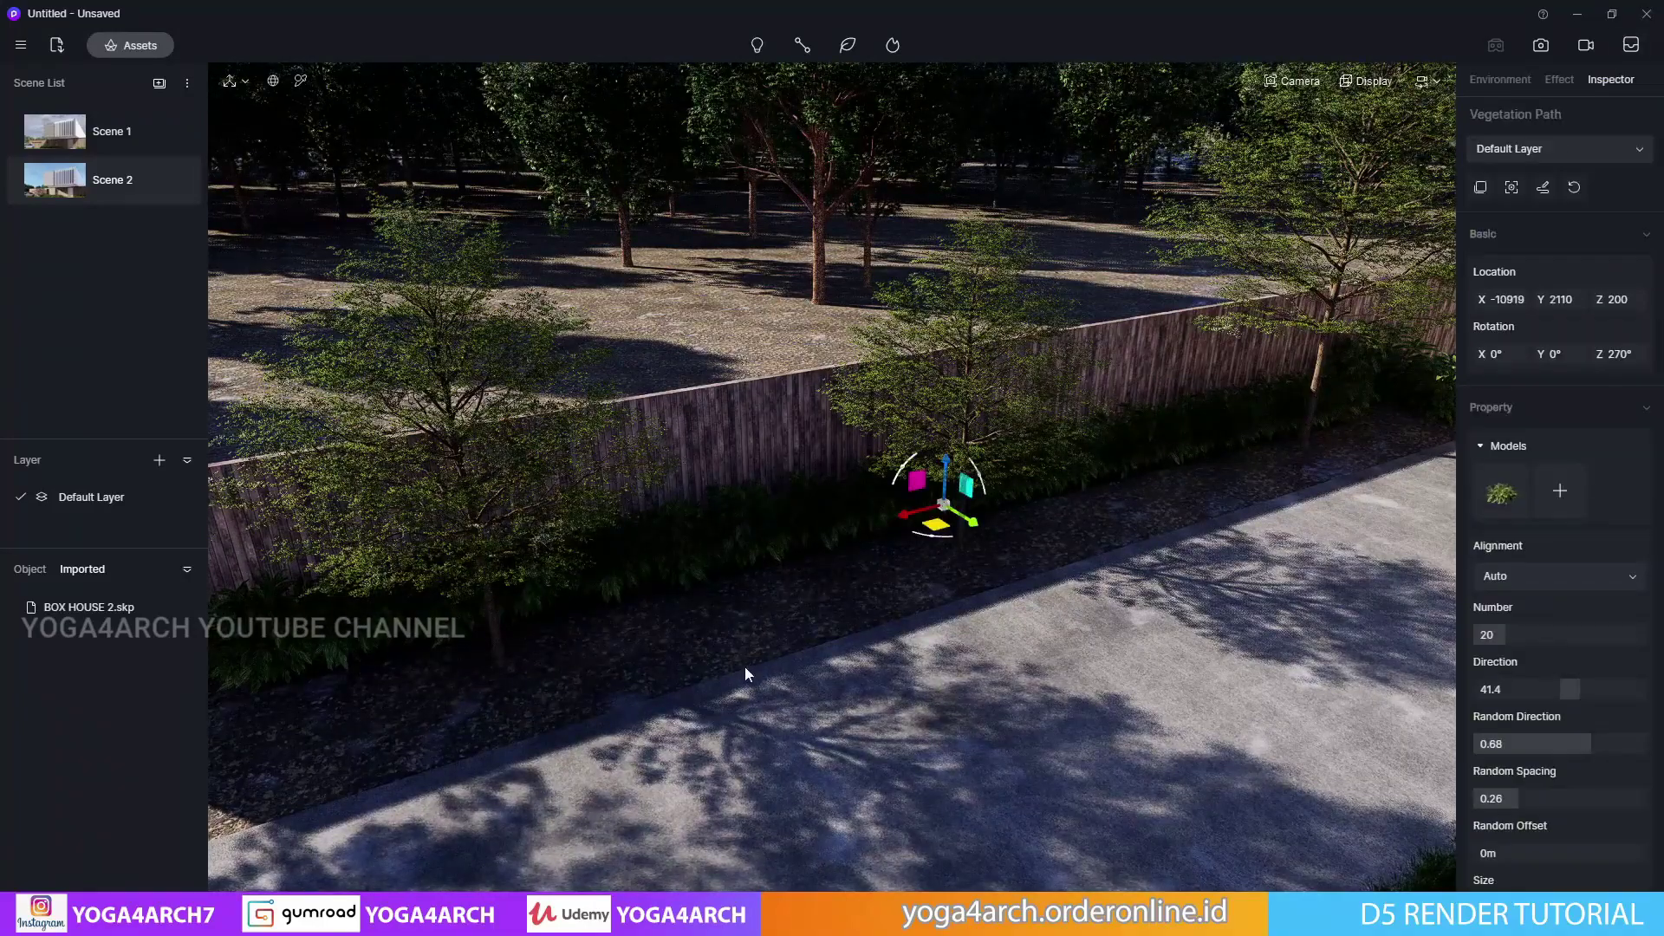
# Move the Kai_Waiting_06 man onto the driveway beside the white car, then restore Scene 2
pyautogui.click(1307, 458)
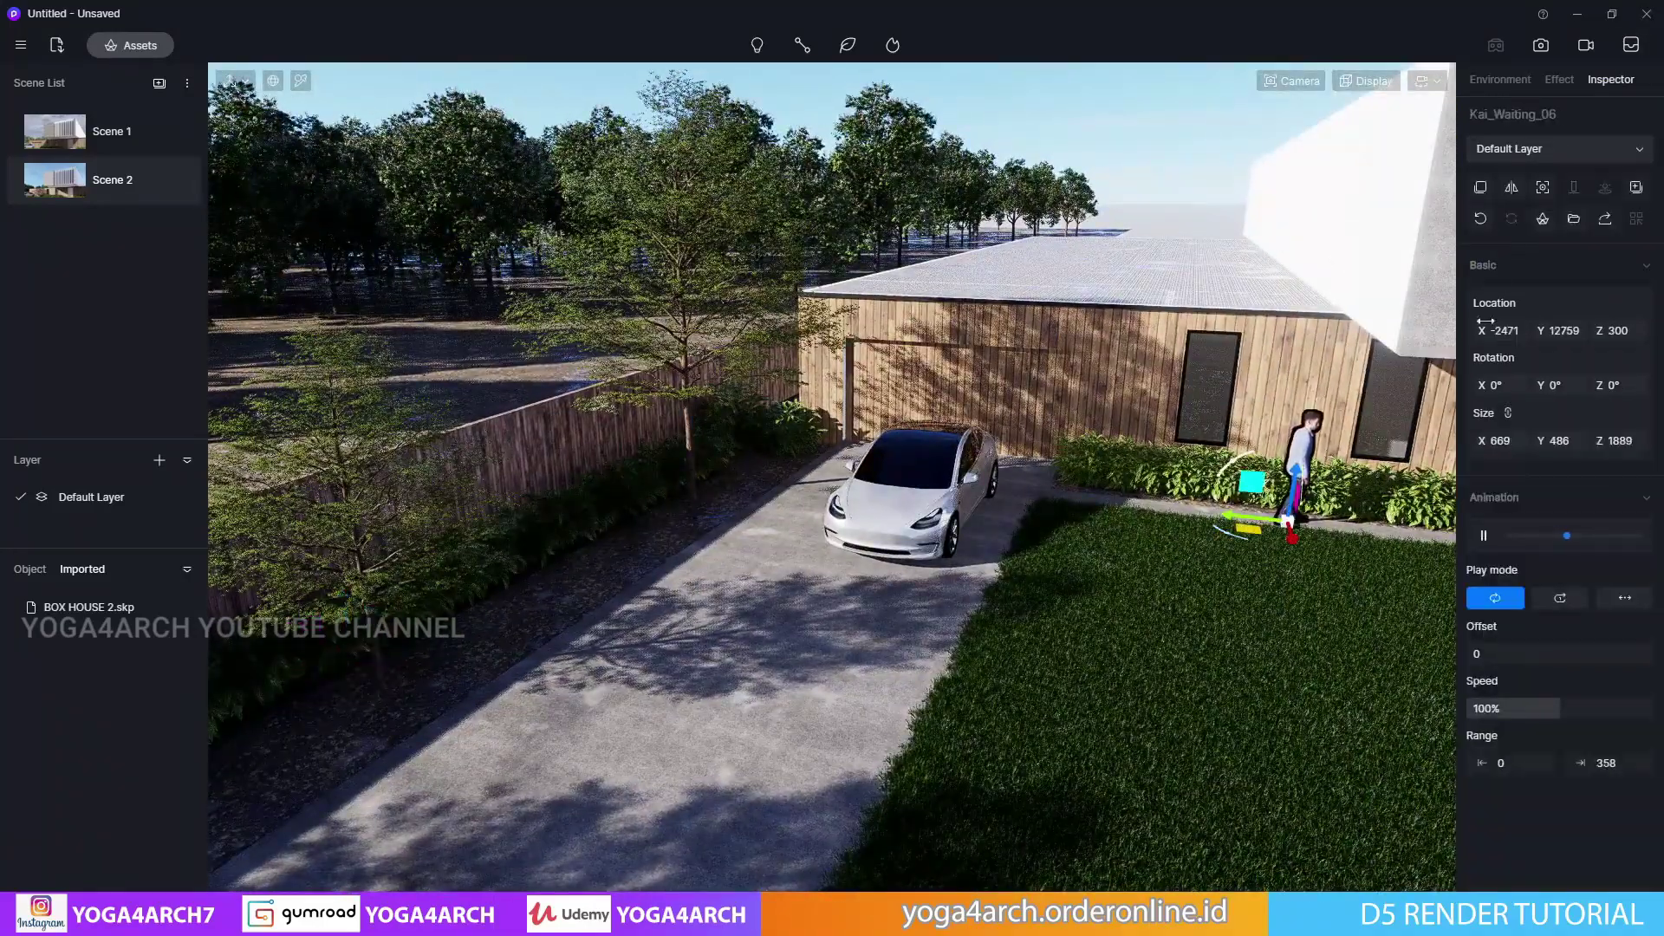
pyautogui.moveTo(1249, 529); pyautogui.dragTo(766, 626)
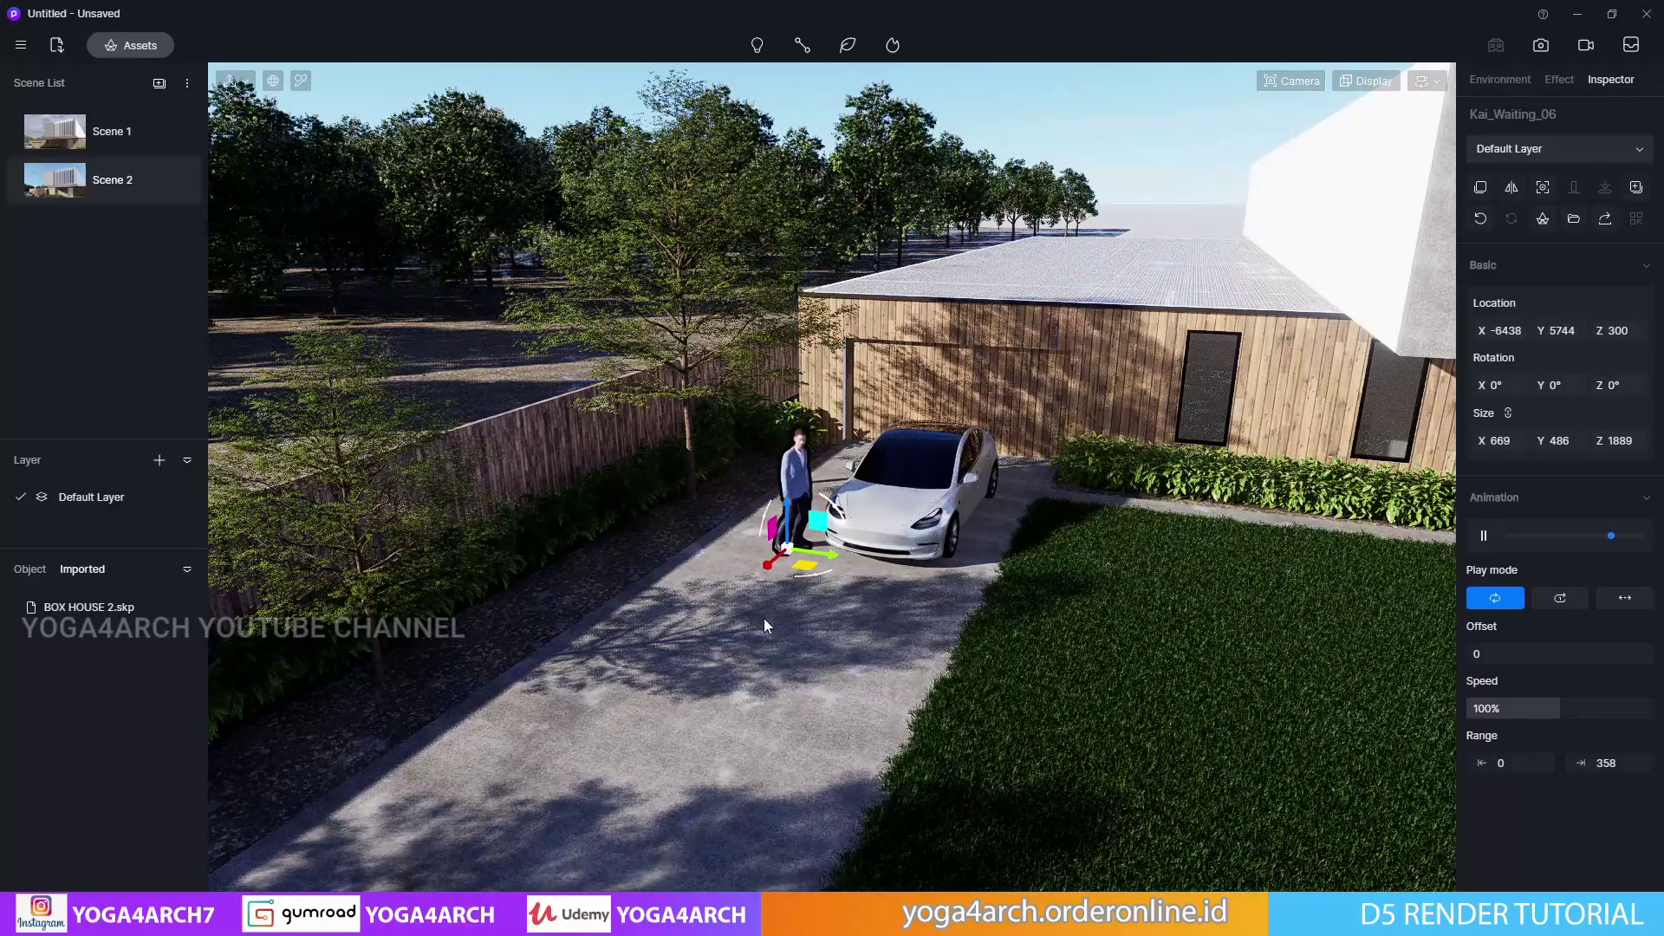
pyautogui.press('Escape')
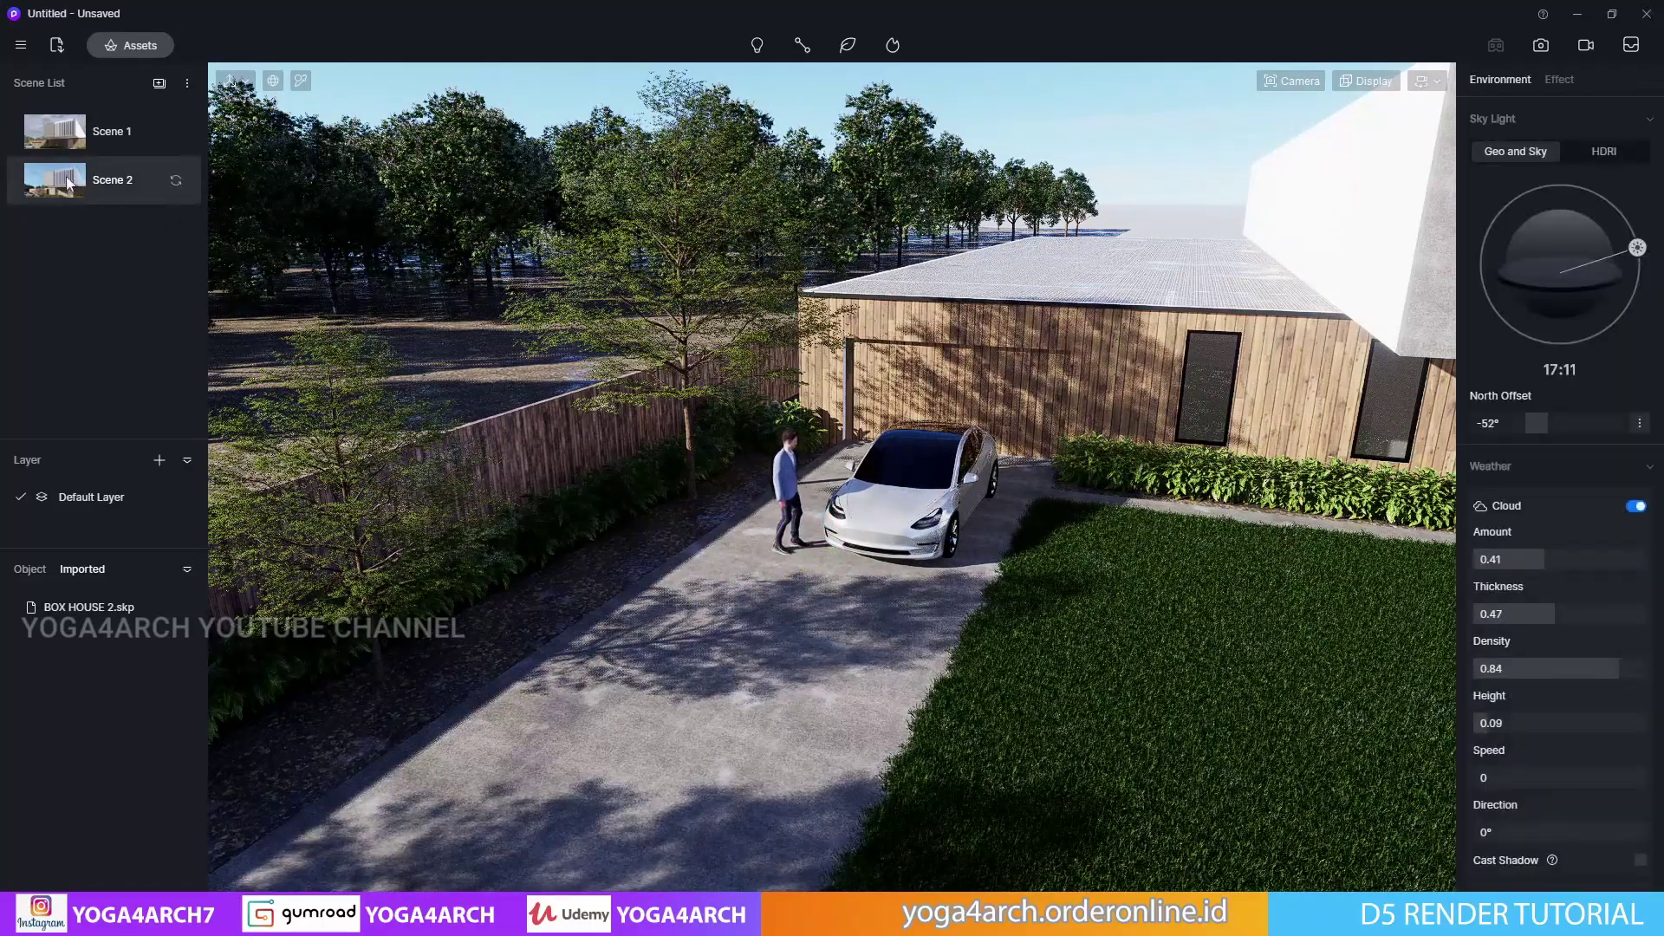
pyautogui.click(66, 175)
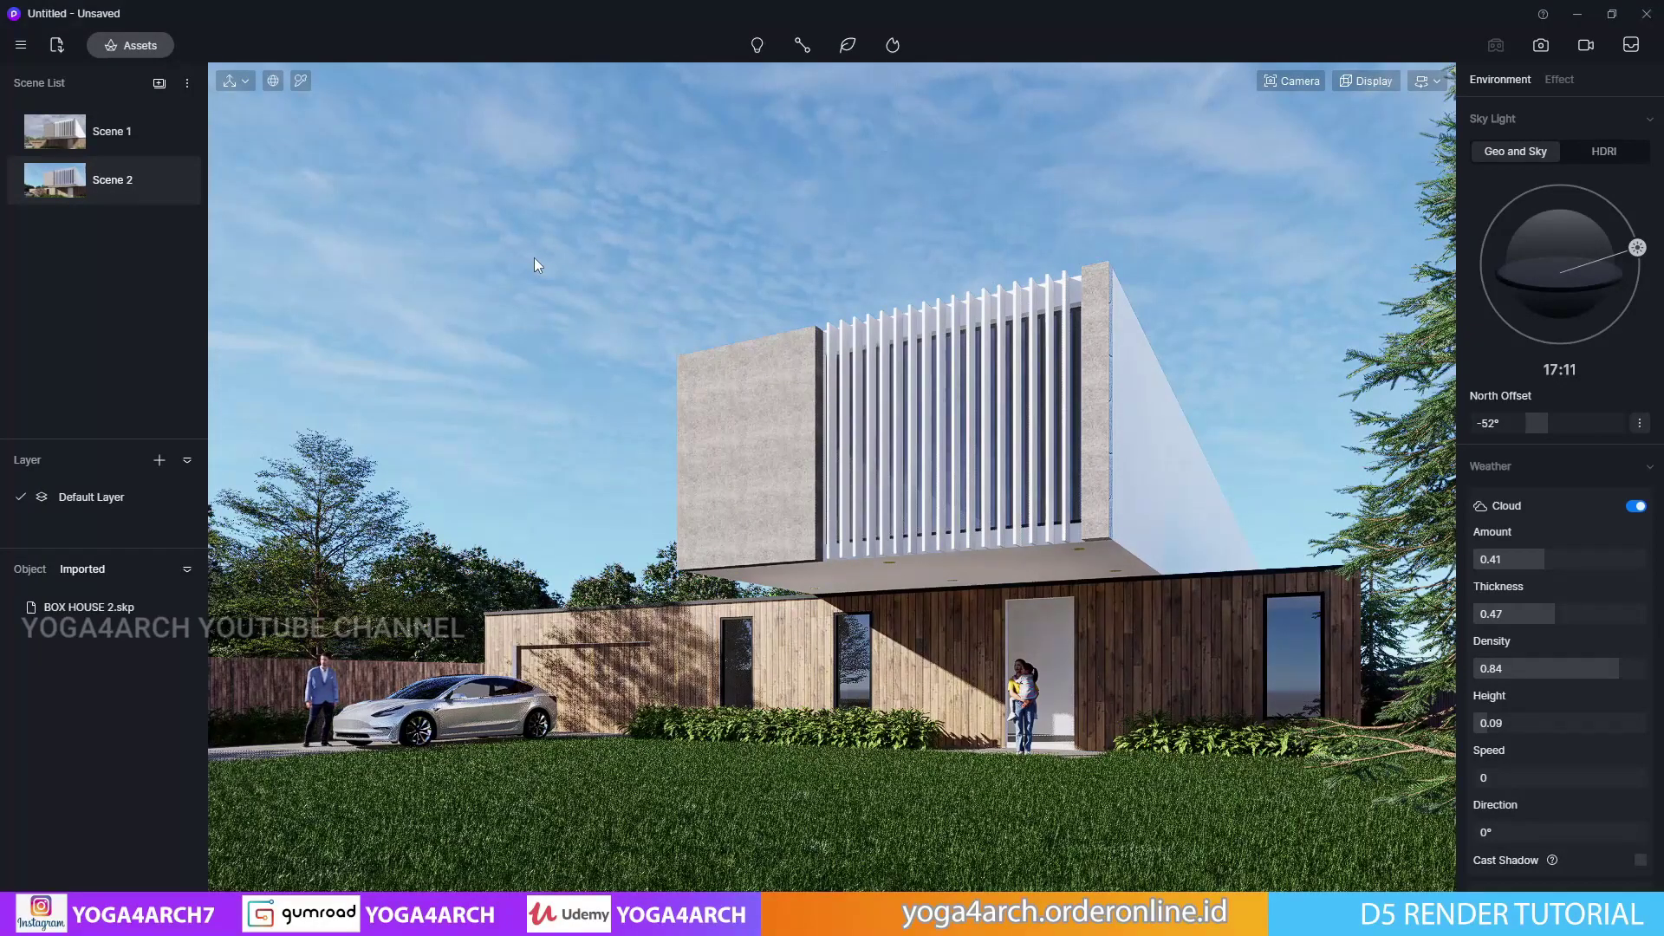
# Change the yellow ceiling discs' base colour to a neutral tone
pyautogui.scroll(2, 849, 586)
pyautogui.scroll(3, 867, 546)
pyautogui.scroll(3, 885, 508)
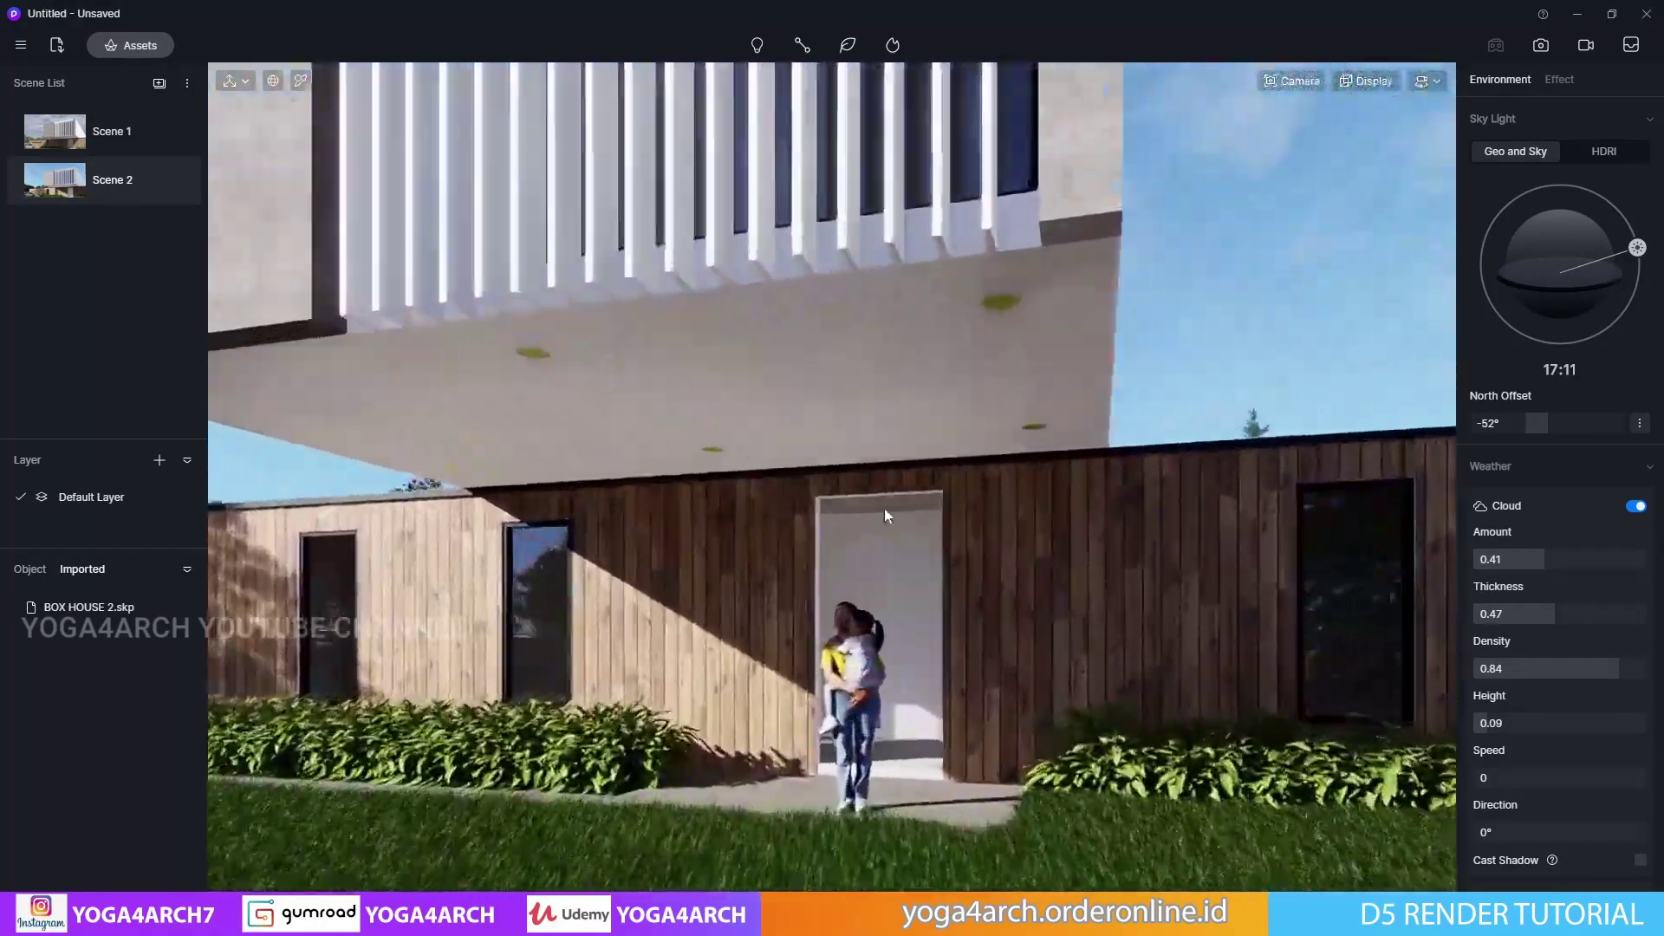
pyautogui.scroll(3, 827, 414)
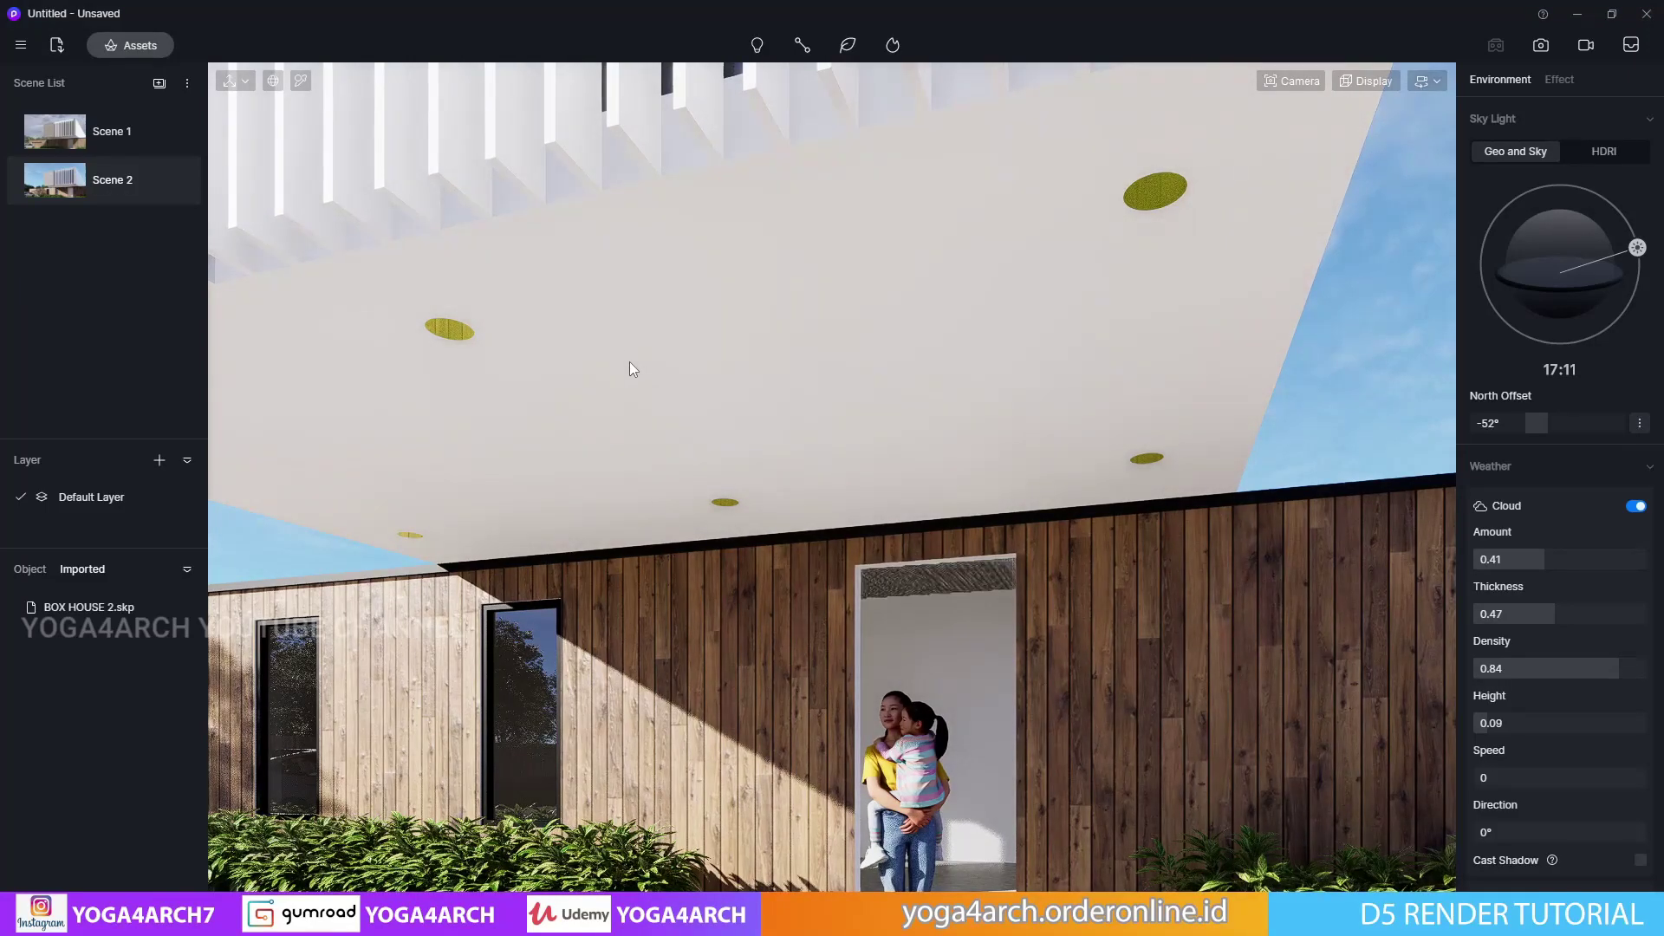
pyautogui.click(455, 330)
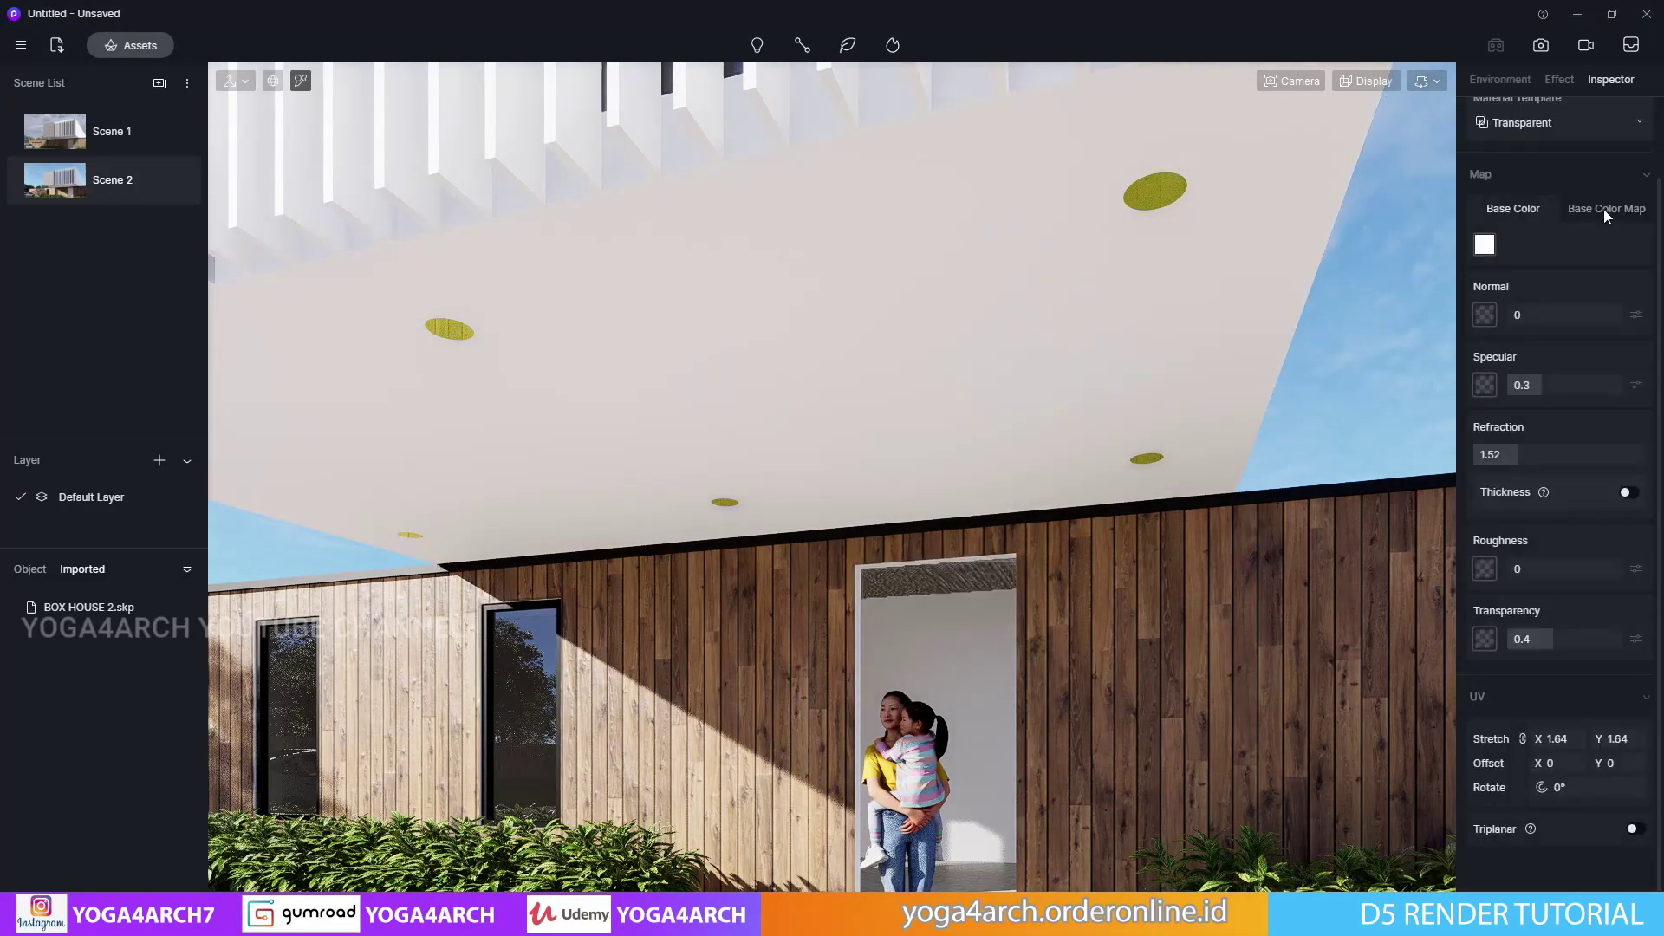
pyautogui.rightClick(1485, 244)
pyautogui.click(1485, 245)
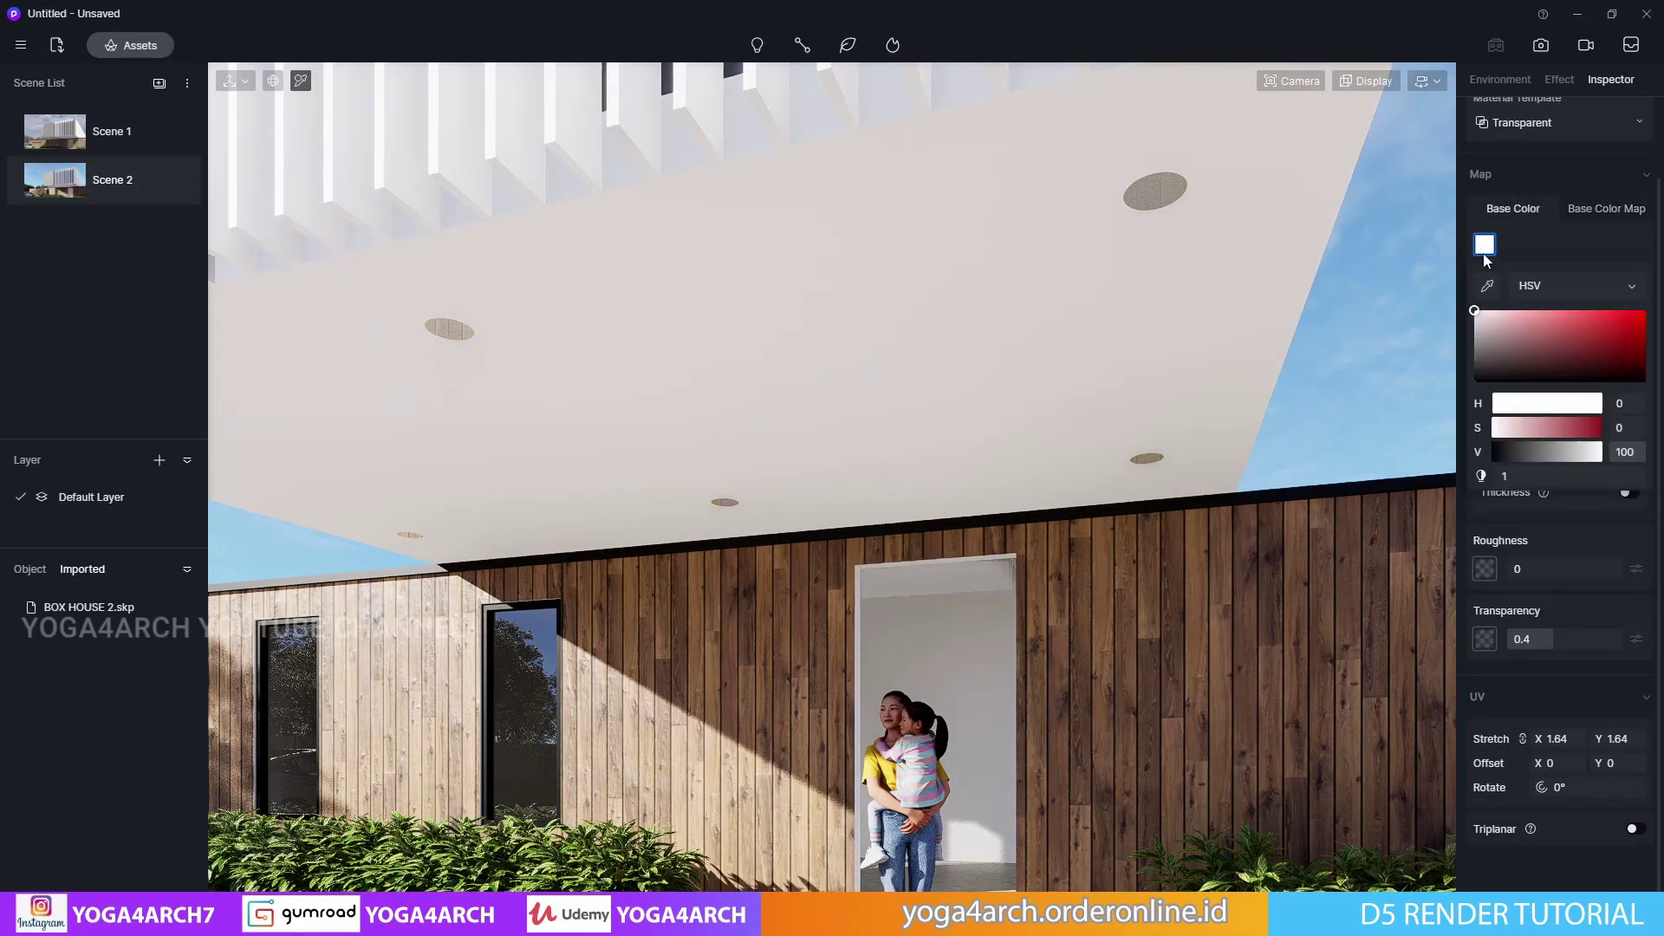
pyautogui.click(1411, 361)
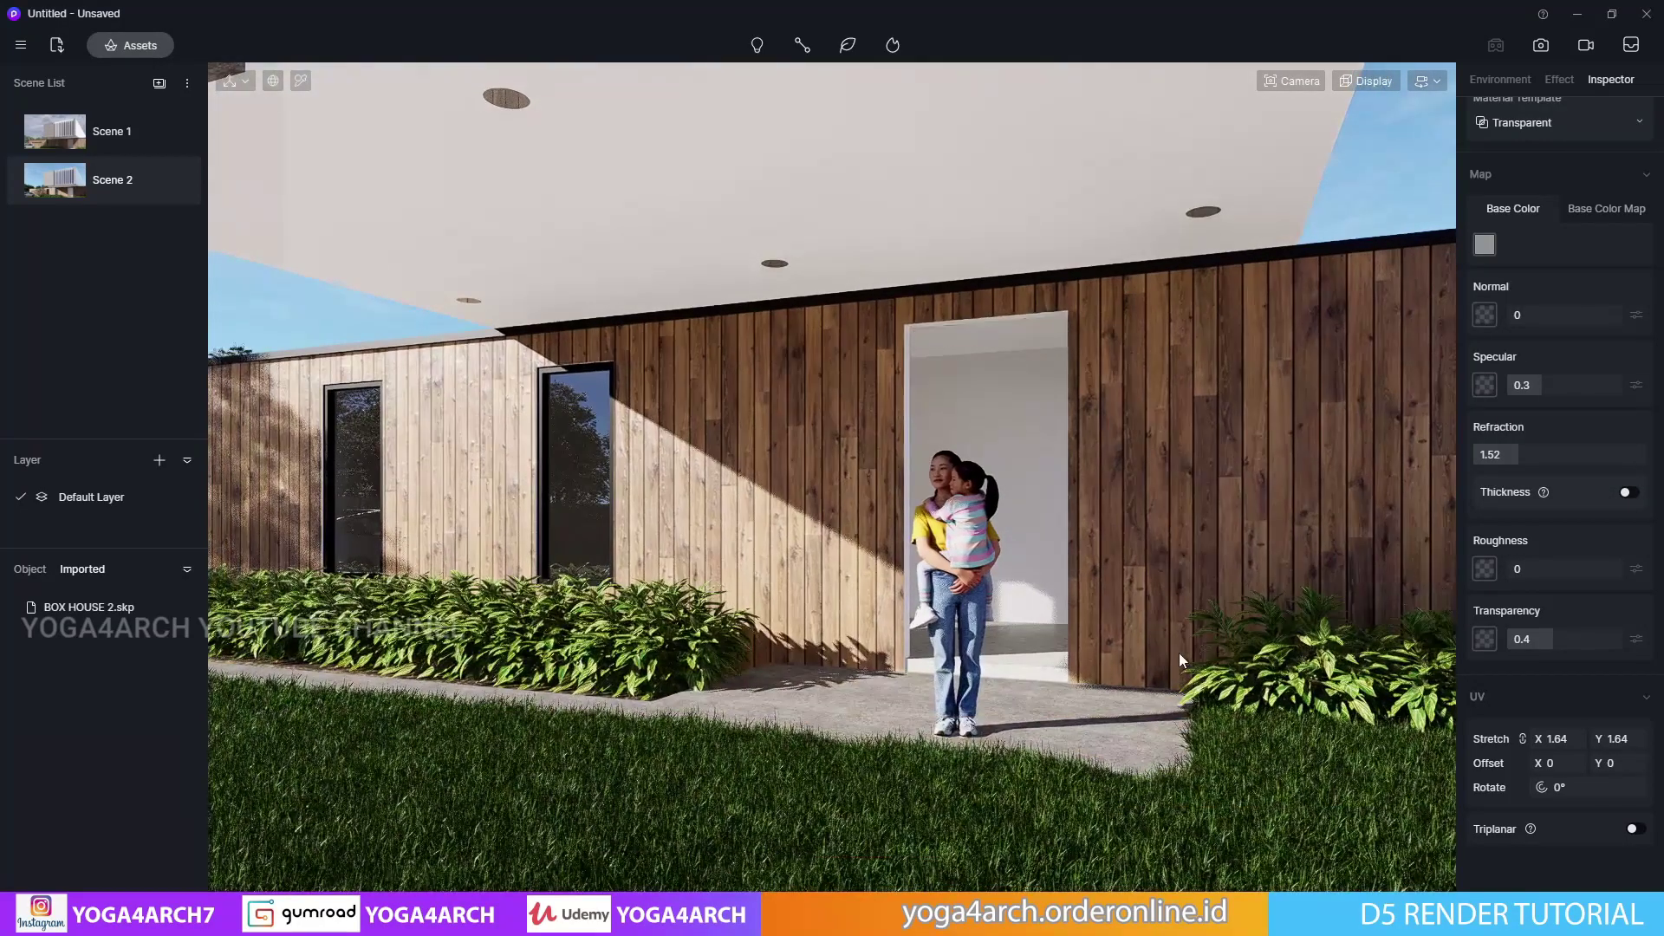
# Set the entrance door frame's base colour to light grey (V 76), then restore Scene 2
pyautogui.click(1039, 467)
pyautogui.click(1042, 435)
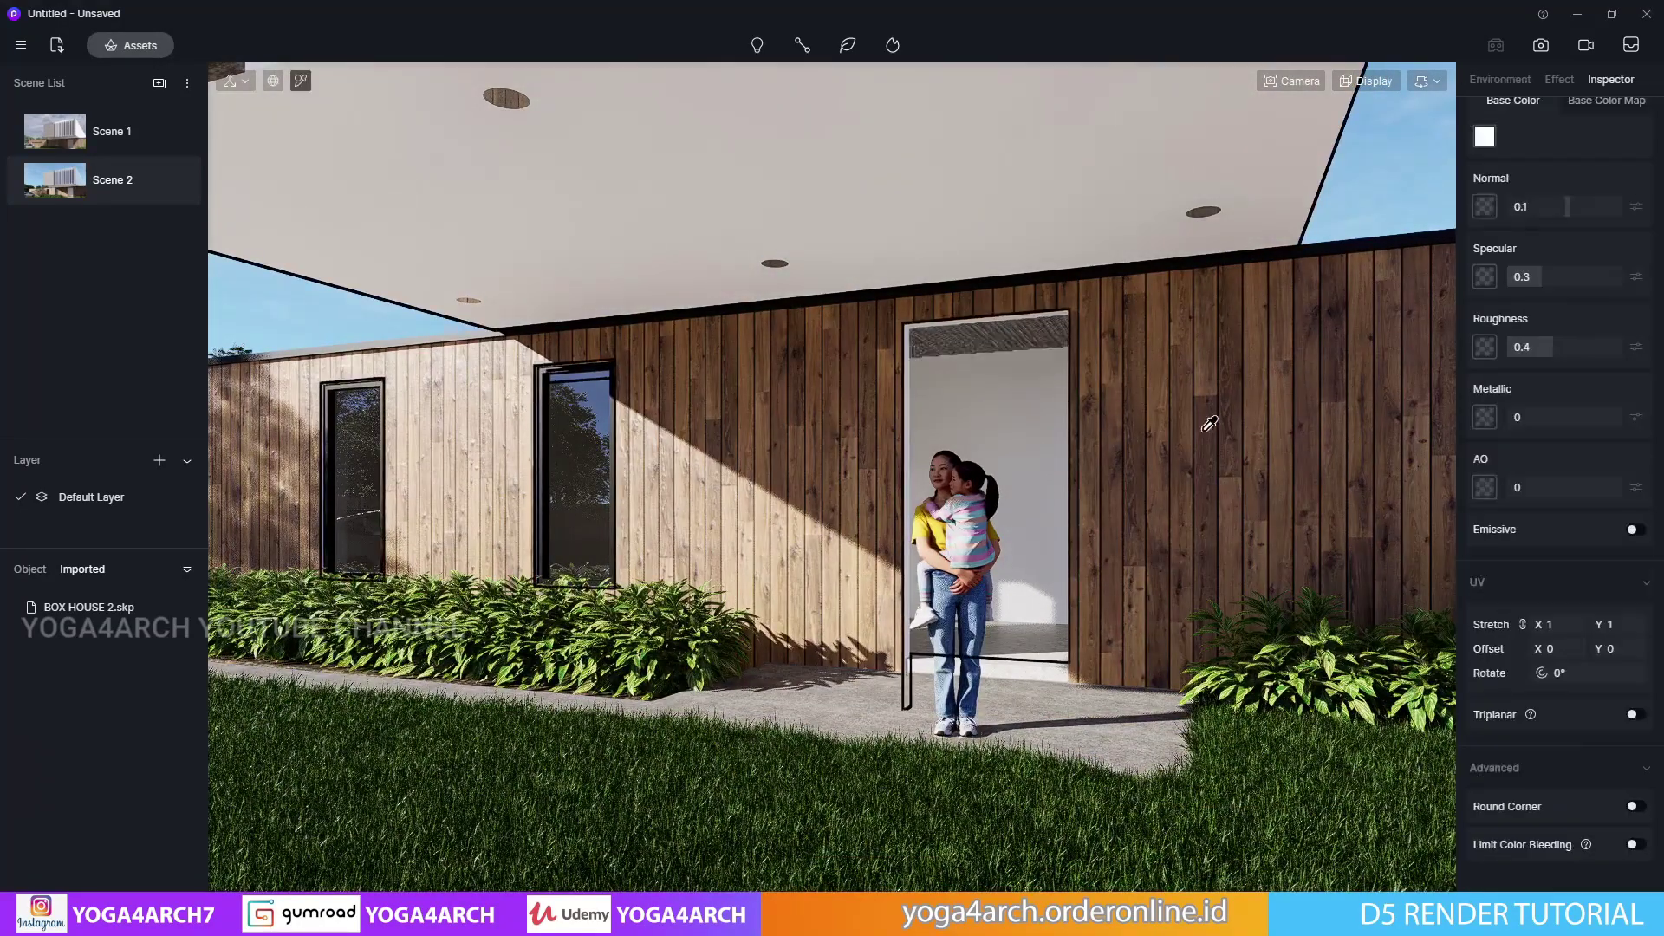
pyautogui.click(1485, 136)
pyautogui.click(1473, 219)
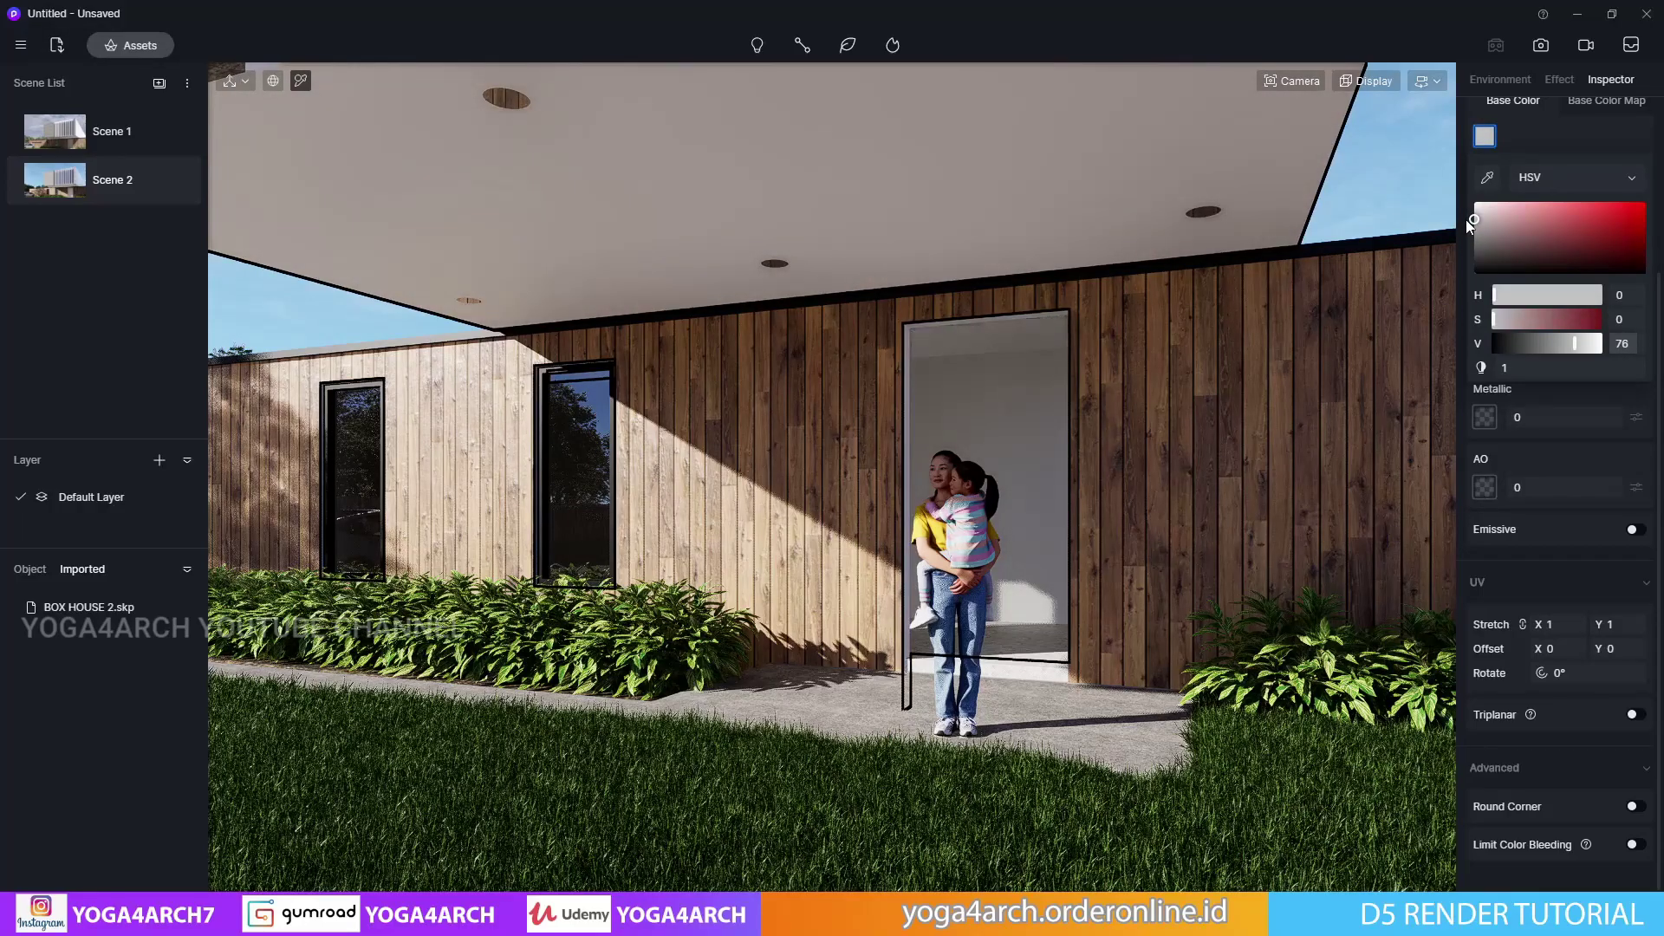
pyautogui.click(59, 173)
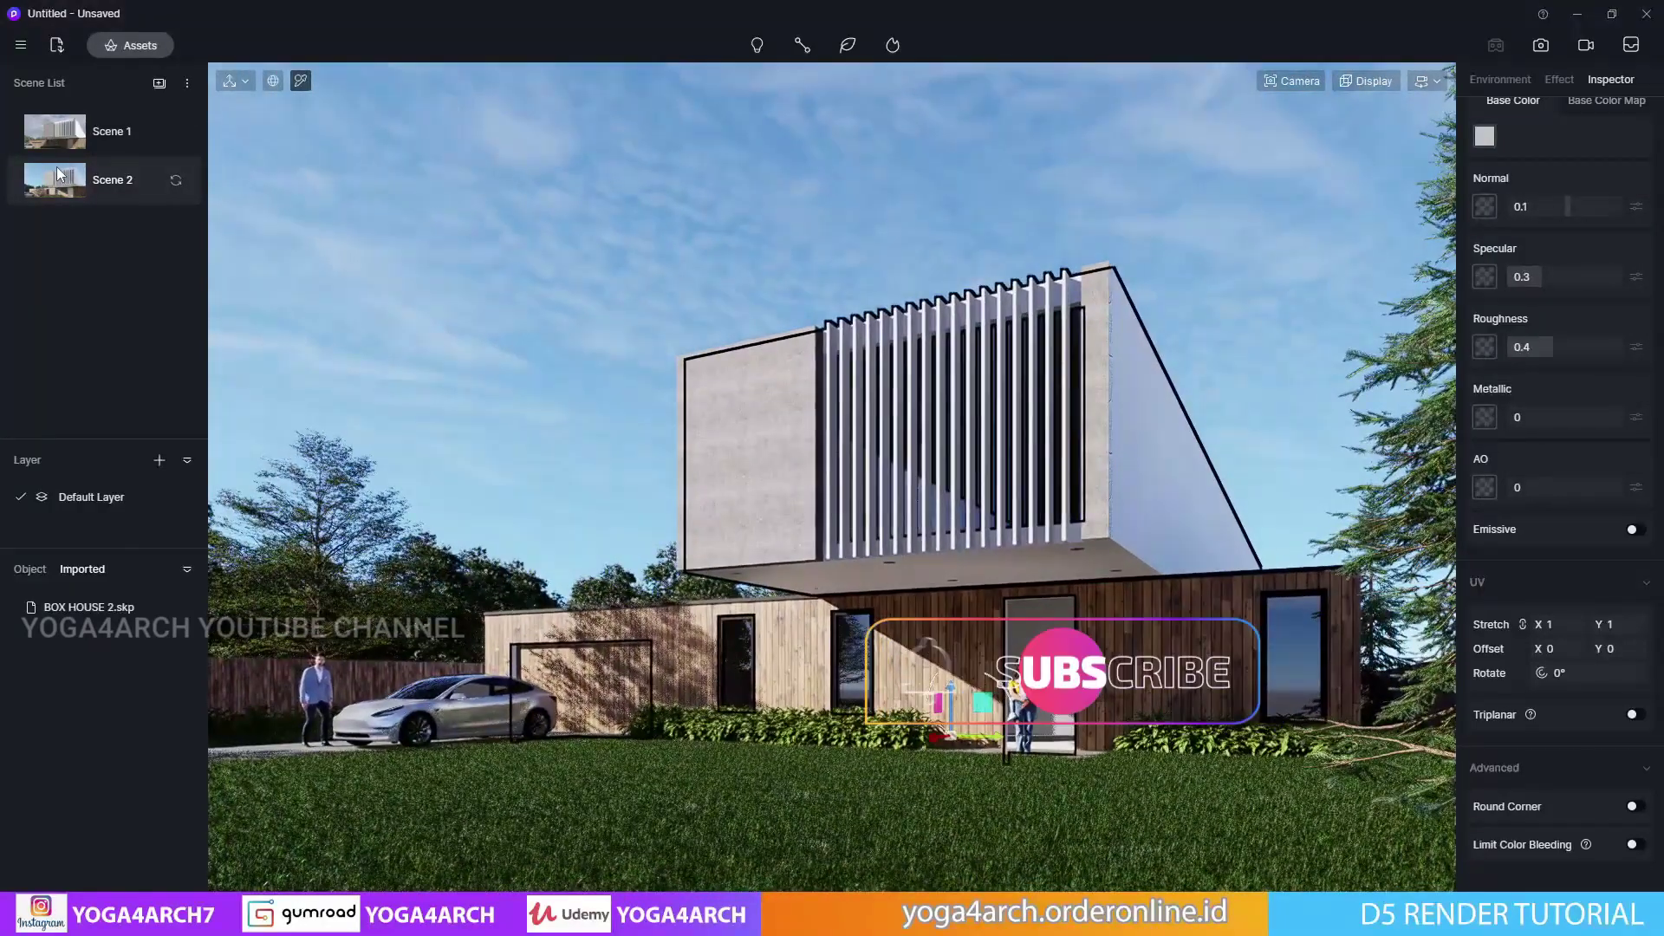
pyautogui.click(522, 312)
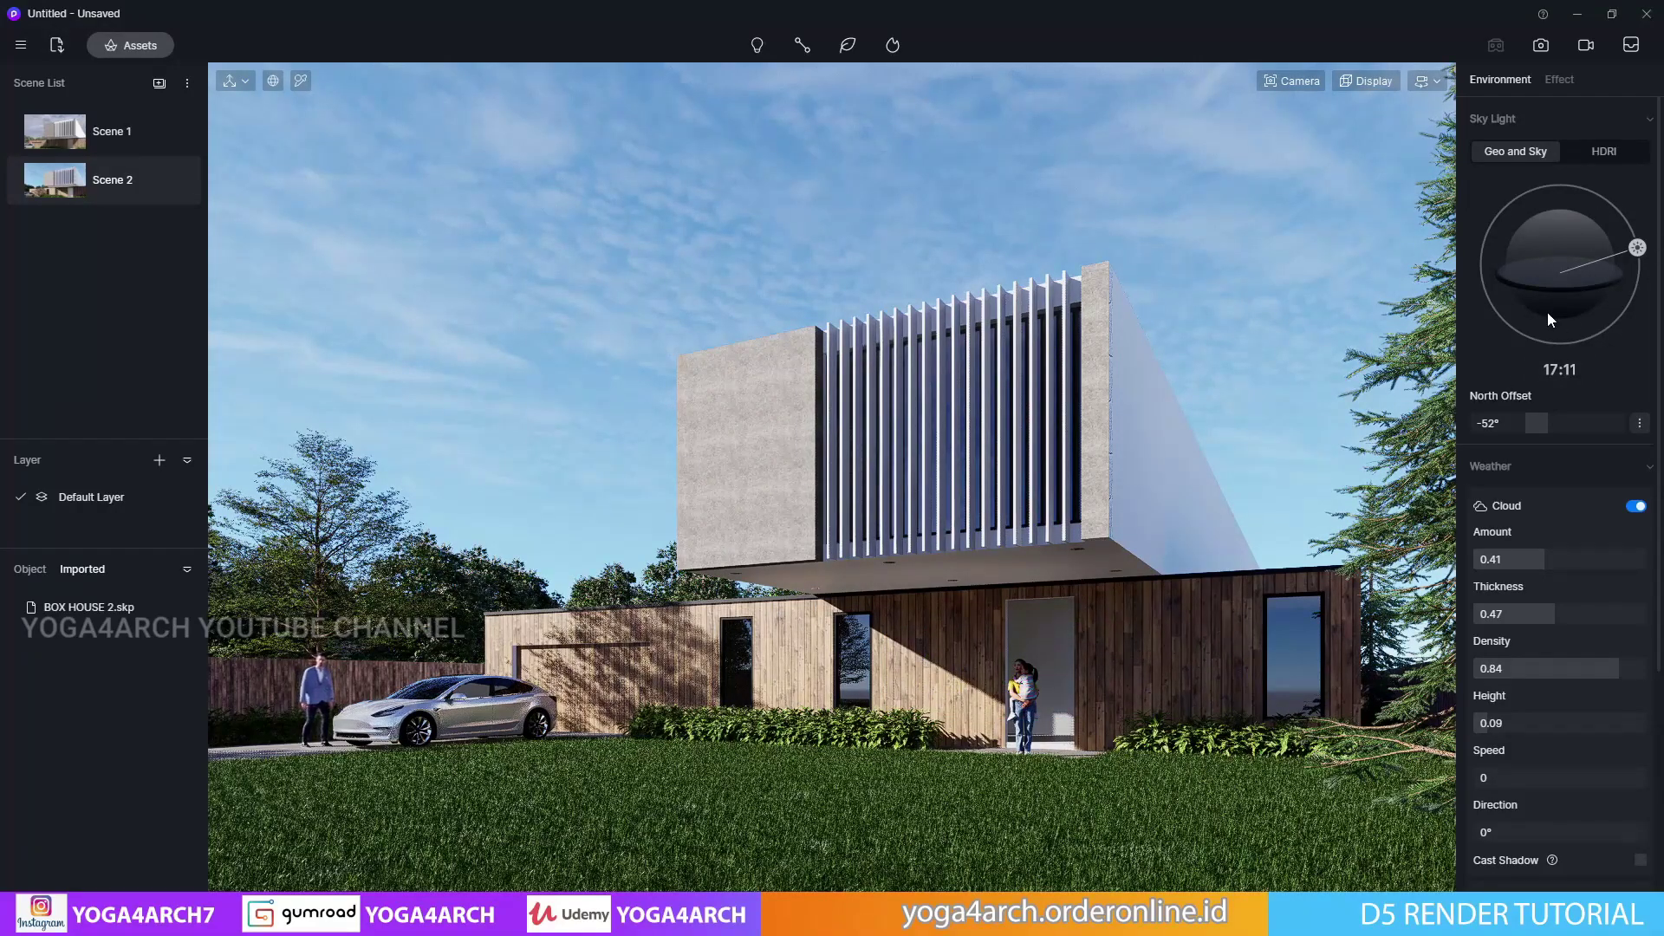
pyautogui.moveTo(1637, 248)
pyautogui.mouseDown()
pyautogui.moveTo(1506, 208)
pyautogui.moveTo(1636, 234)
pyautogui.mouseUp()
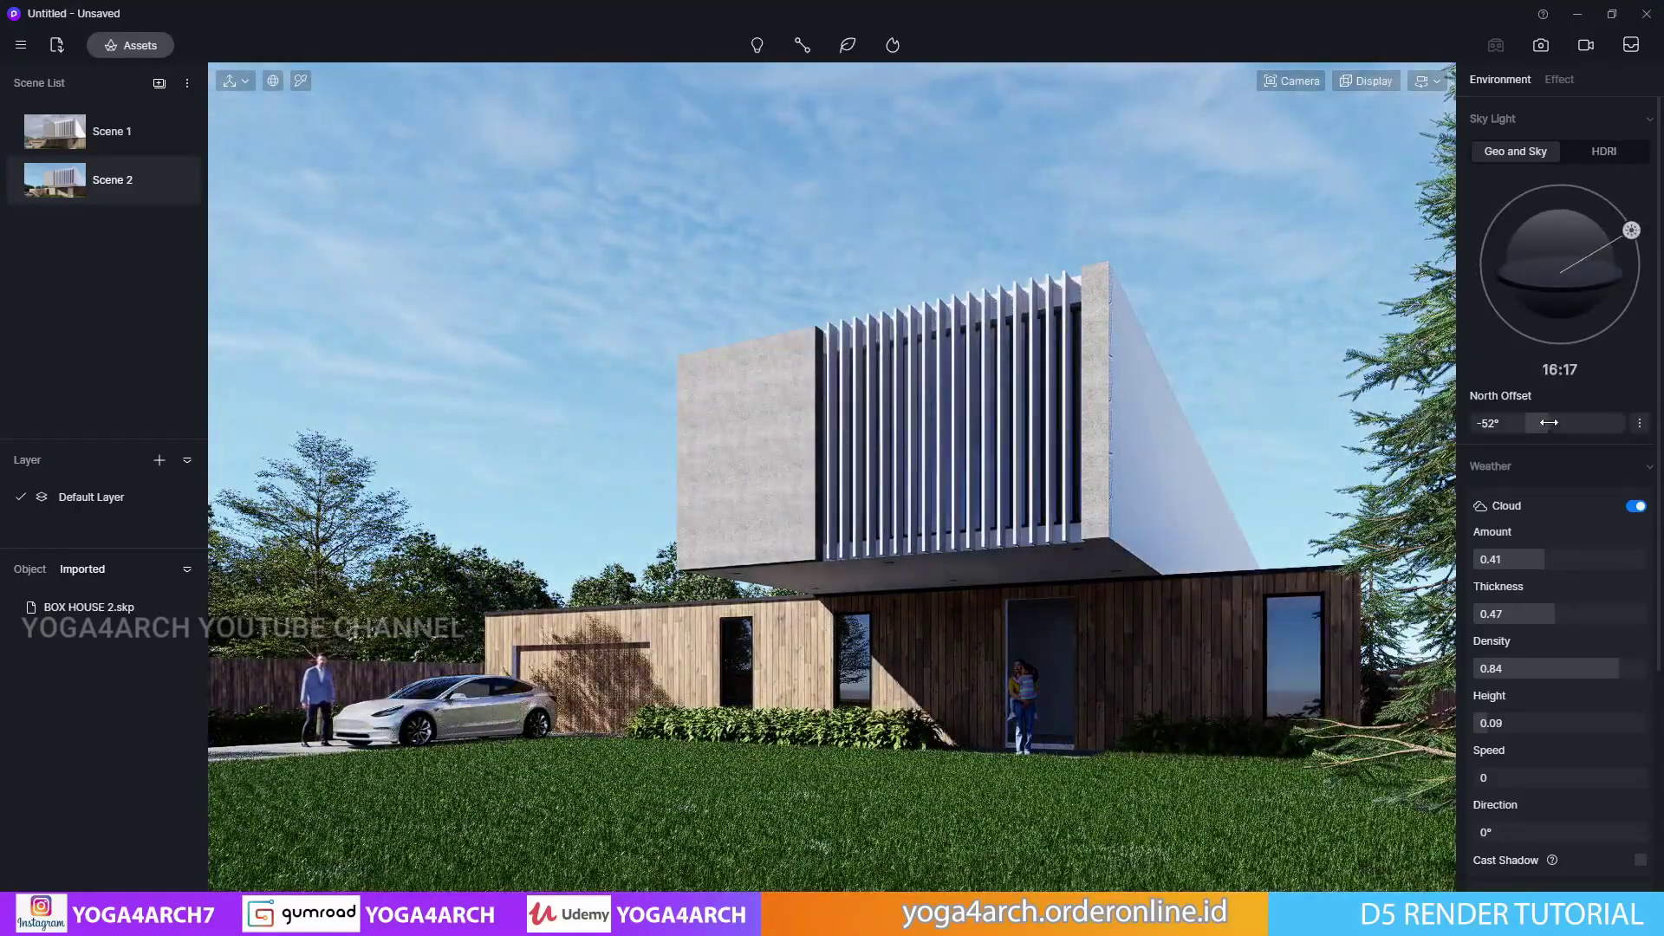
pyautogui.moveTo(1526, 423); pyautogui.dragTo(1481, 424)
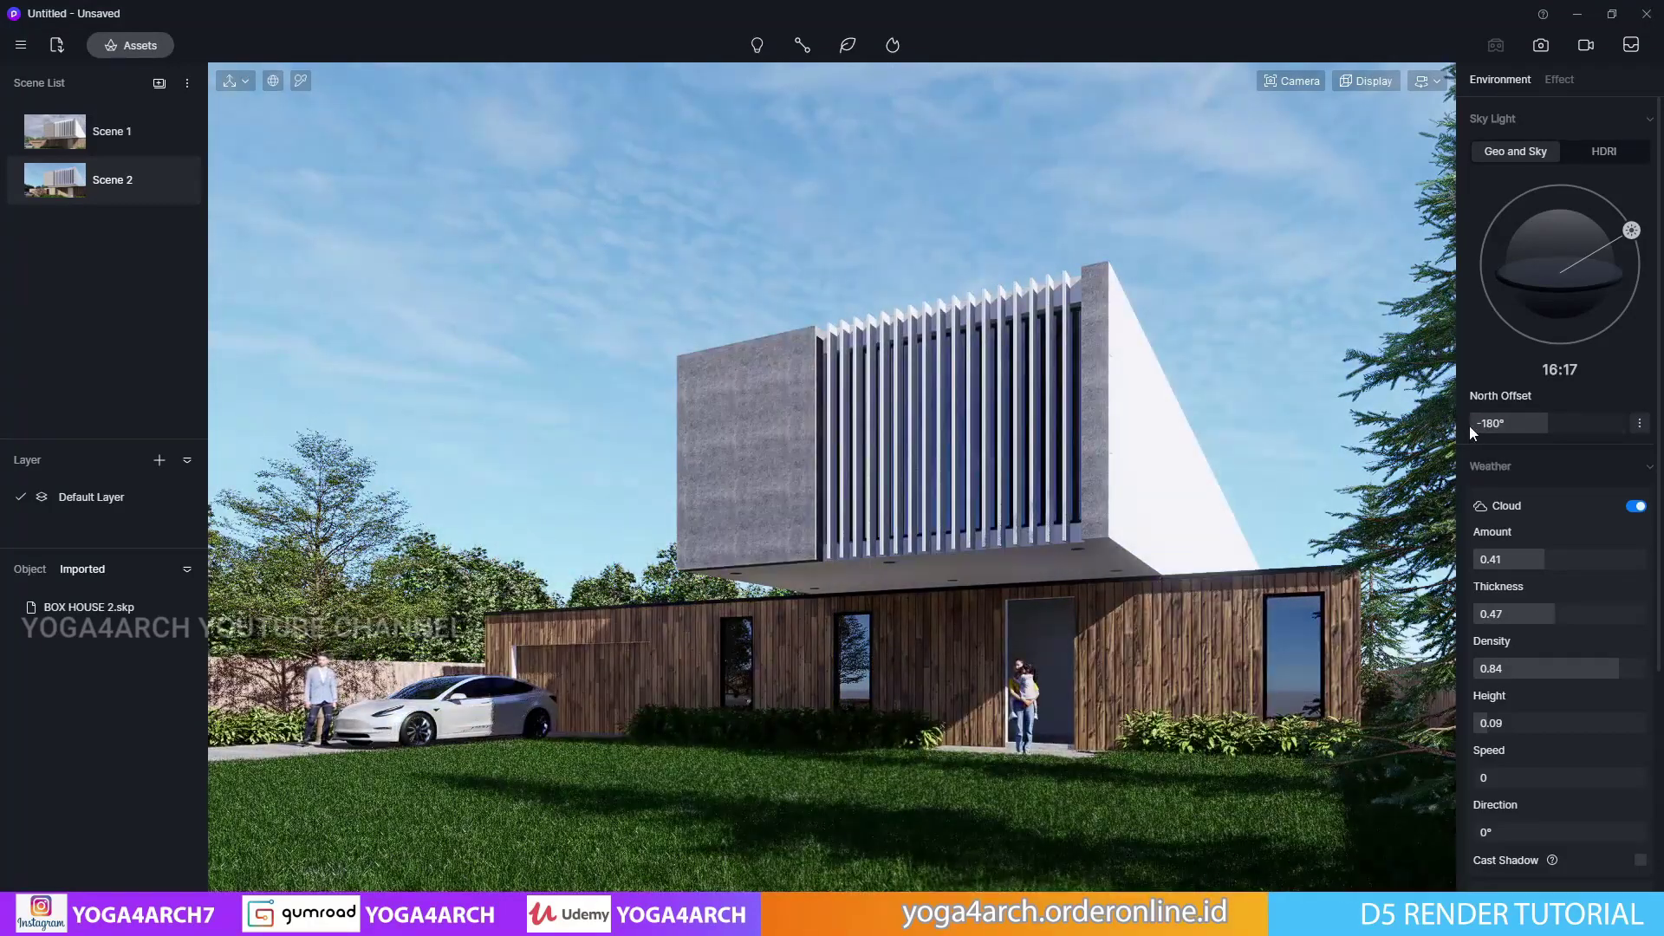
pyautogui.moveTo(1482, 421); pyautogui.dragTo(1485, 420)
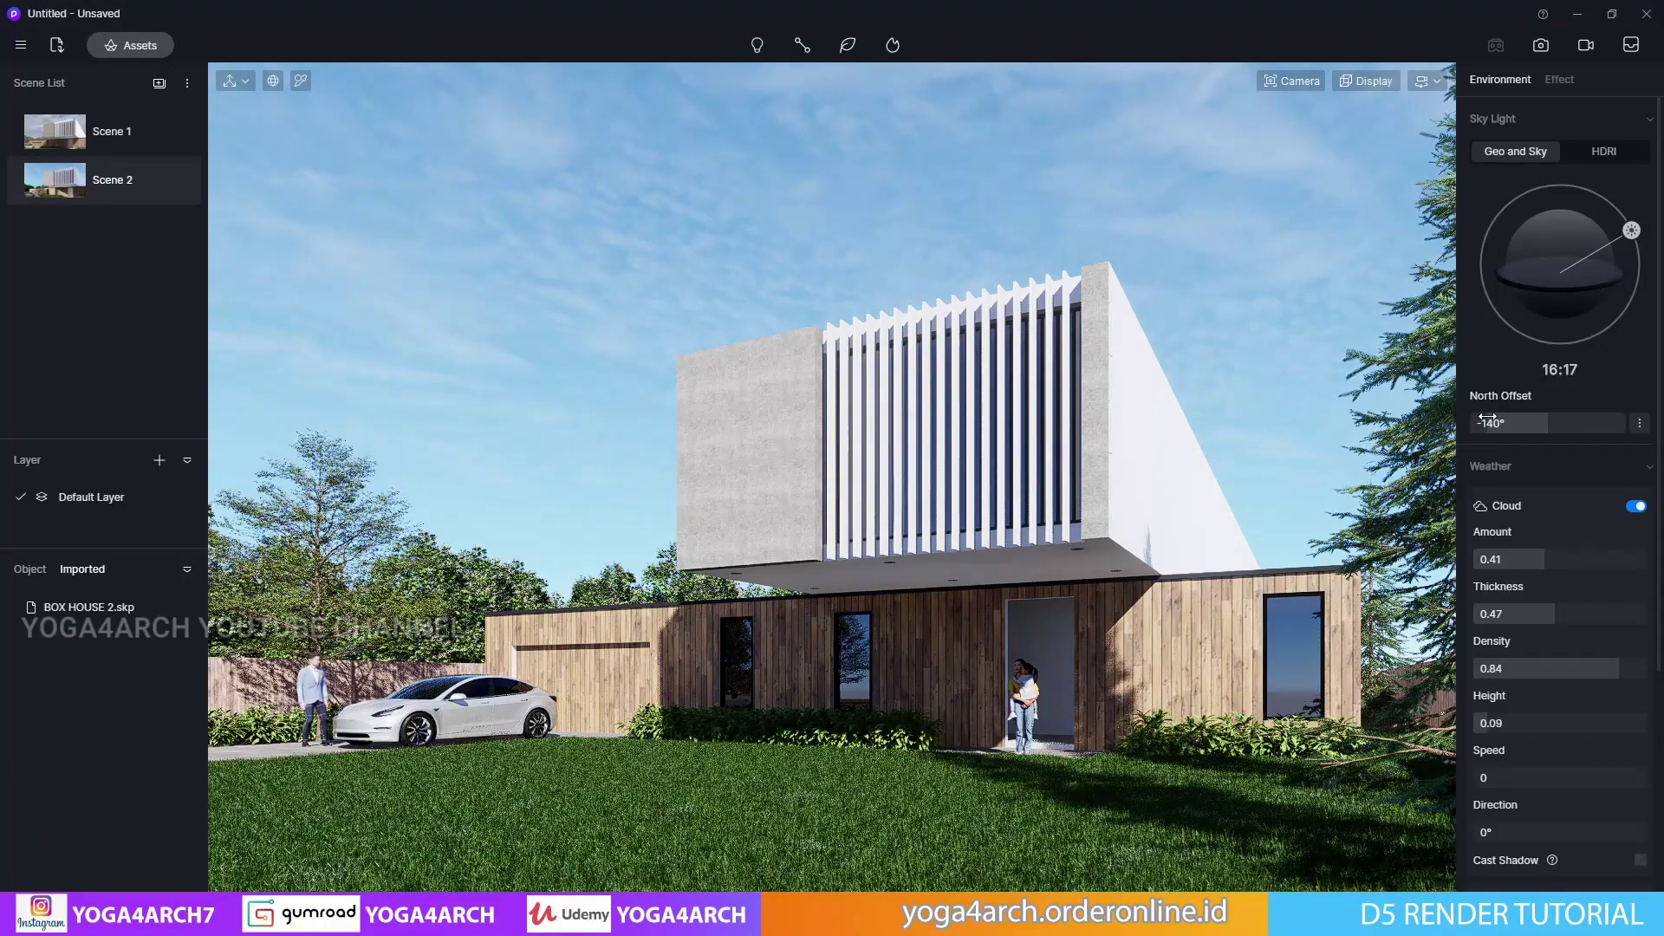
pyautogui.click(67, 176)
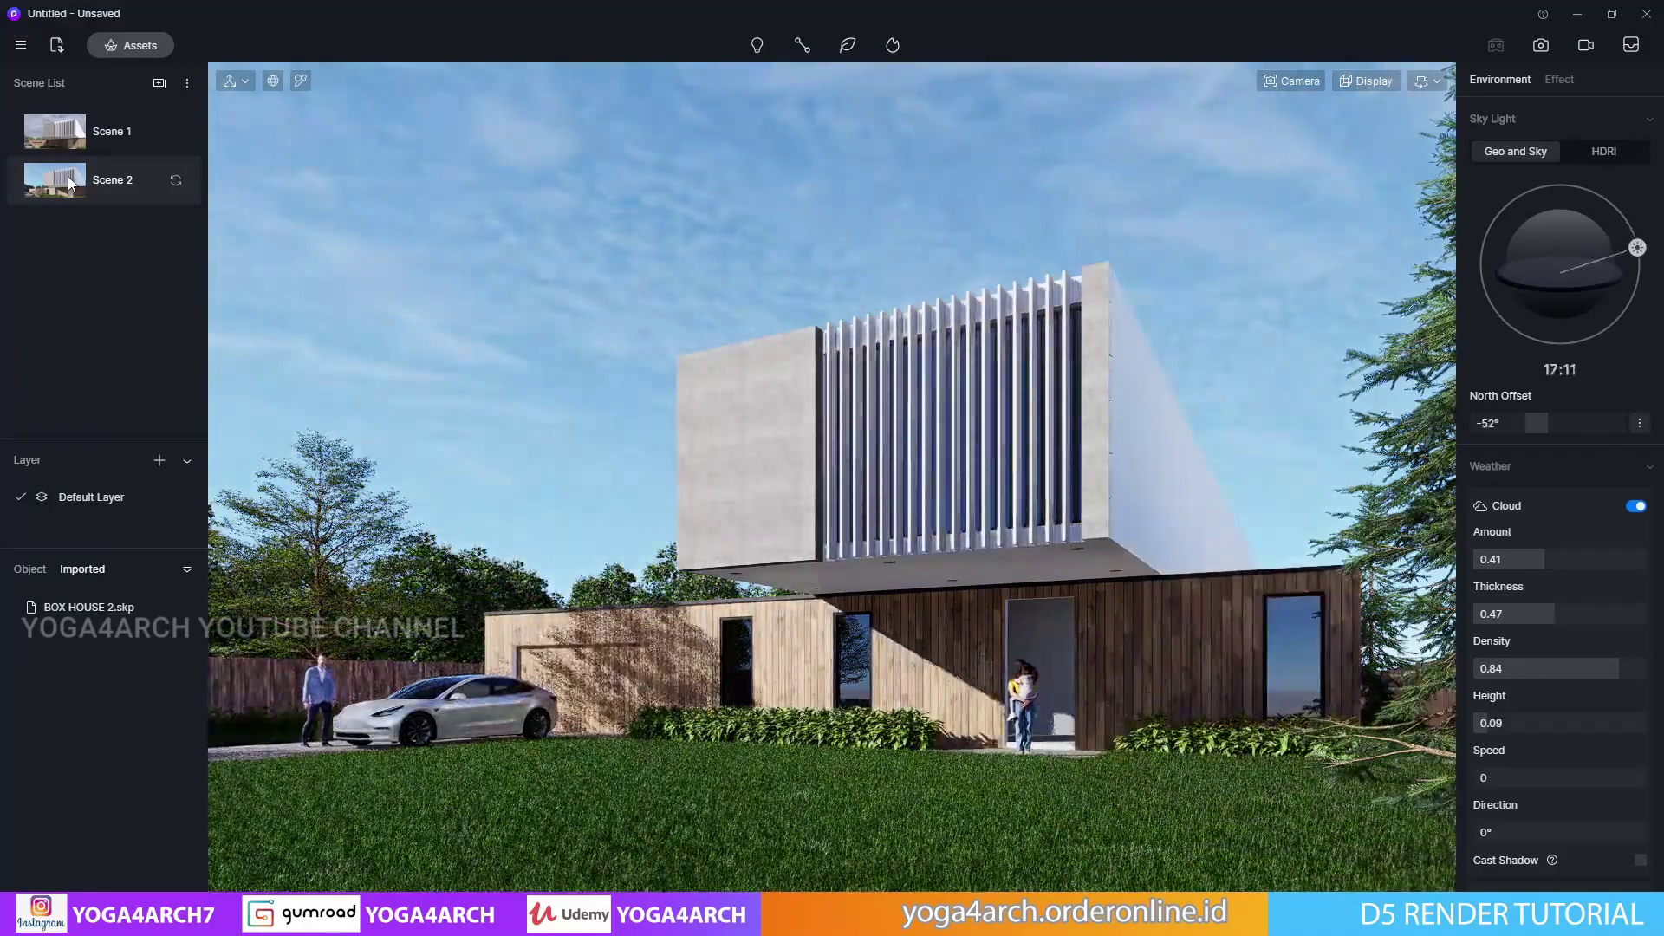
# Lower the post-processing Shadow to 0.55 and update Scene 2 with the current view
pyautogui.click(1559, 79)
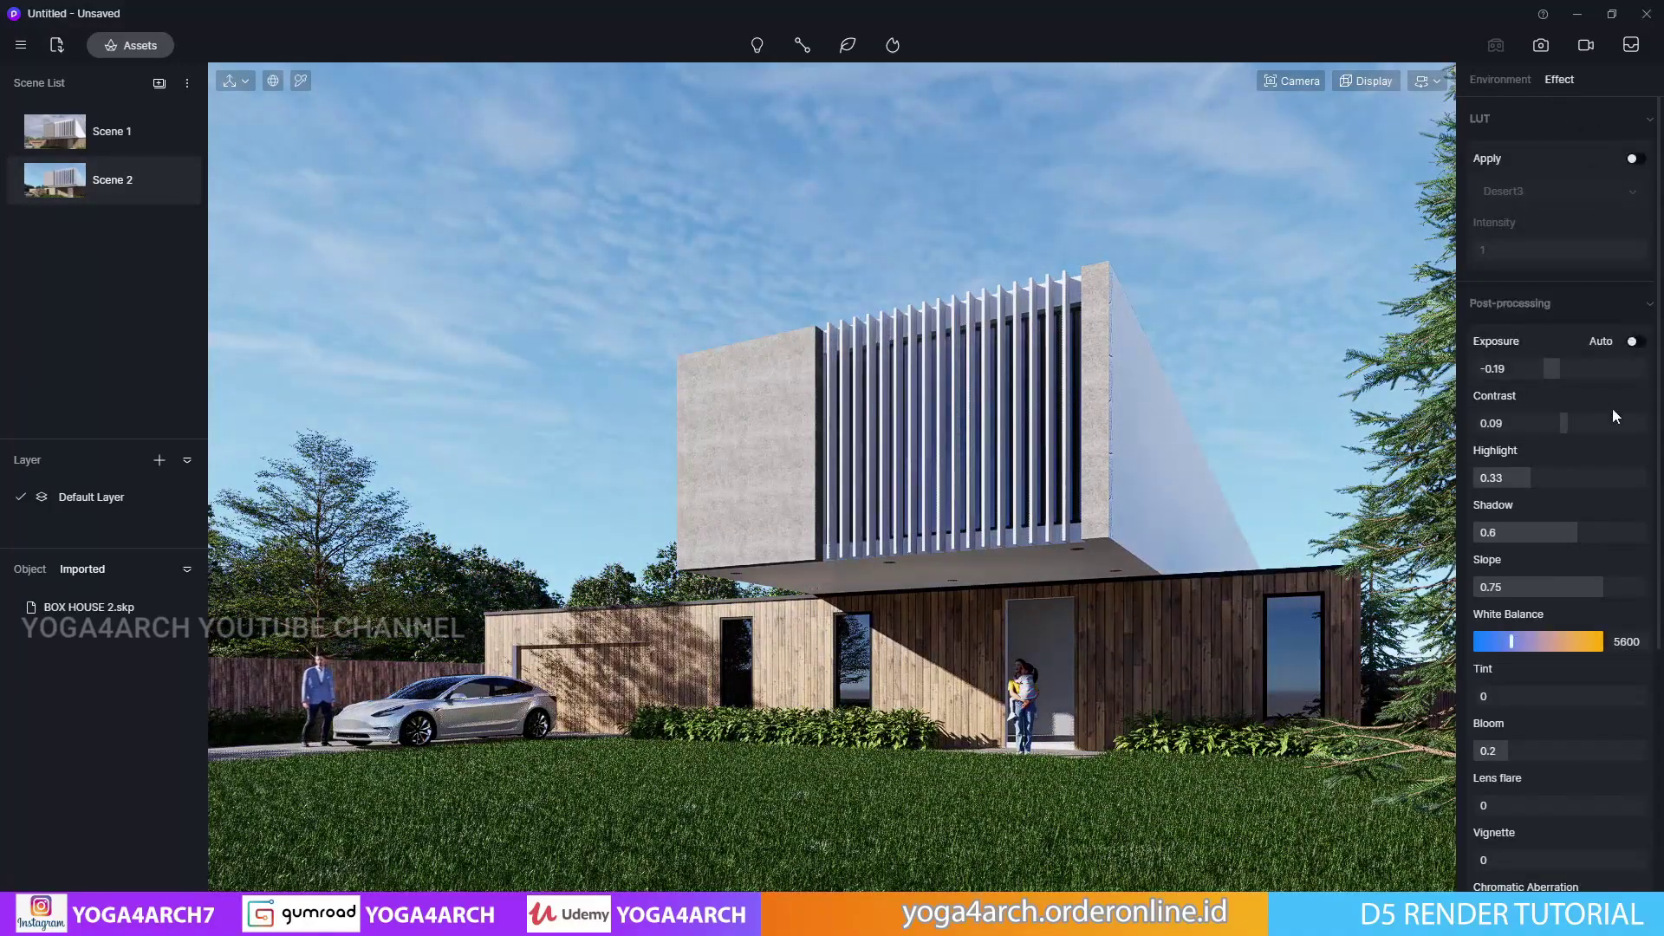
pyautogui.click(1566, 533)
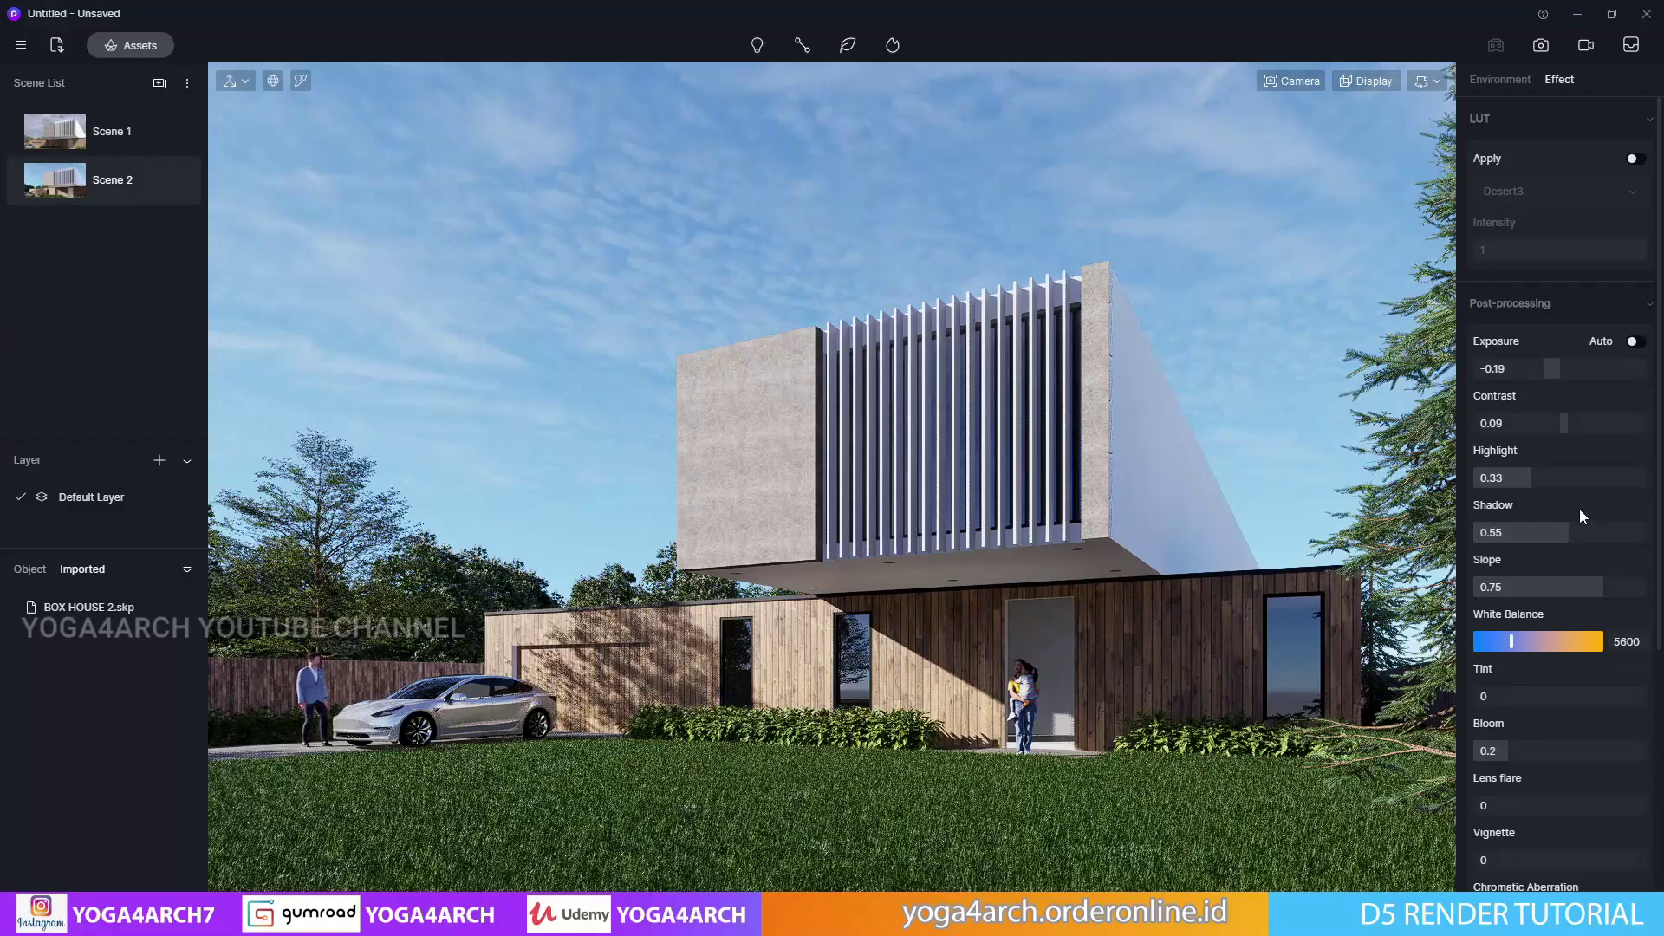
pyautogui.click(176, 180)
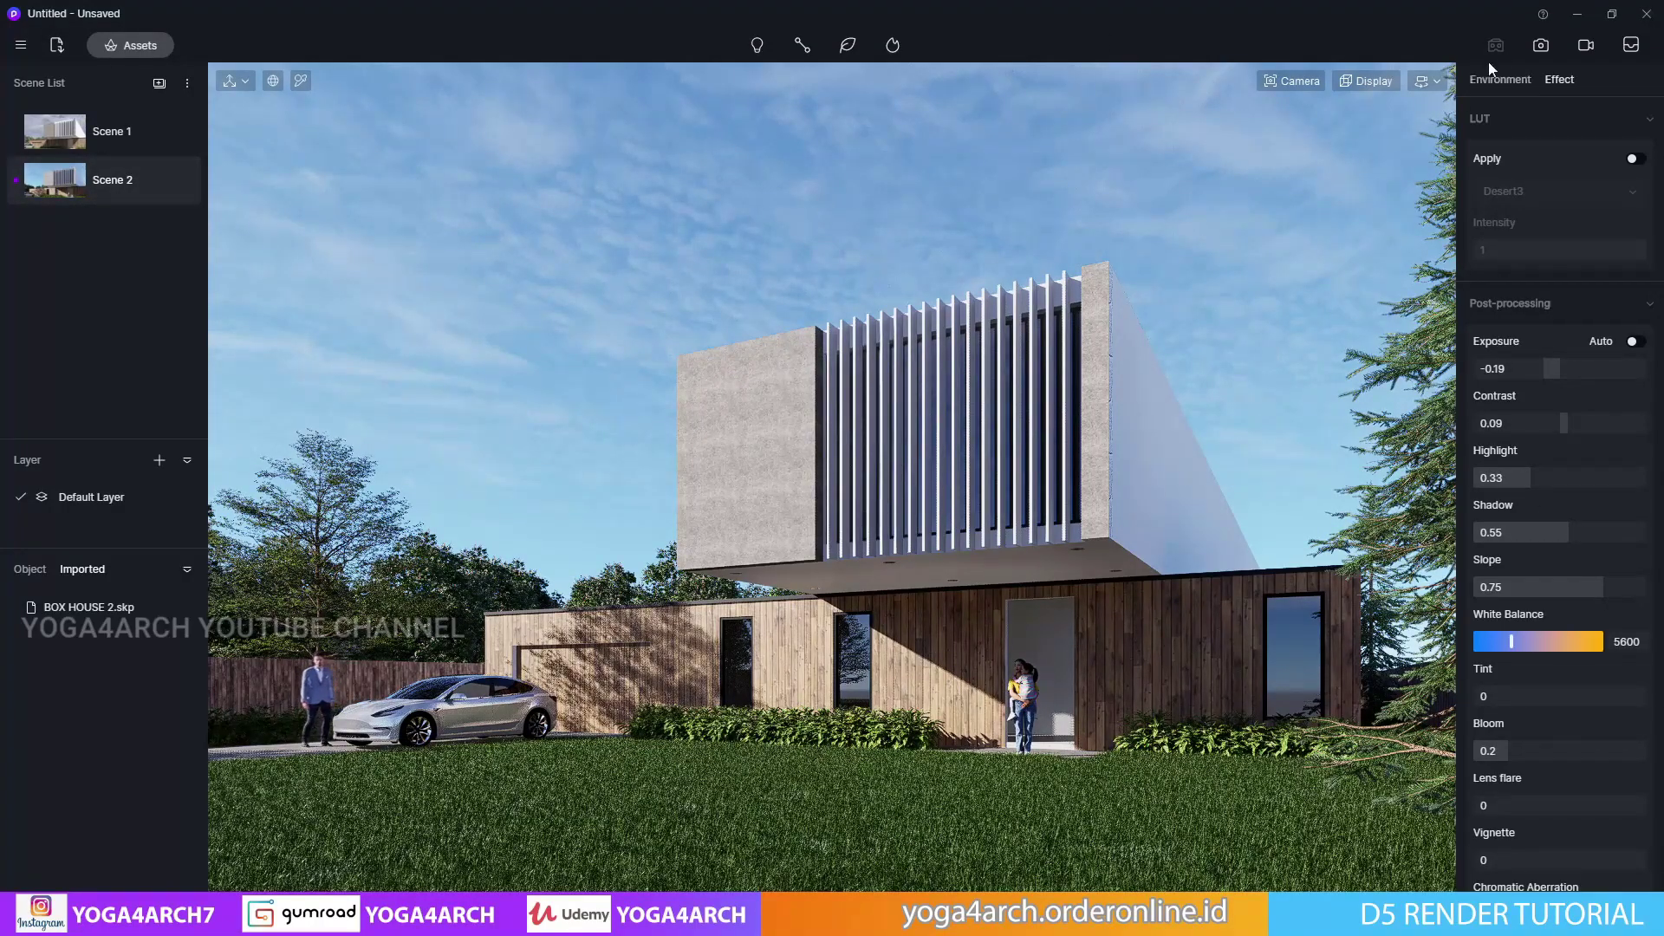
pyautogui.click(1540, 44)
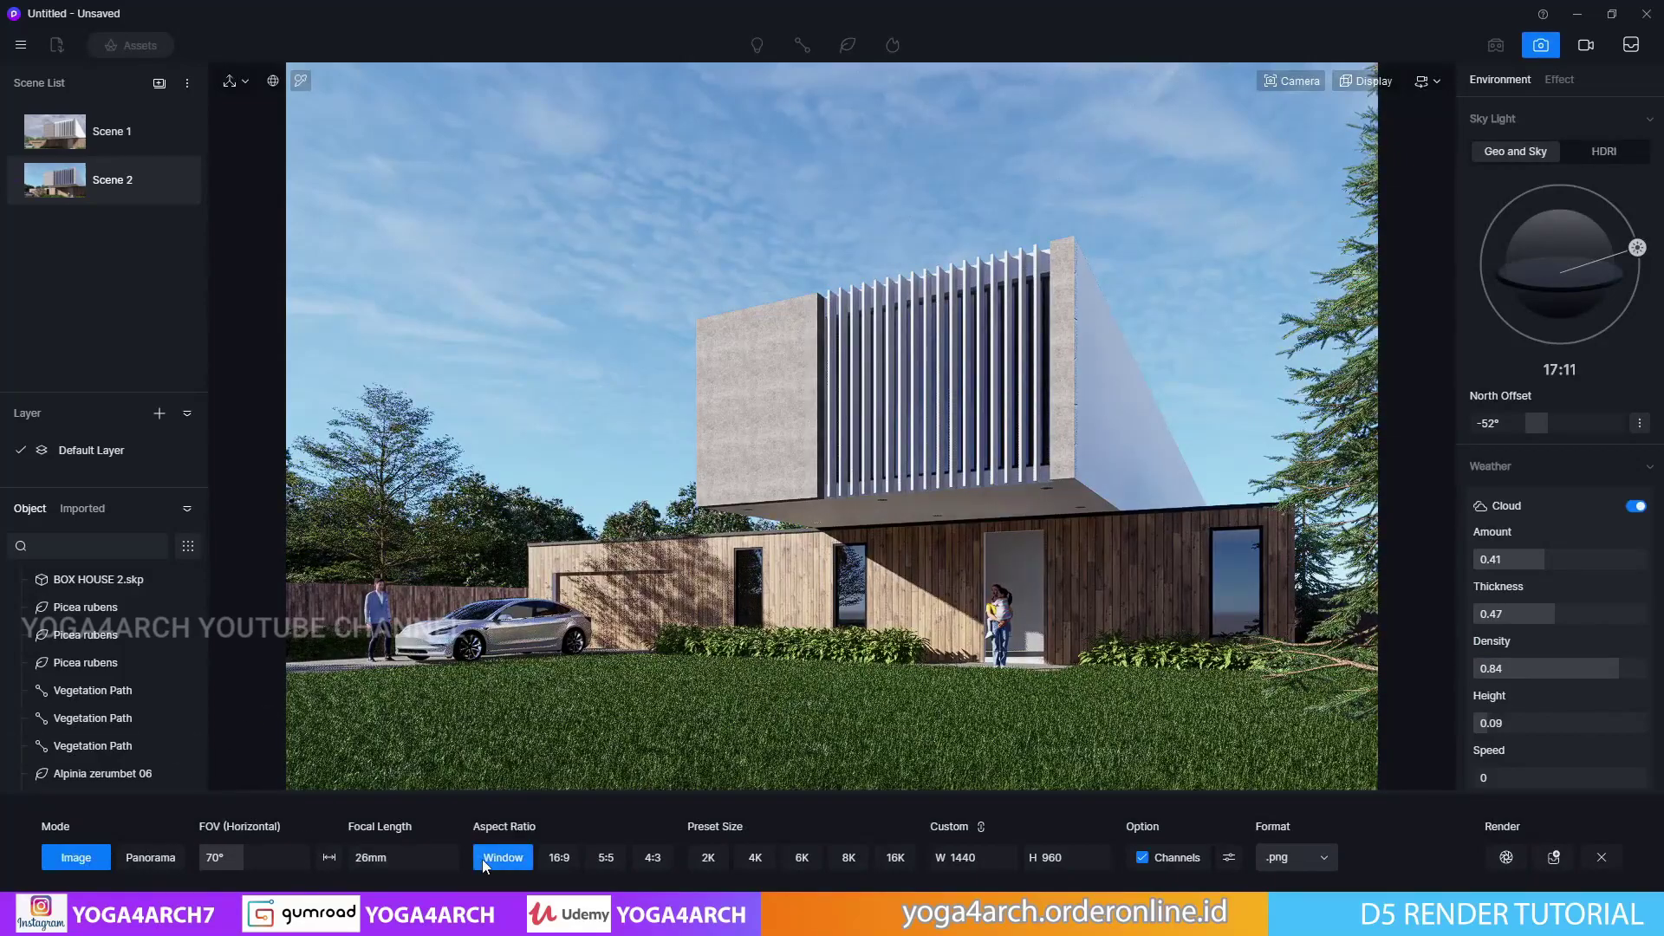
# Set the image to 16:9, channels off, .jpg format, width 3000 (3000×1688)
pyautogui.click(549, 863)
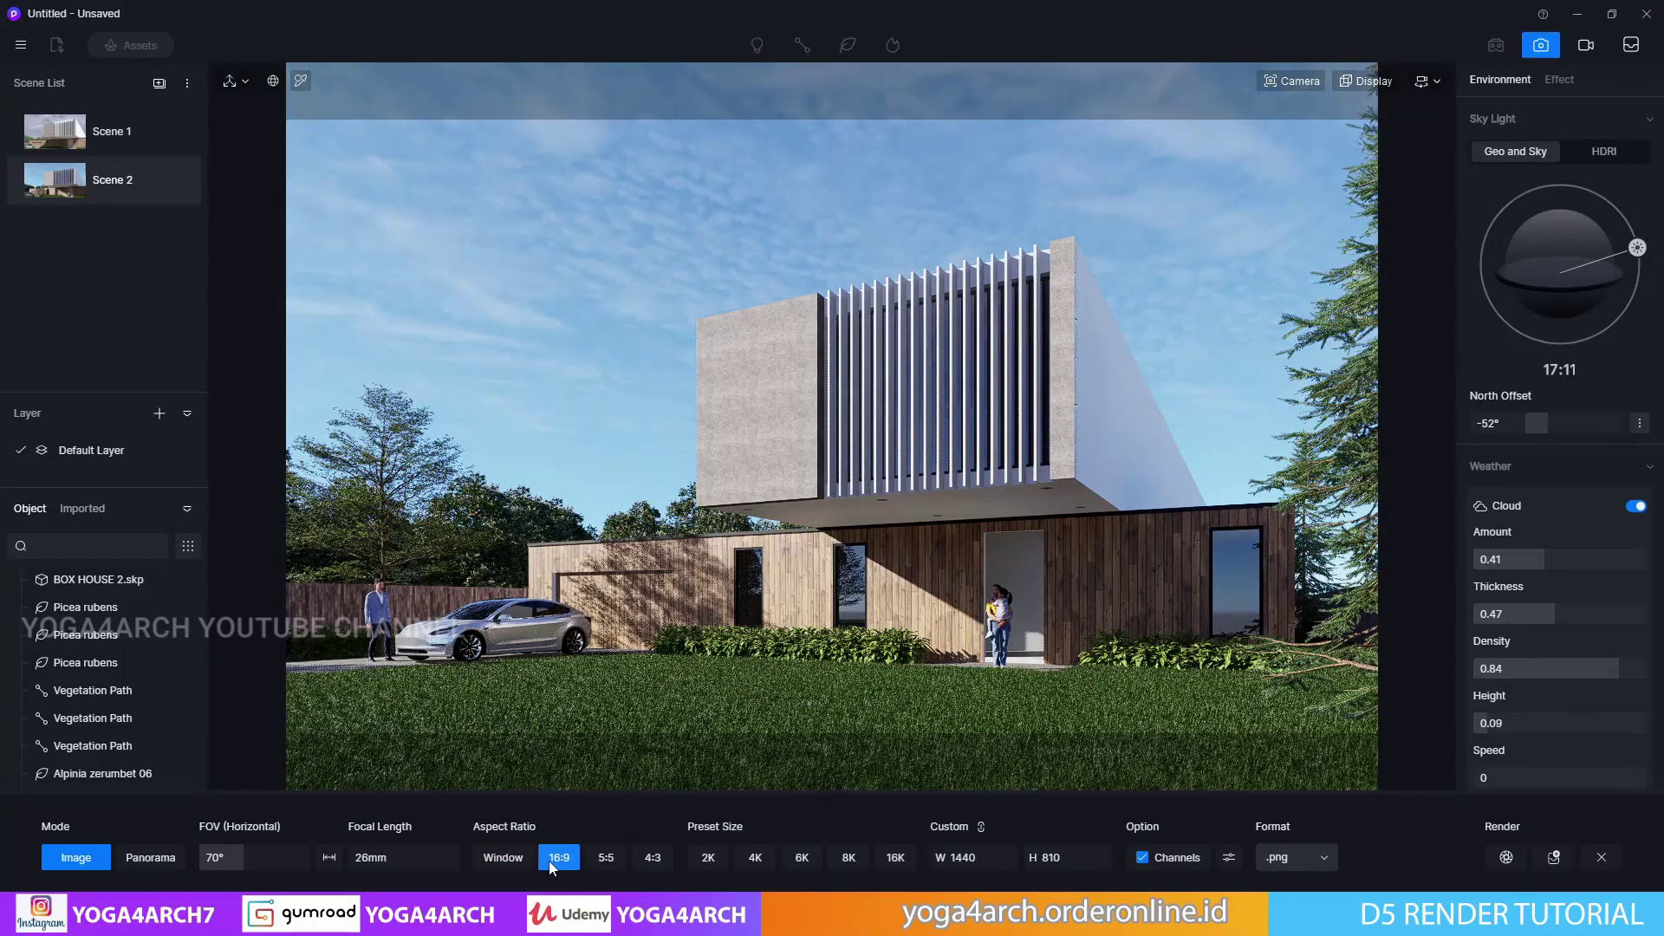
pyautogui.click(1143, 857)
pyautogui.click(1309, 858)
pyautogui.click(966, 858)
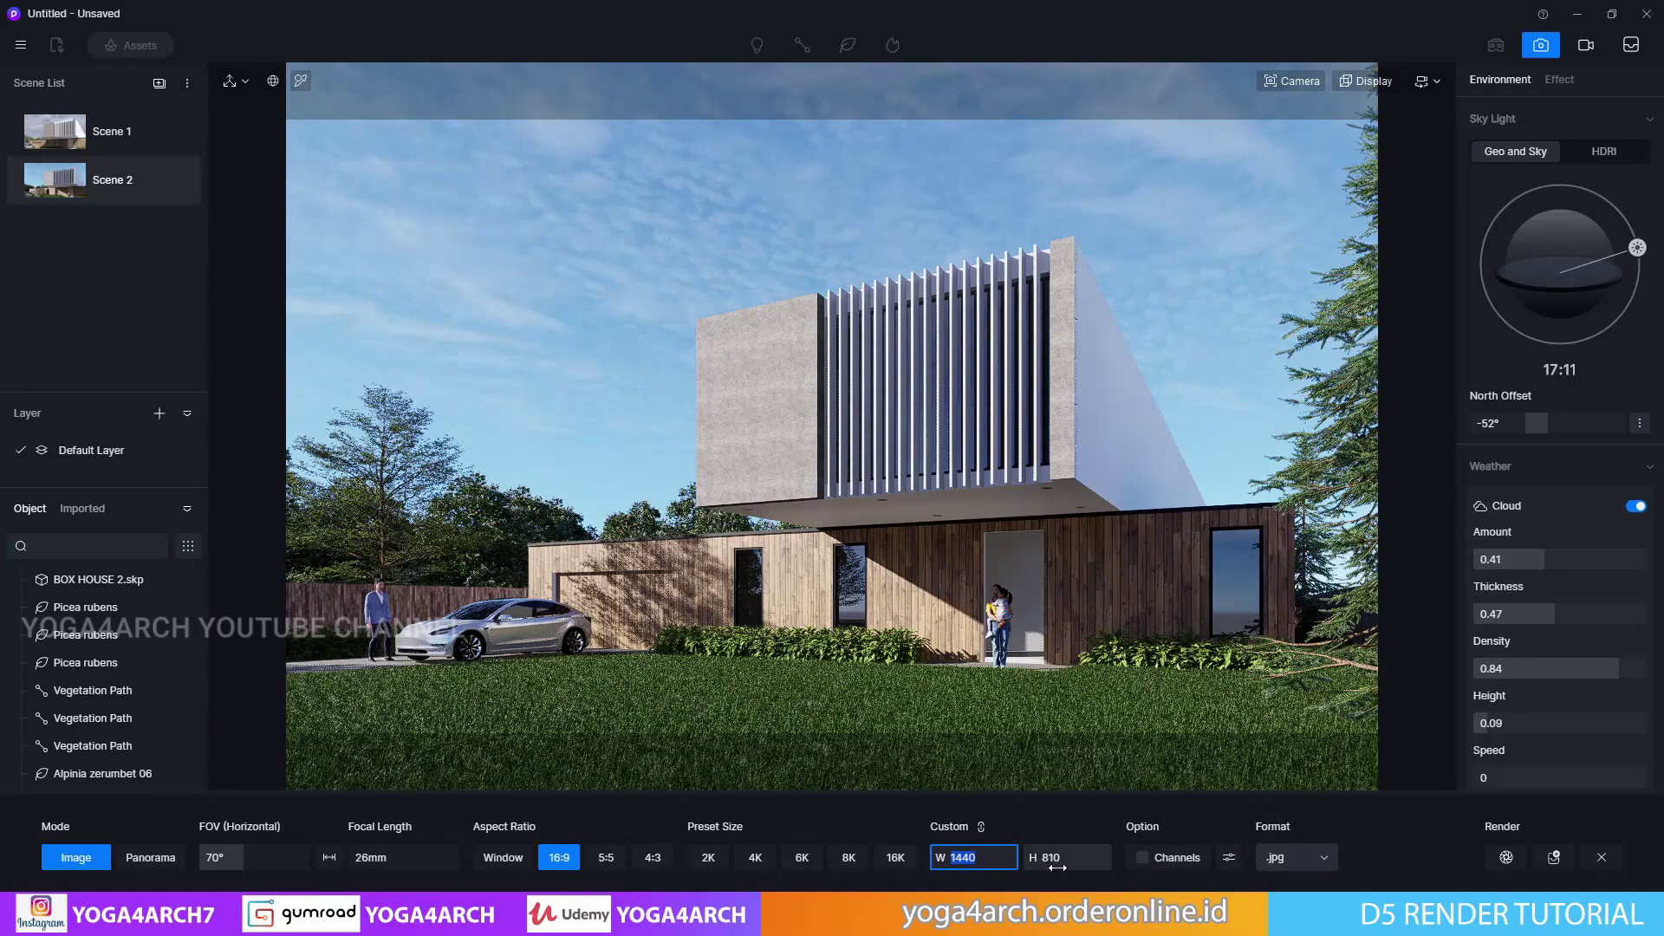
pyautogui.write('300')
pyautogui.press('Return')
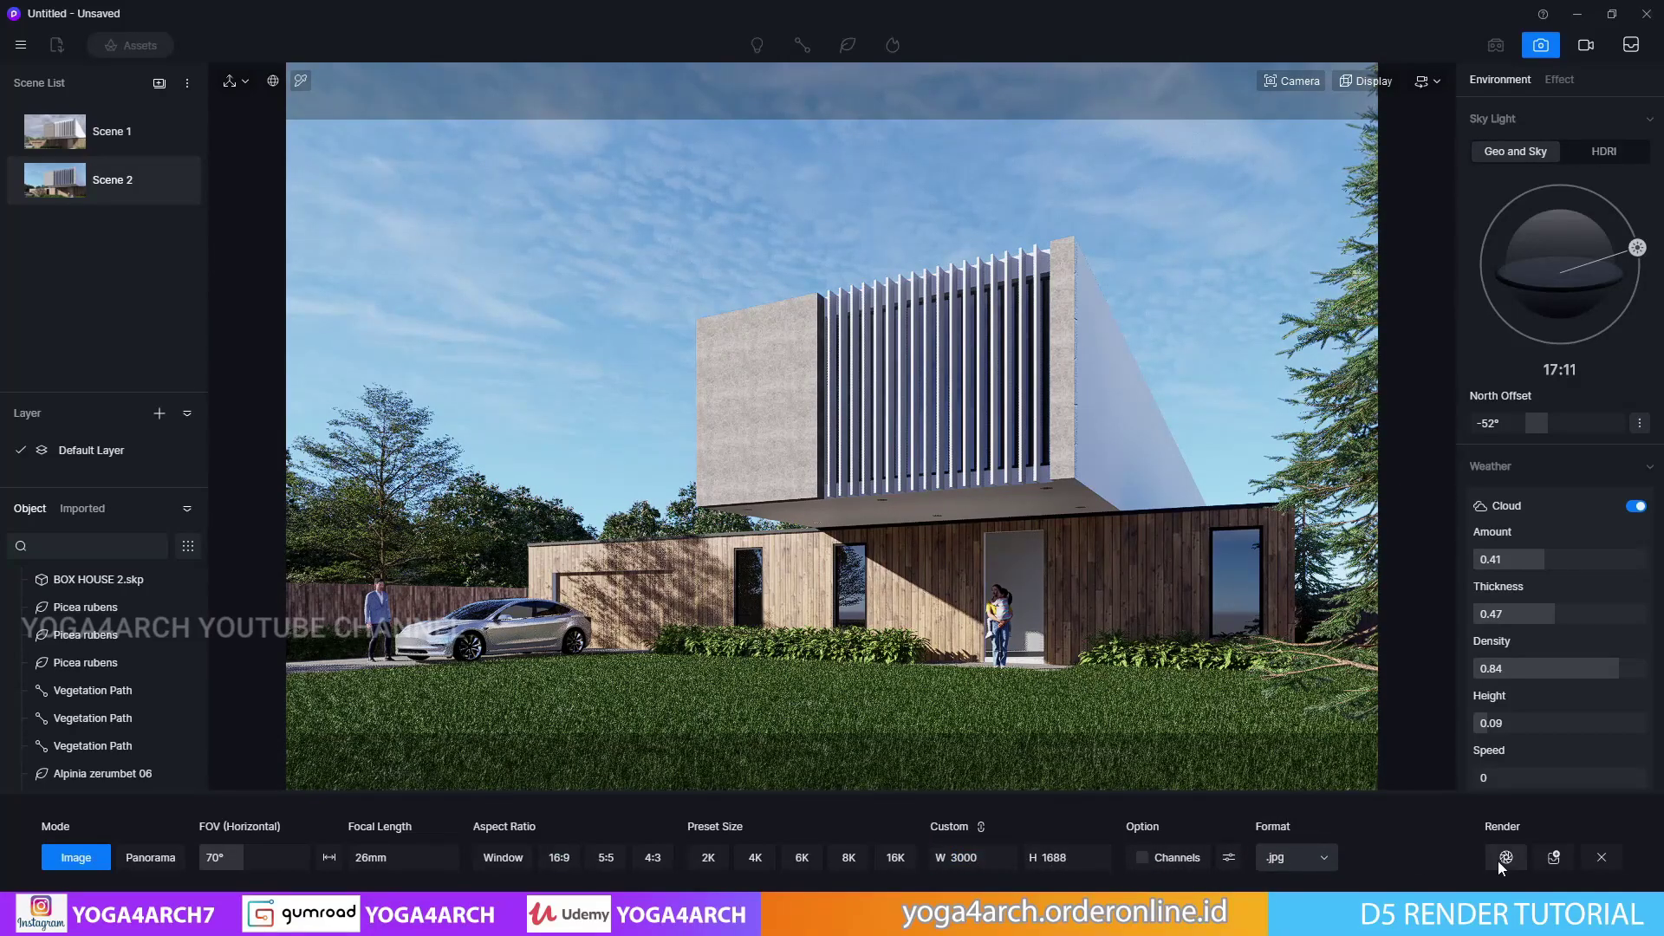
# Start the render, saving the image into folder 3
pyautogui.click(1500, 861)
pyautogui.click(357, 52)
pyautogui.doubleClick(330, 204)
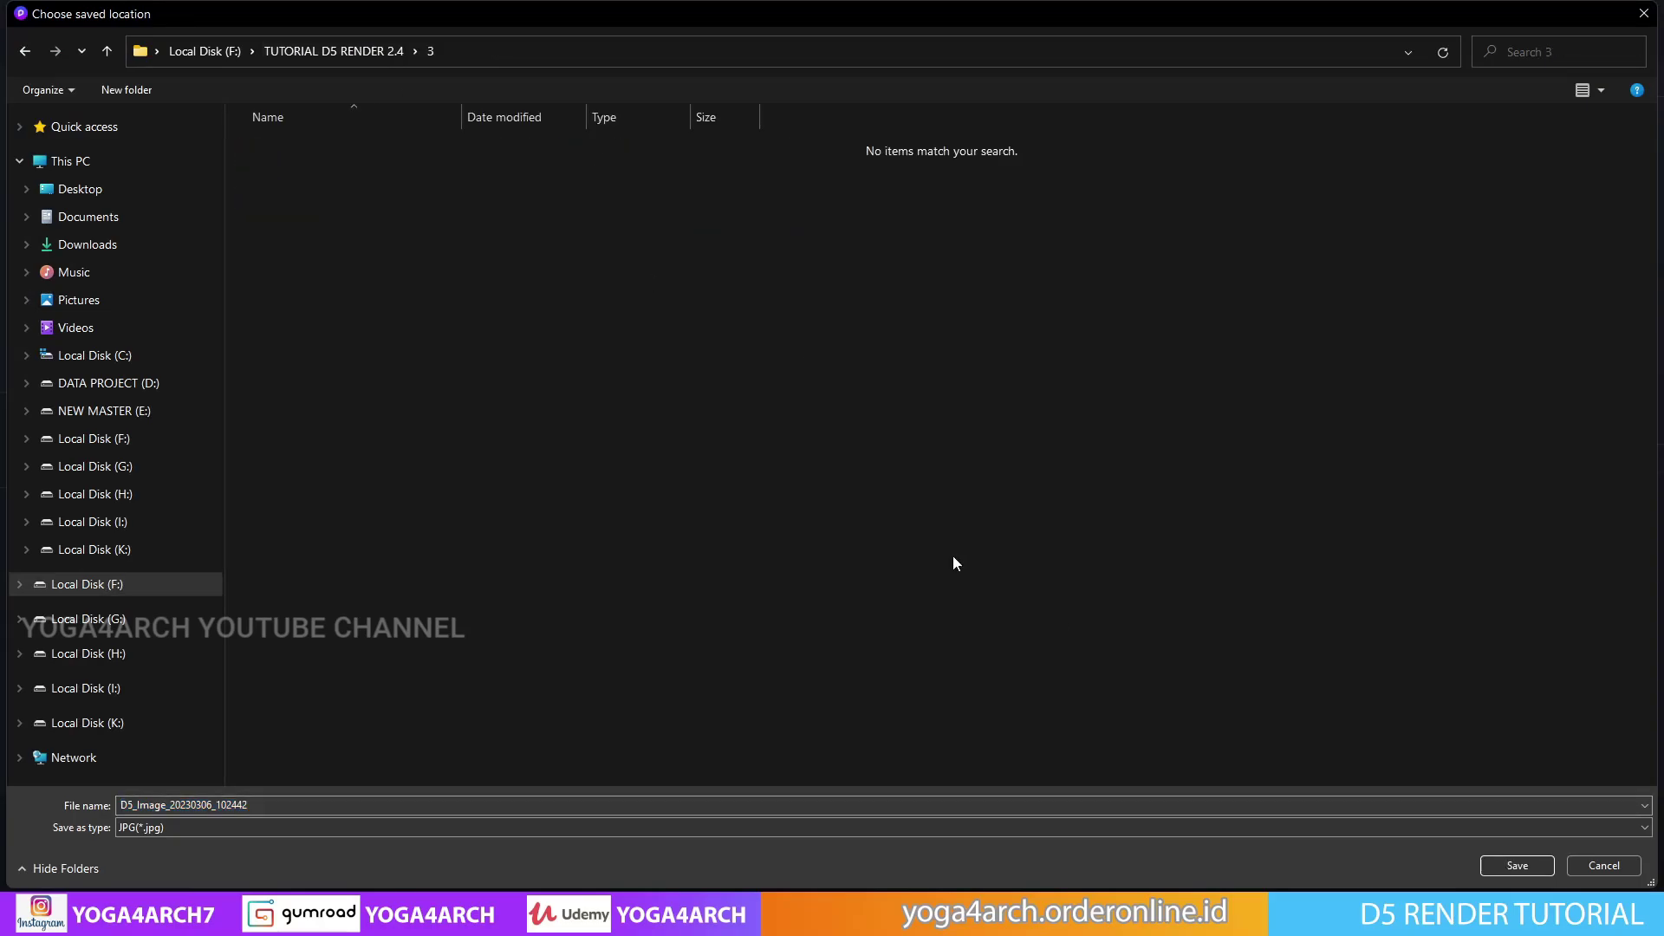
pyautogui.click(1517, 866)
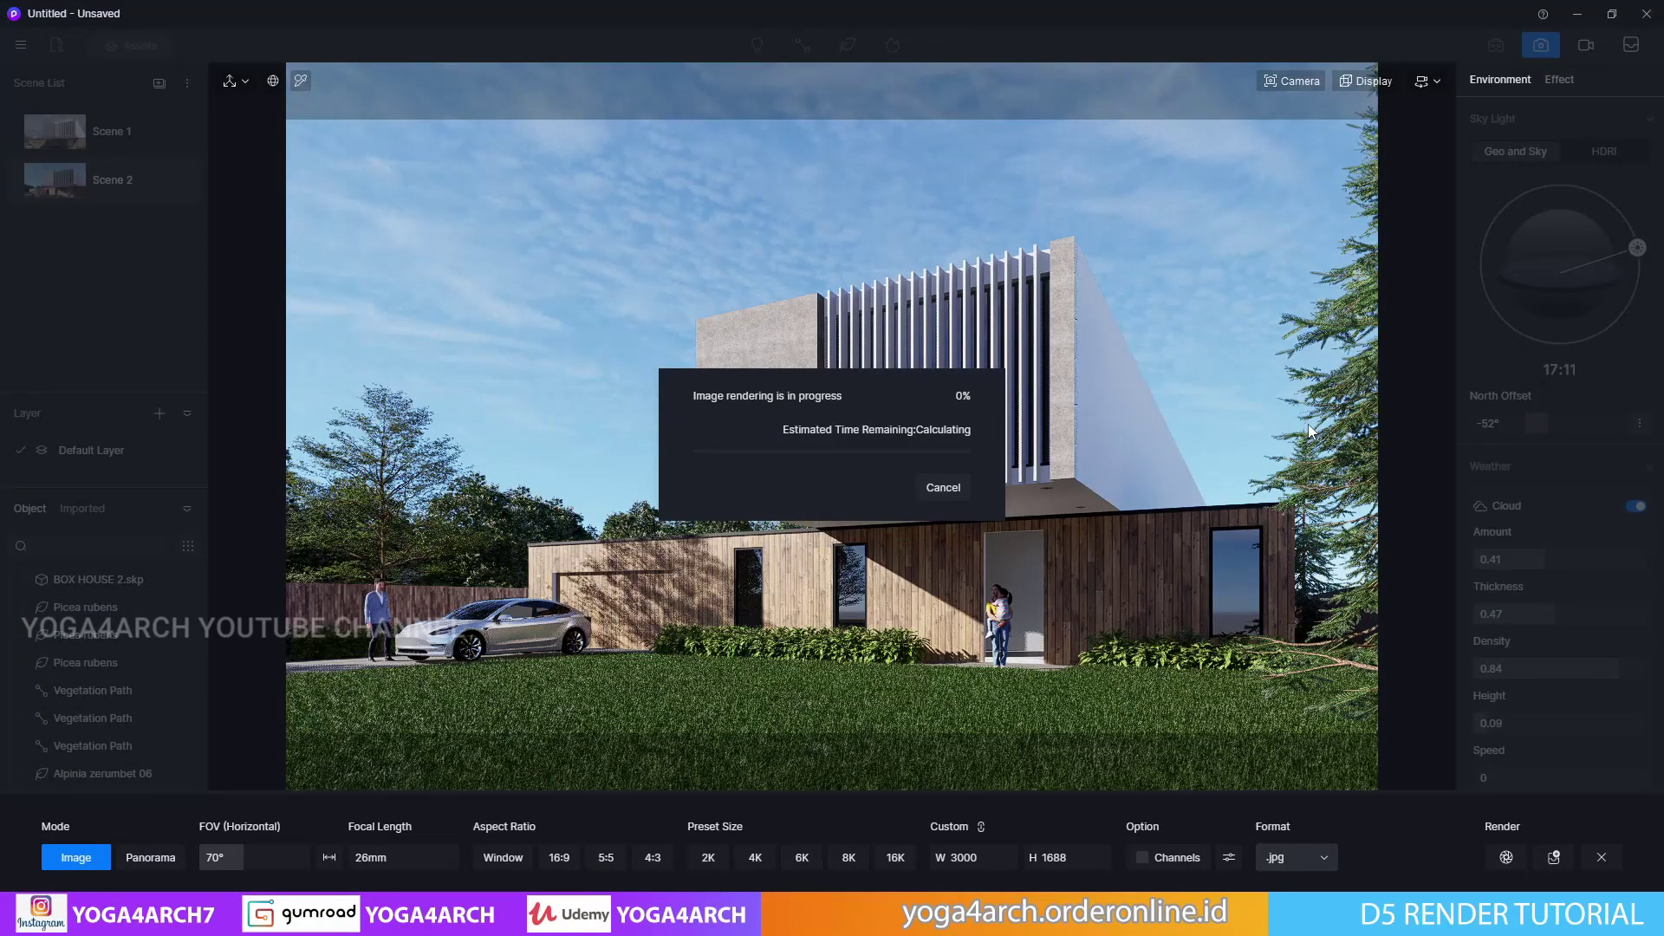
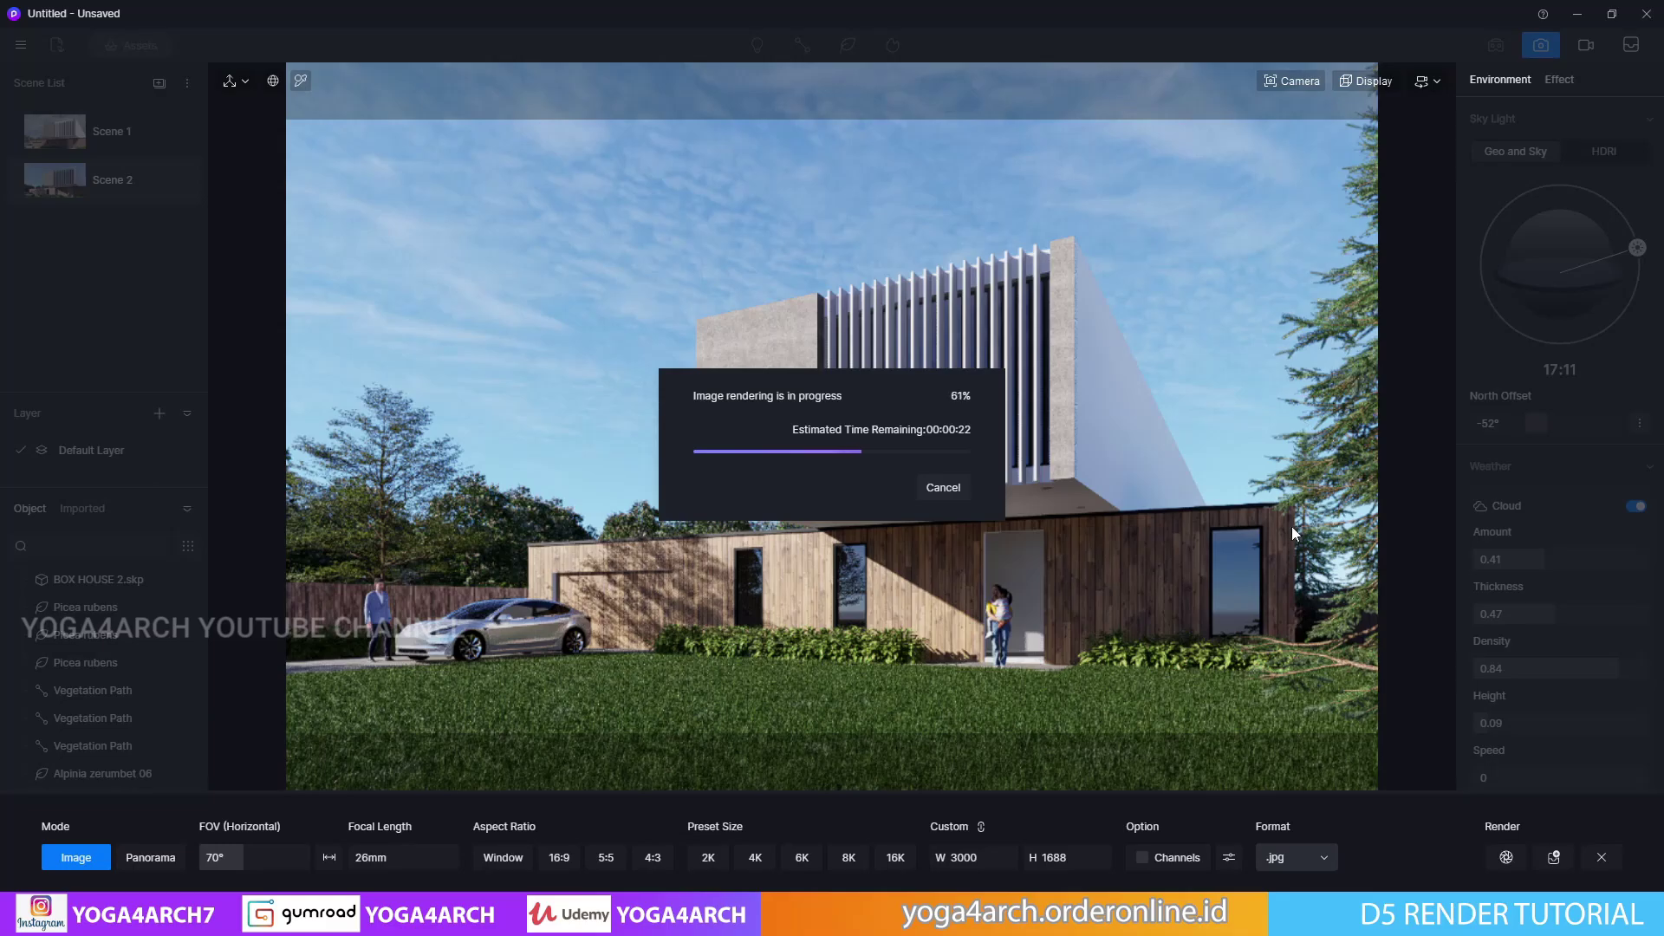
# Cancel the running image render and exit image render mode back to scene editing
pyautogui.click(952, 496)
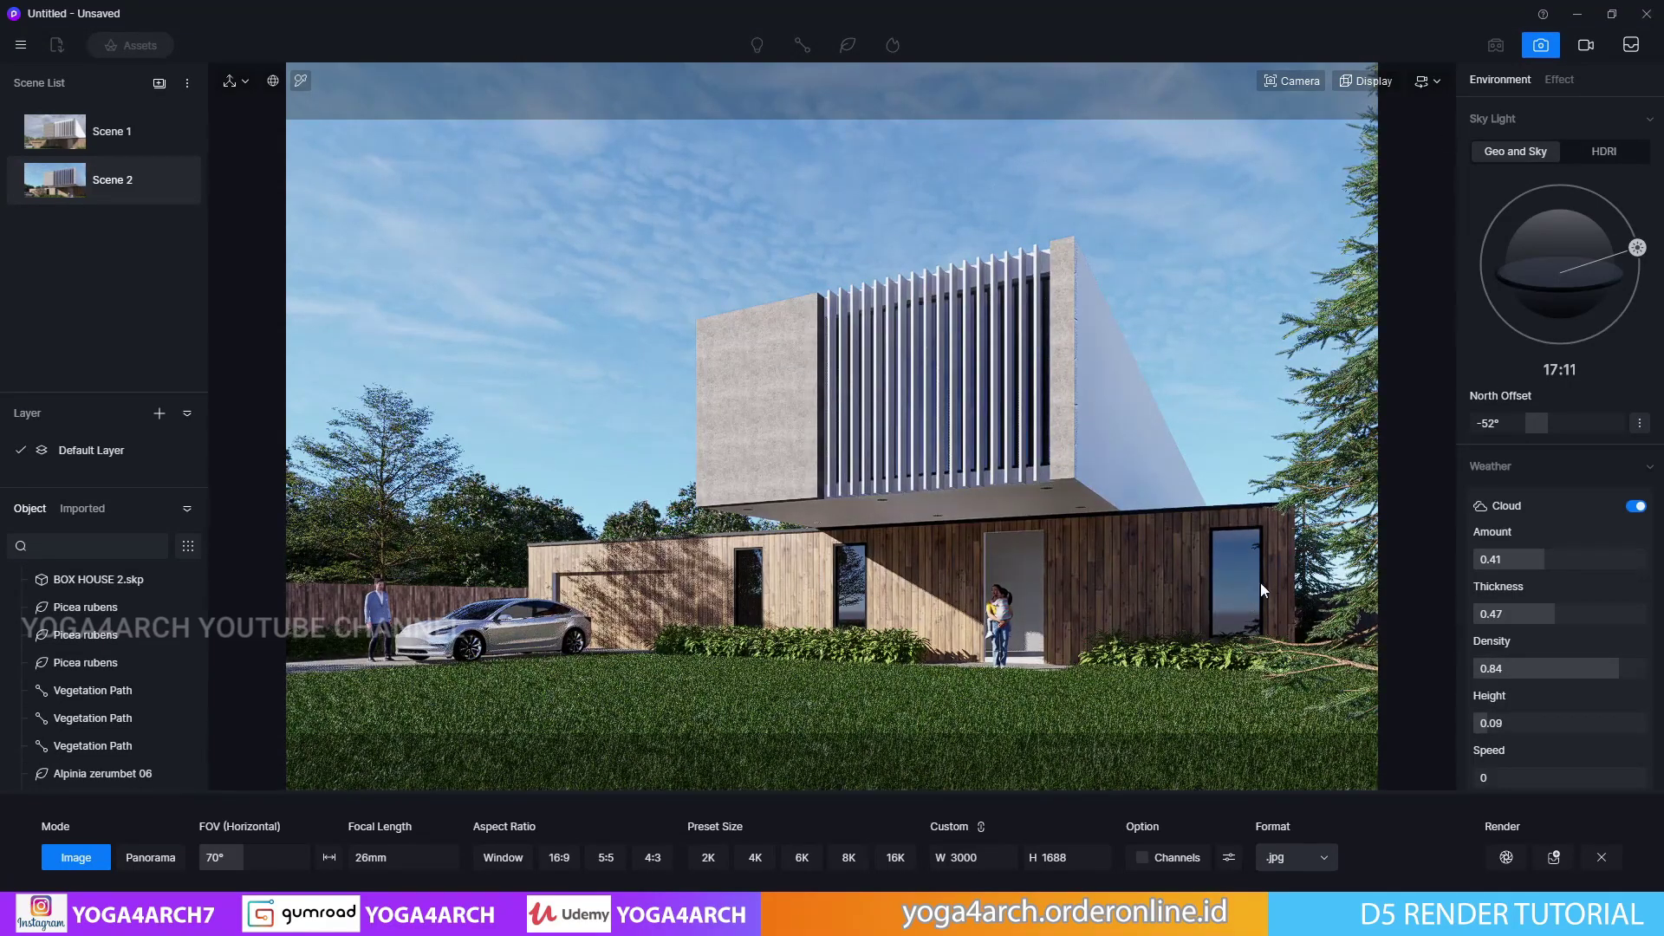
pyautogui.click(1540, 44)
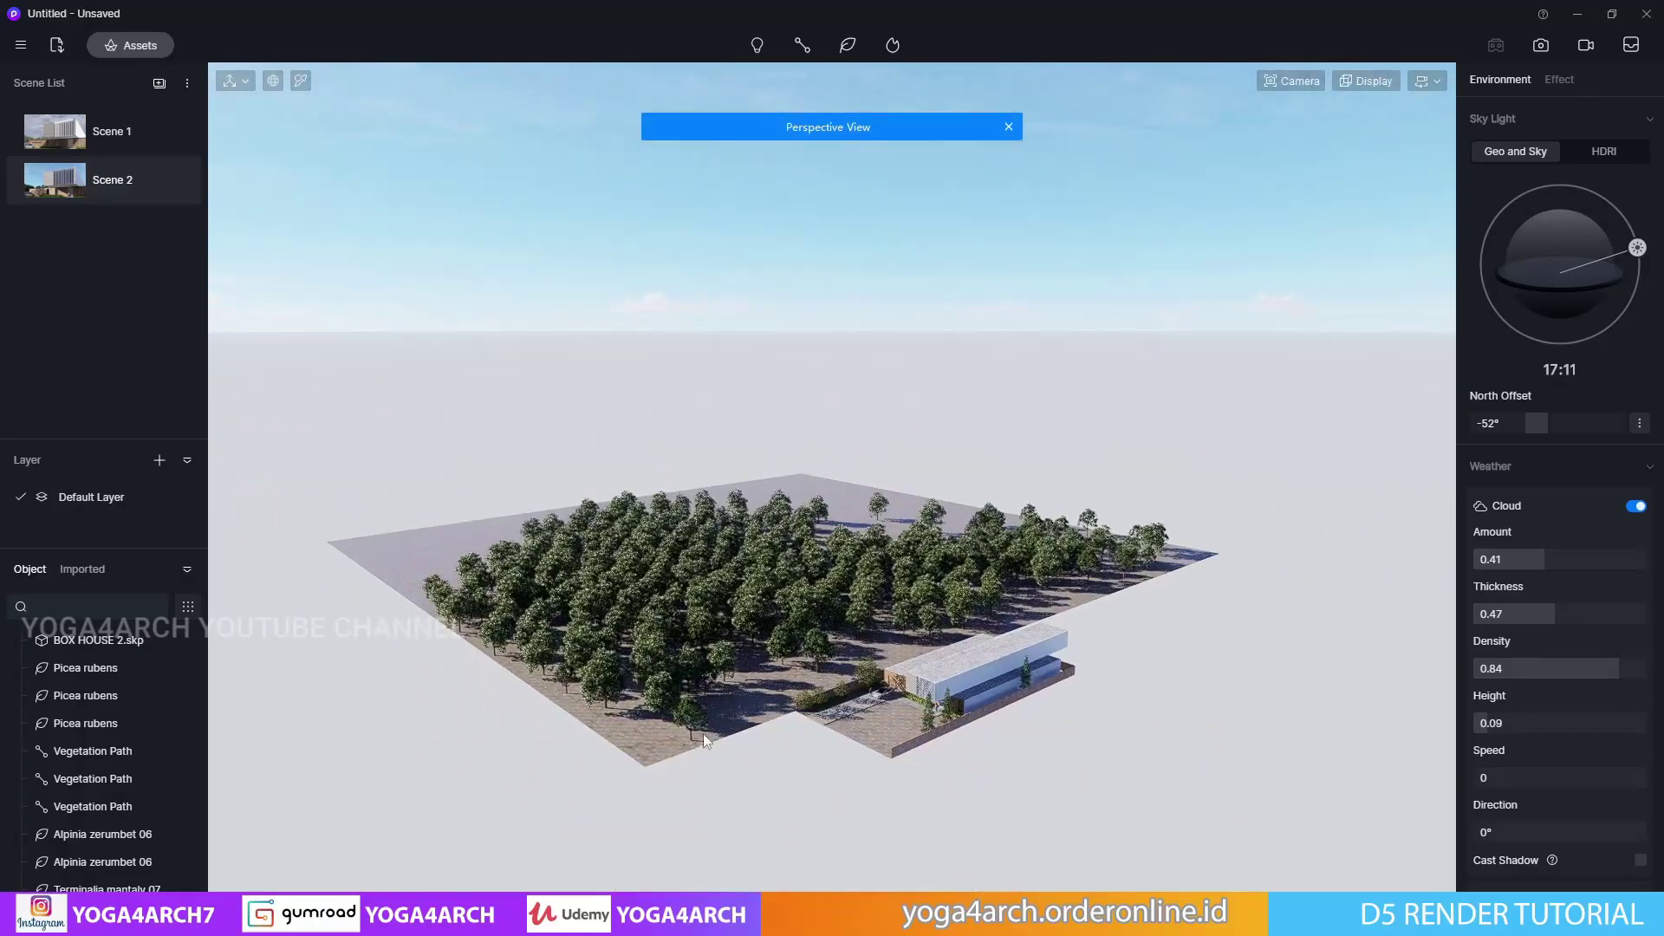
# Move the ground plane with its trees and undo one batch of painted trees
pyautogui.click(855, 678)
pyautogui.moveTo(768, 586); pyautogui.dragTo(509, 598)
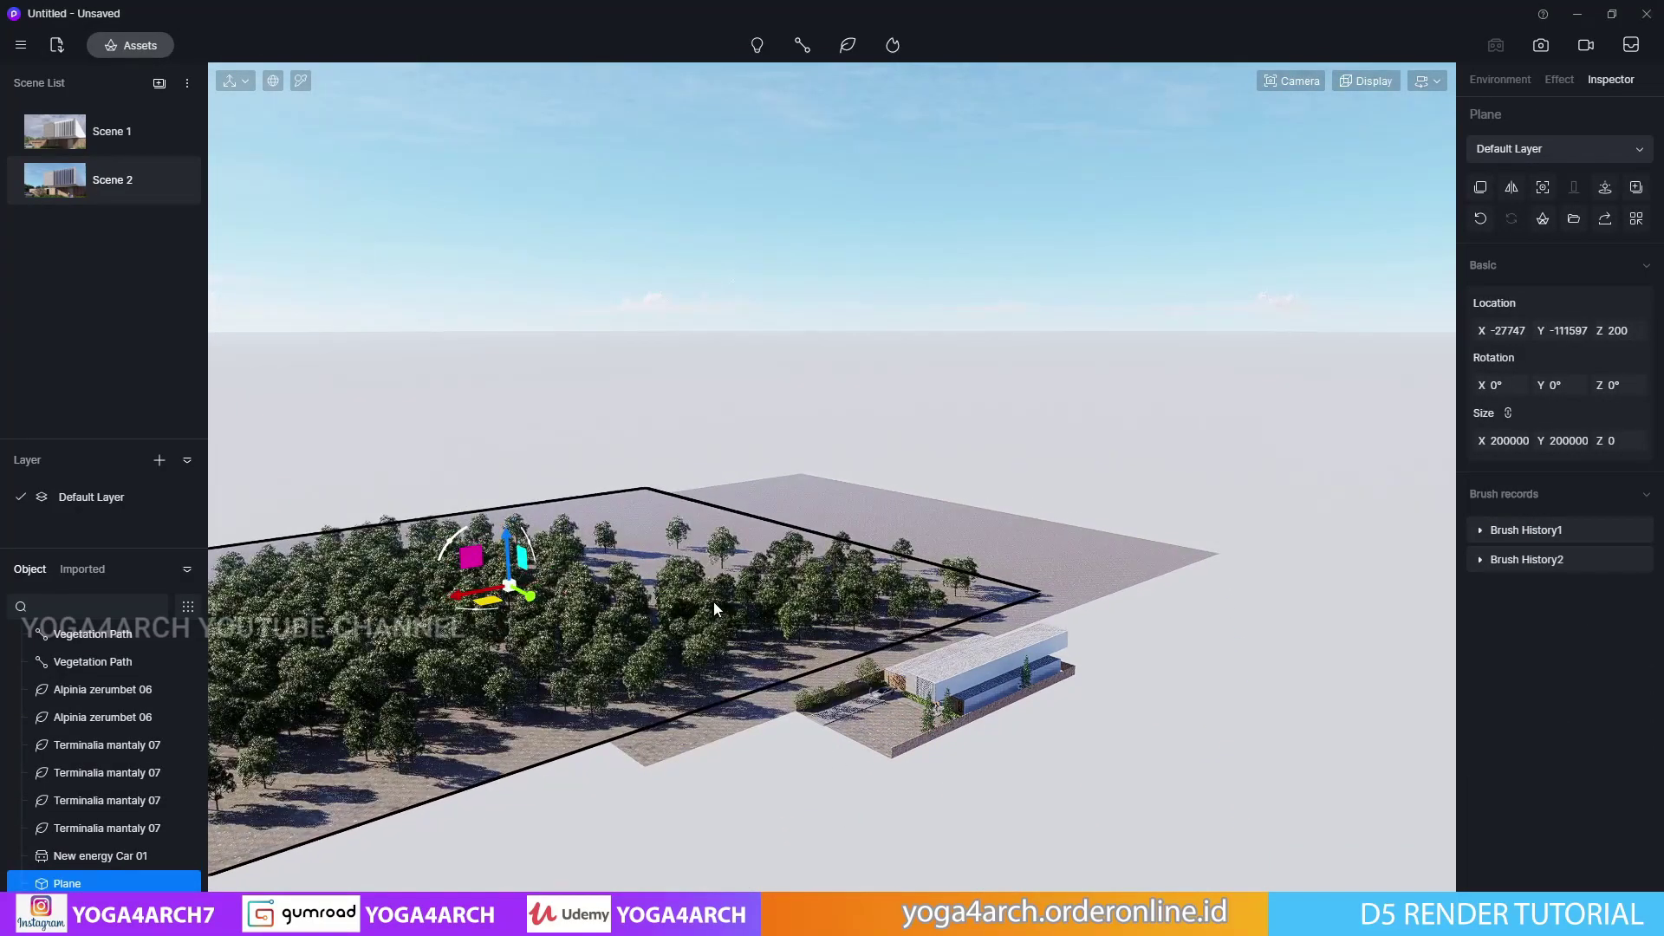
pyautogui.moveTo(509, 598); pyautogui.dragTo(540, 784, button='right')
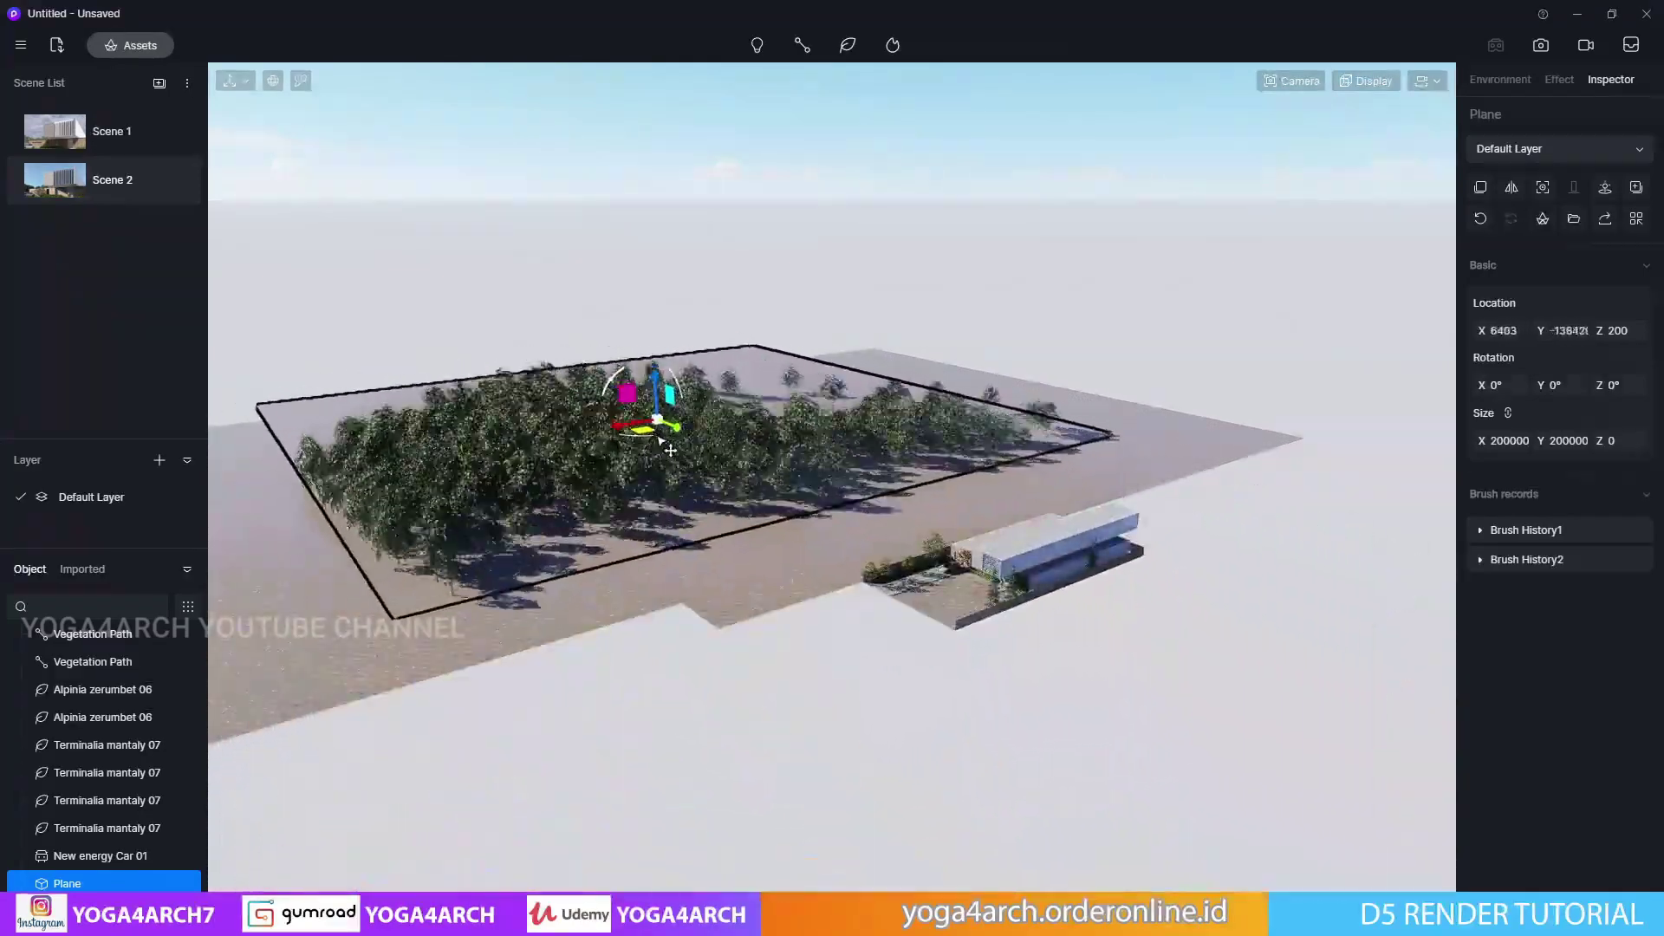
pyautogui.hotkey('ctrl', 'z')
# Duplicate the 200000 × 200000 ground plane and shift the copy toward the front
pyautogui.moveTo(474, 628); pyautogui.dragTo(520, 661)
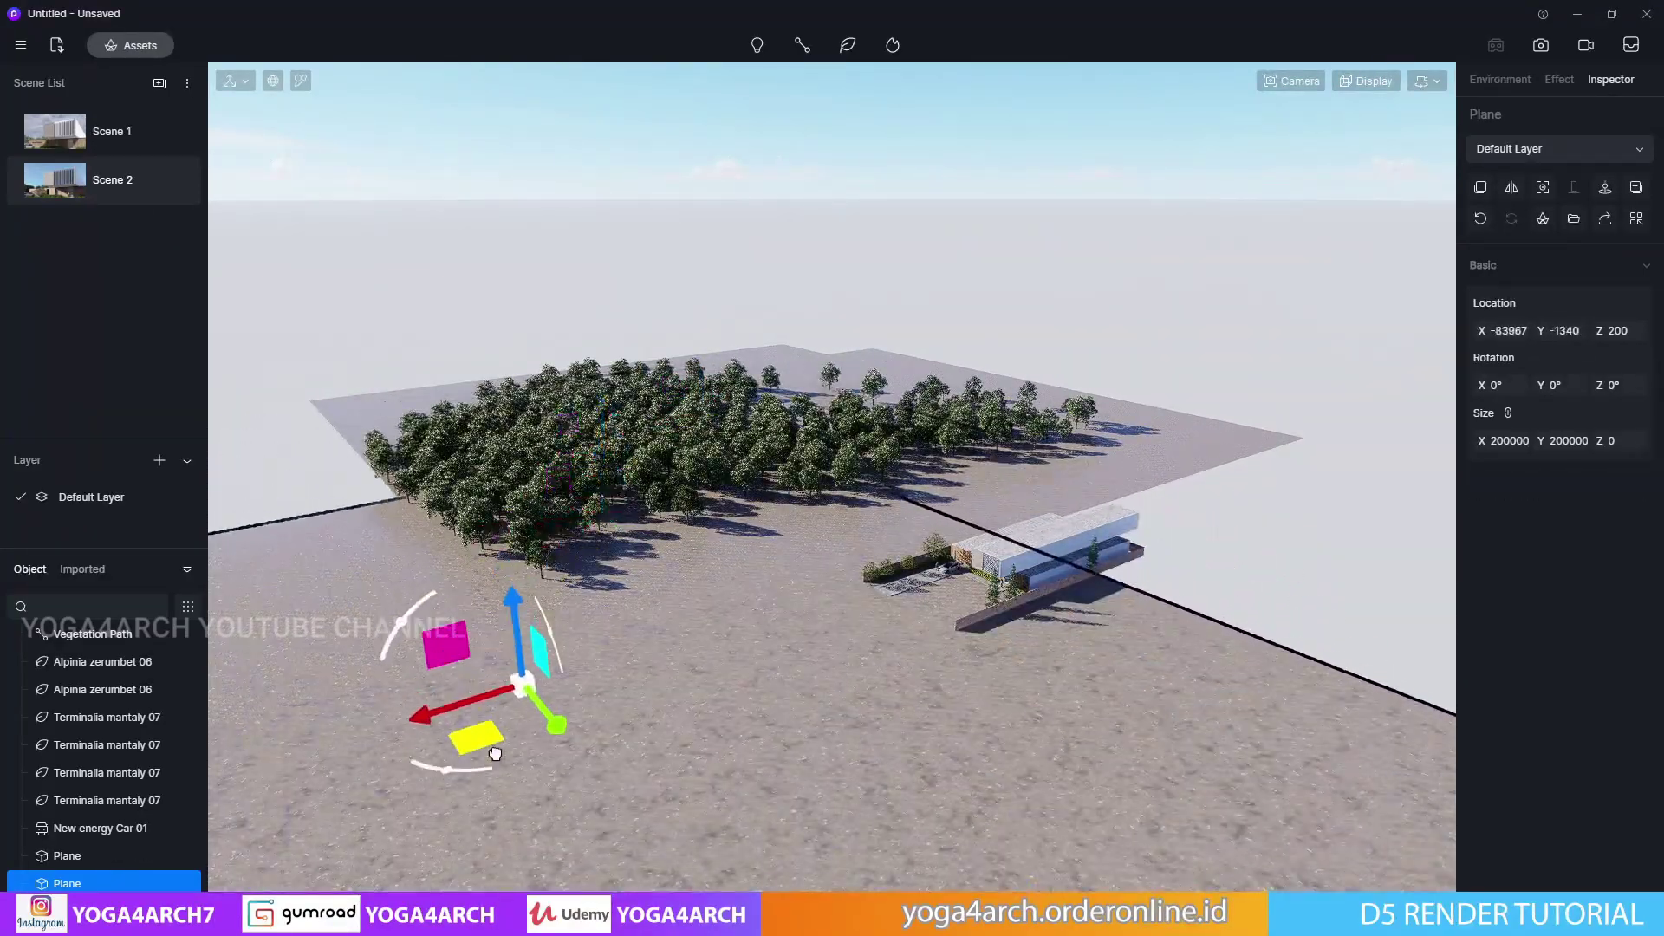
pyautogui.press('f')
pyautogui.moveTo(735, 716); pyautogui.dragTo(384, 554, button='middle')
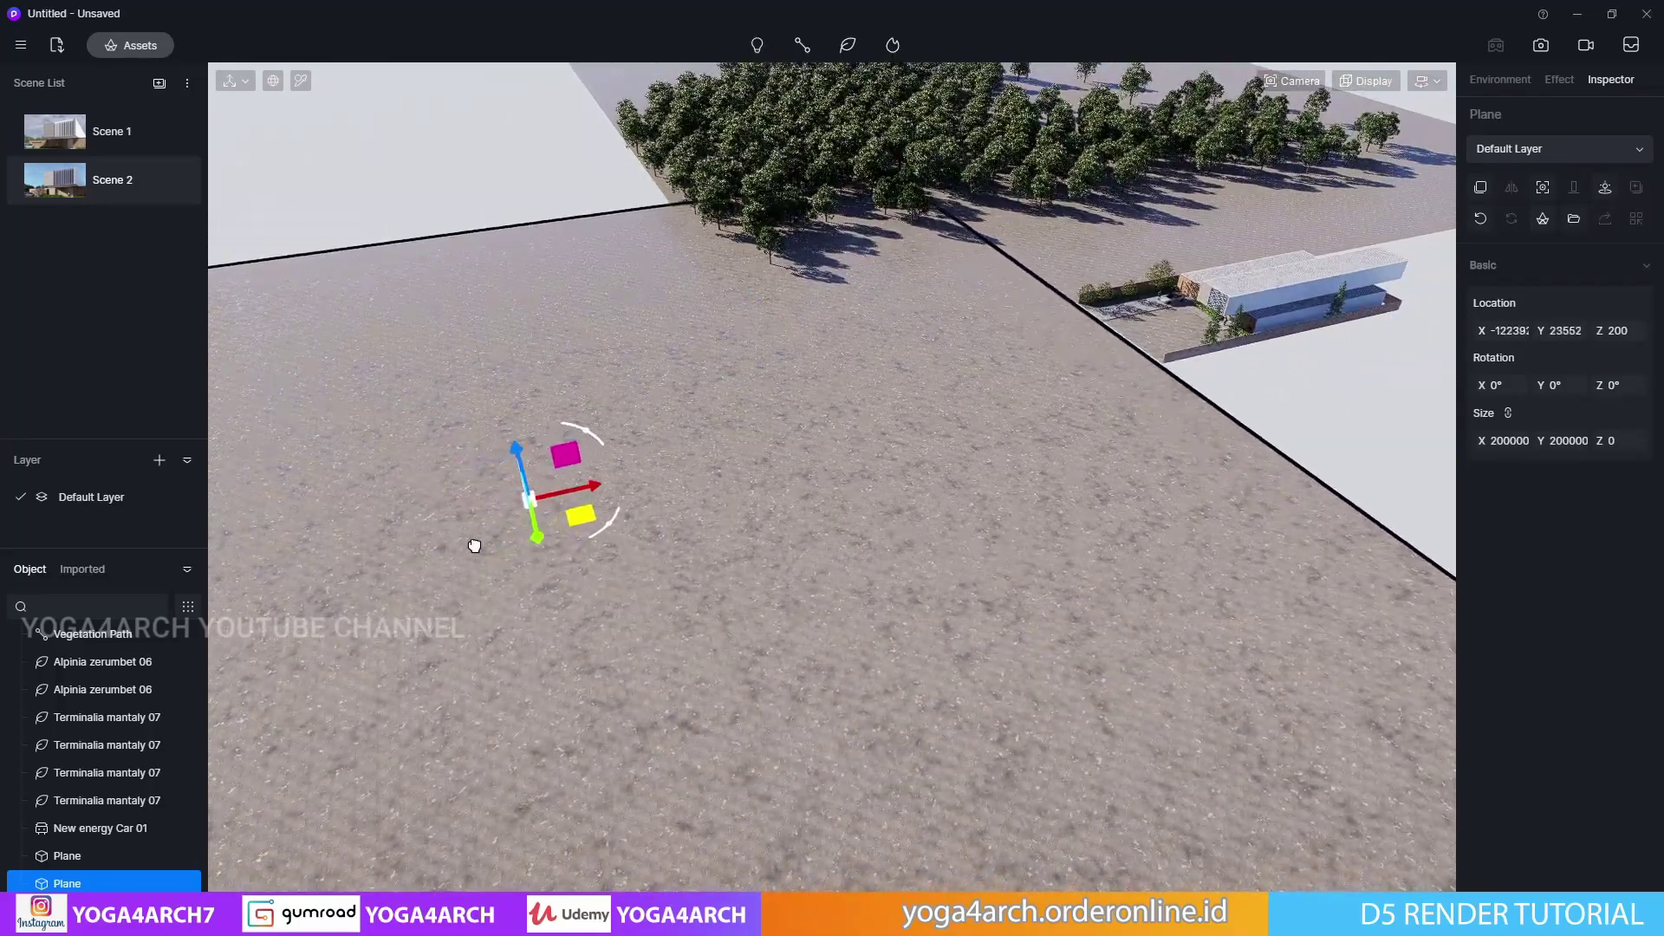
pyautogui.press('Escape')
pyautogui.scroll(-3, 756, 408)
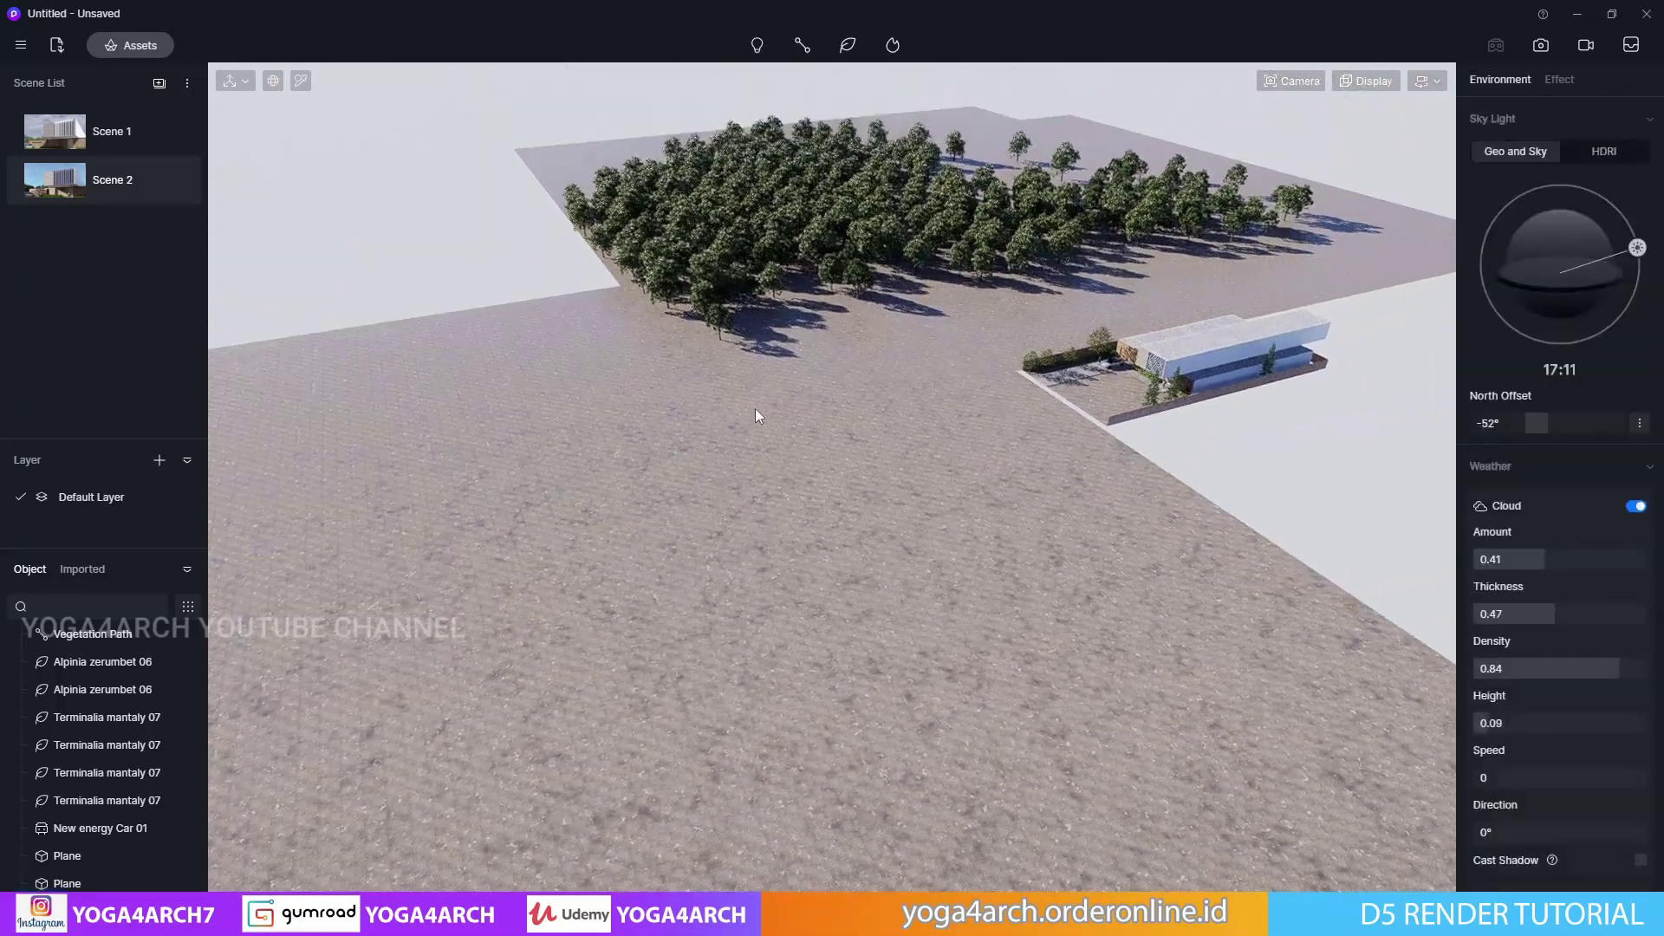
# Brush-paint Aesculus hippocastanum trees from Favourites across the bare terrain
pyautogui.click(138, 46)
pyautogui.click(715, 297)
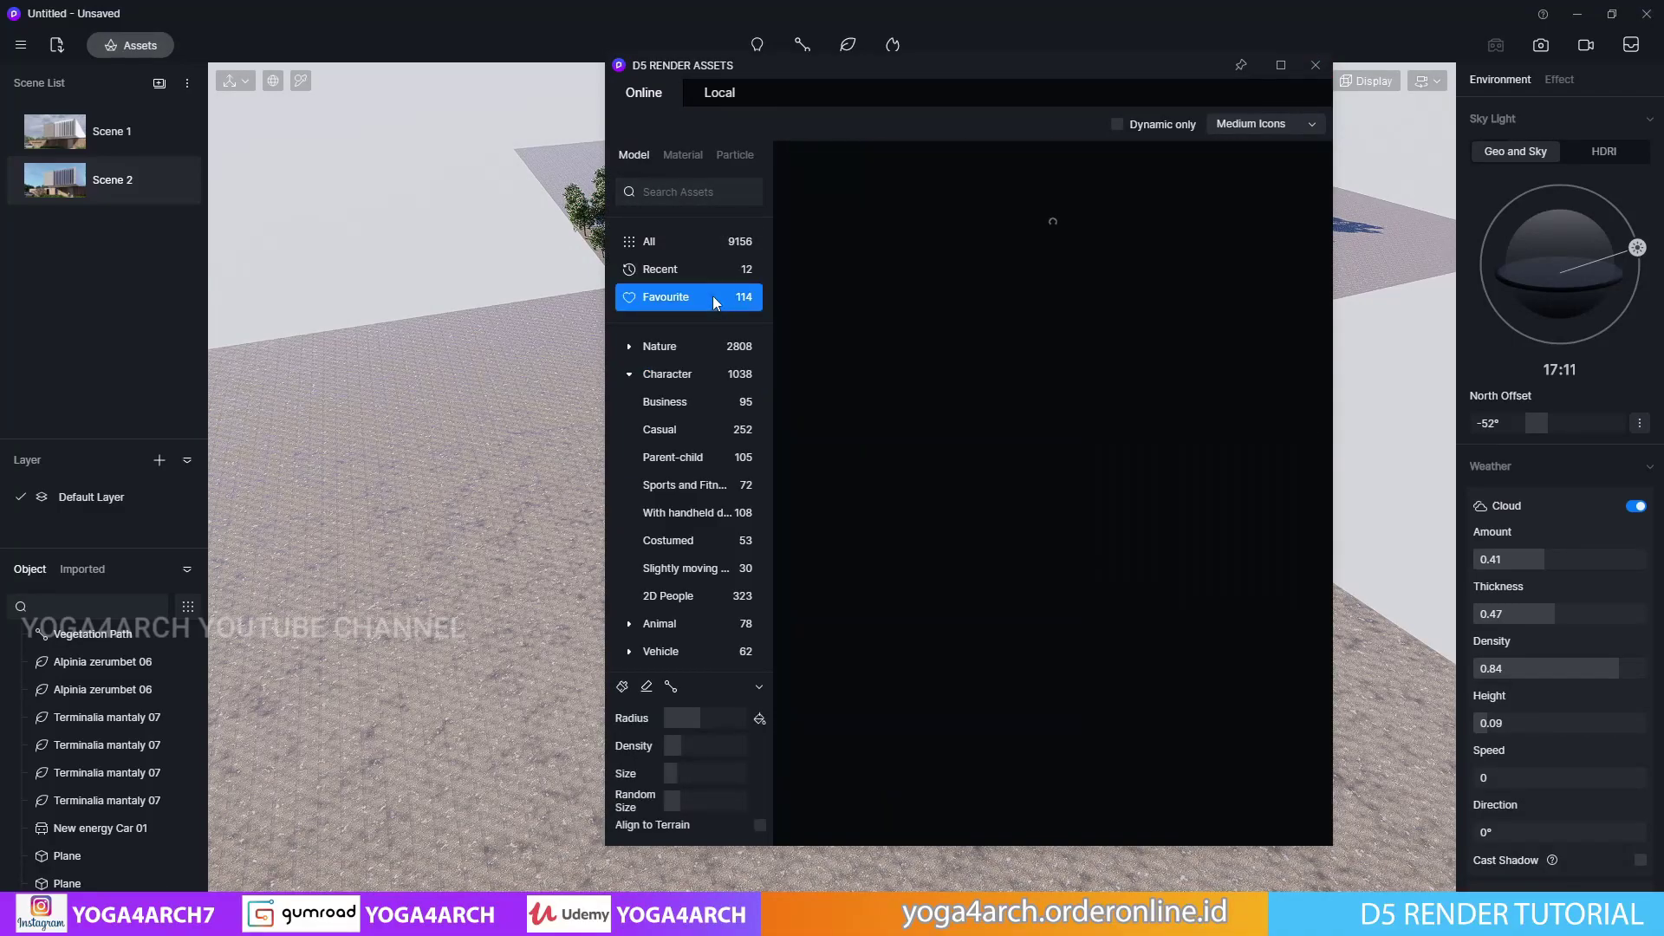
pyautogui.moveTo(870, 71); pyautogui.dragTo(251, 97)
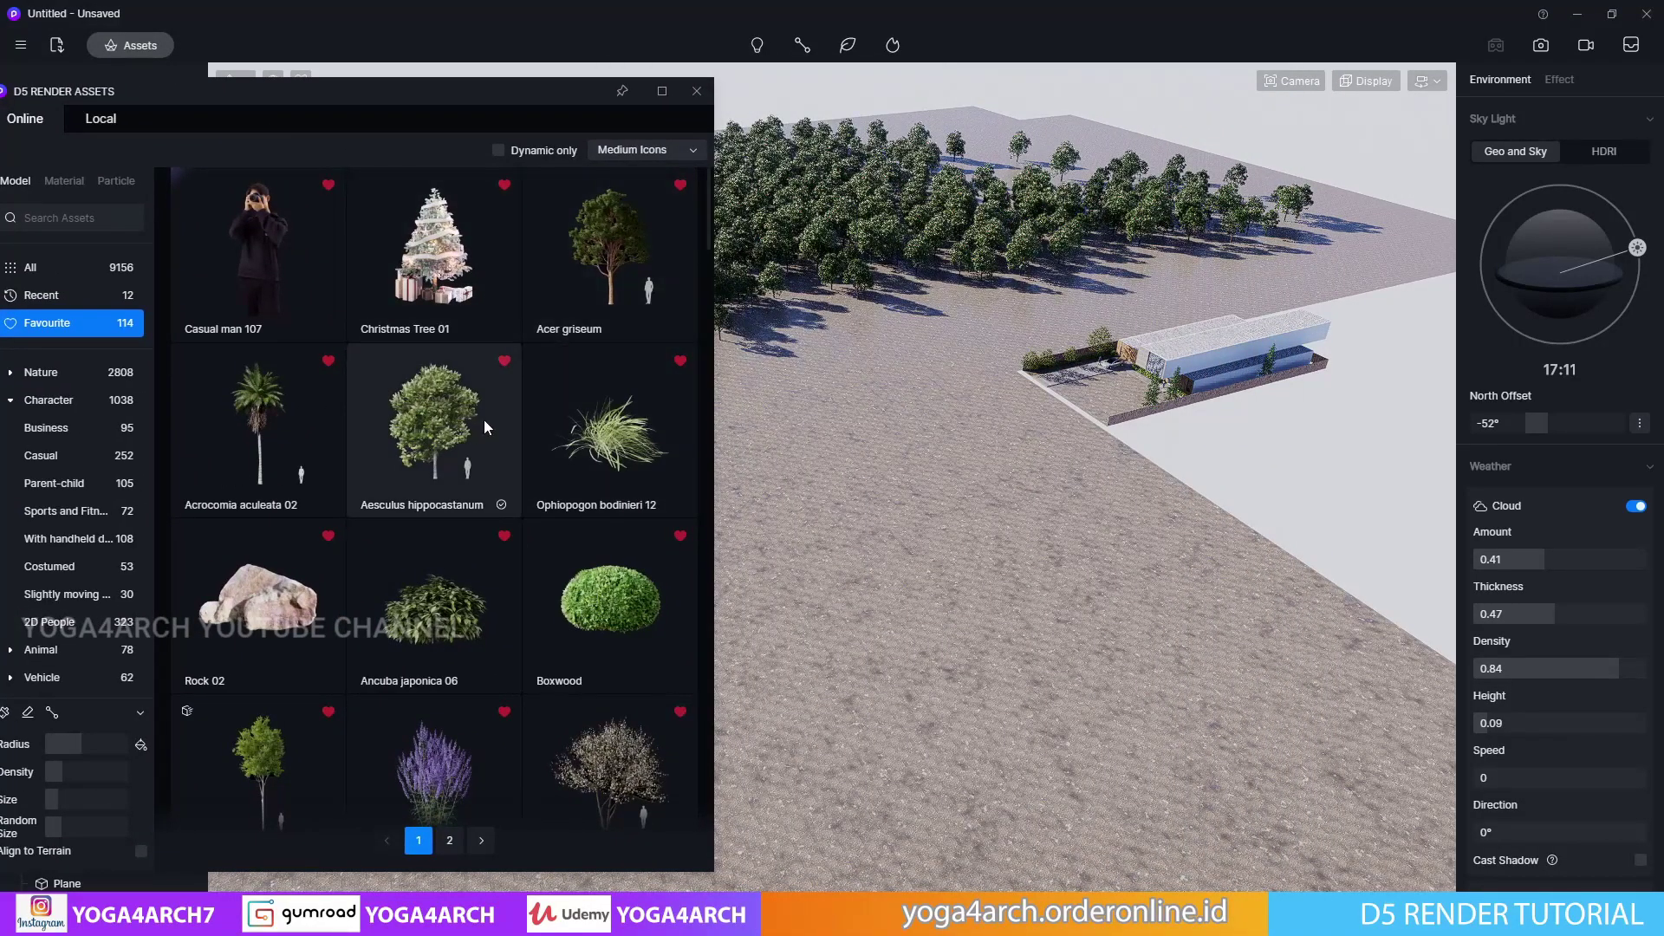
pyautogui.click(483, 420)
pyautogui.moveTo(446, 90); pyautogui.dragTo(571, 76)
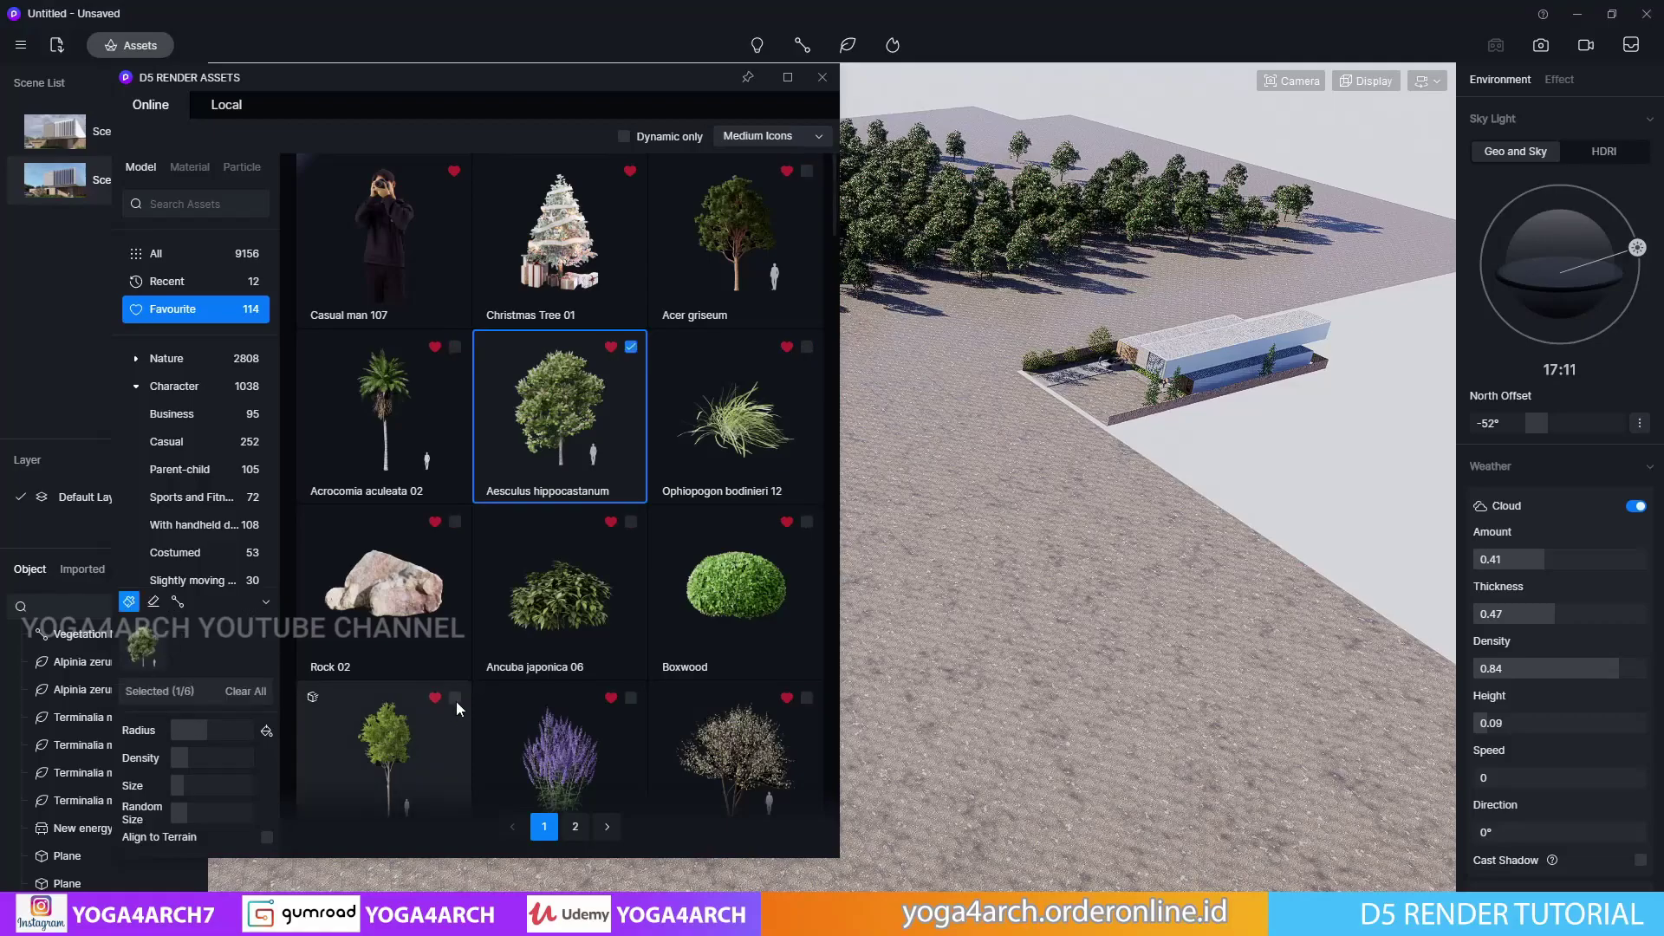
pyautogui.moveTo(958, 520); pyautogui.dragTo(1037, 627)
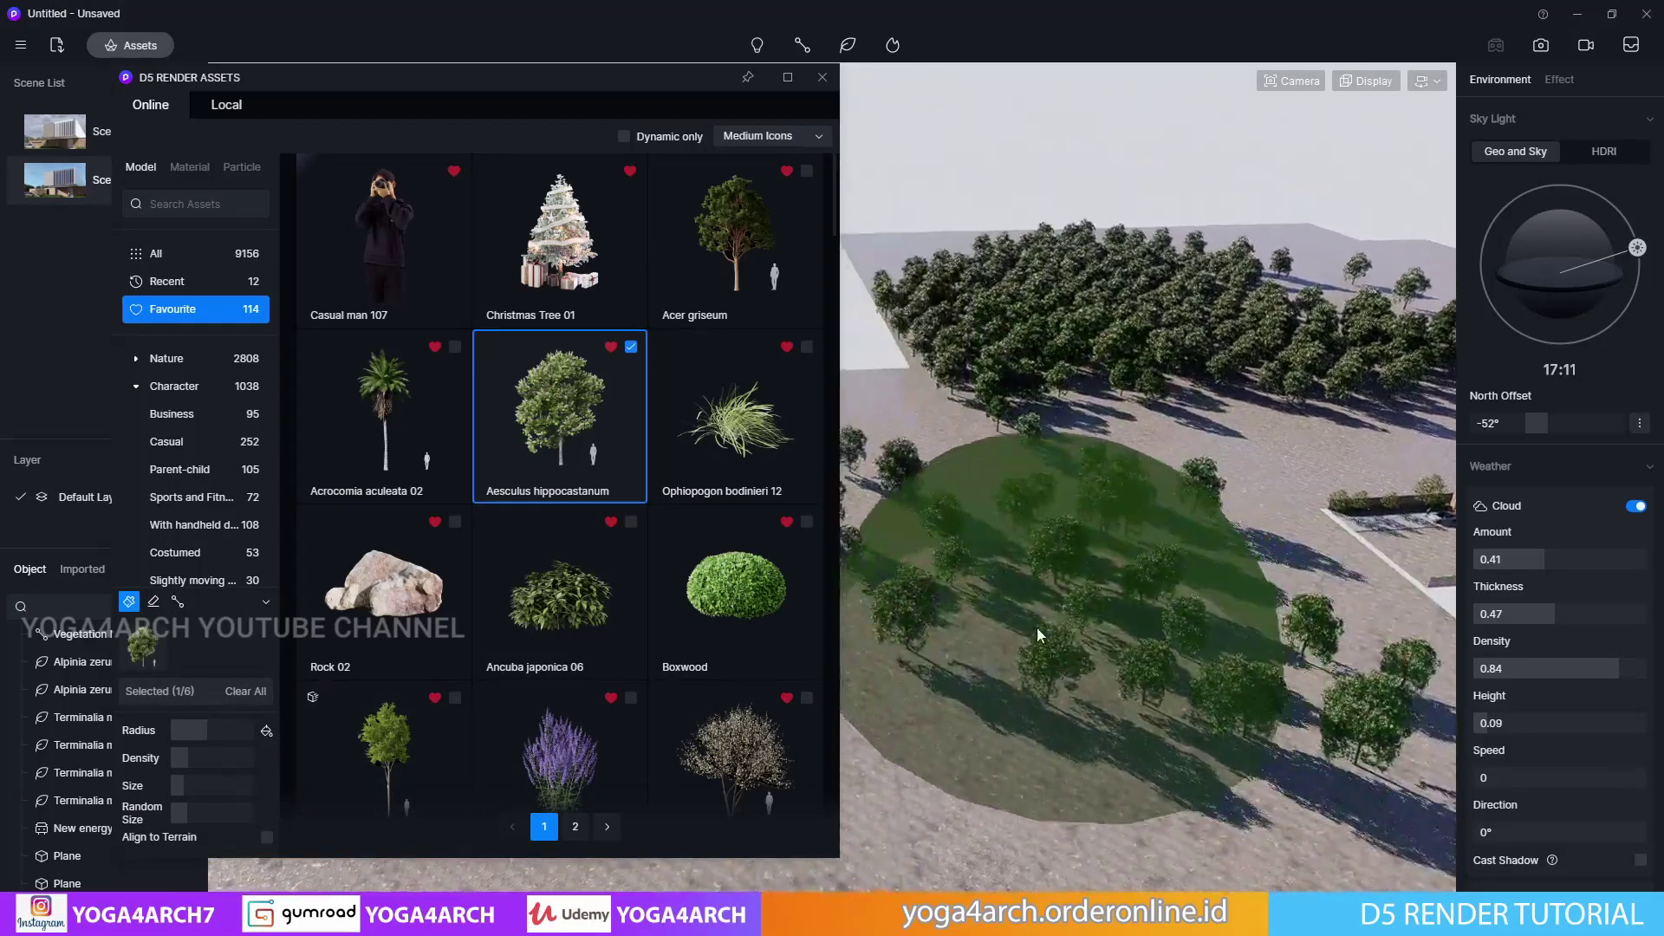
pyautogui.press('Escape')
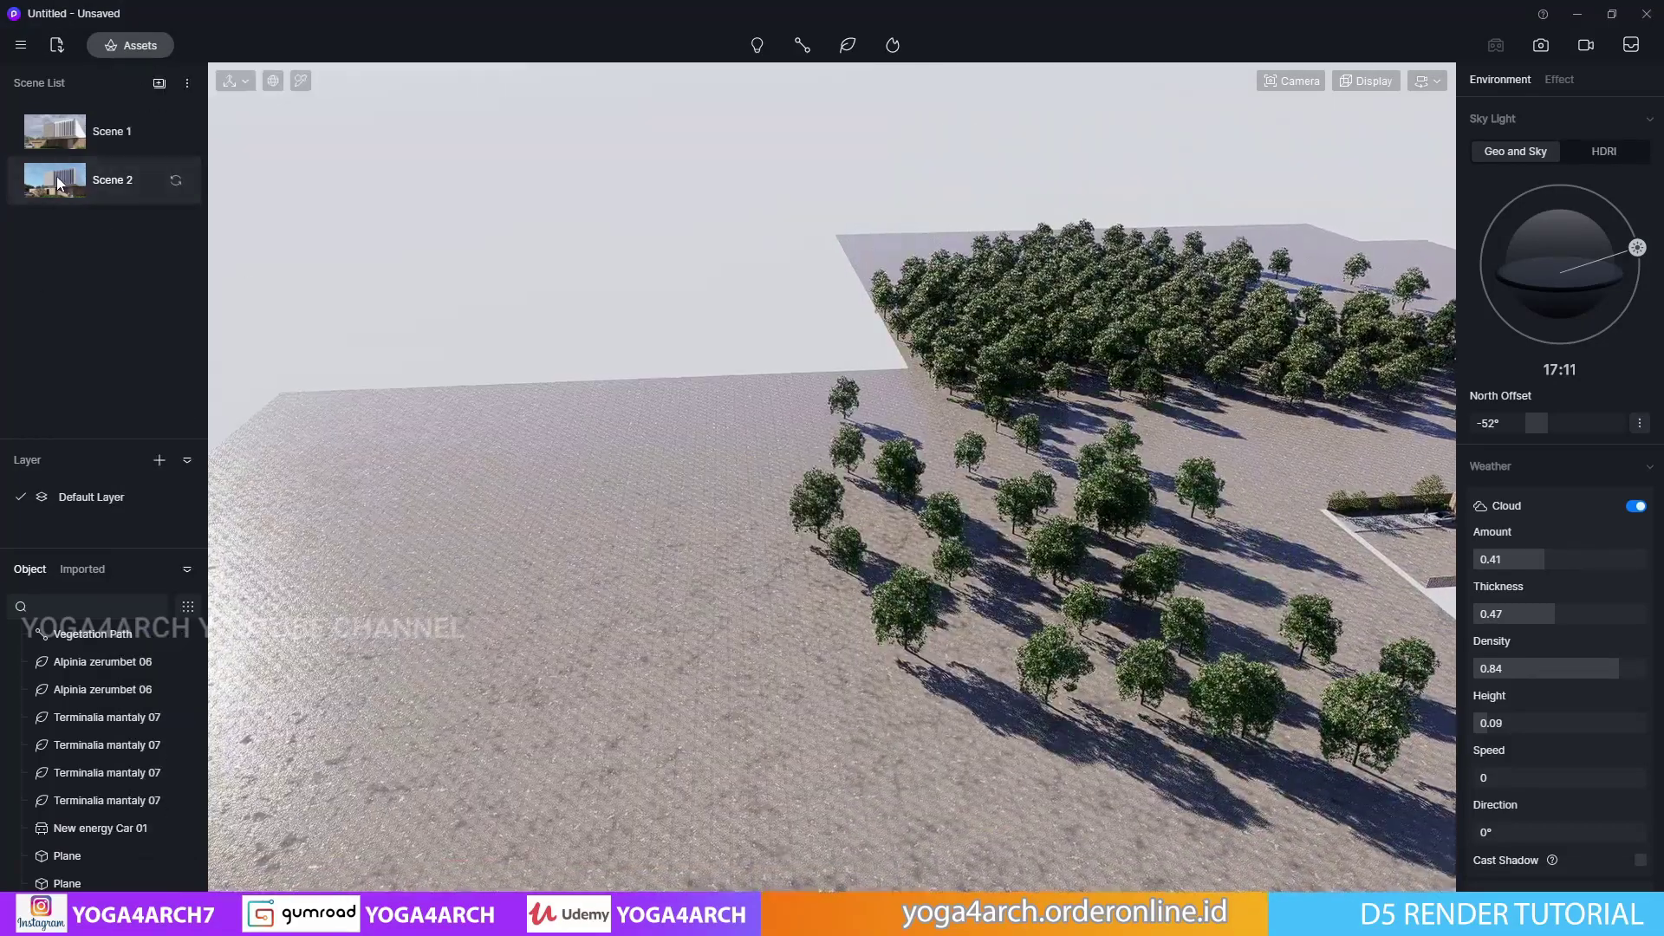
# Return to the Scene 2 camera and pull back to an aerial view of the house
pyautogui.click(57, 179)
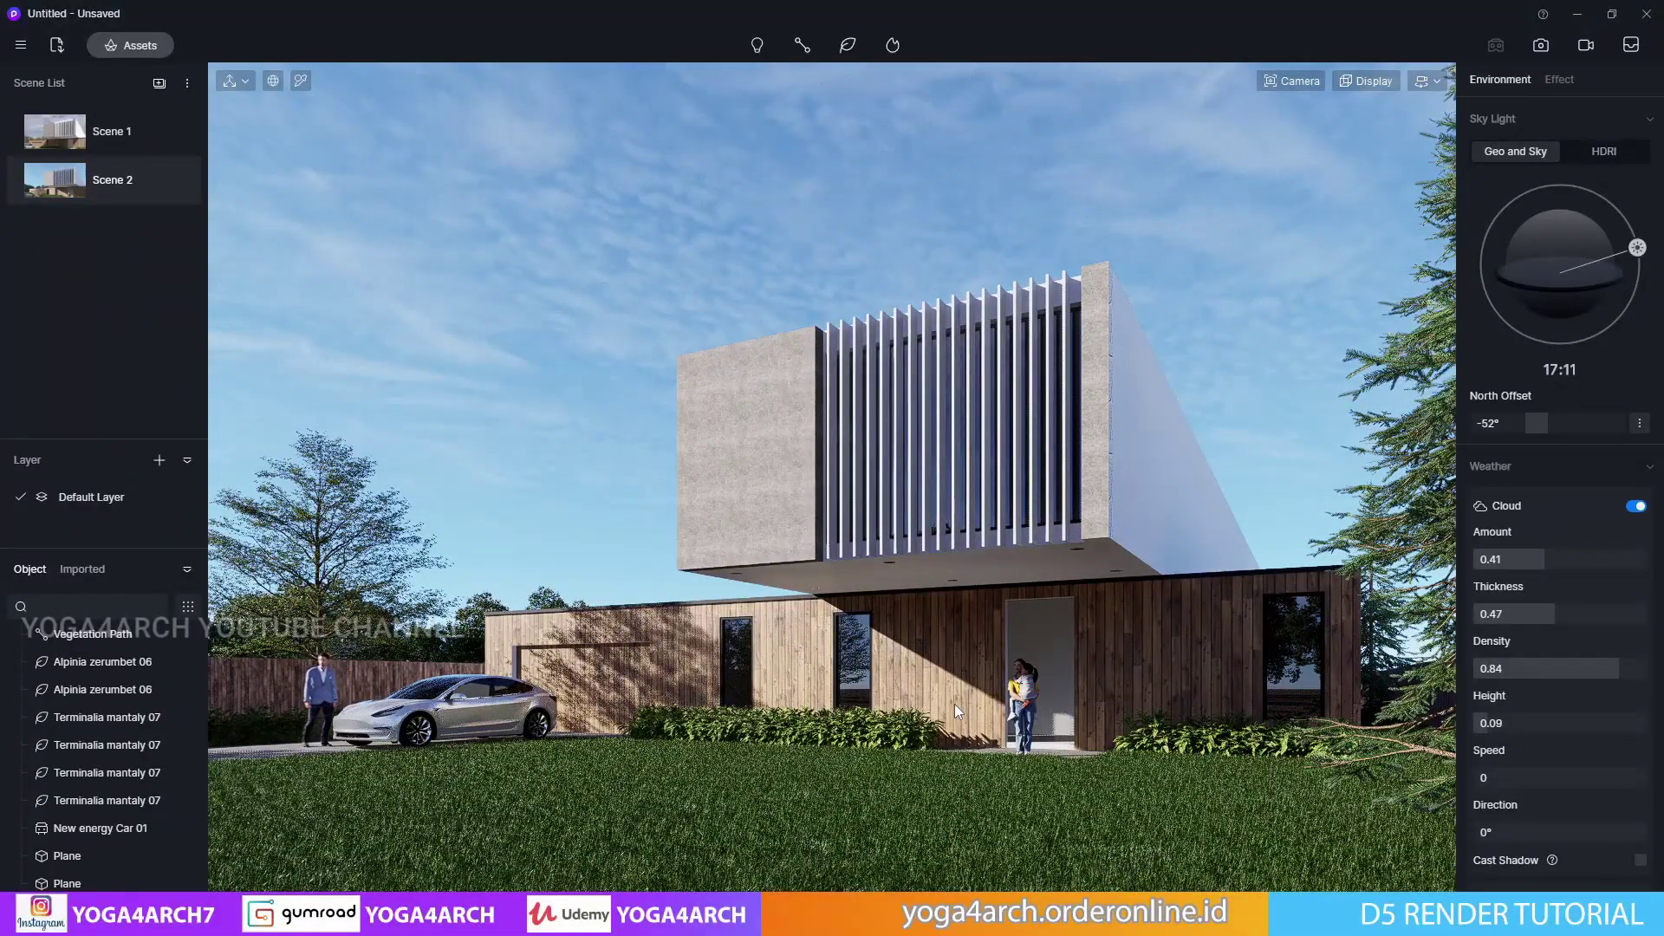
pyautogui.moveTo(986, 404); pyautogui.dragTo(798, 771, button='right')
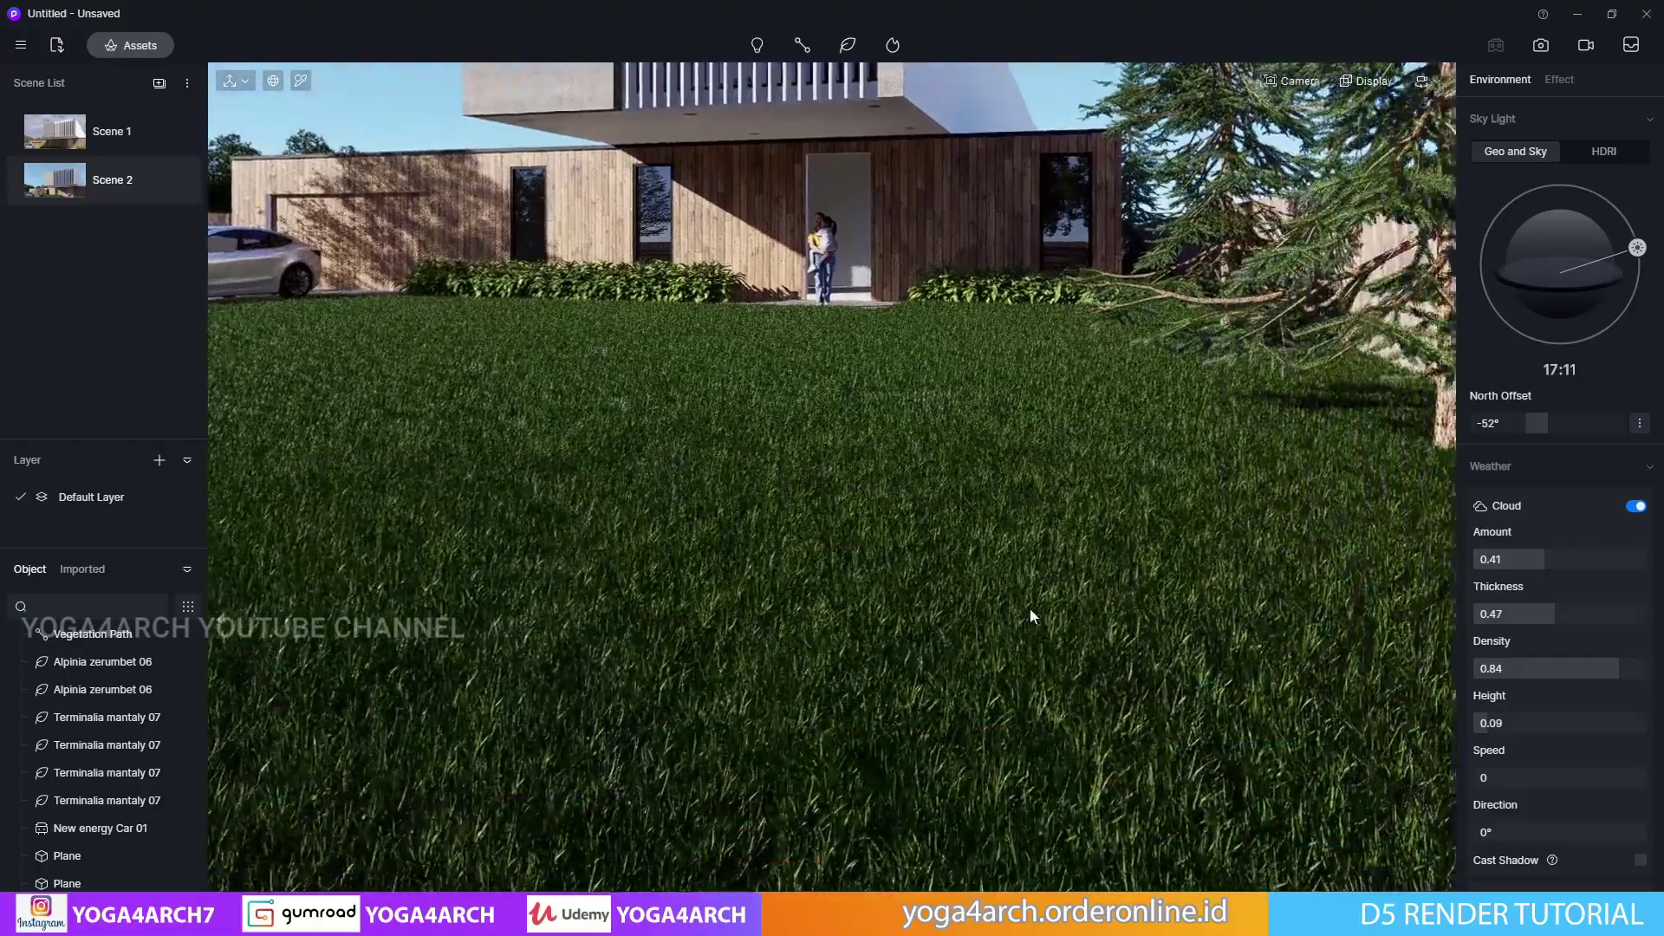
pyautogui.scroll(-3, 794, 807)
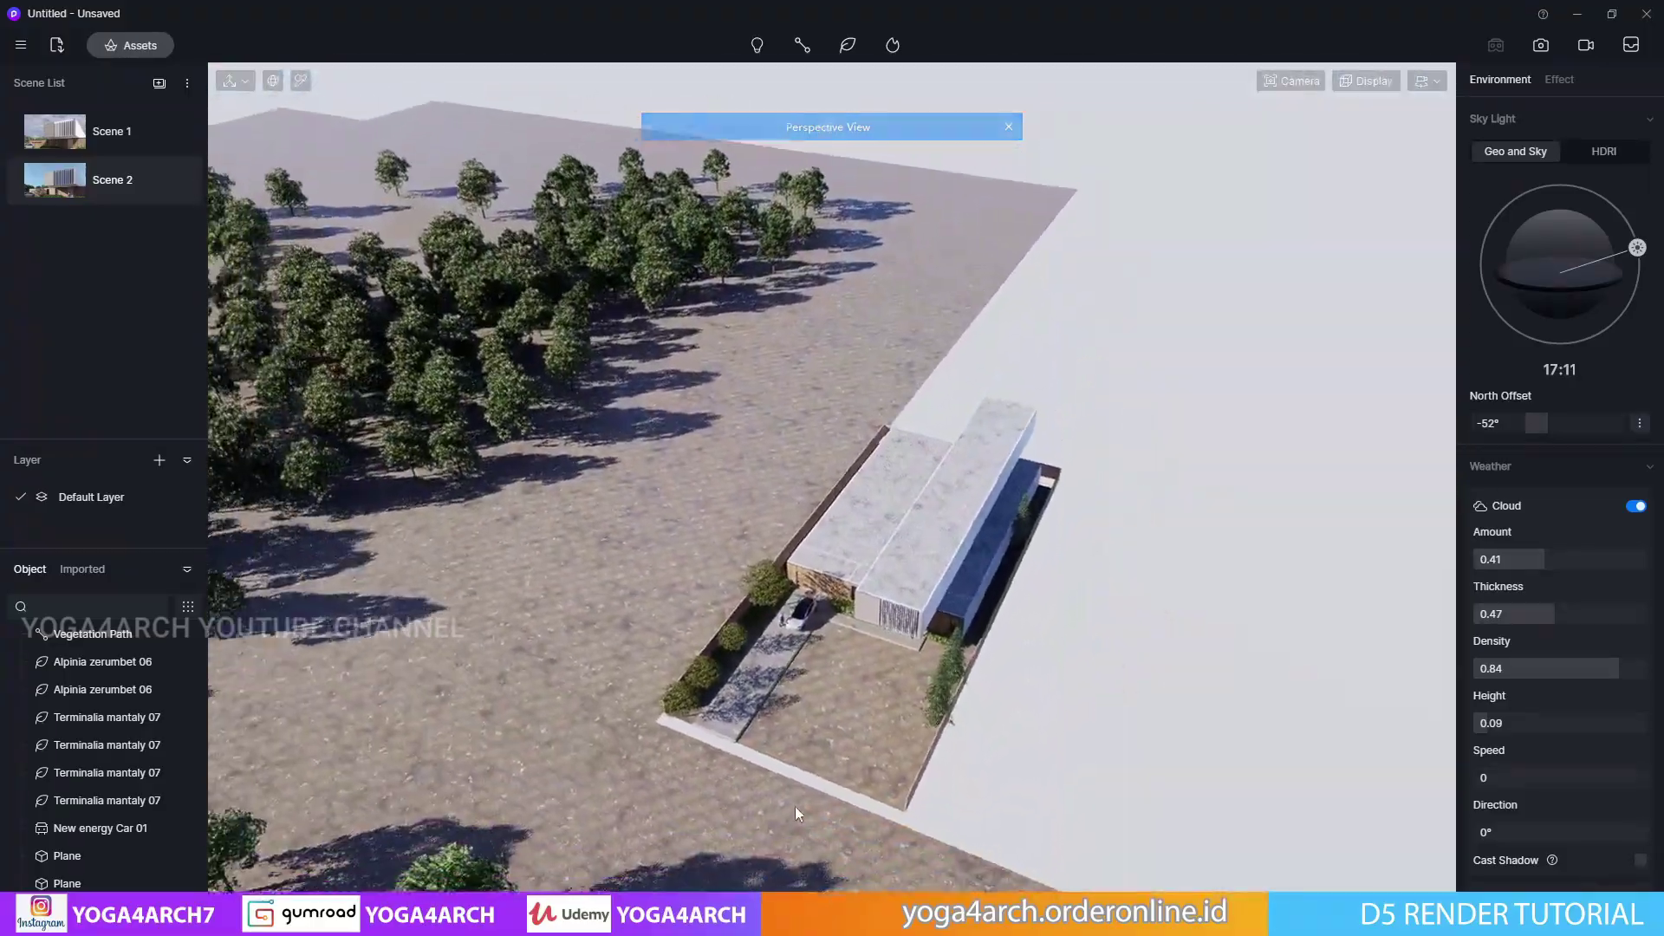
pyautogui.scroll(-3, 779, 819)
pyautogui.scroll(-3, 797, 804)
pyautogui.scroll(-2, 797, 803)
# Place a copy of the ground plane to the right of the house
pyautogui.click(605, 227)
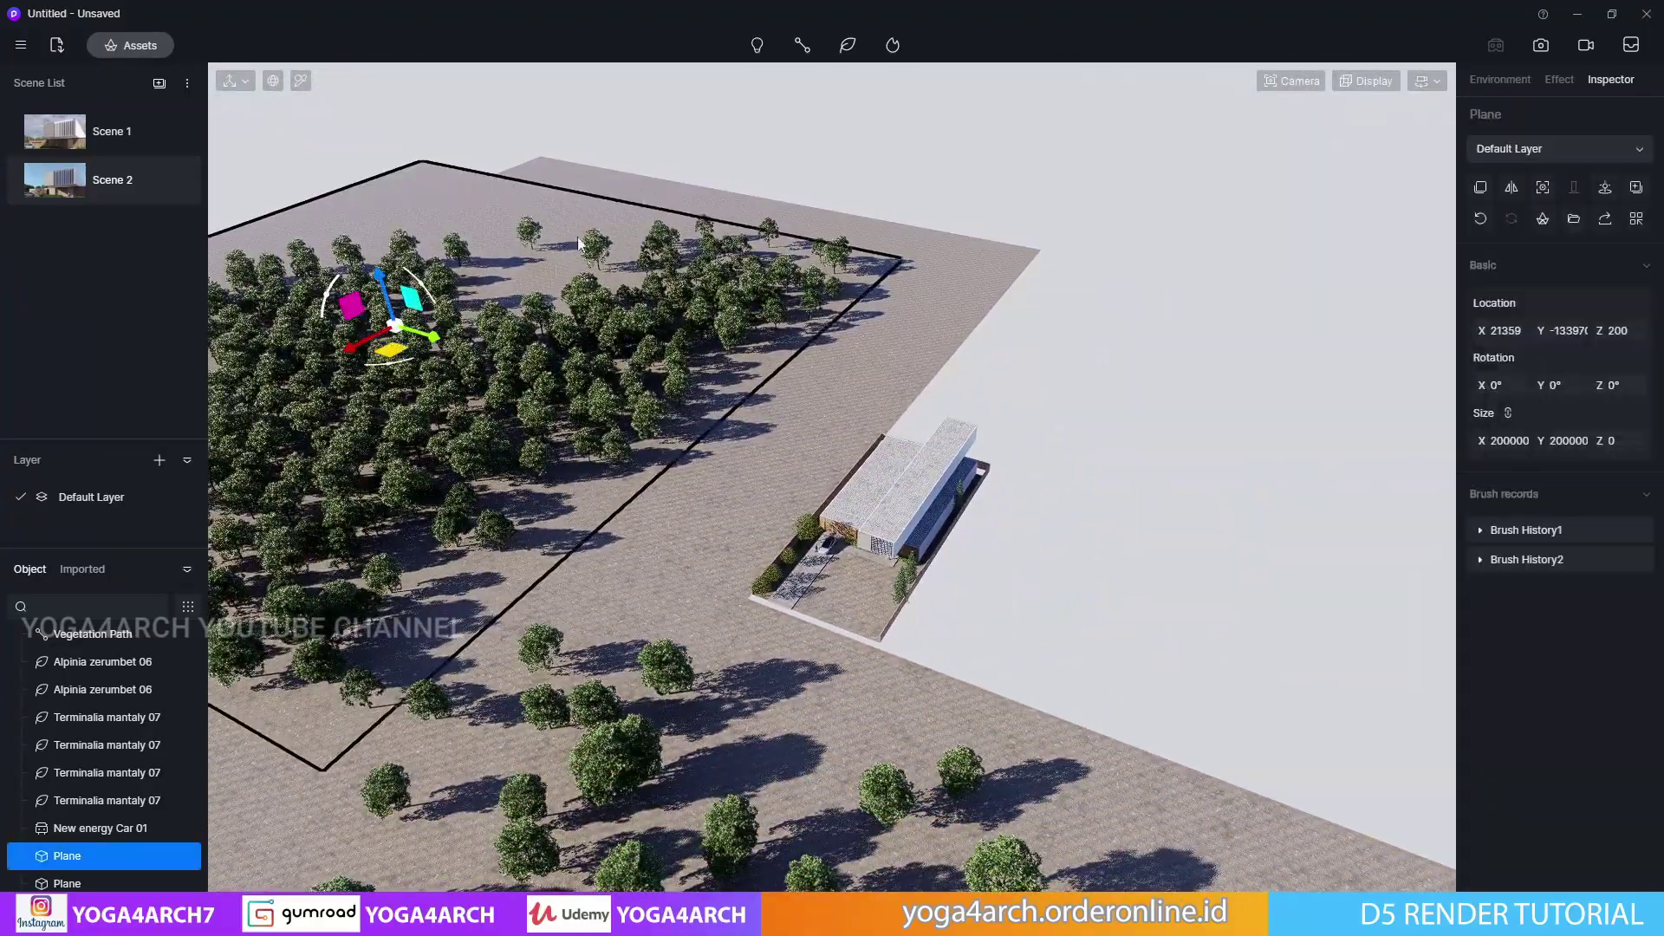
pyautogui.moveTo(605, 227); pyautogui.dragTo(725, 215)
pyautogui.keyDown('alt'); pyautogui.moveTo(499, 357); pyautogui.dragTo(1124, 299); pyautogui.keyUp('alt')
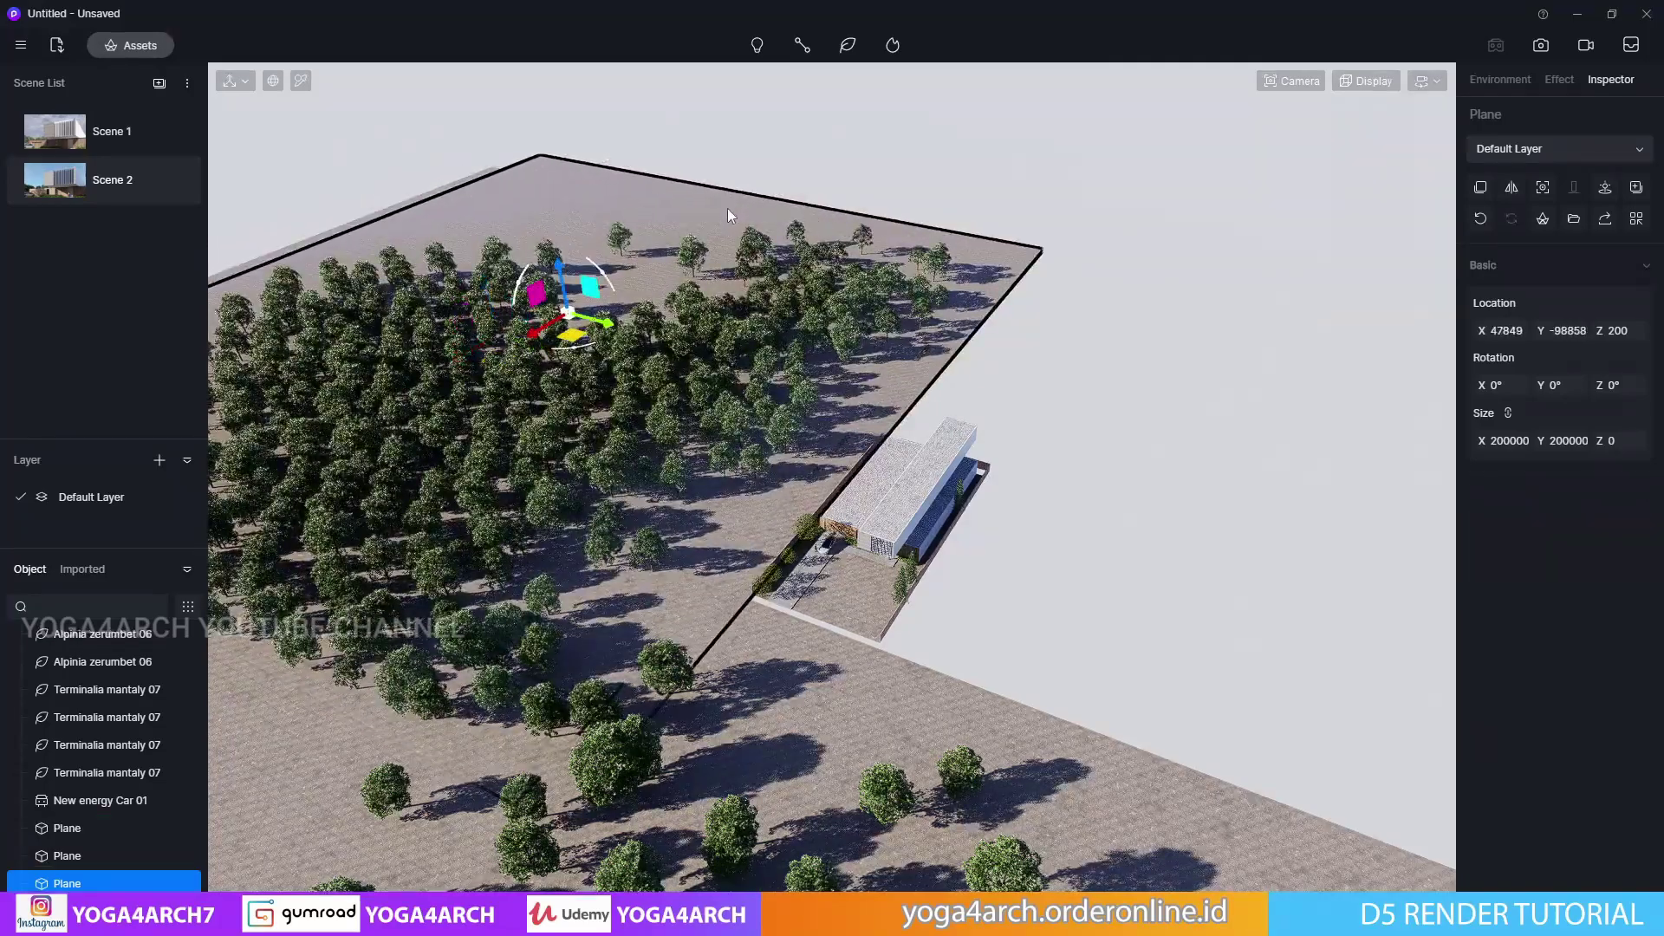
pyautogui.moveTo(1124, 299); pyautogui.dragTo(1052, 466, button='right')
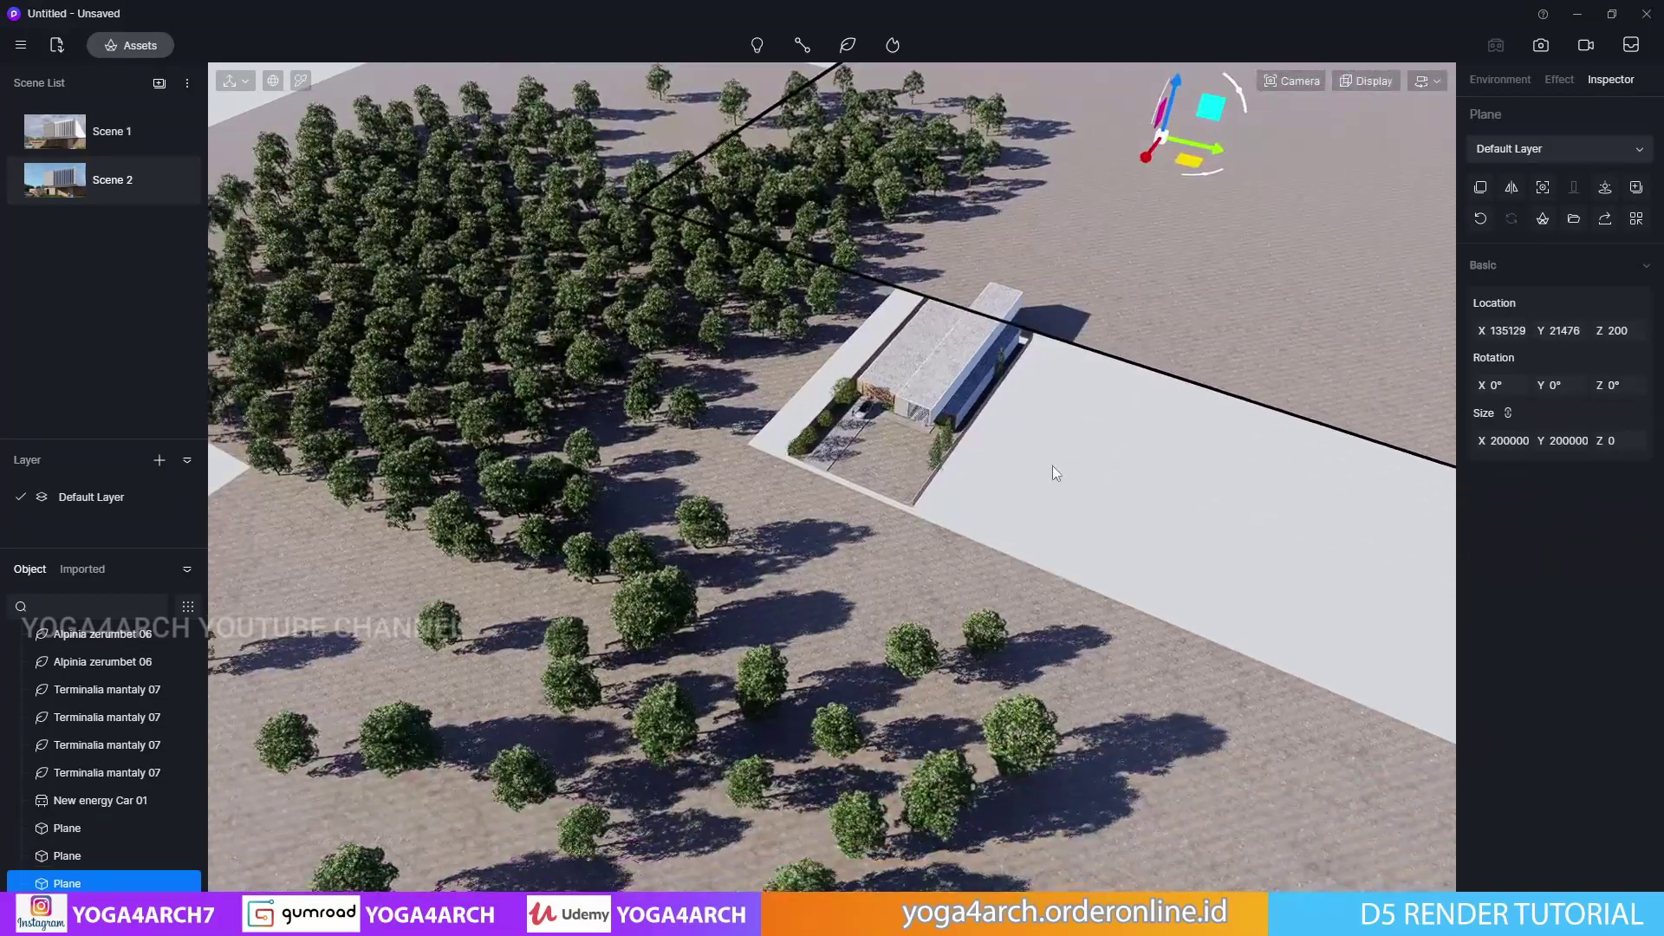
# Densely paint Aesculus hippocastanum trees over the new plane, then restore the Scene 2 view
pyautogui.click(131, 45)
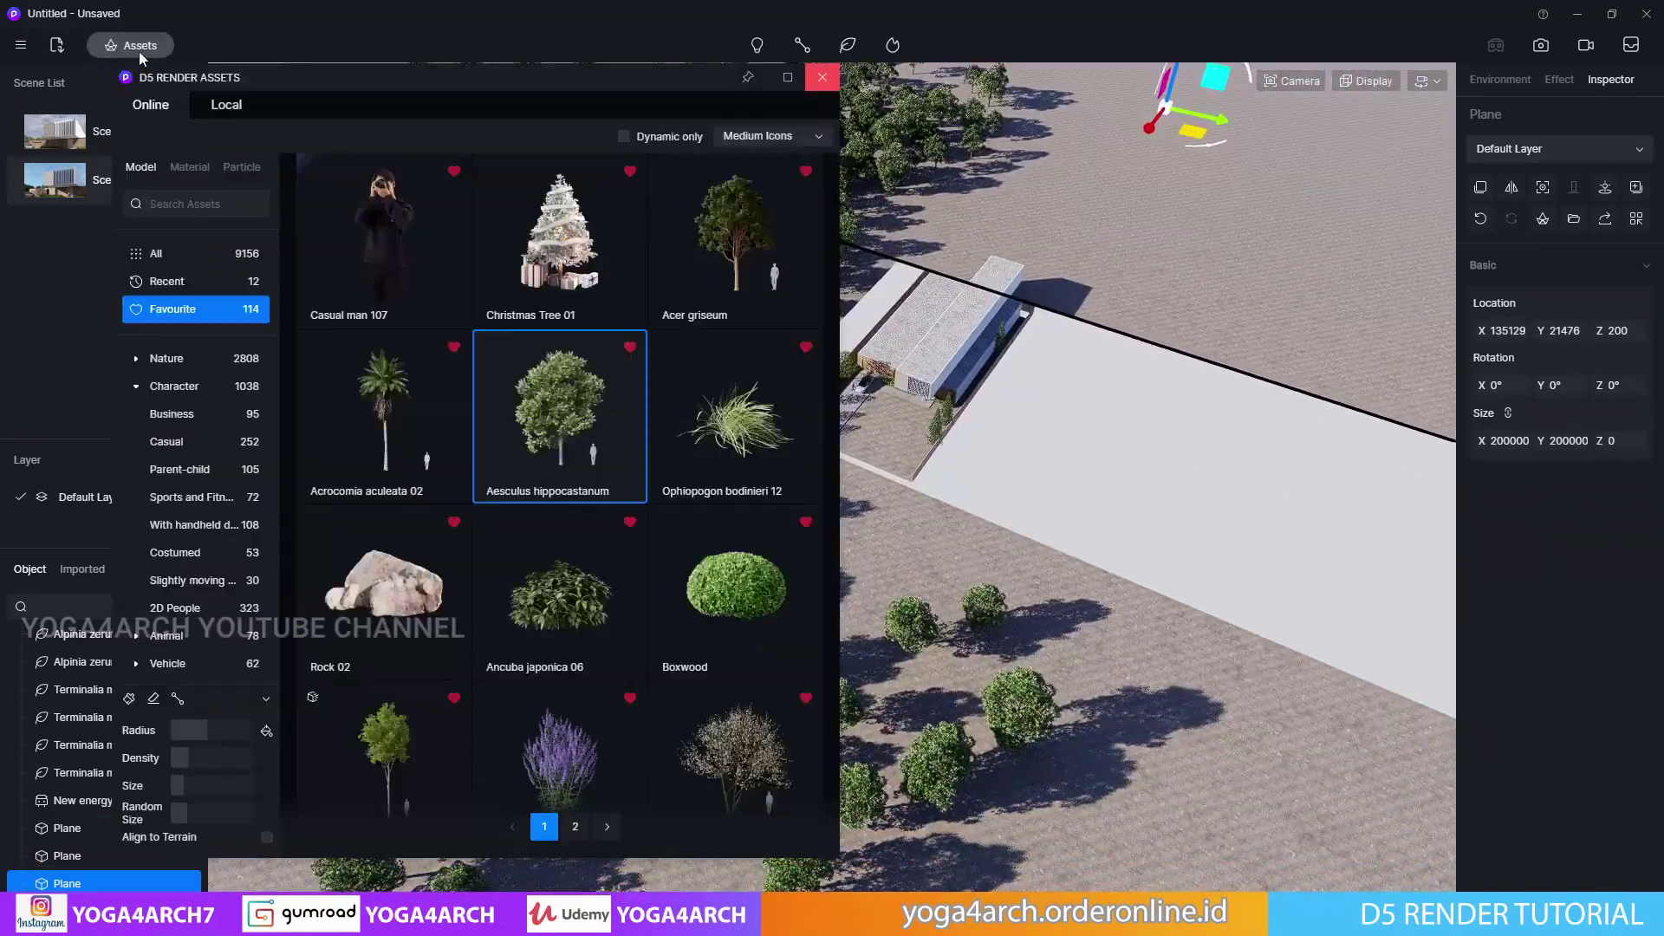
pyautogui.click(130, 699)
pyautogui.moveTo(200, 755)
pyautogui.mouseDown()
pyautogui.moveTo(217, 756)
pyautogui.moveTo(195, 730)
pyautogui.mouseUp()
pyautogui.moveTo(1037, 152); pyautogui.dragTo(1293, 276)
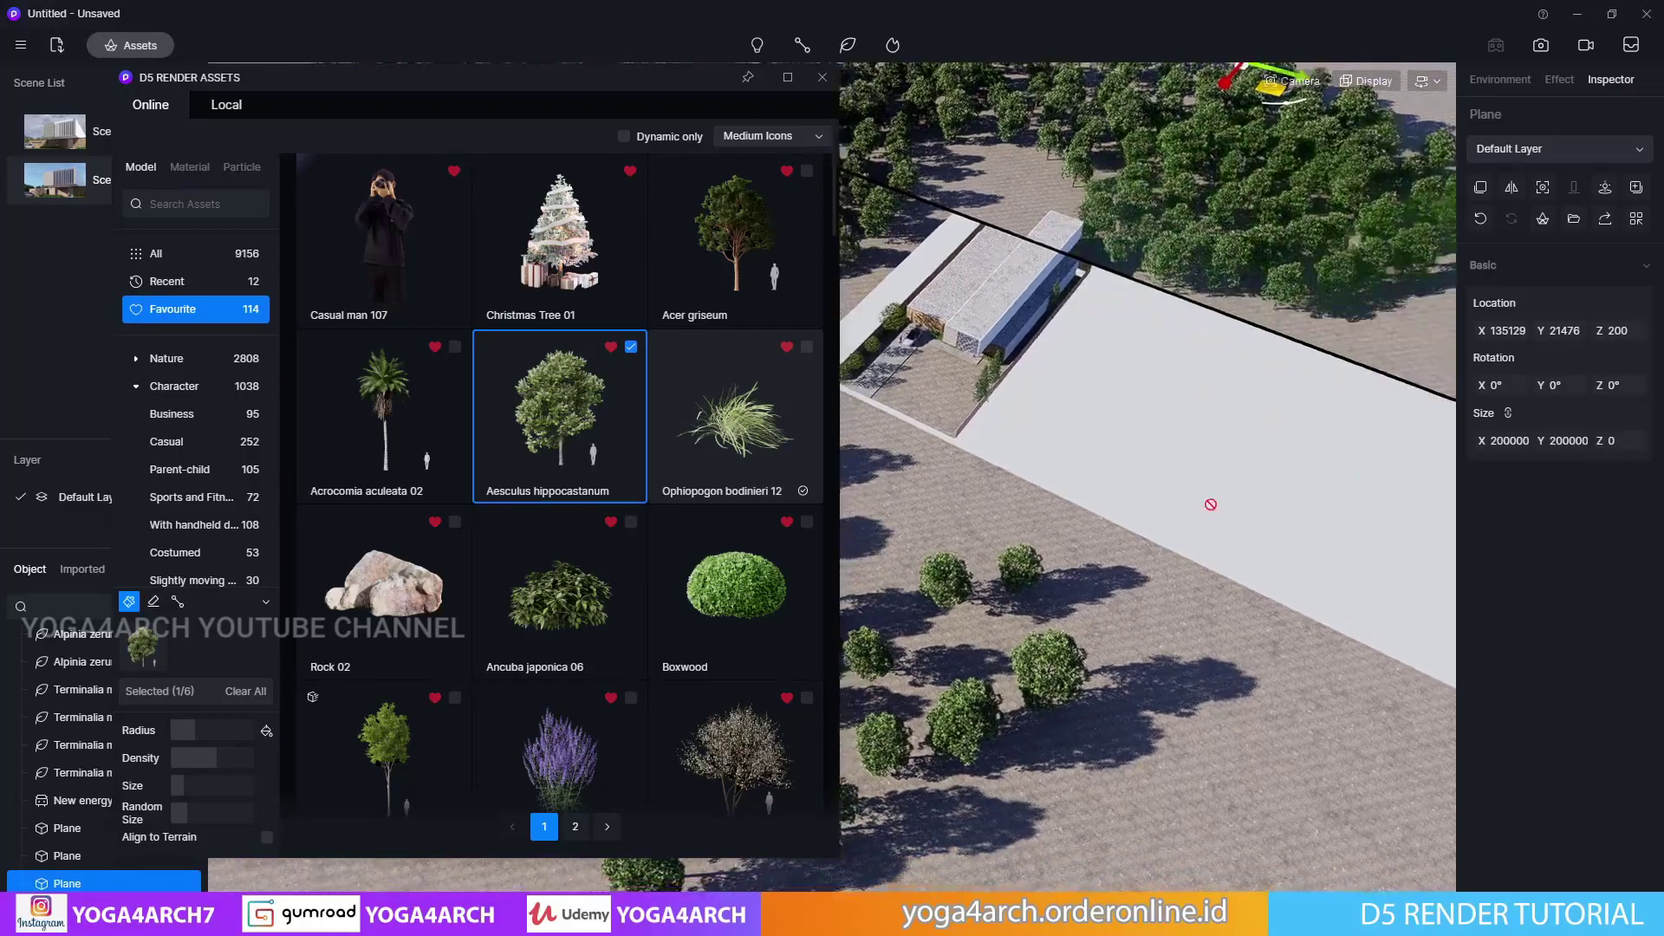
pyautogui.moveTo(1185, 277)
pyautogui.mouseDown(button='right')
pyautogui.moveTo(965, 501)
pyautogui.moveTo(948, 824)
pyautogui.mouseUp(button='right')
pyautogui.press('Escape')
pyautogui.click(822, 77)
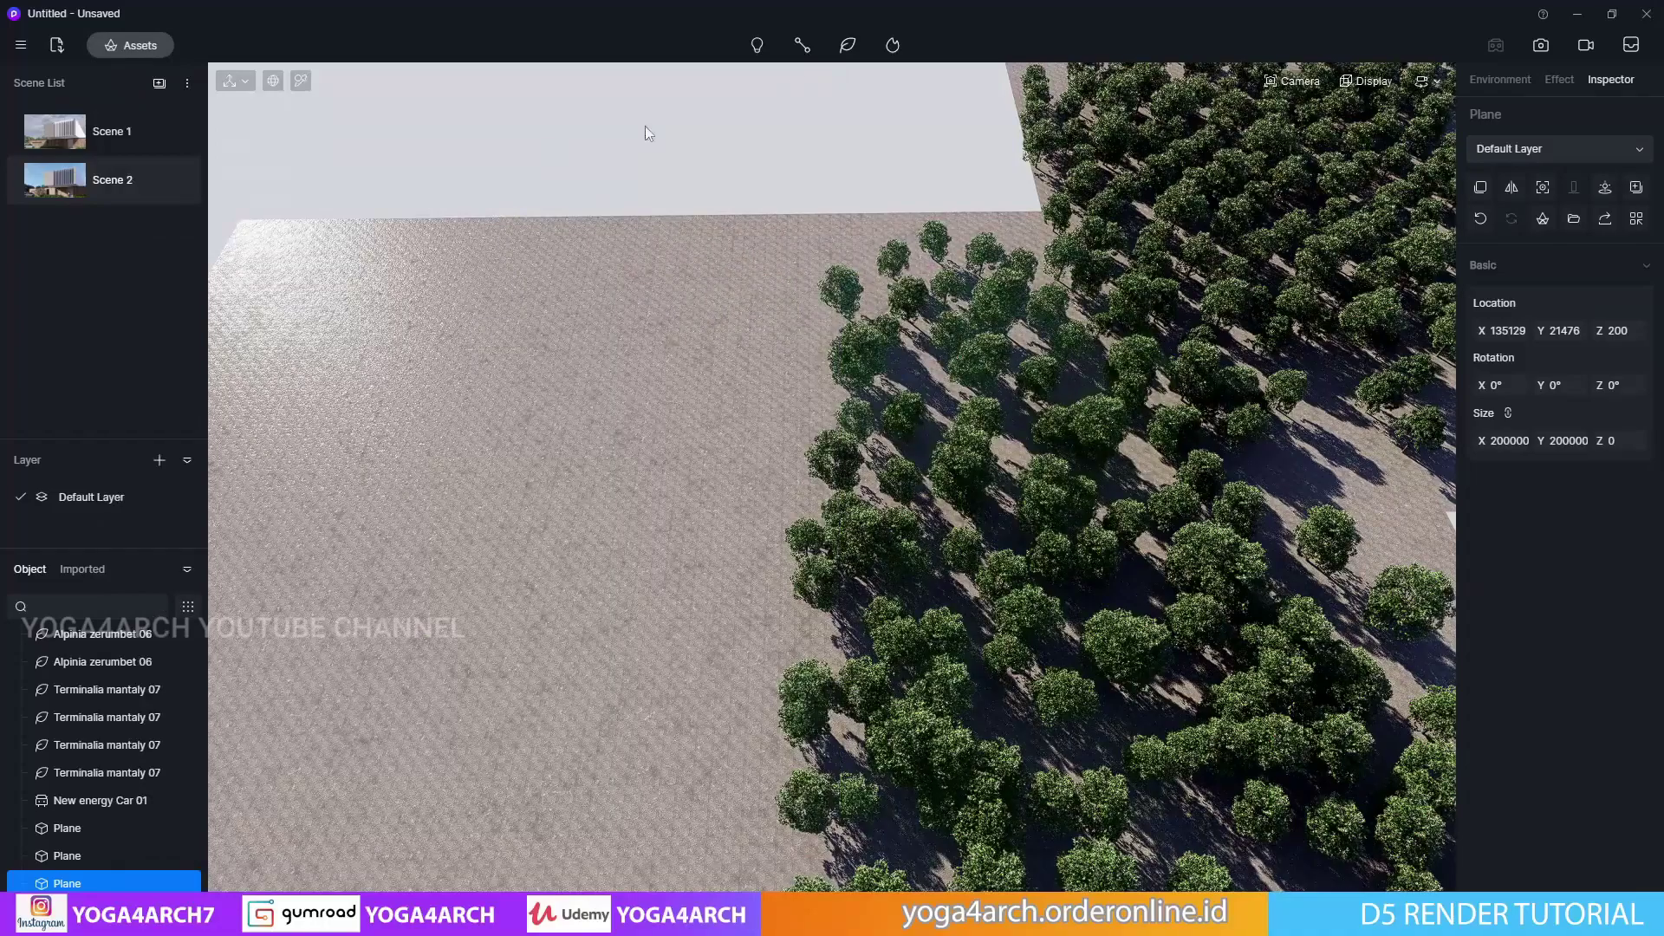
pyautogui.click(74, 179)
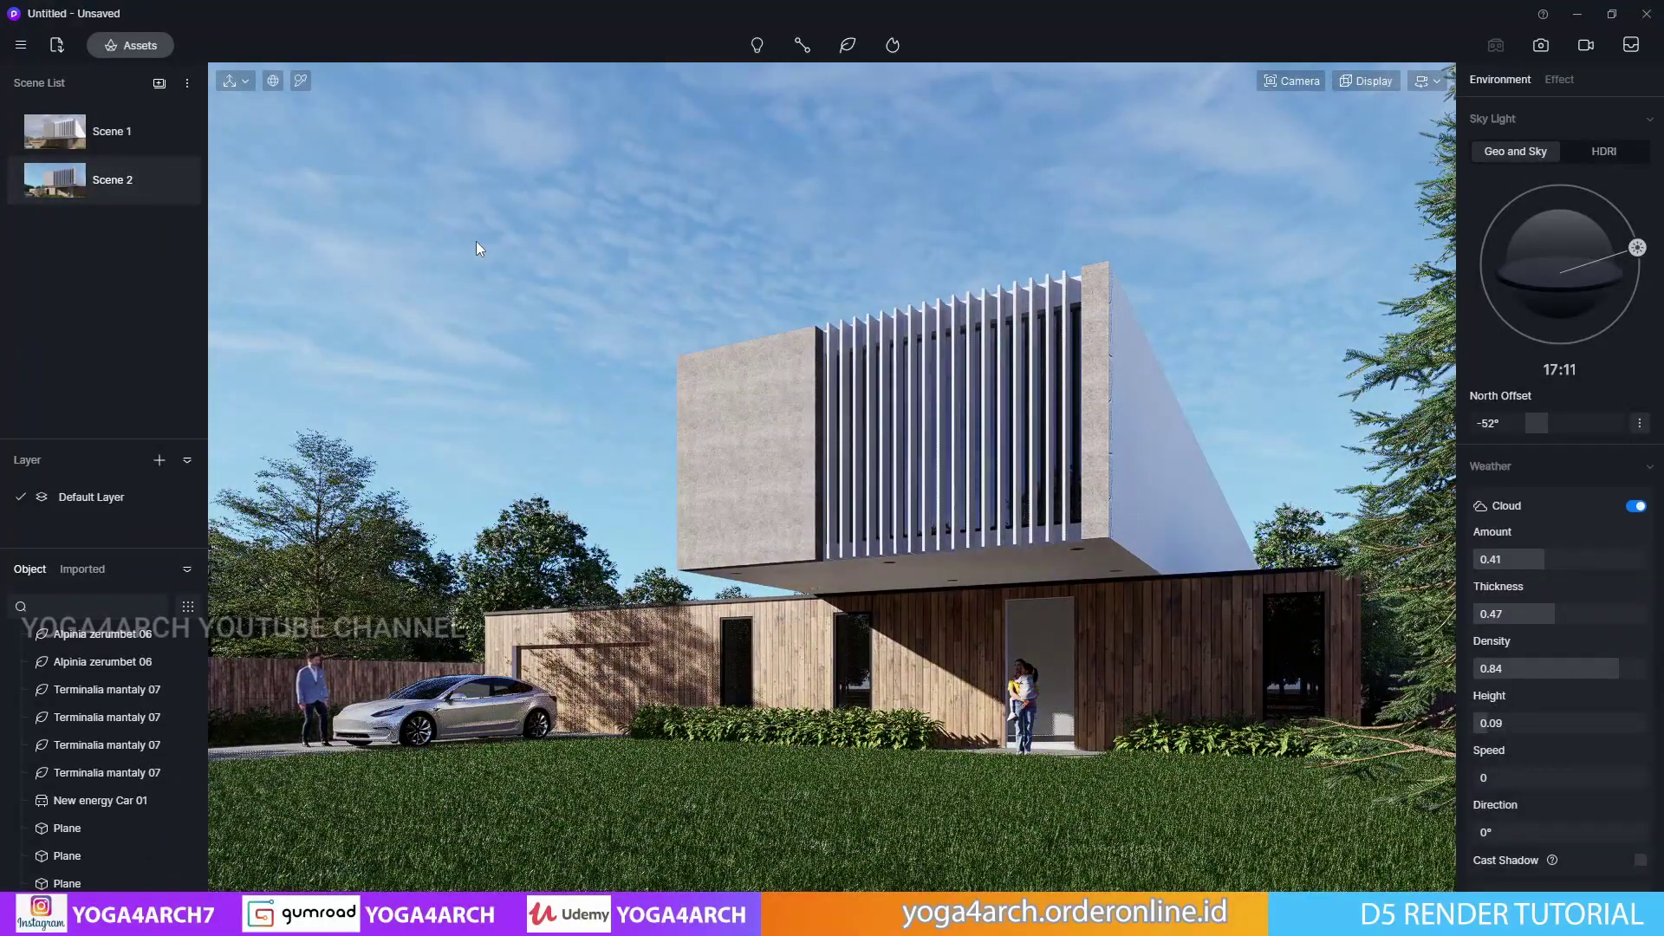
# Start an image render of the house view, then cancel it
pyautogui.click(1547, 45)
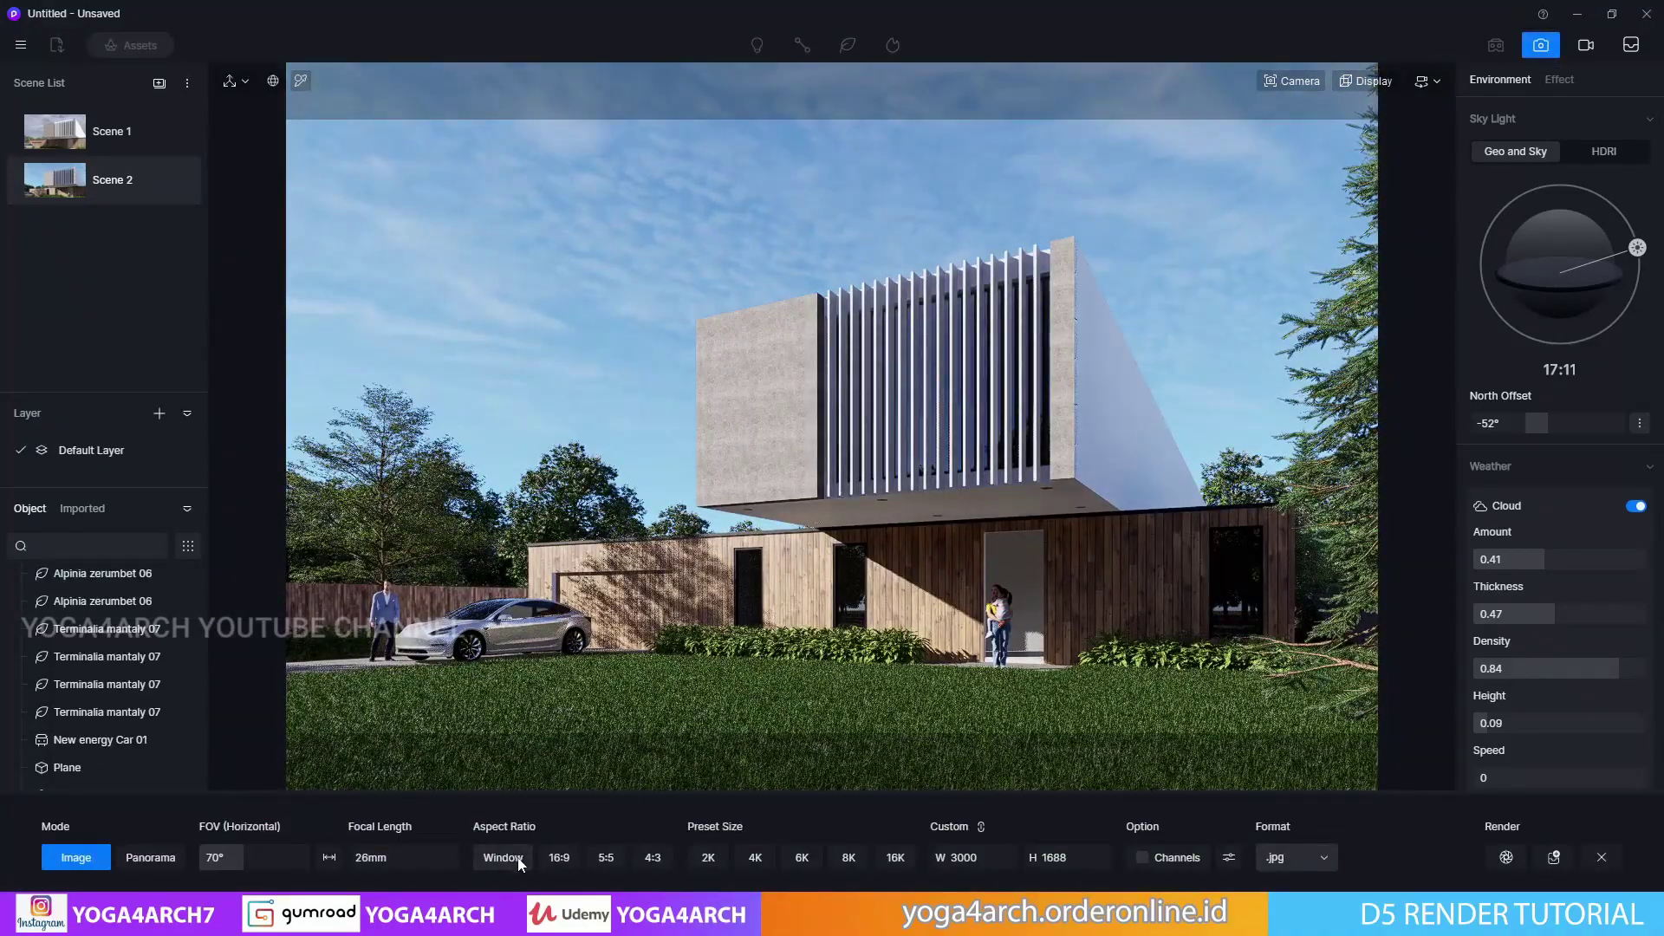
pyautogui.click(1519, 863)
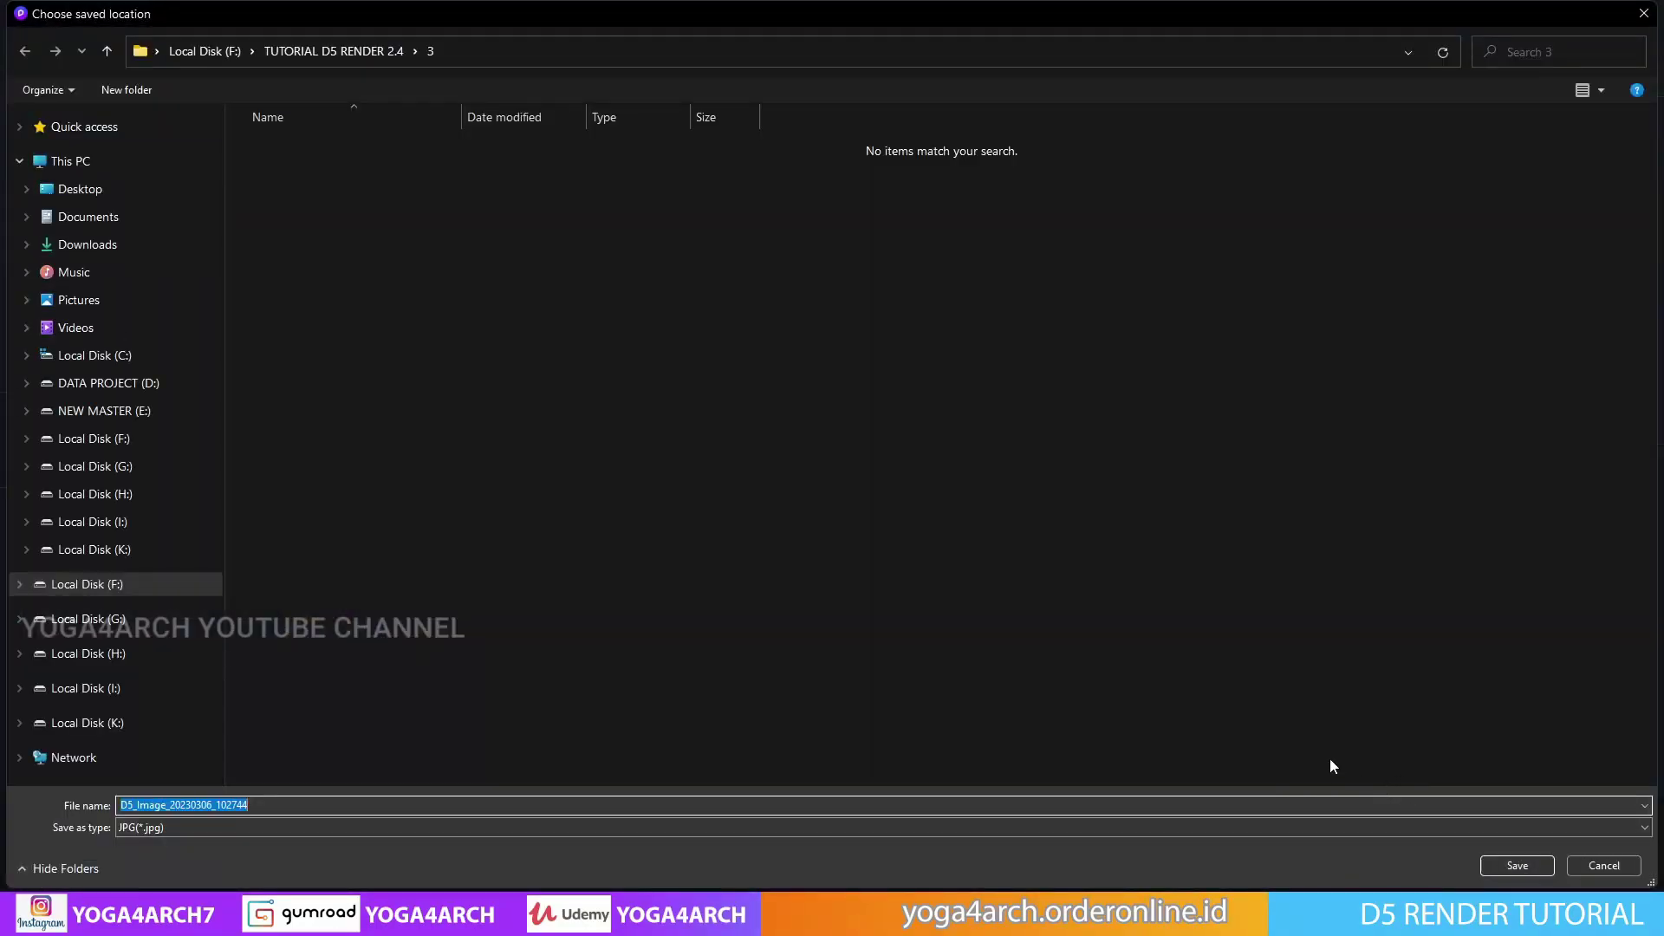
pyautogui.click(1528, 867)
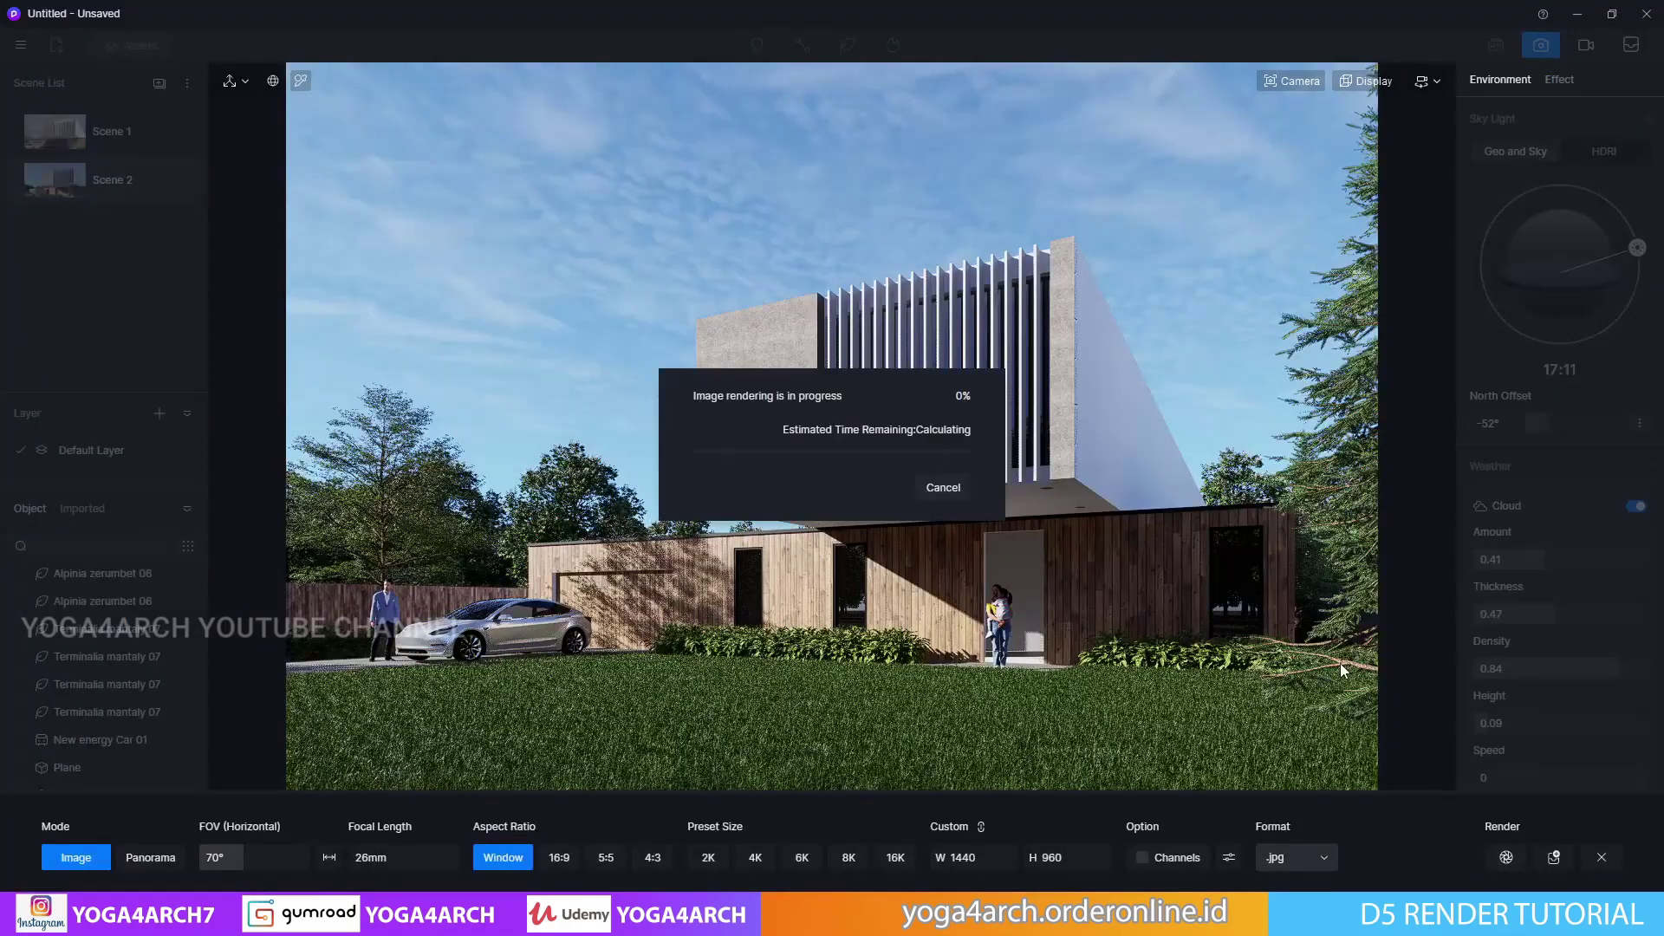
pyautogui.click(941, 488)
# Set the output width to 3000 and render the image as 1.jpg in folder 3
pyautogui.click(953, 857)
pyautogui.write('3')
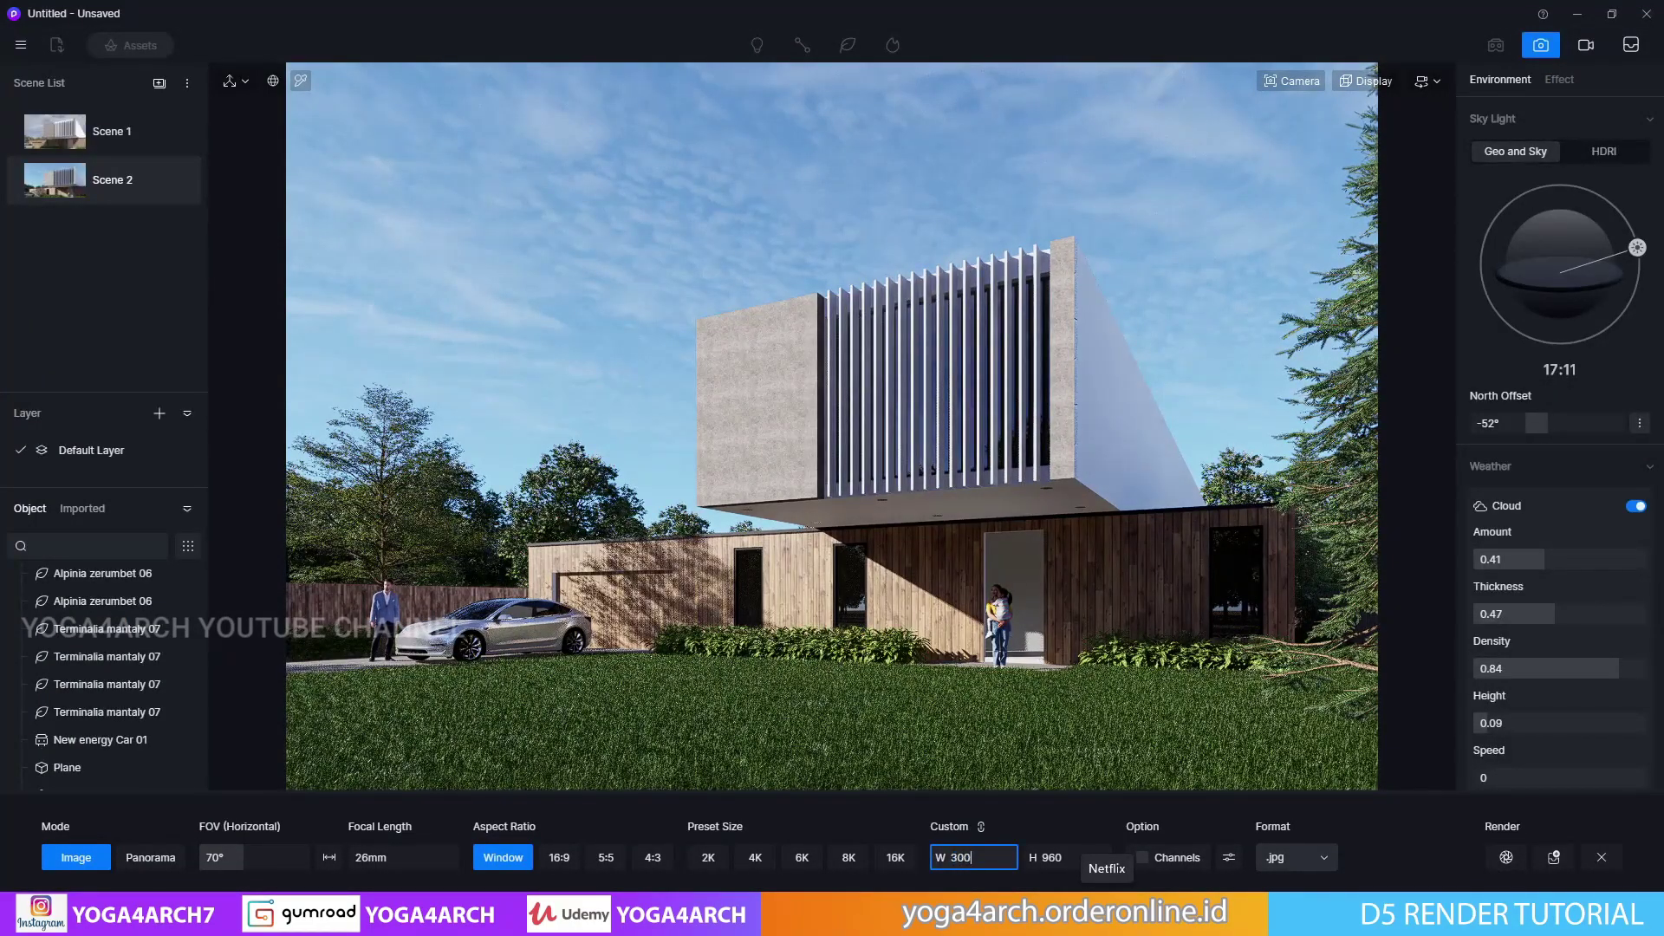
pyautogui.write('0')
pyautogui.press('Return')
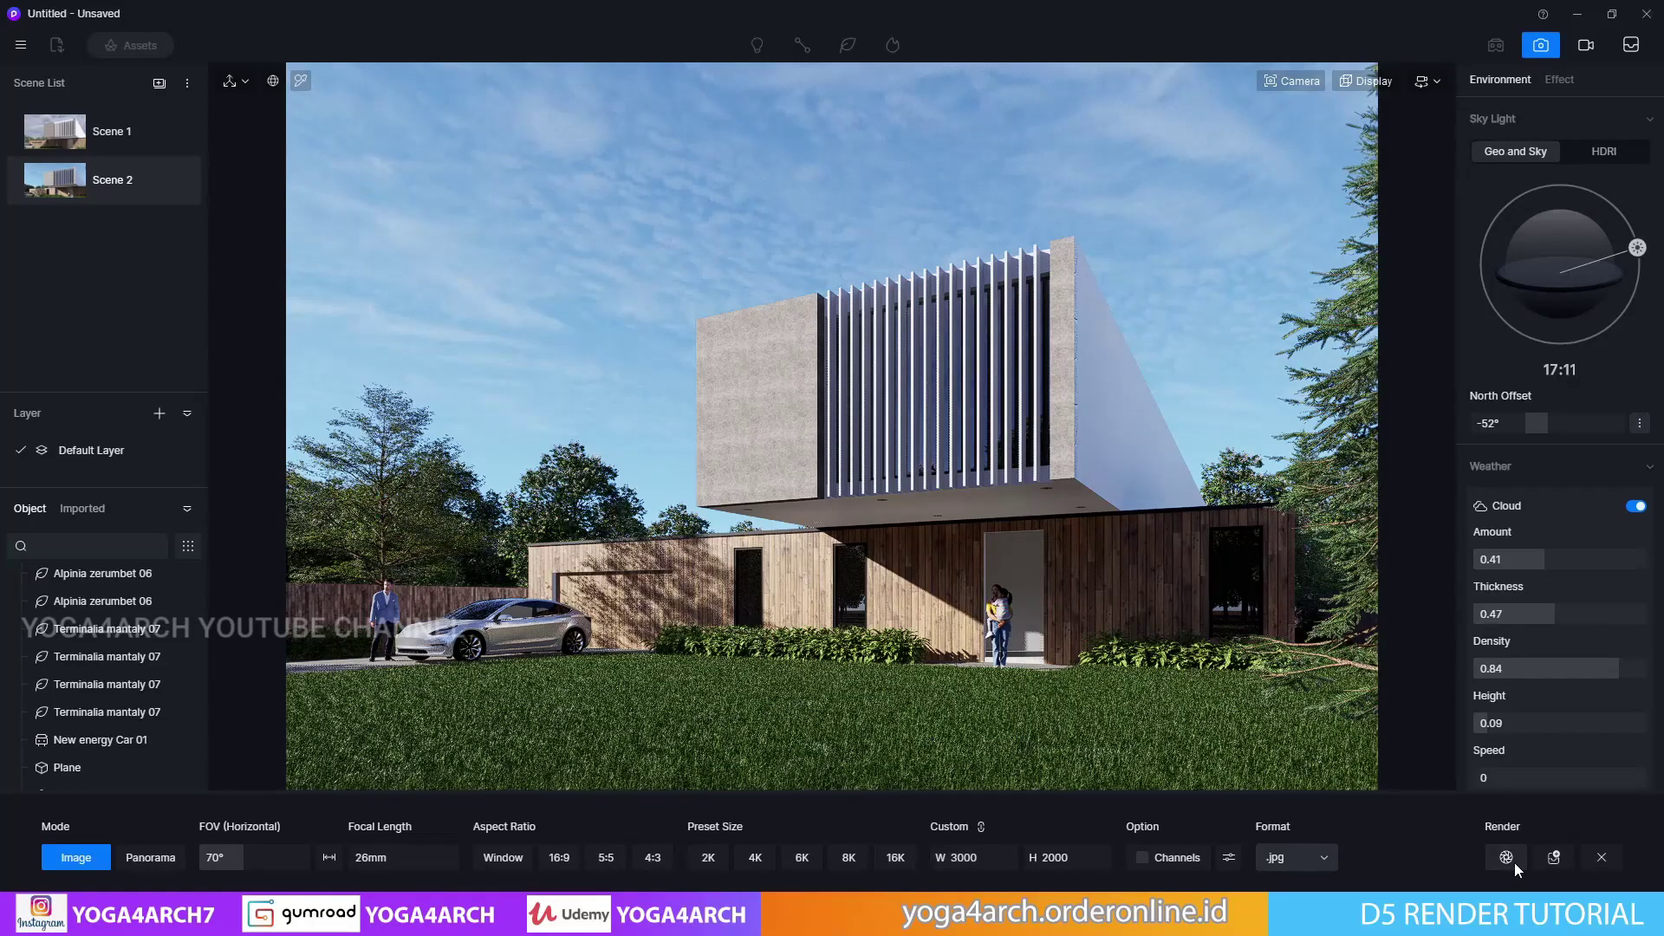
pyautogui.click(1509, 859)
pyautogui.write('3')
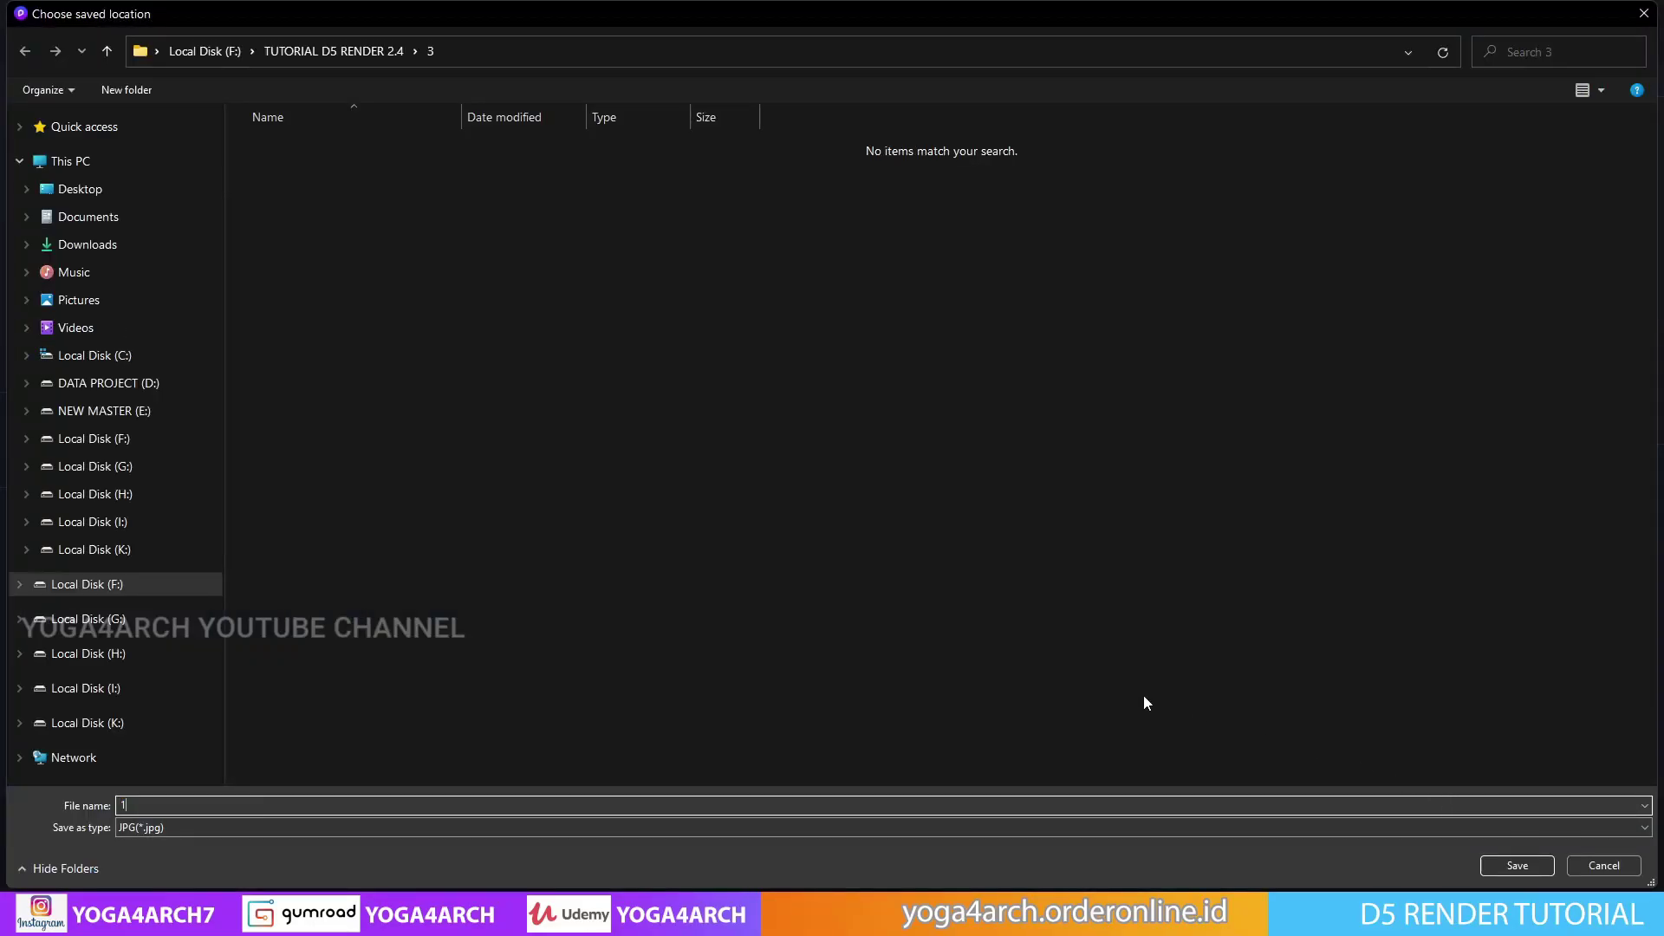
pyautogui.press('Return')
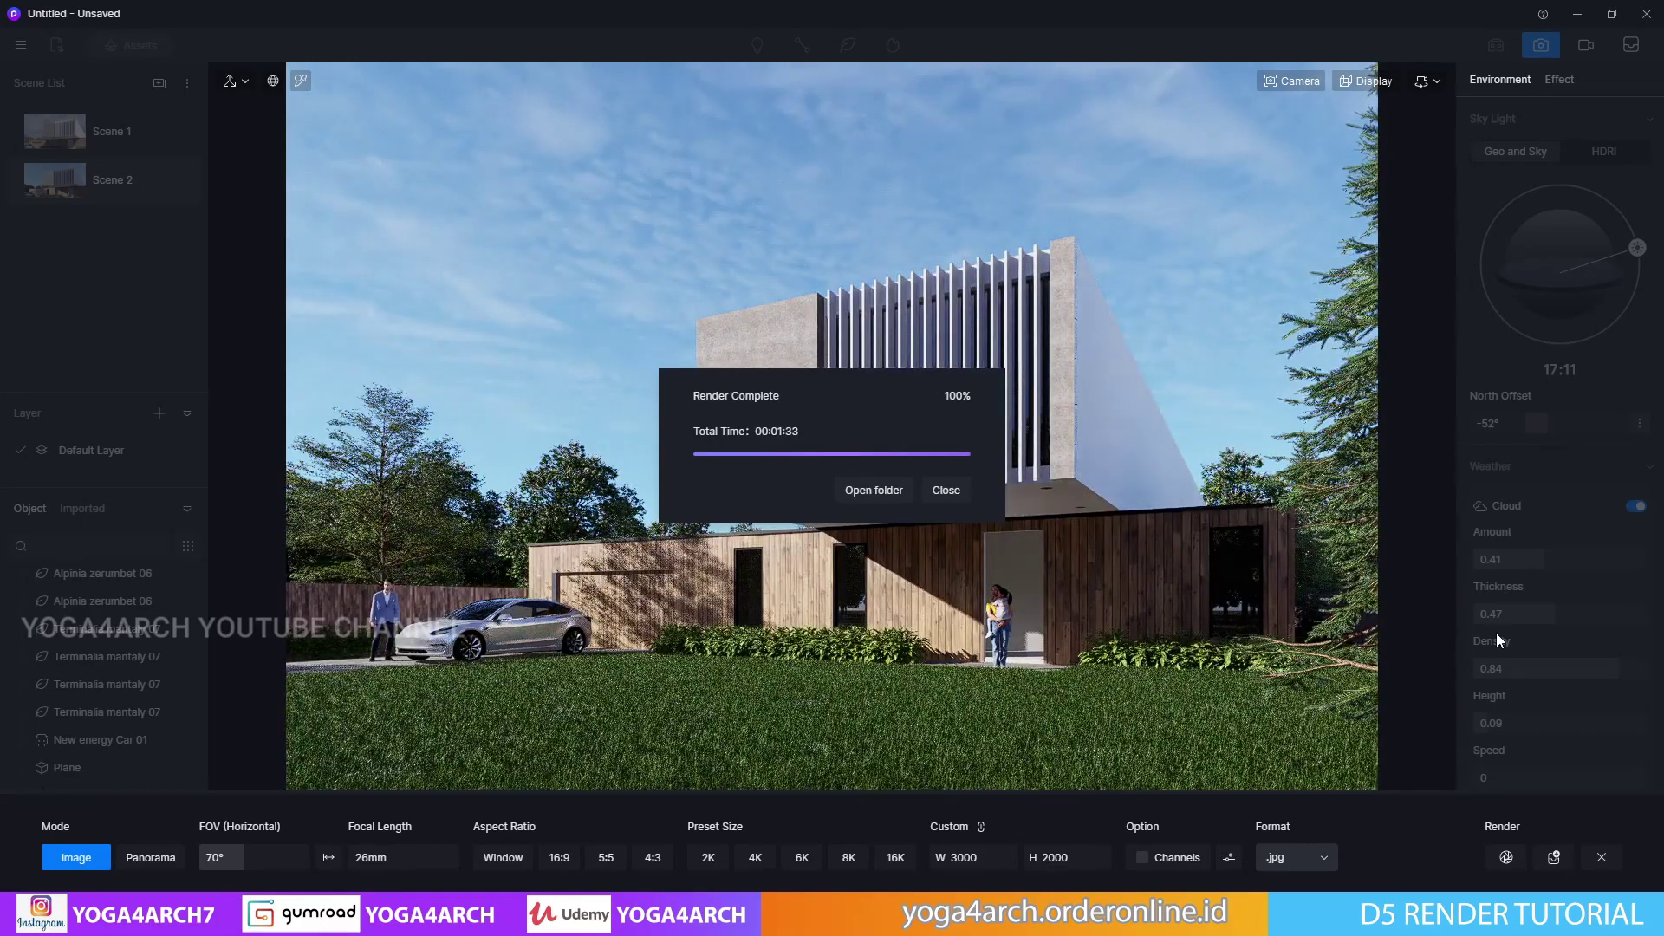
# Open 1.jpg from folder 3 in Photos, then close it and return to D5 Render
pyautogui.click(873, 490)
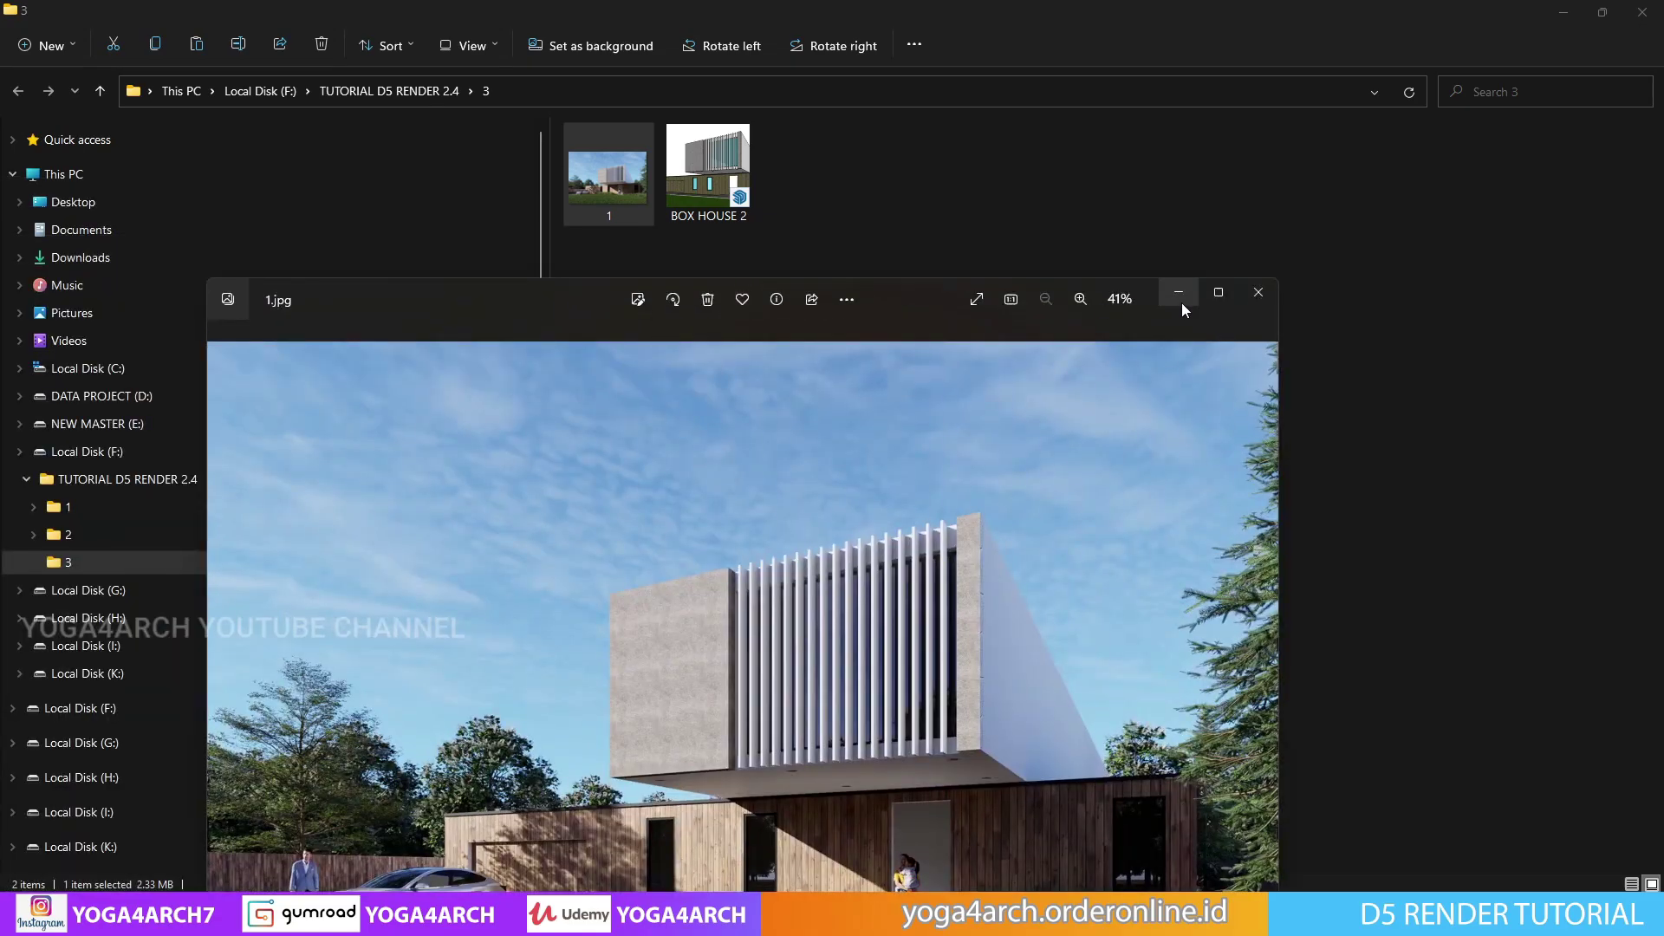
pyautogui.doubleClick(1183, 299)
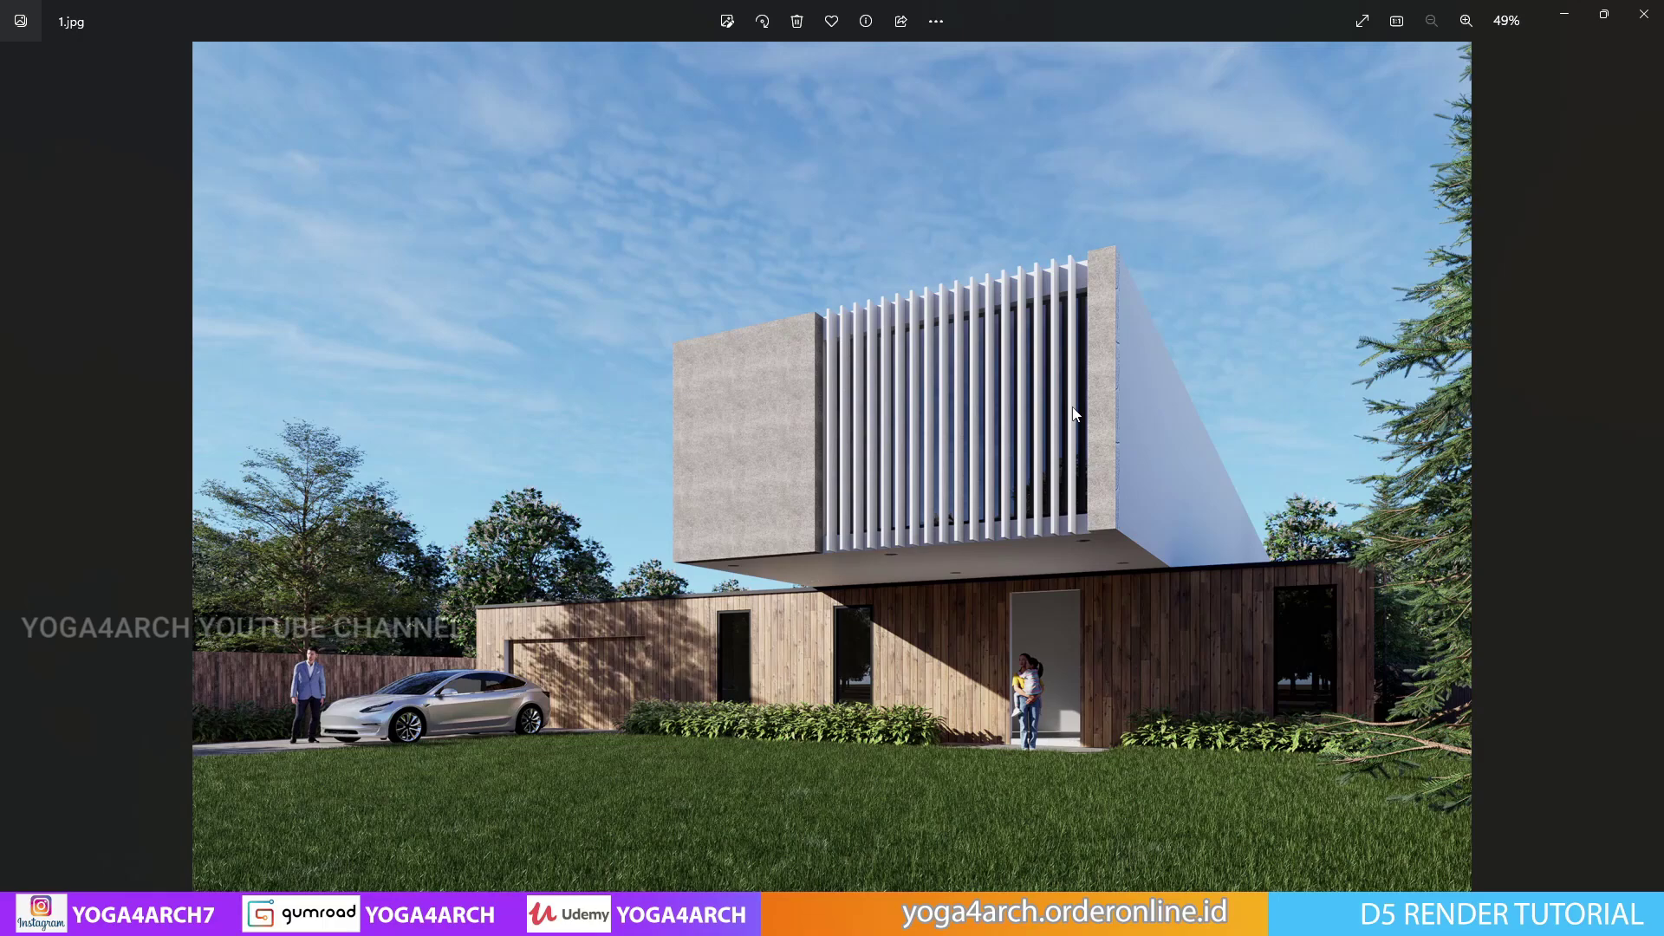
pyautogui.click(1644, 15)
pyautogui.click(1562, 14)
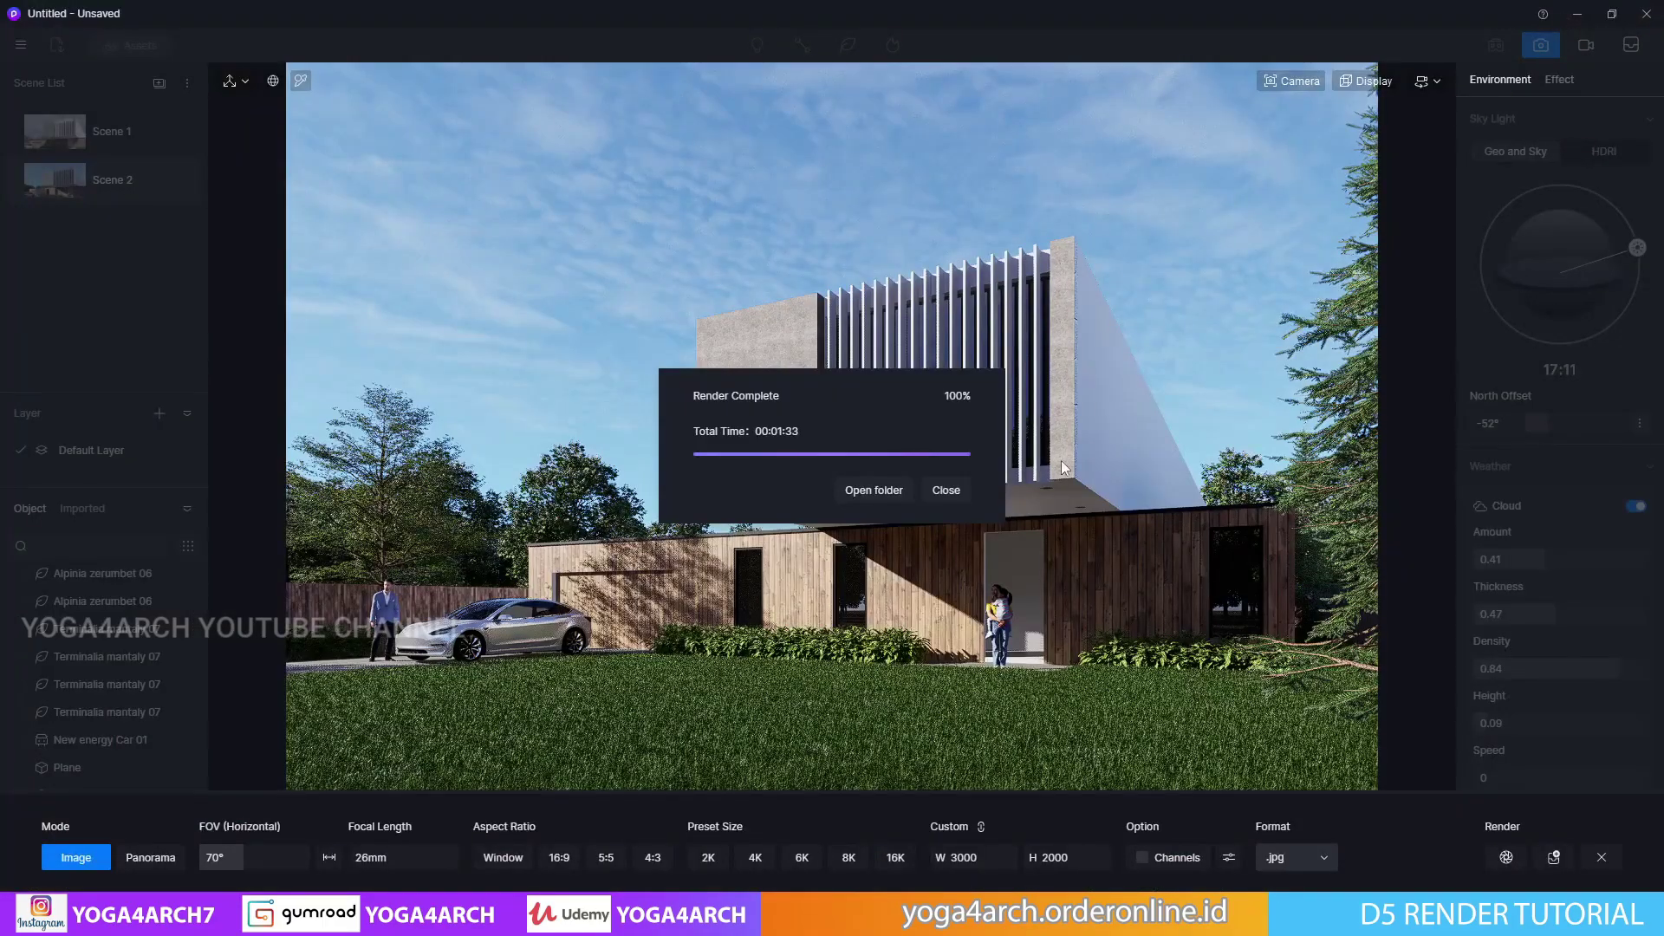
# Save the D5 project as 'box house' in TUTORIAL D5 RENDER 2.4\3
pyautogui.click(946, 490)
pyautogui.click(21, 45)
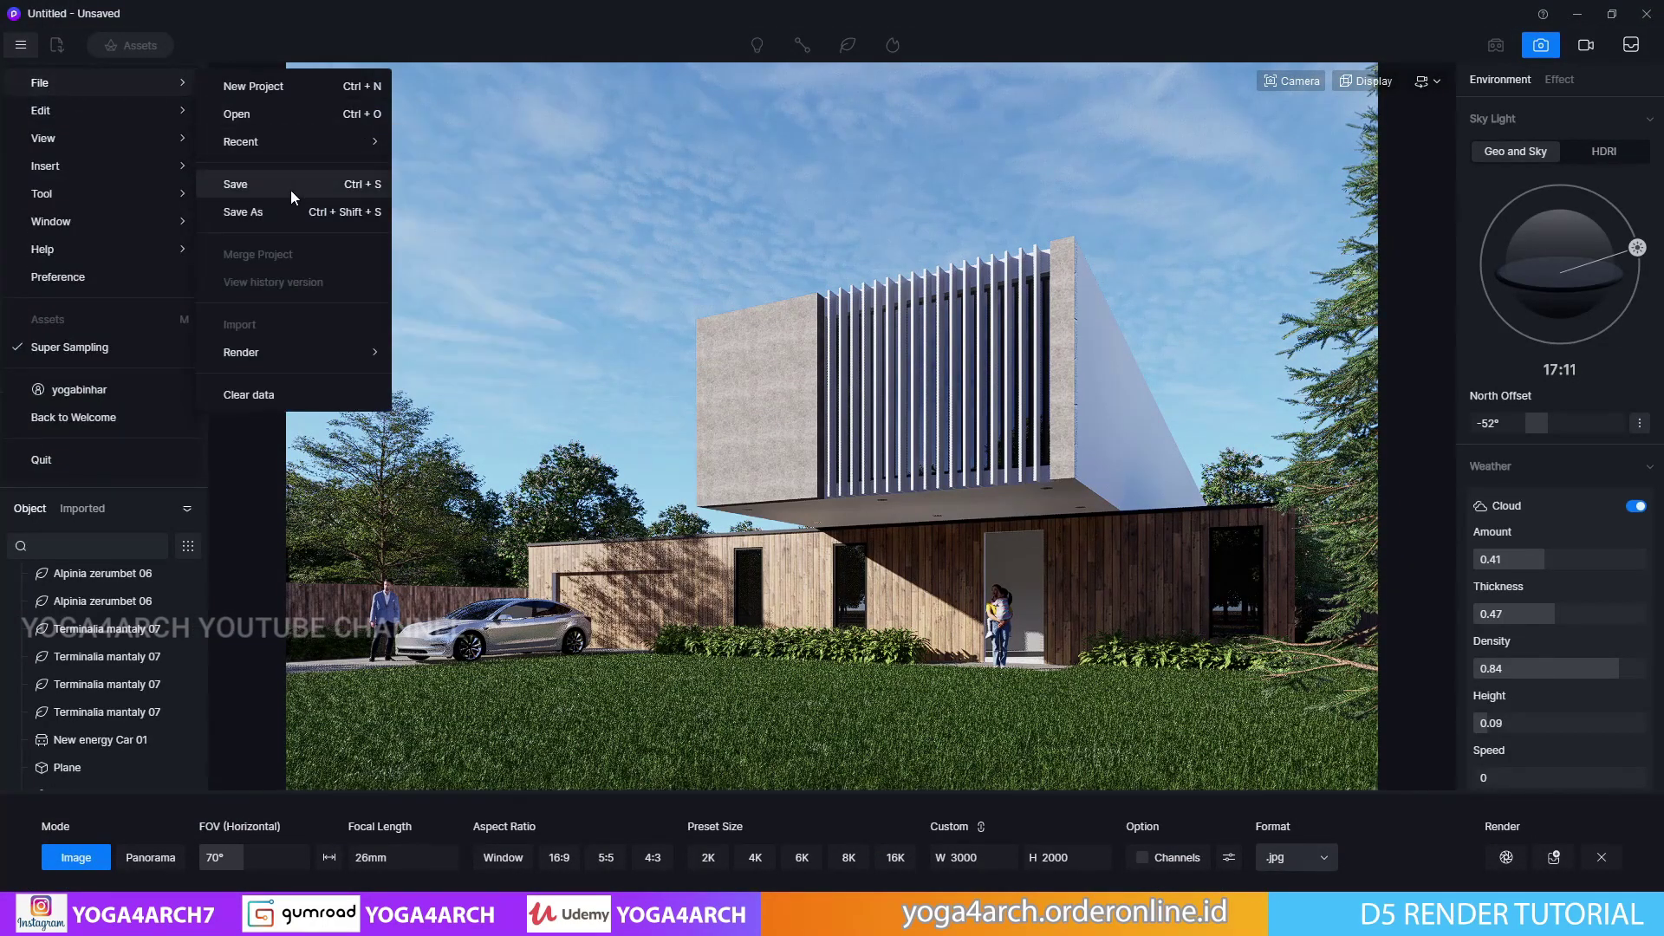
pyautogui.click(290, 184)
pyautogui.click(334, 51)
pyautogui.doubleClick(317, 198)
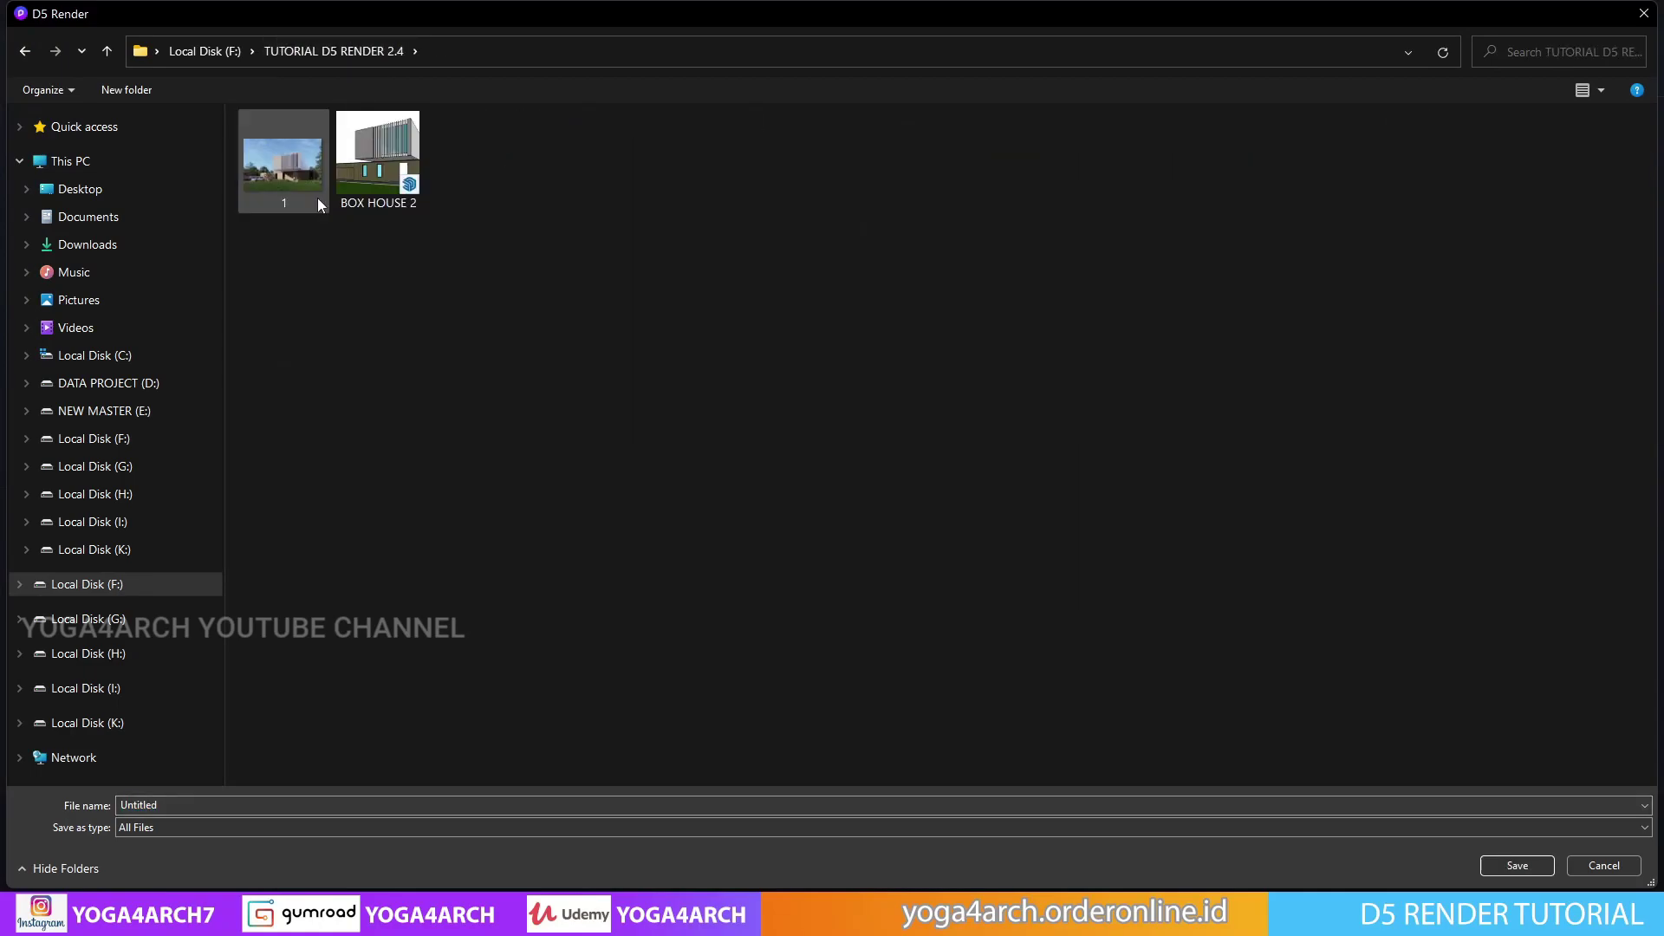
pyautogui.doubleClick(554, 808)
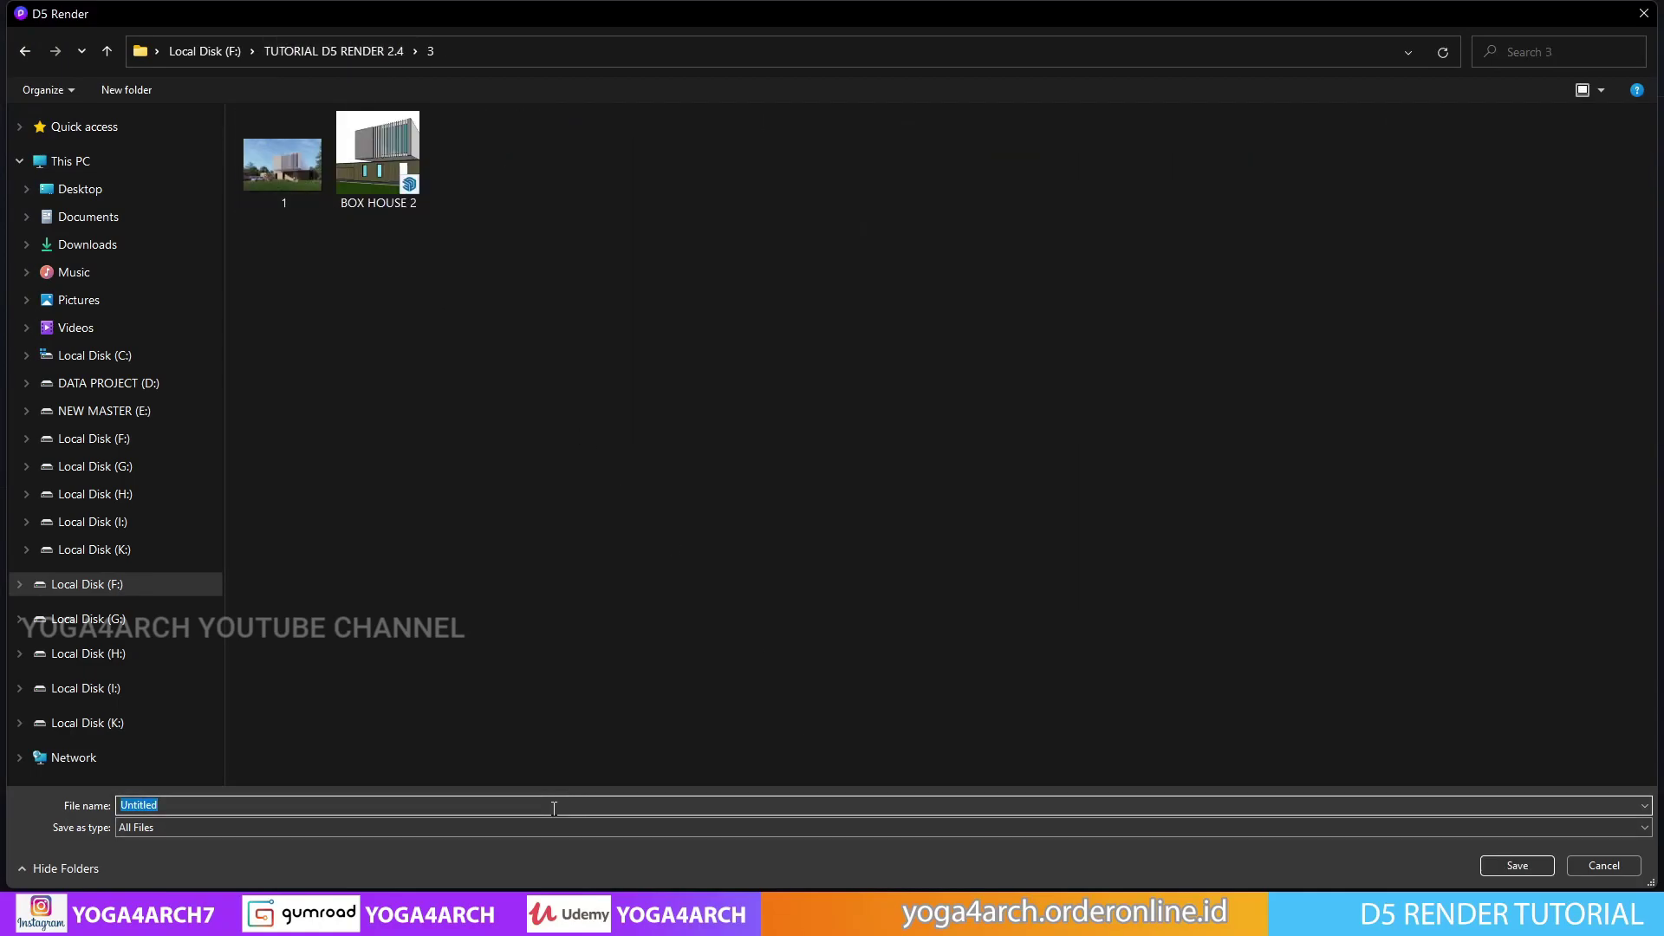
pyautogui.write('box house')
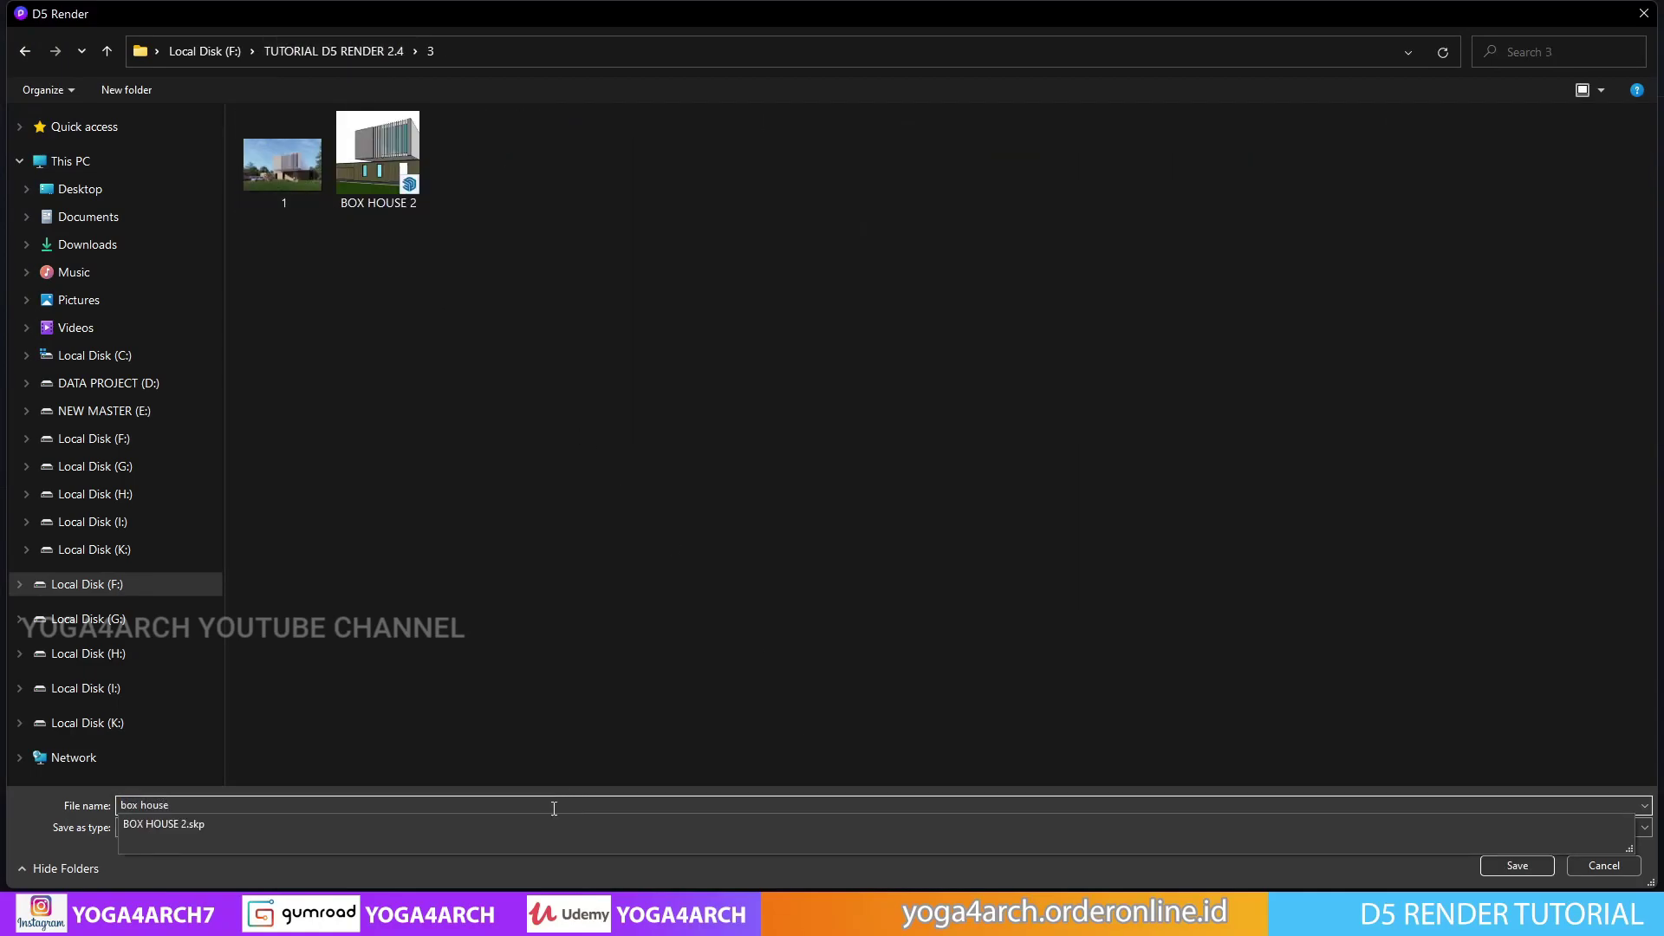
pyautogui.press('Return')
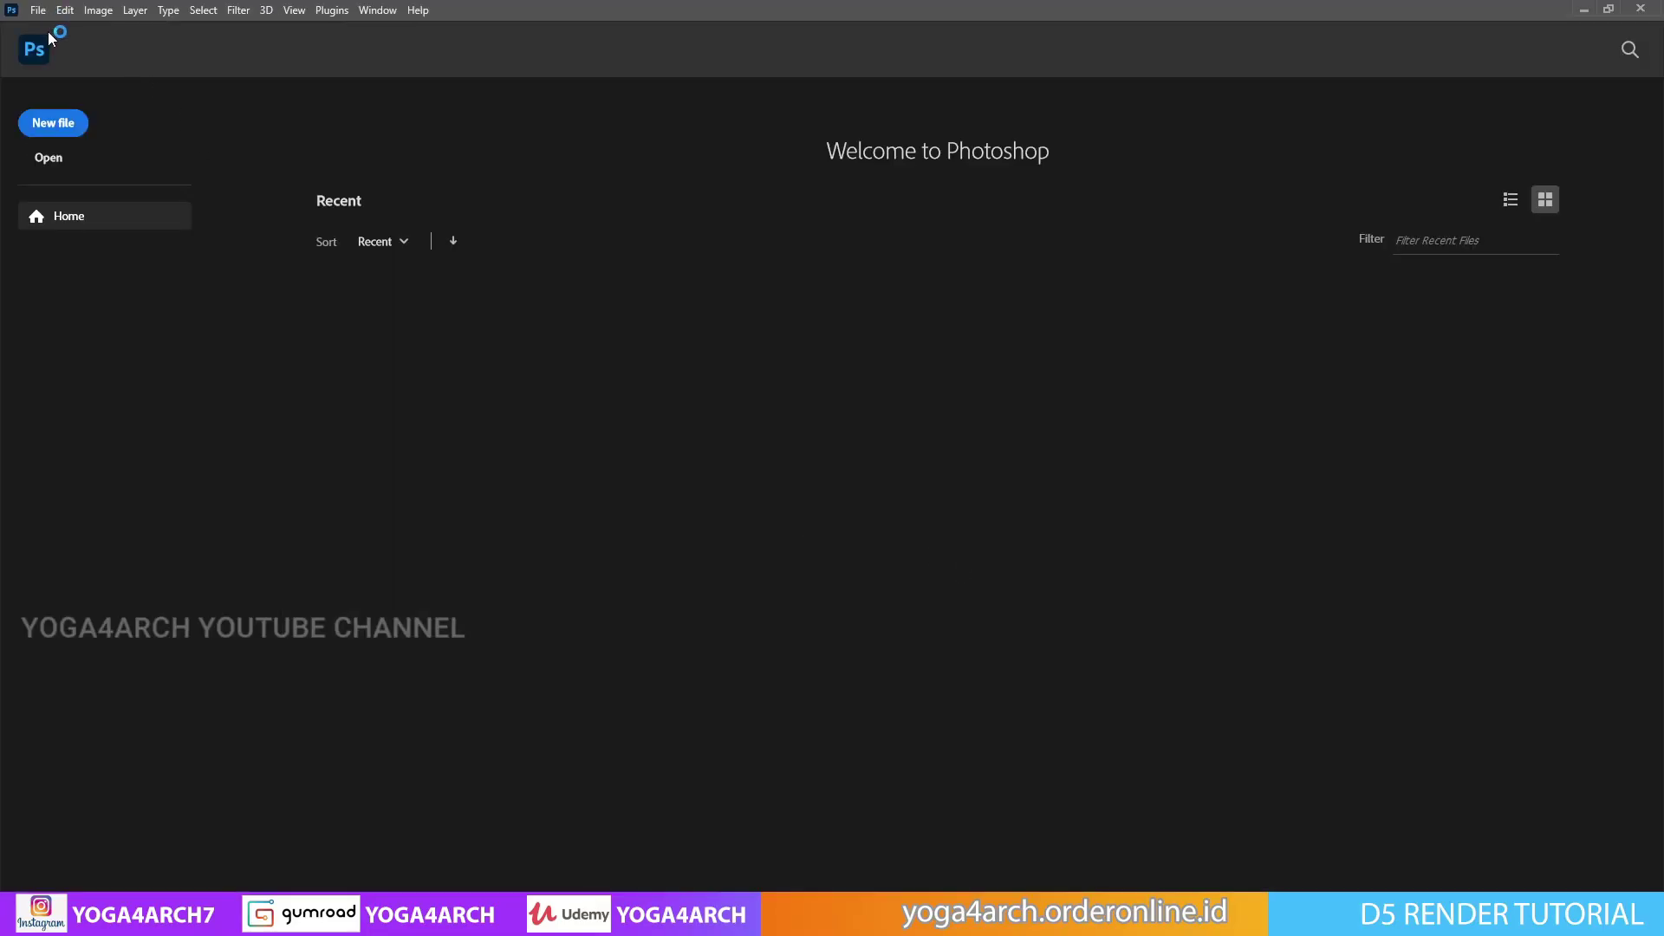
# Open the 1.jpg render from folder 3 in Photoshop
pyautogui.click(37, 9)
pyautogui.click(52, 44)
pyautogui.click(295, 51)
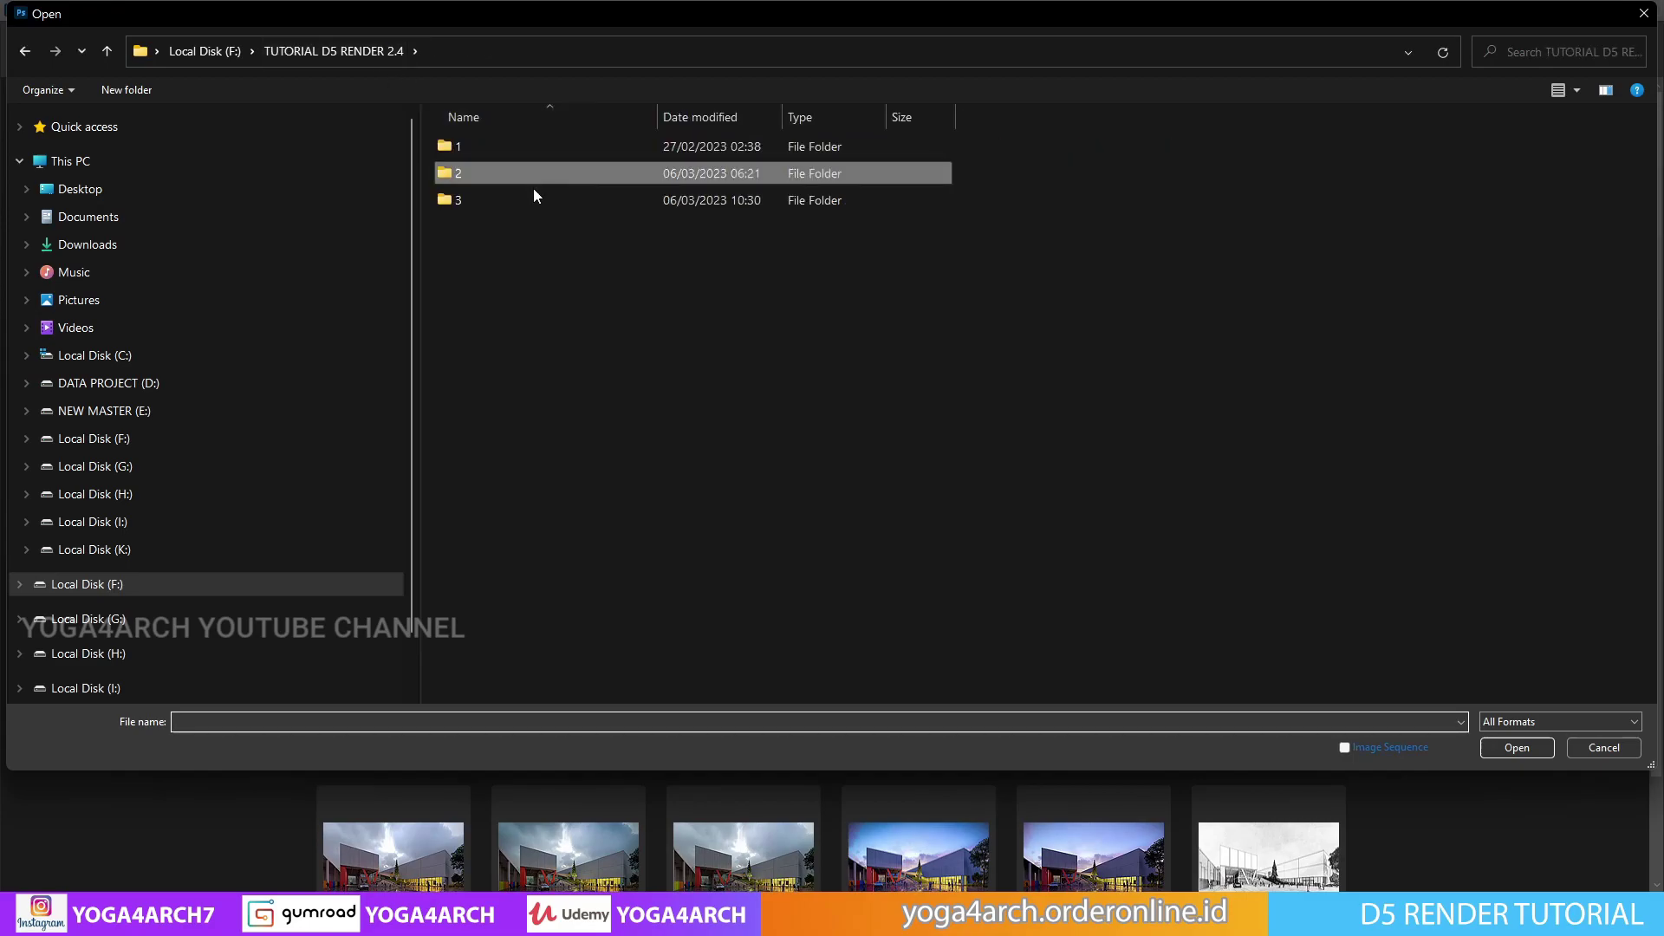
pyautogui.doubleClick(530, 195)
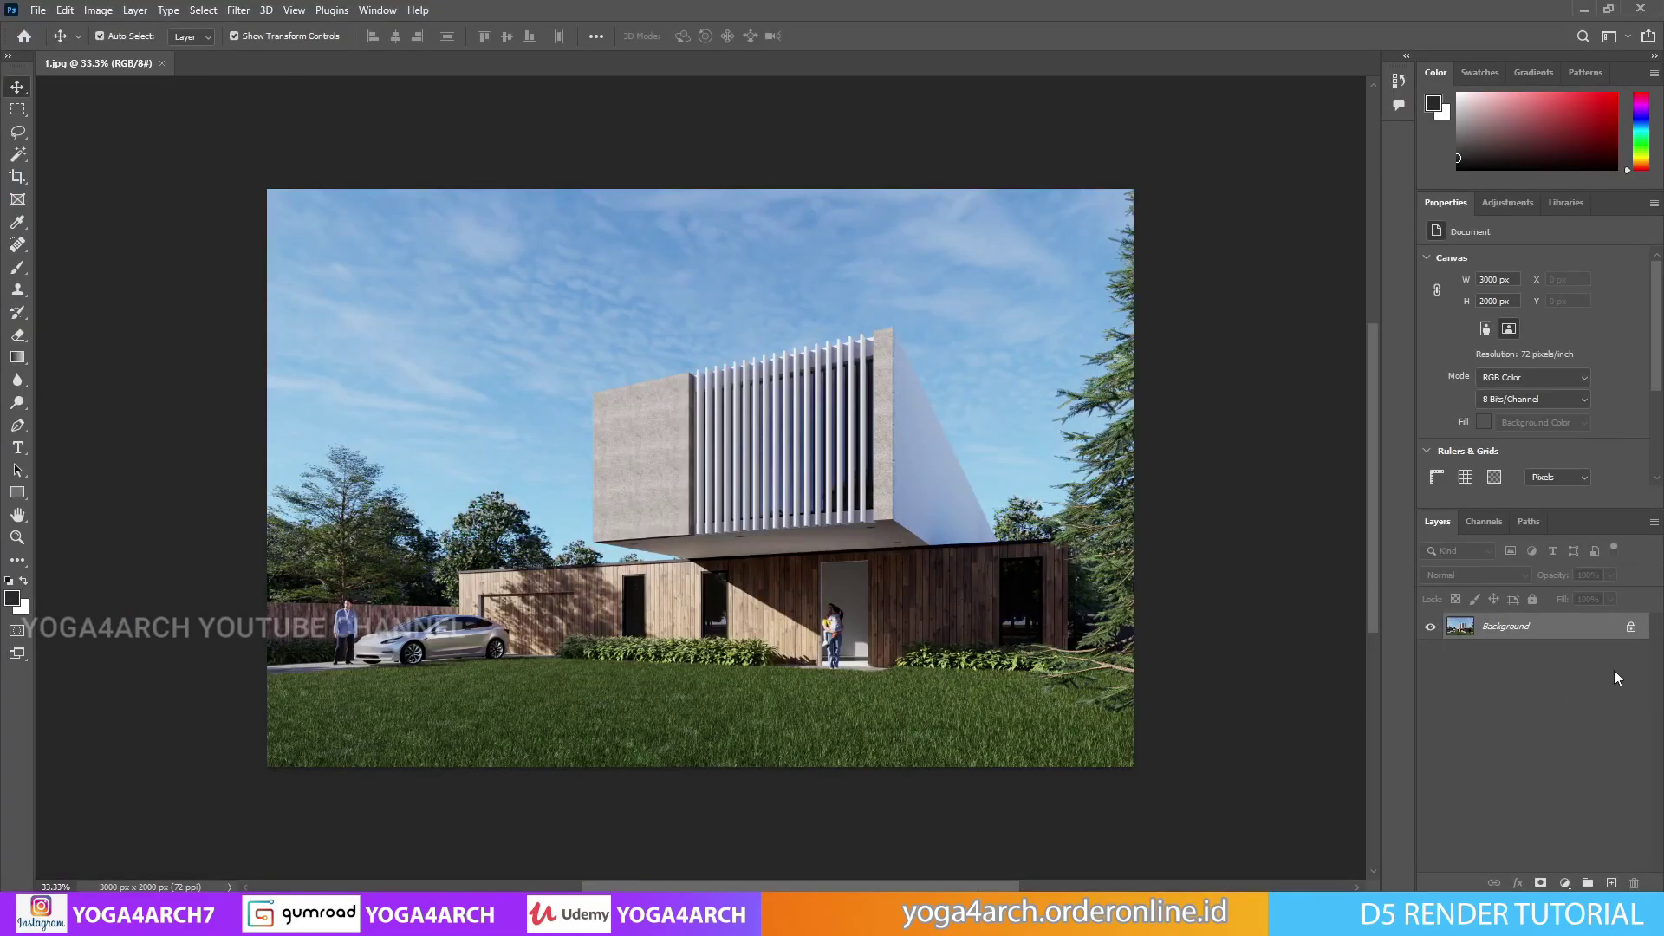
# Unlock the background as Layer 0, duplicate it, and launch the Camera Raw Filter
pyautogui.doubleClick(1573, 631)
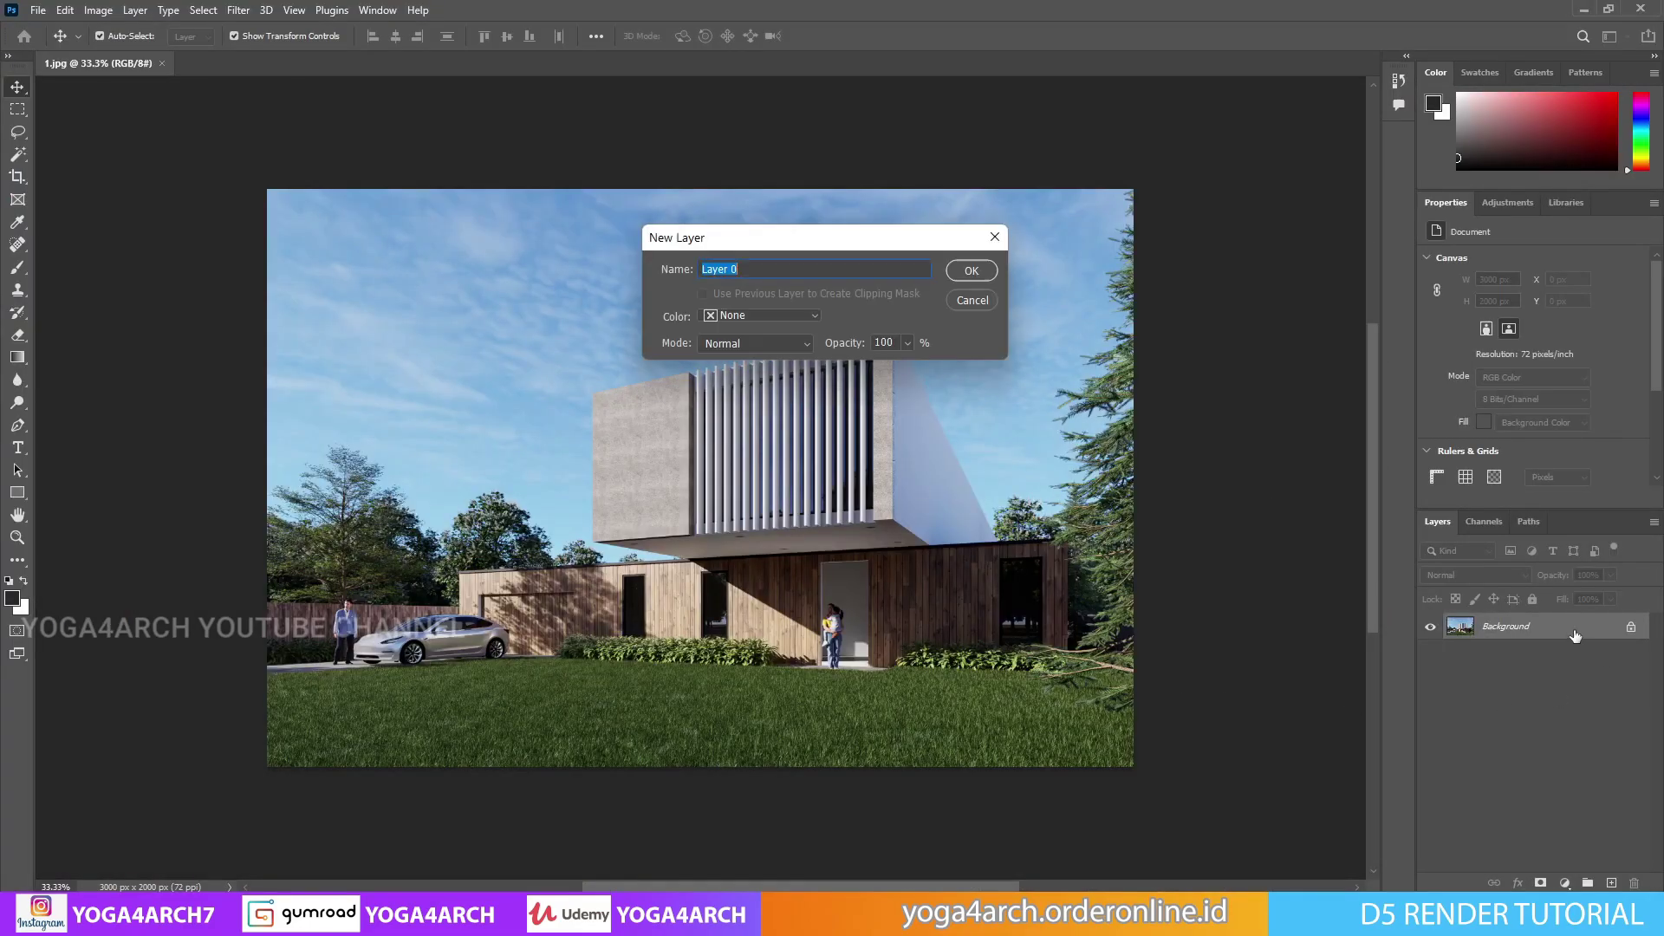
pyautogui.click(971, 271)
pyautogui.hotkey('ctrl', 'j')
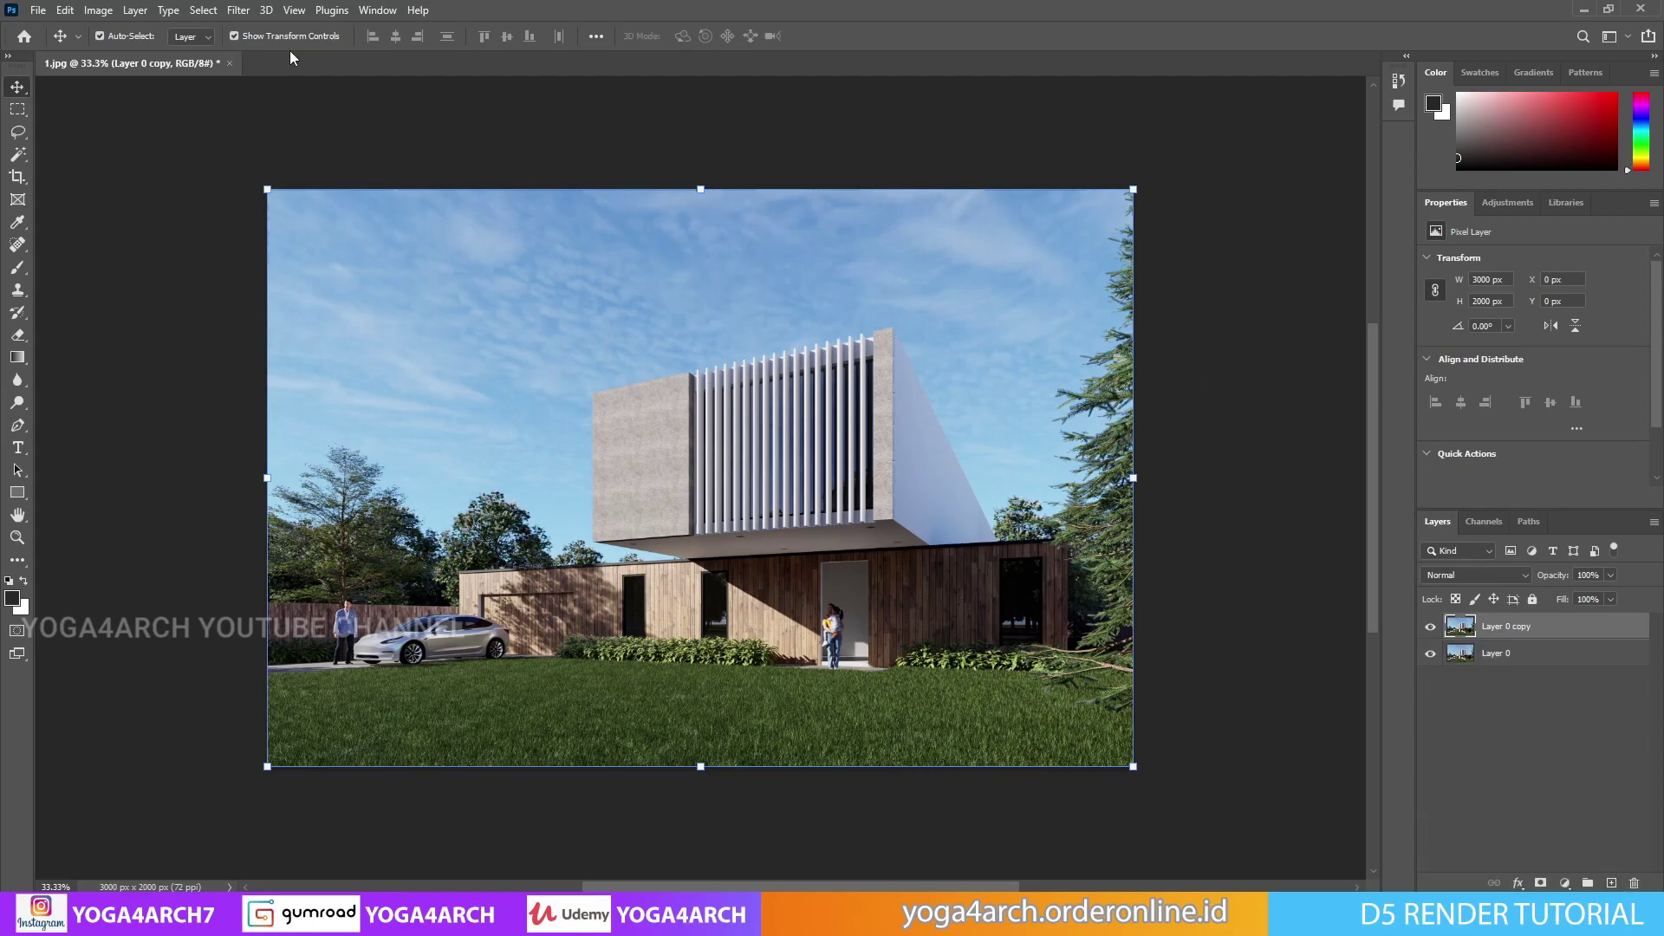
pyautogui.click(238, 10)
pyautogui.click(329, 153)
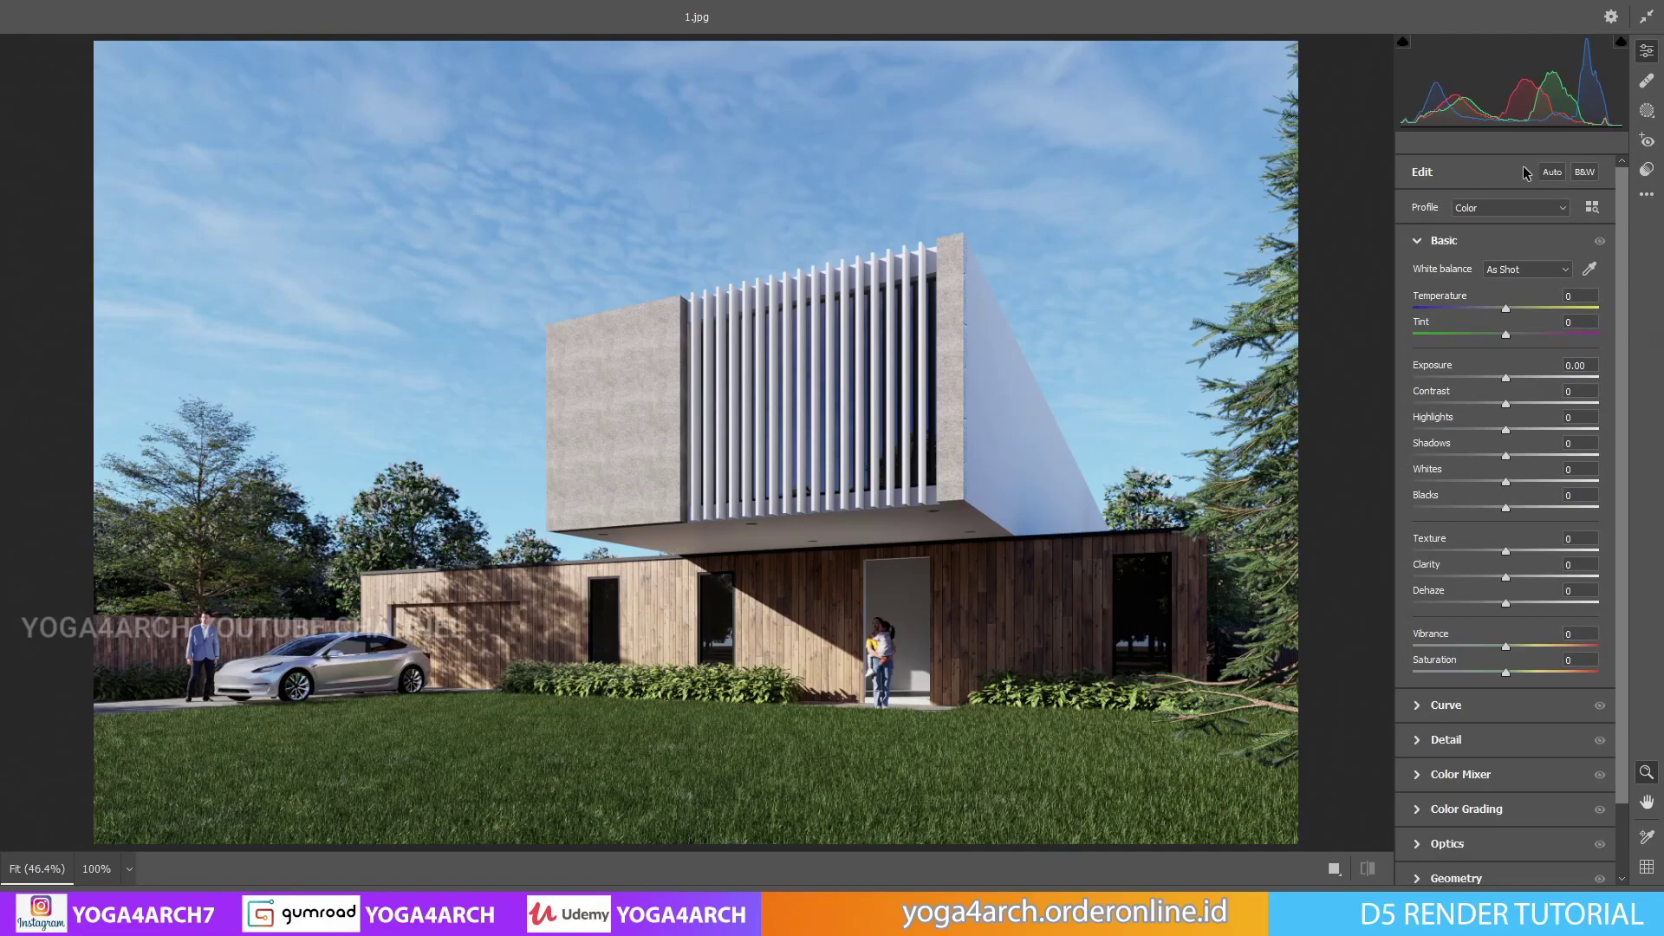
# Apply Auto tones, then Highlights -15, Temperature +2, Texture +4 and Clarity +1
pyautogui.click(1553, 172)
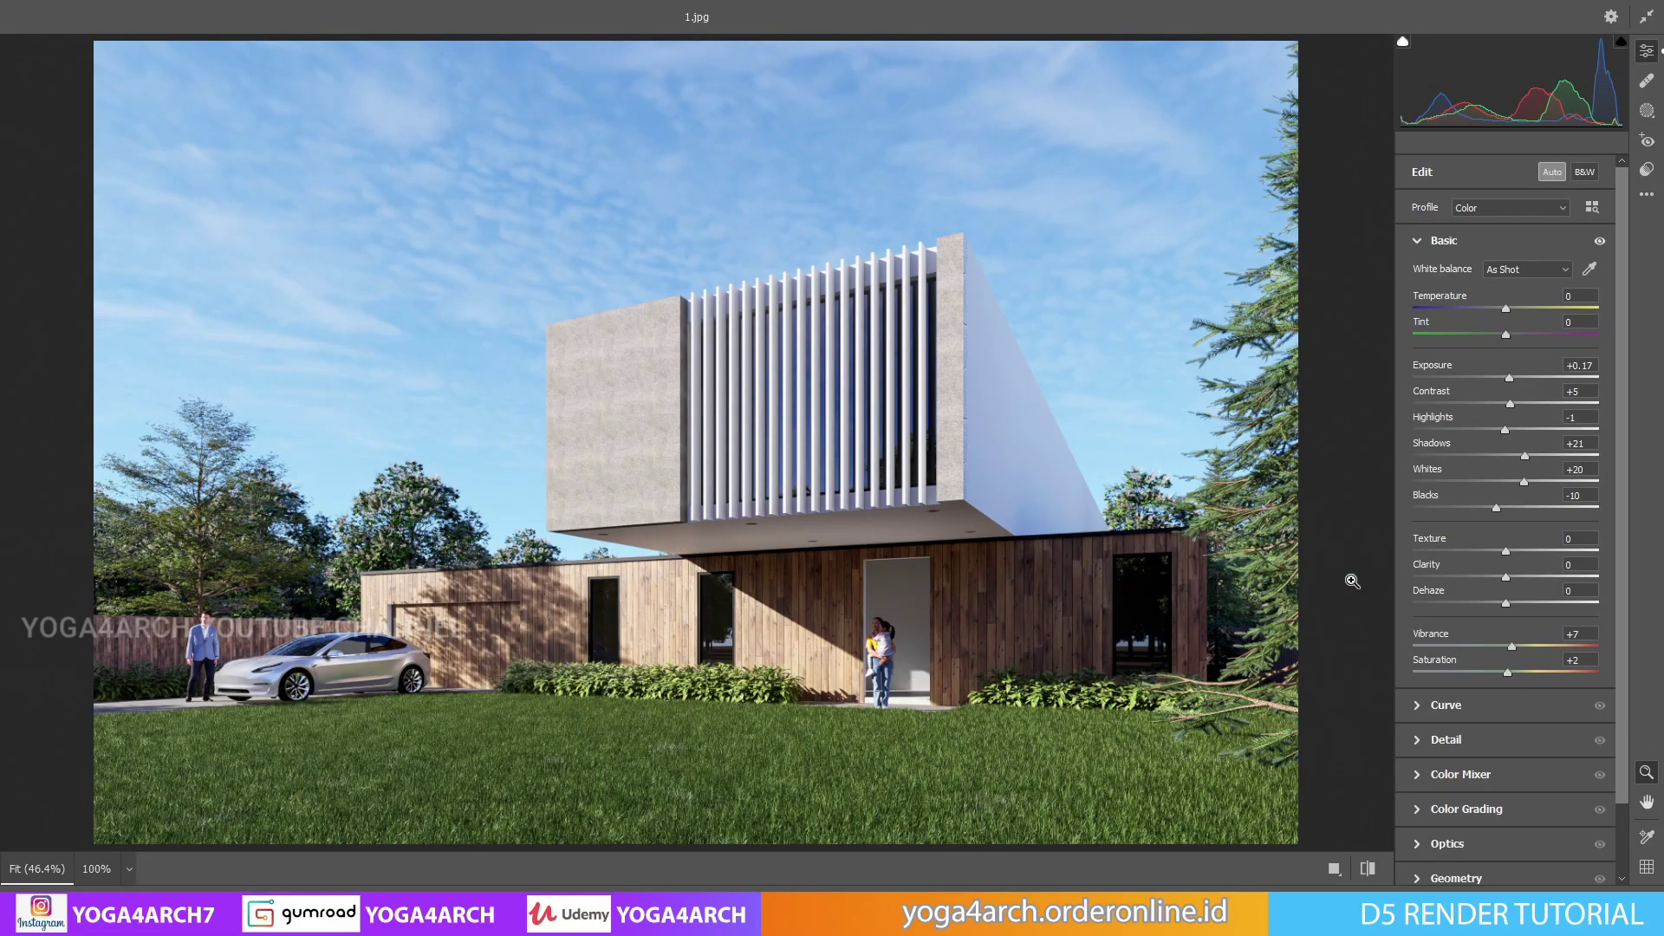
pyautogui.moveTo(1506, 430); pyautogui.dragTo(1491, 431)
pyautogui.moveTo(1506, 308); pyautogui.dragTo(1508, 314)
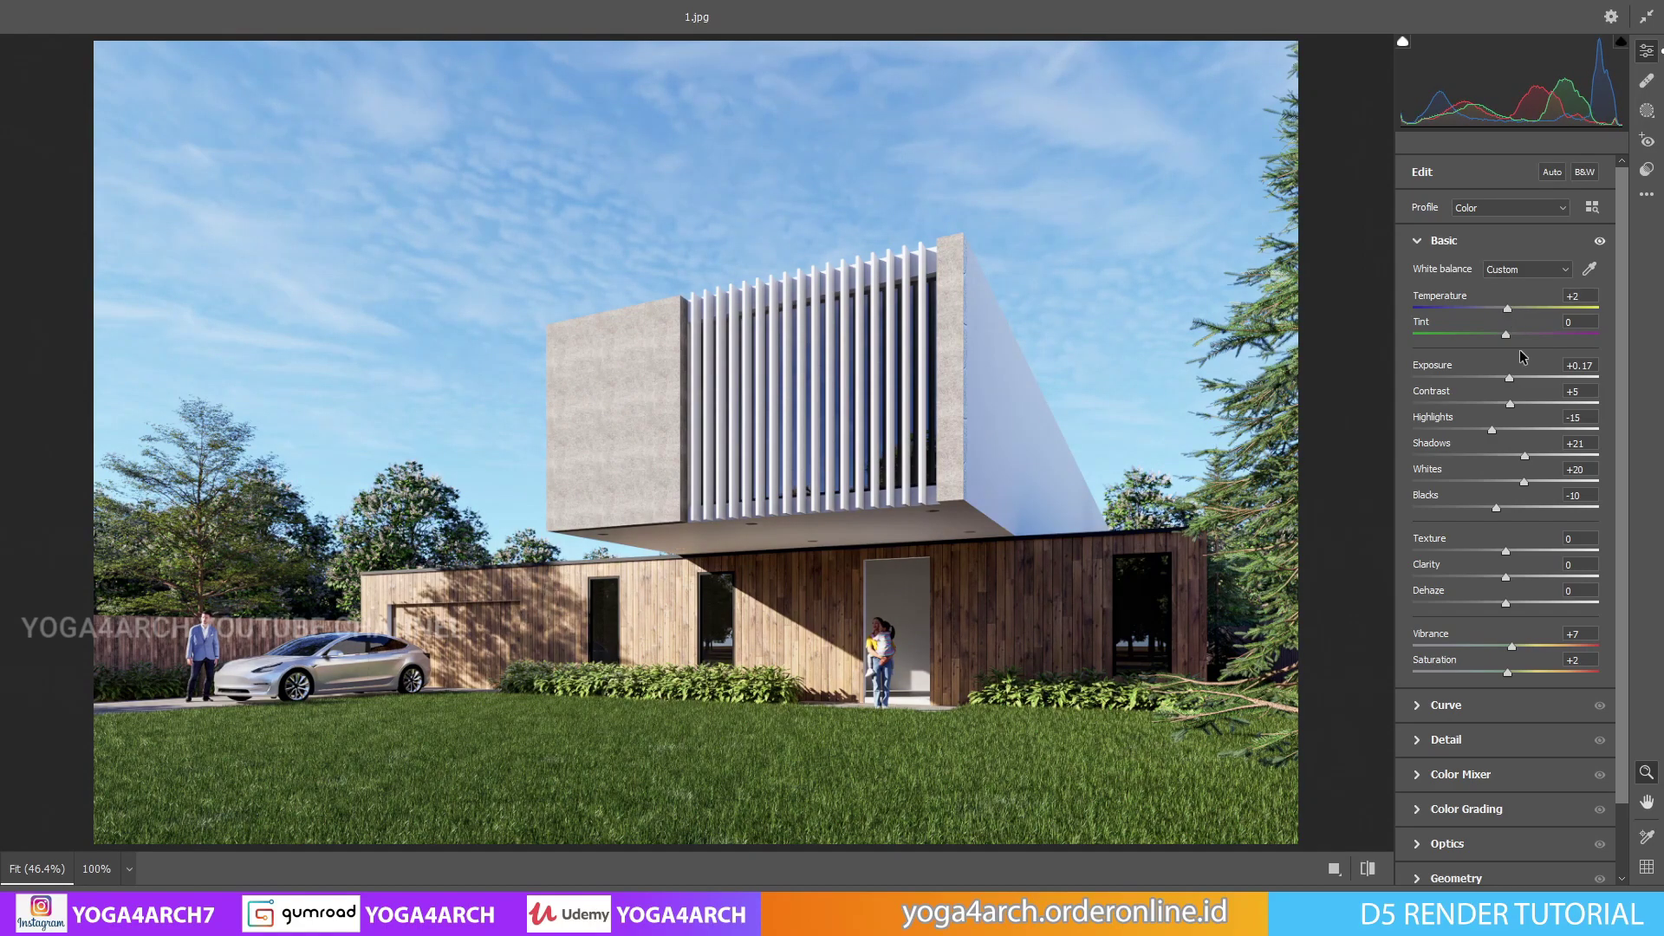
pyautogui.moveTo(1507, 578)
pyautogui.mouseDown()
pyautogui.moveTo(1528, 578)
pyautogui.moveTo(1506, 574)
pyautogui.moveTo(1510, 552)
pyautogui.mouseUp()
# Add sharpening, Effects vignetting of -34 and an Optics lens vignette of -5
pyautogui.click(1517, 741)
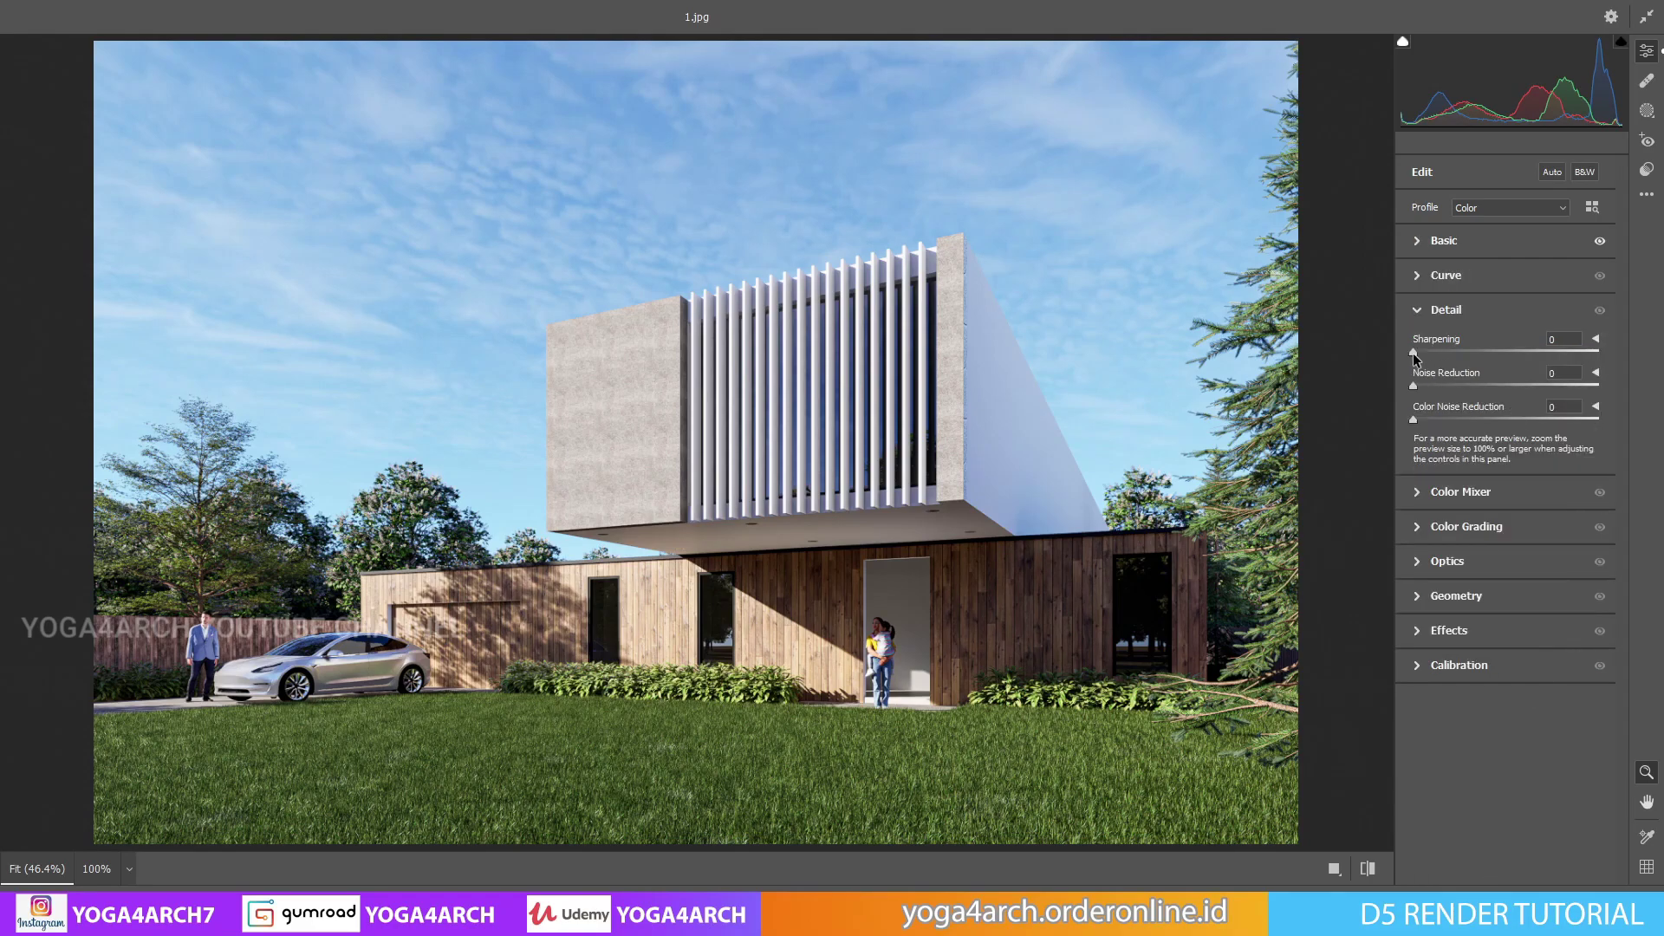
pyautogui.moveTo(1413, 350)
pyautogui.mouseDown()
pyautogui.moveTo(1478, 351)
pyautogui.moveTo(1442, 350)
pyautogui.mouseUp()
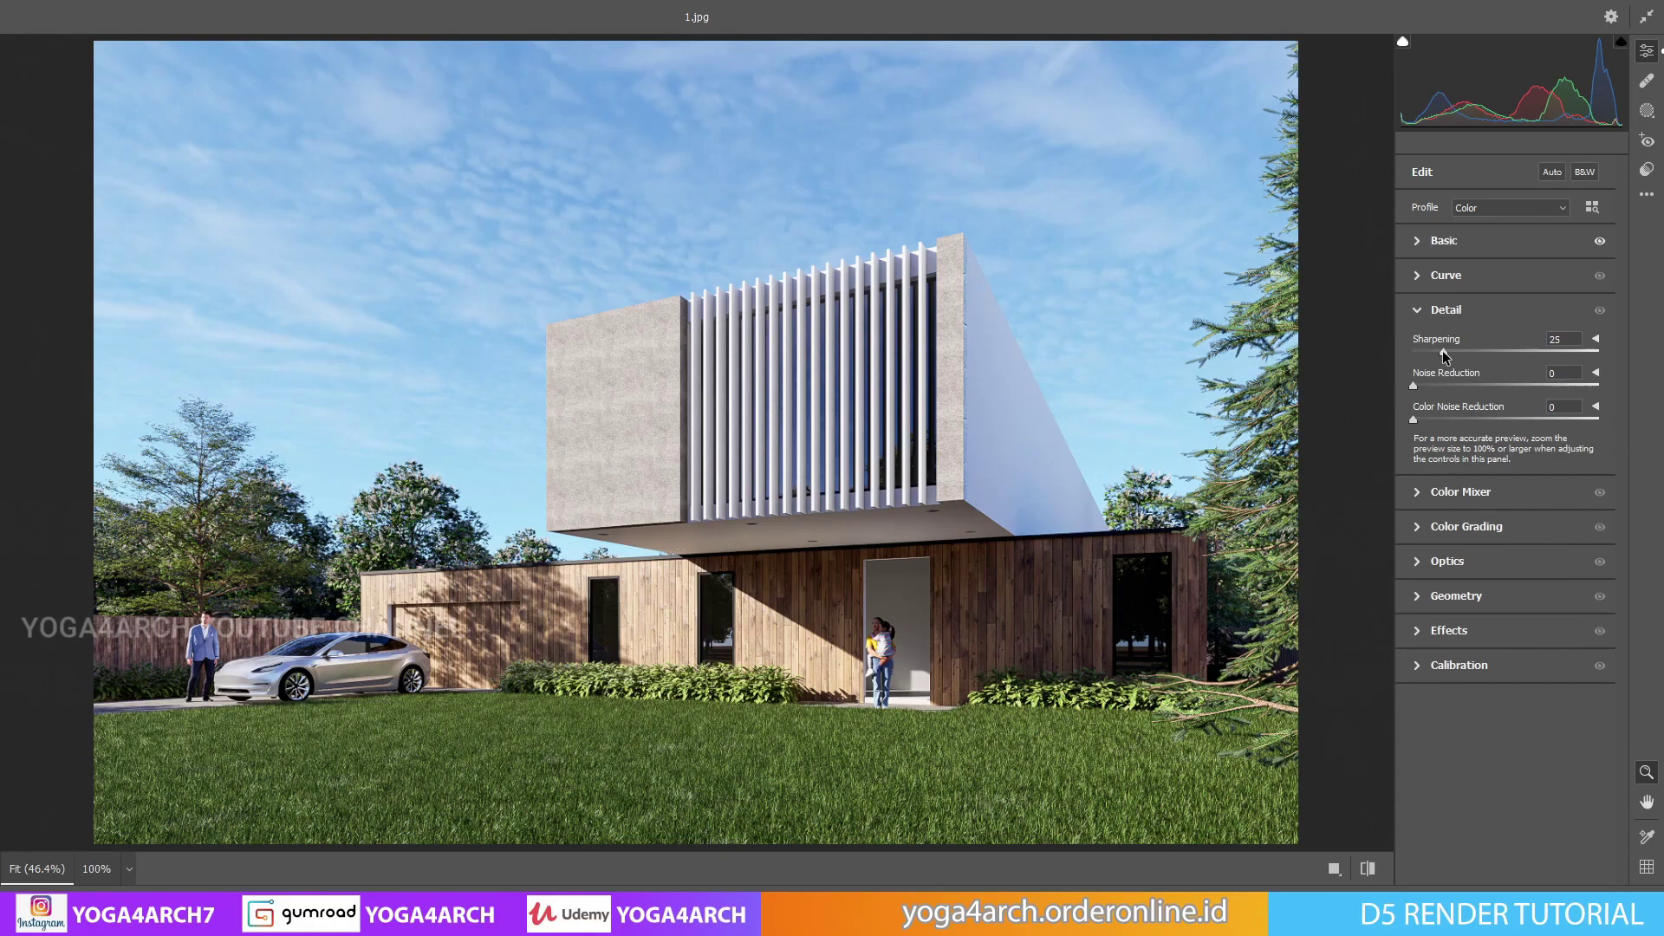
pyautogui.click(1510, 630)
pyautogui.moveTo(1500, 558); pyautogui.dragTo(1472, 549)
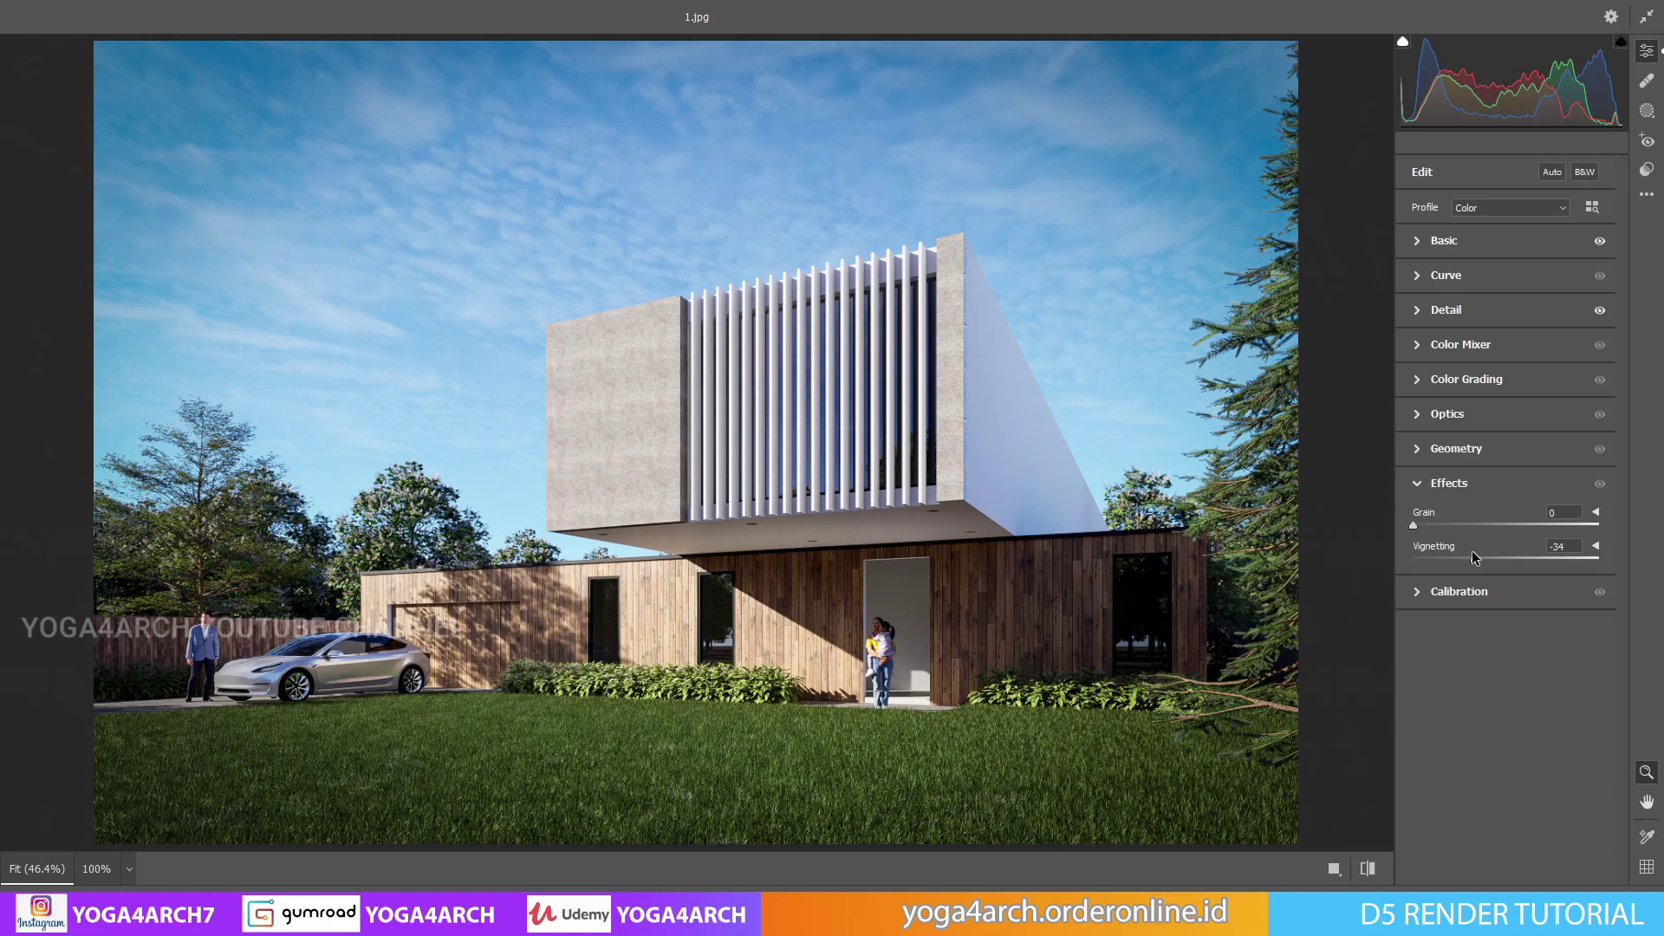
pyautogui.click(1498, 424)
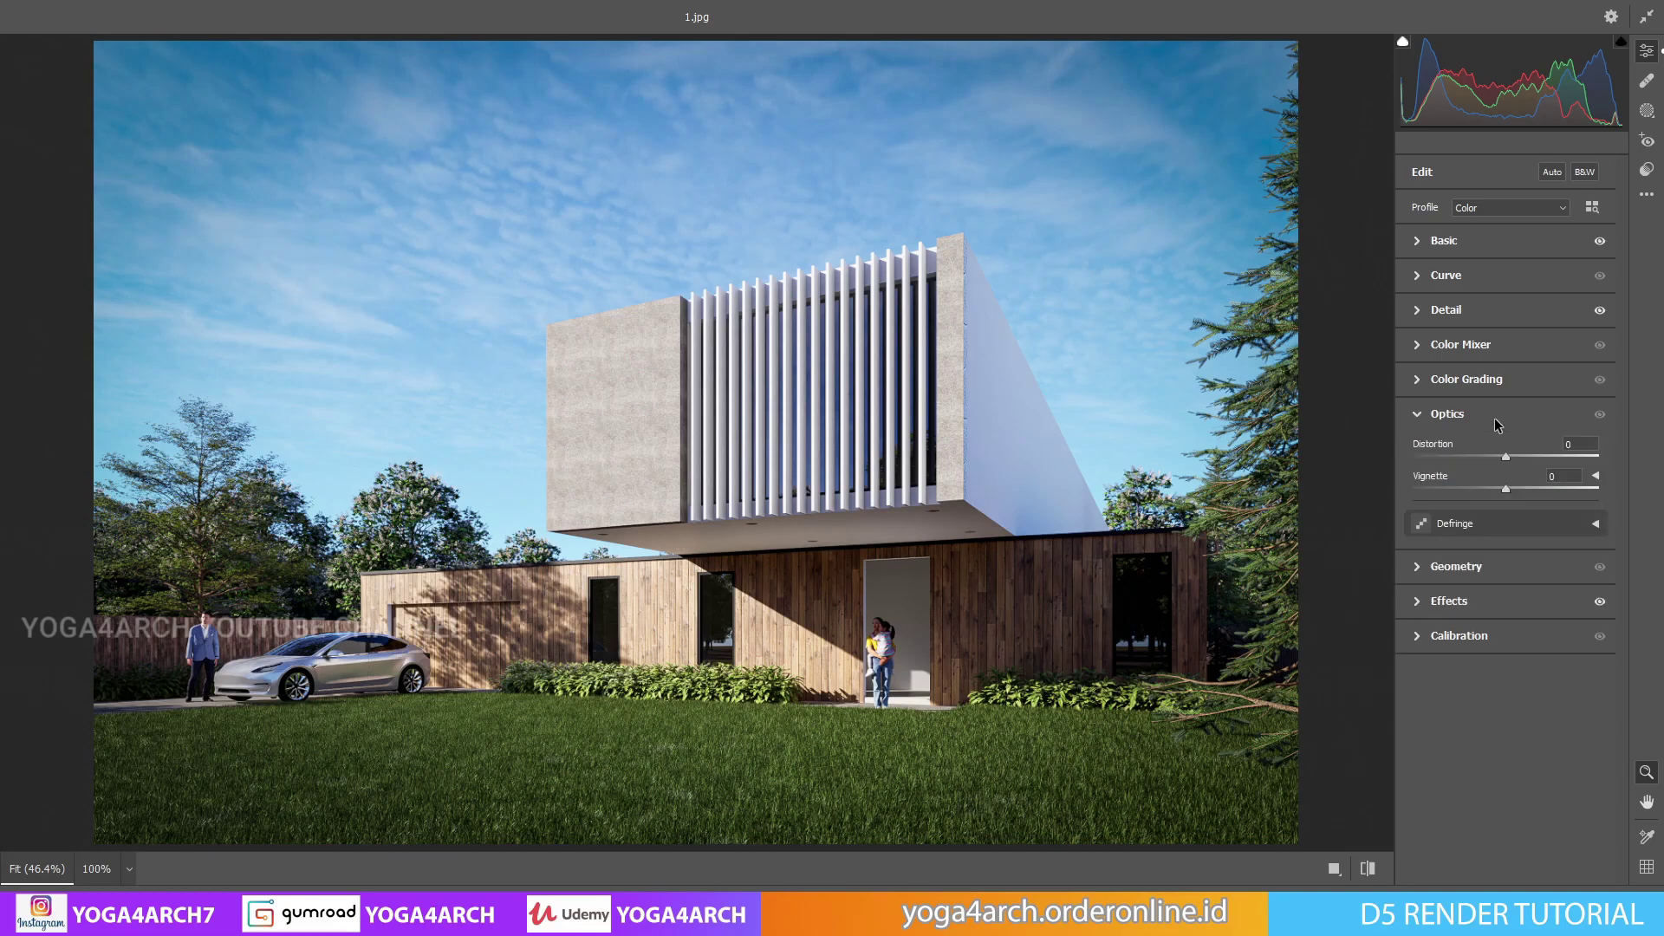
pyautogui.moveTo(1506, 490); pyautogui.dragTo(1494, 488)
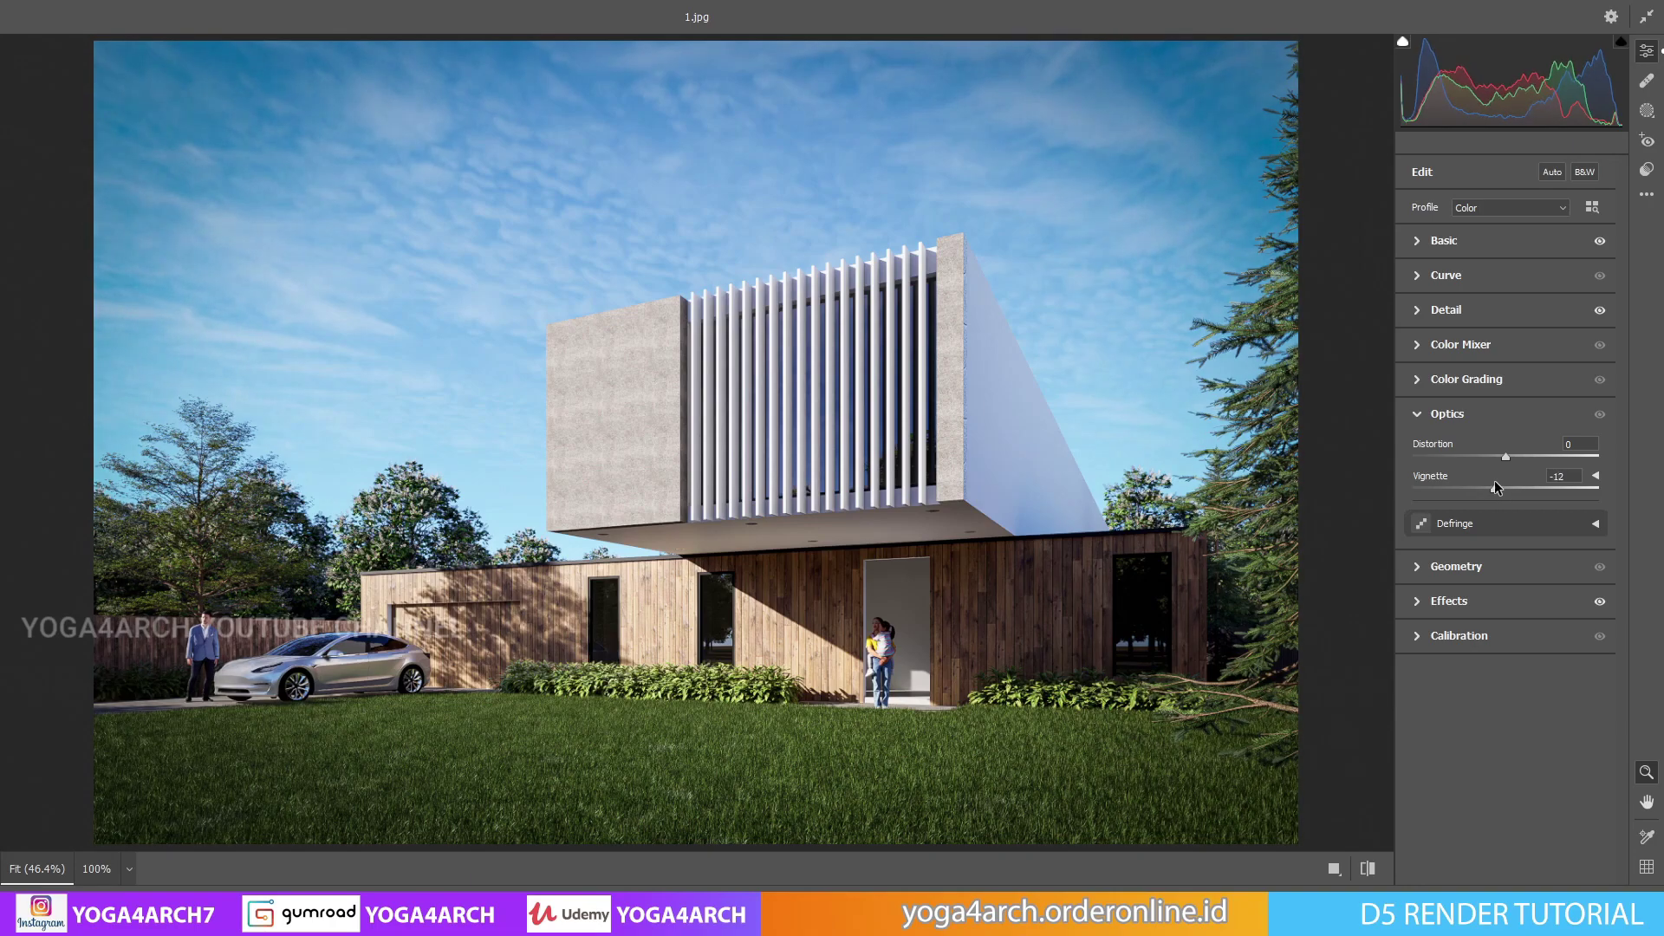
pyautogui.moveTo(1498, 485); pyautogui.dragTo(1500, 476)
# In Camera Raw's HSL Hue mixer, set Oranges +6, Yellows -14 and Greens +5
pyautogui.click(1535, 382)
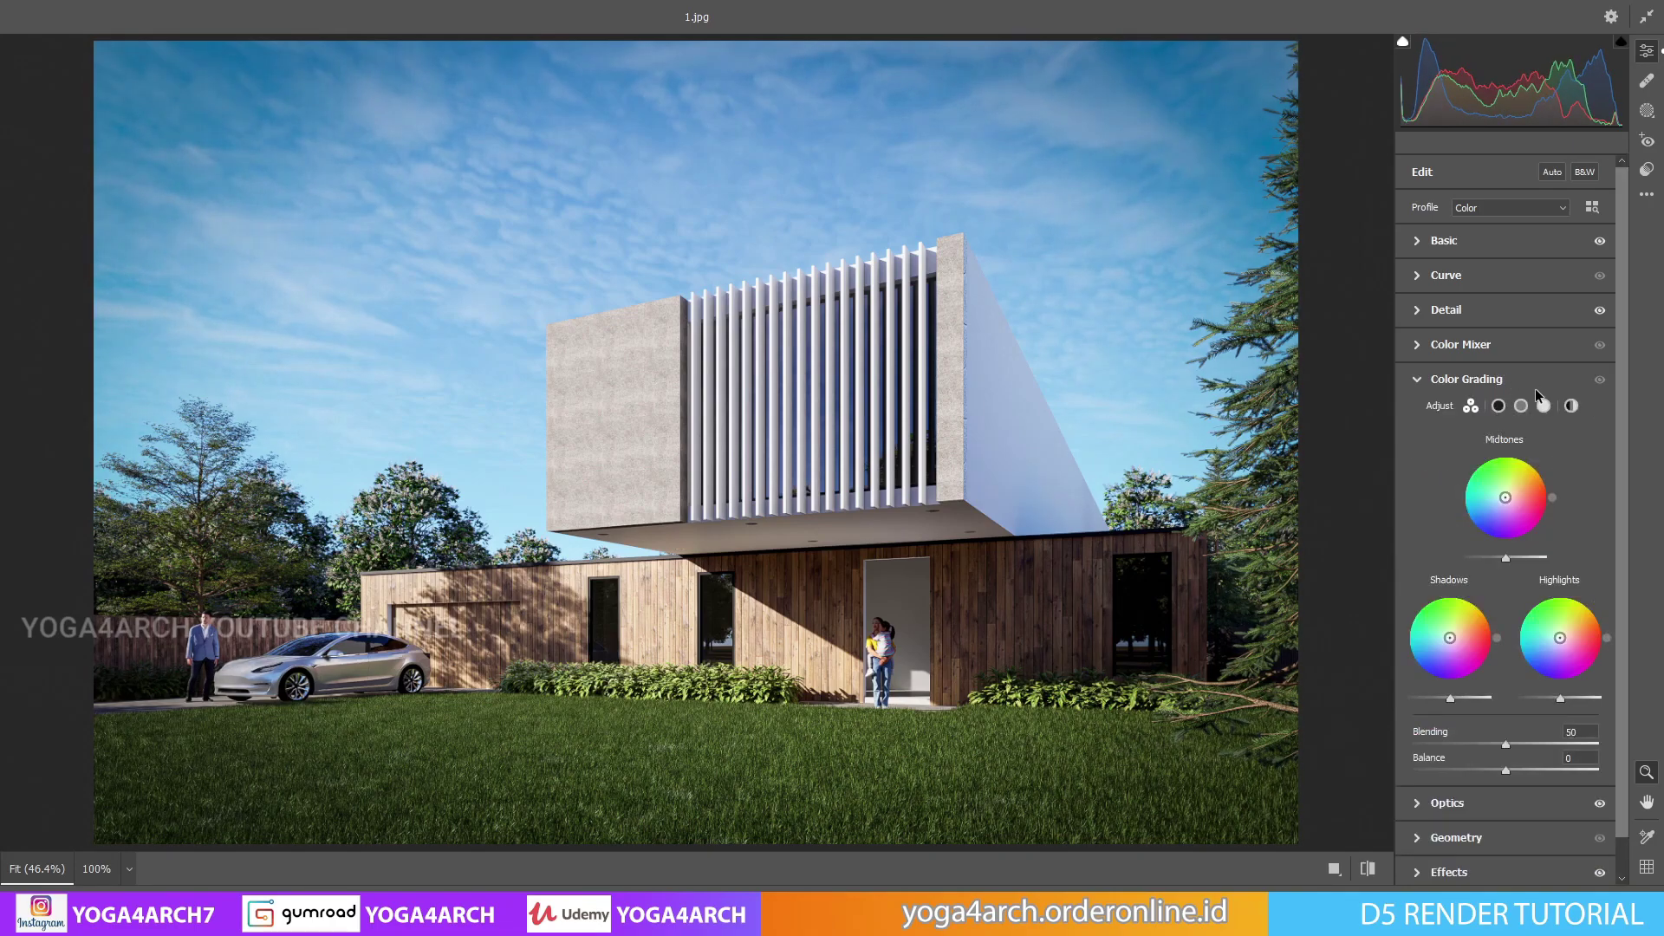
pyautogui.click(1486, 317)
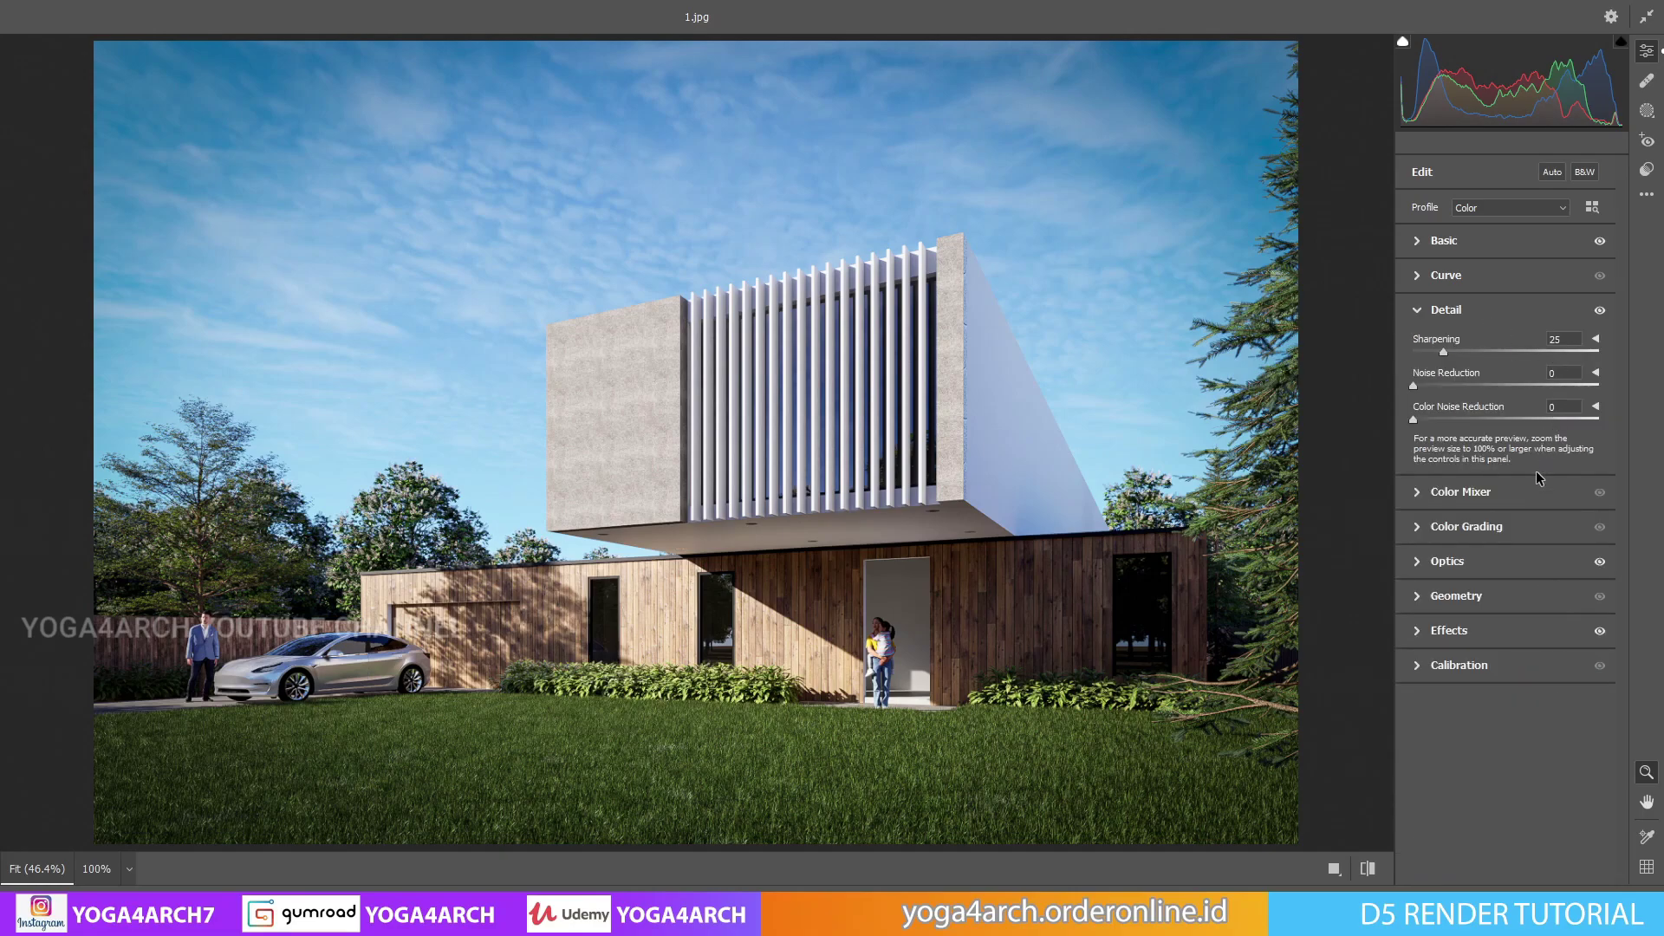
pyautogui.click(1530, 495)
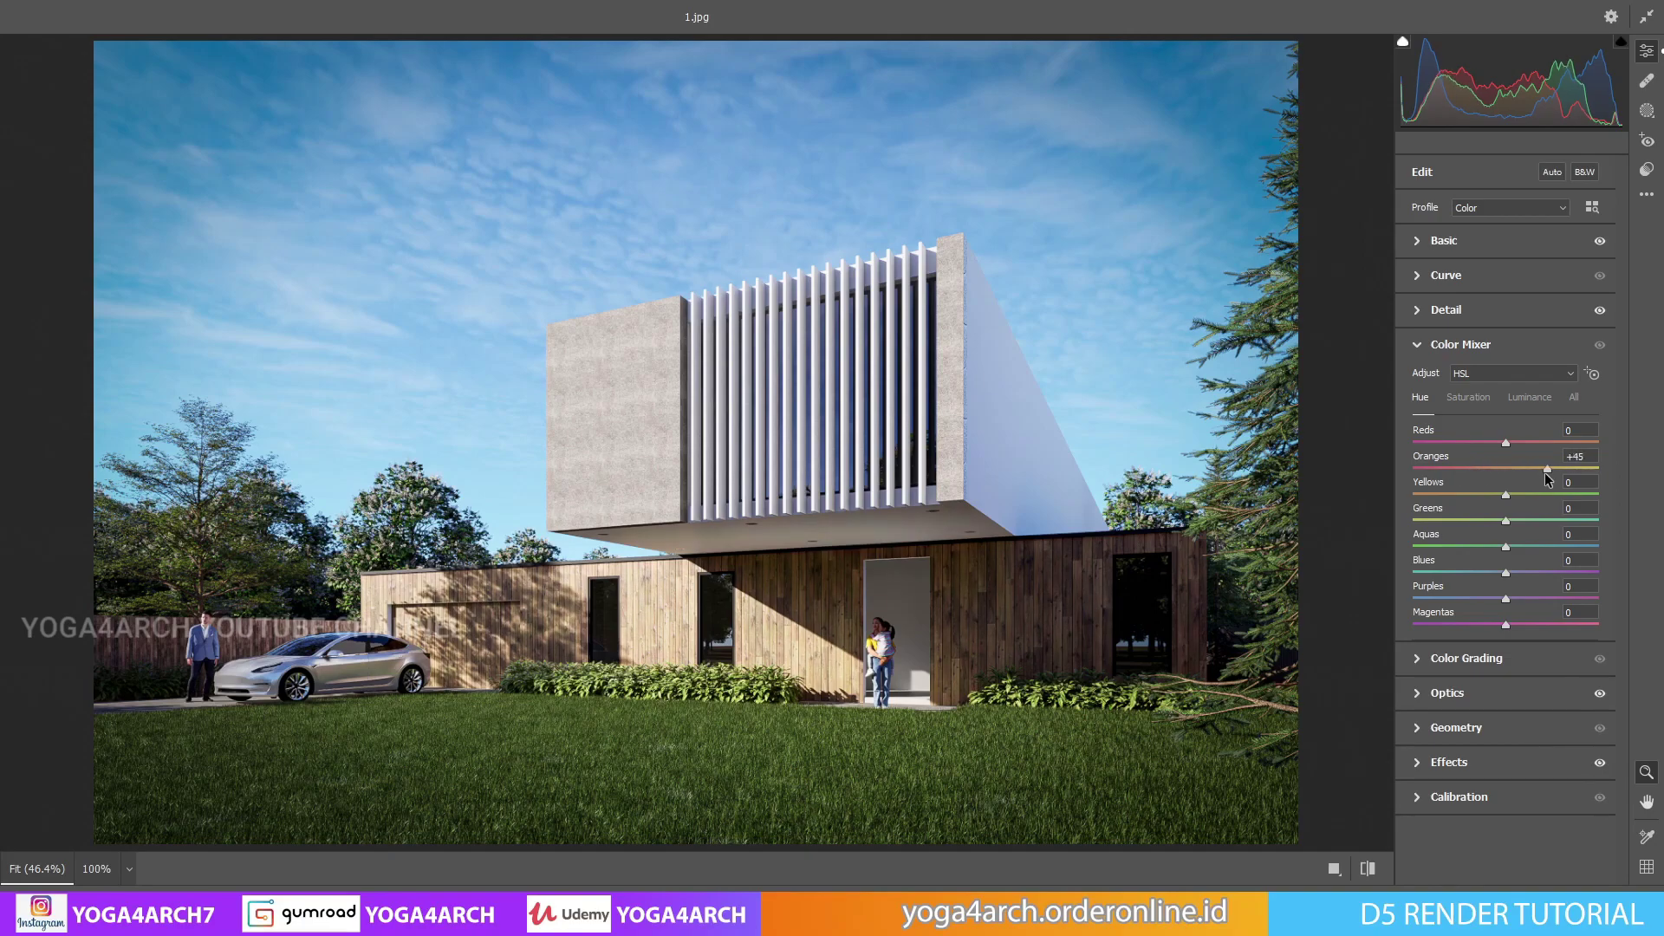
pyautogui.moveTo(1505, 469)
pyautogui.mouseDown()
pyautogui.moveTo(1342, 481)
pyautogui.moveTo(1527, 480)
pyautogui.mouseUp()
pyautogui.moveTo(1506, 494)
pyautogui.mouseDown()
pyautogui.moveTo(1442, 491)
pyautogui.moveTo(1550, 490)
pyautogui.moveTo(1452, 491)
pyautogui.moveTo(1491, 491)
pyautogui.moveTo(1486, 442)
pyautogui.moveTo(1452, 449)
pyautogui.moveTo(1505, 449)
pyautogui.mouseUp()
pyautogui.moveTo(1491, 518)
pyautogui.mouseDown()
pyautogui.moveTo(1523, 513)
pyautogui.moveTo(1461, 547)
pyautogui.moveTo(1527, 586)
pyautogui.moveTo(1513, 581)
pyautogui.mouseUp()
# Reset the Blues hue, nudge Contrast, set Saturation +16 and apply the Camera Raw filter
pyautogui.doubleClick(1512, 576)
pyautogui.click(1509, 248)
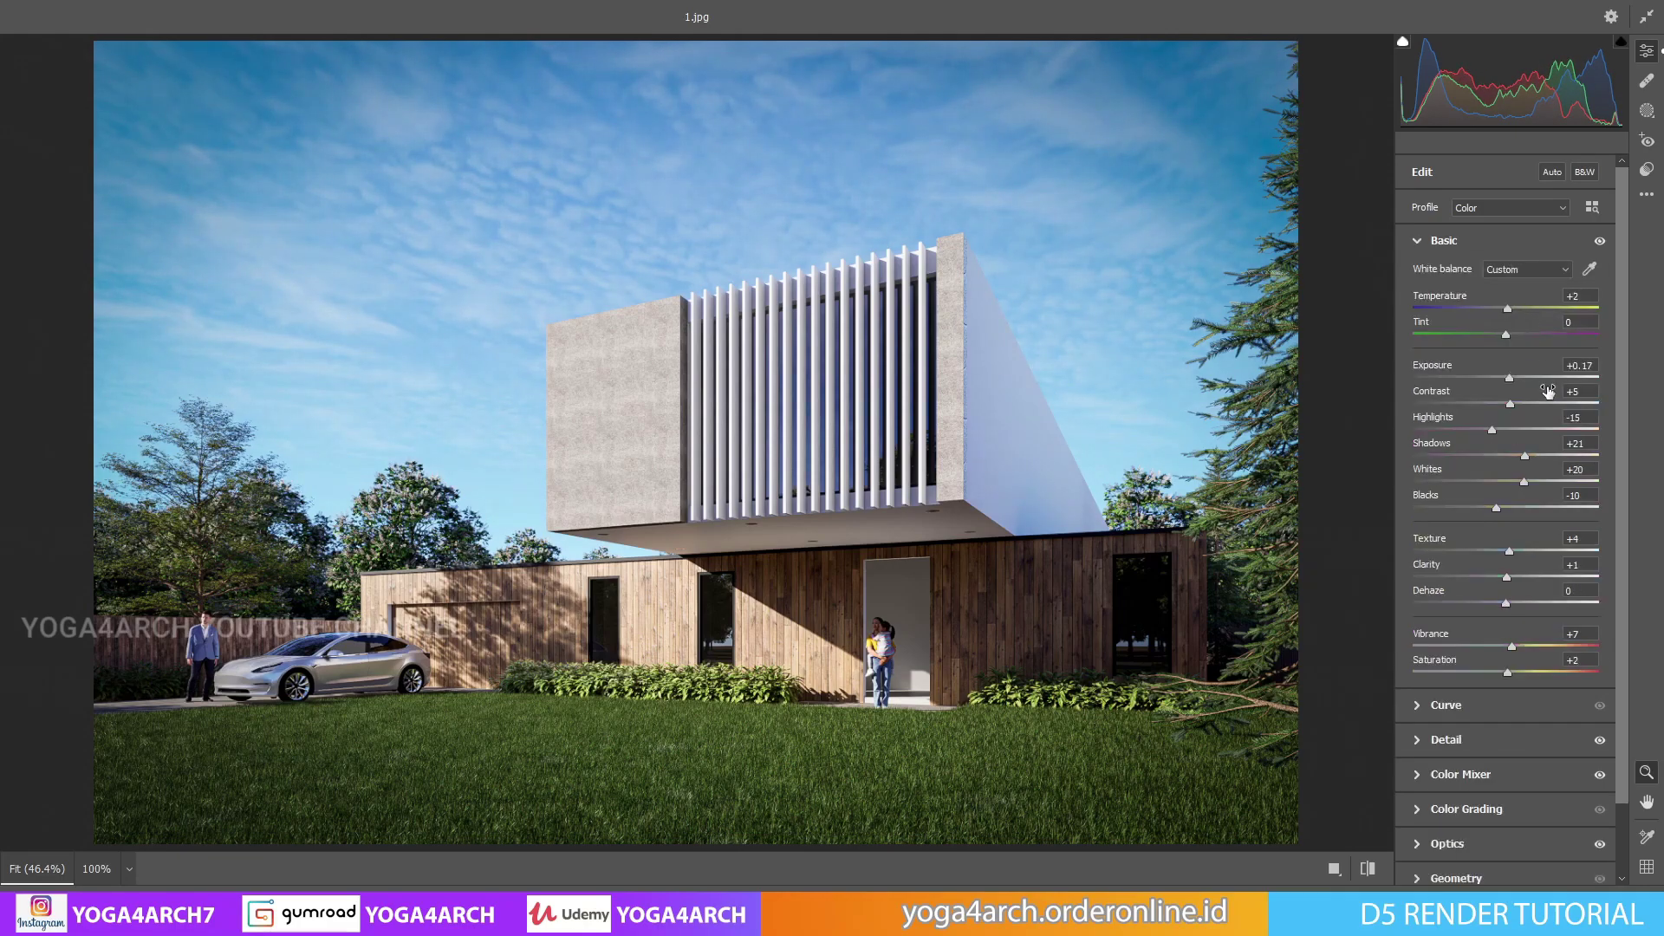
pyautogui.moveTo(1490, 402); pyautogui.dragTo(1518, 380)
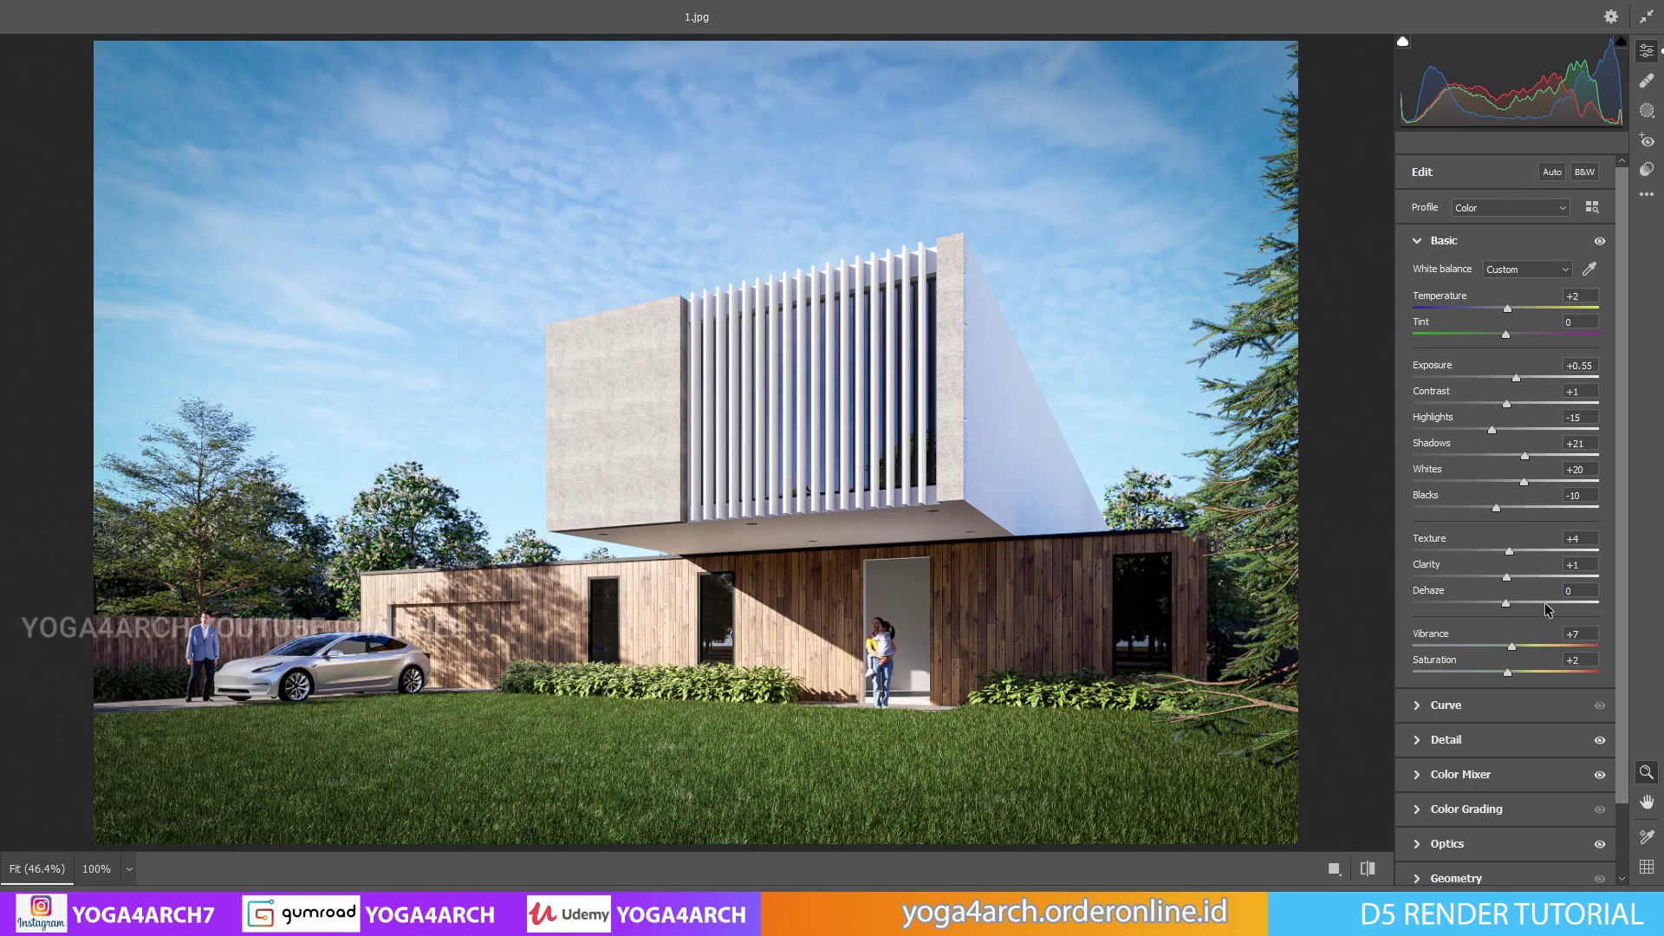
pyautogui.moveTo(1510, 675); pyautogui.dragTo(1523, 676)
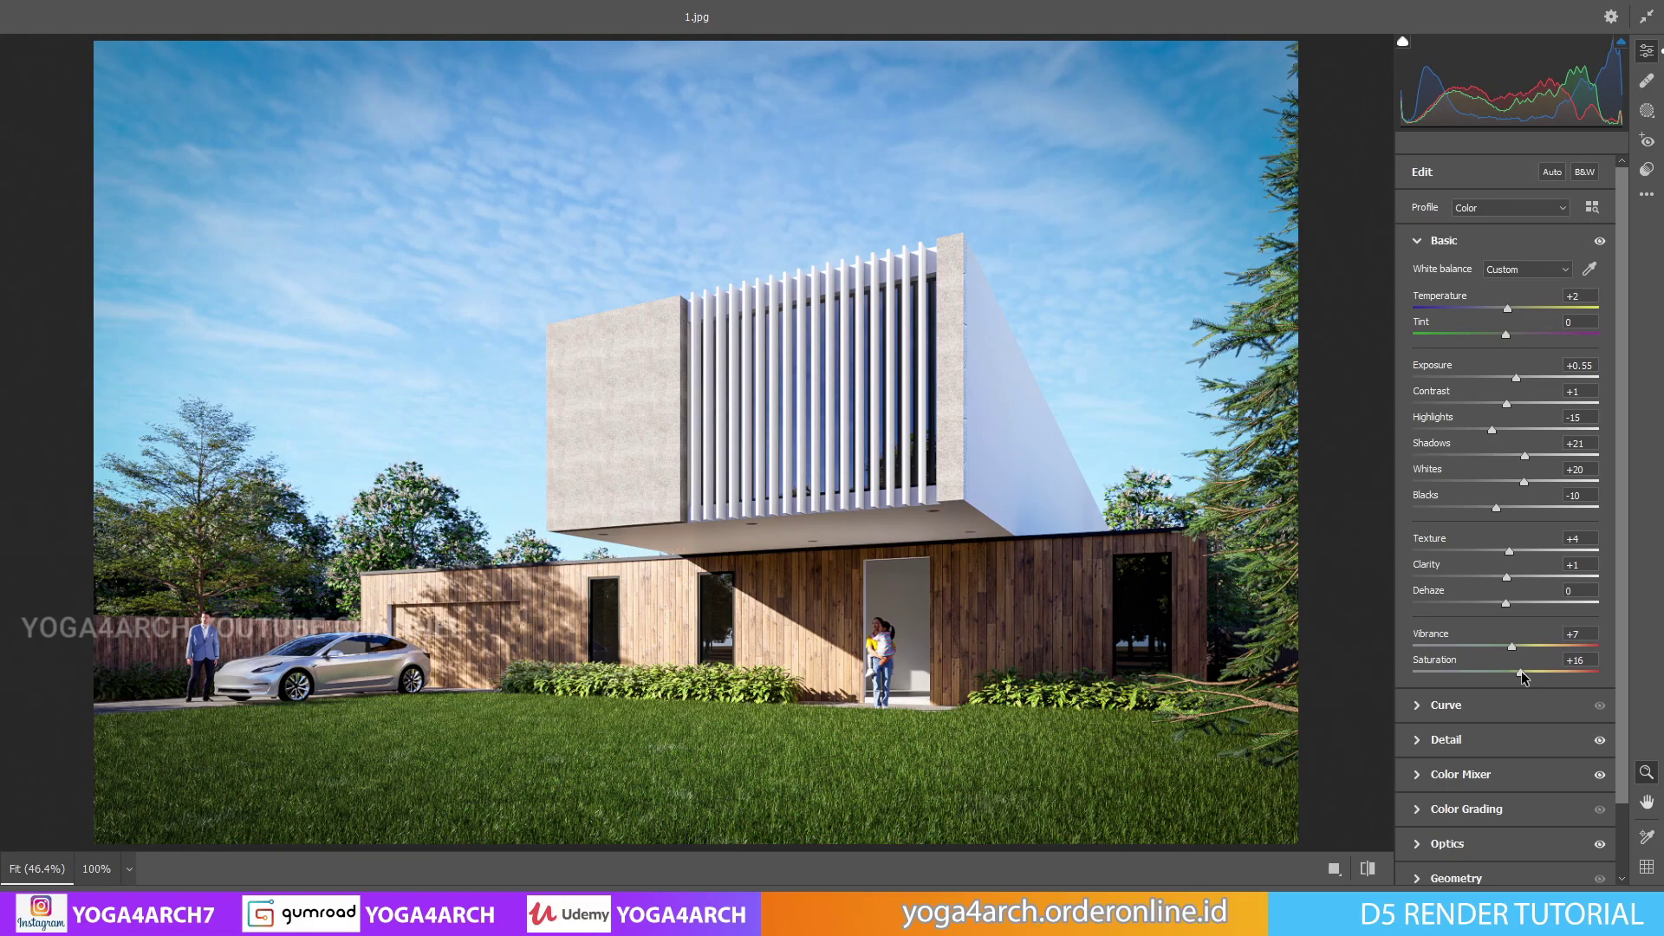
pyautogui.click(1578, 900)
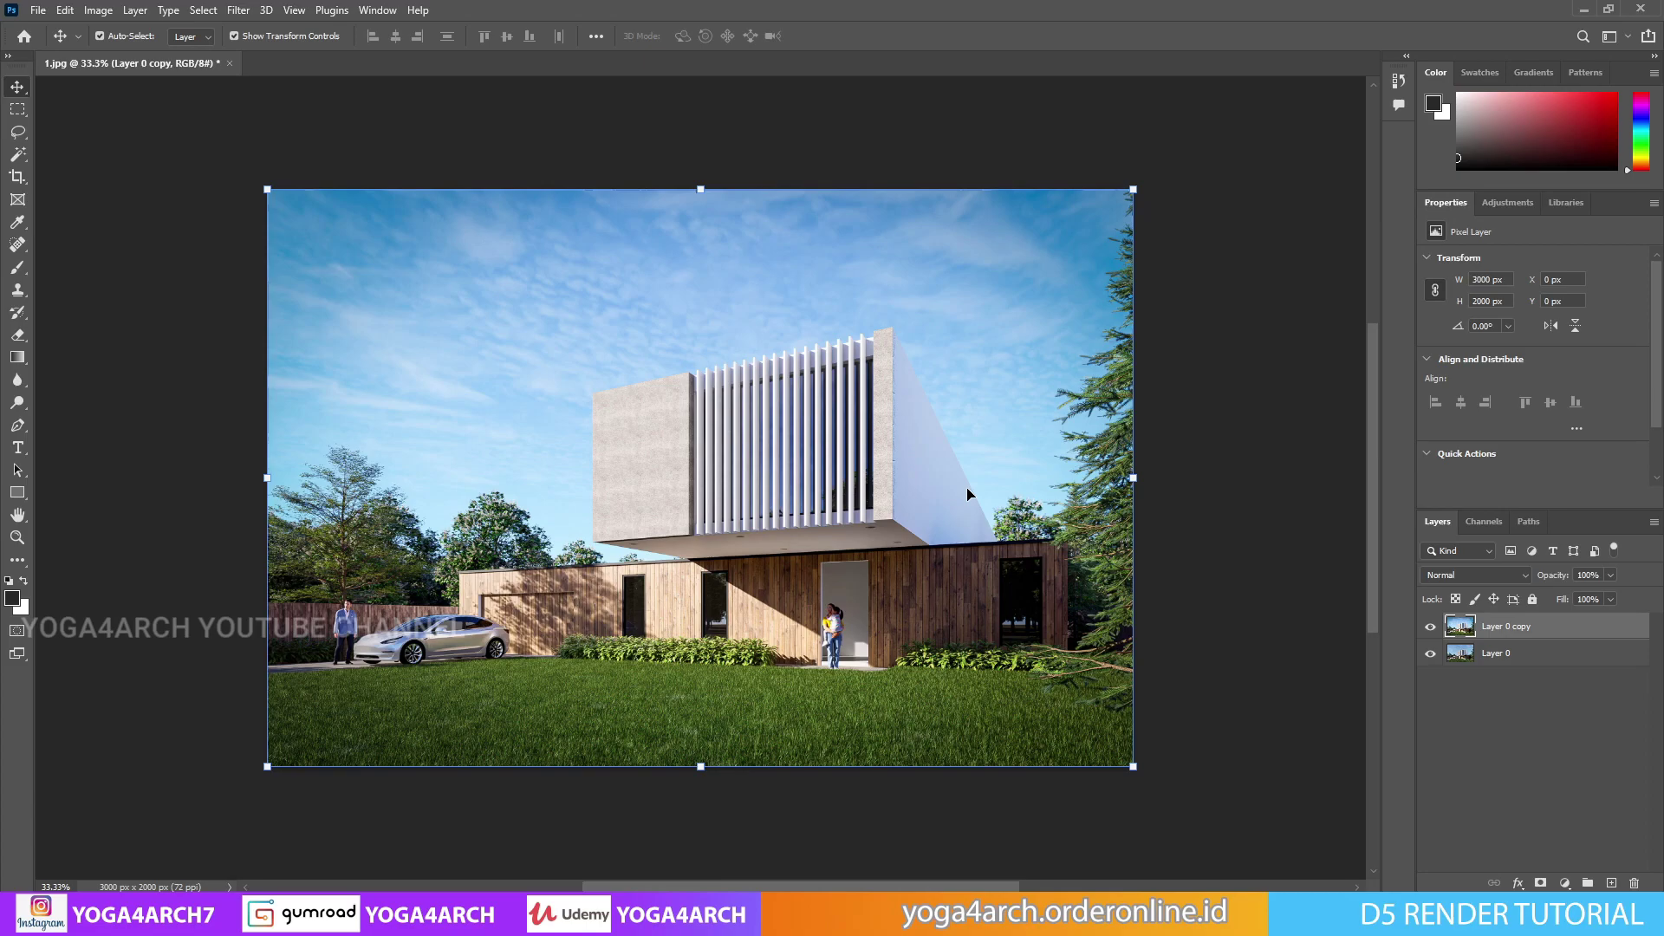
# Save a JPEG copy named 'FINA' into folder 3 at maximum quality 12
pyautogui.click(38, 10)
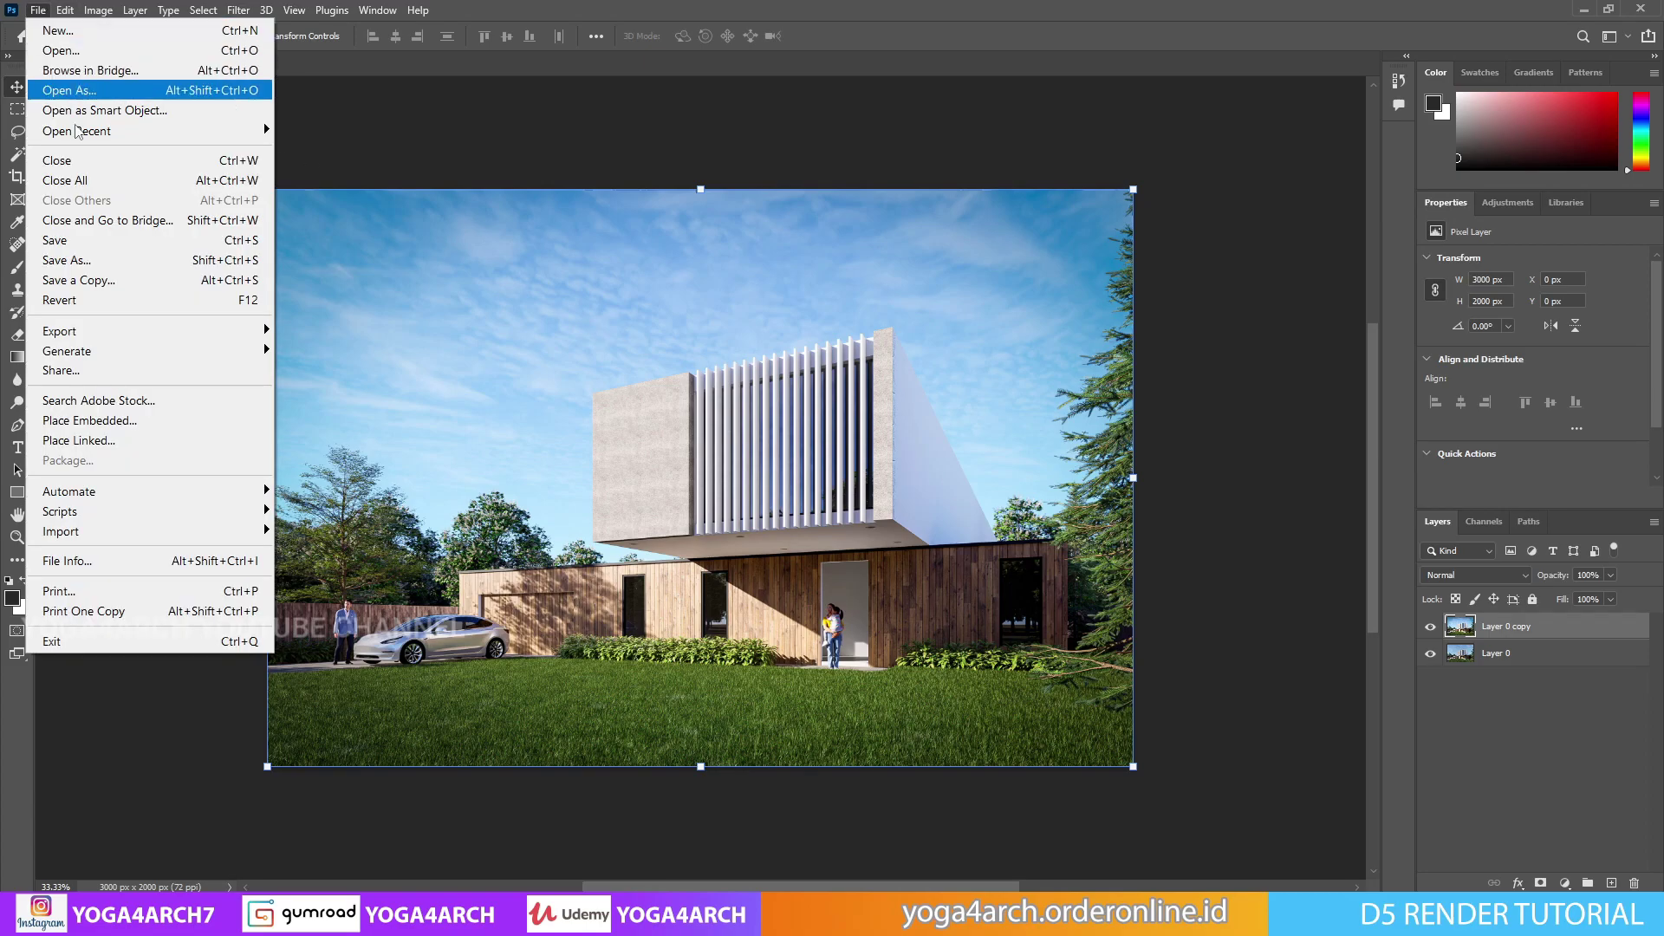
pyautogui.click(143, 257)
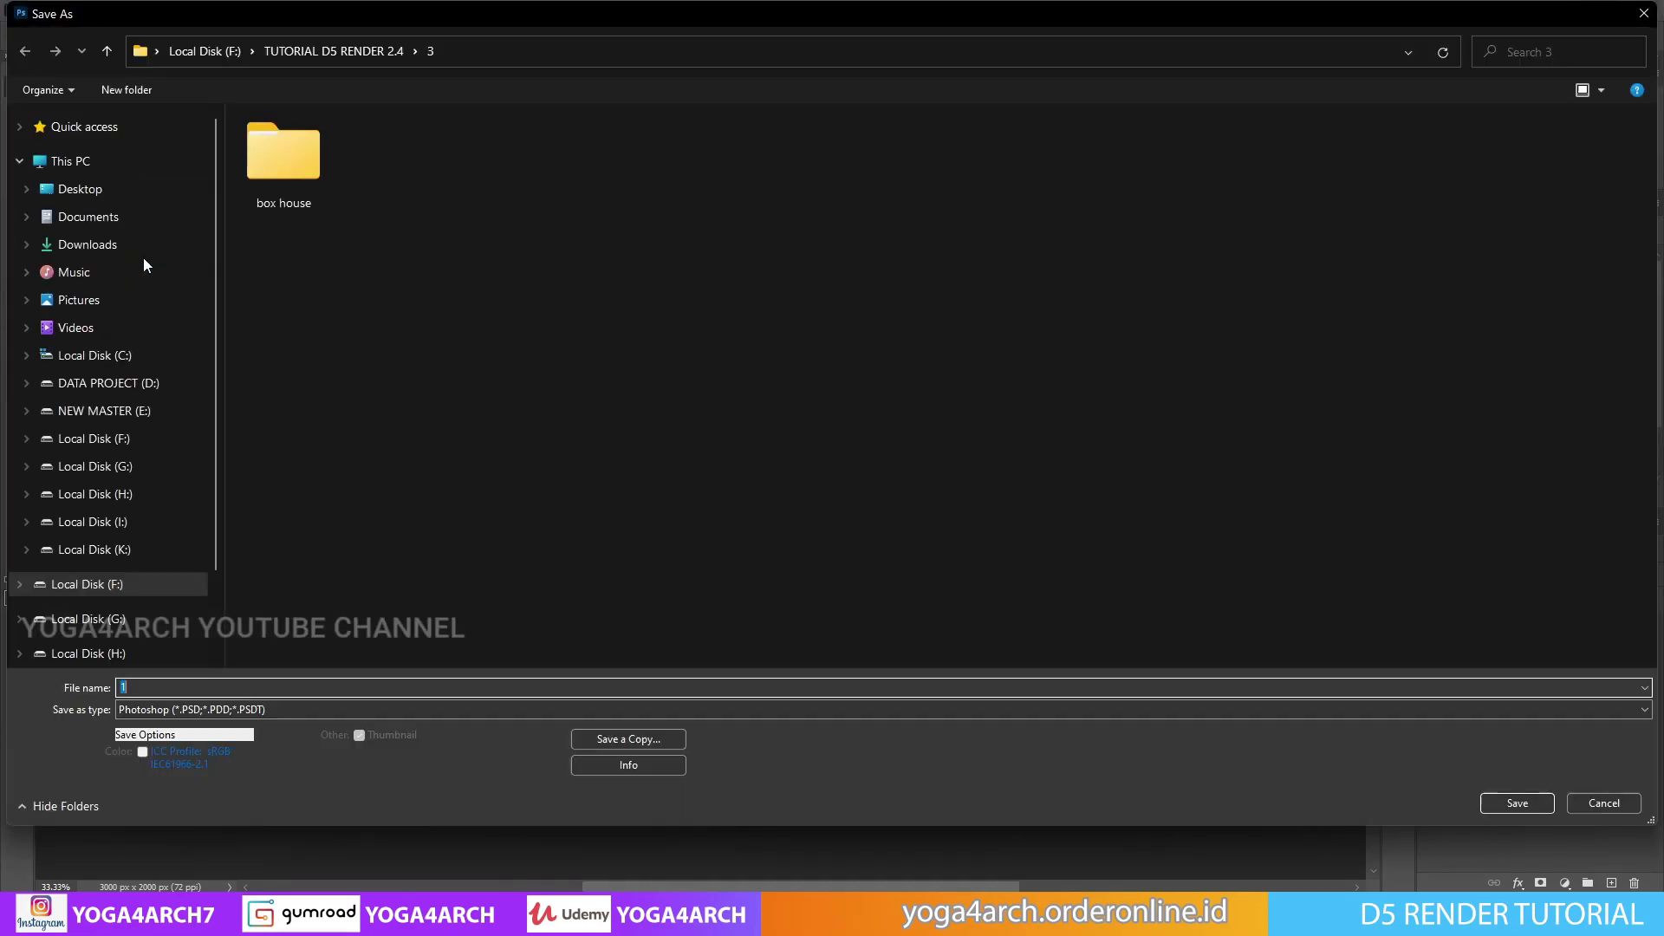
pyautogui.click(632, 737)
pyautogui.click(232, 711)
pyautogui.click(260, 524)
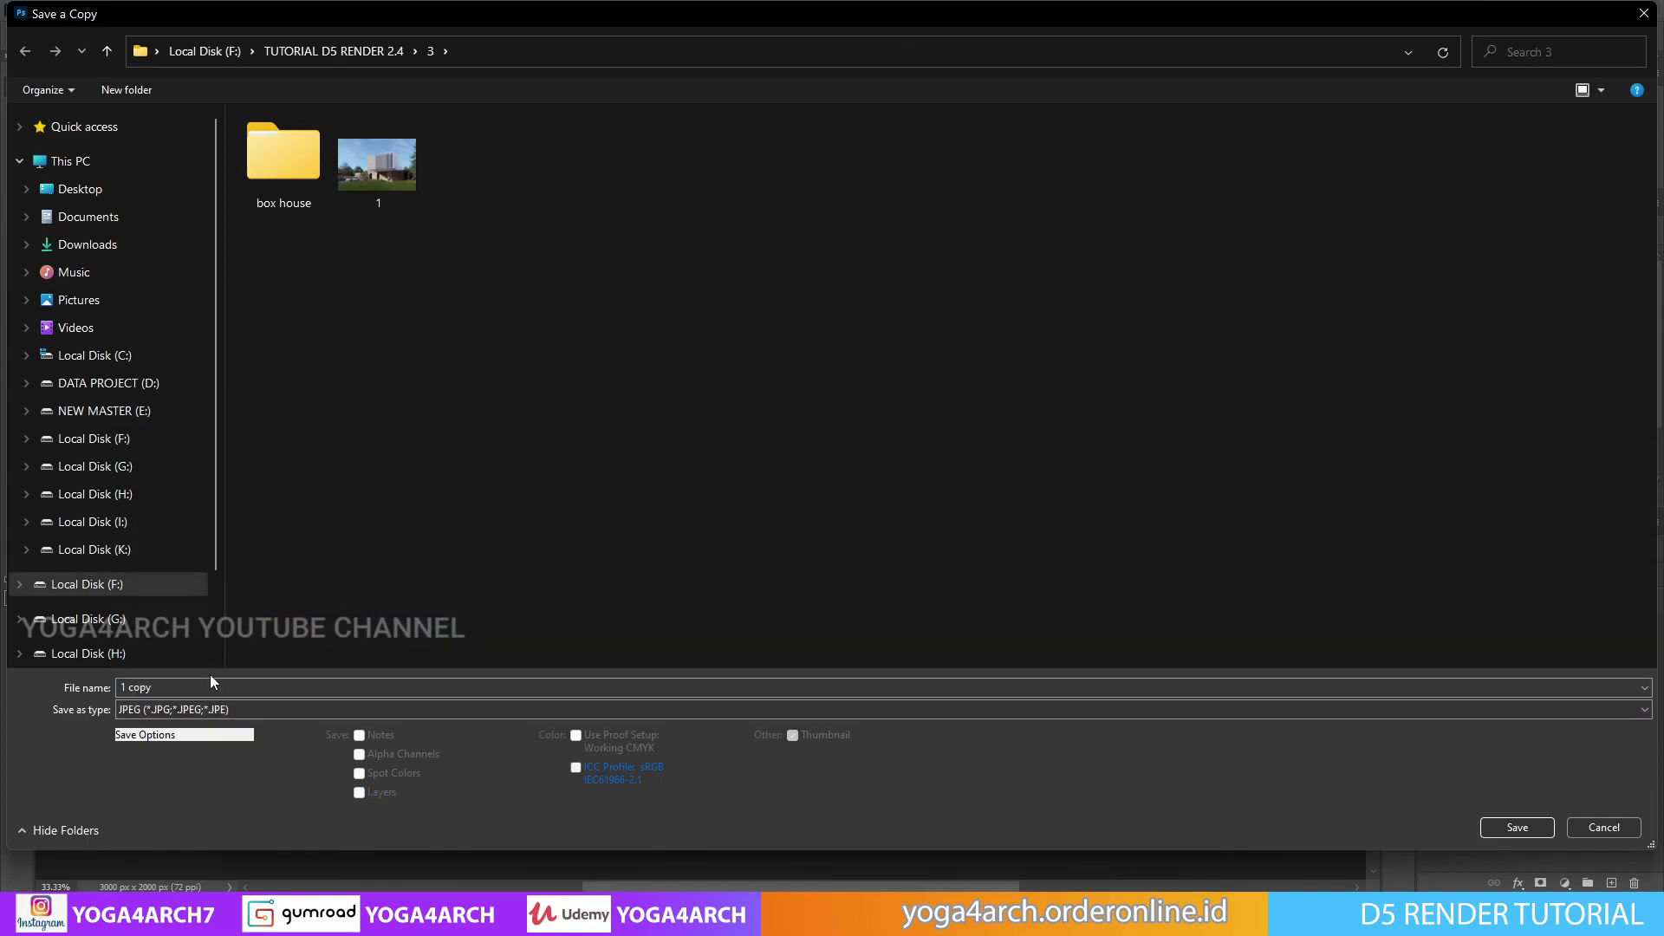
pyautogui.press('capslock')
pyautogui.write('F')
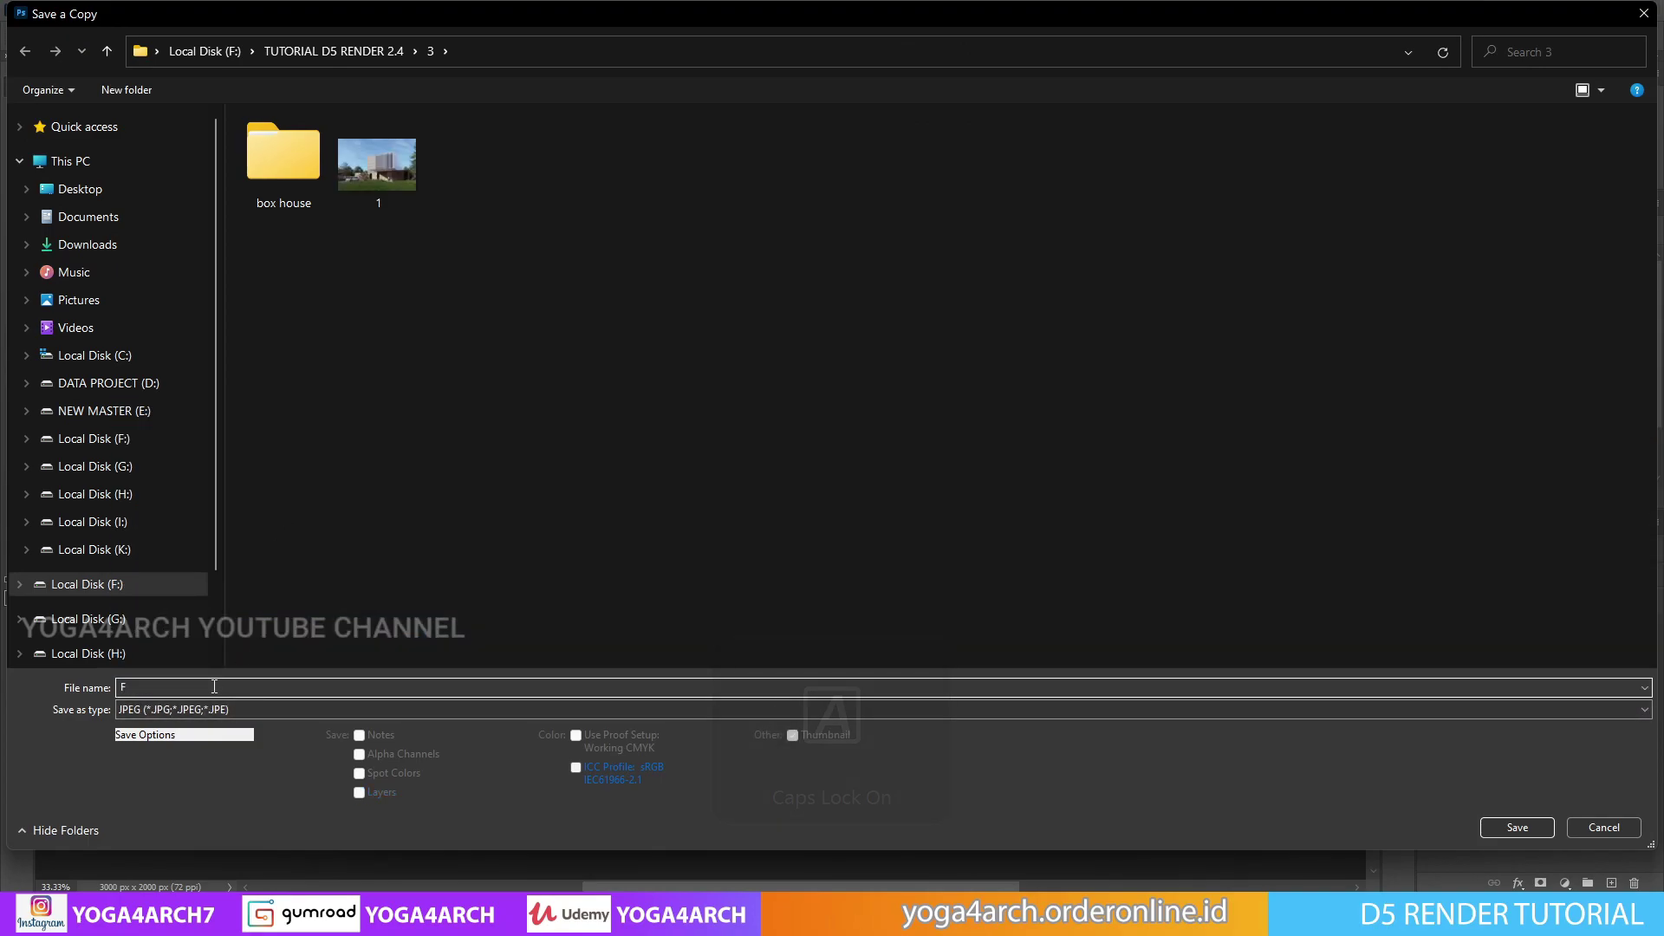
pyautogui.write('INAL')
pyautogui.click(1501, 838)
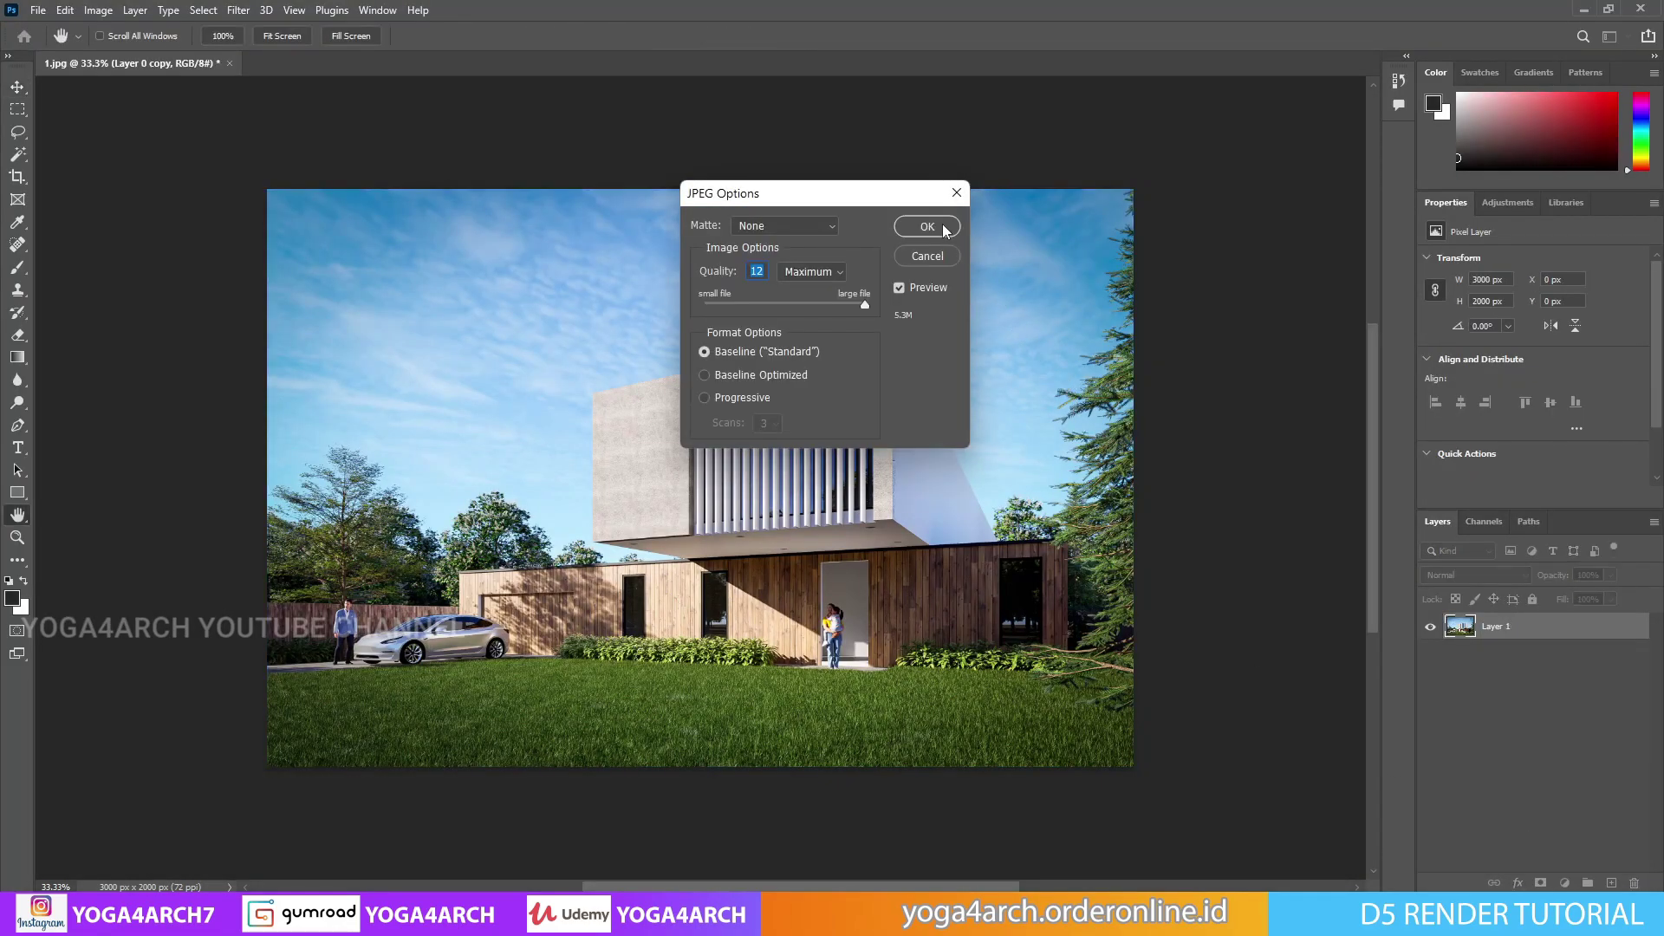
pyautogui.click(945, 227)
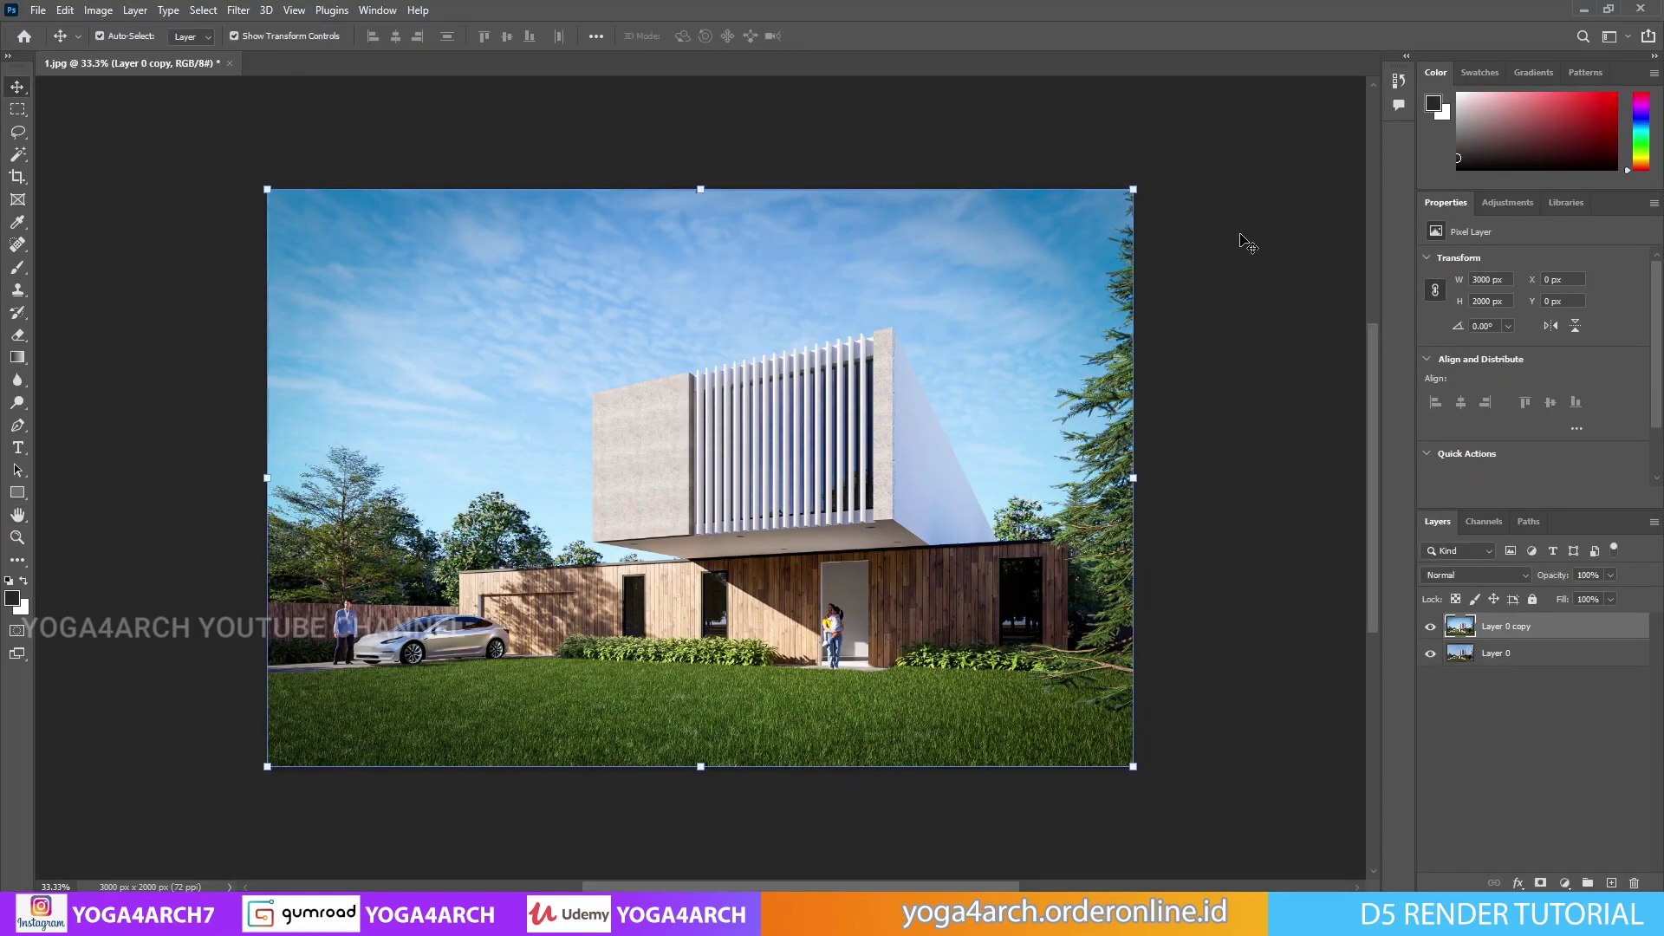